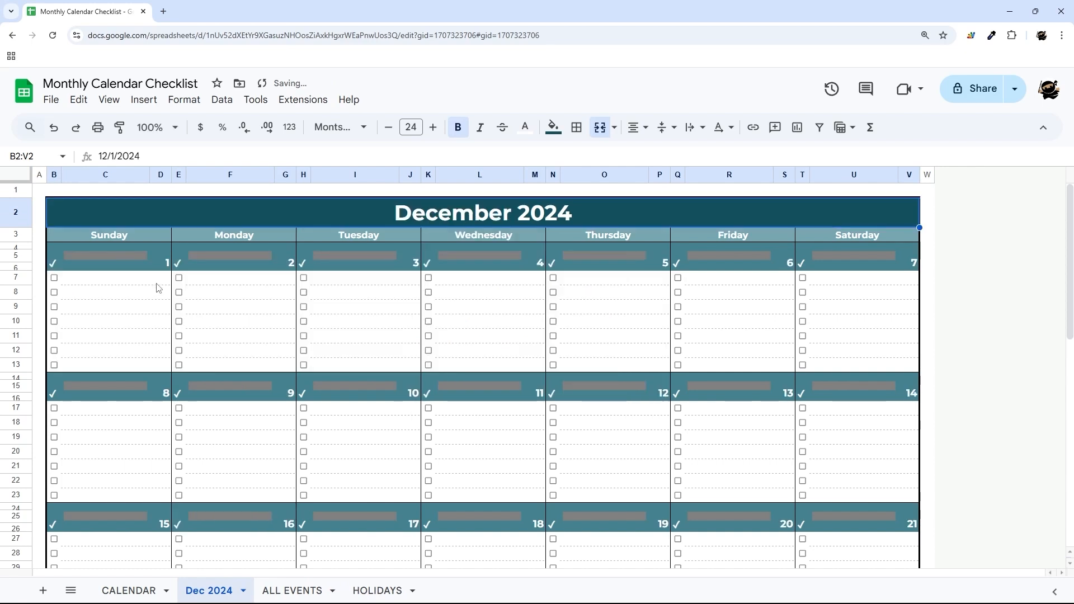
# Add the task "Work out" to Monday, December 2 on the Dec 2024 sheet and tick its checkbox.
pyautogui.click(237, 283)
pyautogui.write('Work out')
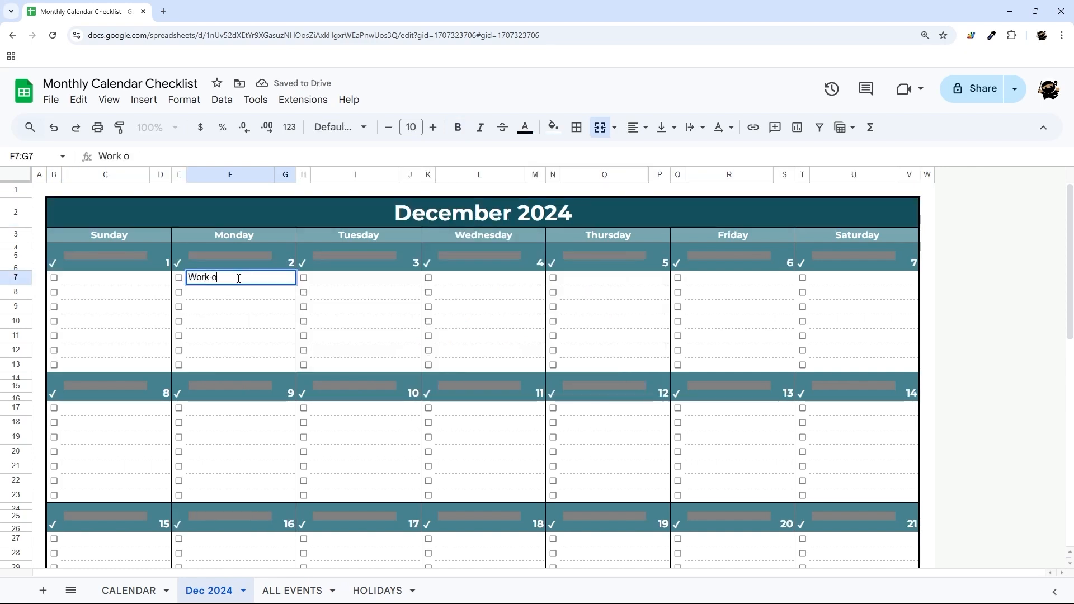
pyautogui.press('Return')
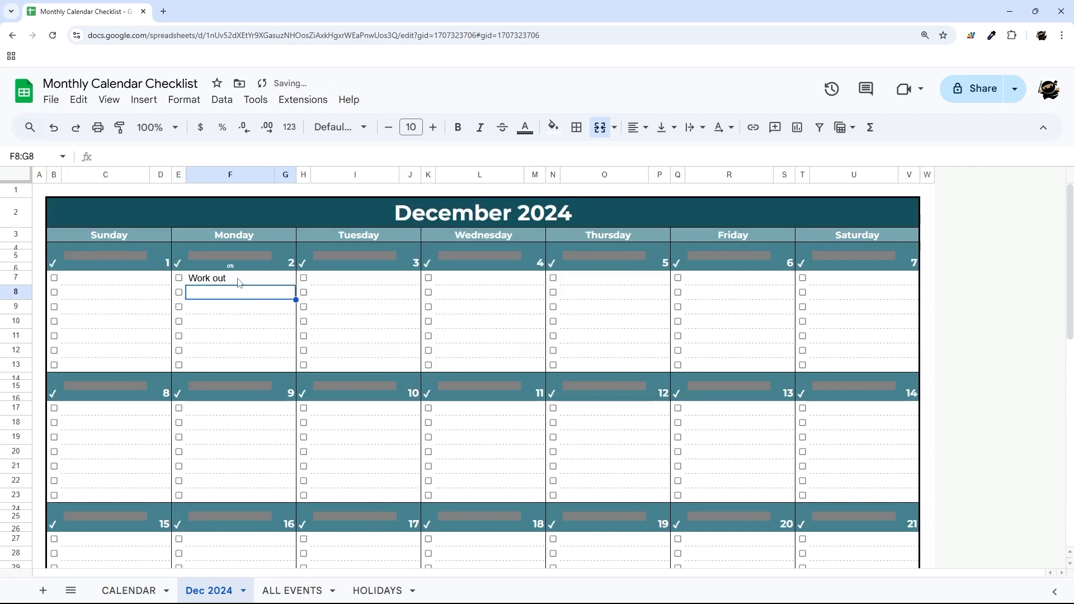
pyautogui.click(179, 279)
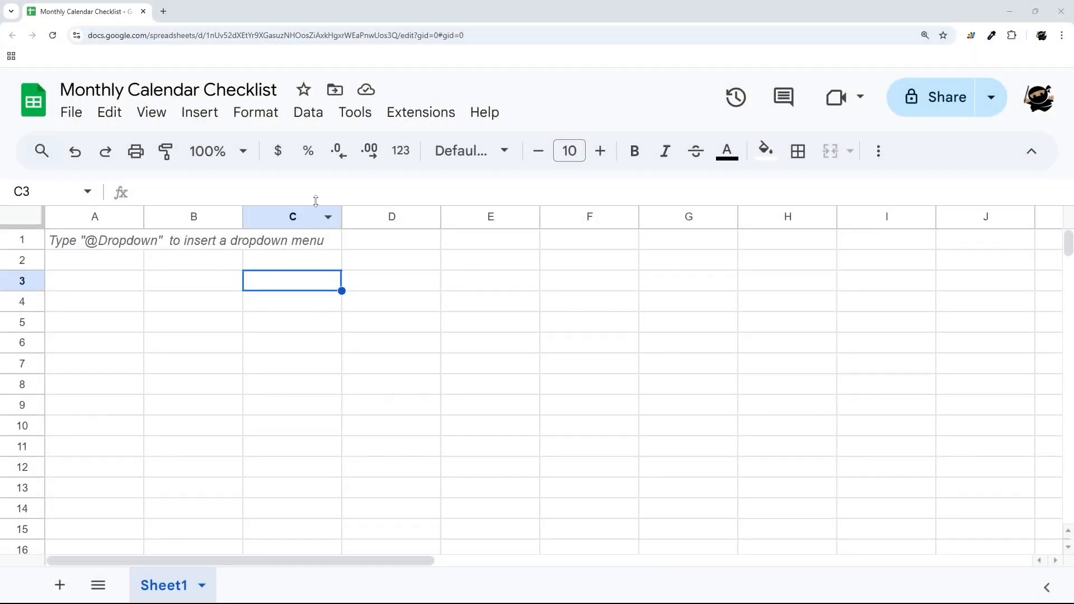
# Resize column A of the blank Sheet1 to 20 pixels wide.
pyautogui.rightClick(77, 217)
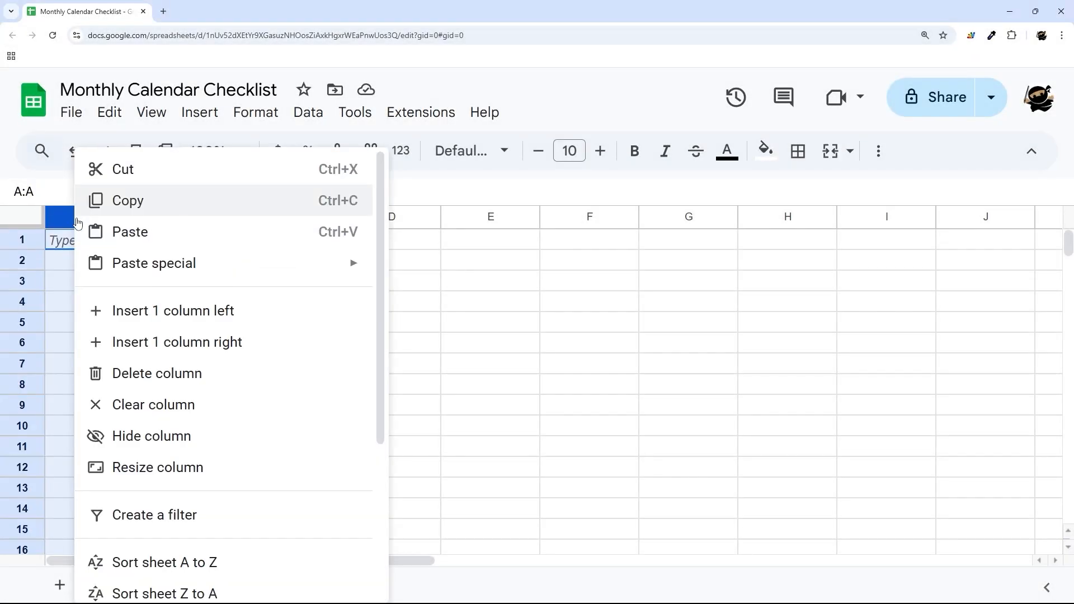
pyautogui.click(173, 464)
pyautogui.write('20')
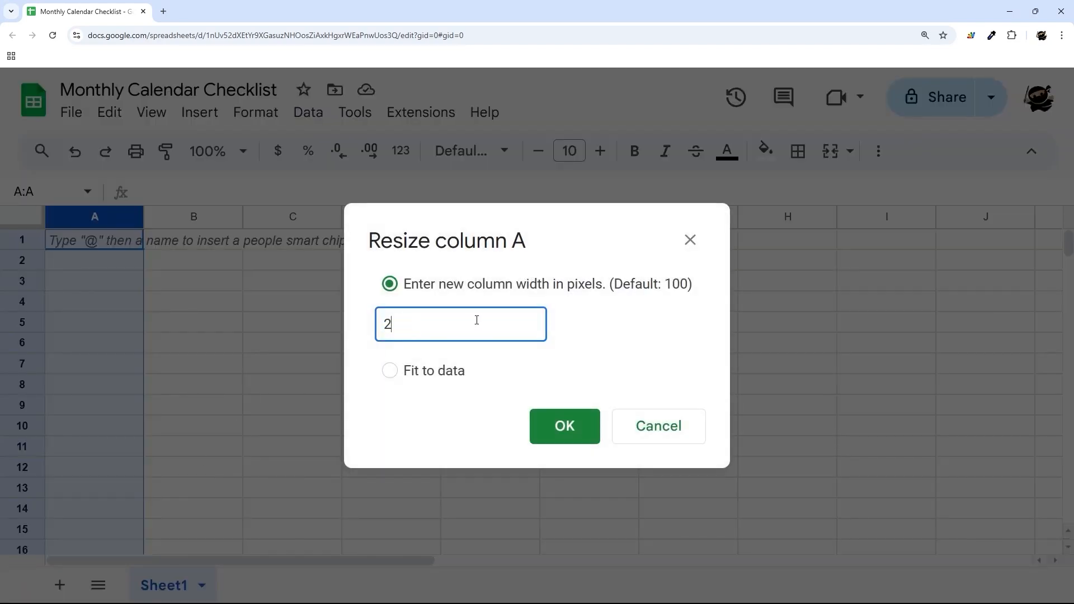
pyautogui.press('Return')
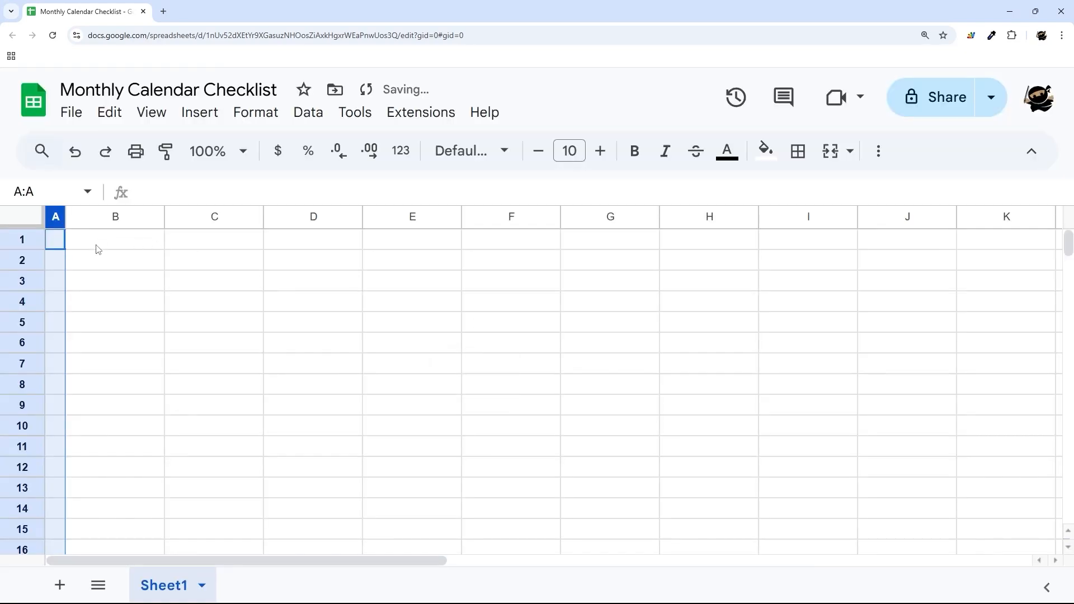
# Enter the weekday heading "Sunday" in cell B3.
pyautogui.moveTo(115, 260); pyautogui.dragTo(475, 266)
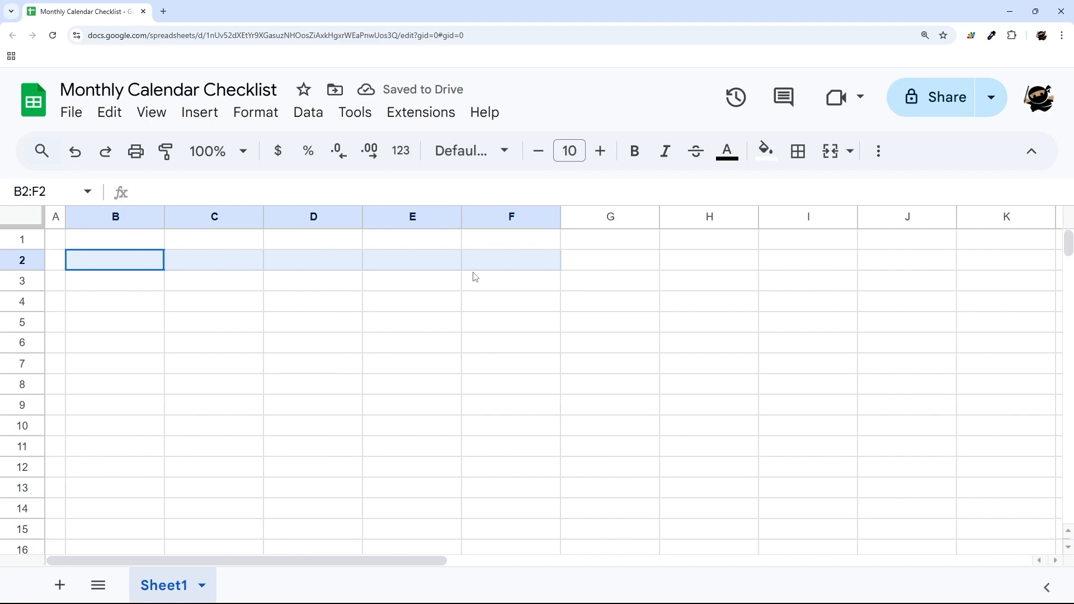
pyautogui.moveTo(107, 280); pyautogui.dragTo(939, 285)
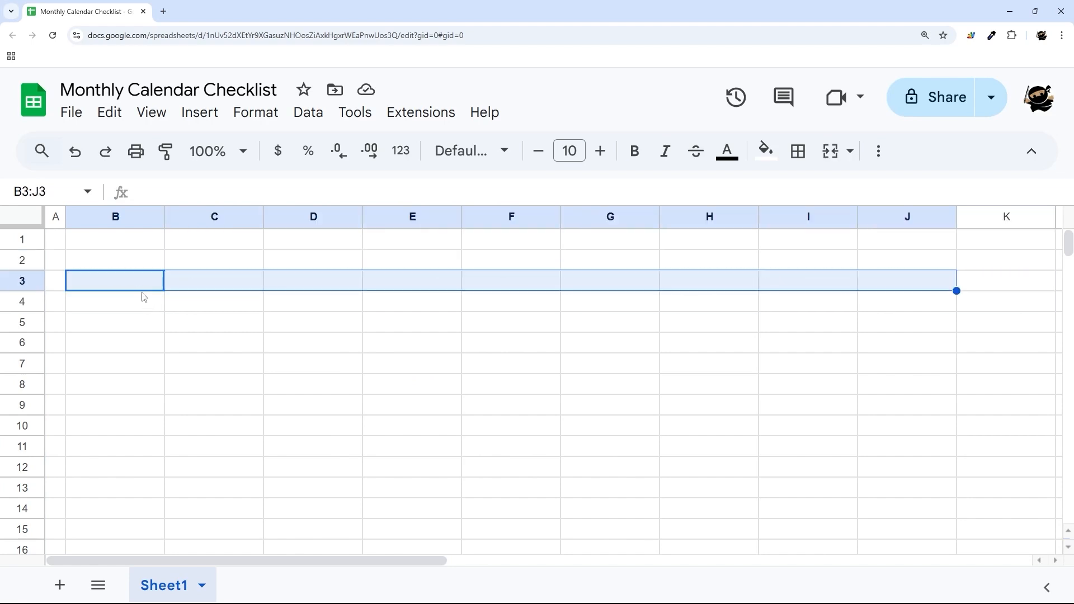
pyautogui.press('Left')
pyautogui.press('Right')
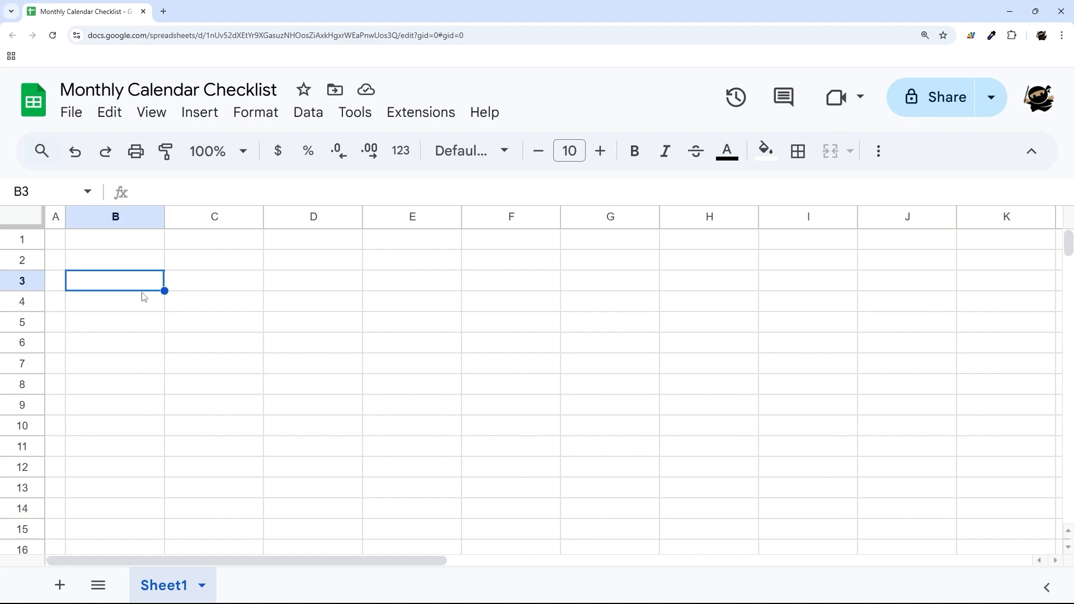
pyautogui.write('Sunday')
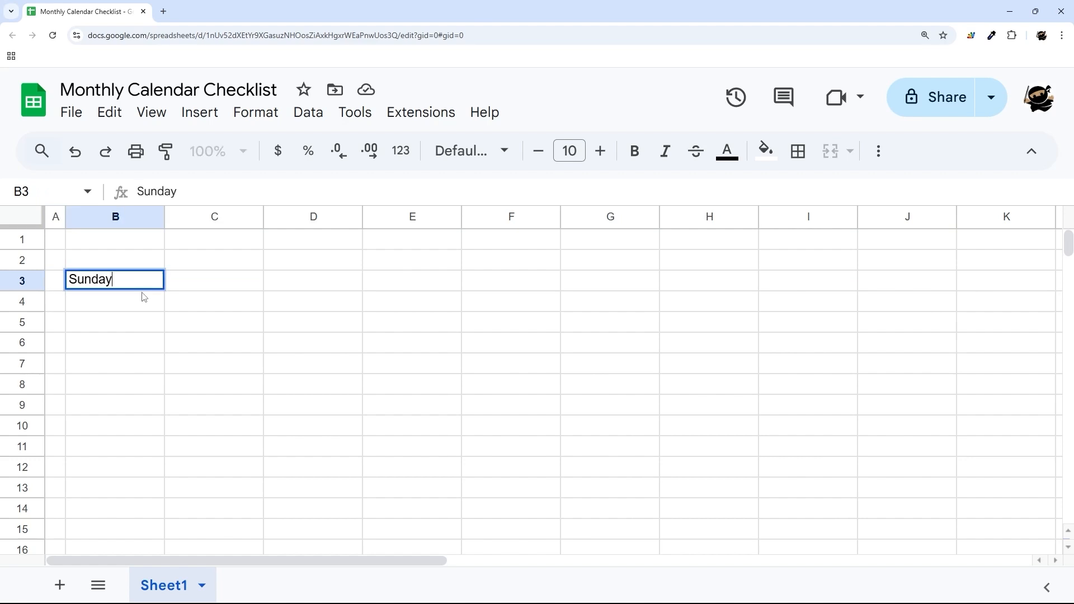
pyautogui.press('Return')
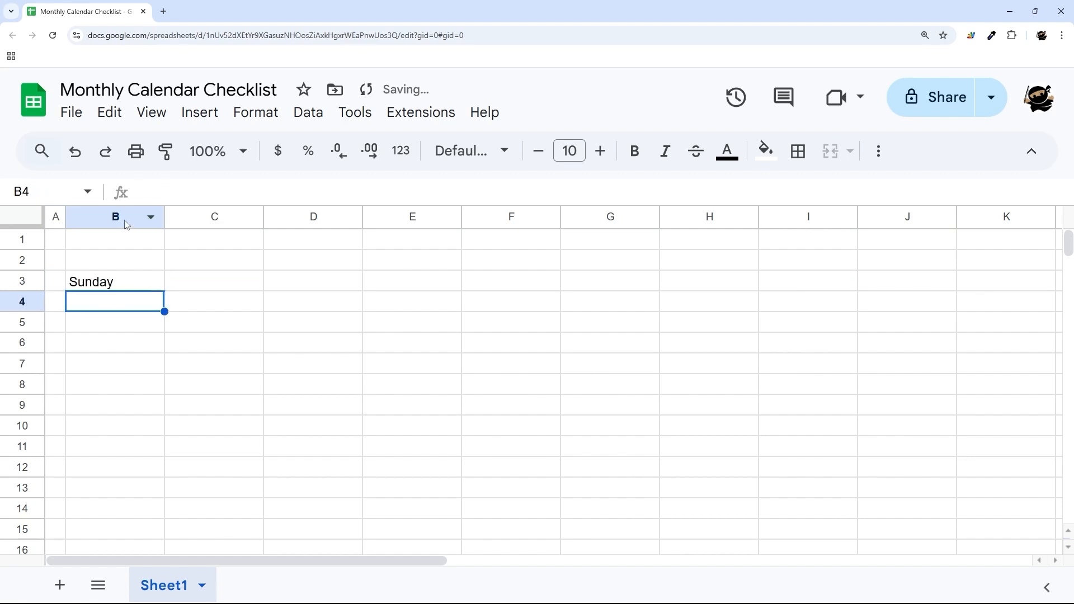
# Resize column B to 20 pixels wide.
pyautogui.moveTo(124, 220); pyautogui.dragTo(327, 227)
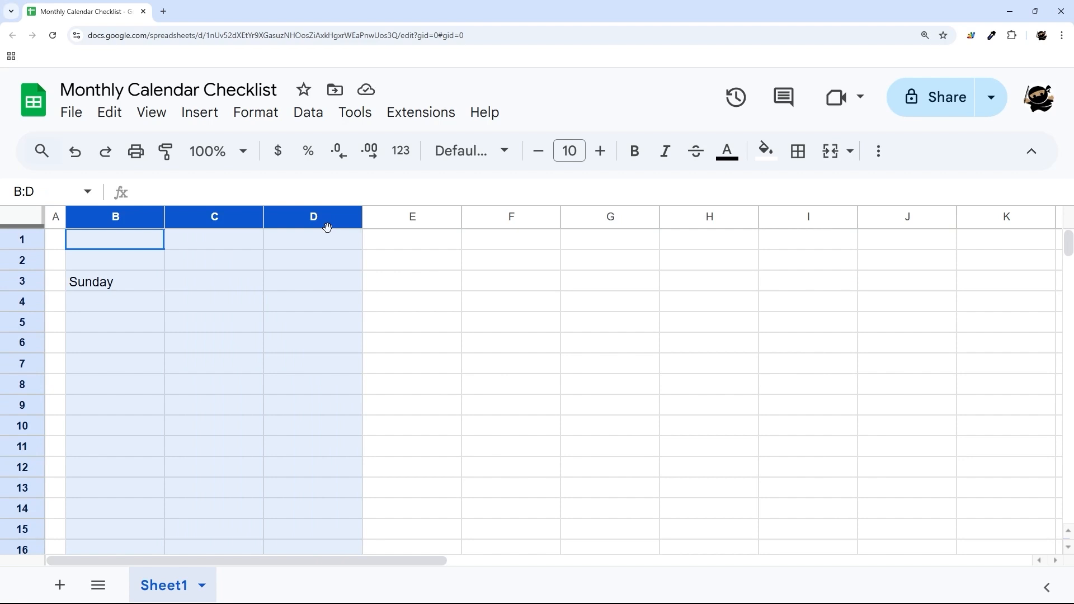
pyautogui.click(211, 260)
pyautogui.click(118, 217)
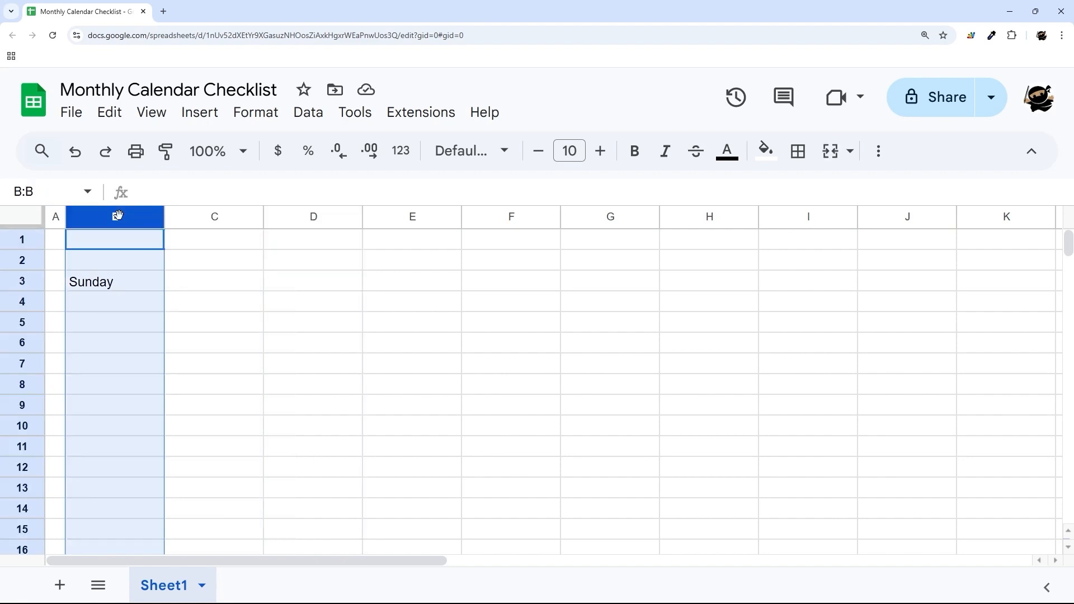
pyautogui.rightClick(118, 217)
pyautogui.click(196, 462)
pyautogui.write('20')
pyautogui.press('Return')
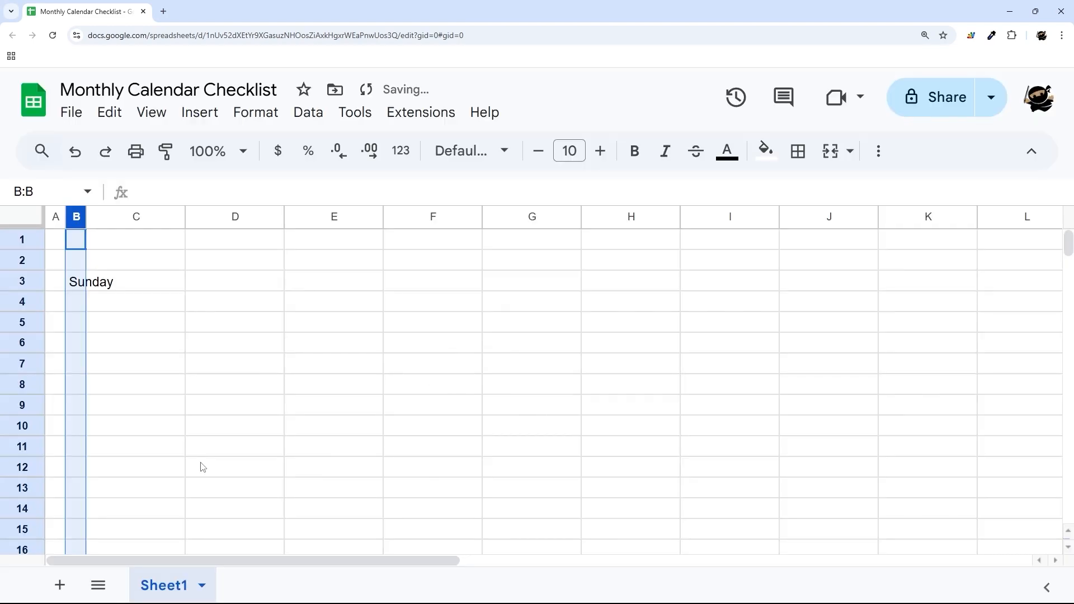
# Set the width of column D to 30 pixels and of column C to 150 pixels.
pyautogui.rightClick(209, 224)
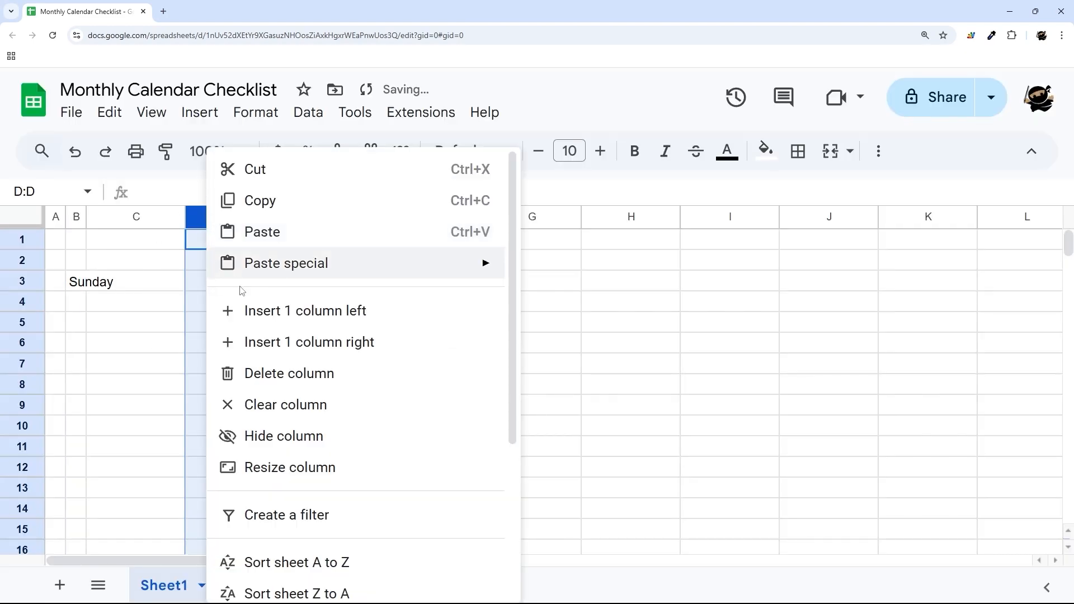
pyautogui.click(274, 467)
pyautogui.write('30')
pyautogui.press('Return')
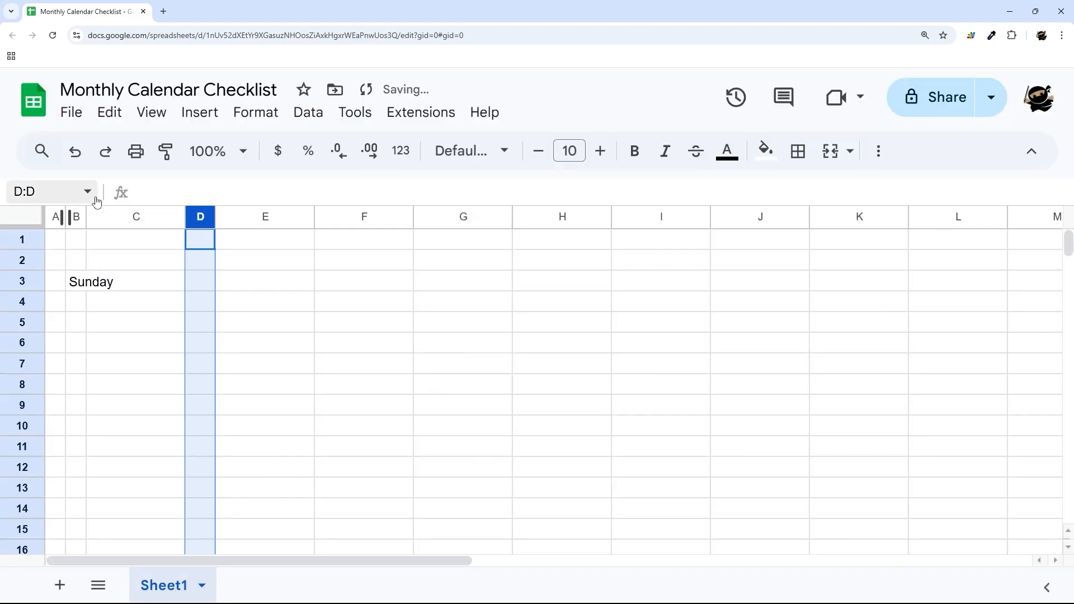
pyautogui.rightClick(128, 218)
pyautogui.click(207, 470)
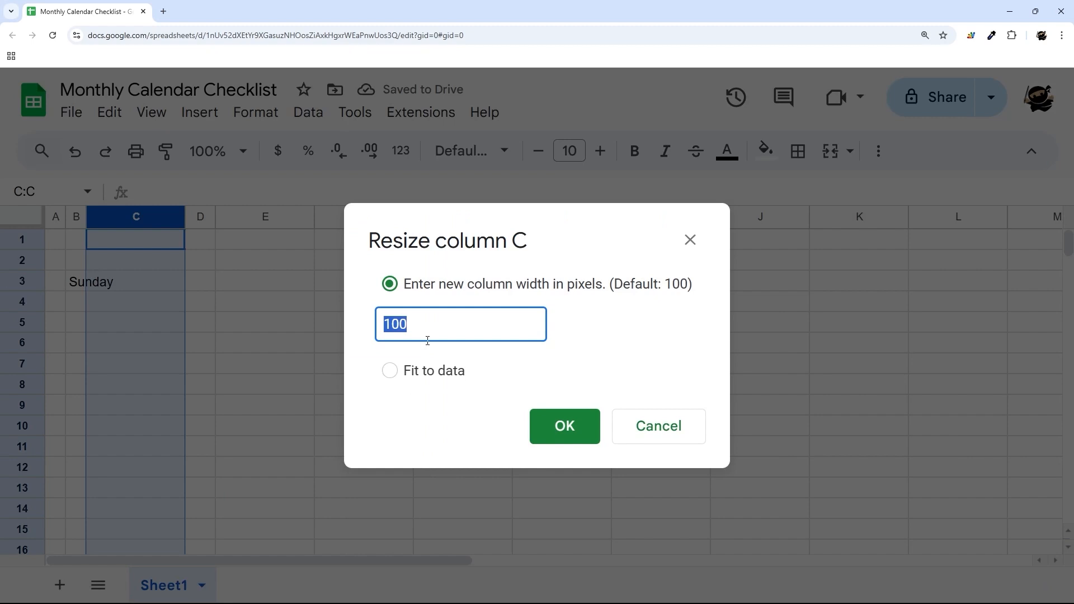
pyautogui.write('150')
pyautogui.press('Return')
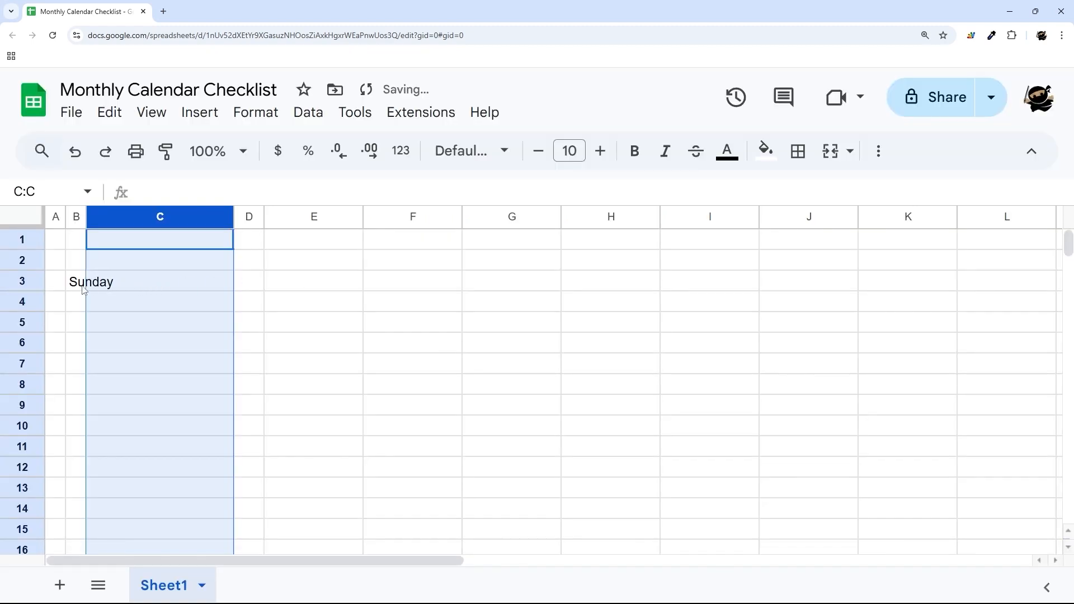
# Merge cells B3:D3 and center the Sunday heading horizontally.
pyautogui.moveTo(84, 289); pyautogui.dragTo(245, 290)
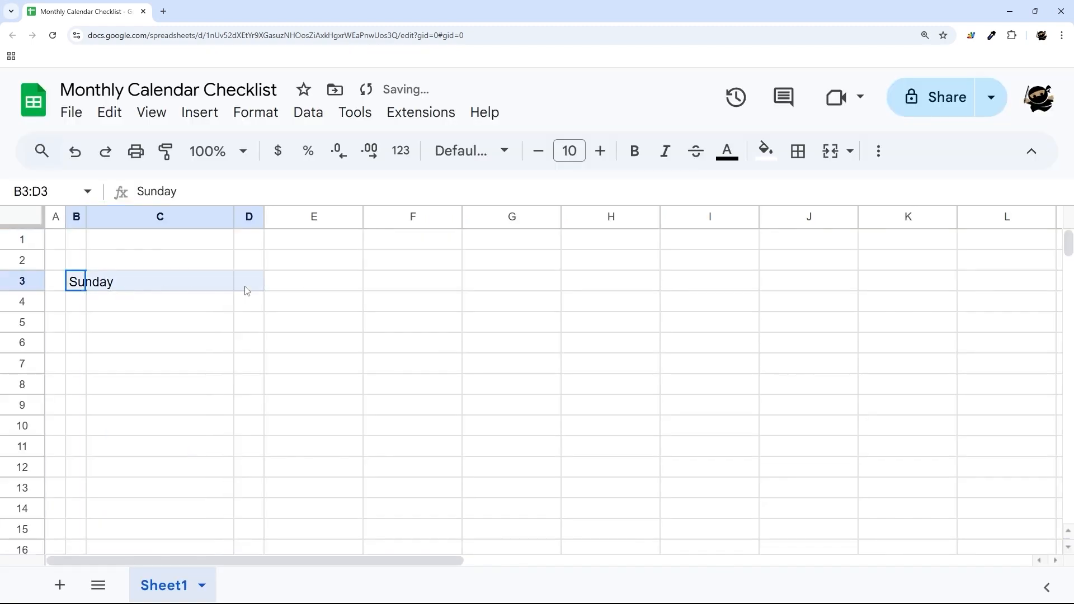
pyautogui.click(825, 152)
pyautogui.click(878, 151)
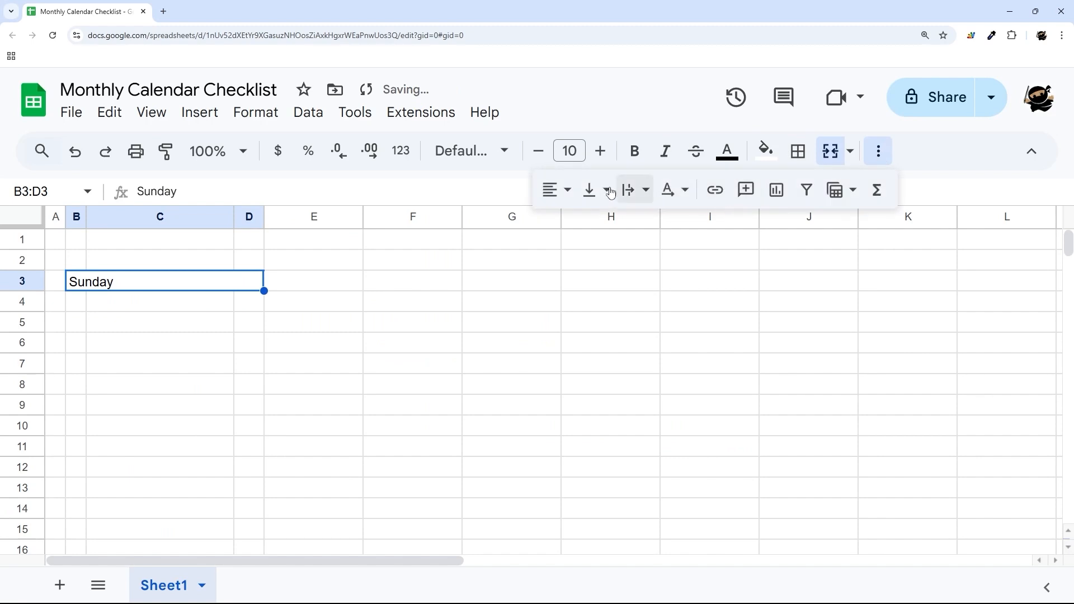
pyautogui.click(551, 190)
pyautogui.click(585, 225)
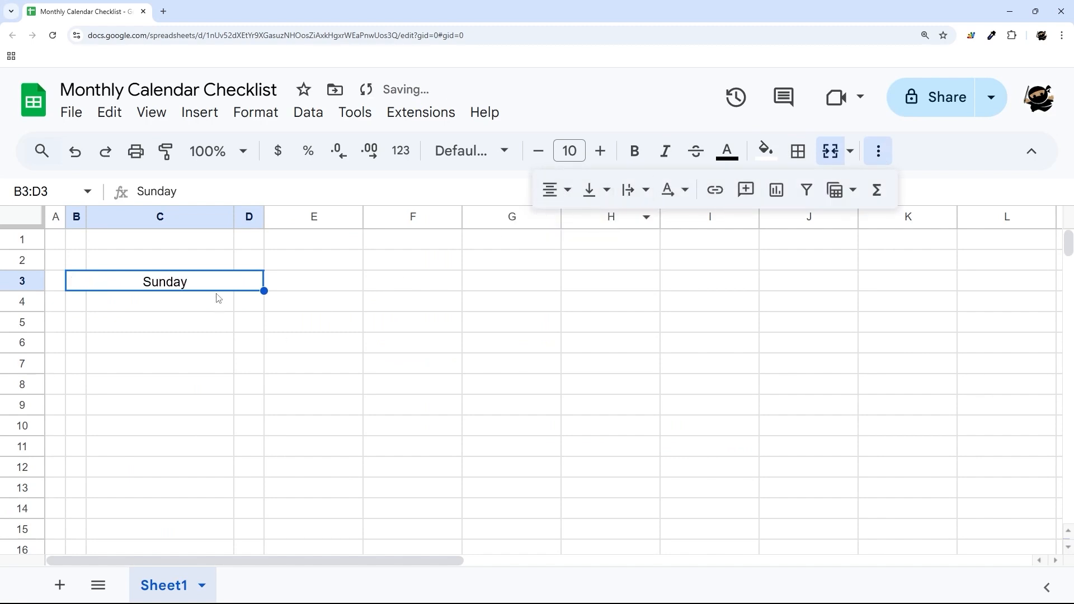
# Copy the formatting and widths of columns B:D onto columns E:G and H:J with Paint format.
pyautogui.moveTo(79, 220); pyautogui.dragTo(511, 217)
pyautogui.click(170, 159)
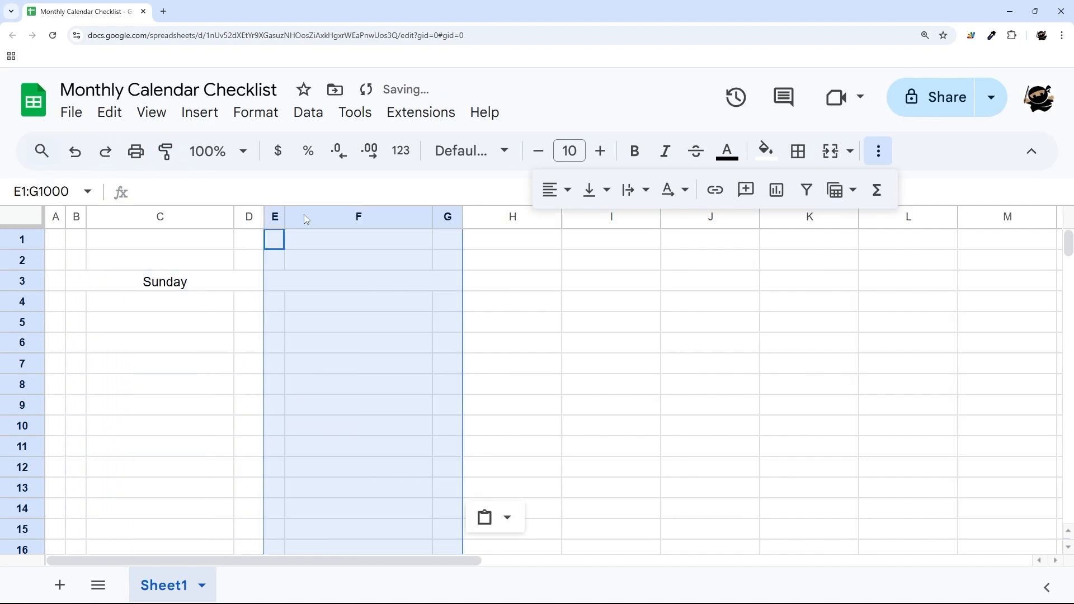
pyautogui.click(166, 151)
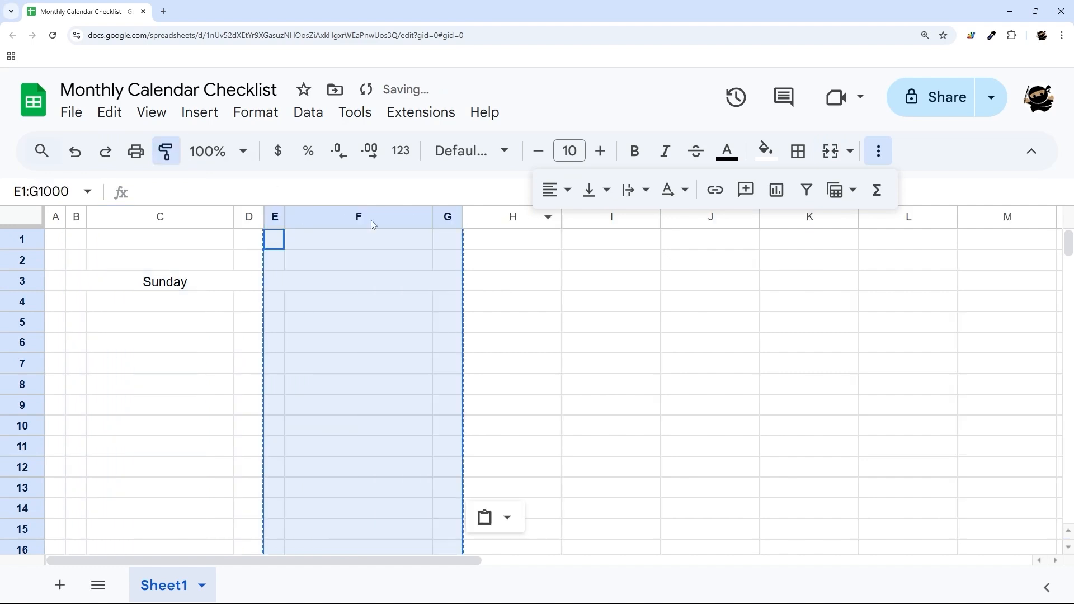
pyautogui.click(509, 220)
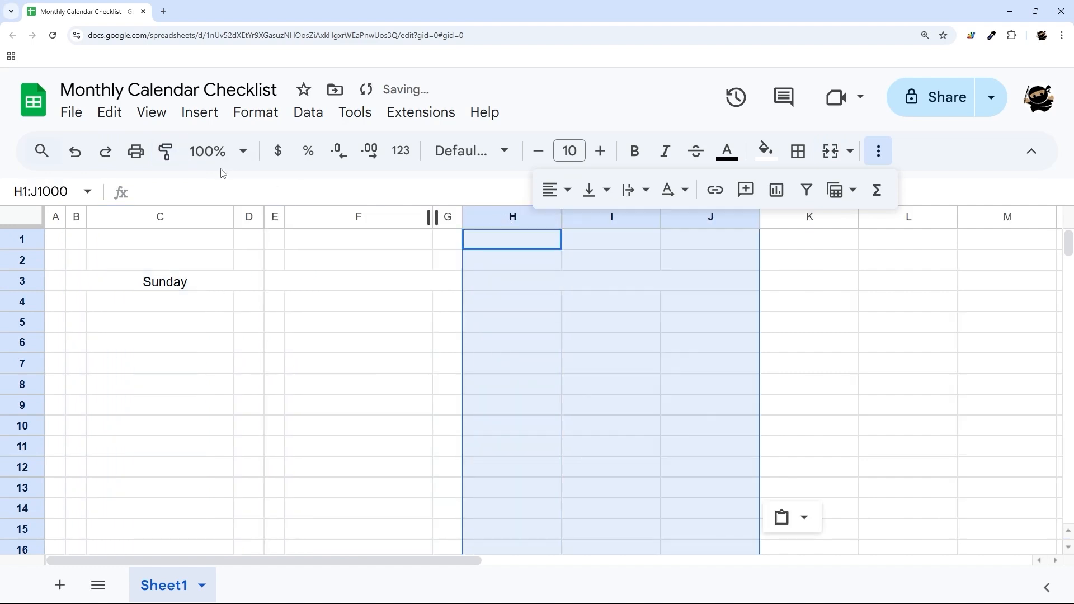
pyautogui.moveTo(276, 218); pyautogui.dragTo(447, 218)
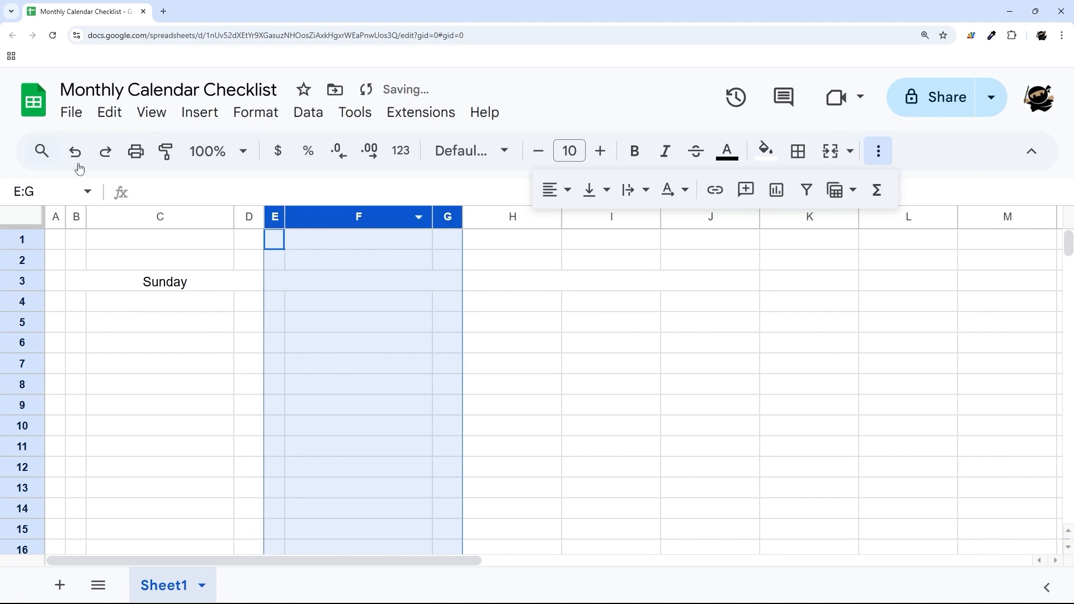
pyautogui.click(166, 151)
pyautogui.click(476, 219)
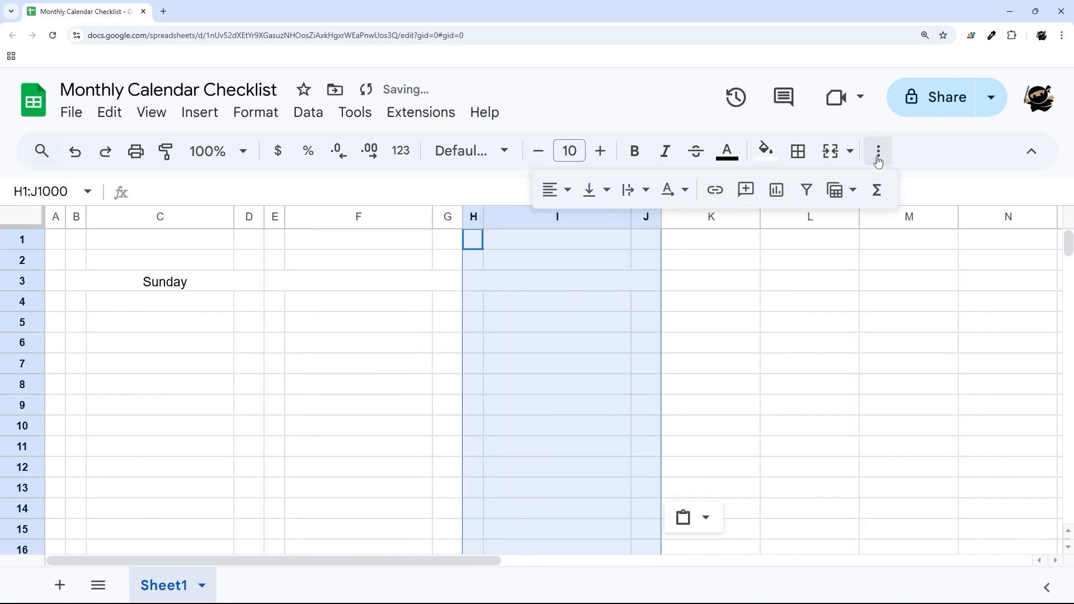
# Copy the formatting and widths of the whole columns H:J onto columns K:M with Paint format.
pyautogui.click(879, 151)
pyautogui.click(167, 151)
pyautogui.click(706, 218)
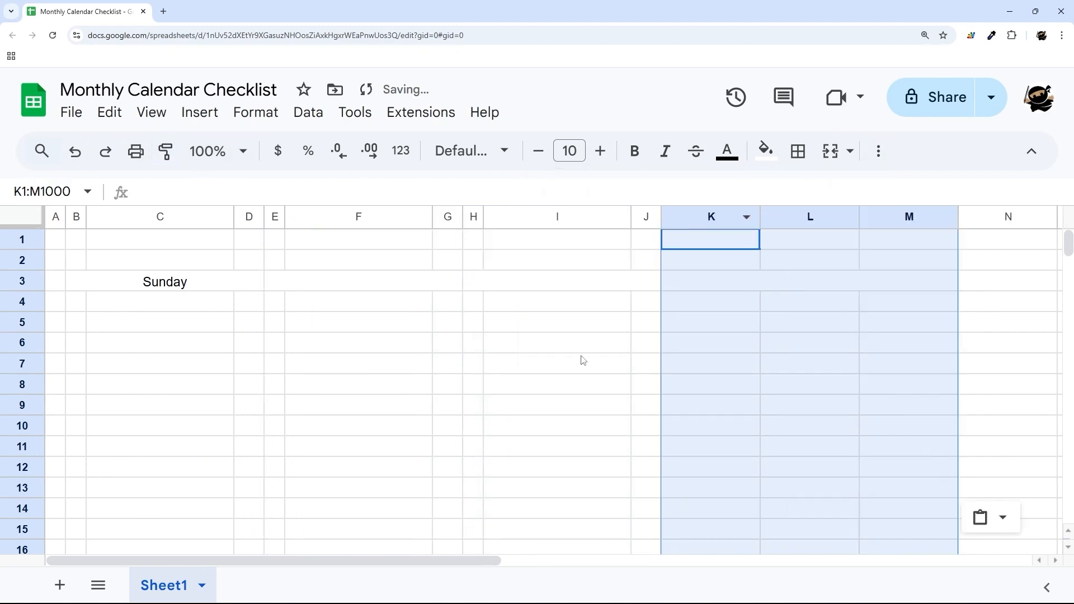
pyautogui.moveTo(475, 218); pyautogui.dragTo(643, 218)
pyautogui.click(167, 151)
pyautogui.click(706, 218)
# Copy the formatting and widths of columns K:M onto columns N:P with Paint format.
pyautogui.moveTo(473, 561); pyautogui.dragTo(622, 565)
pyautogui.moveTo(376, 218); pyautogui.dragTo(548, 217)
pyautogui.click(167, 151)
pyautogui.click(582, 218)
pyautogui.click(658, 260)
# Repeat the three-column day formatting and widths on columns Q:S and T:V with Paint format.
pyautogui.moveTo(755, 217); pyautogui.dragTo(575, 218)
pyautogui.click(167, 151)
pyautogui.moveTo(811, 218); pyautogui.dragTo(1010, 217)
pyautogui.moveTo(441, 217); pyautogui.dragTo(269, 218)
pyautogui.click(167, 151)
pyautogui.click(505, 218)
pyautogui.click(632, 281)
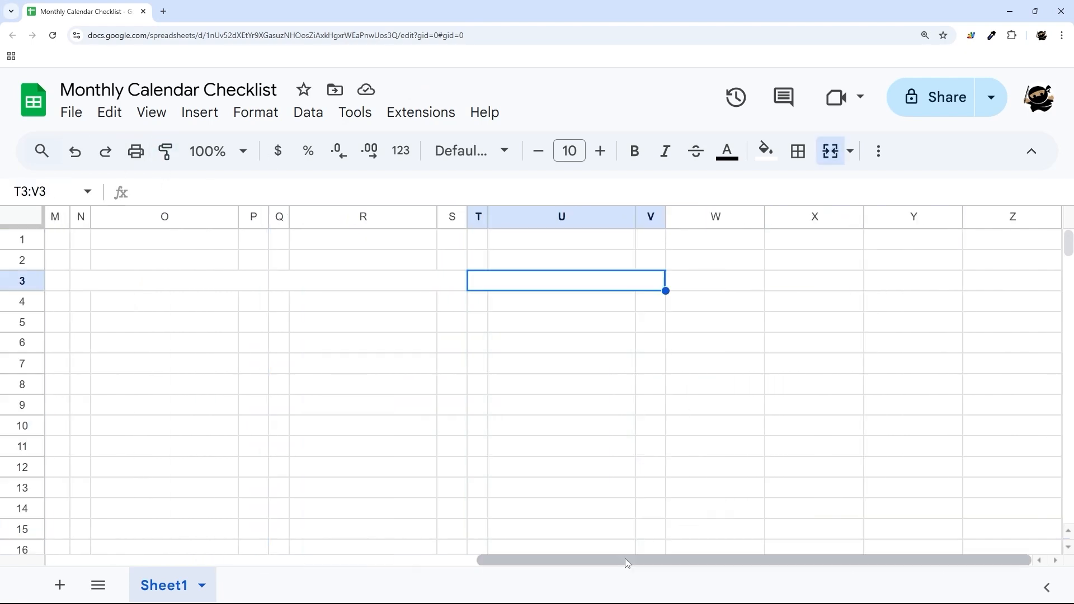
# Enter the headings Monday, Tuesday and Wednesday in the merged row 3 cells starting at E3.
pyautogui.moveTo(627, 562); pyautogui.dragTo(118, 574)
pyautogui.click(360, 284)
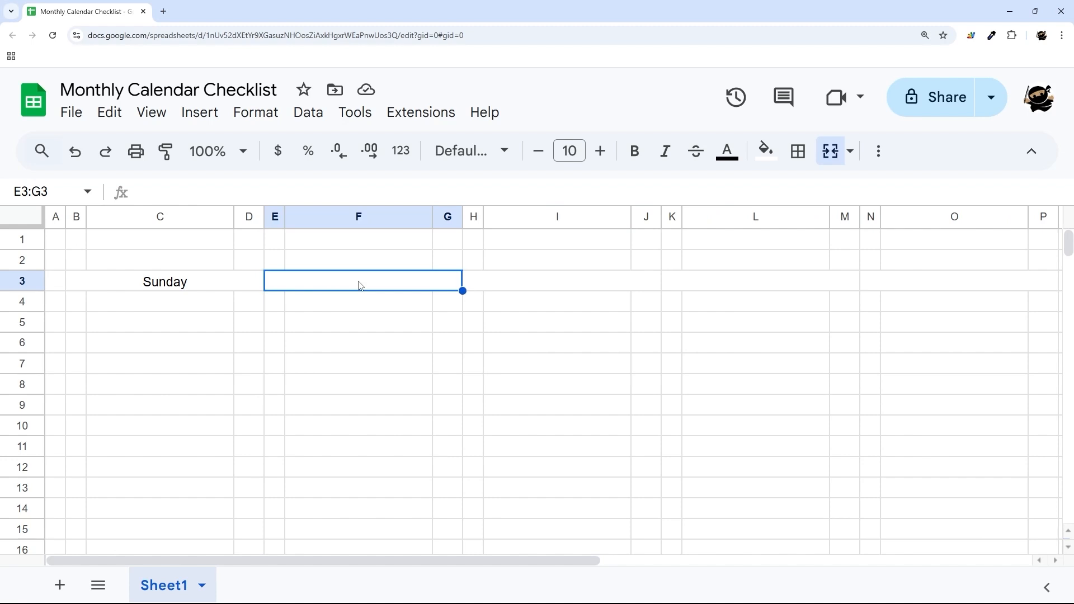
pyautogui.write('Monday')
pyautogui.press('Tab')
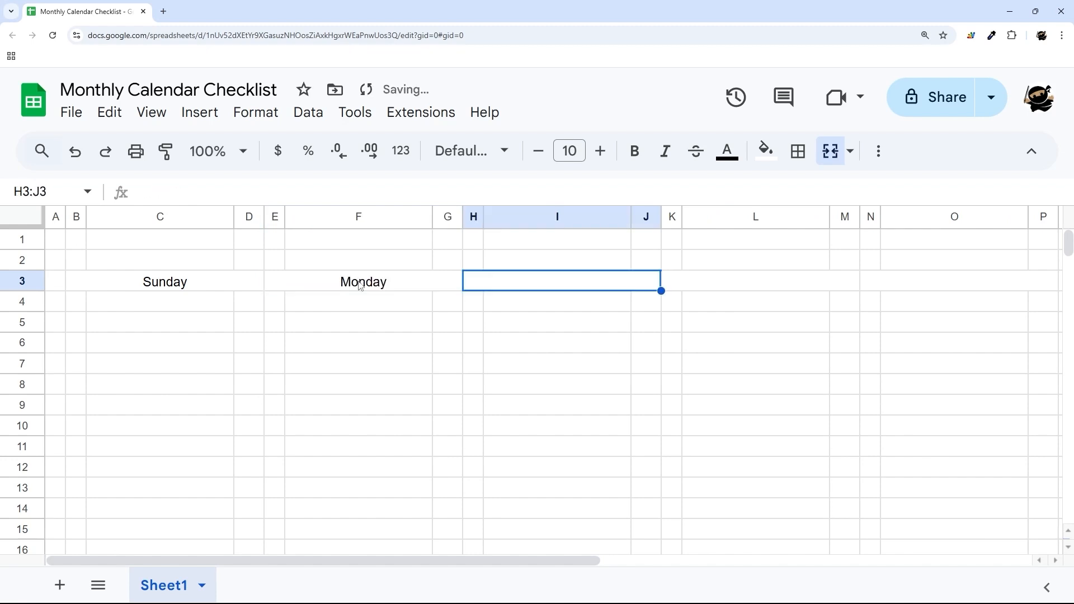
pyautogui.write('Tuesday')
pyautogui.press('capslock')
pyautogui.press('Tab')
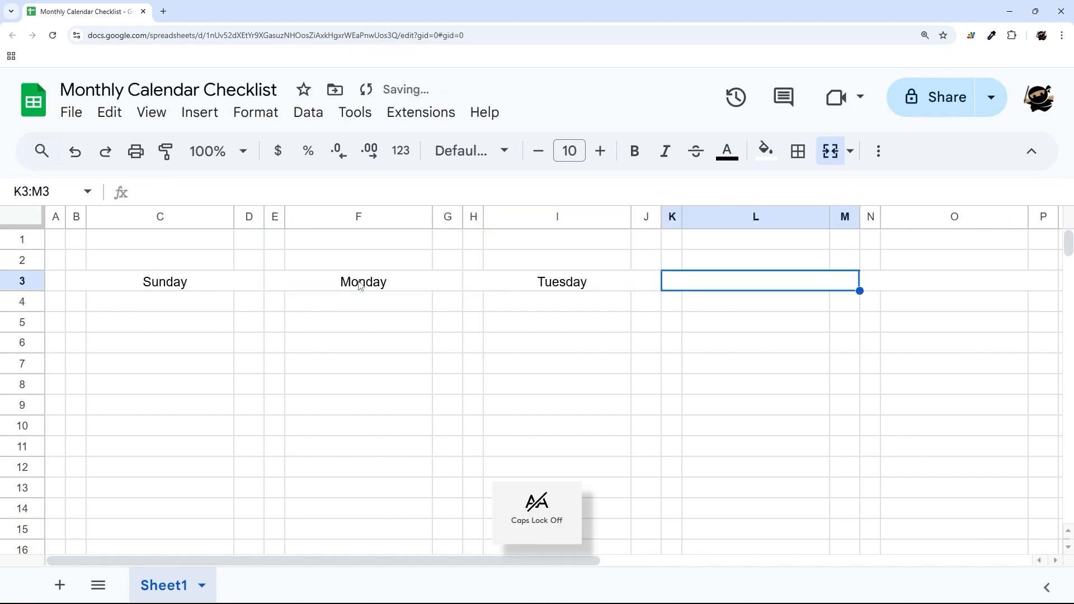
pyautogui.write('Wednesday')
pyautogui.press('Tab')
# Enter the headings Thursday, Friday and Saturday in the merged row 3 cells from N3 to T3.
pyautogui.write('Thurssa')
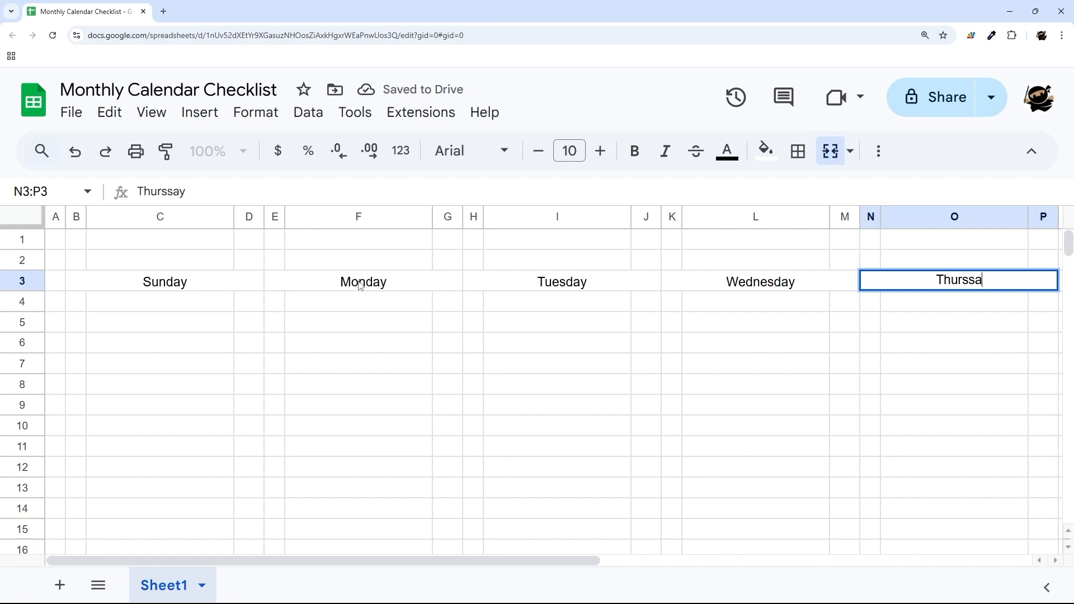
pyautogui.press('BackSpace')
pyautogui.press('BackSpace')
pyautogui.write('day')
pyautogui.press('Tab')
pyautogui.write('Friday')
pyautogui.press('Return')
pyautogui.moveTo(345, 560); pyautogui.dragTo(687, 560)
pyautogui.click(692, 287)
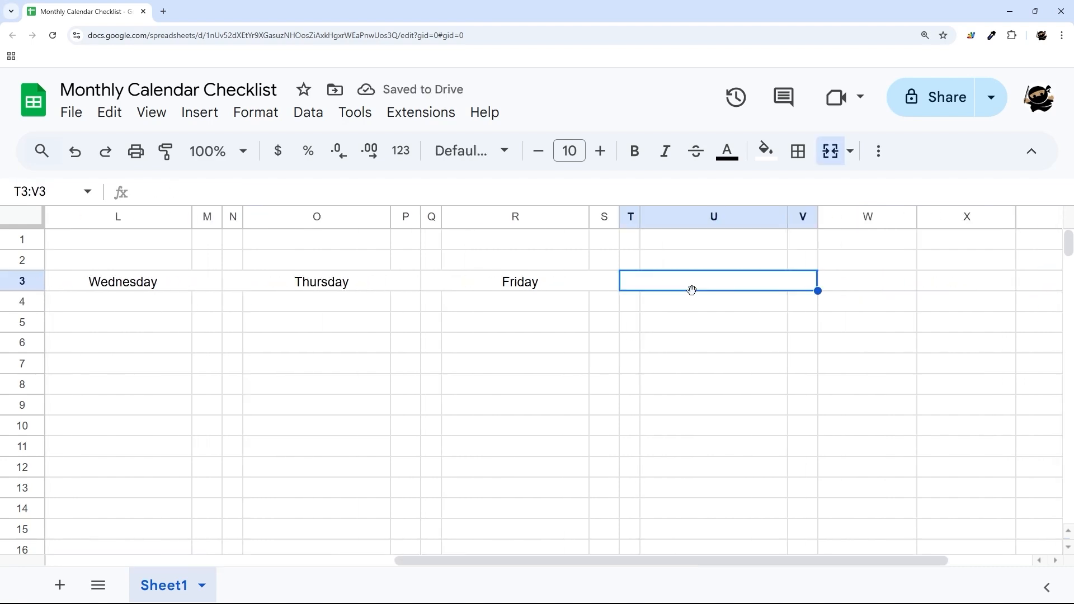
pyautogui.write('Saturday')
pyautogui.press('Return')
# Resize column W, beside the Saturday columns, to 20 pixels wide.
pyautogui.rightClick(852, 216)
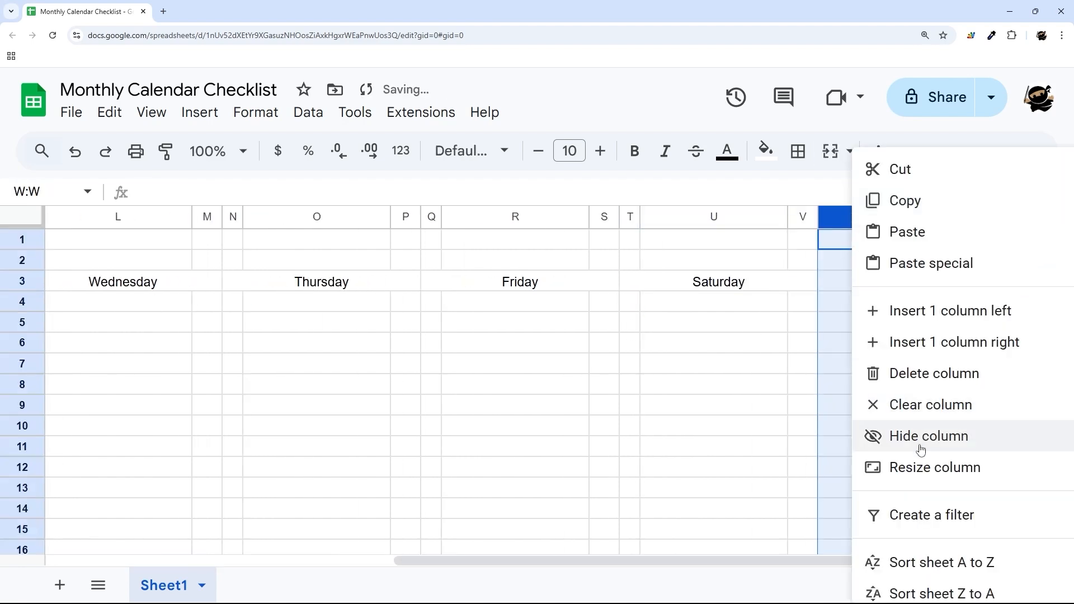
pyautogui.click(917, 462)
pyautogui.write('20')
pyautogui.press('Return')
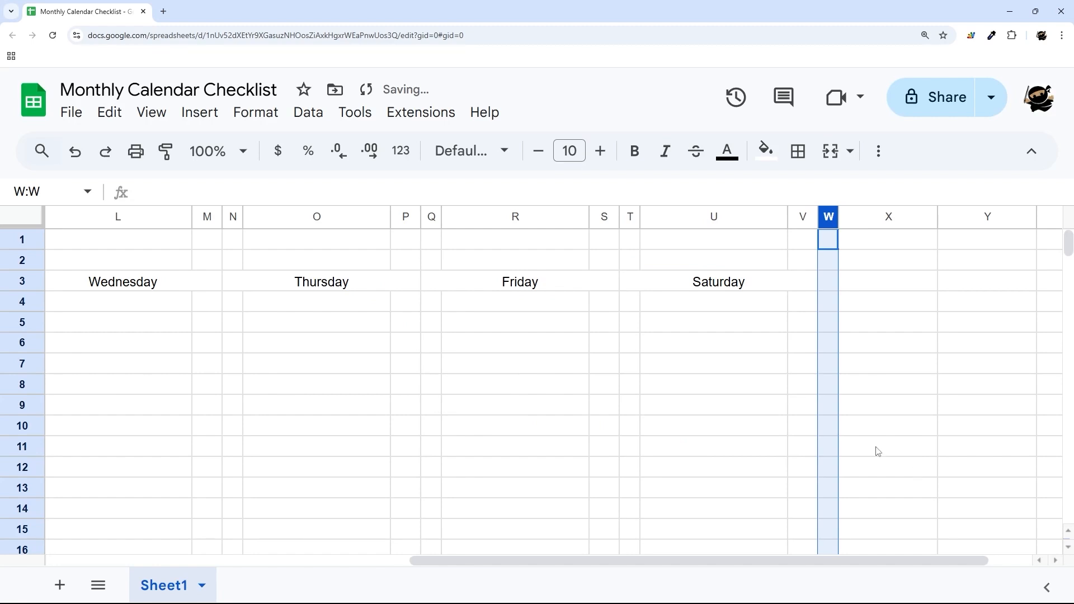
# Delete the unused columns X to Z.
pyautogui.moveTo(883, 222); pyautogui.dragTo(1049, 224)
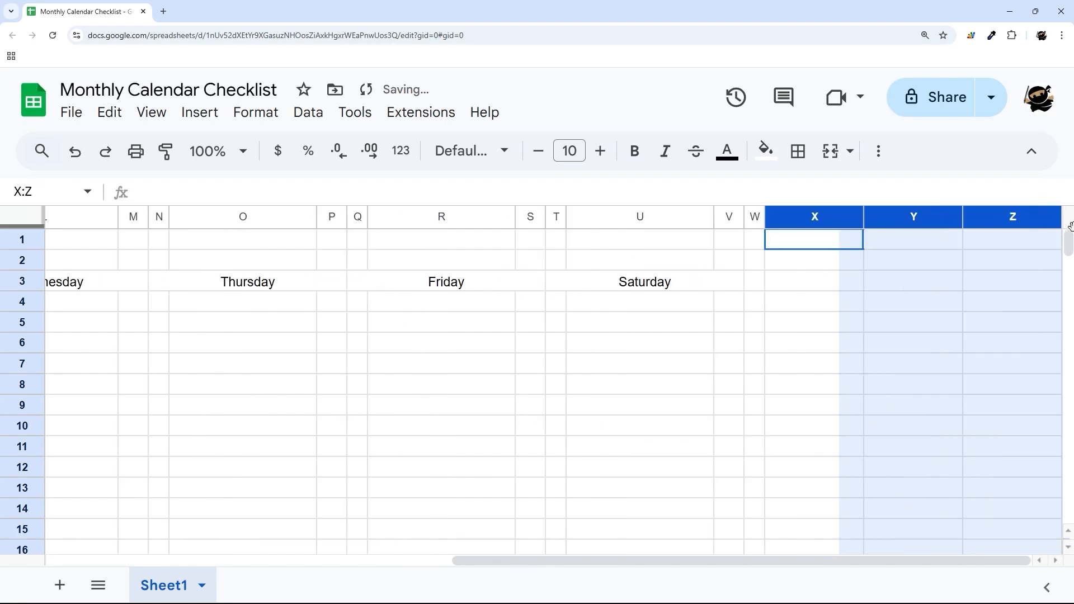
pyautogui.rightClick(870, 224)
pyautogui.click(918, 372)
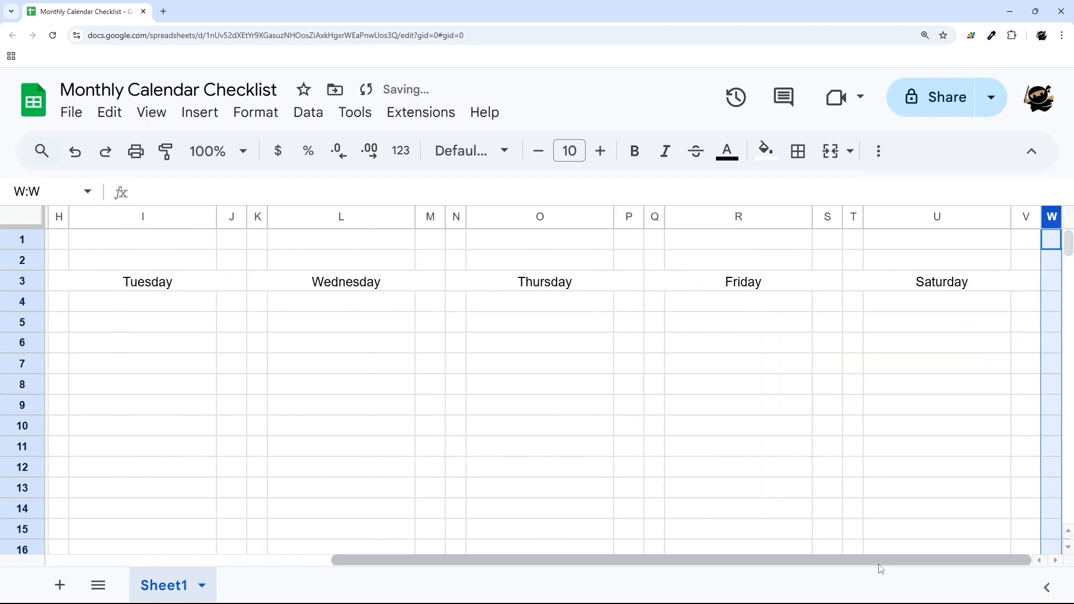
# Merge cells B2:V2 above the weekday headings and enter the date 11/1/24.
pyautogui.moveTo(877, 563); pyautogui.dragTo(205, 570)
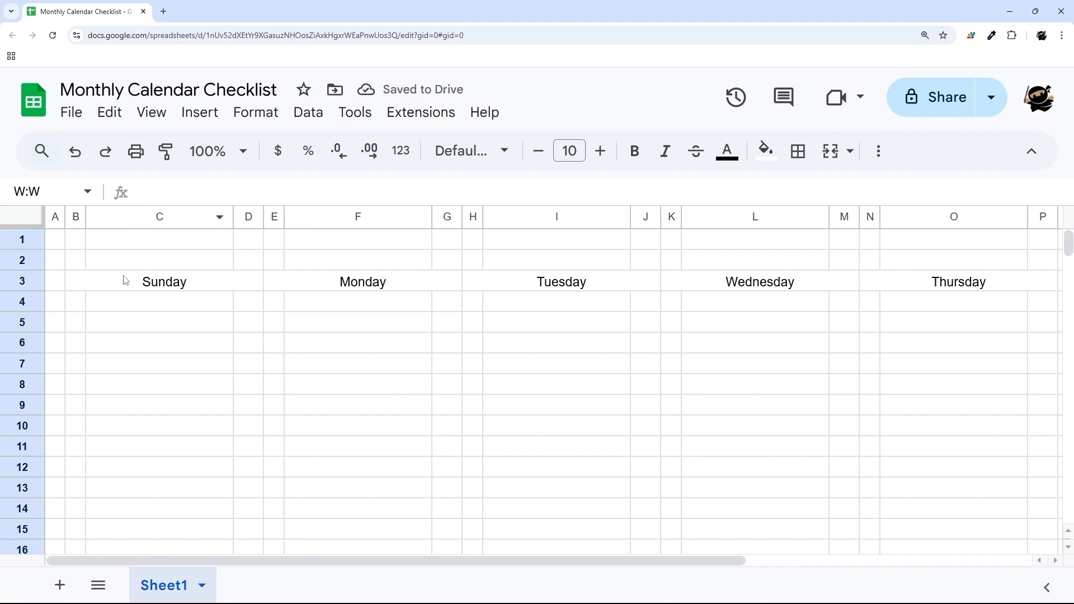
pyautogui.moveTo(81, 265); pyautogui.dragTo(1031, 266)
pyautogui.click(830, 151)
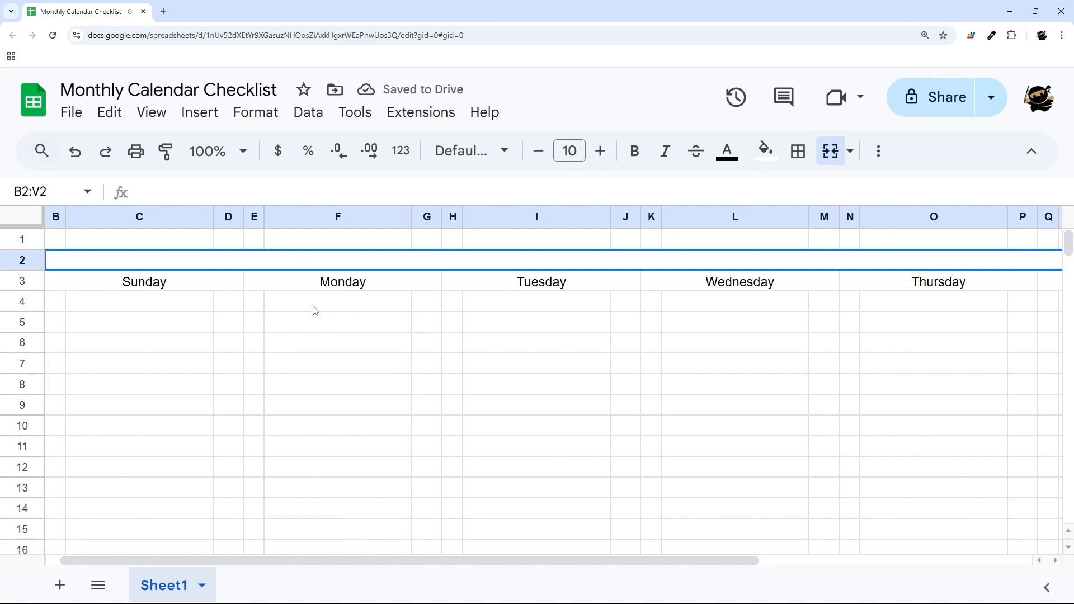
pyautogui.write('11/1/')
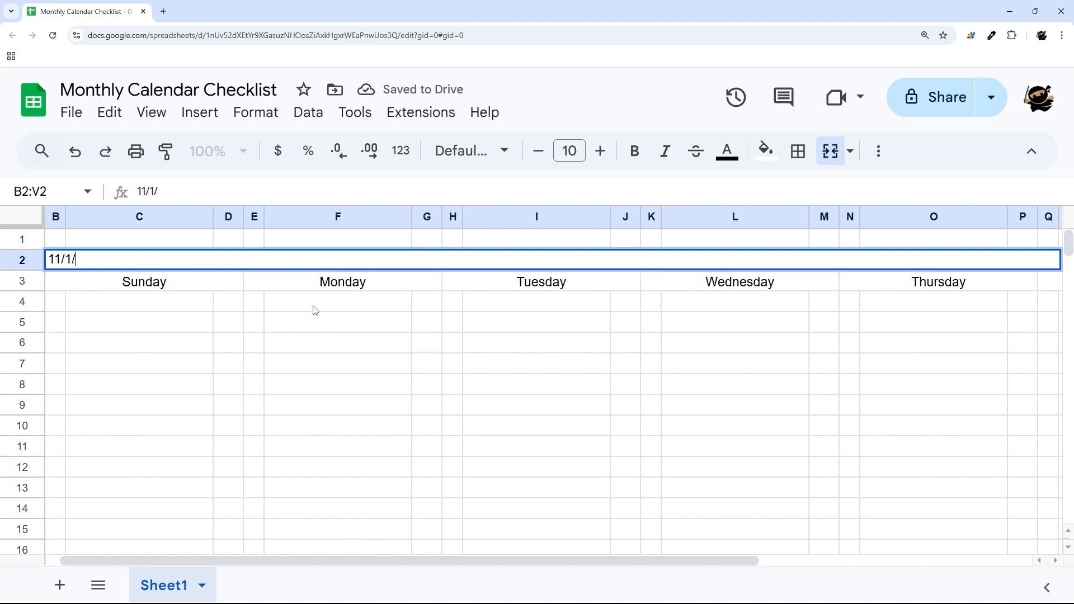
pyautogui.write('2')
pyautogui.press('Return')
# Start a custom date format for the merged row 2 cell containing only the month, shown as its full name (August).
pyautogui.click(358, 247)
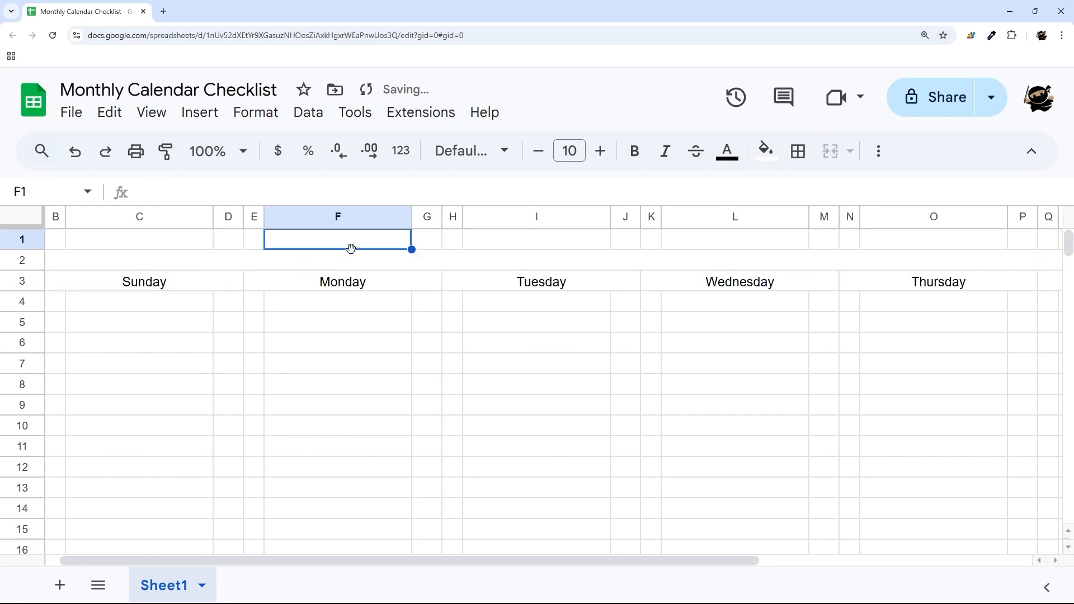
pyautogui.click(352, 261)
pyautogui.moveTo(449, 561); pyautogui.dragTo(164, 524)
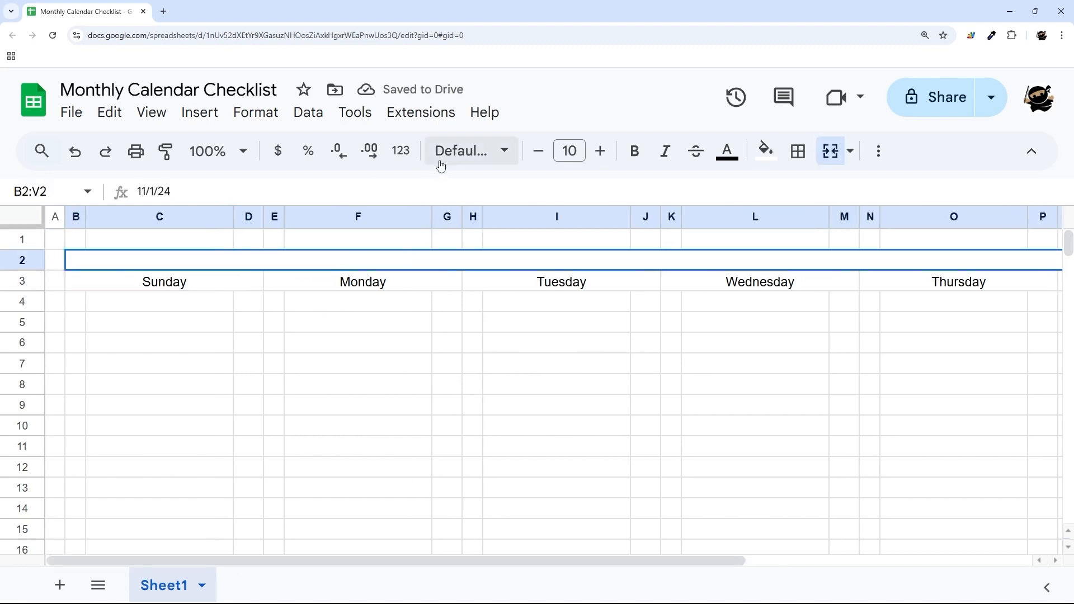
pyautogui.click(400, 150)
pyautogui.scroll(-3, 490, 344)
pyautogui.scroll(-1, 490, 344)
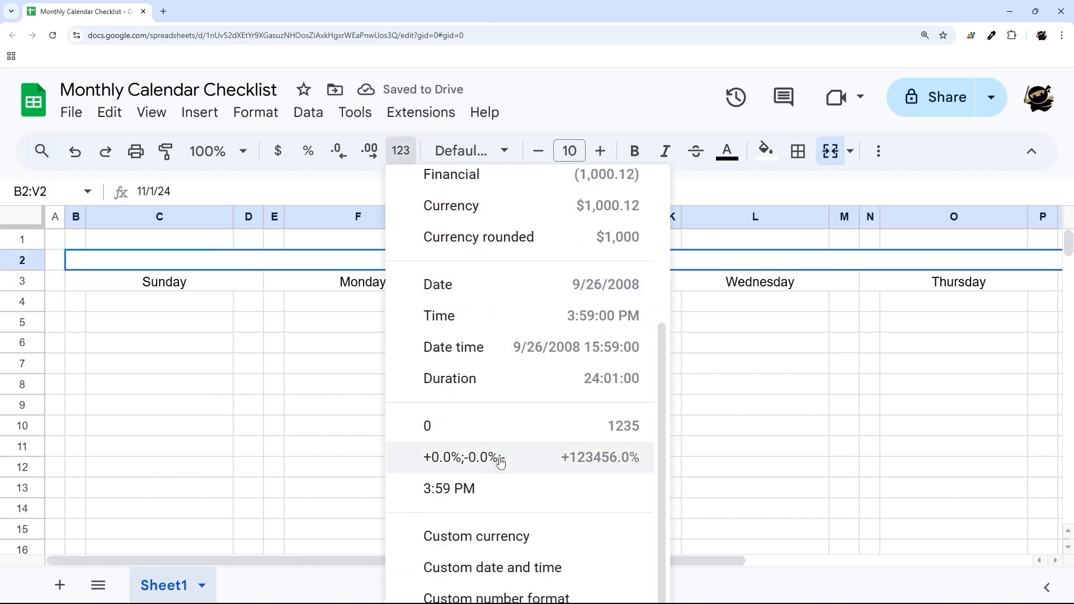
pyautogui.click(499, 577)
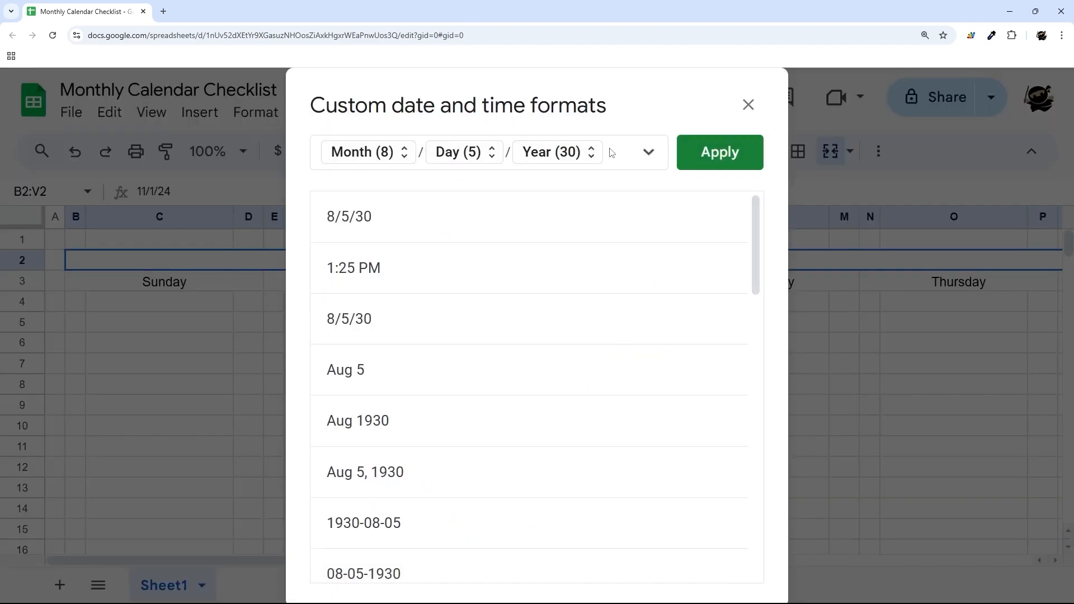
pyautogui.press('BackSpace')
pyautogui.press('BackSpace')
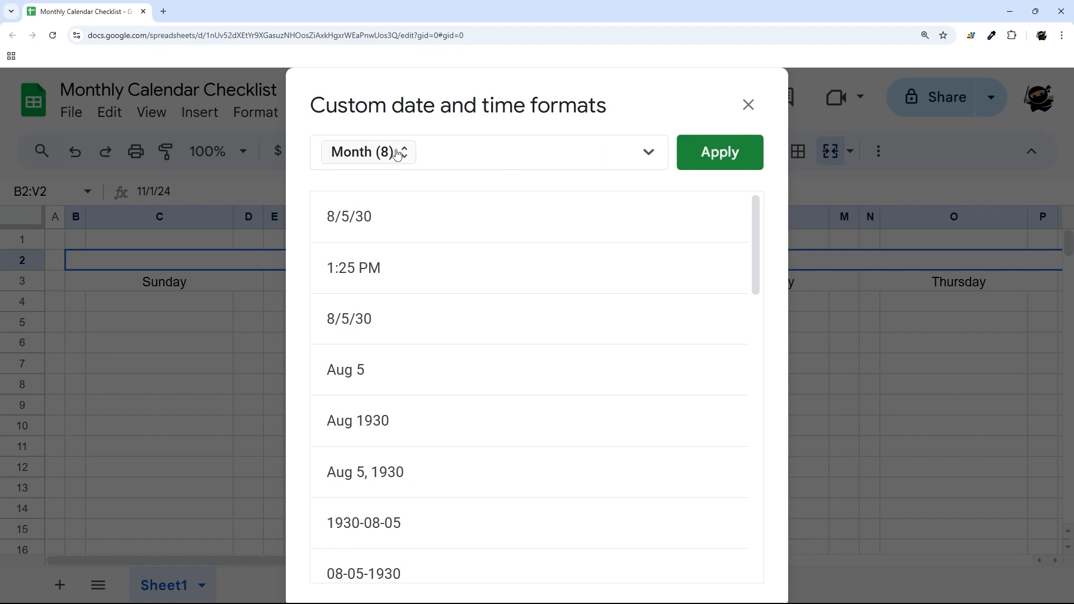
pyautogui.click(397, 154)
pyautogui.click(461, 249)
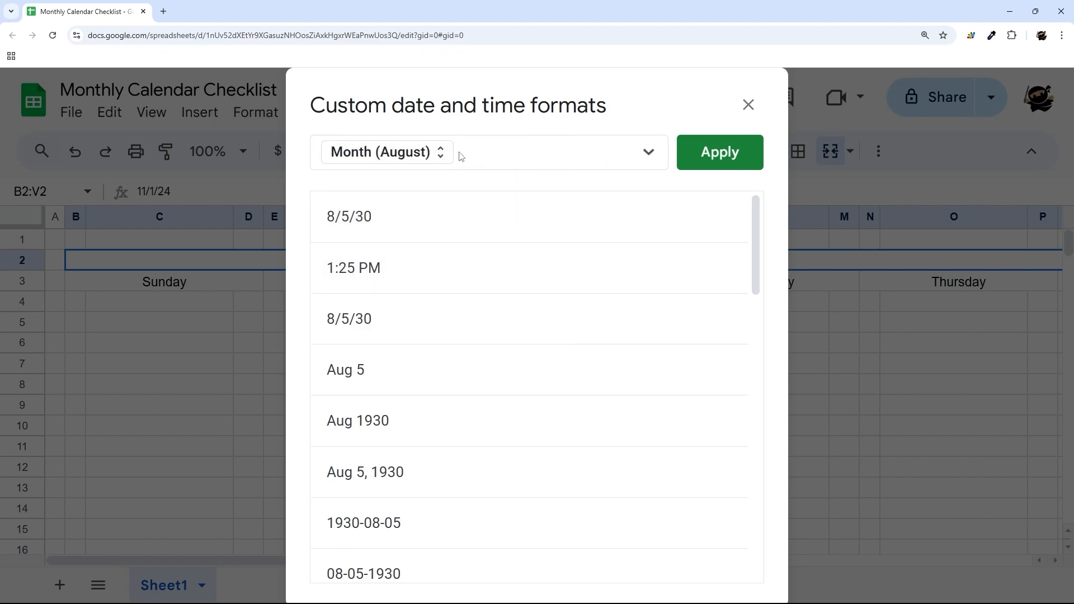
# Add a space and the full numeric year (1930) after the month in the custom date format and apply it.
pyautogui.click(449, 154)
pyautogui.click(467, 155)
pyautogui.click(649, 153)
pyautogui.click(702, 257)
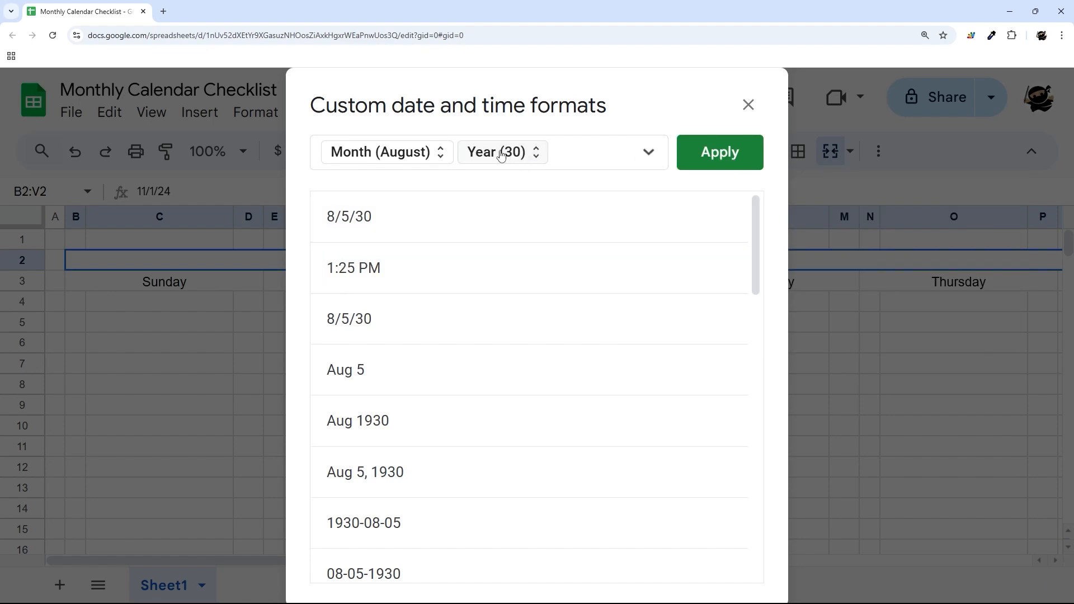
pyautogui.click(481, 152)
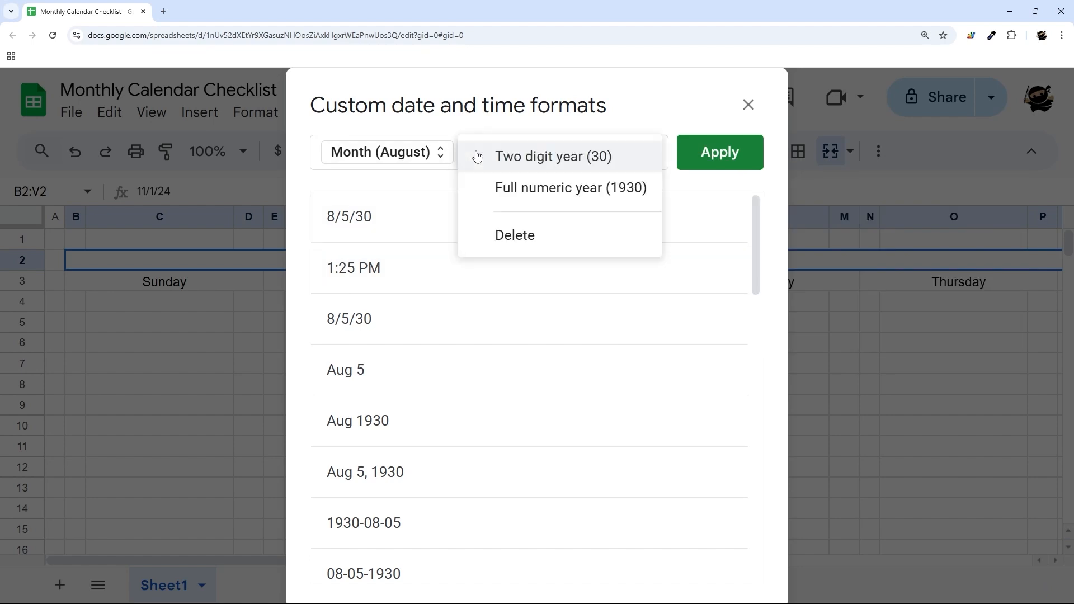
pyautogui.click(503, 185)
pyautogui.click(579, 157)
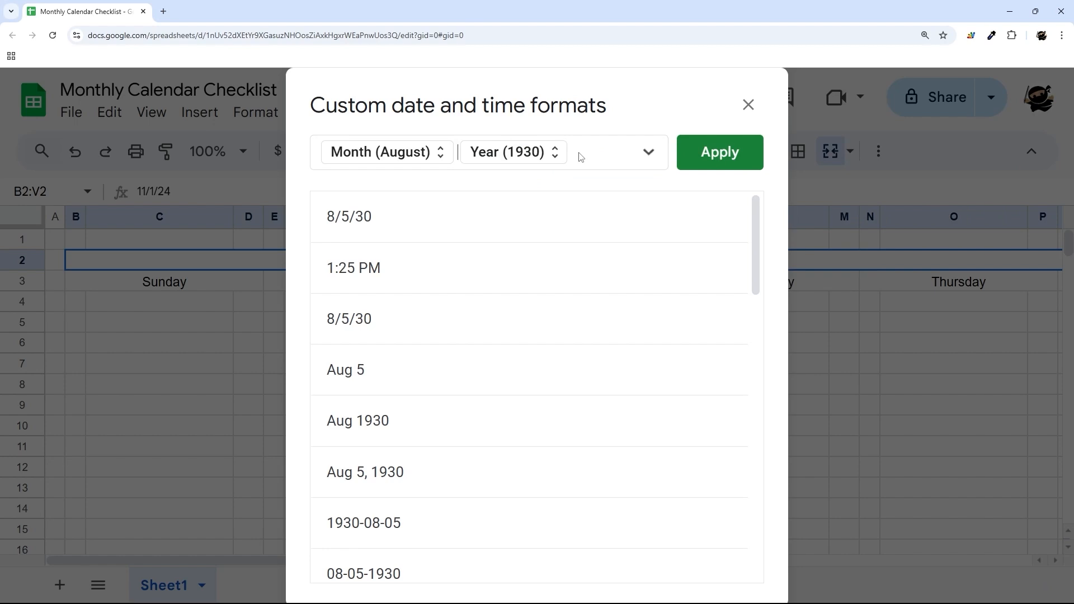
pyautogui.click(720, 161)
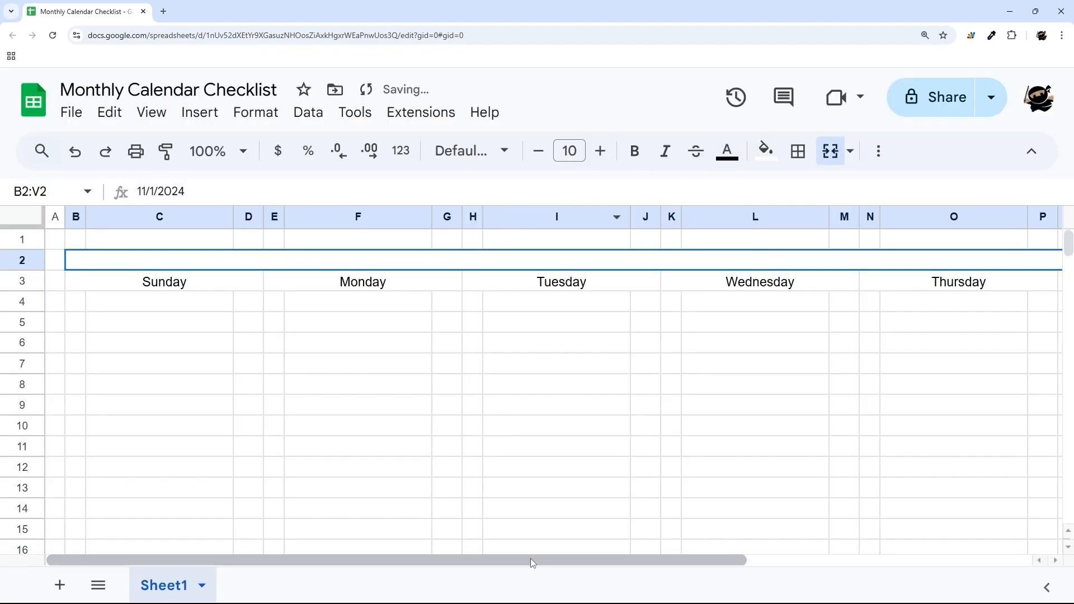
# Center the month title in B2:V2 horizontally and align it vertically to the middle.
pyautogui.moveTo(550, 560); pyautogui.dragTo(834, 560)
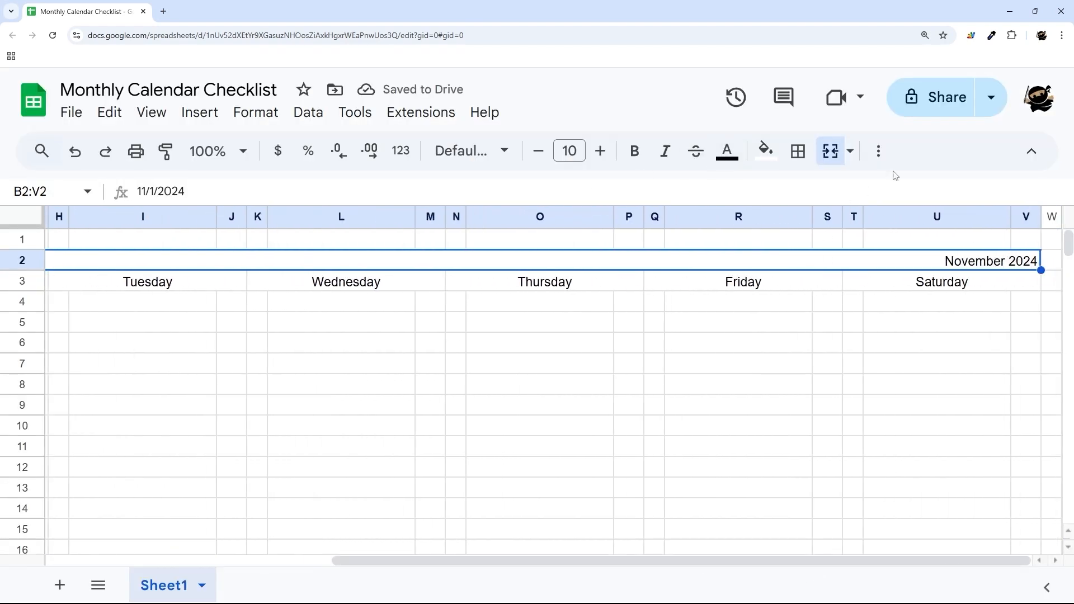
pyautogui.click(878, 151)
pyautogui.click(560, 190)
pyautogui.click(595, 225)
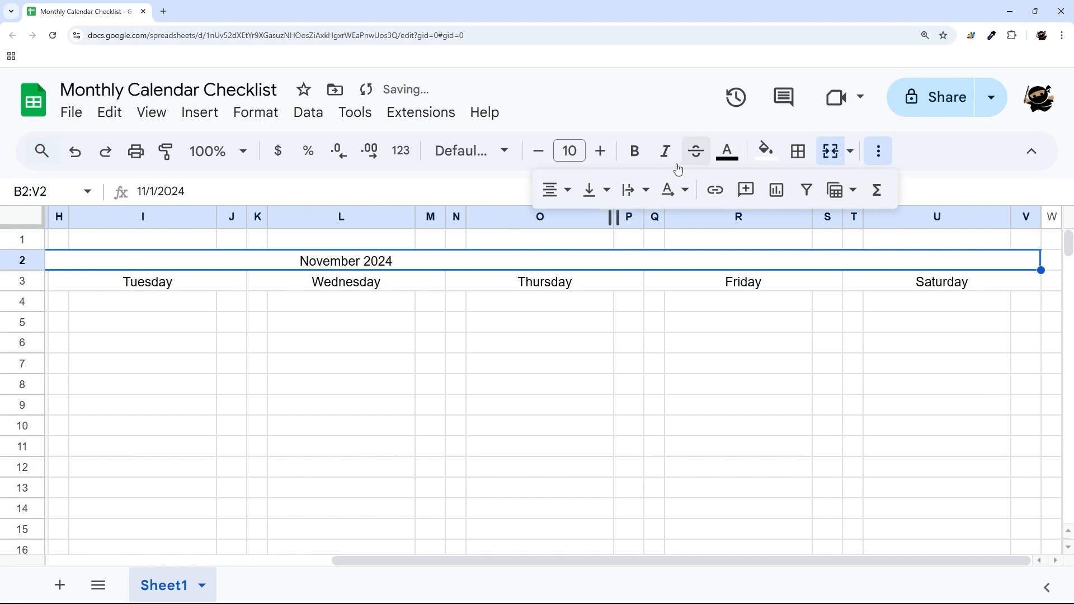
pyautogui.click(598, 190)
pyautogui.click(626, 225)
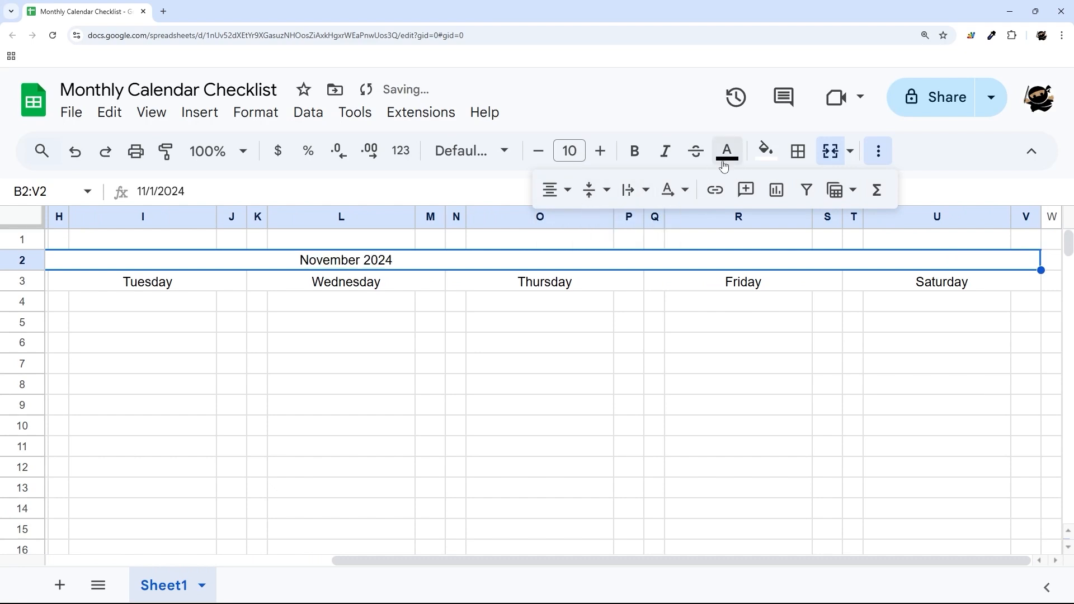
# Give the month title in B2:V2 a dark teal fill and white text.
pyautogui.click(765, 151)
pyautogui.click(873, 358)
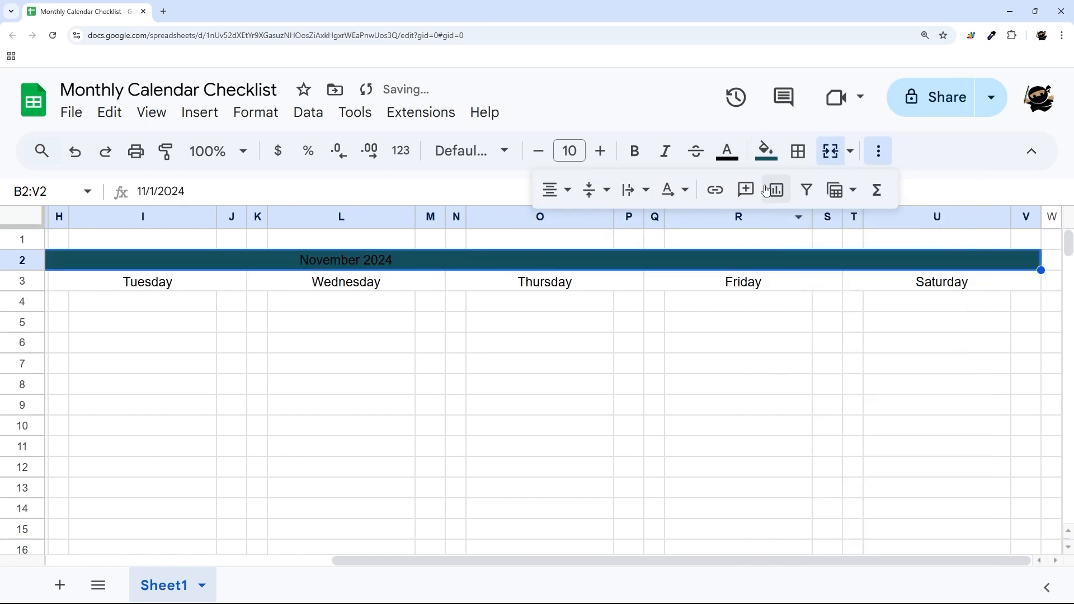
pyautogui.click(727, 151)
pyautogui.click(919, 217)
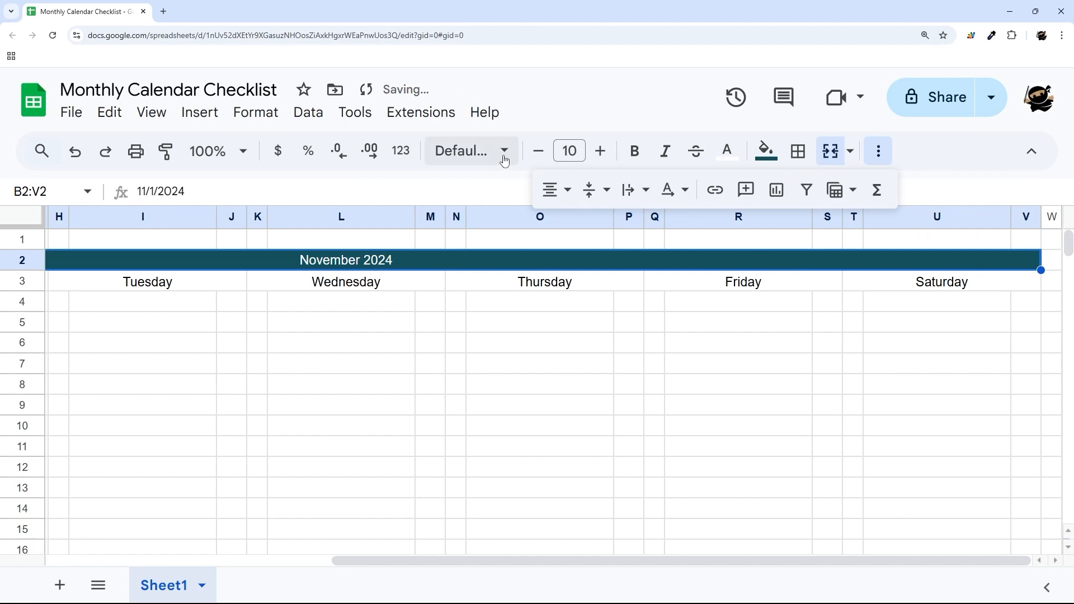
# Set the month title's font to bold Montserrat at size 24.
pyautogui.click(479, 152)
pyautogui.click(504, 343)
pyautogui.click(630, 158)
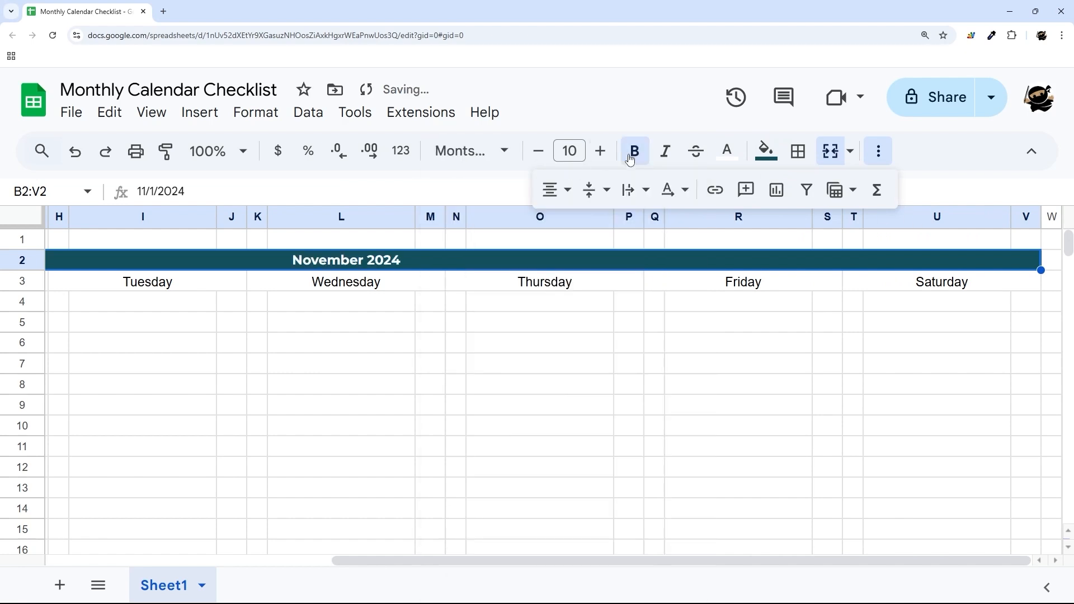
pyautogui.click(600, 152)
pyautogui.click(600, 153)
pyautogui.click(598, 152)
pyautogui.click(597, 154)
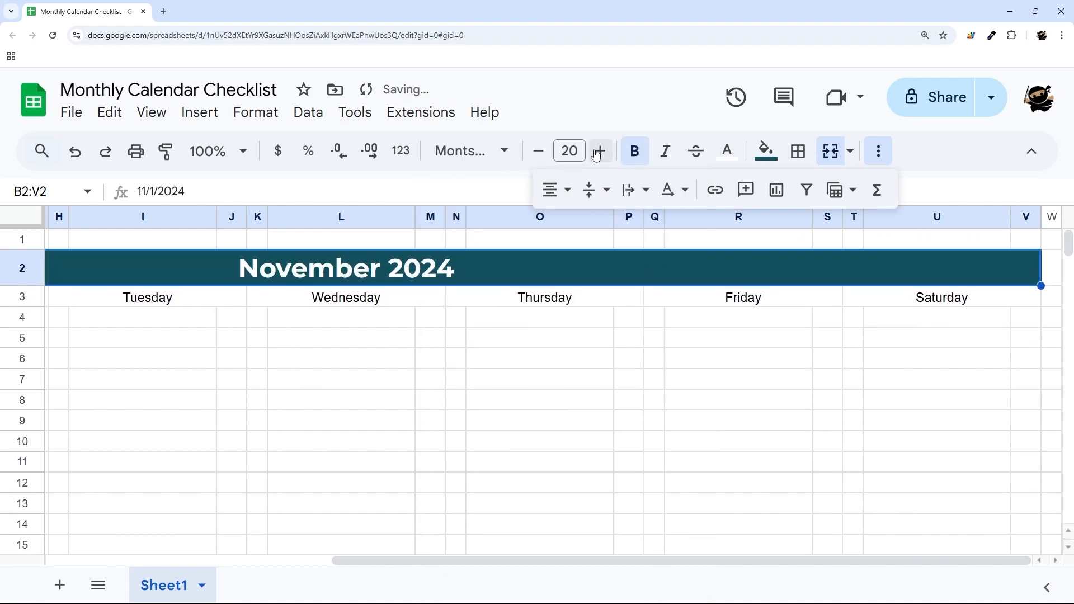
pyautogui.click(597, 154)
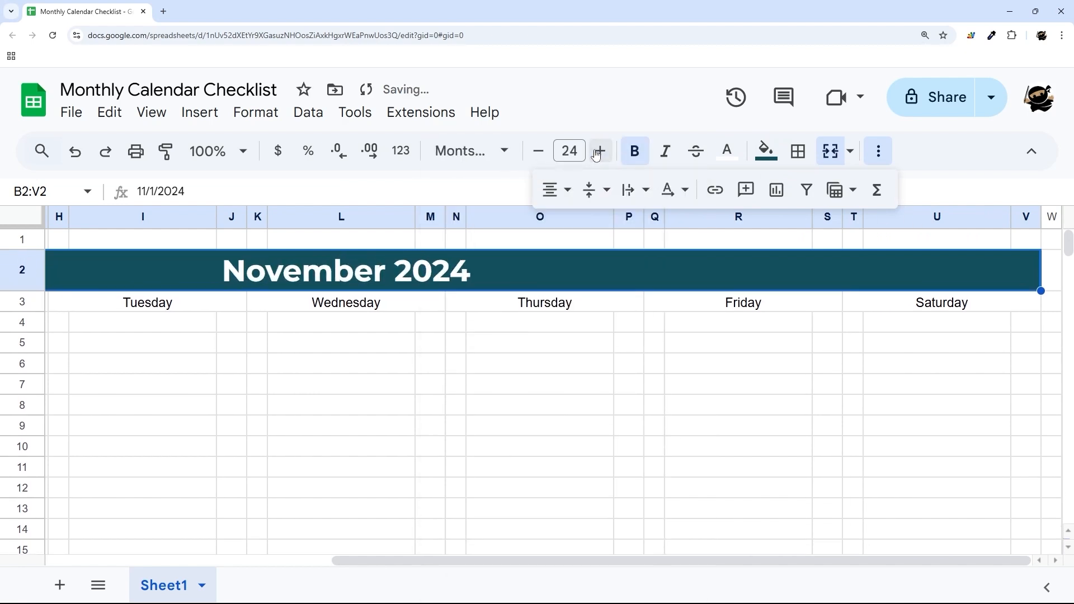
# Fill the weekday headings in B3:V3 with a lighter teal and make their text white.
pyautogui.click(530, 388)
pyautogui.moveTo(927, 309); pyautogui.dragTo(140, 307)
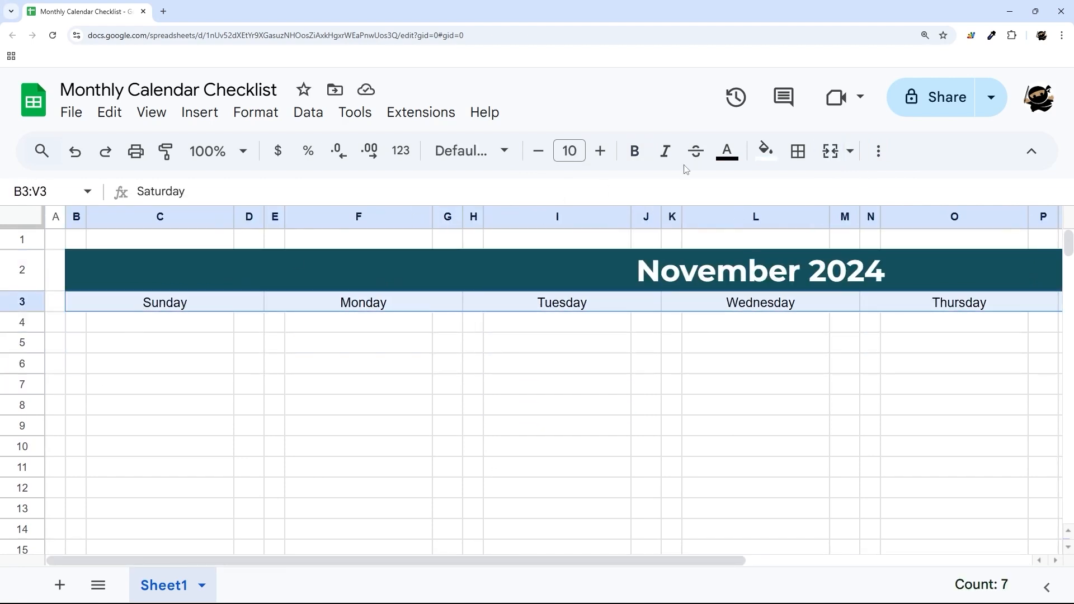
pyautogui.click(764, 150)
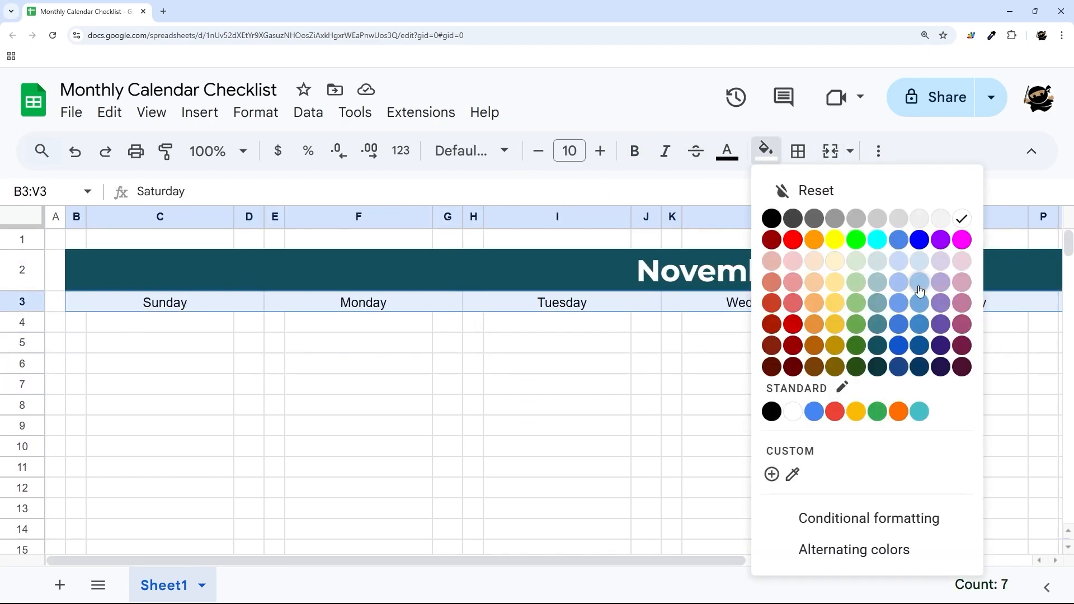
pyautogui.click(877, 307)
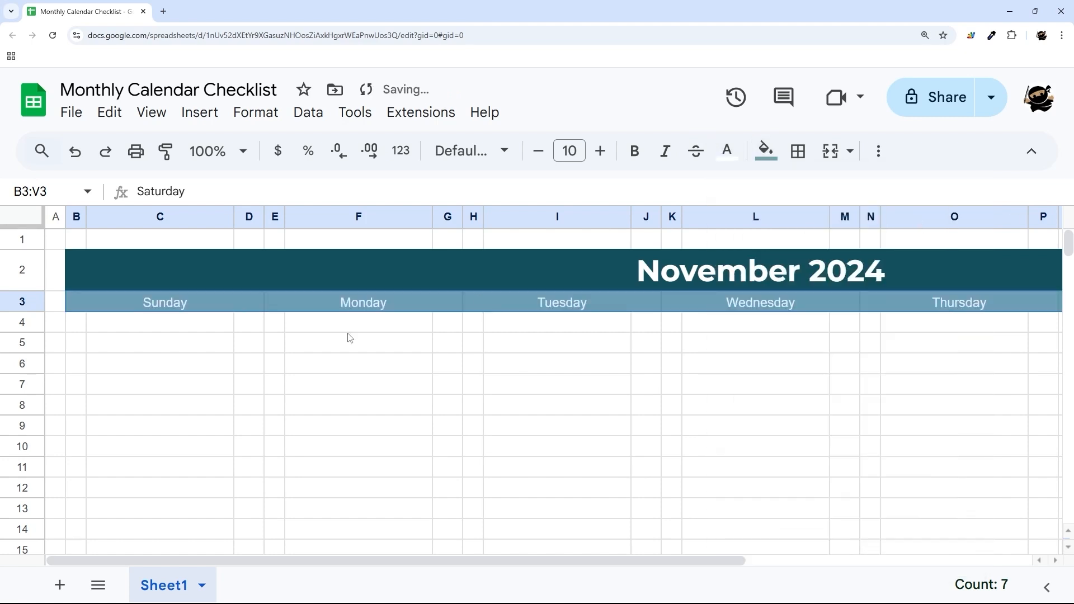
# Make the weekday headings in B3:V3 bold and set their font to Montserrat.
pyautogui.click(634, 150)
pyautogui.click(470, 151)
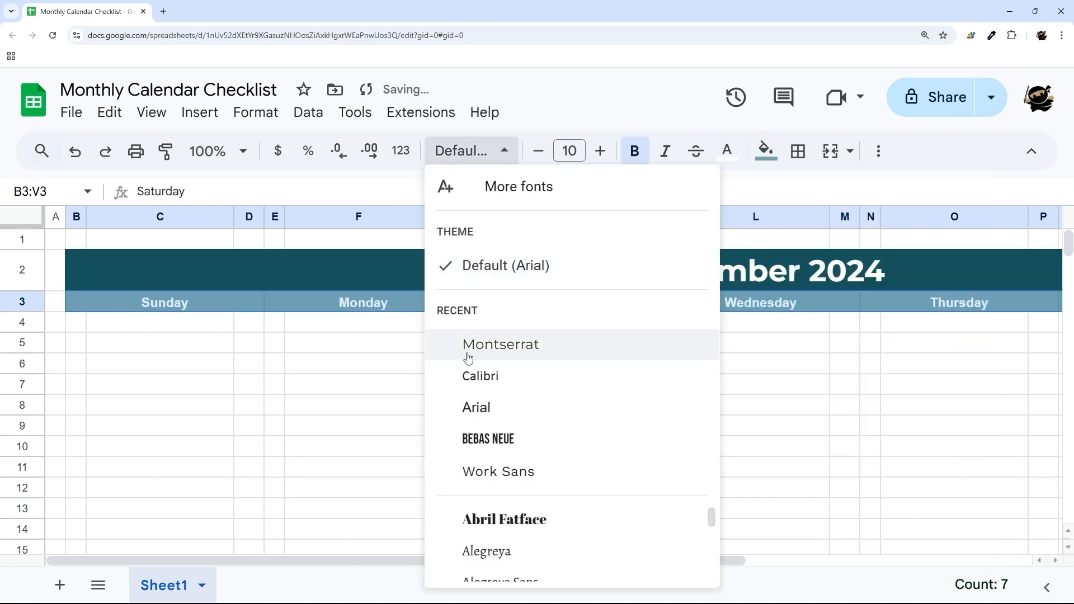
pyautogui.click(468, 346)
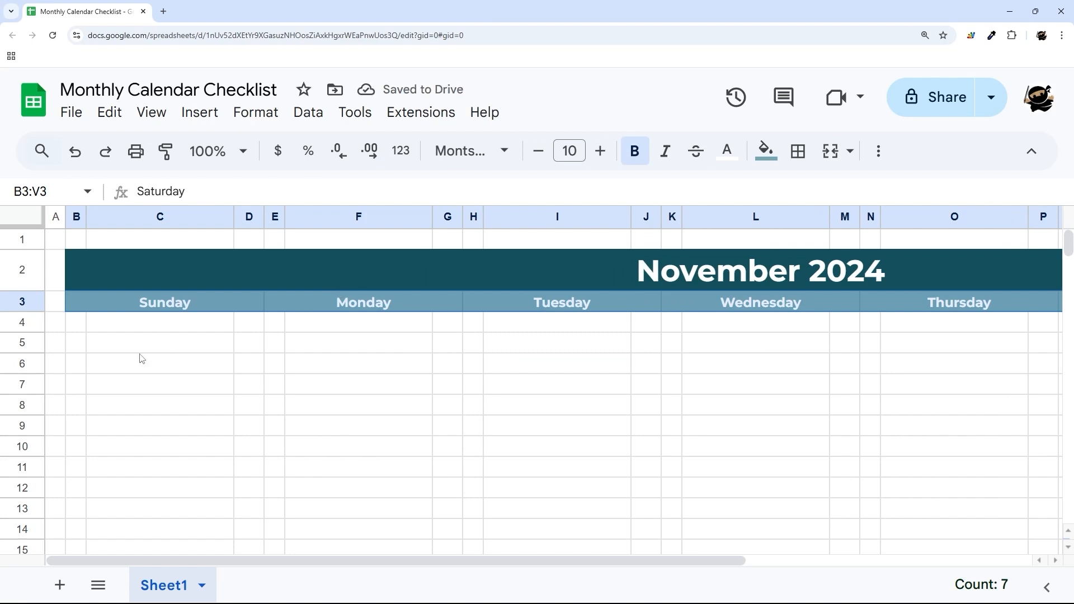
pyautogui.moveTo(429, 560)
pyautogui.mouseDown()
pyautogui.moveTo(711, 560)
pyautogui.moveTo(429, 560)
pyautogui.mouseUp()
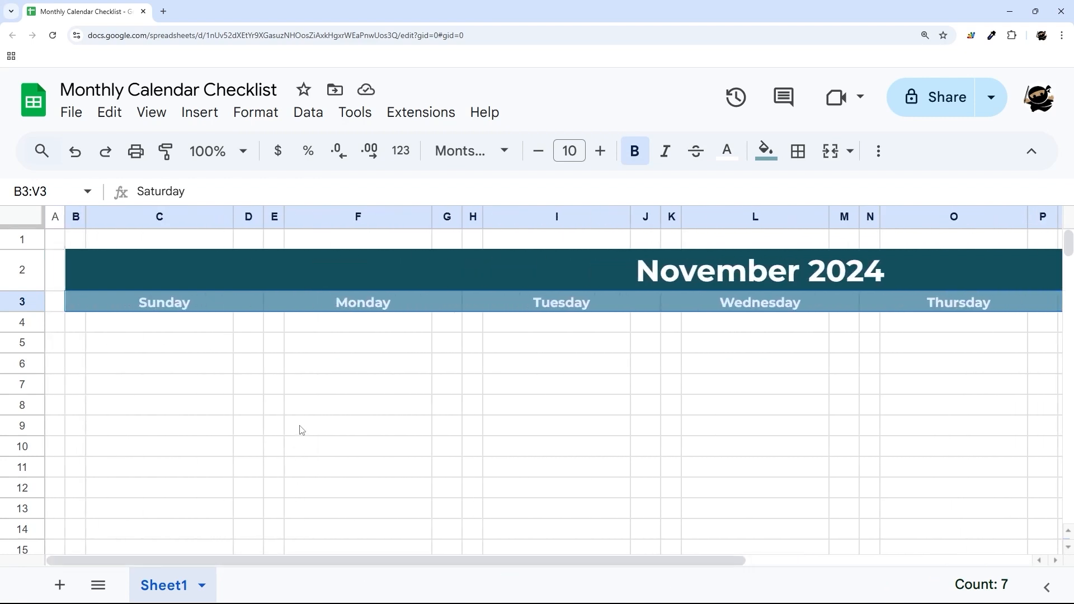
pyautogui.moveTo(79, 325); pyautogui.dragTo(278, 414)
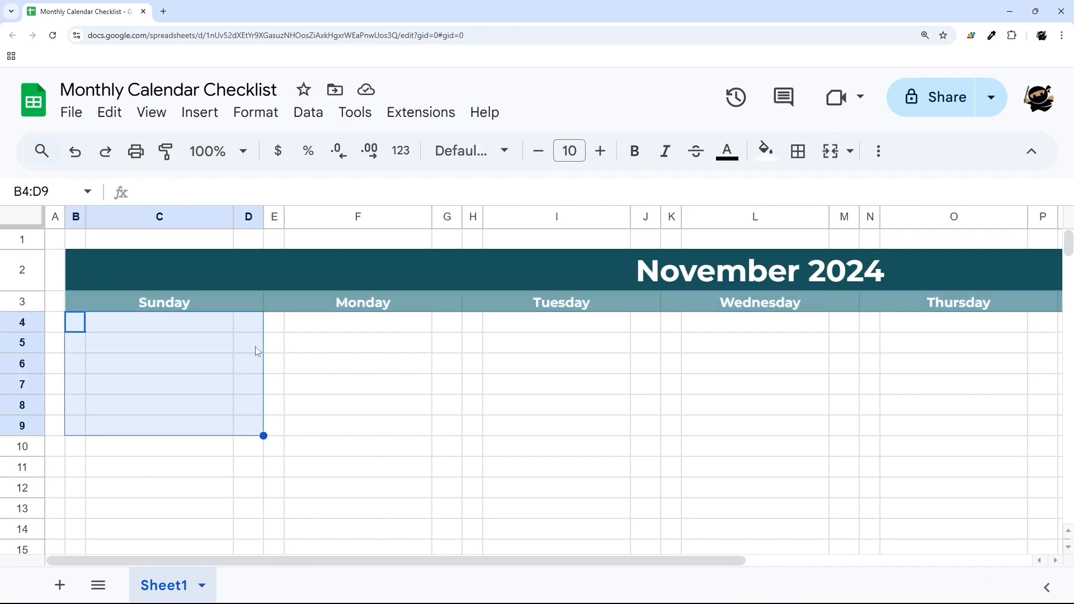
pyautogui.moveTo(188, 309); pyautogui.dragTo(163, 372)
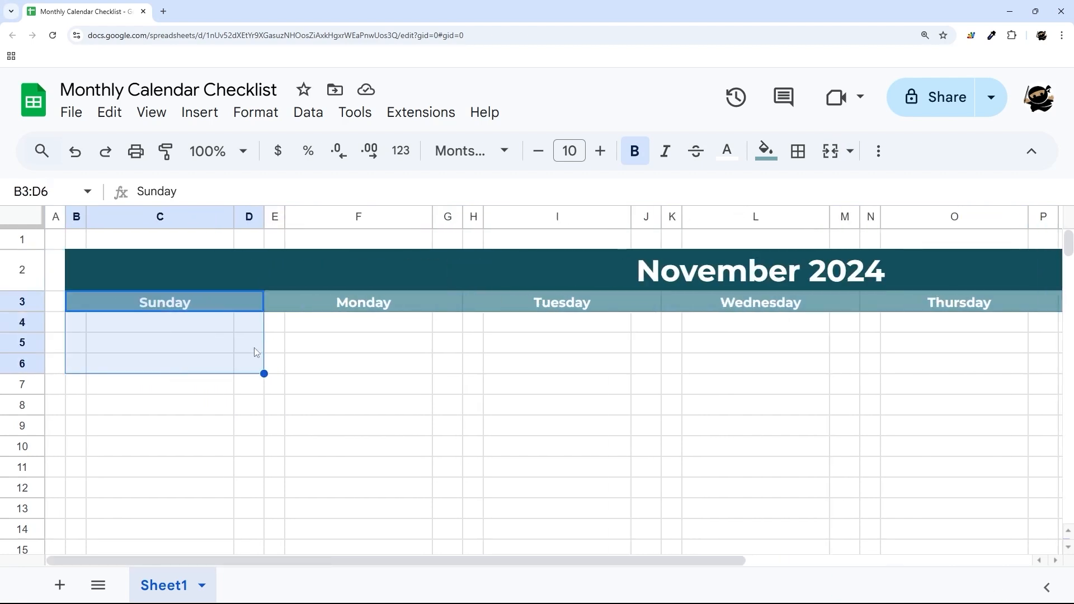
pyautogui.click(252, 330)
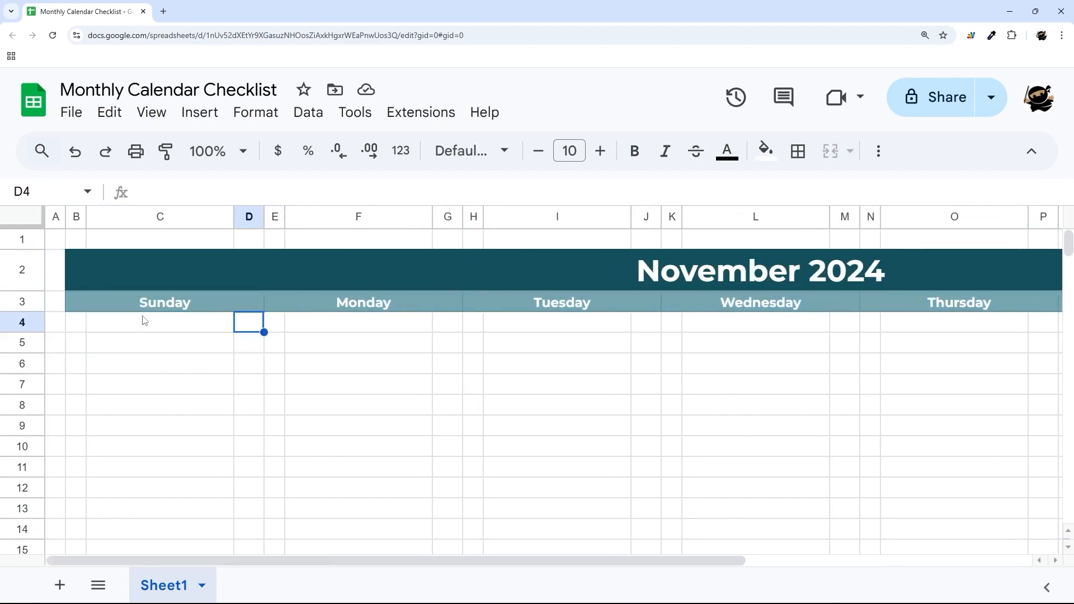
# Switch the month title's date to 12/1/2024 and back to 11/1/2024 using the date picker.
pyautogui.doubleClick(790, 282)
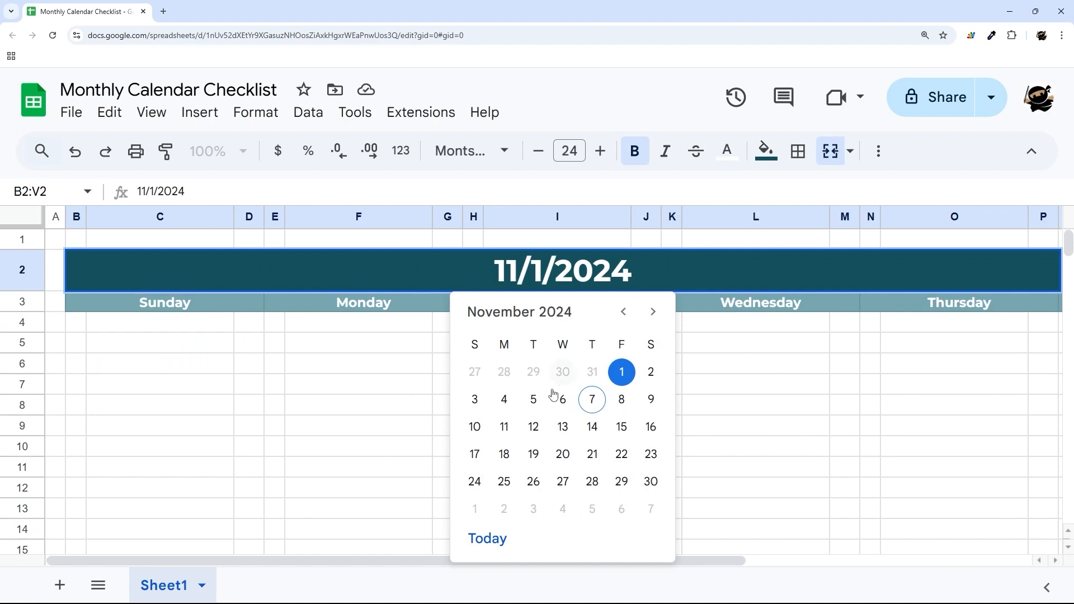
pyautogui.click(653, 312)
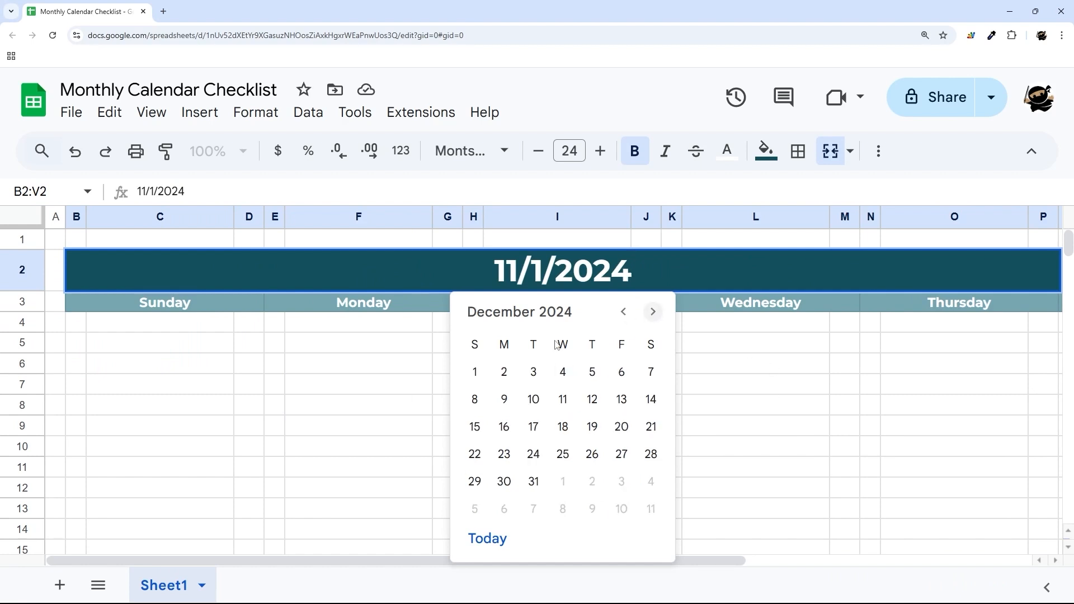
pyautogui.click(476, 372)
pyautogui.doubleClick(687, 285)
pyautogui.click(626, 318)
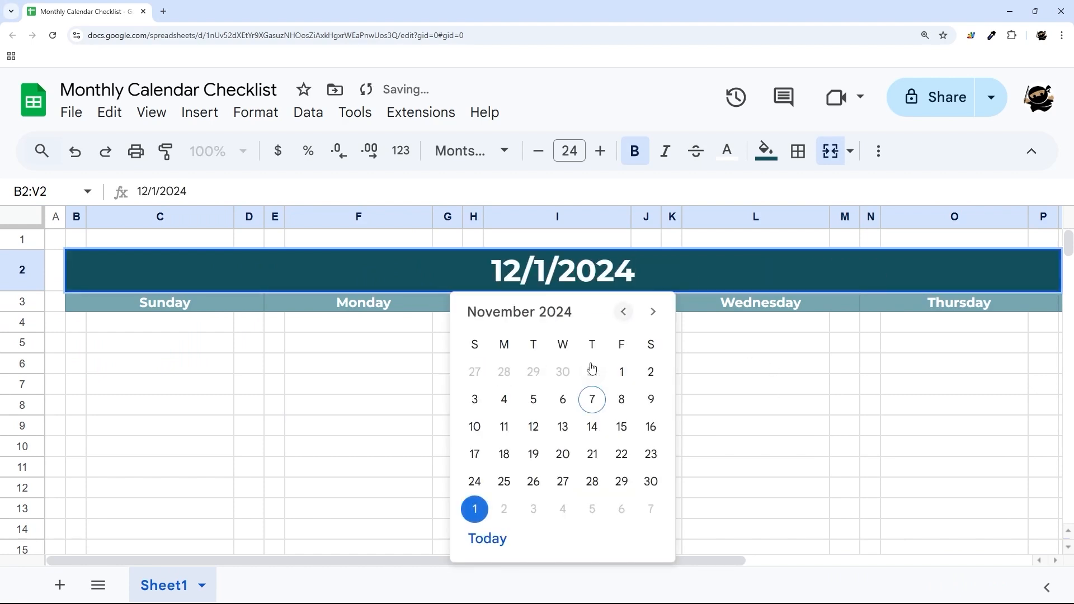
pyautogui.click(621, 372)
pyautogui.doubleClick(683, 274)
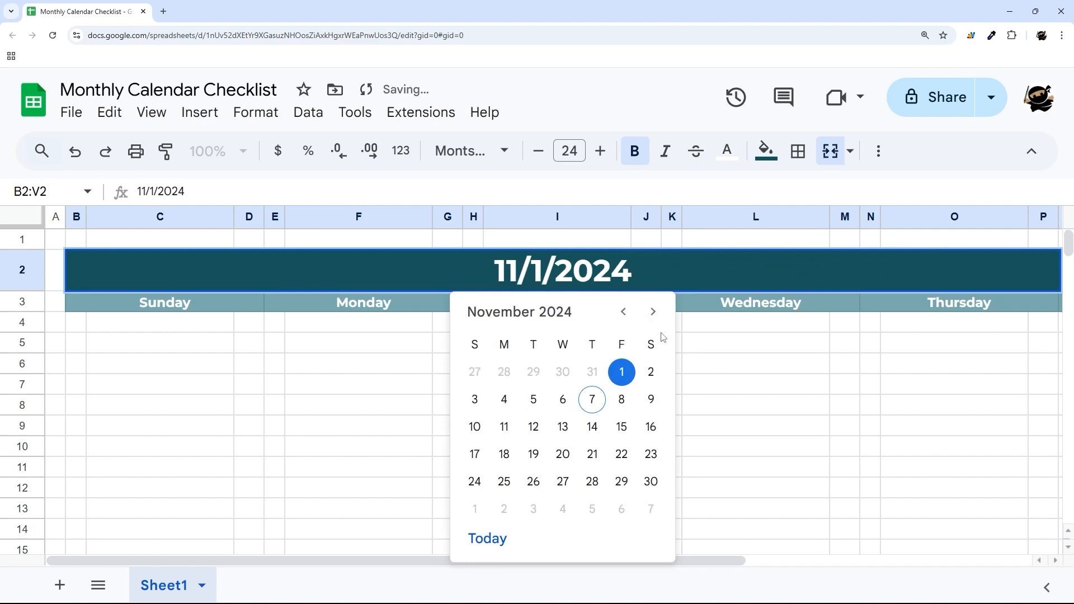
pyautogui.click(255, 353)
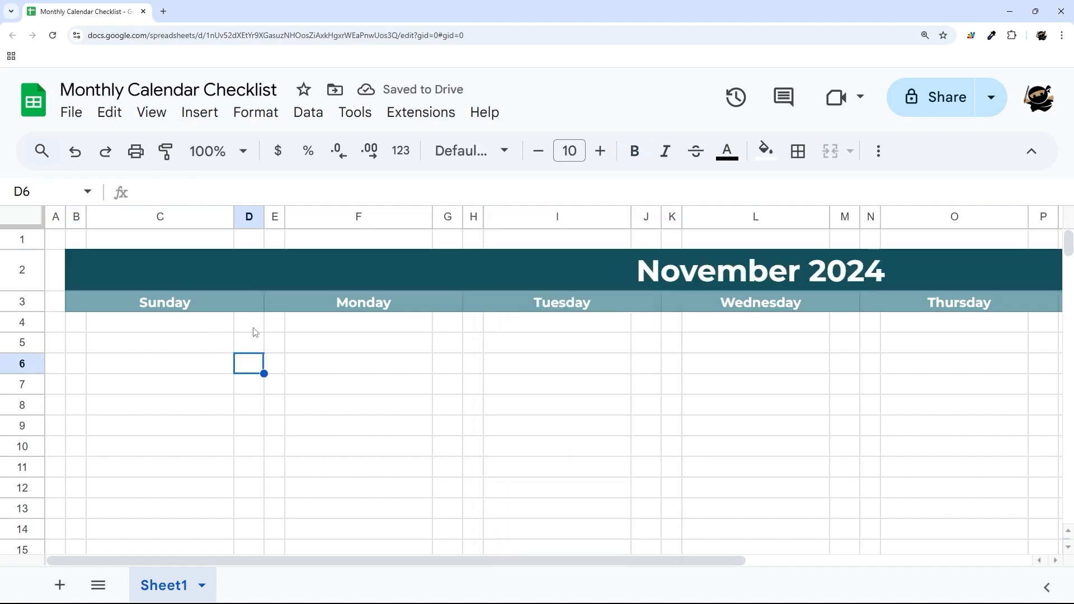
pyautogui.click(253, 327)
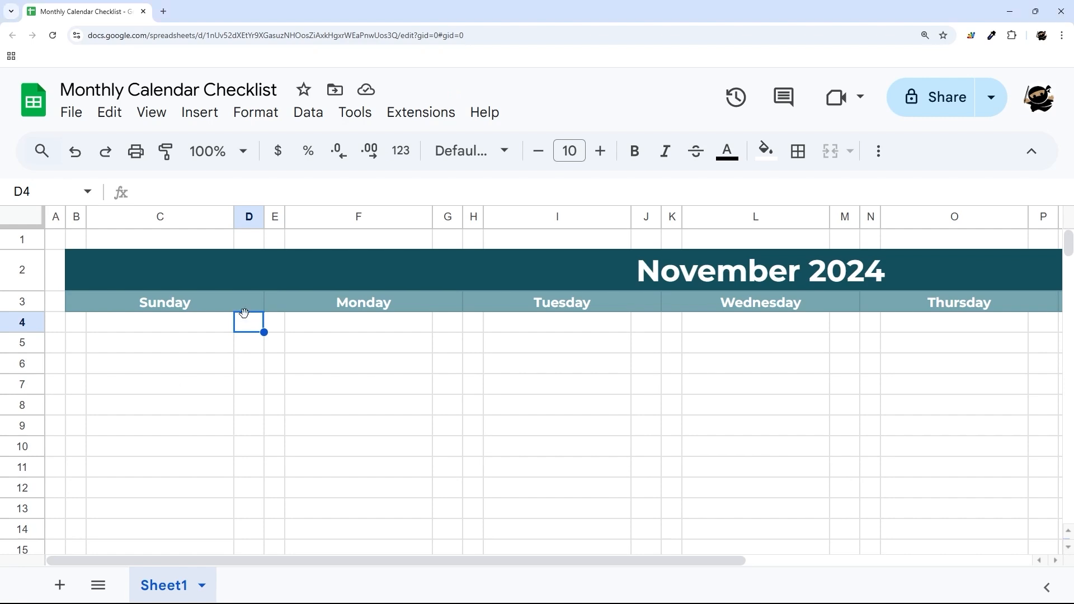
pyautogui.moveTo(32, 317); pyautogui.dragTo(30, 422)
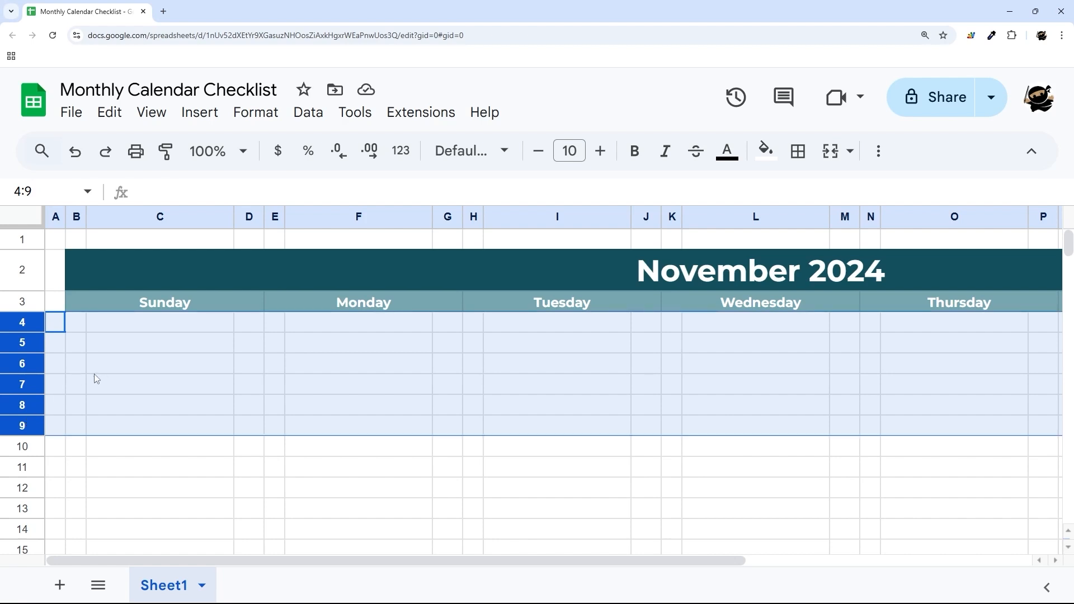
pyautogui.click(242, 329)
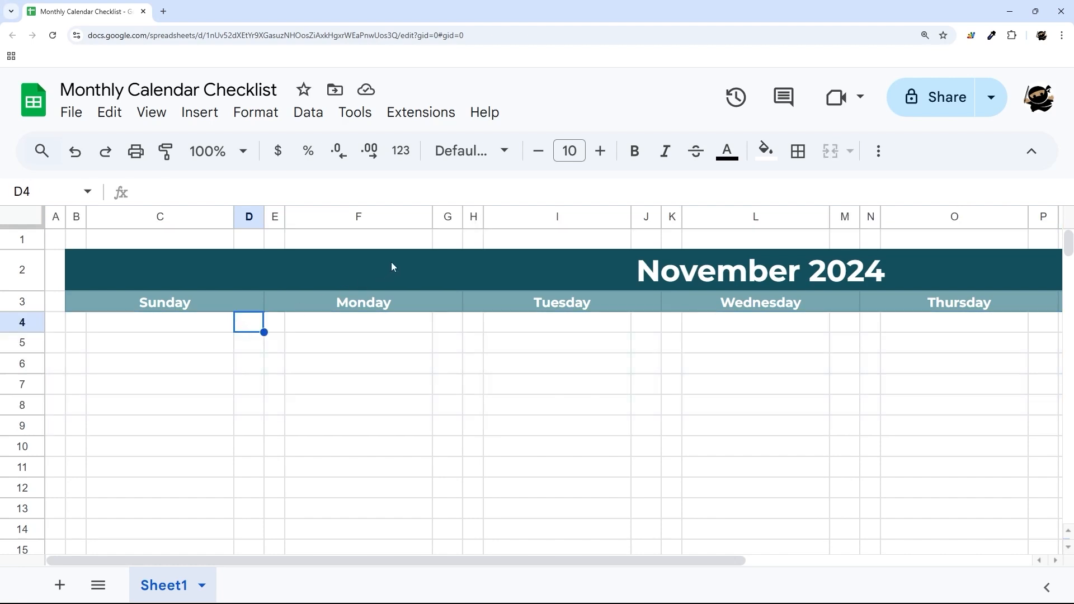
pyautogui.click(391, 263)
# Enter the formula =B2 in D4 to reference the month title's date.
pyautogui.click(253, 321)
pyautogui.write('=')
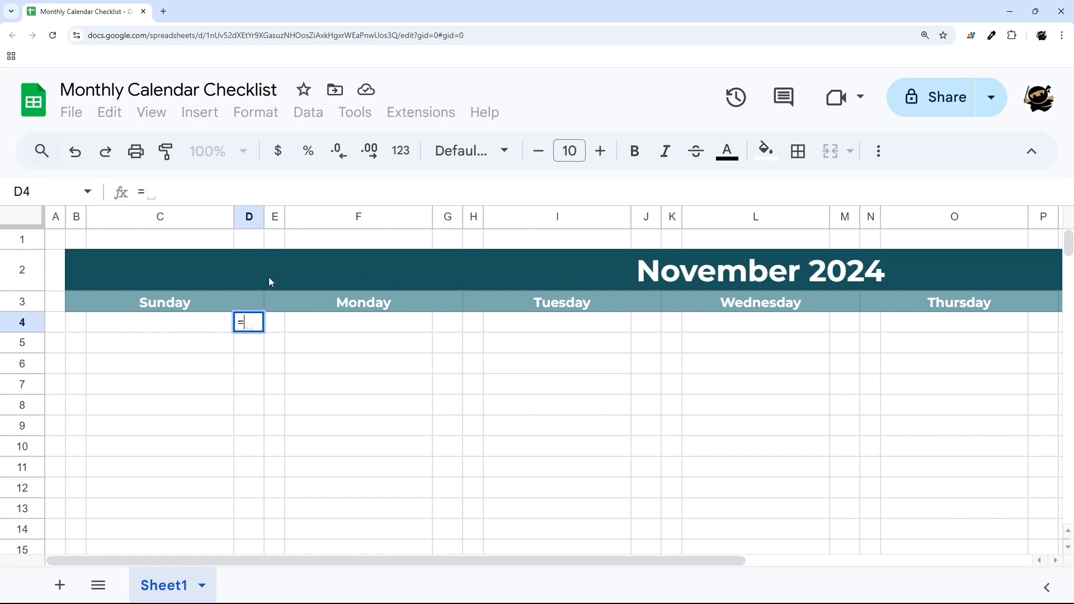
pyautogui.click(268, 281)
pyautogui.press('Return')
pyautogui.click(255, 328)
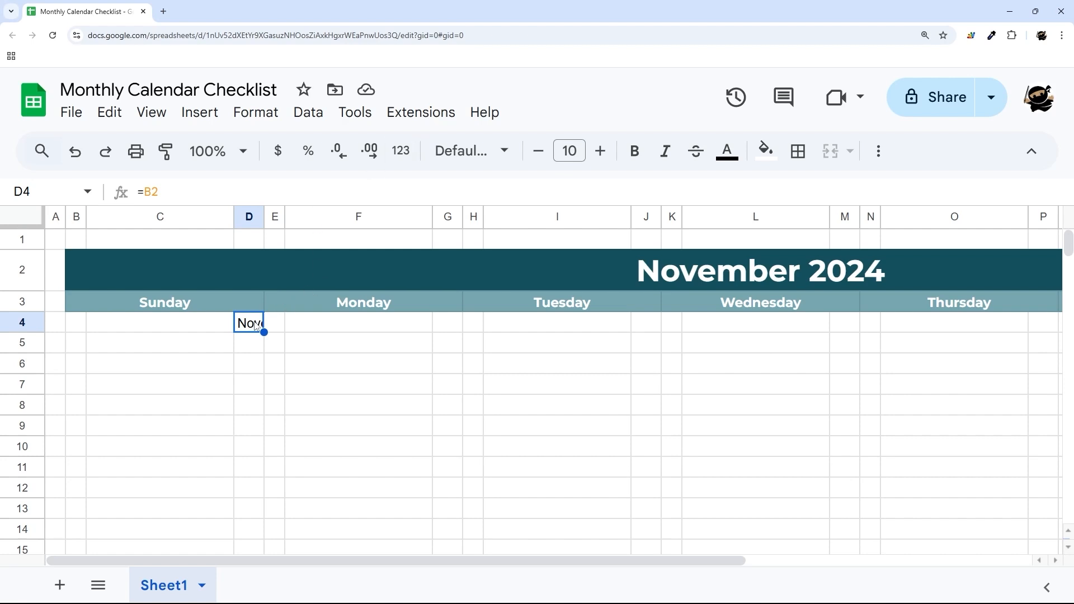
# Extend the formula in D4 to =B2-weekday(B2)+1.
pyautogui.click(144, 192)
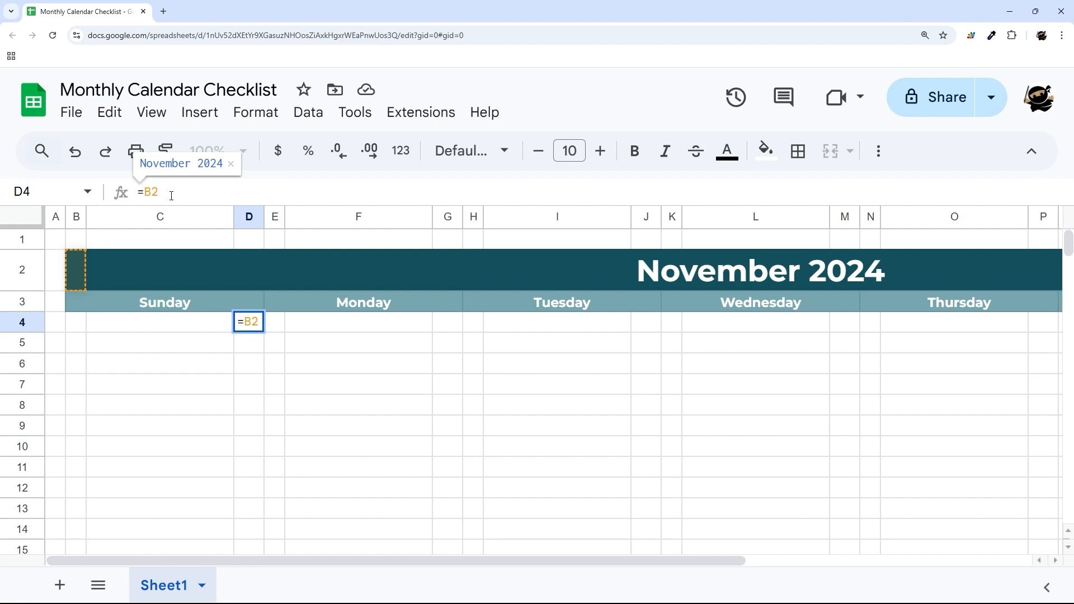
pyautogui.write('-wee')
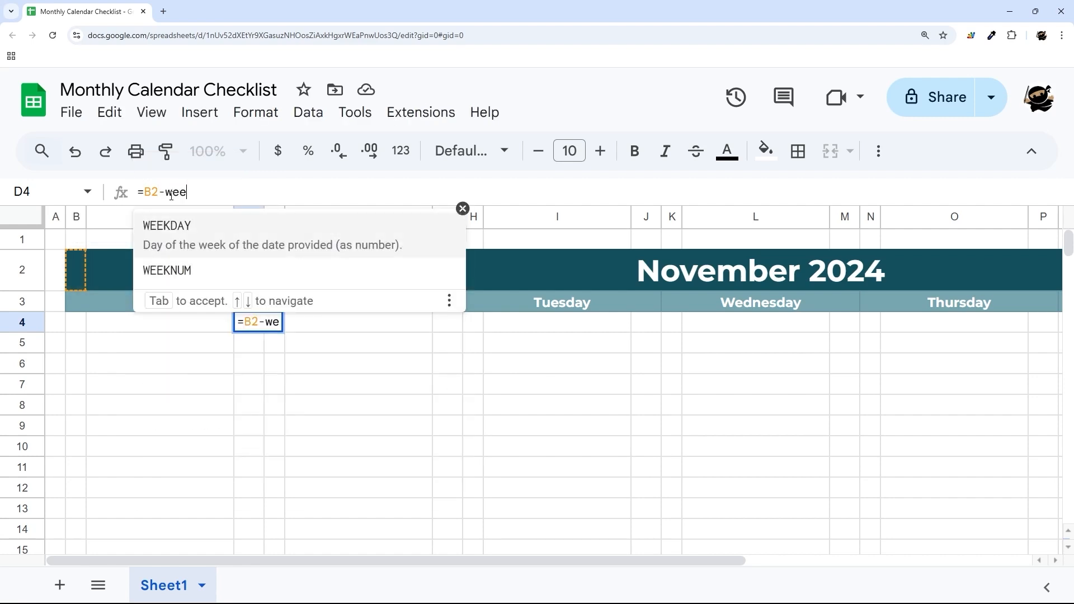
pyautogui.write('keday(B')
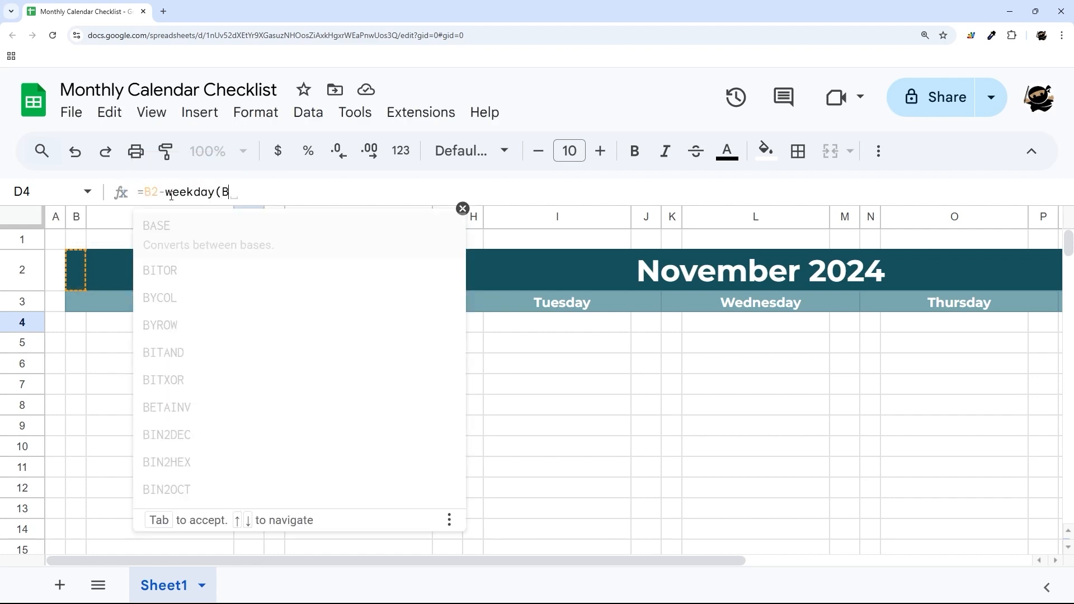
pyautogui.write('2)+1)')
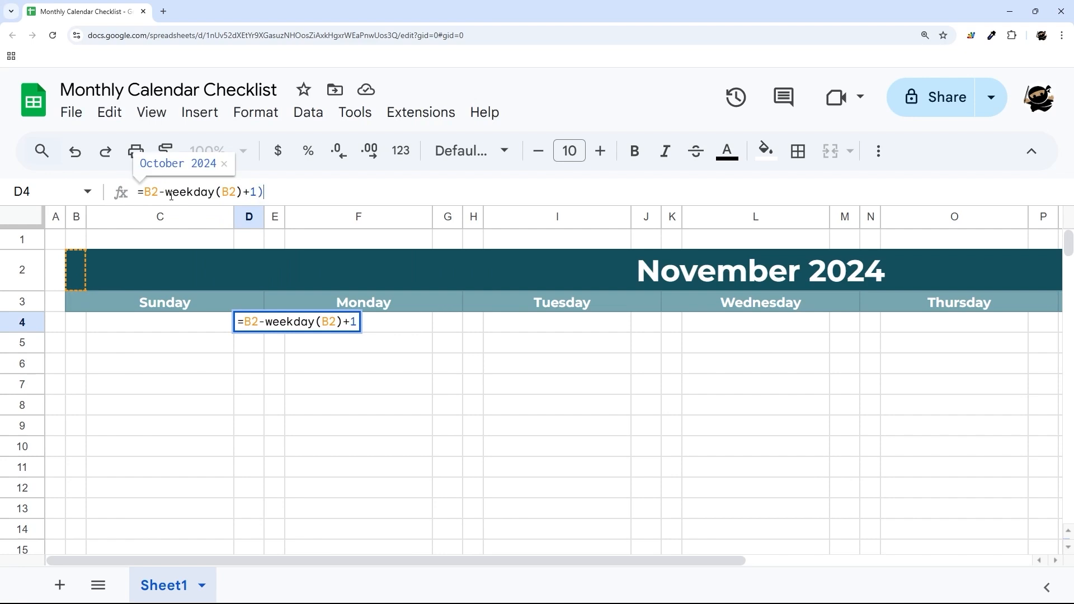
pyautogui.press('BackSpace')
pyautogui.press('Return')
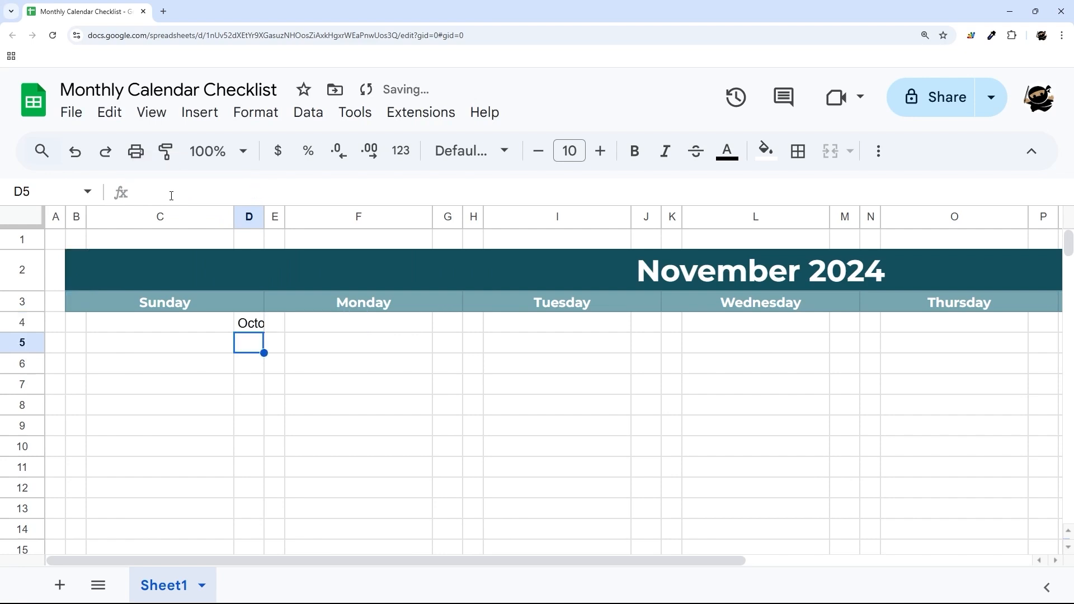
# Try the number format 0 on the date formula in D4.
pyautogui.click(241, 326)
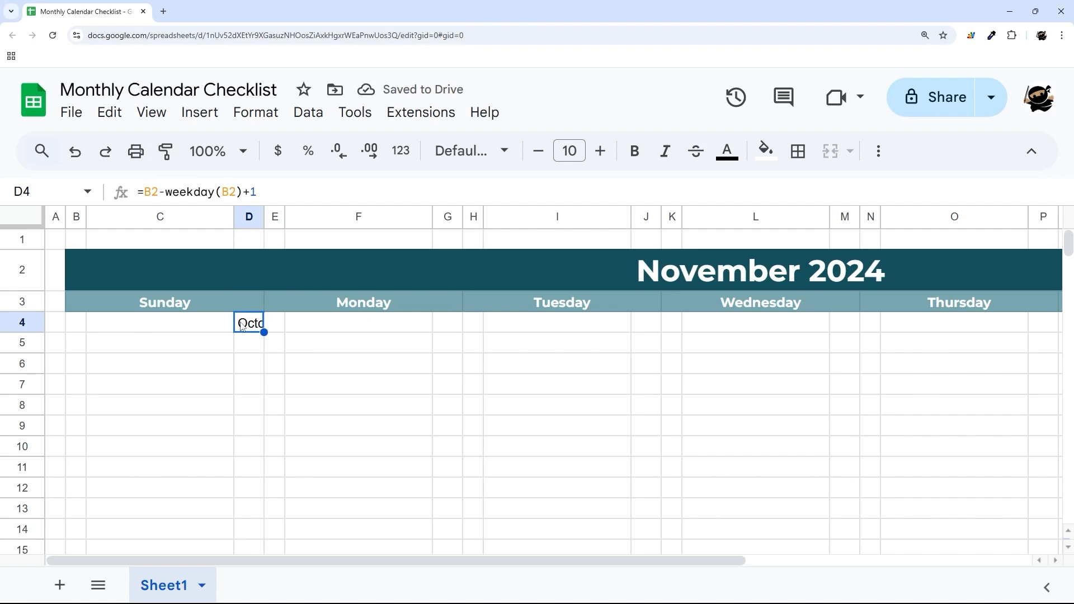
pyautogui.click(401, 151)
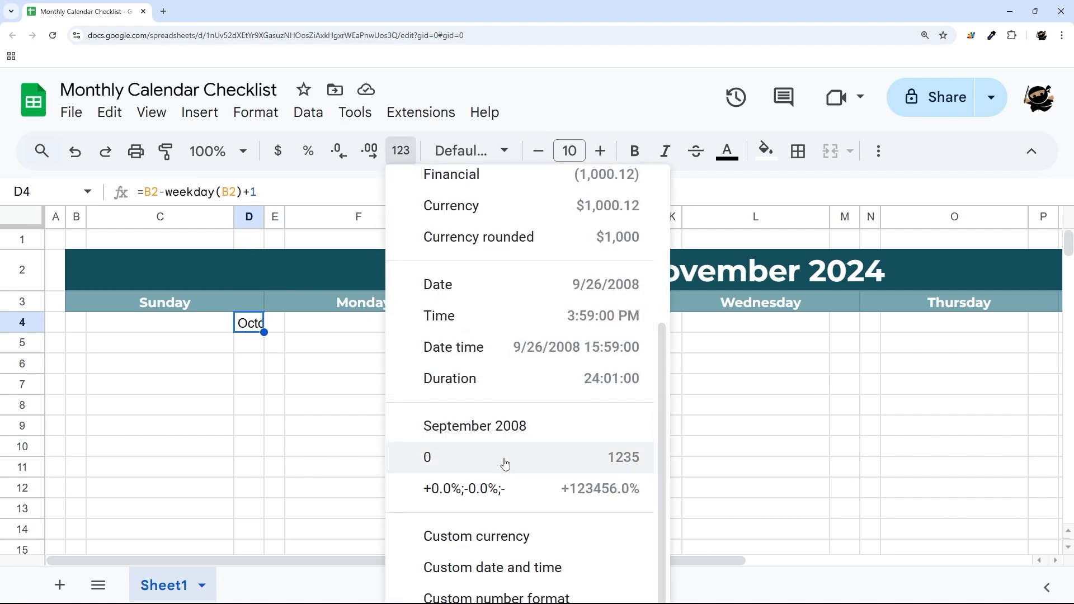
pyautogui.click(505, 463)
# Apply a custom date format to D4 that contains only the Day element.
pyautogui.click(401, 151)
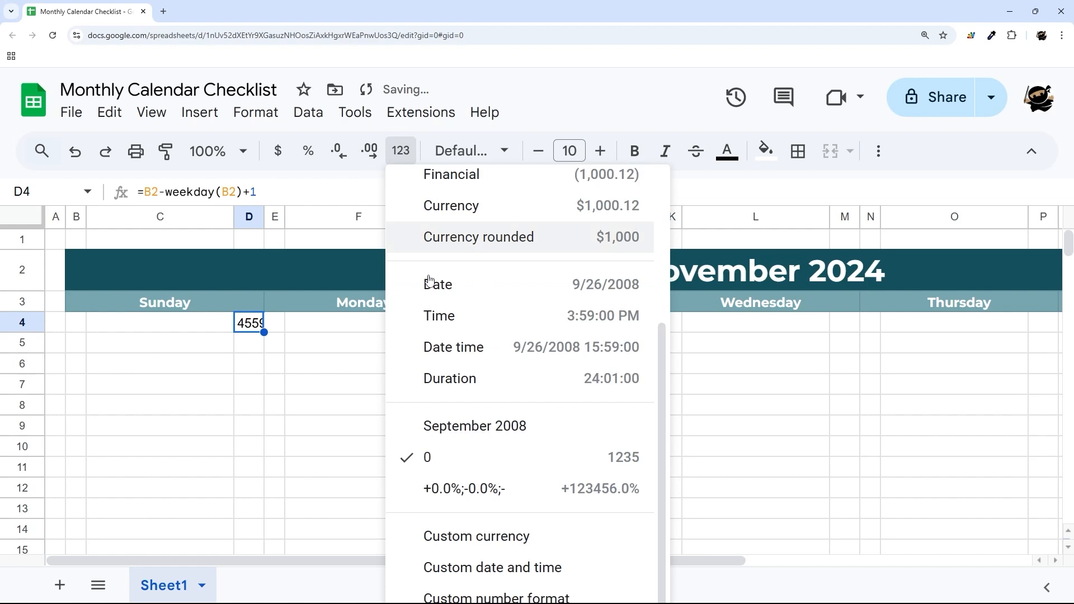
pyautogui.click(483, 568)
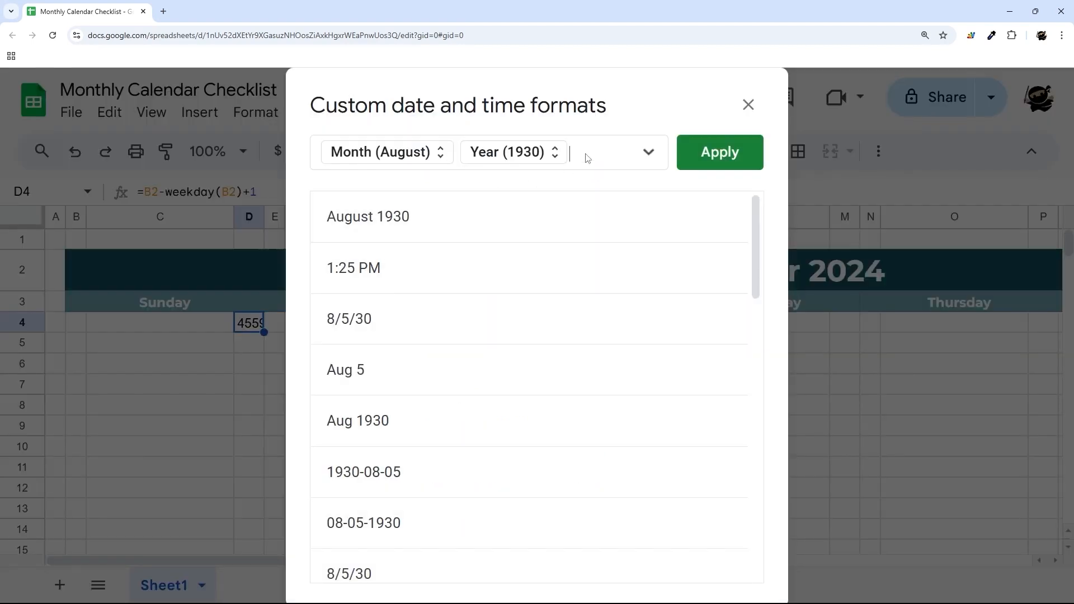
pyautogui.press('BackSpace')
pyautogui.press('BackSpace')
pyautogui.click(648, 152)
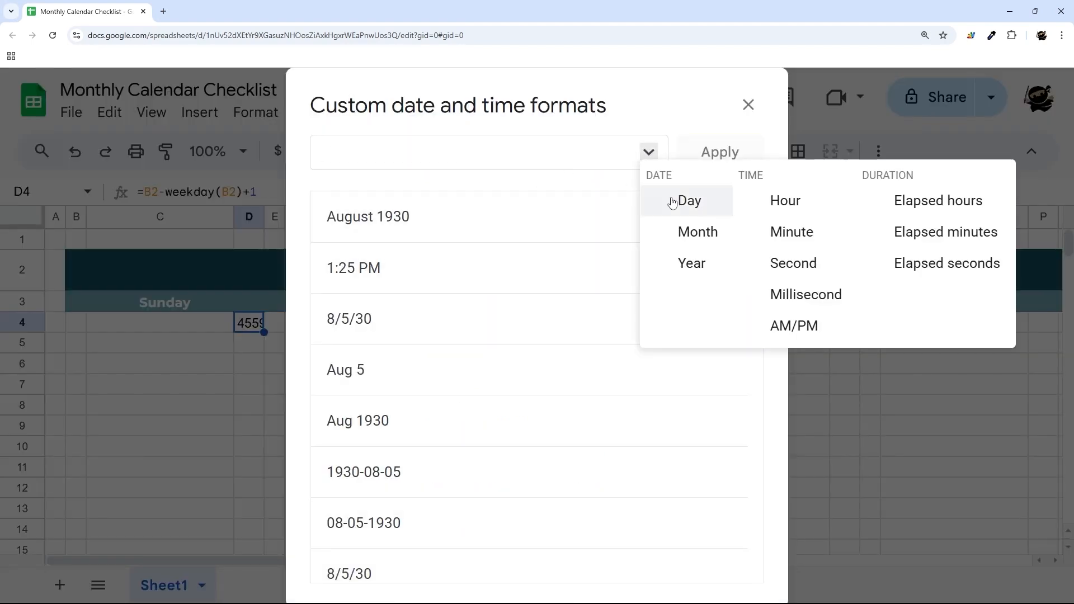
pyautogui.click(673, 202)
pyautogui.click(700, 163)
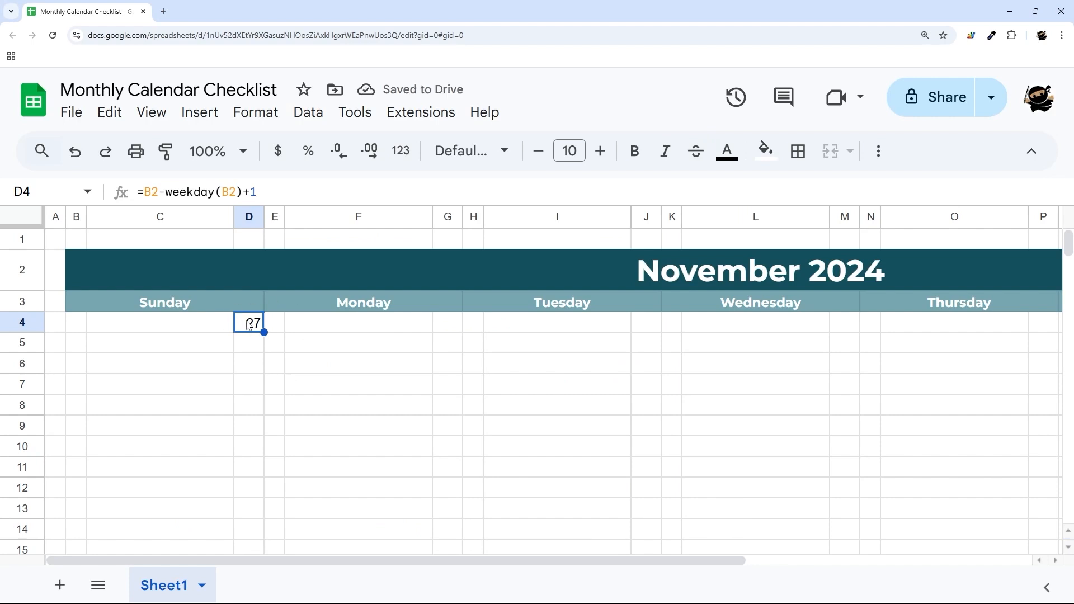
# Make both B2 references in D4's formula absolute, giving =$B$2-weekday($B$2)+1.
pyautogui.click(150, 193)
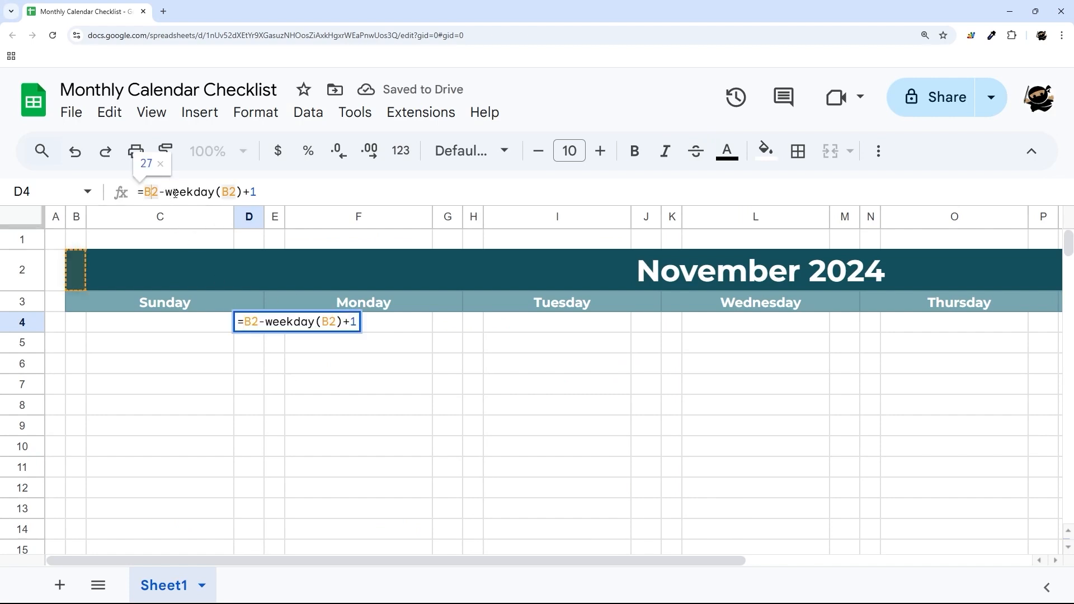
pyautogui.press('F4')
pyautogui.click(244, 193)
pyautogui.press('F4')
pyautogui.click(307, 193)
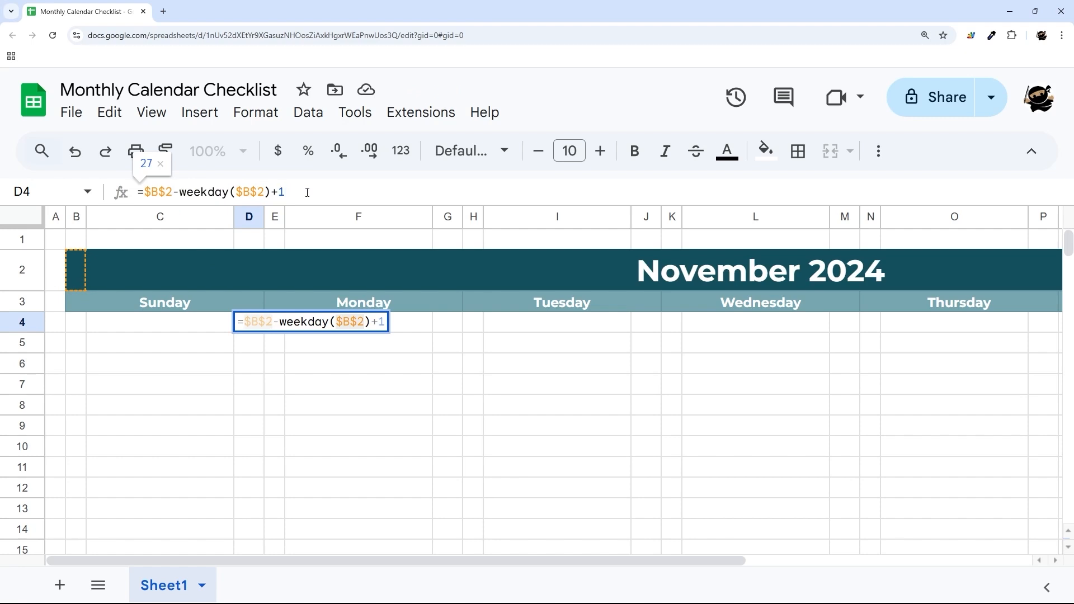
pyautogui.press('Return')
# Copy the expression $B$2-weekday($B$2)+1 from D4's formula, without the equals sign.
pyautogui.click(255, 323)
pyautogui.tripleClick(154, 190)
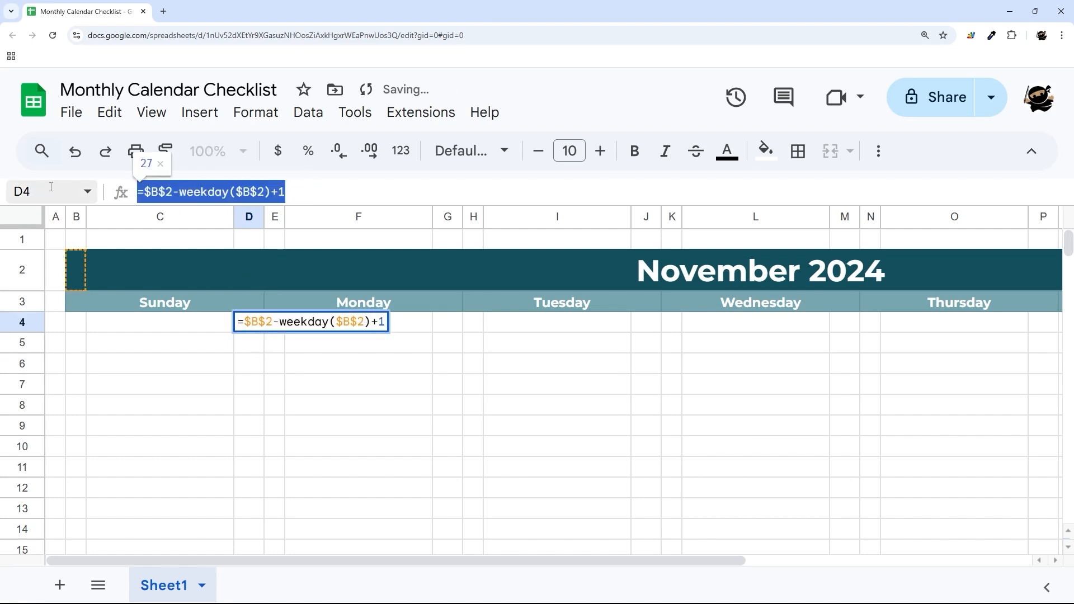
pyautogui.moveTo(148, 188); pyautogui.dragTo(351, 195)
pyautogui.hotkey('ctrl', 'c')
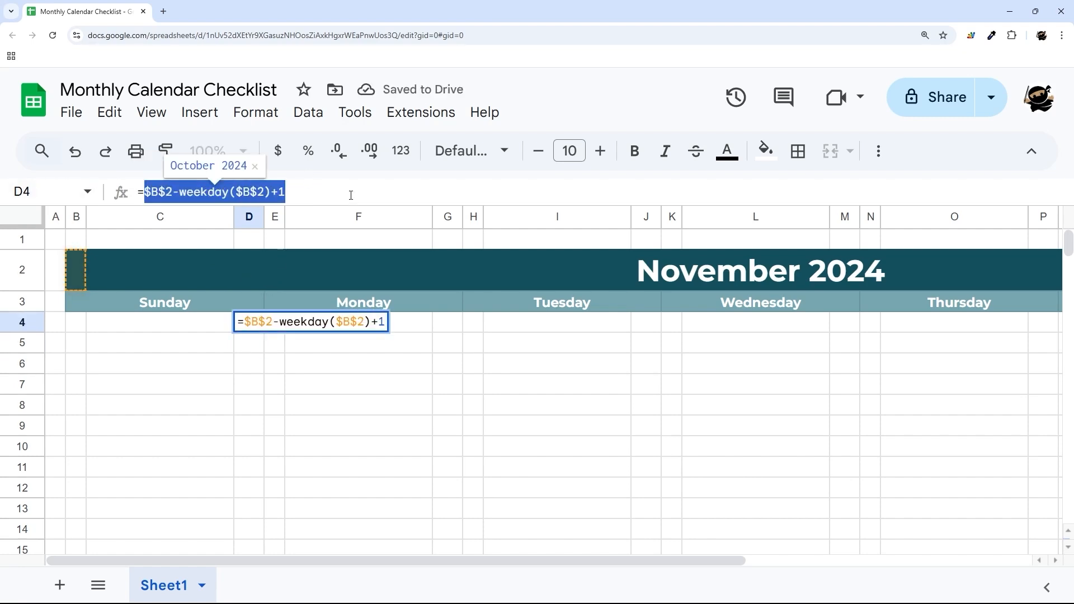
# Wrap D4's expression in an IF function with the test month($B$2-weekday($B$2)+1)<>month($B$2).
pyautogui.click(145, 192)
pyautogui.write('IF(')
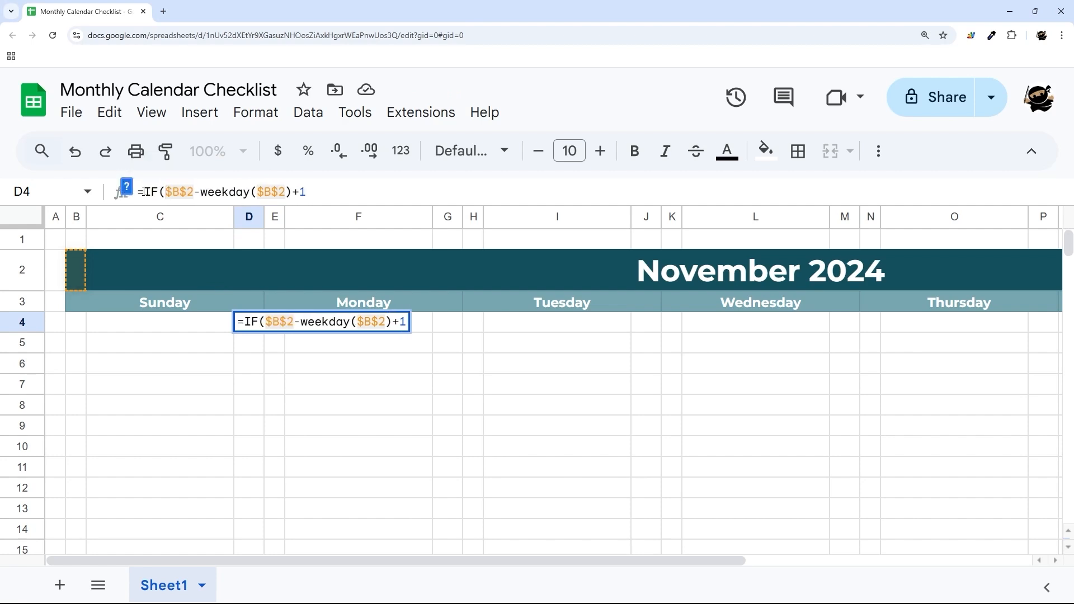
pyautogui.write('month(')
pyautogui.press('End')
pyautogui.write(')=')
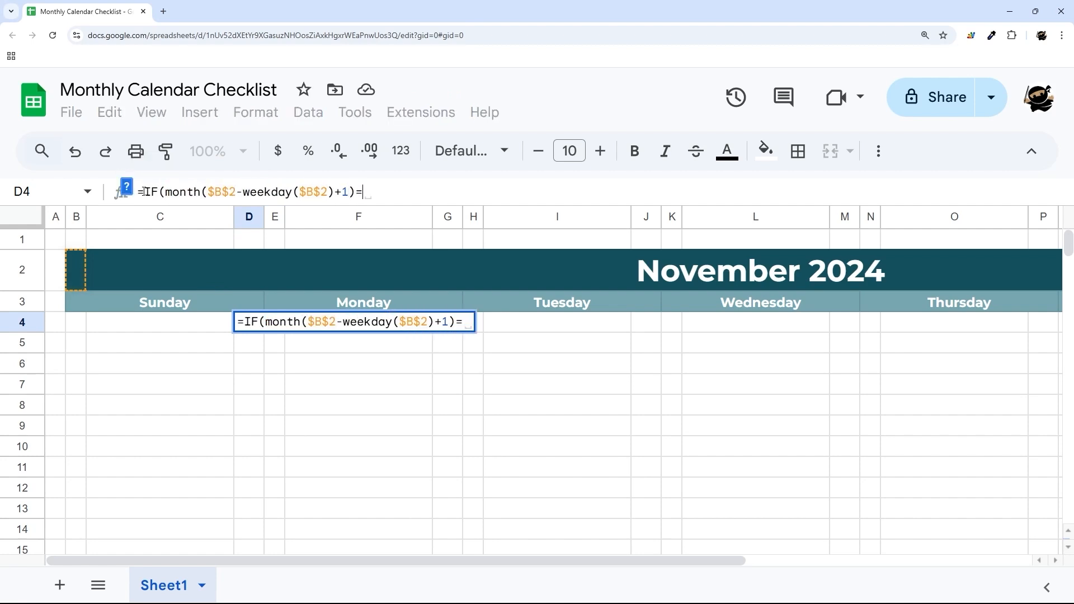
pyautogui.write('month(')
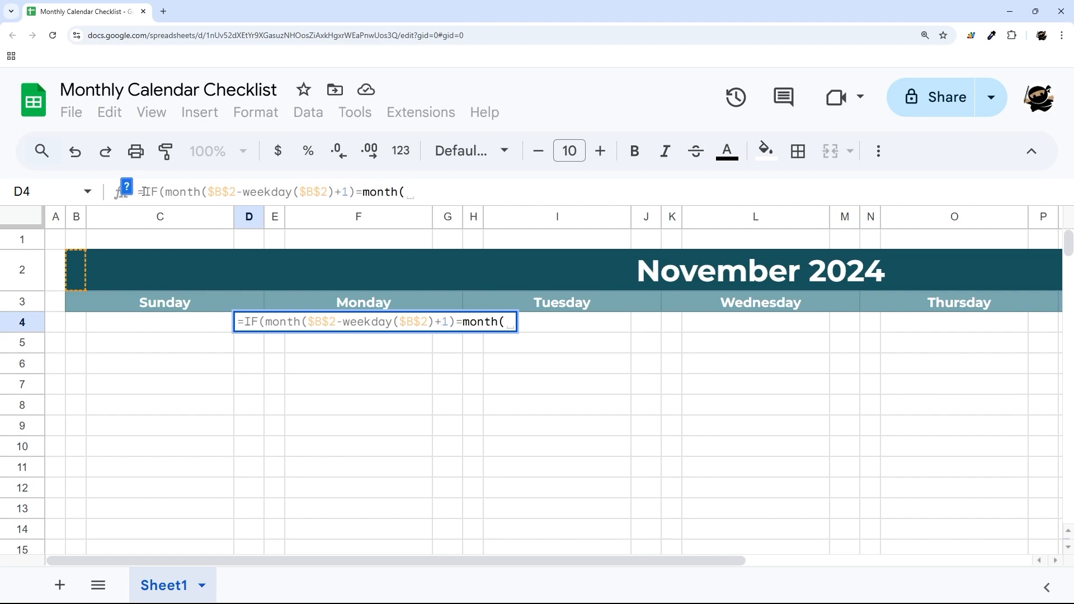
pyautogui.write('$B$2')
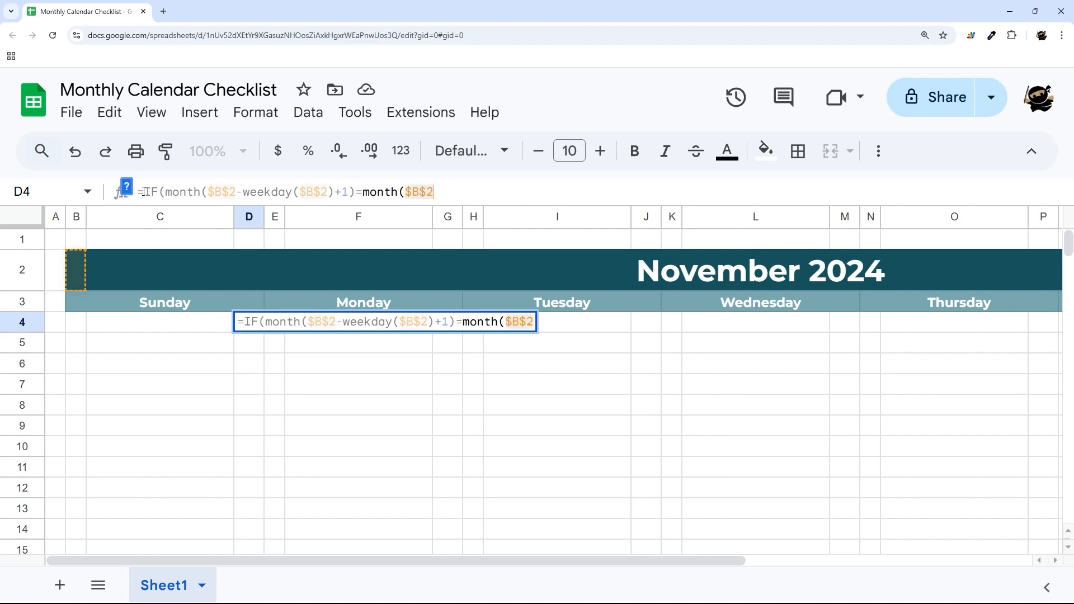
pyautogui.write(')')
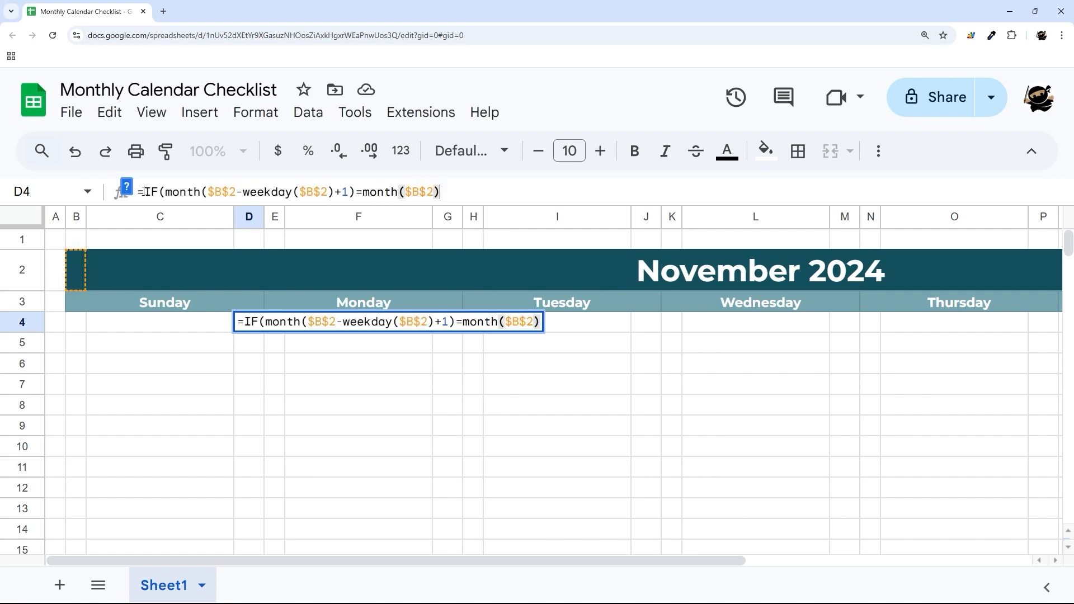
pyautogui.click(362, 191)
pyautogui.press('BackSpace')
pyautogui.write('<>')
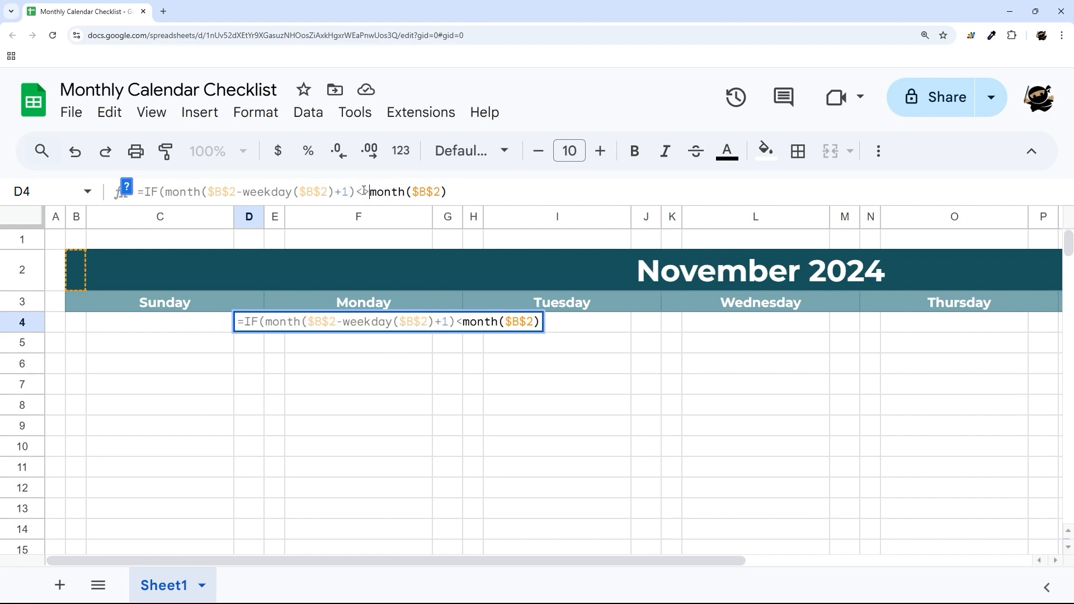
# Complete D4's IF formula with an empty true value and $B$2-weekday($B$2)+1 as the false value.
pyautogui.press('End')
pyautogui.write(',,')
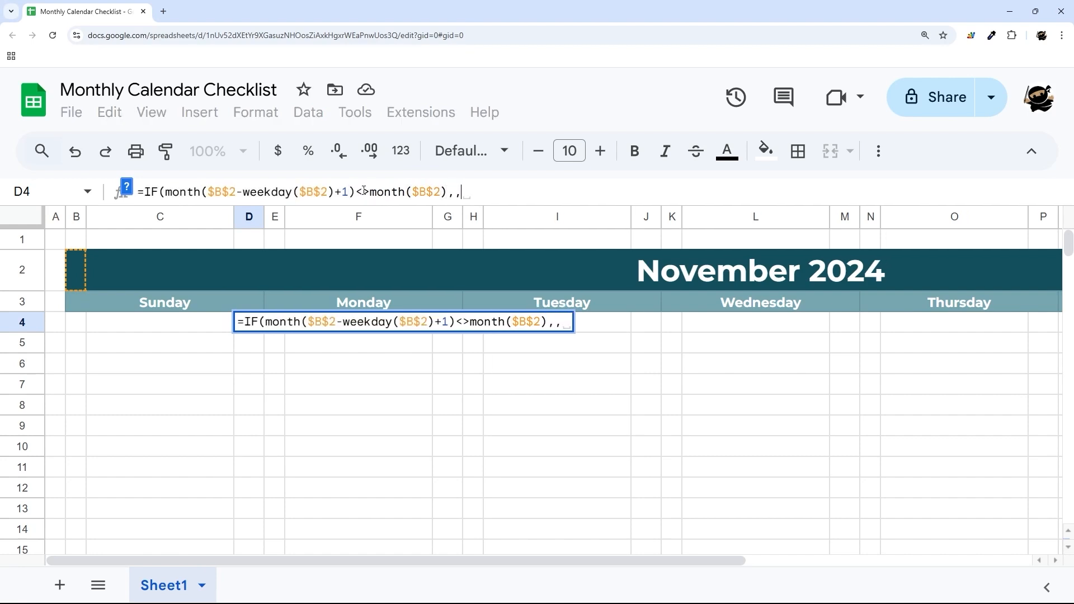
pyautogui.press('Left')
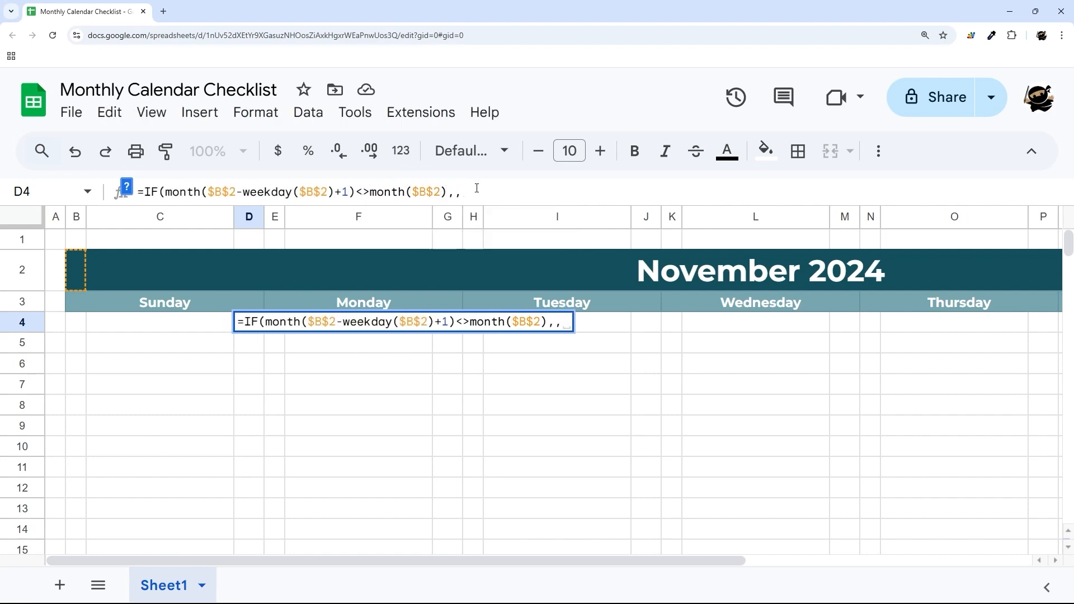
pyautogui.write('""')
pyautogui.press('BackSpace')
pyautogui.press('BackSpace')
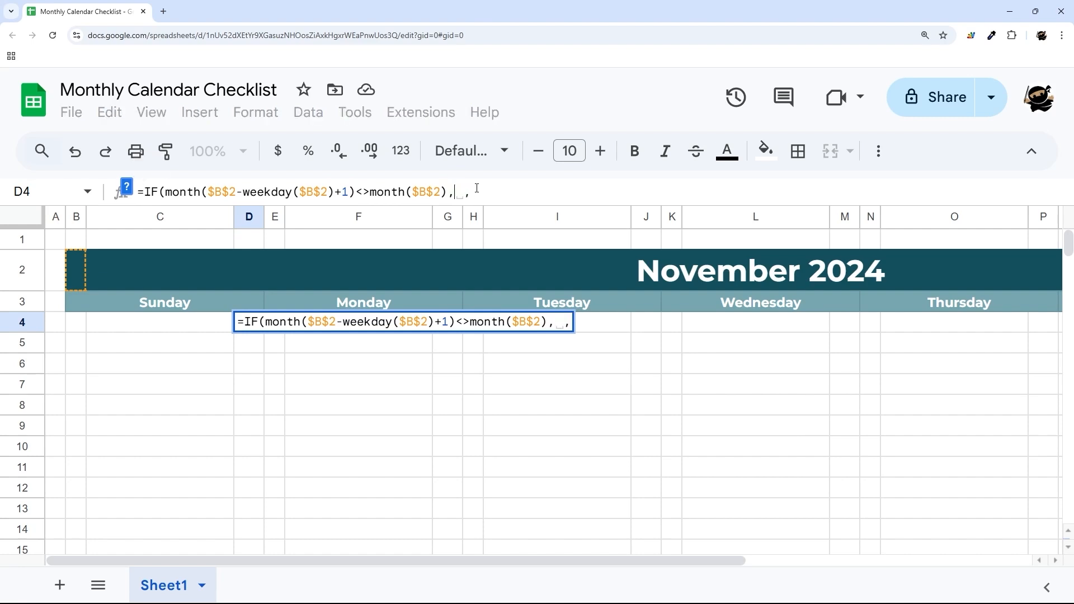
pyautogui.hotkey('ctrl', 'v')
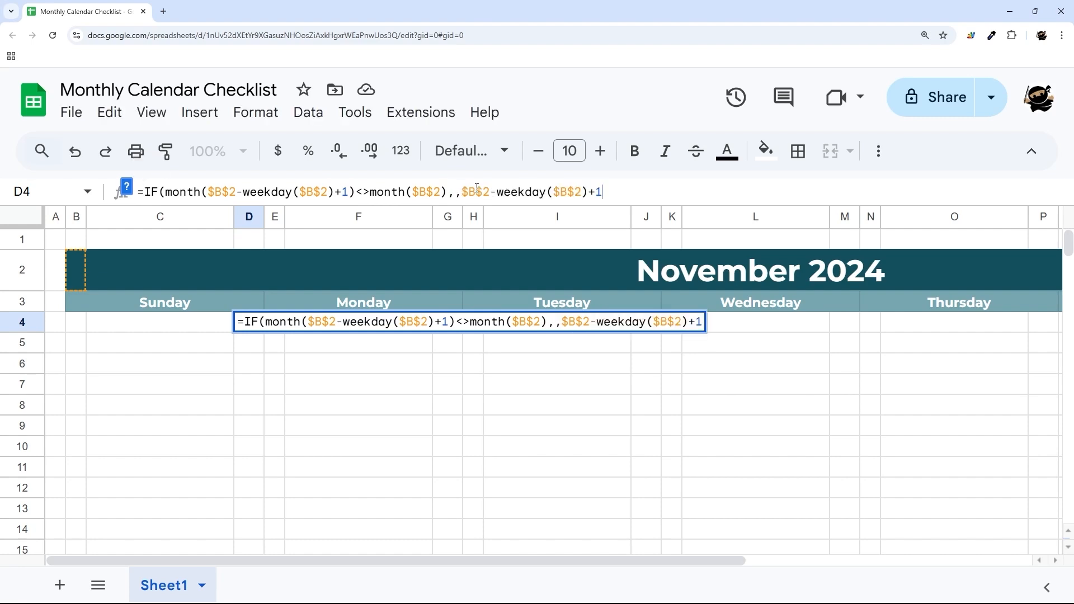
pyautogui.write(')')
pyautogui.press('Return')
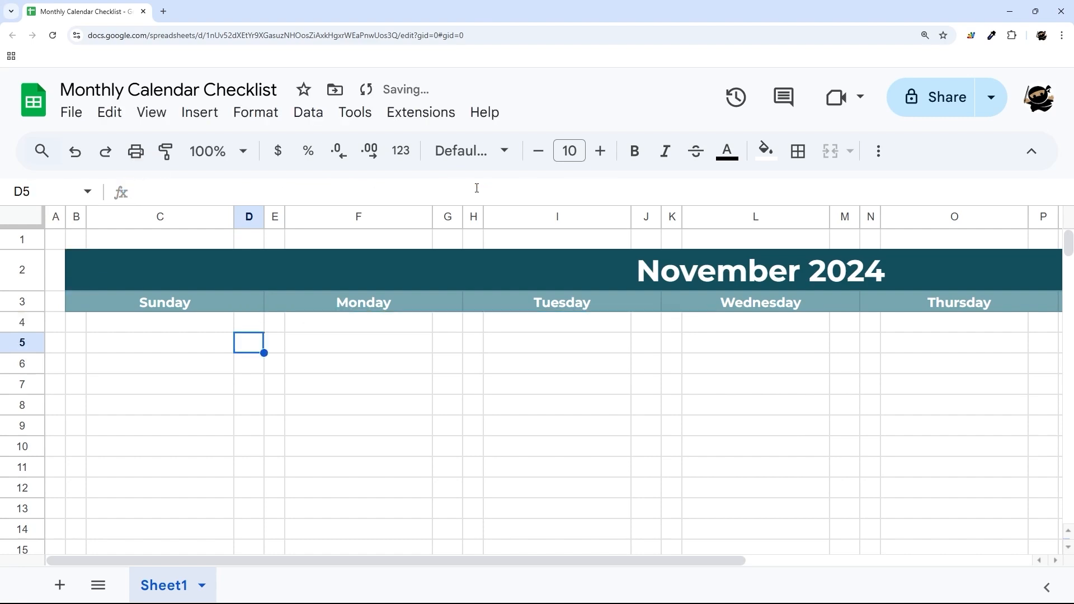
# Copy the full text of D4's IF formula.
pyautogui.click(251, 323)
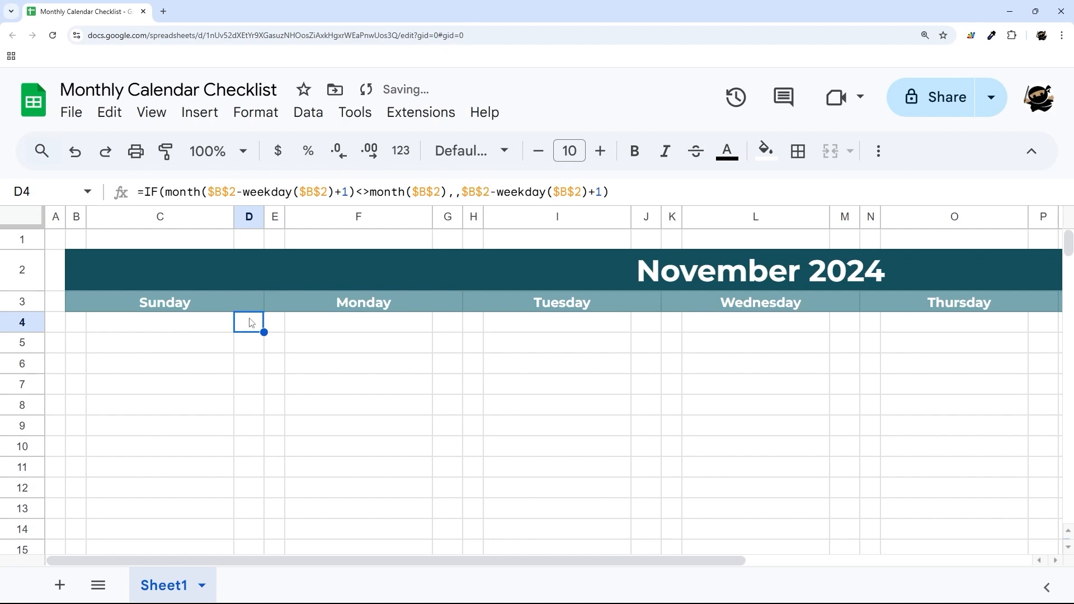
pyautogui.click(586, 204)
pyautogui.hotkey('ctrl', 'a')
pyautogui.hotkey('ctrl', 'c')
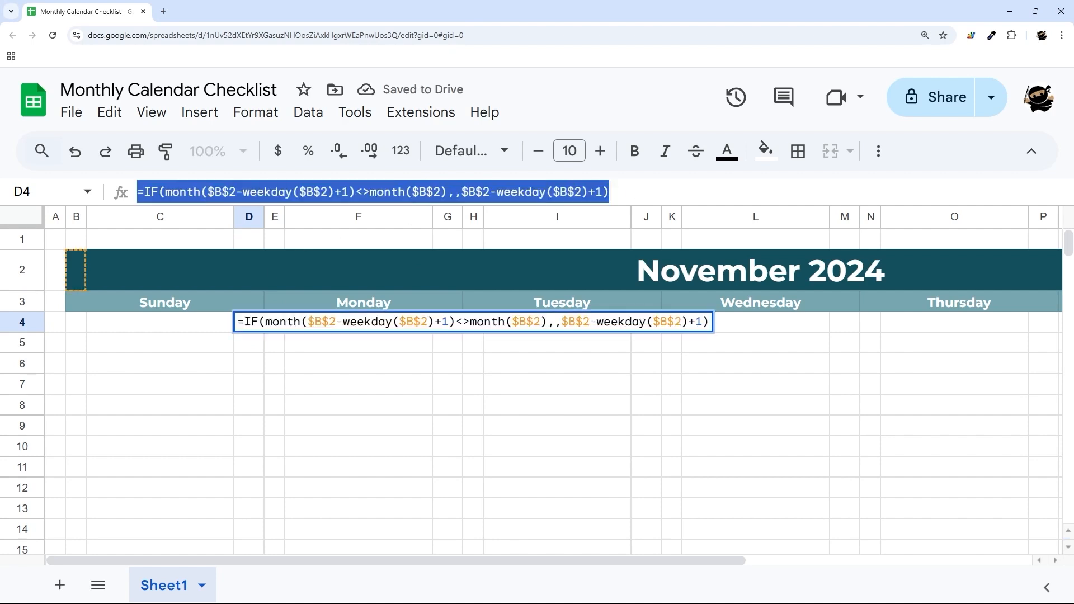
pyautogui.press('Return')
# Paste the IF formula into Monday's date cell G4 and change both +1 offsets to +2.
pyautogui.click(455, 325)
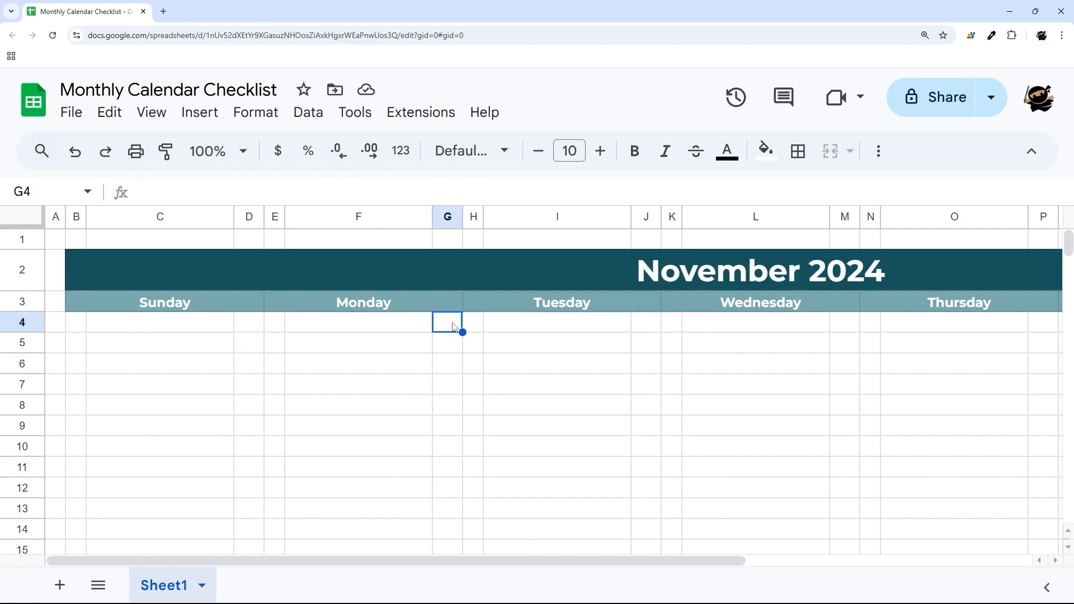
pyautogui.hotkey('ctrl', 'v')
pyautogui.click(642, 319)
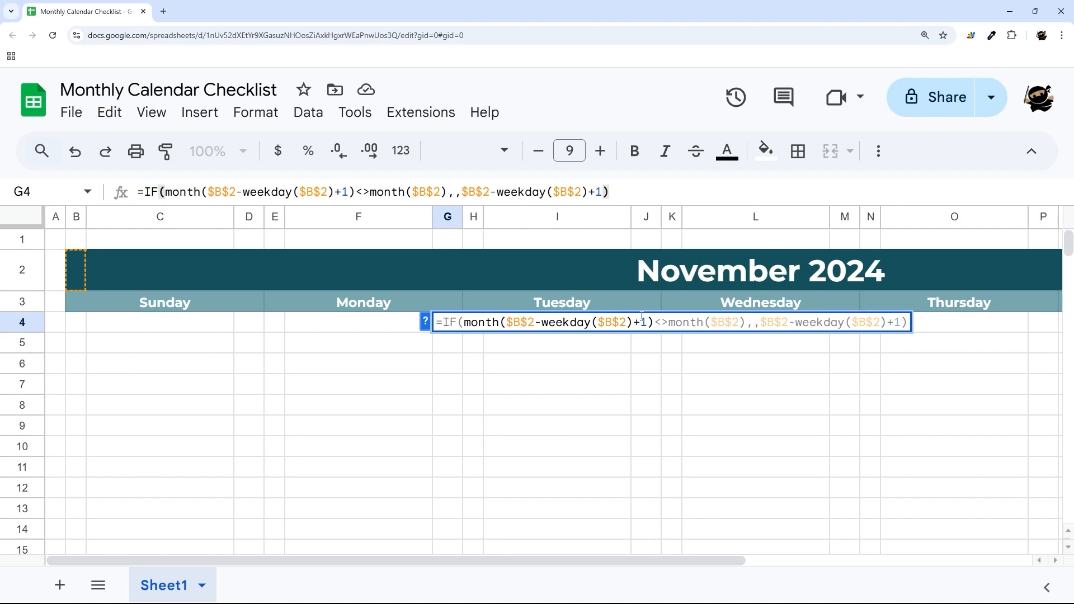
pyautogui.press('Delete')
pyautogui.write('2')
pyautogui.press('End')
pyautogui.press('Left')
pyautogui.press('BackSpace')
pyautogui.write('2')
pyautogui.press('Return')
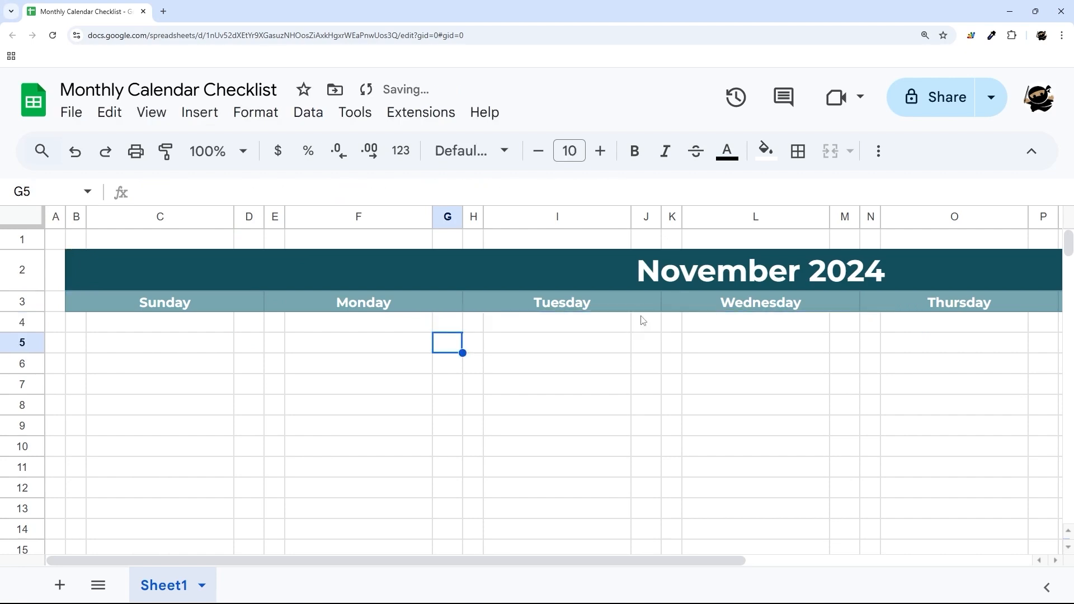
# Paste the IF formula into Tuesday's date cell J4 and change both +1 offsets to +3.
pyautogui.click(659, 326)
pyautogui.hotkey('ctrl', 'v')
pyautogui.click(841, 323)
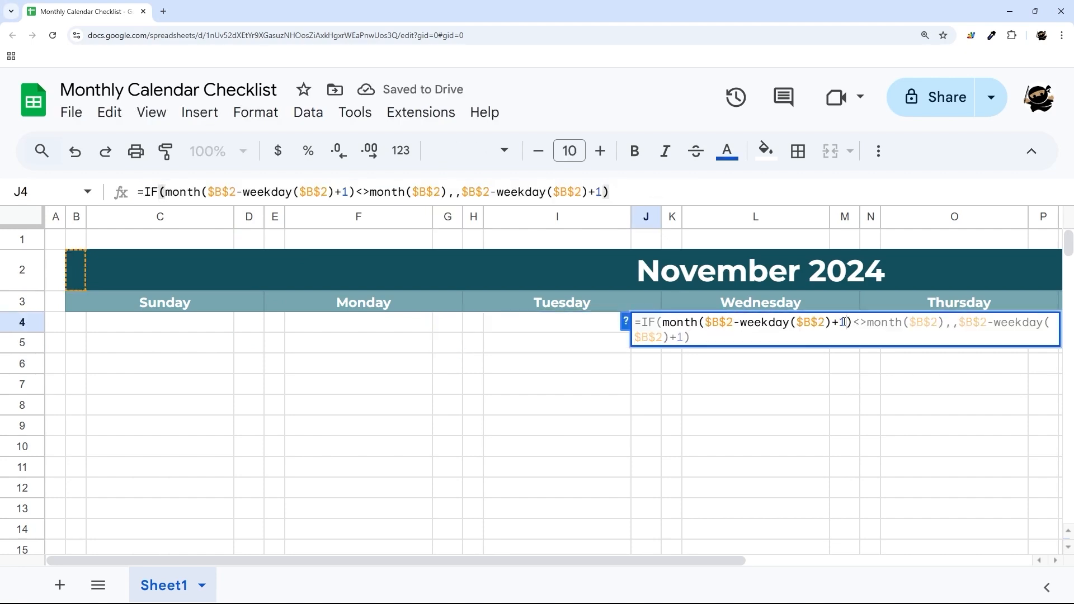
pyautogui.press('Delete')
pyautogui.write('3')
pyautogui.press('End')
pyautogui.press('Left')
pyautogui.press('BackSpace')
pyautogui.write('3')
pyautogui.press('Return')
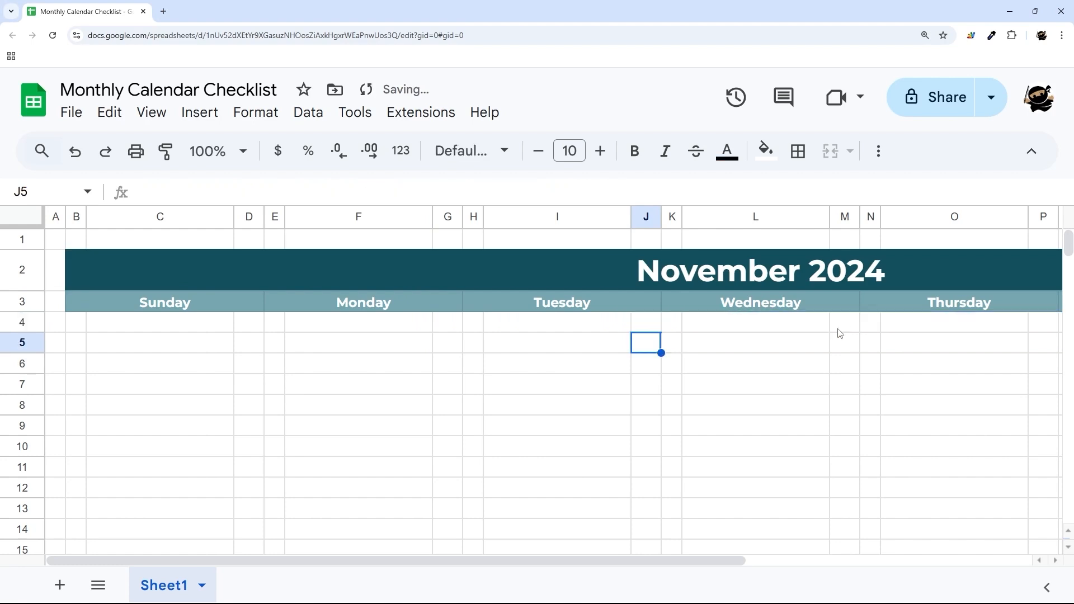
# Paste the IF formula into Wednesday's date cell M4 and change both +1 offsets to +4.
pyautogui.moveTo(684, 560); pyautogui.dragTo(969, 559)
pyautogui.click(435, 330)
pyautogui.hotkey('ctrl', 'v')
pyautogui.click(627, 322)
pyautogui.press('Delete')
pyautogui.press('4')
pyautogui.press('End')
pyautogui.press('Left')
pyautogui.press('BackSpace')
pyautogui.press('4')
pyautogui.press('Return')
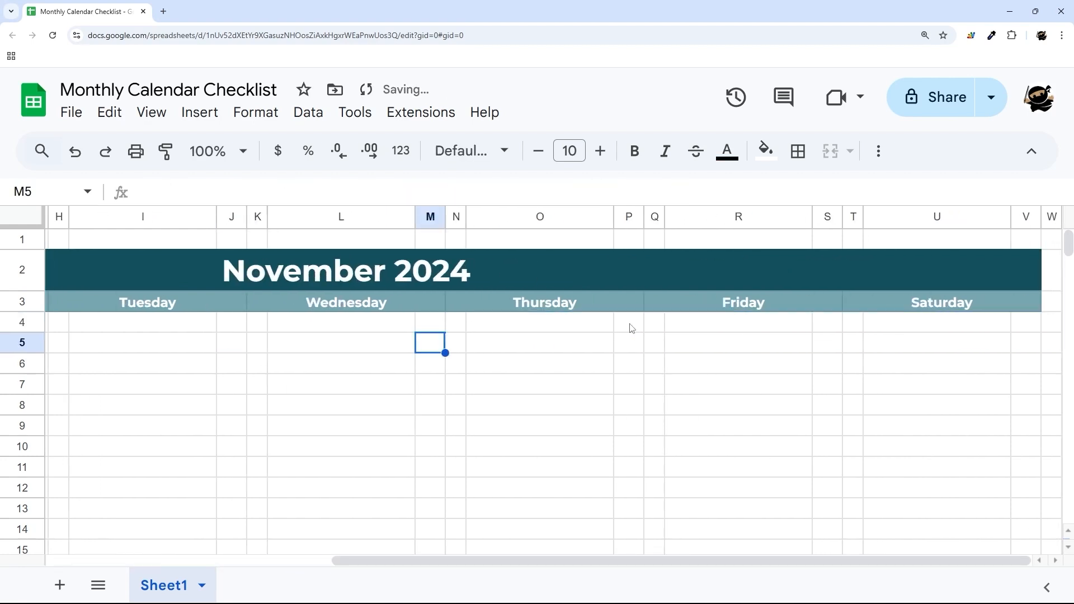
# Paste the IF formula into Thursday's date cell P4 and change both +1 offsets to +5.
pyautogui.click(628, 324)
pyautogui.hotkey('ctrl', 'v')
pyautogui.click(821, 323)
pyautogui.press('Delete')
pyautogui.write('5')
pyautogui.press('End')
pyautogui.press('Left')
pyautogui.press('BackSpace')
pyautogui.press('5')
pyautogui.press('Return')
# Paste the IF formula into Friday's date cell S4 and change both +1 offsets to +6.
pyautogui.click(827, 323)
pyautogui.hotkey('ctrl', 'v')
pyautogui.click(1027, 323)
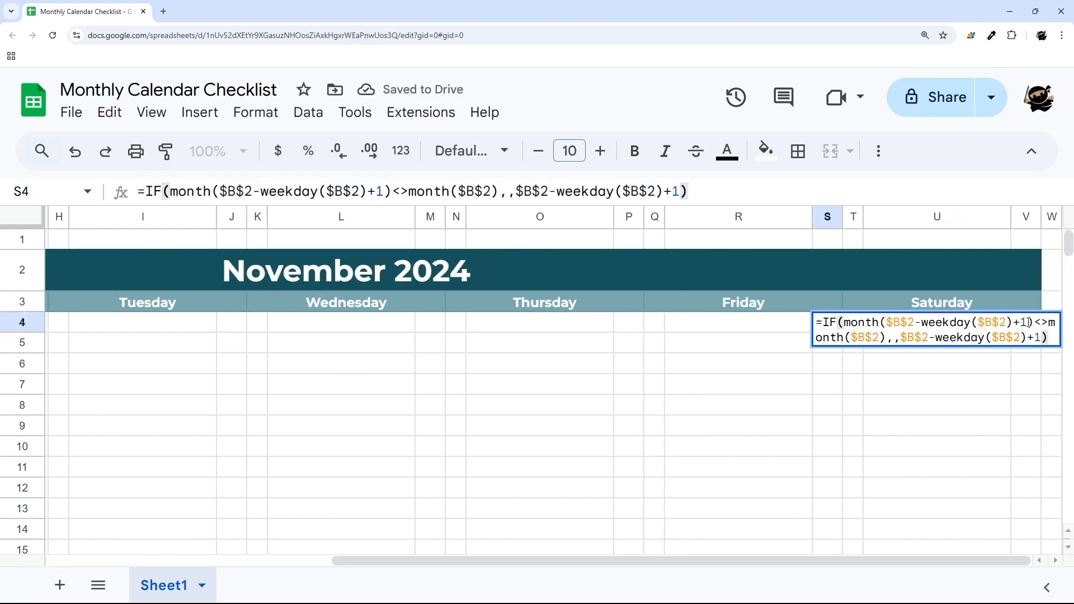
pyautogui.press('Delete')
pyautogui.write('6')
pyautogui.press('End')
pyautogui.press('Left')
pyautogui.press('BackSpace')
pyautogui.write('6')
pyautogui.press('Return')
pyautogui.click(831, 328)
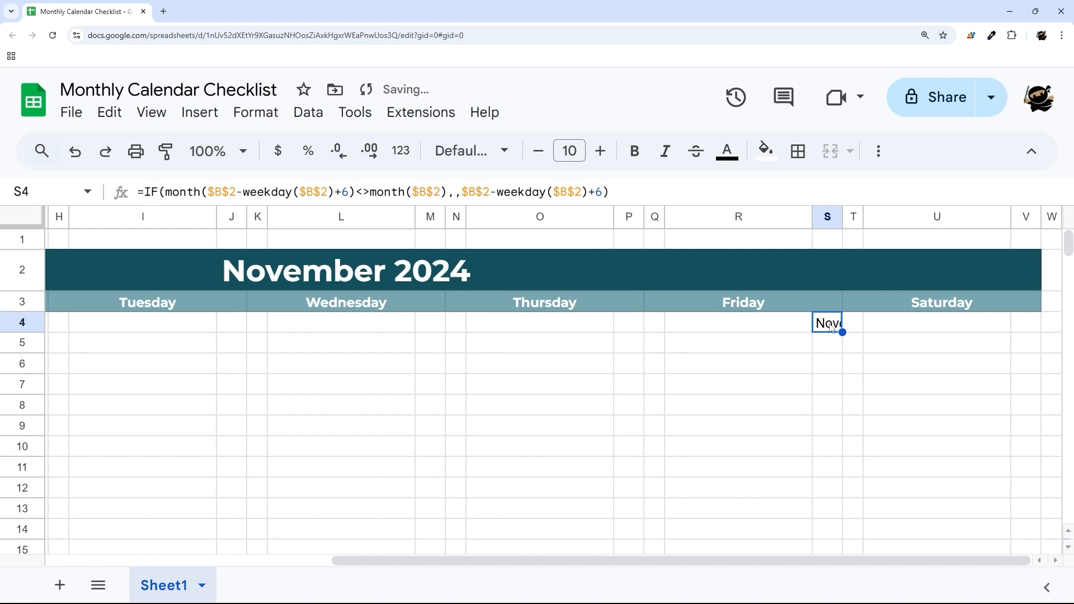
# Paste the IF formula into Saturday's date cell V4 and change both +1 offsets to +7.
pyautogui.click(1027, 323)
pyautogui.hotkey('ctrl', 'v')
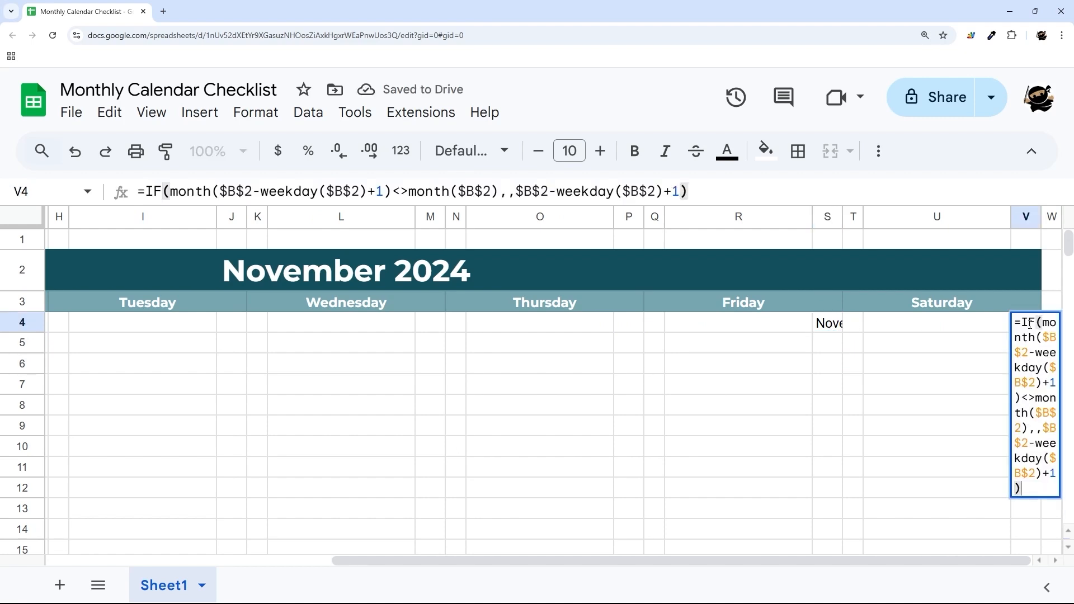
pyautogui.click(382, 191)
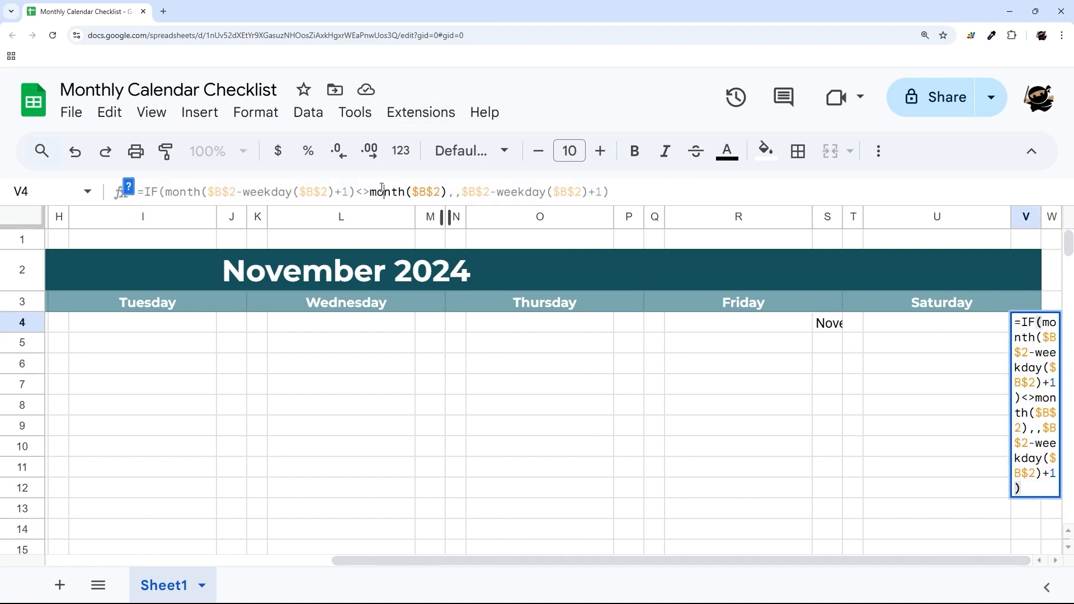
pyautogui.click(349, 192)
pyautogui.press('BackSpace')
pyautogui.write('7')
pyautogui.press('End')
pyautogui.press('Left')
pyautogui.press('BackSpace')
pyautogui.write('7')
pyautogui.press('Right')
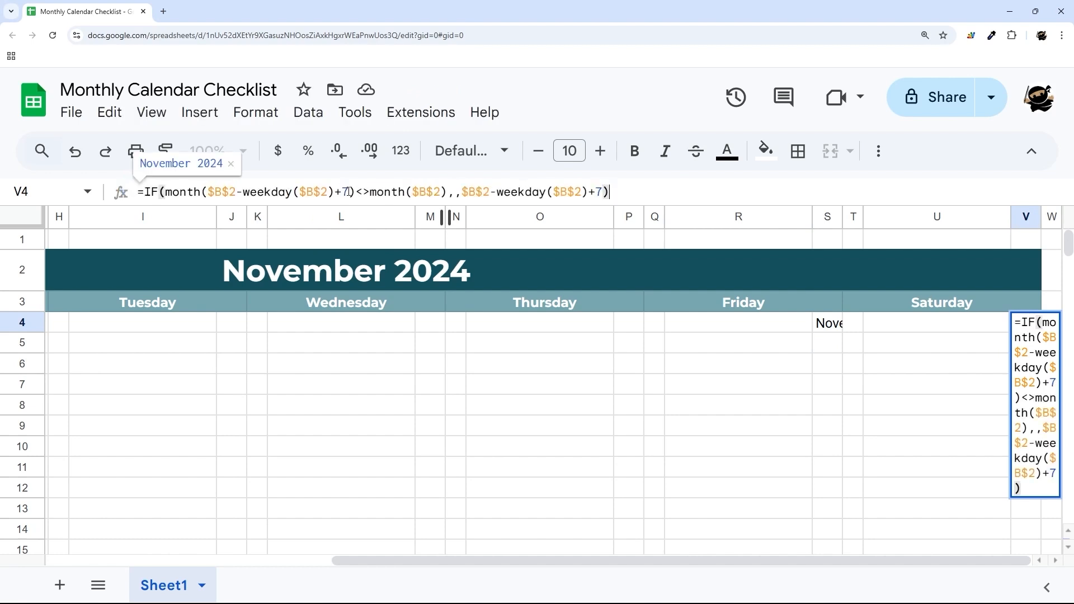
pyautogui.press('Return')
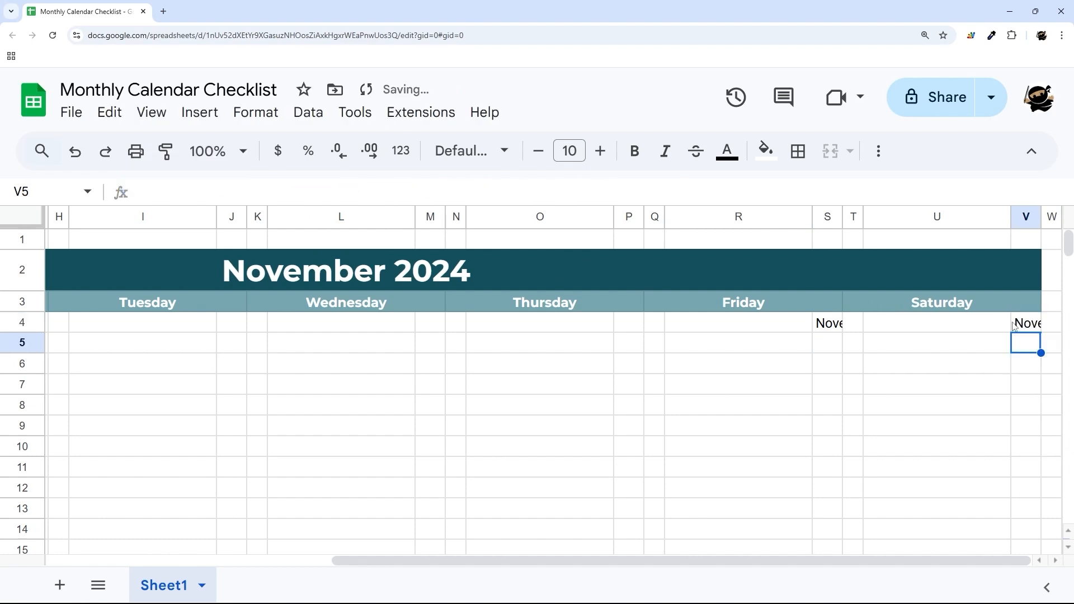
# Apply the day-only date format (26) to the date cells D4, G4, J4, M4, P4, S4 and V4 together.
pyautogui.click(1034, 330)
pyautogui.keyDown('ctrl'); pyautogui.click(838, 331); pyautogui.keyUp('ctrl')
pyautogui.keyDown('ctrl'); pyautogui.click(628, 331); pyautogui.keyUp('ctrl')
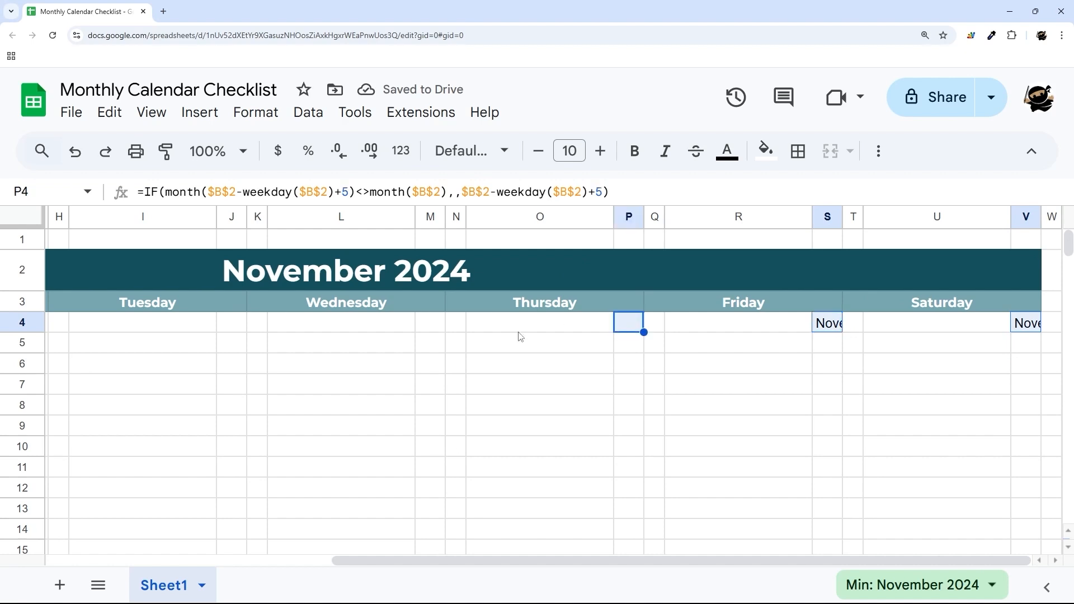
pyautogui.keyDown('ctrl'); pyautogui.click(425, 327); pyautogui.keyUp('ctrl')
pyautogui.keyDown('ctrl'); pyautogui.click(229, 326); pyautogui.keyUp('ctrl')
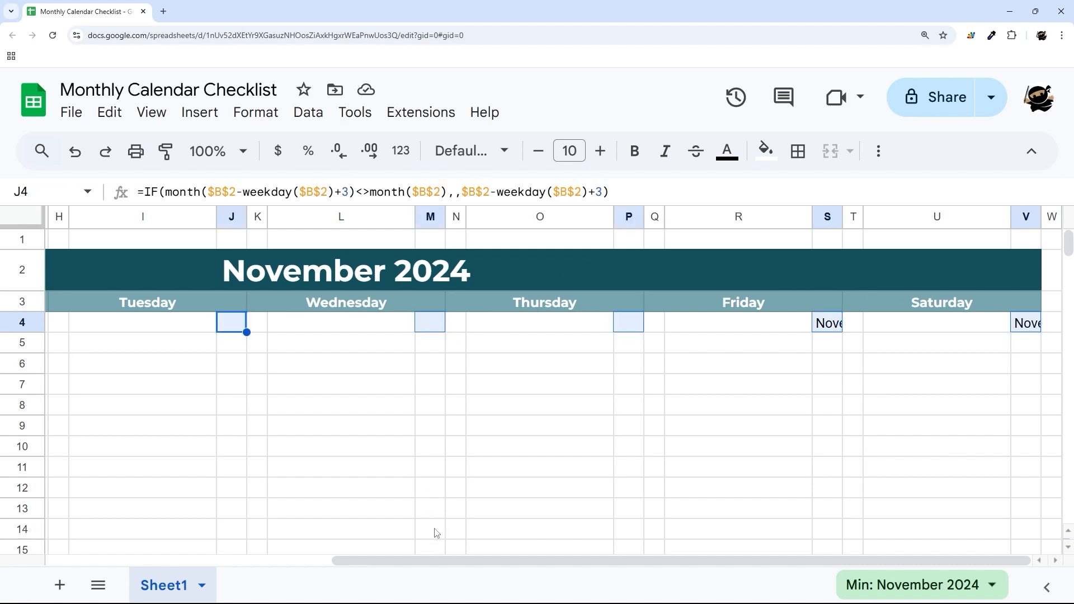
pyautogui.moveTo(437, 561); pyautogui.dragTo(165, 582)
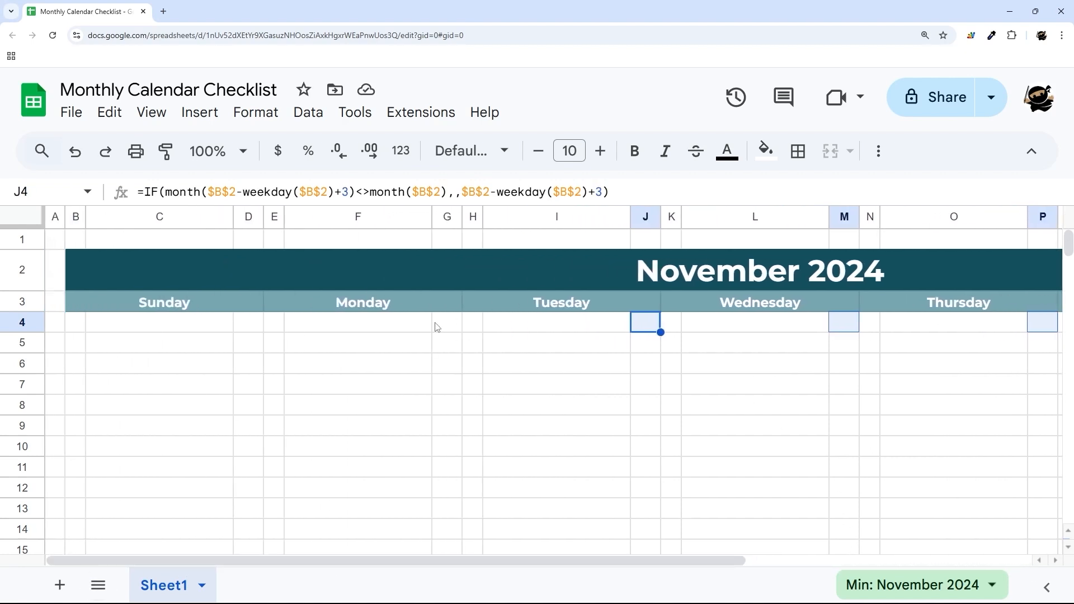
pyautogui.keyDown('ctrl'); pyautogui.click(436, 326); pyautogui.keyUp('ctrl')
pyautogui.keyDown('ctrl'); pyautogui.click(244, 330); pyautogui.keyUp('ctrl')
pyautogui.click(400, 150)
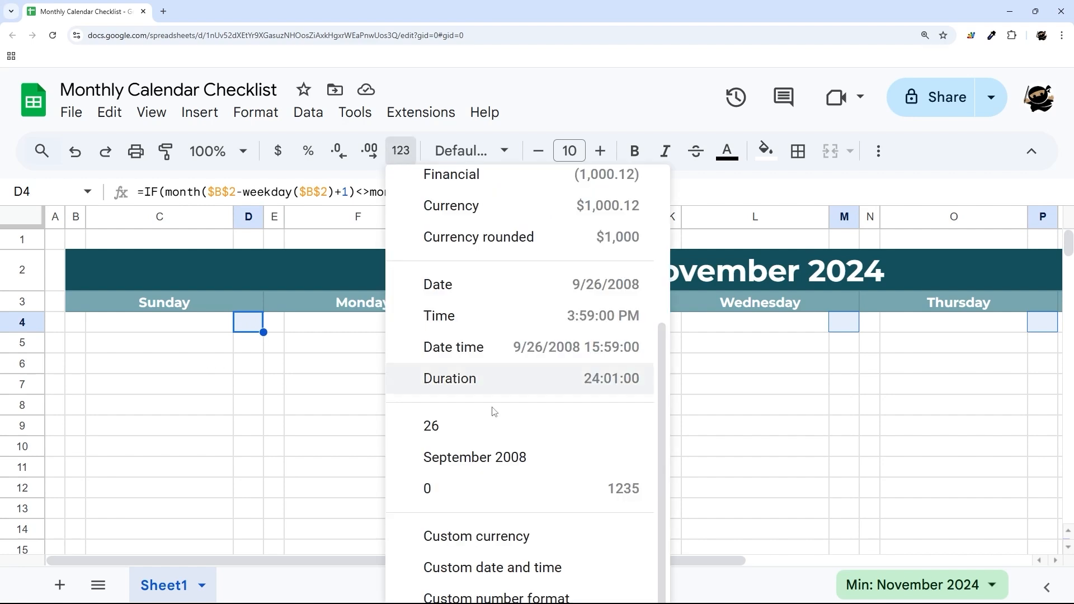
pyautogui.click(441, 431)
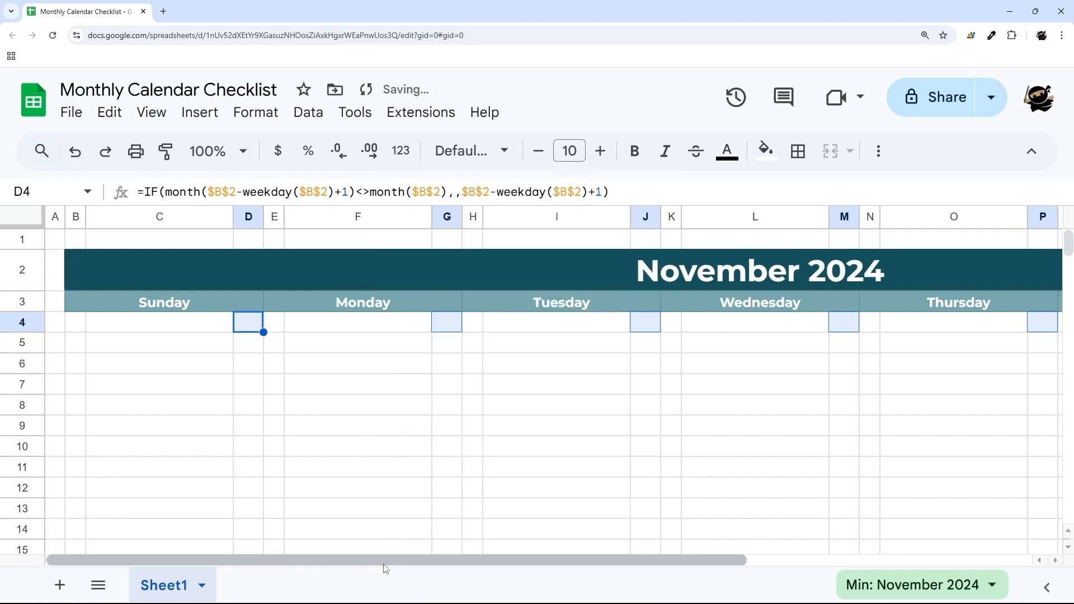
pyautogui.moveTo(385, 568); pyautogui.dragTo(697, 569)
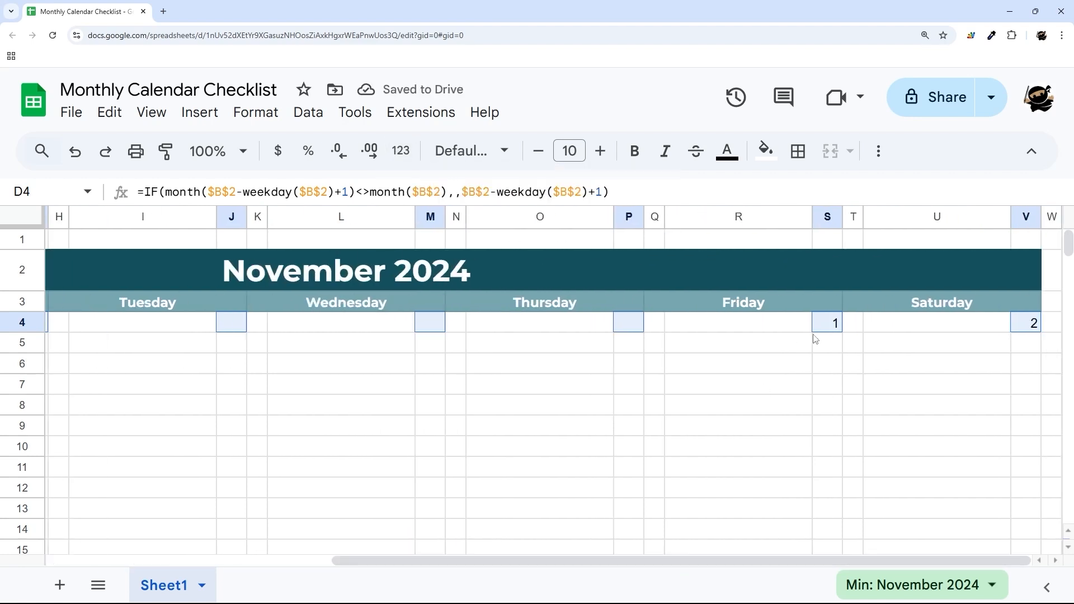
pyautogui.click(826, 328)
pyautogui.click(1026, 330)
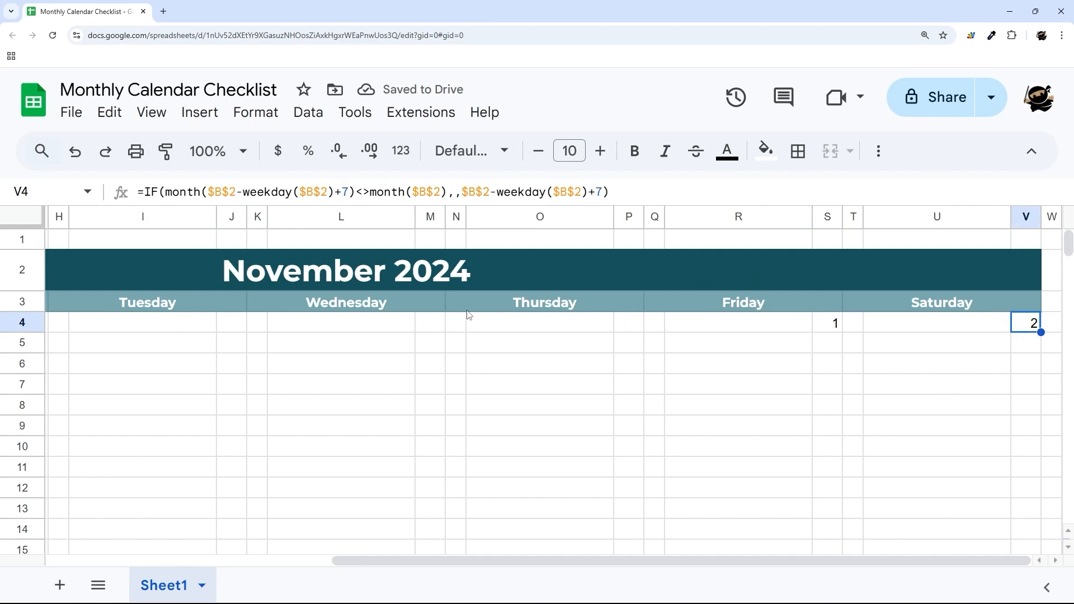
# Set the title date in B2 to 12/1/2024 and check the first week's dates.
pyautogui.doubleClick(414, 275)
pyautogui.click(642, 311)
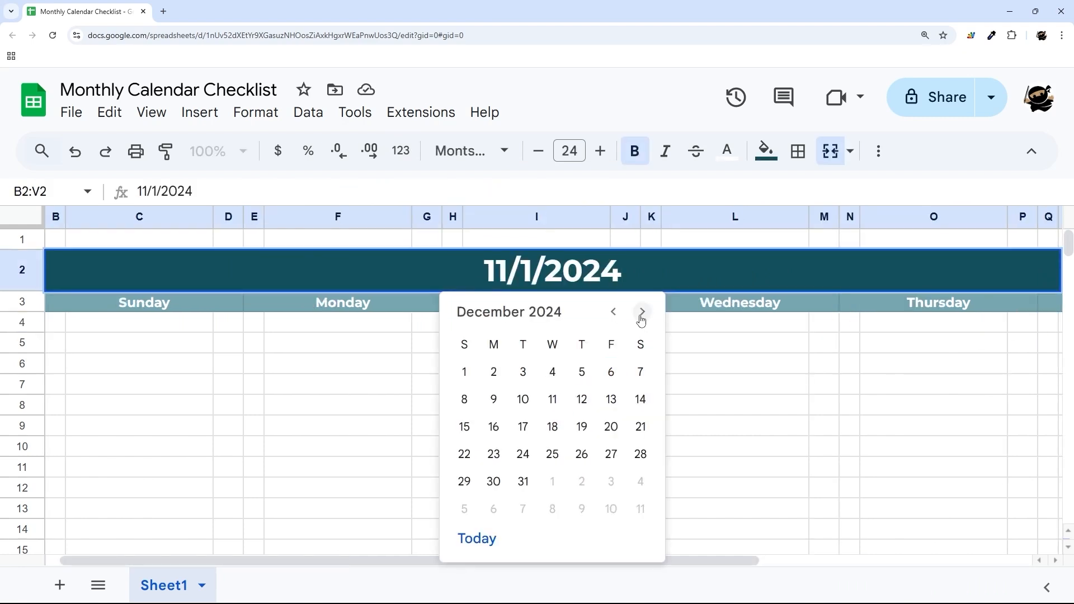
pyautogui.click(464, 371)
pyautogui.moveTo(611, 566); pyautogui.dragTo(491, 565)
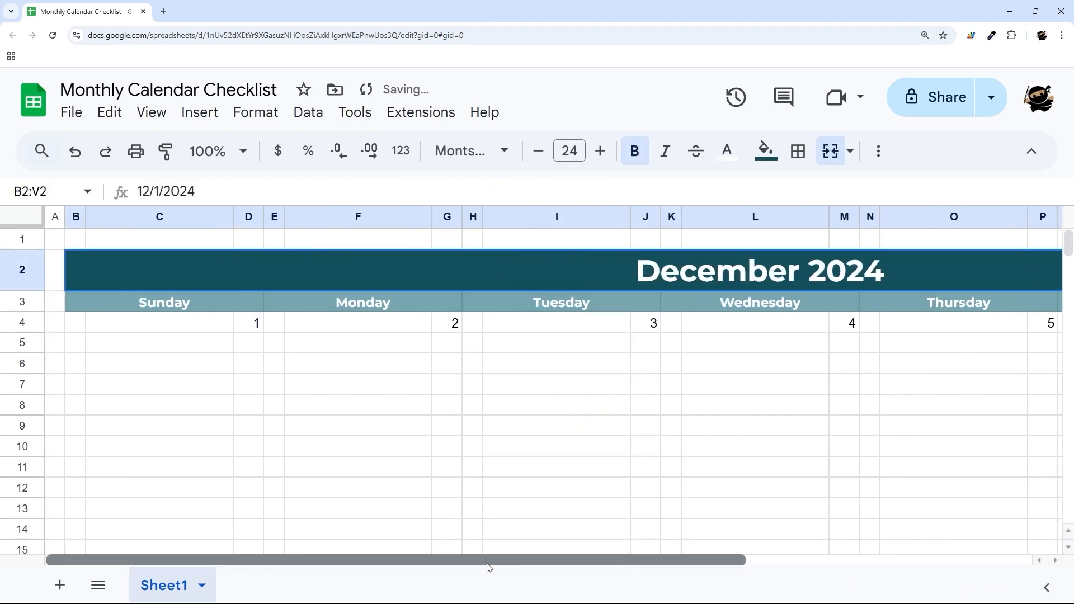
pyautogui.click(250, 328)
# Set the title date in B2 to 1/1/2025 and check which weekday holds the first date.
pyautogui.click(575, 270)
pyautogui.doubleClick(576, 271)
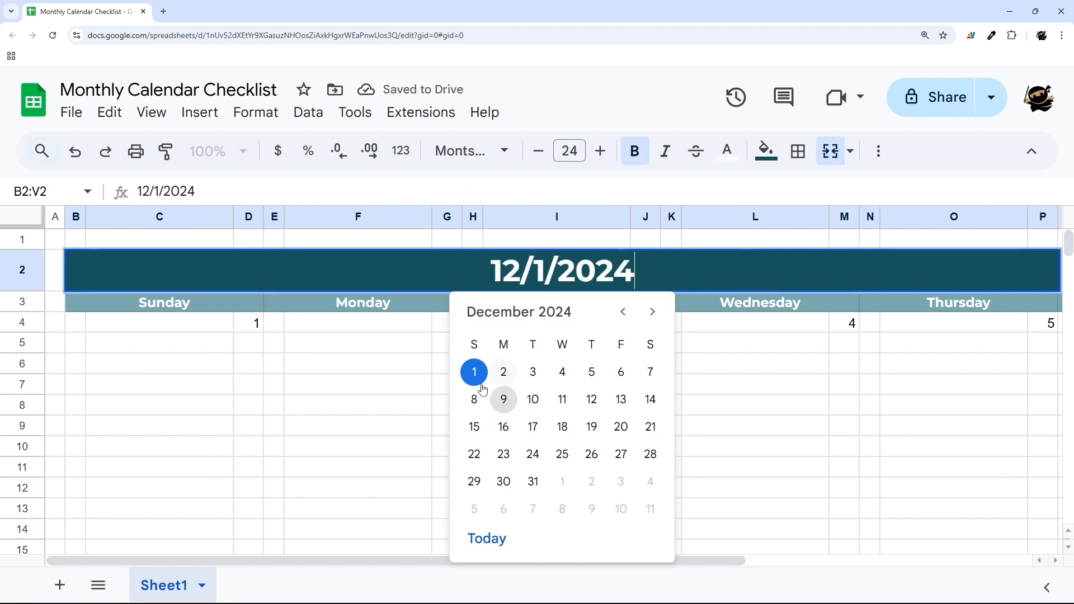
pyautogui.click(651, 311)
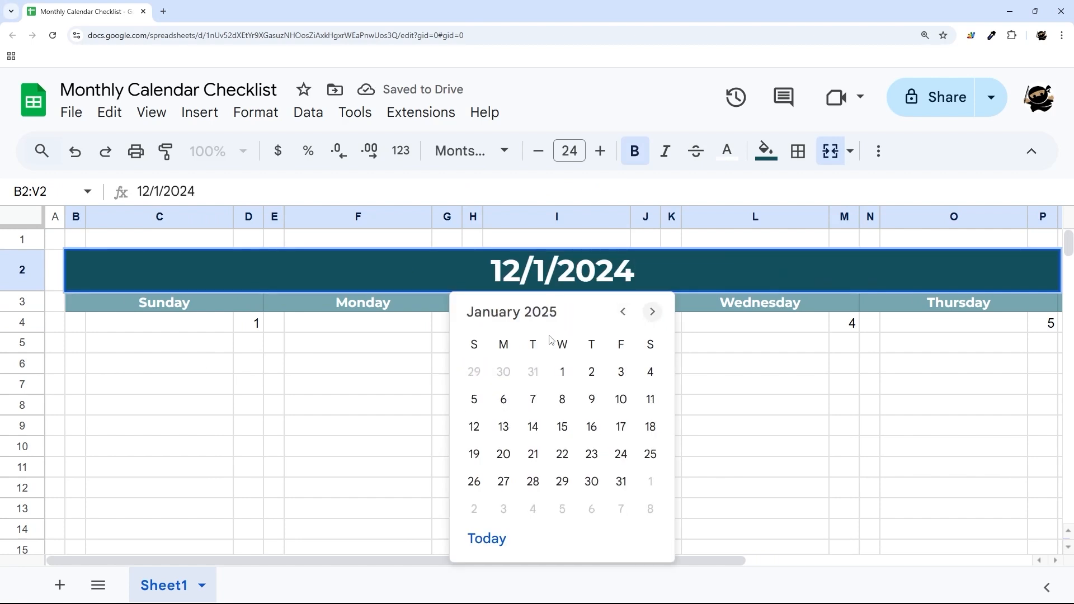
pyautogui.click(562, 372)
pyautogui.click(850, 325)
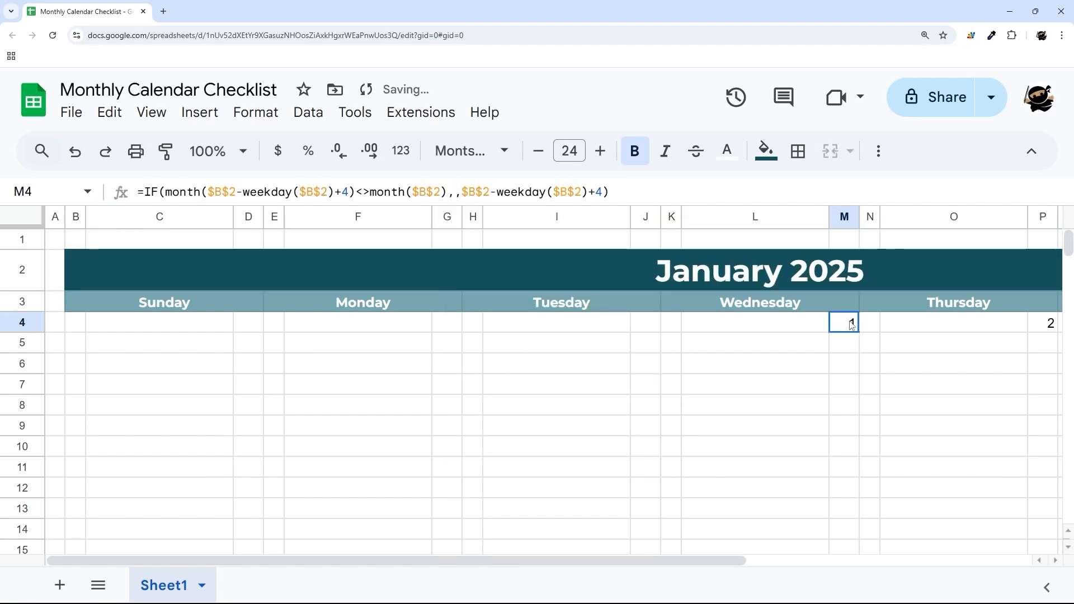
# Set the title date in B2 back to 11/1/2024.
pyautogui.doubleClick(724, 271)
pyautogui.click(627, 312)
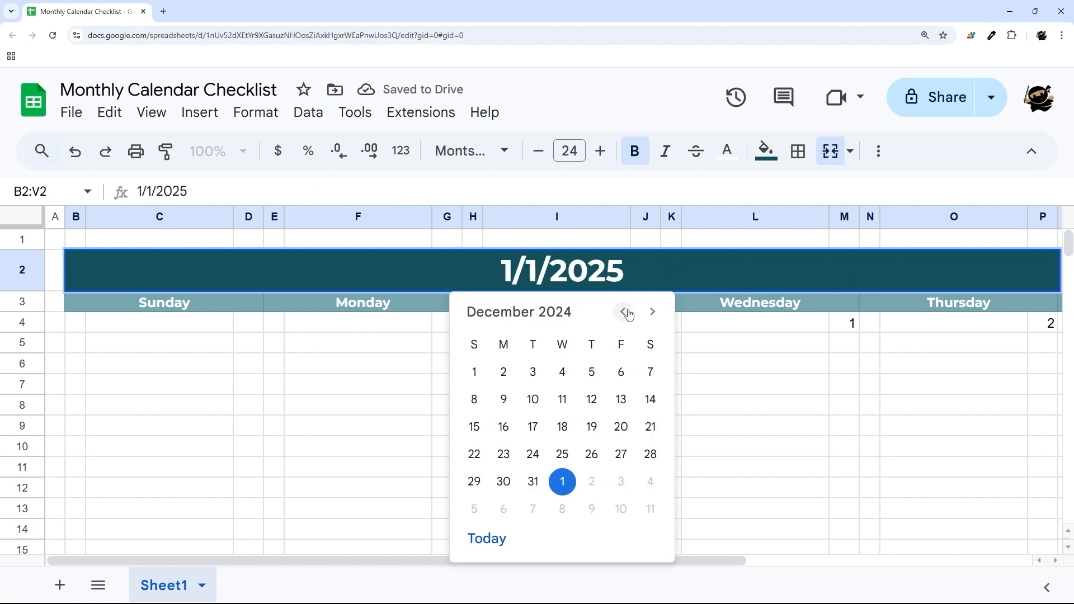
pyautogui.click(626, 312)
pyautogui.click(621, 372)
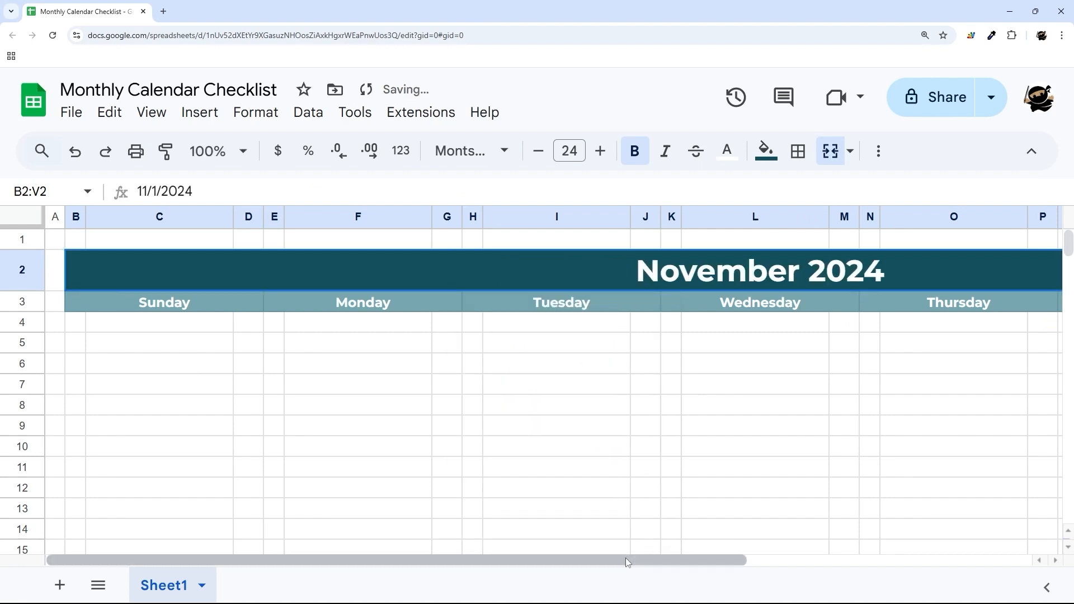
pyautogui.moveTo(626, 559); pyautogui.dragTo(596, 576)
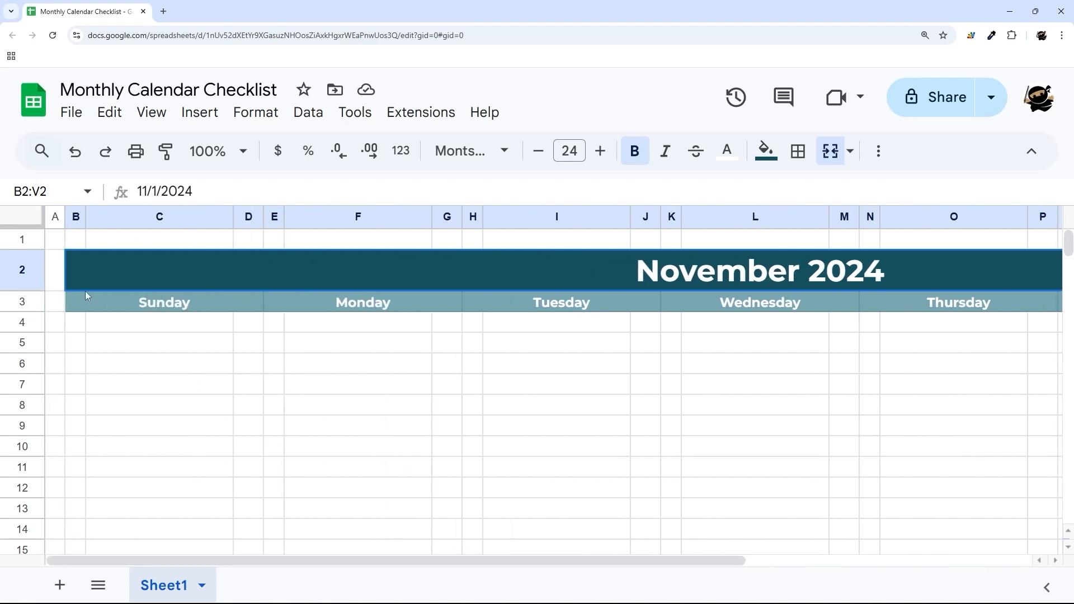
# Set the title date in B2 to 12/1/2024.
pyautogui.moveTo(22, 322); pyautogui.dragTo(22, 420)
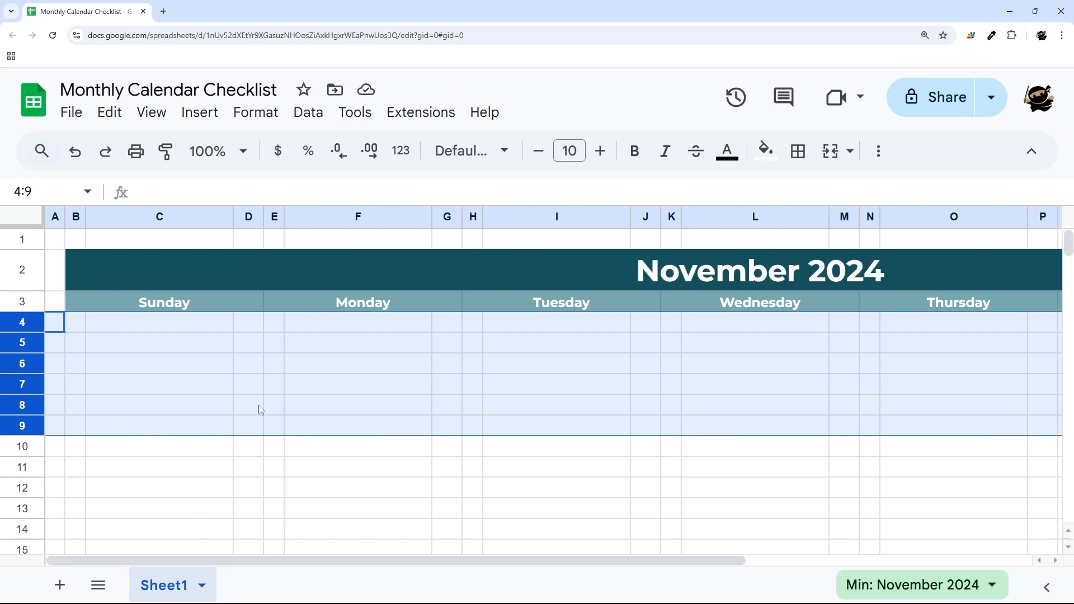
pyautogui.doubleClick(620, 261)
pyautogui.click(652, 310)
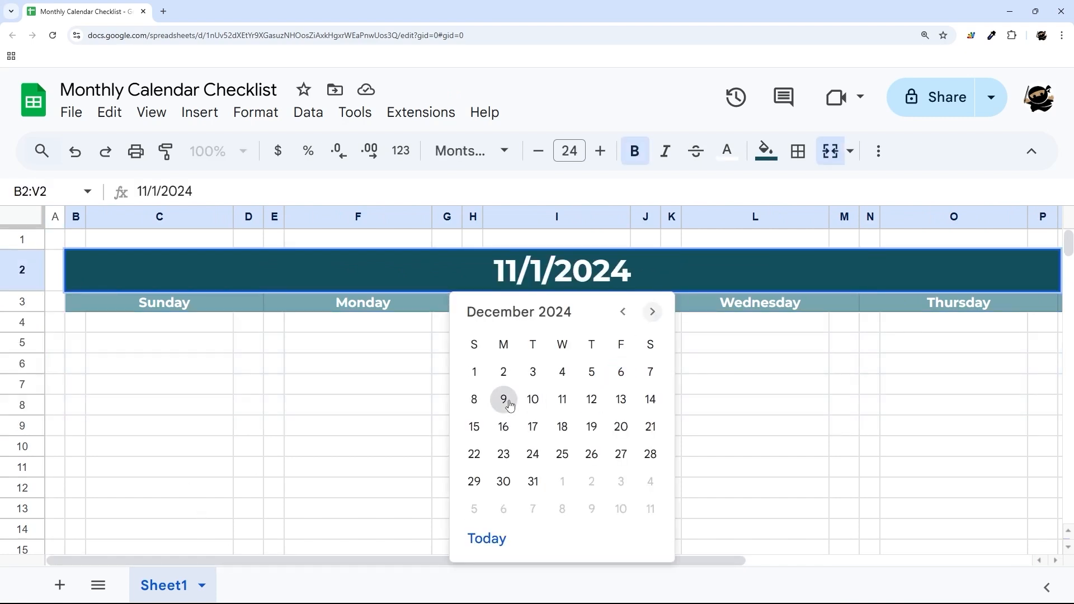
pyautogui.click(474, 373)
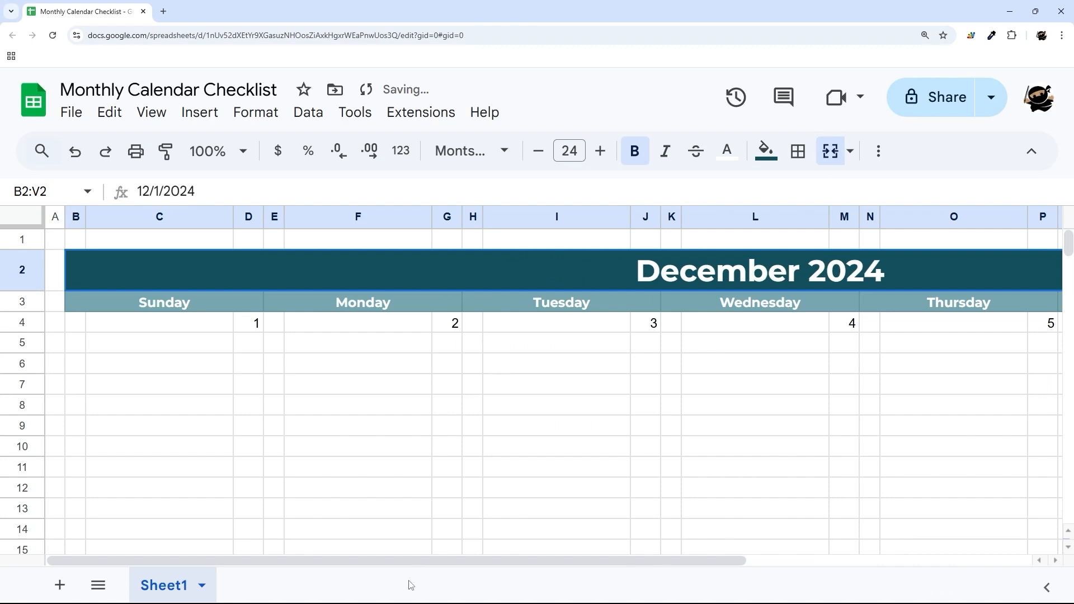
pyautogui.moveTo(424, 562); pyautogui.dragTo(314, 551)
pyautogui.moveTo(28, 342); pyautogui.dragTo(23, 529)
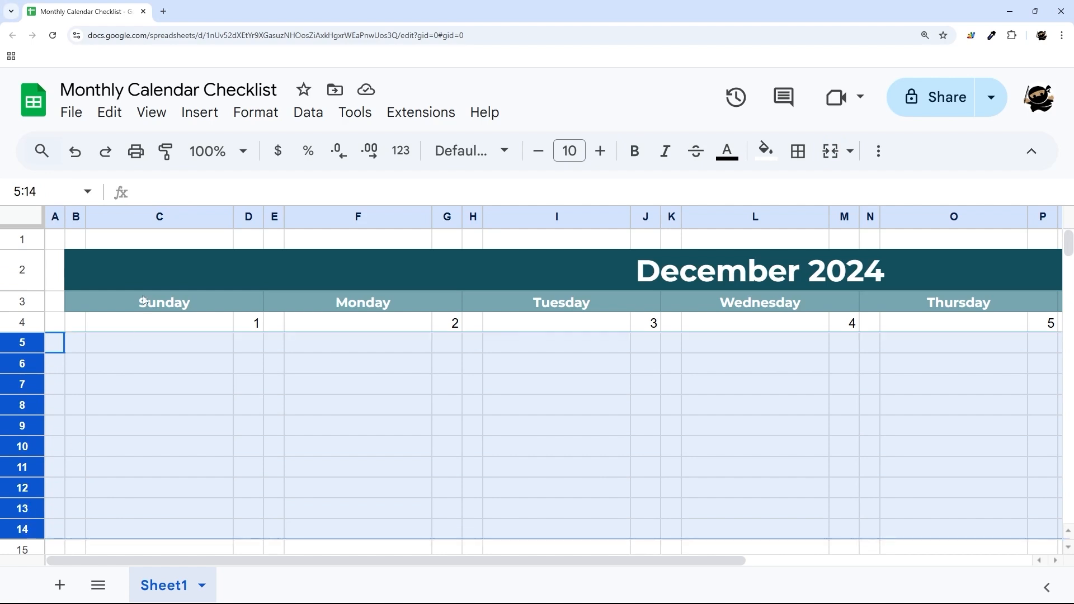
pyautogui.moveTo(81, 342); pyautogui.dragTo(76, 446)
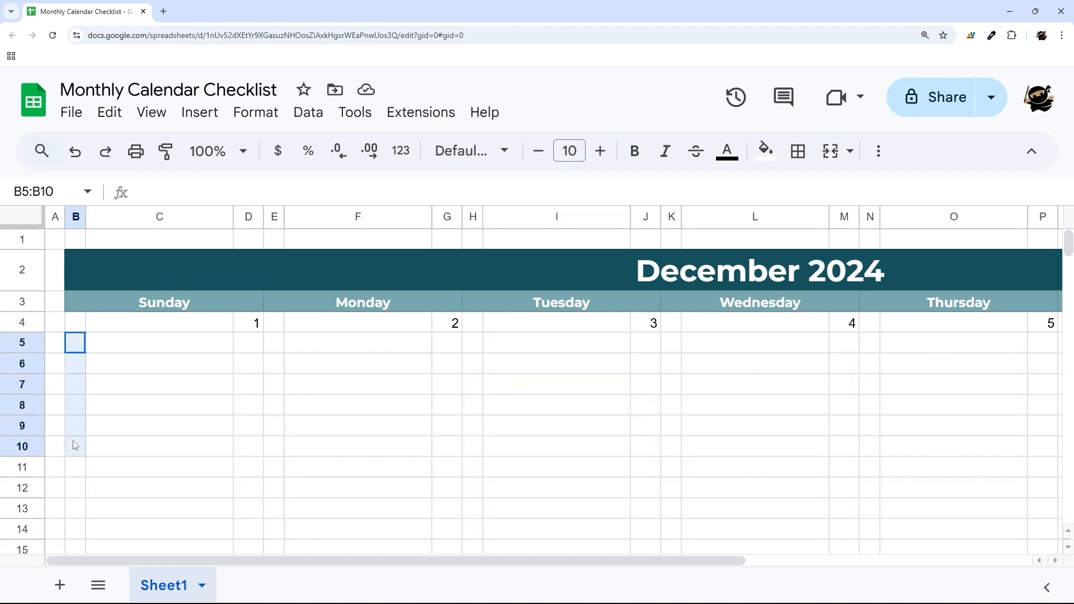
pyautogui.click(254, 328)
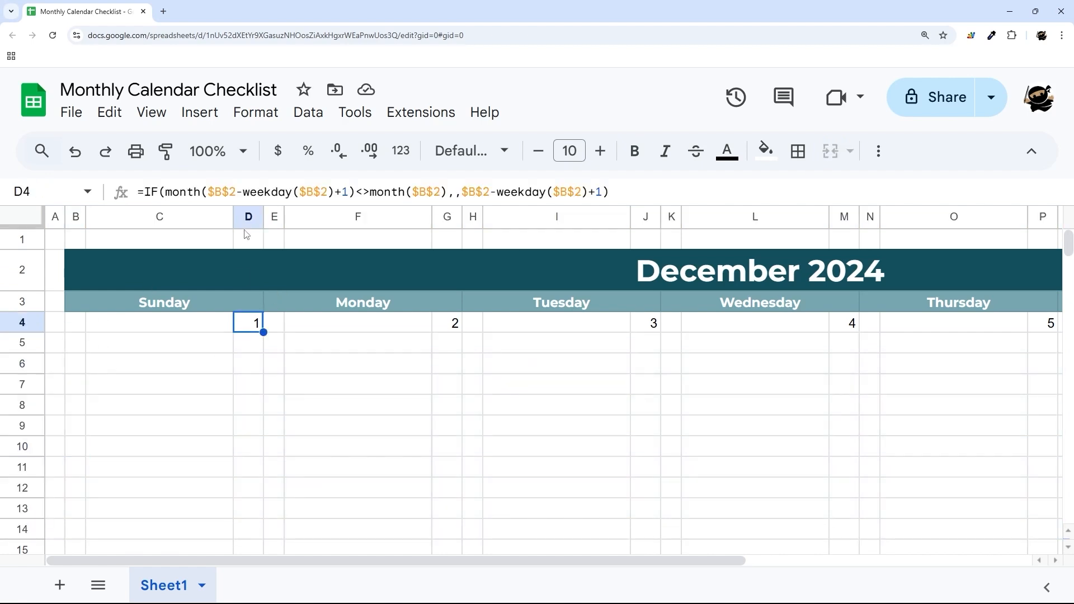
pyautogui.click(247, 221)
pyautogui.click(246, 328)
pyautogui.moveTo(140, 327); pyautogui.dragTo(98, 362)
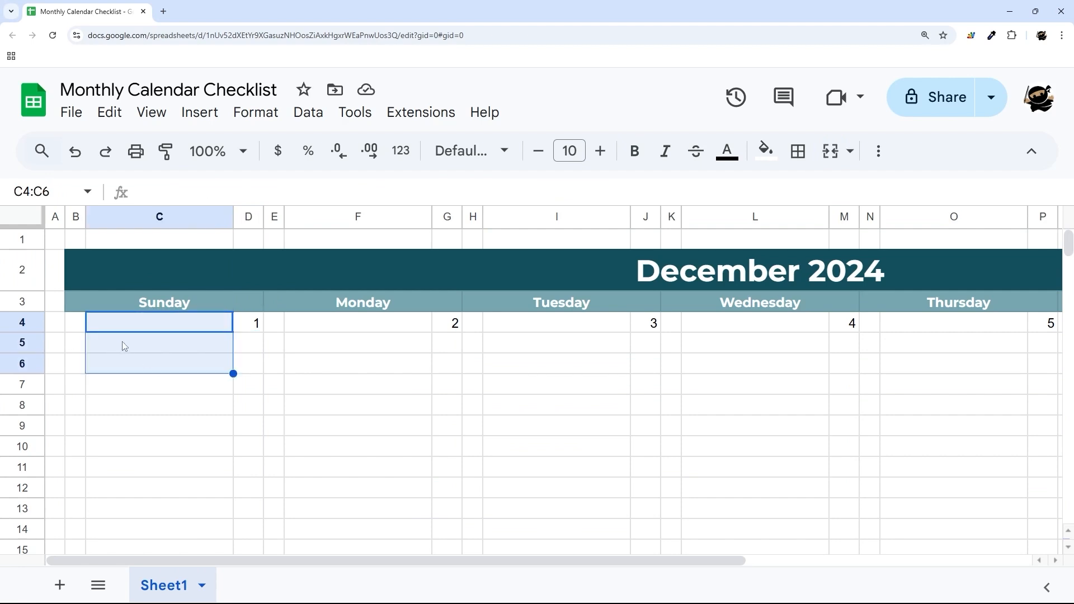
pyautogui.click(123, 345)
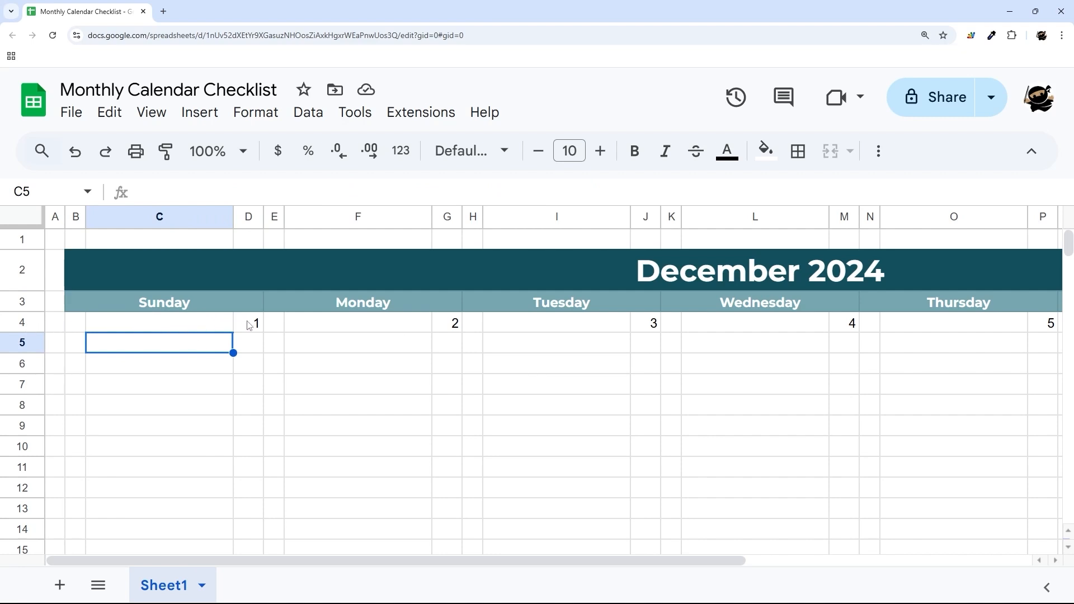
pyautogui.moveTo(250, 325); pyautogui.dragTo(250, 362)
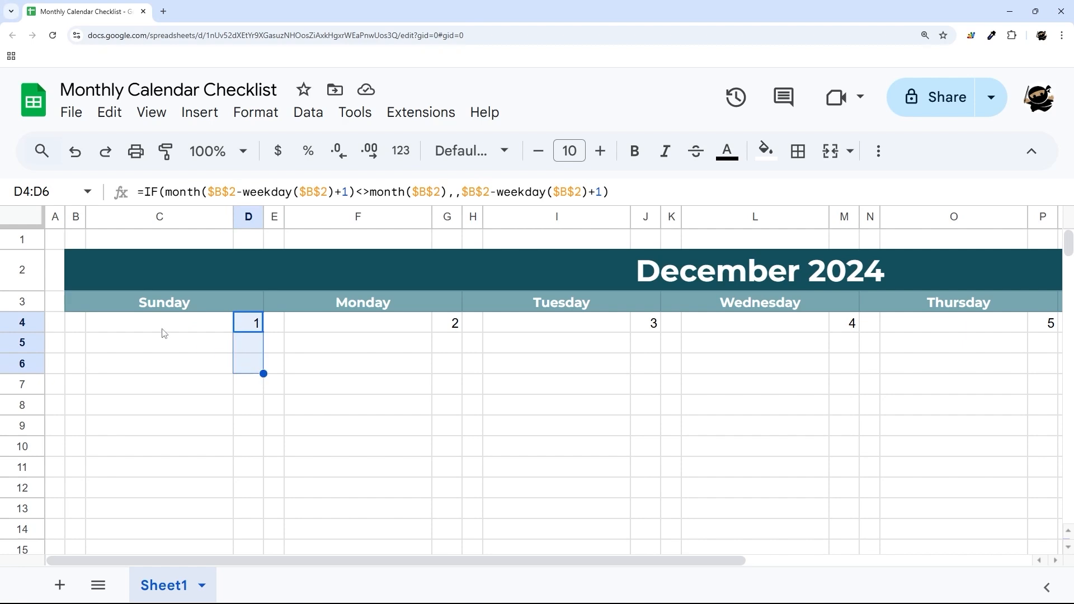
# Set the height of row 4 to 10 pixels.
pyautogui.click(21, 322)
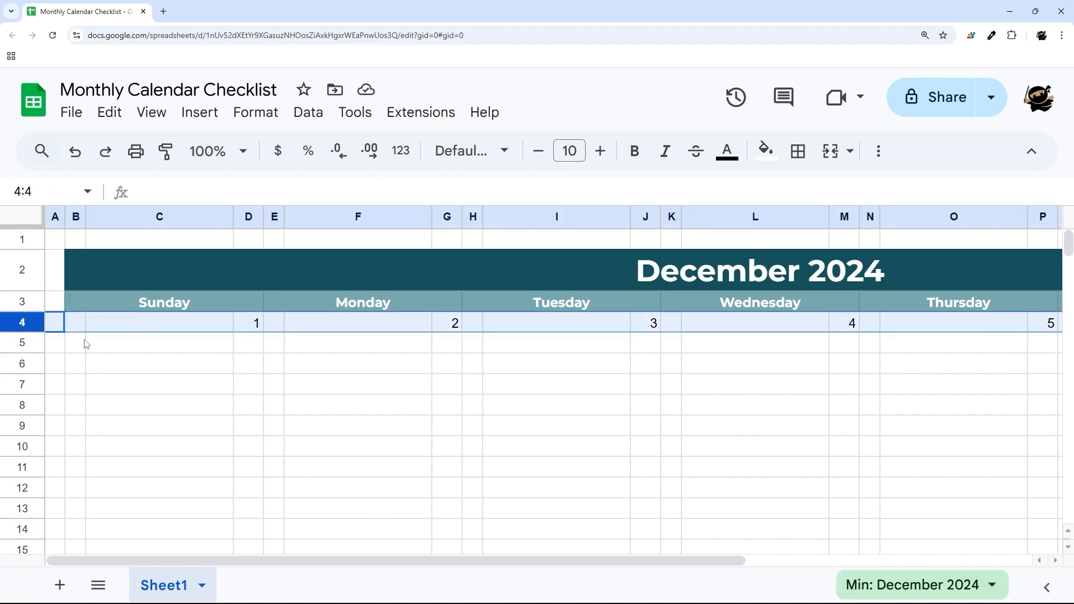
pyautogui.rightClick(30, 323)
pyautogui.click(92, 469)
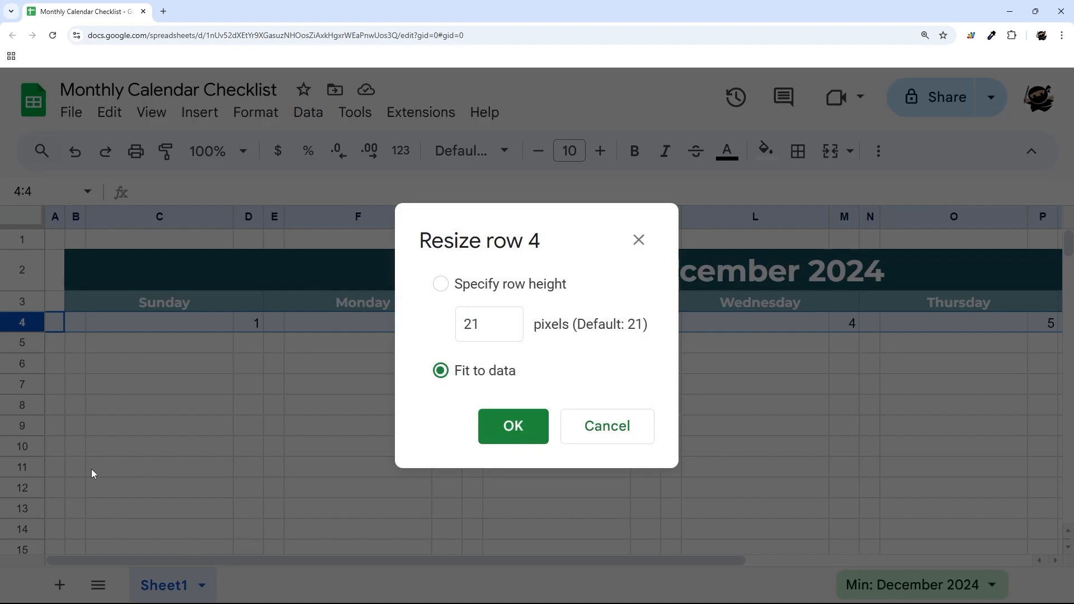
pyautogui.click(489, 325)
pyautogui.doubleClick(472, 325)
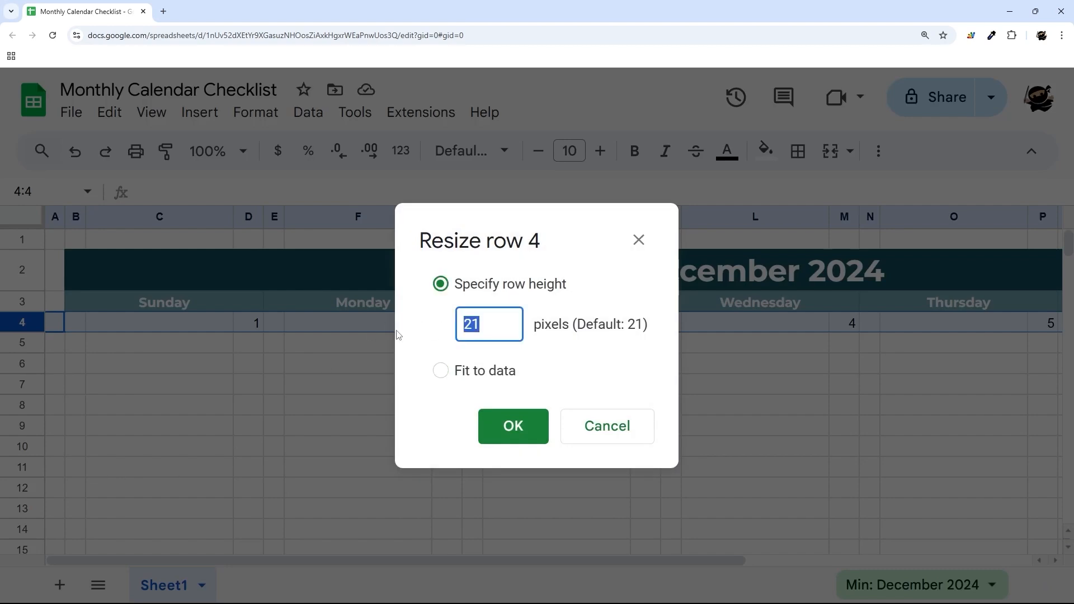
pyautogui.write('10')
pyautogui.press('Return')
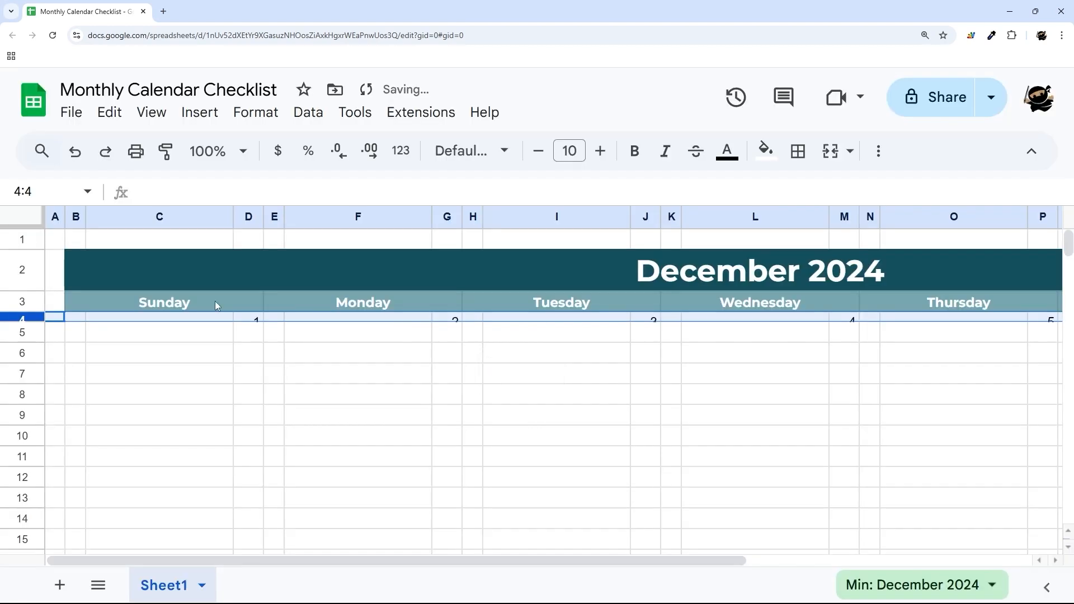
# Set the height of rows 5 and 6 to 15 pixels.
pyautogui.click(26, 353)
pyautogui.keyDown('shift'); pyautogui.click(34, 336); pyautogui.keyUp('shift')
pyautogui.rightClick(29, 350)
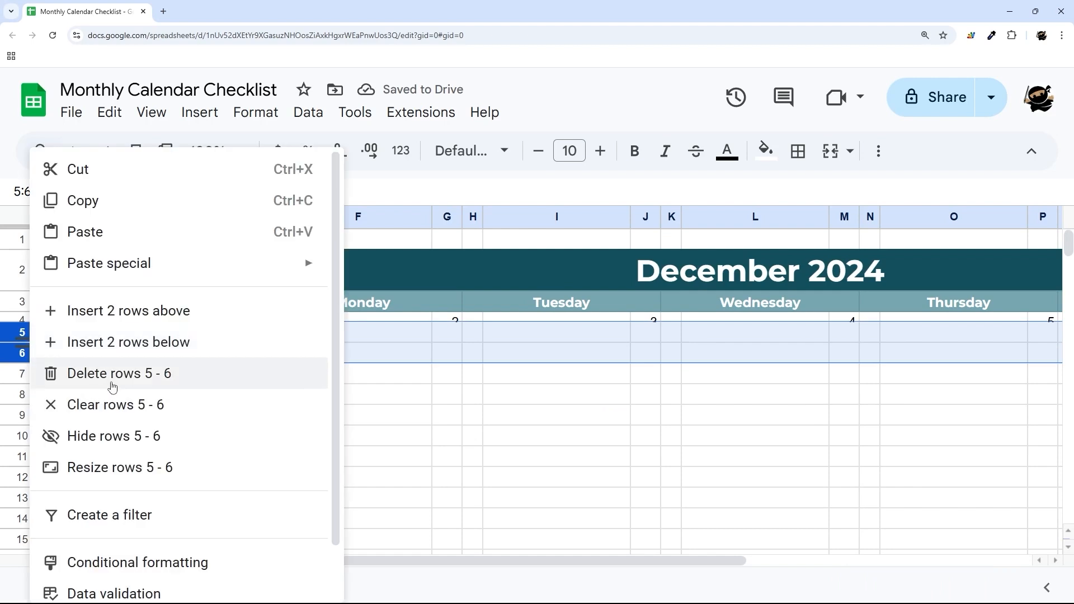
pyautogui.click(116, 532)
pyautogui.click(494, 326)
pyautogui.write('15')
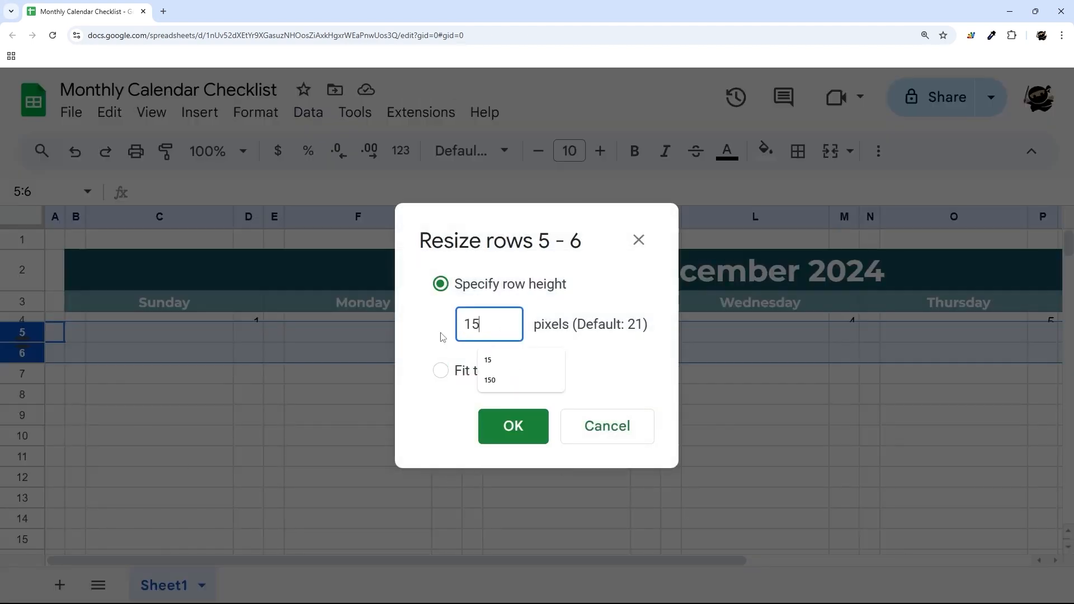
pyautogui.press('Return')
# Merge the Sunday, Monday and Tuesday date cells vertically as D4:D6, G4:G6 and J4:J6.
pyautogui.moveTo(257, 318); pyautogui.dragTo(257, 343)
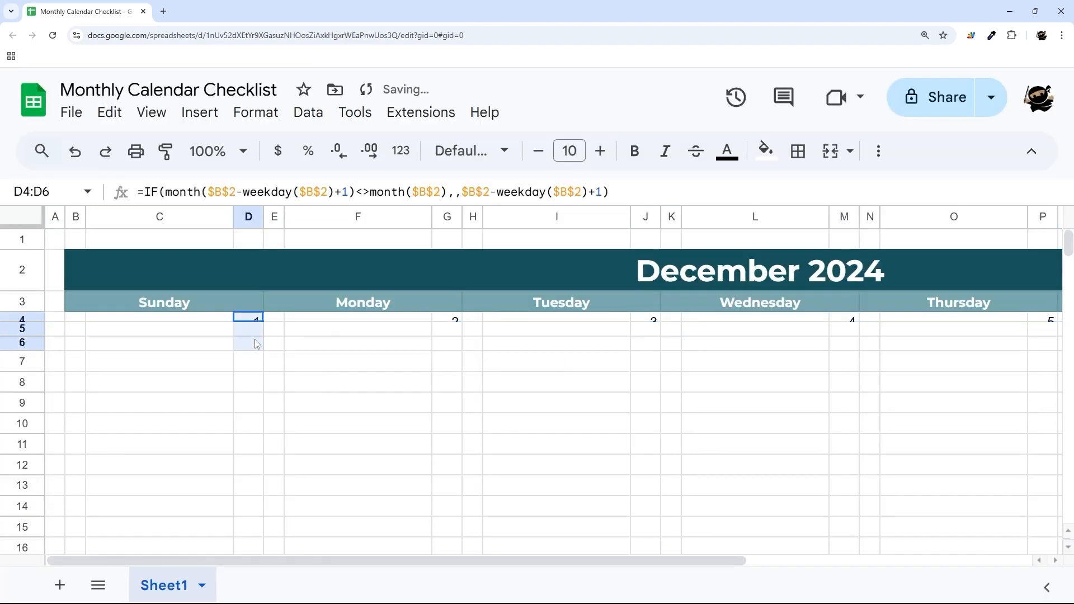
pyautogui.click(830, 152)
pyautogui.moveTo(451, 317); pyautogui.dragTo(450, 343)
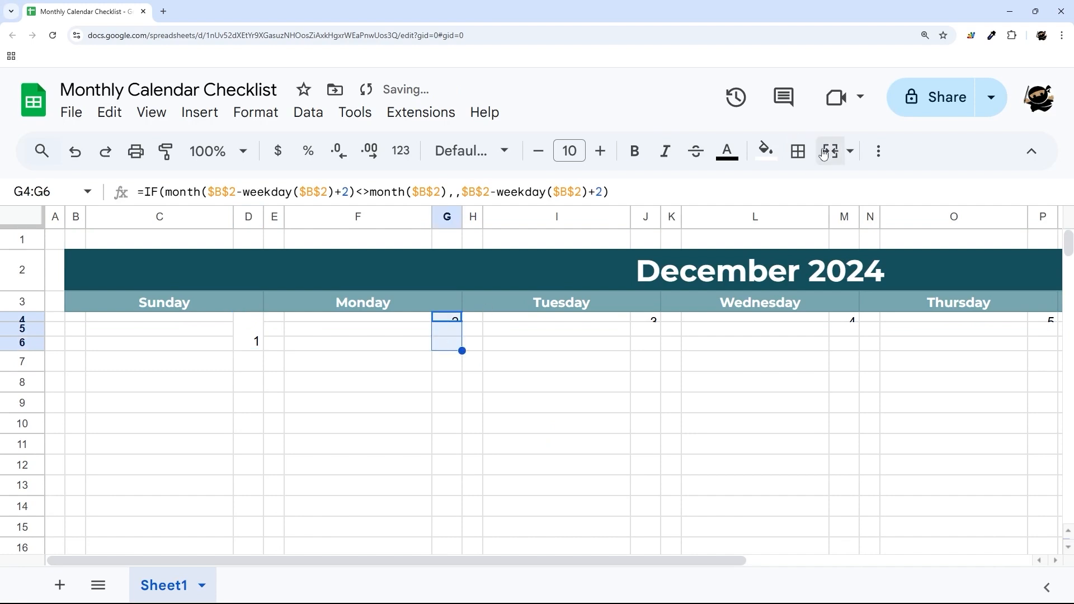
pyautogui.click(830, 152)
pyautogui.moveTo(649, 317); pyautogui.dragTo(648, 344)
pyautogui.click(830, 152)
# Merge the Wednesday to Saturday date cells vertically as M4:M6, P4:P6, S4:S6 and V4:V6.
pyautogui.hscroll(7, 458, 330)
pyautogui.moveTo(436, 317); pyautogui.dragTo(438, 348)
pyautogui.click(830, 151)
pyautogui.moveTo(629, 317); pyautogui.dragTo(628, 344)
pyautogui.click(830, 152)
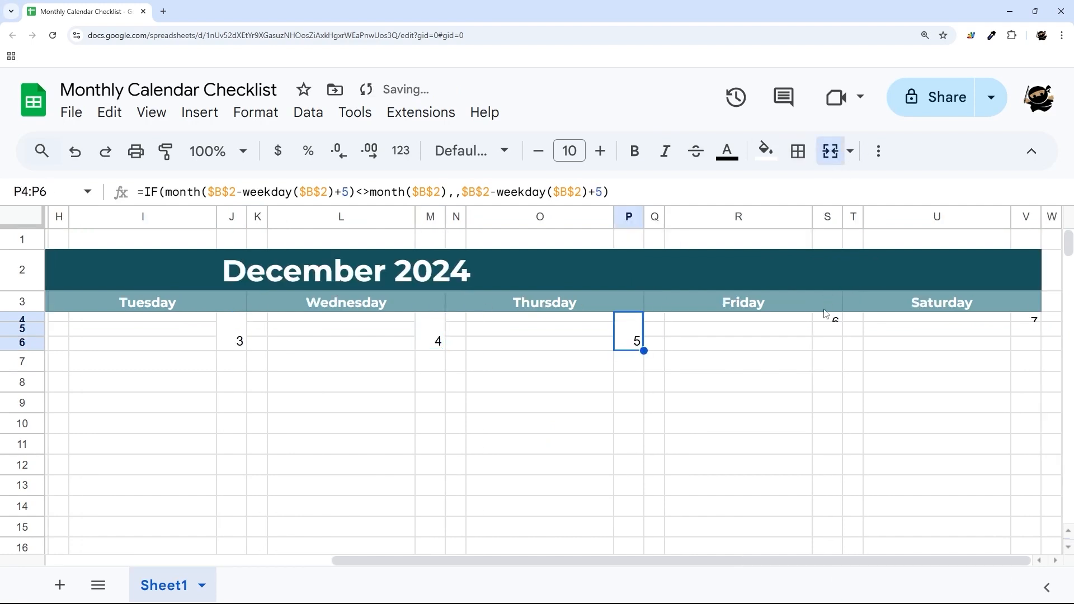
pyautogui.moveTo(827, 317); pyautogui.dragTo(827, 344)
pyautogui.click(830, 151)
pyautogui.moveTo(1026, 317); pyautogui.dragTo(1026, 344)
pyautogui.moveTo(873, 561); pyautogui.dragTo(577, 572)
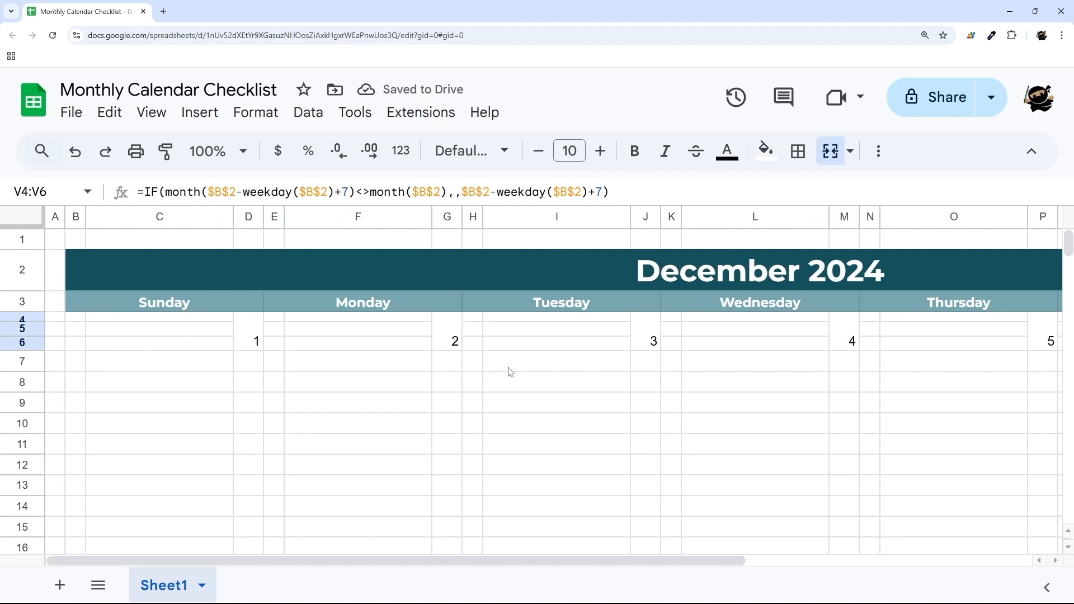
# Format all seven merged date cells of the first week in bold Montserrat at size 11.
pyautogui.click(249, 340)
pyautogui.keyDown('ctrl'); pyautogui.click(453, 340); pyautogui.keyUp('ctrl')
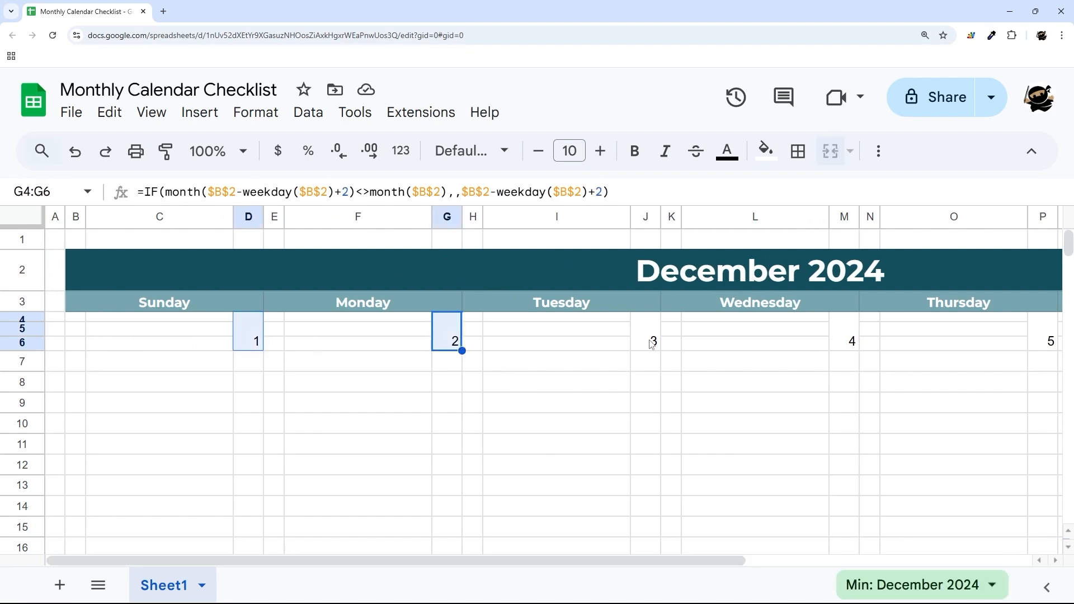
pyautogui.keyDown('ctrl'); pyautogui.click(651, 341); pyautogui.keyUp('ctrl')
pyautogui.keyDown('ctrl'); pyautogui.click(850, 342); pyautogui.keyUp('ctrl')
pyautogui.keyDown('ctrl'); pyautogui.click(1035, 341); pyautogui.keyUp('ctrl')
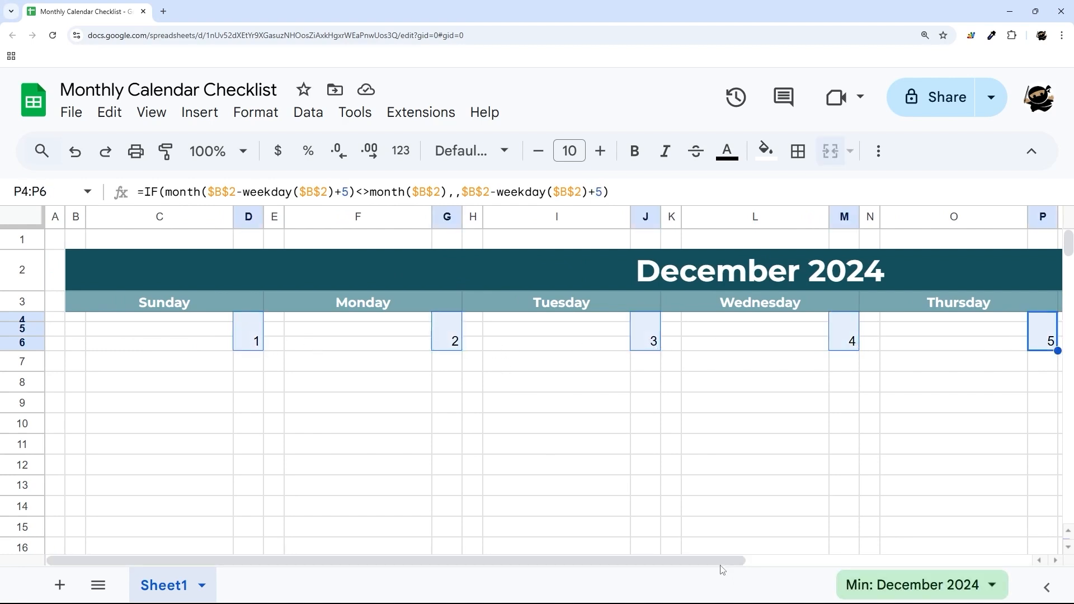
pyautogui.moveTo(721, 566); pyautogui.dragTo(930, 372)
pyautogui.keyDown('ctrl'); pyautogui.click(828, 341); pyautogui.keyUp('ctrl')
pyautogui.keyDown('ctrl'); pyautogui.click(1026, 341); pyautogui.keyUp('ctrl')
pyautogui.click(473, 151)
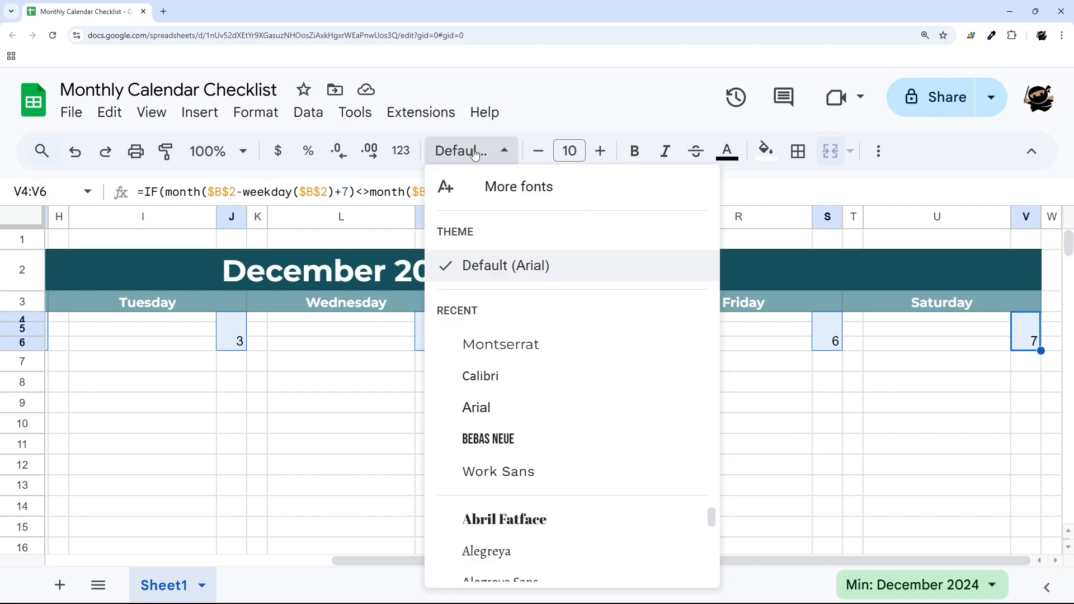
pyautogui.click(492, 341)
pyautogui.click(634, 150)
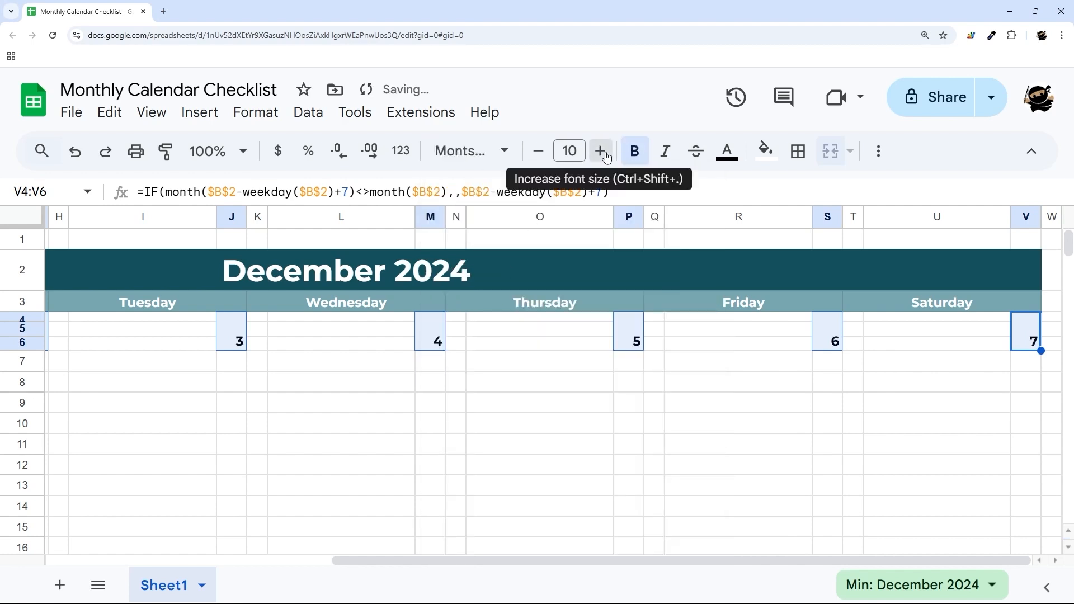
pyautogui.click(604, 154)
# Fill the first week's date band B4:V6 with a medium teal, darker than the weekday heading row.
pyautogui.moveTo(1029, 338); pyautogui.dragTo(77, 350)
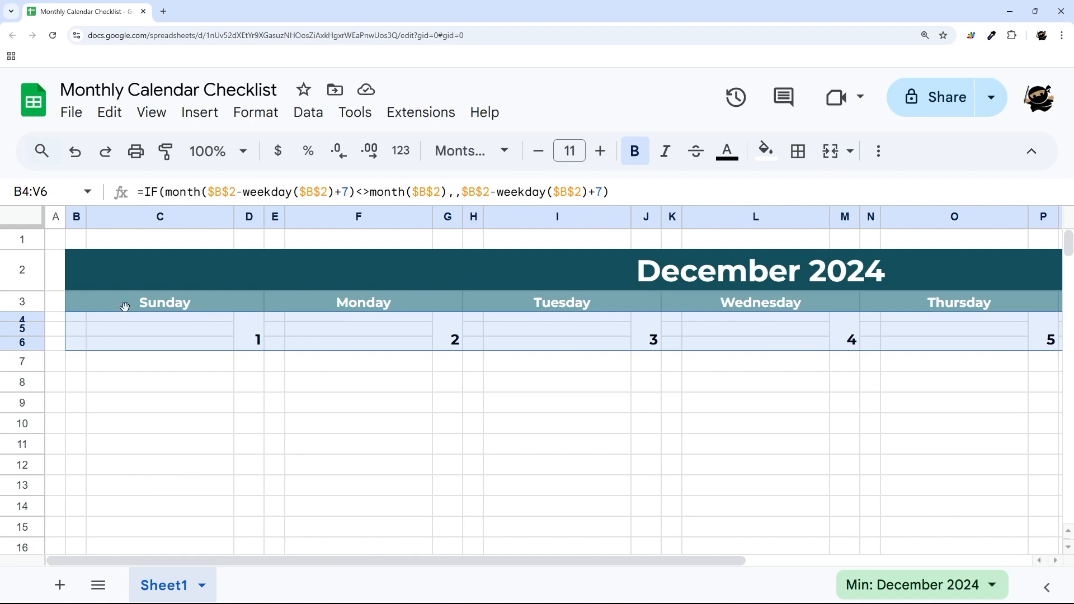
pyautogui.click(766, 151)
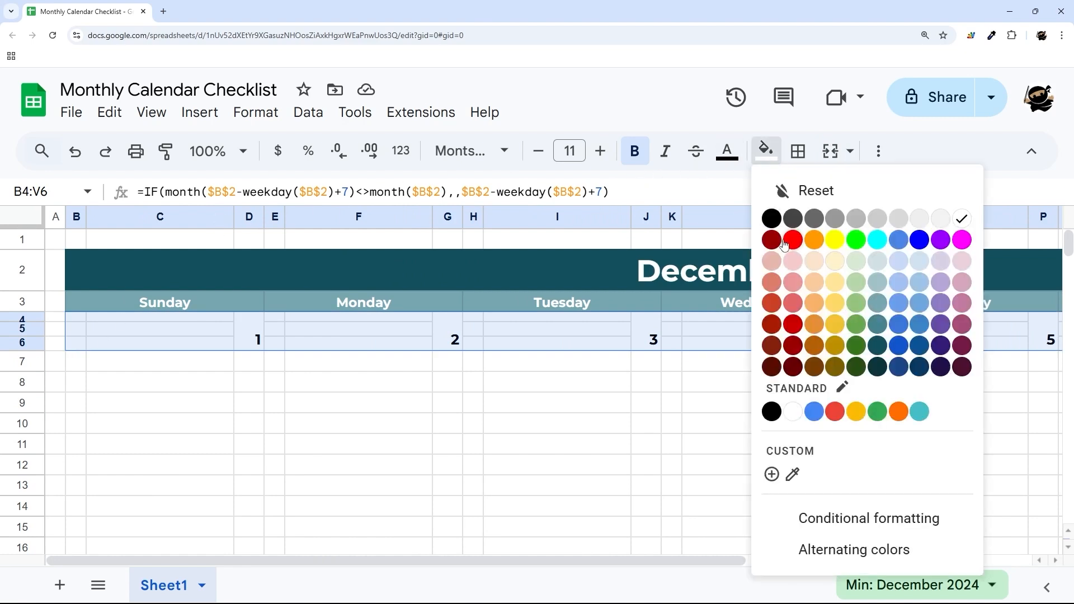
pyautogui.click(875, 308)
pyautogui.click(766, 150)
pyautogui.click(645, 421)
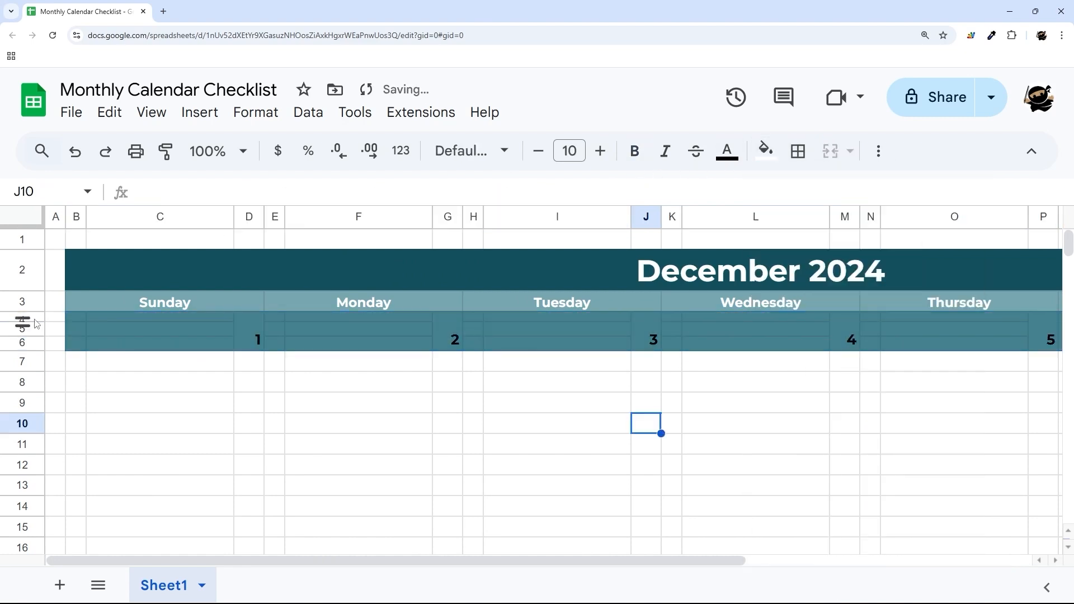
# Change the text color of rows 4 to 6 to white.
pyautogui.moveTo(23, 318); pyautogui.dragTo(26, 354)
pyautogui.click(160, 402)
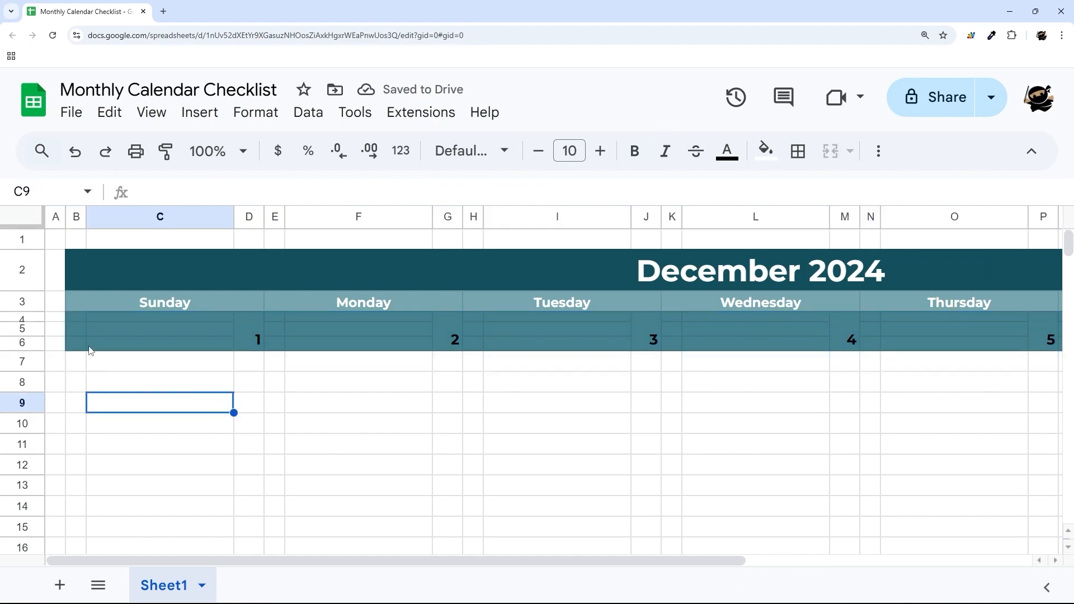
pyautogui.moveTo(22, 317); pyautogui.dragTo(22, 343)
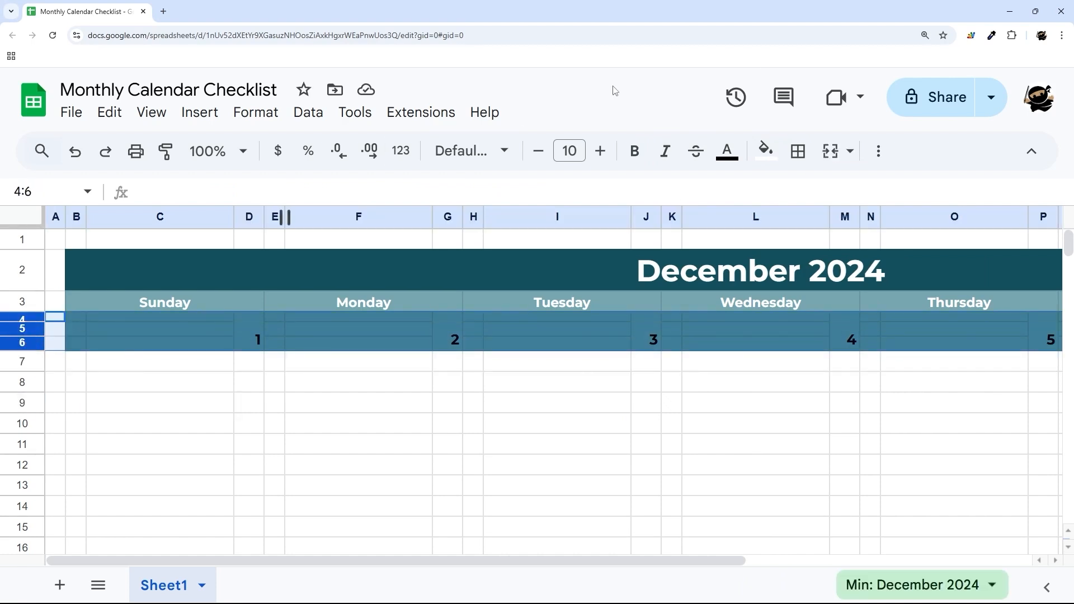
pyautogui.click(726, 151)
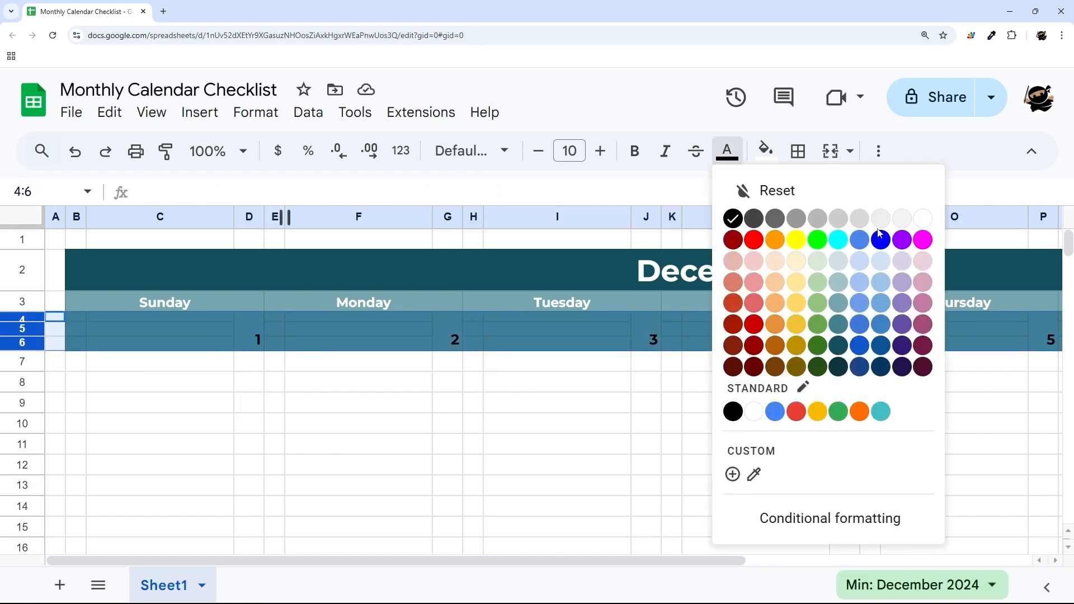
pyautogui.click(930, 218)
pyautogui.click(731, 385)
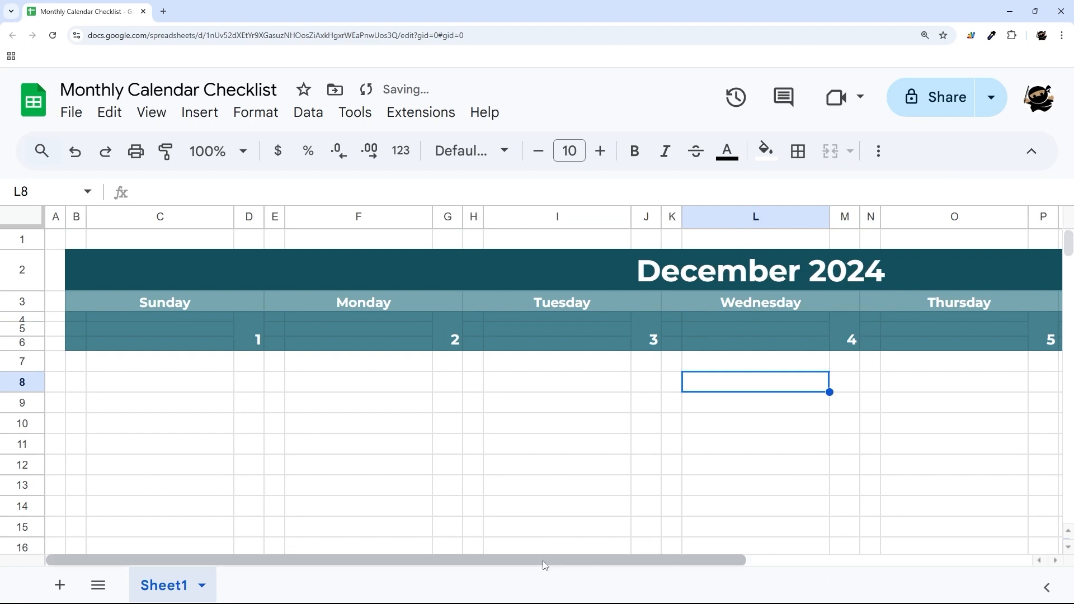
# Hide the sheet's gridlines to preview the calendar band, and show them again.
pyautogui.click(150, 112)
pyautogui.moveTo(256, 149)
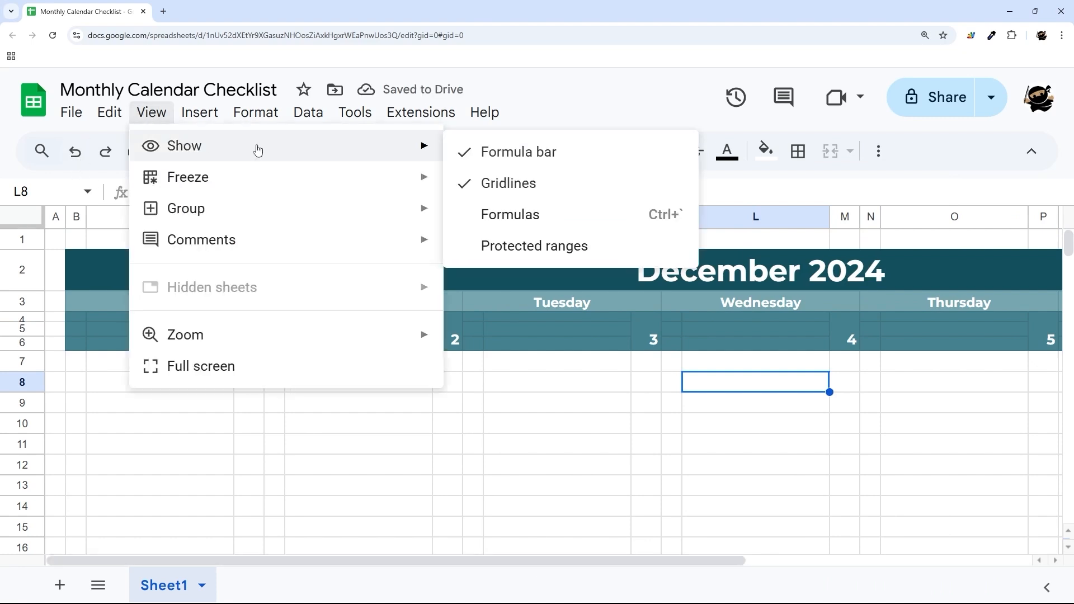
pyautogui.click(533, 187)
pyautogui.click(150, 112)
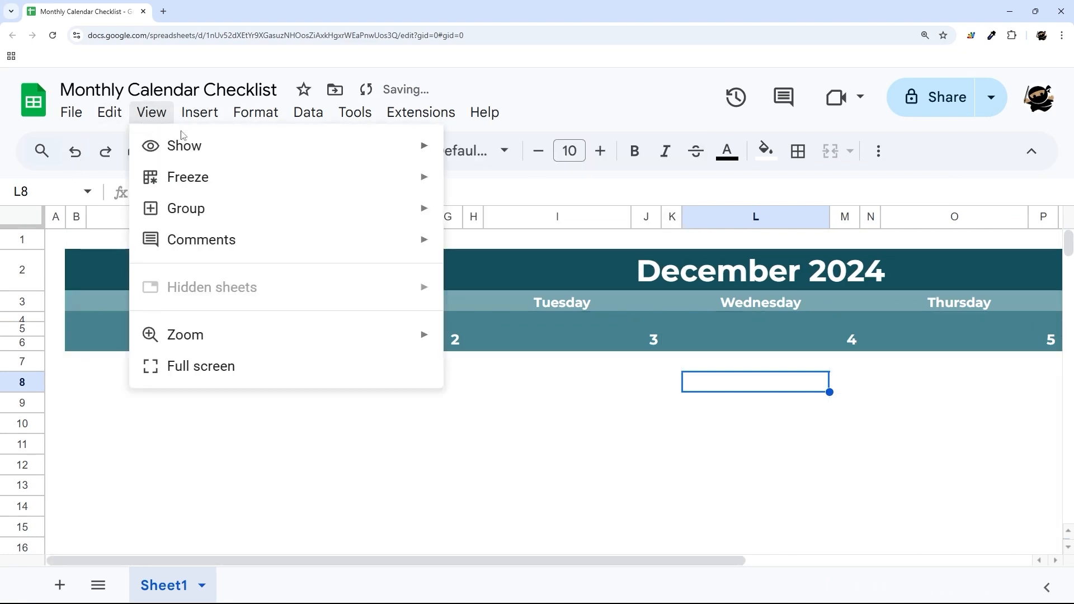
pyautogui.moveTo(263, 147)
pyautogui.click(492, 185)
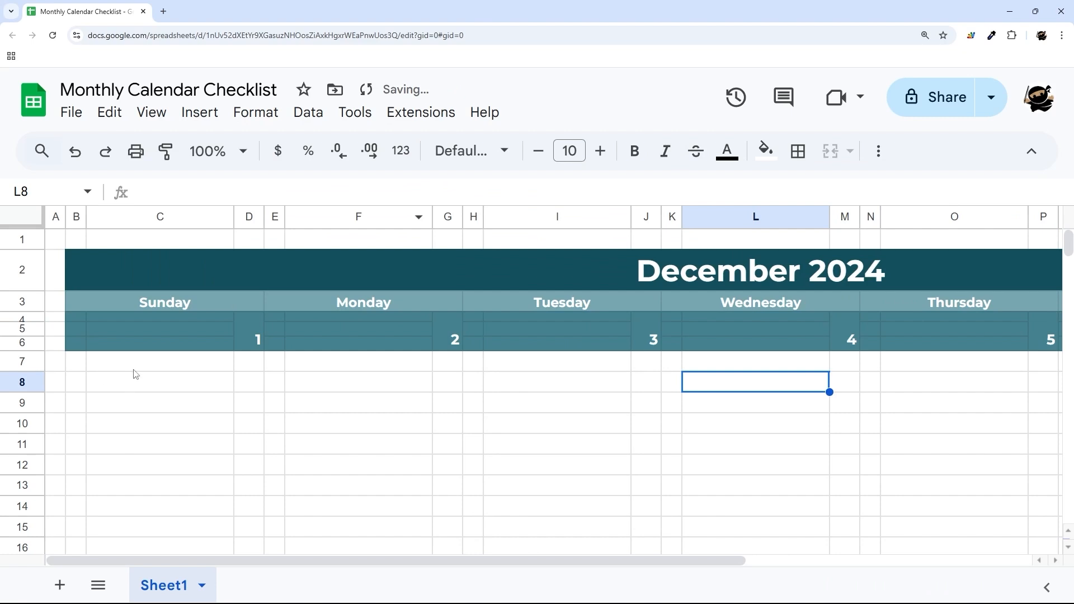
pyautogui.click(143, 333)
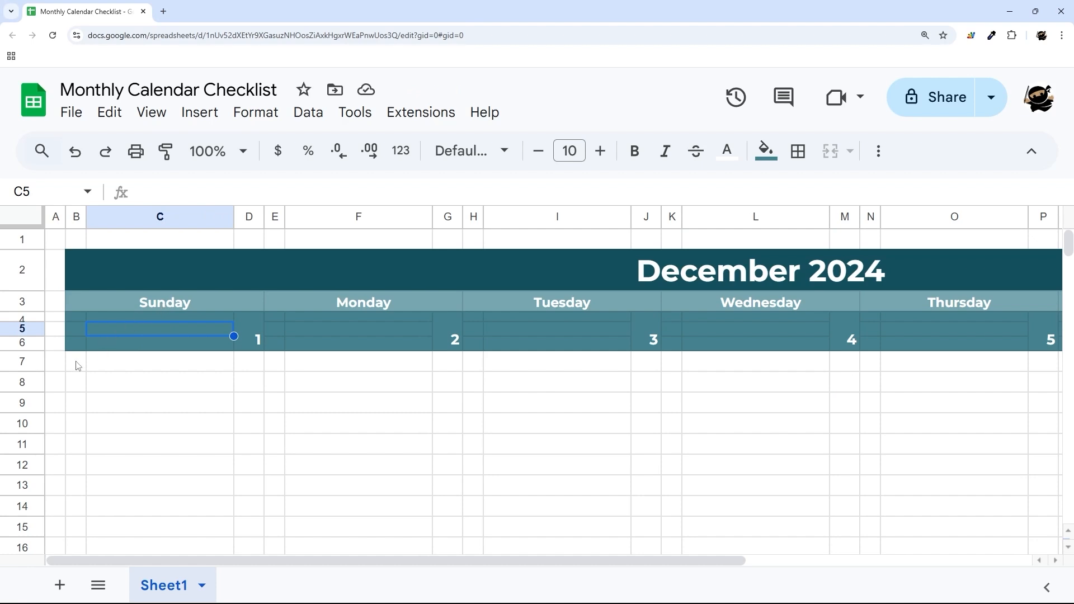
pyautogui.moveTo(23, 361); pyautogui.dragTo(25, 485)
pyautogui.rightClick(26, 486)
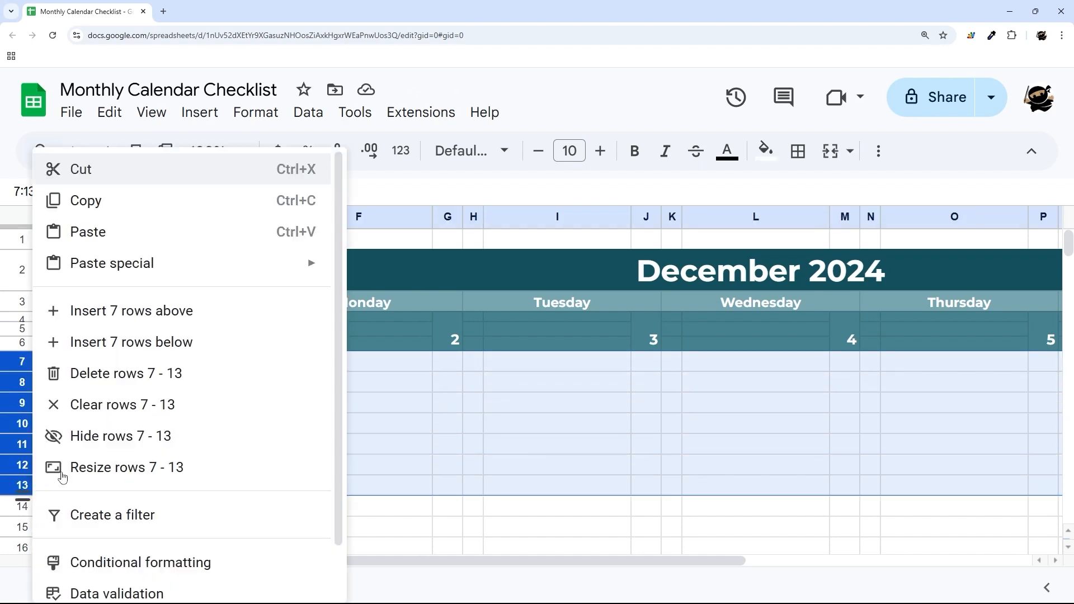
pyautogui.click(420, 421)
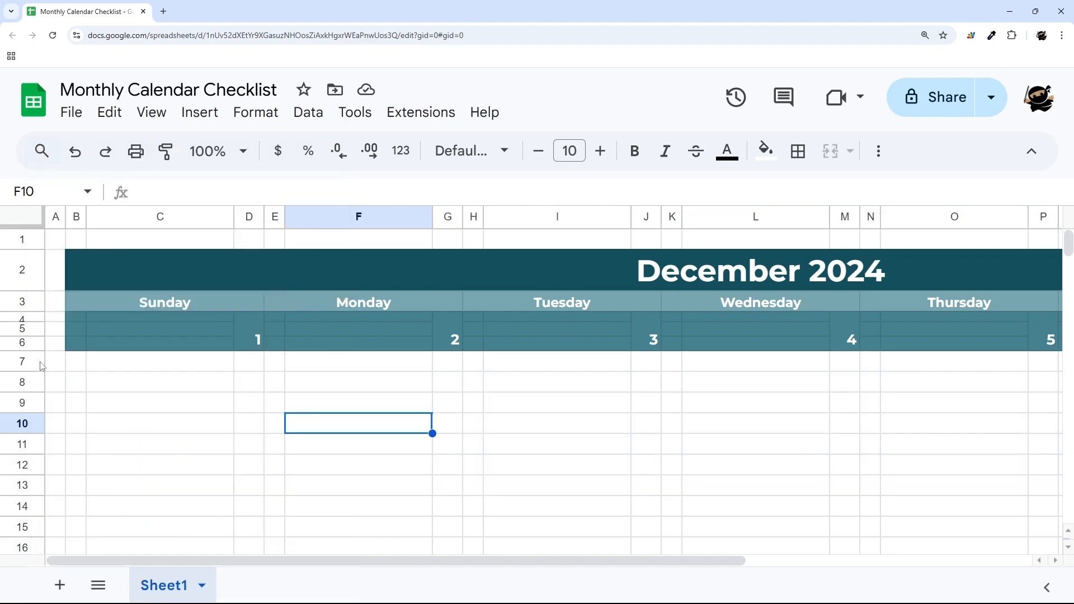
# Insert checkboxes in cells B7:B13 below the Sunday date band.
pyautogui.moveTo(29, 363); pyautogui.dragTo(70, 370)
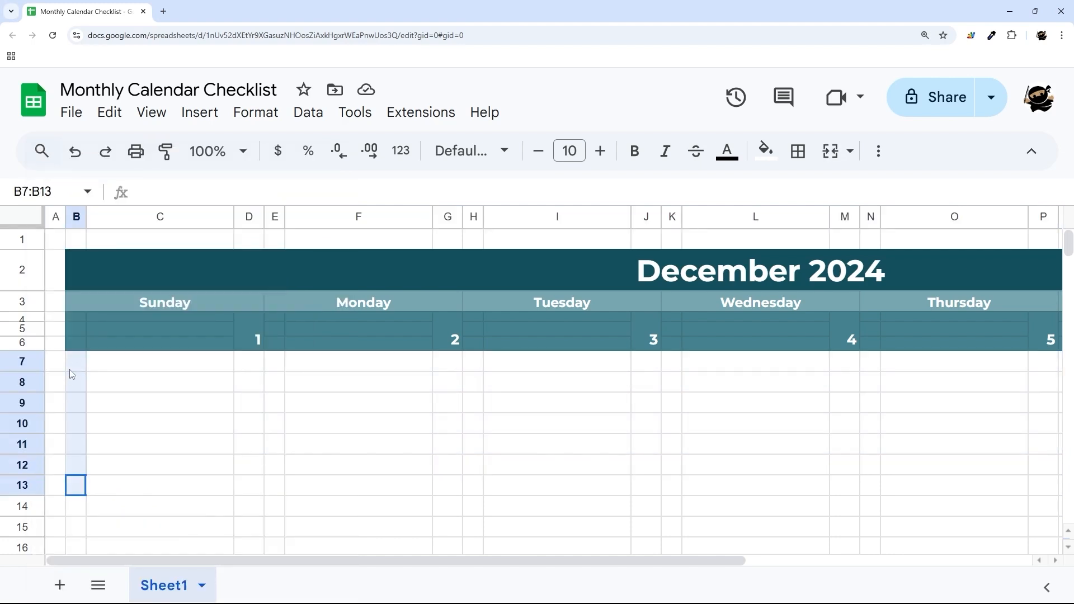
pyautogui.click(200, 112)
pyautogui.scroll(-3, 244, 497)
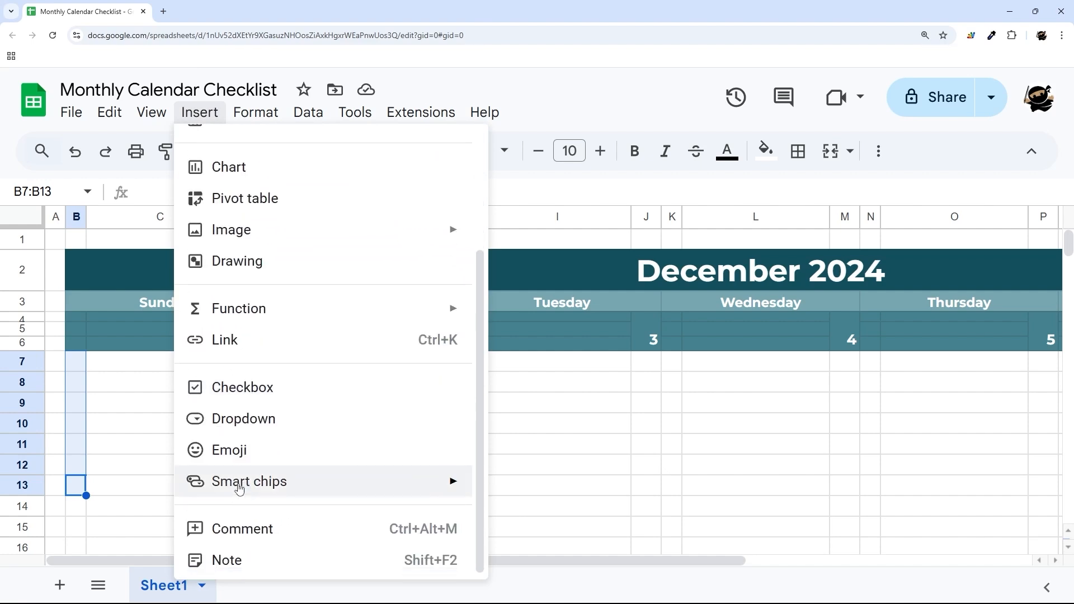
pyautogui.click(235, 386)
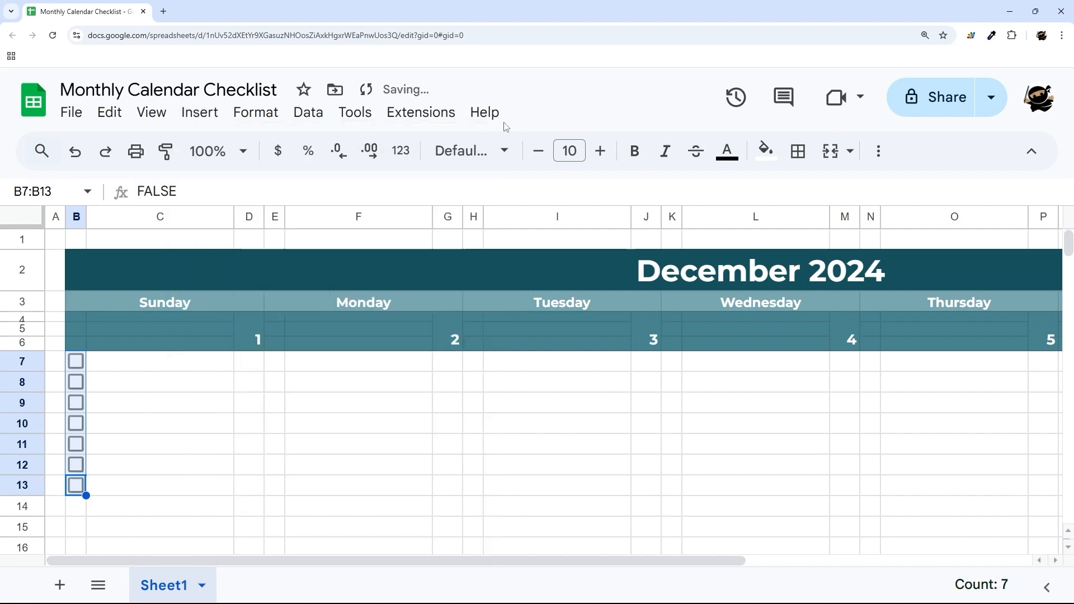
# Shrink the Sunday checkboxes in B7:B13 to font size 6.
pyautogui.click(539, 151)
pyautogui.click(538, 151)
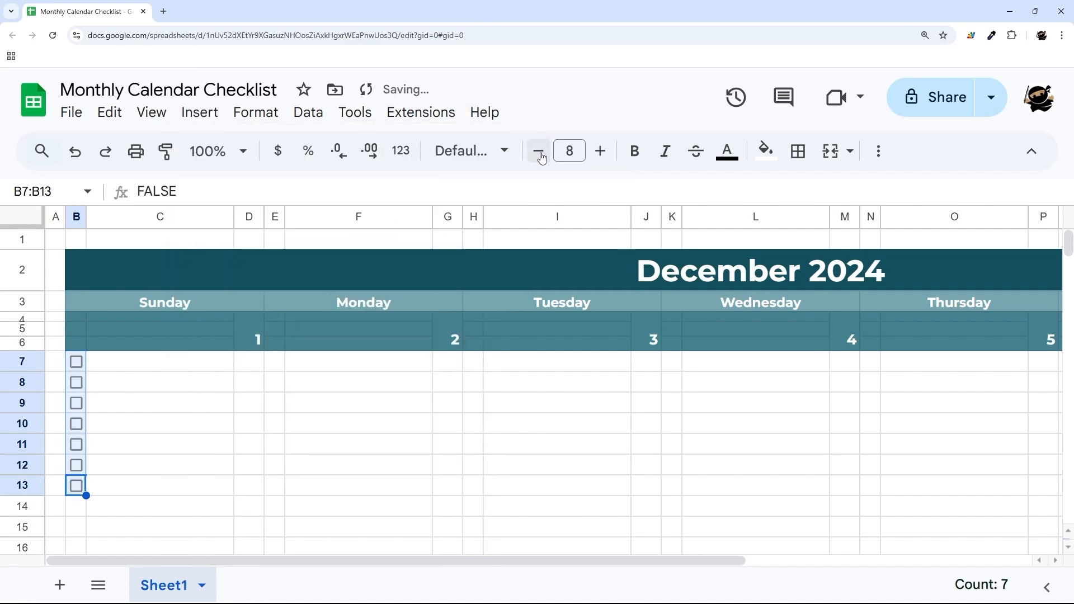
pyautogui.click(538, 152)
pyautogui.click(539, 152)
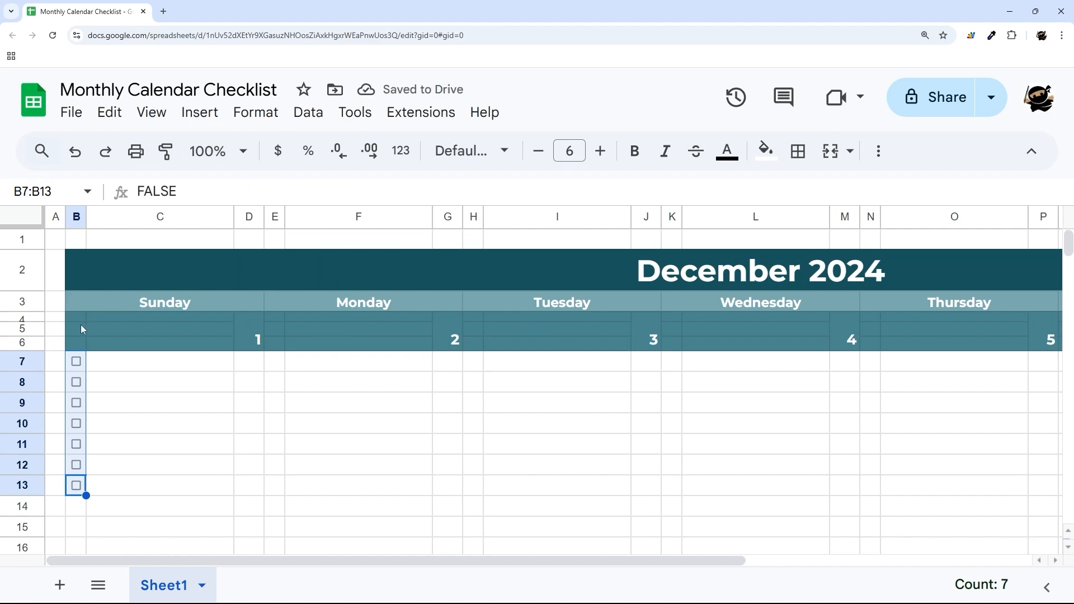
# Add a thin solid black outer border around the Sunday block B4:D13.
pyautogui.moveTo(81, 317); pyautogui.dragTo(263, 492)
pyautogui.click(798, 151)
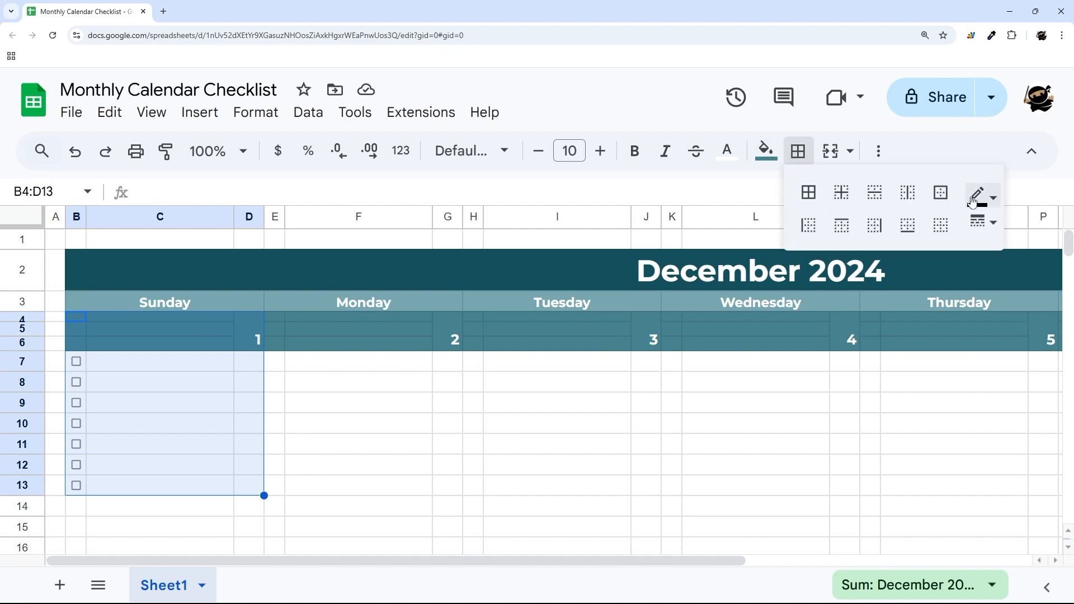
pyautogui.click(984, 222)
pyautogui.click(951, 253)
pyautogui.click(941, 192)
pyautogui.click(291, 408)
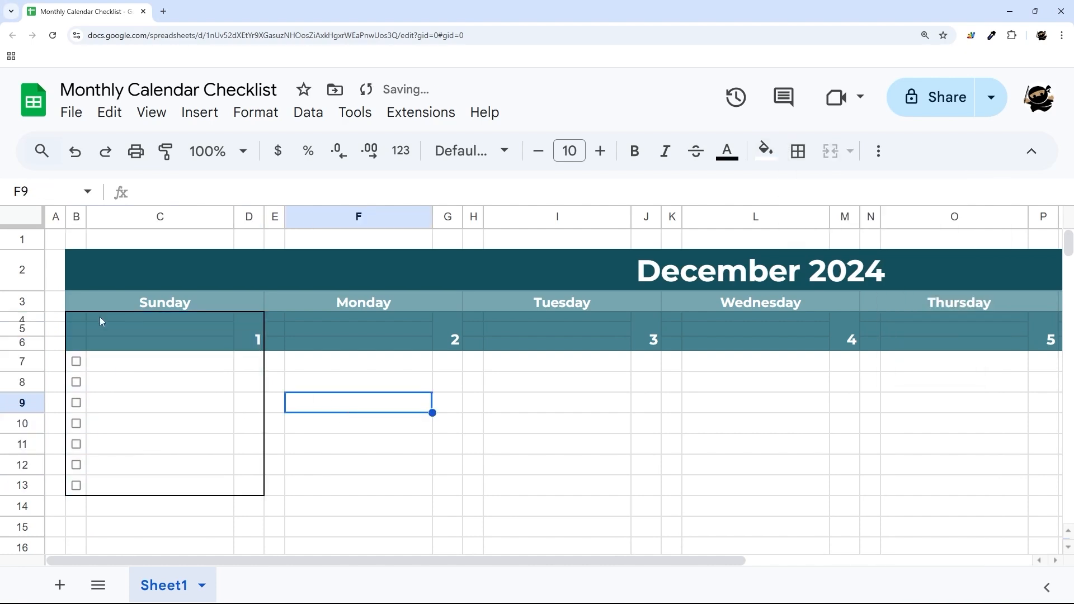
# Merge cells C7:D13 horizontally so each Sunday checklist row has one wide task cell.
pyautogui.moveTo(78, 318); pyautogui.dragTo(254, 490)
pyautogui.moveTo(175, 365); pyautogui.dragTo(255, 487)
pyautogui.click(850, 151)
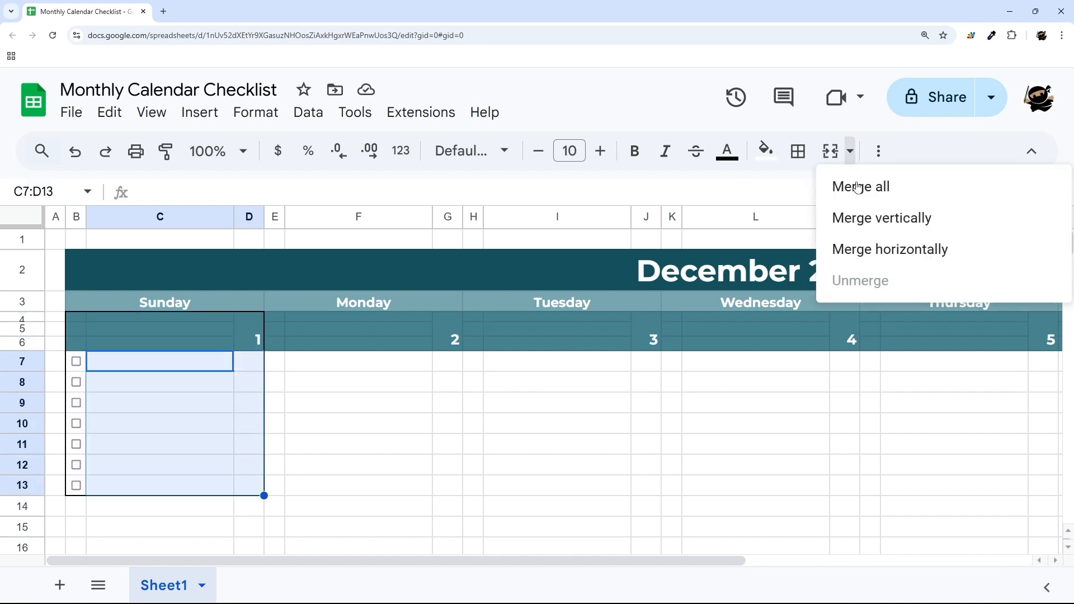
pyautogui.click(879, 256)
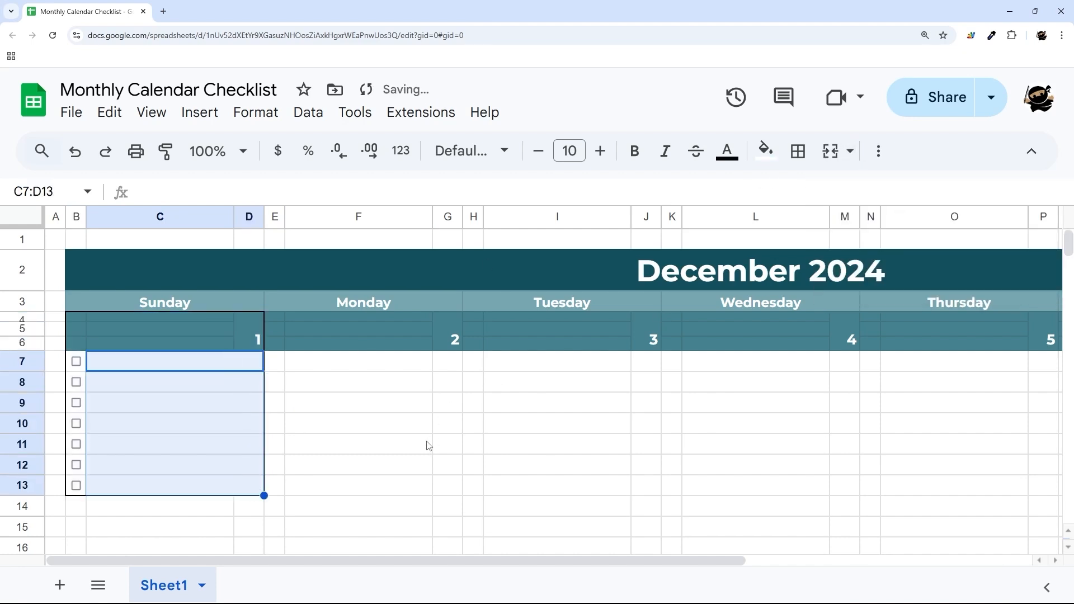
pyautogui.click(425, 445)
# Add grey dashed horizontal inner borders between the Sunday task rows C7:D13.
pyautogui.moveTo(127, 364); pyautogui.dragTo(137, 487)
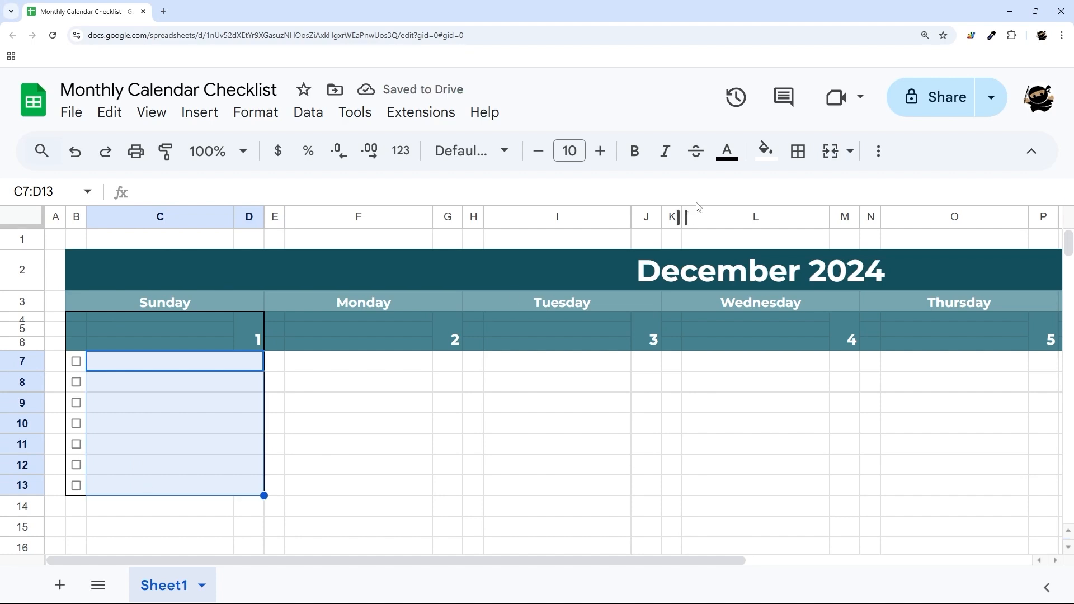
pyautogui.click(798, 151)
pyautogui.click(984, 196)
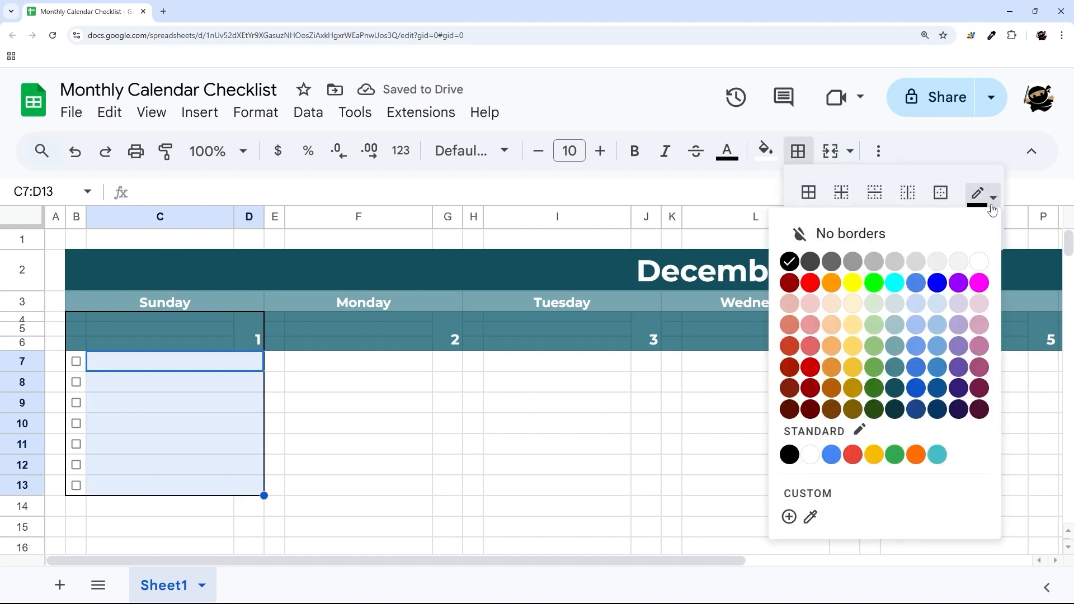
pyautogui.click(874, 262)
pyautogui.click(984, 222)
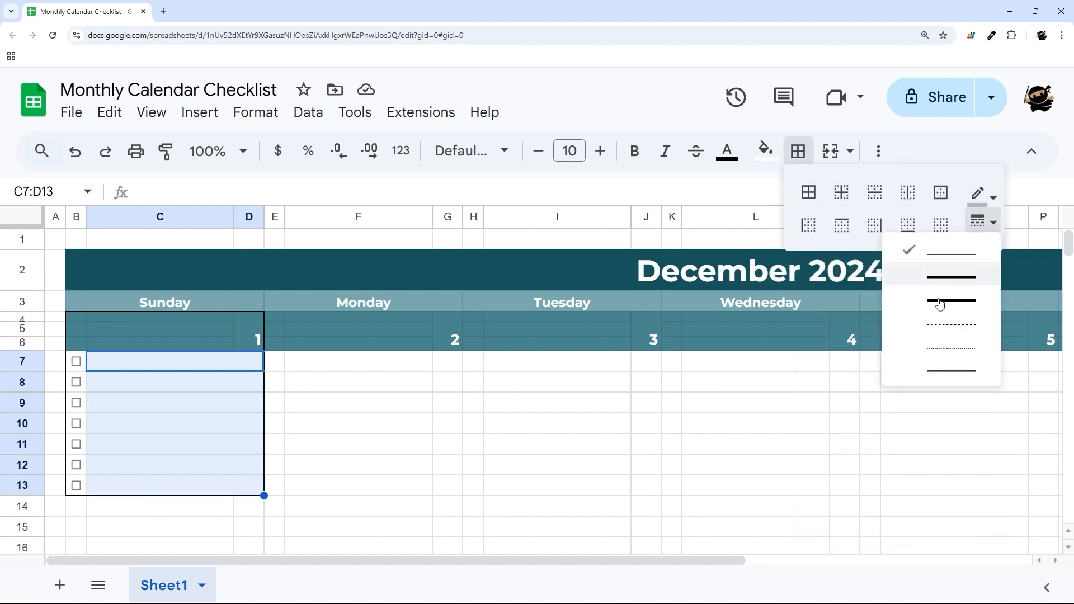
pyautogui.click(935, 328)
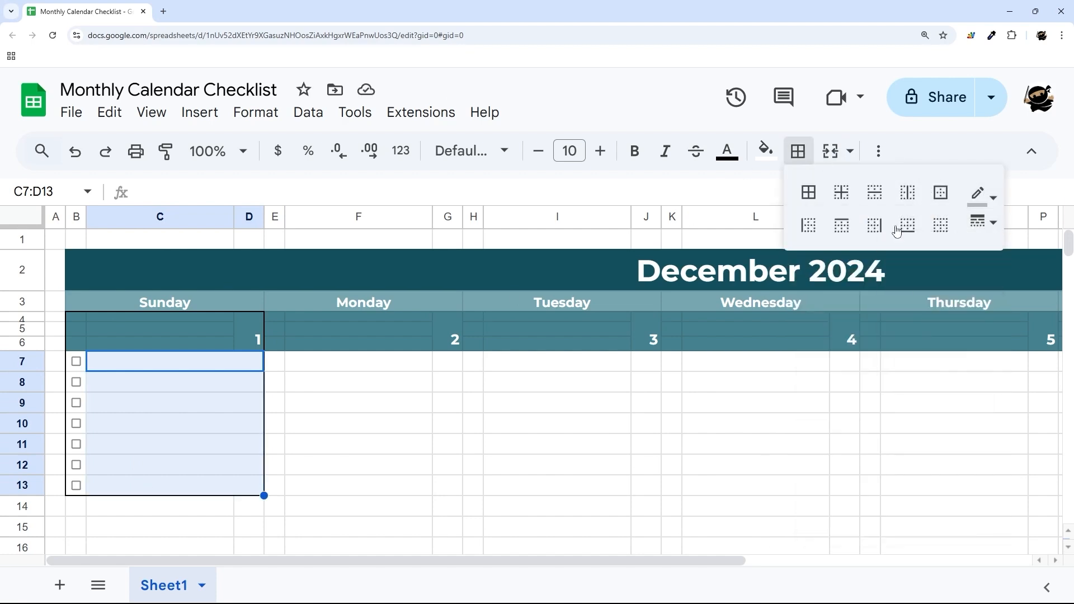
pyautogui.click(880, 201)
pyautogui.click(315, 399)
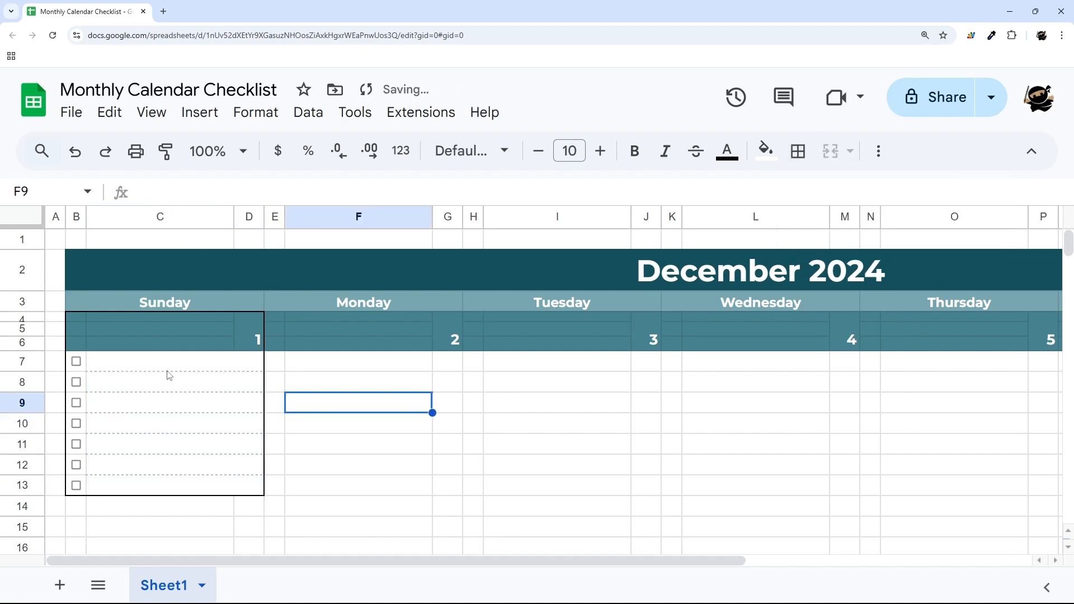
# Hide the gridlines to preview the Sunday checklist block and try its first checkbox, and show the gridlines again.
pyautogui.click(152, 113)
pyautogui.moveTo(168, 144)
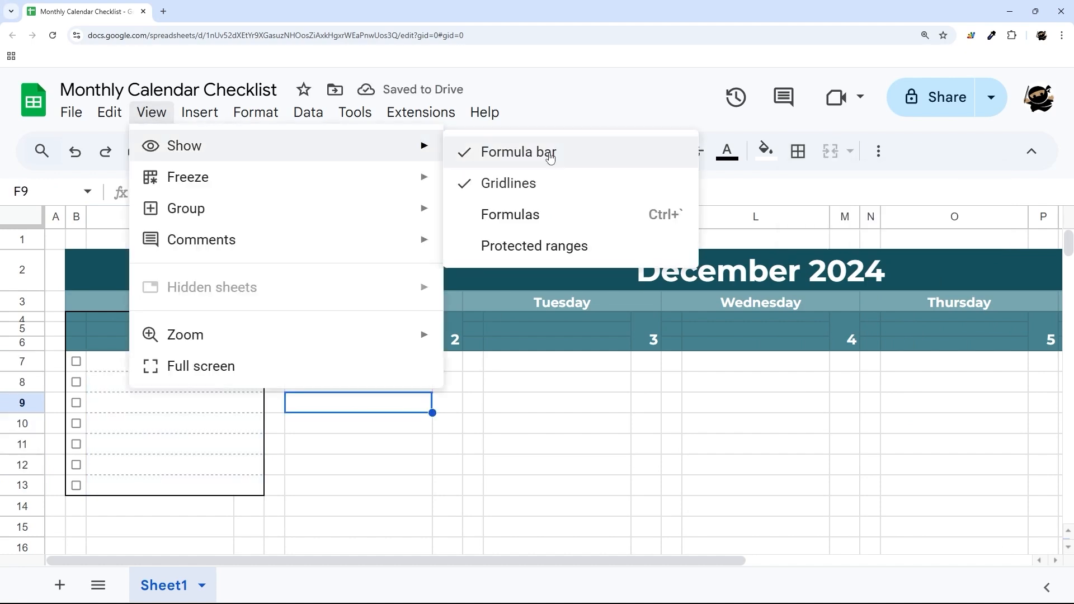
pyautogui.click(528, 182)
pyautogui.click(76, 361)
pyautogui.moveTo(91, 364); pyautogui.dragTo(161, 477)
pyautogui.click(77, 366)
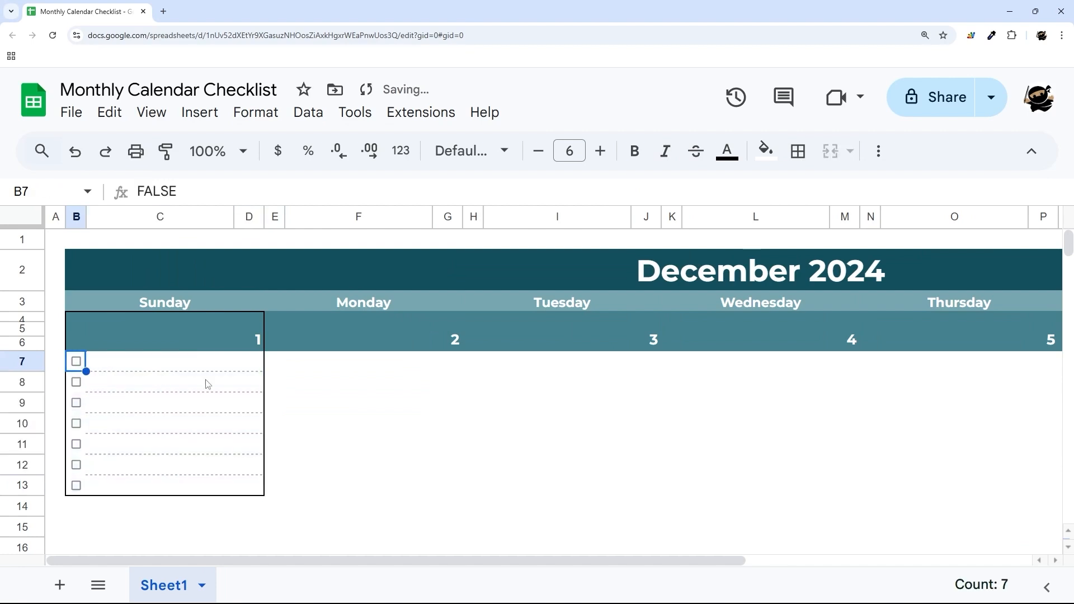
pyautogui.click(208, 381)
pyautogui.click(151, 112)
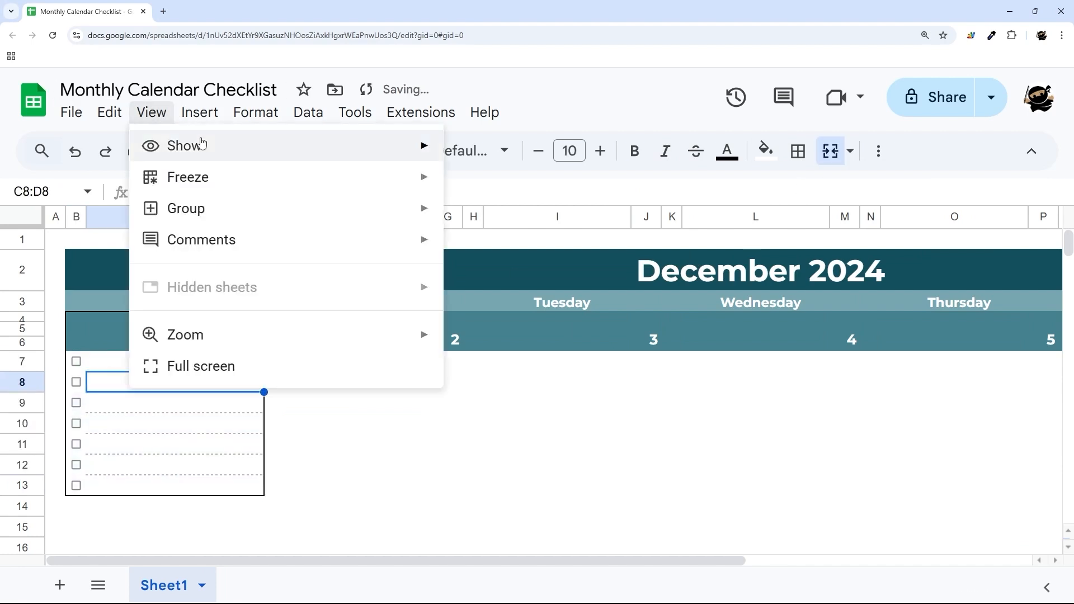
pyautogui.moveTo(199, 144)
pyautogui.click(512, 183)
pyautogui.click(436, 424)
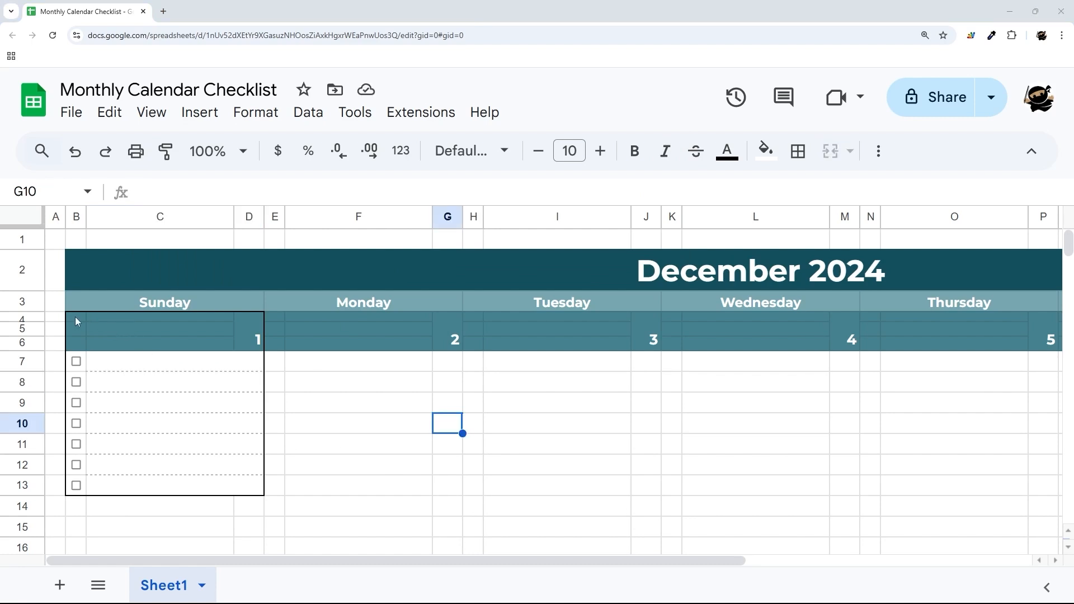
# Merge cells B4:B6 in the Sunday date band into one cell.
pyautogui.click(76, 319)
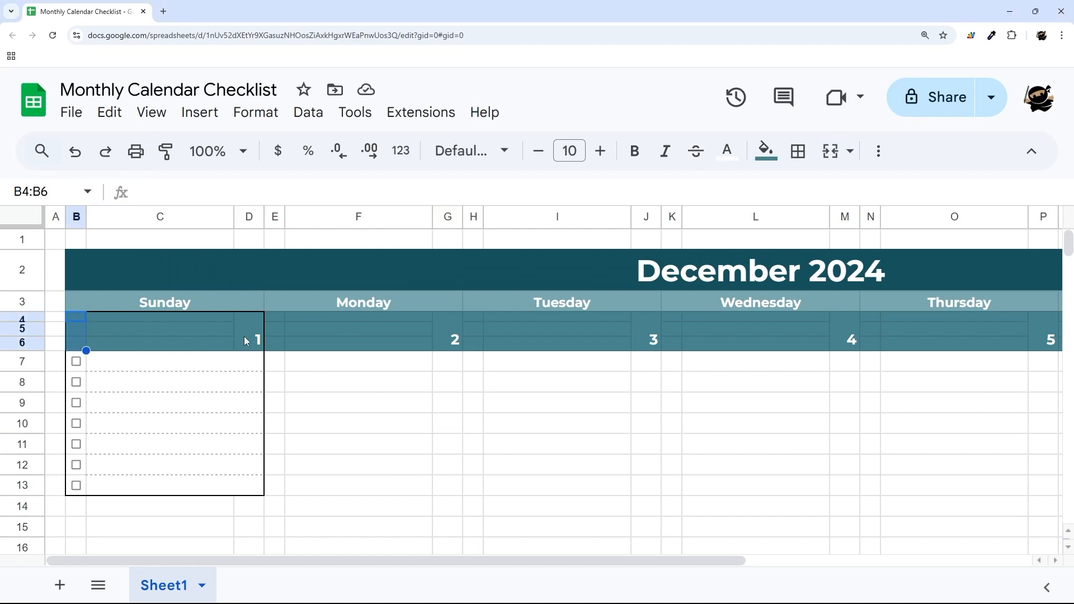
pyautogui.click(835, 155)
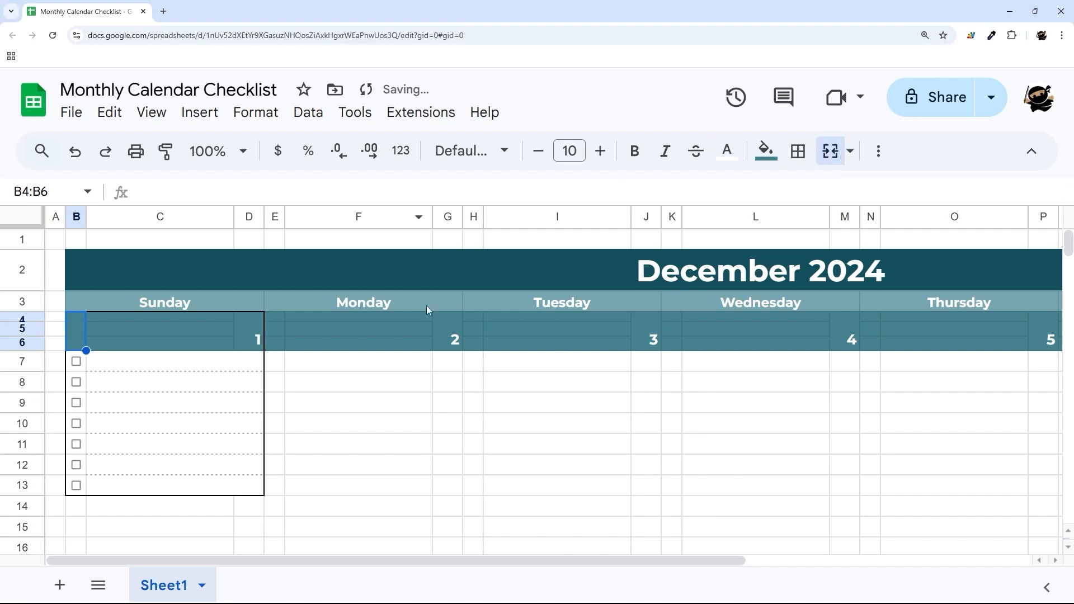
pyautogui.click(473, 329)
# Enter the formula =IF(D4="",,"✓") in the merged cell B4:B6 and make it bold.
pyautogui.click(82, 328)
pyautogui.write('=')
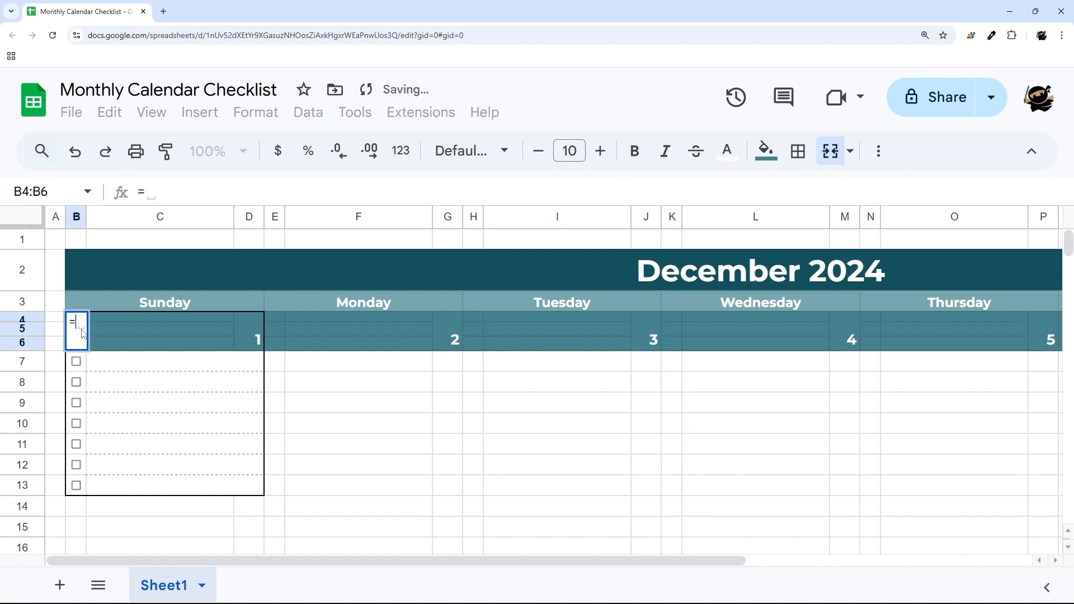
pyautogui.write('IF(')
pyautogui.click(249, 334)
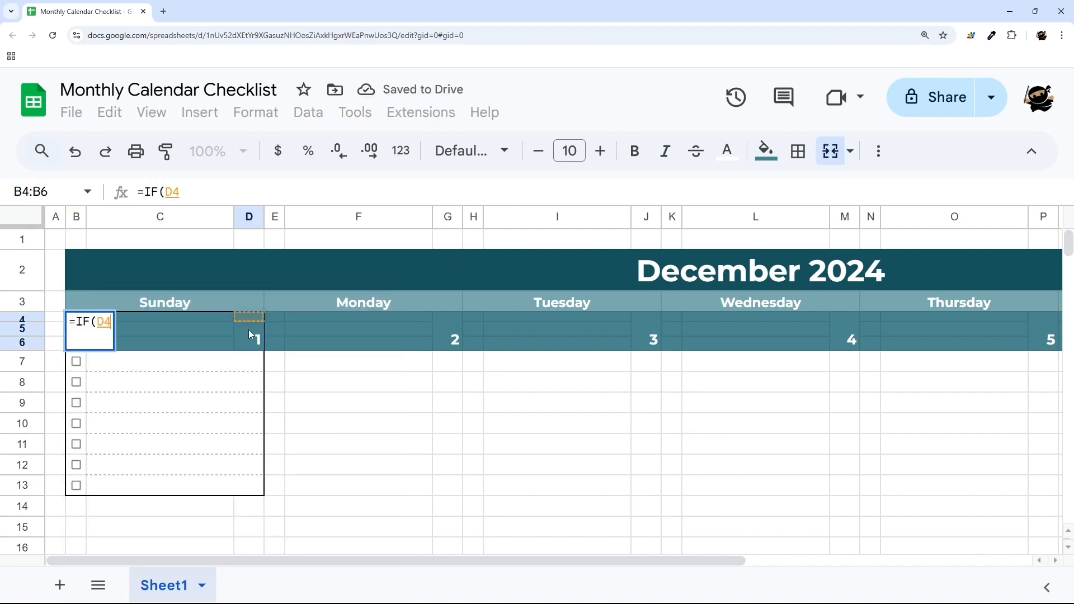
pyautogui.write('="",,"')
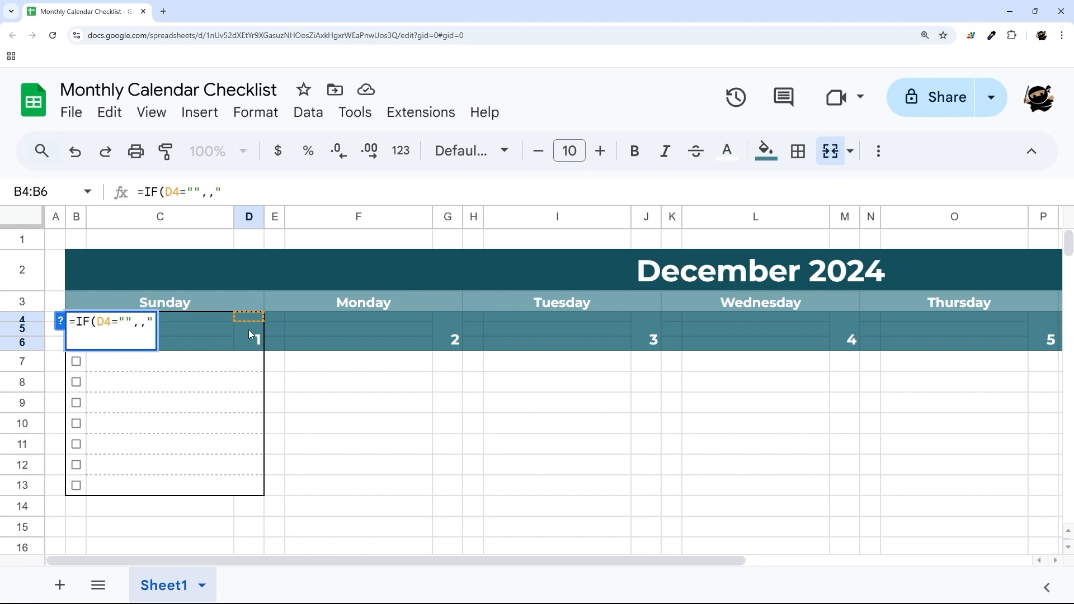
pyautogui.write('✓')
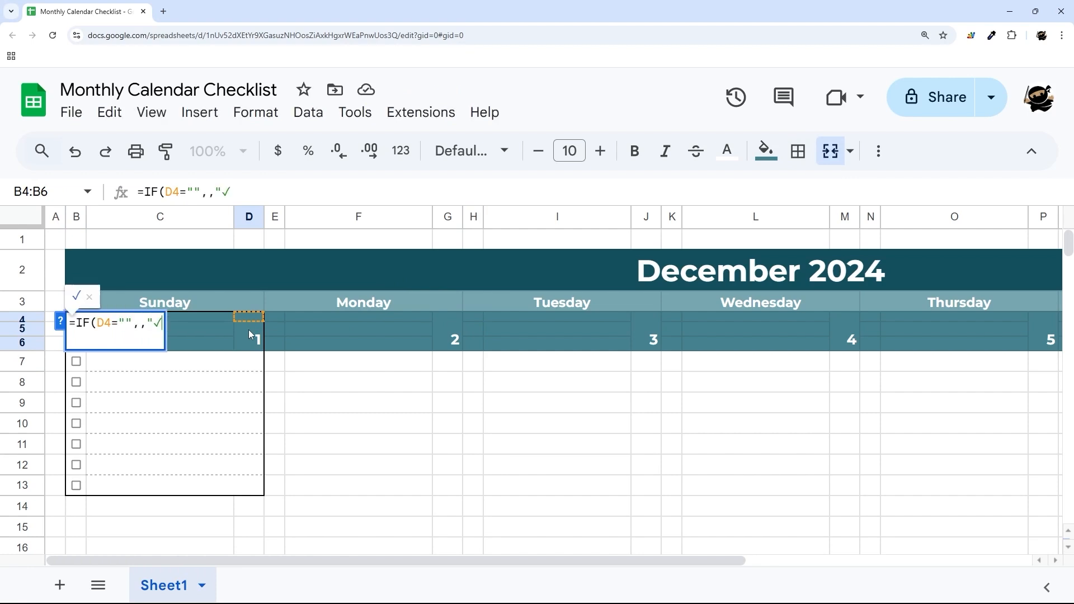
pyautogui.write('")')
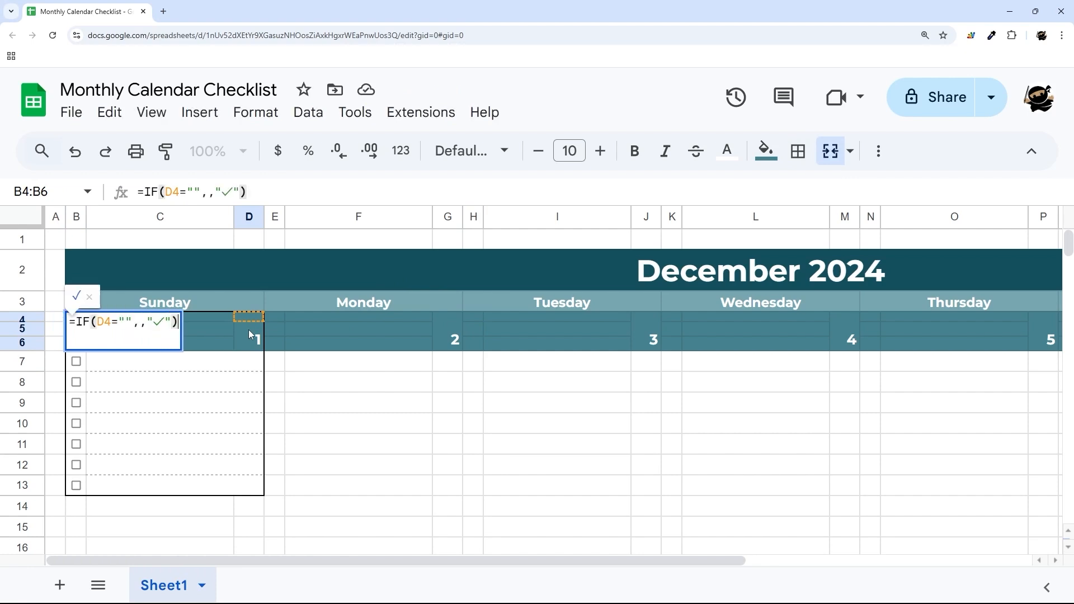
pyautogui.press('Return')
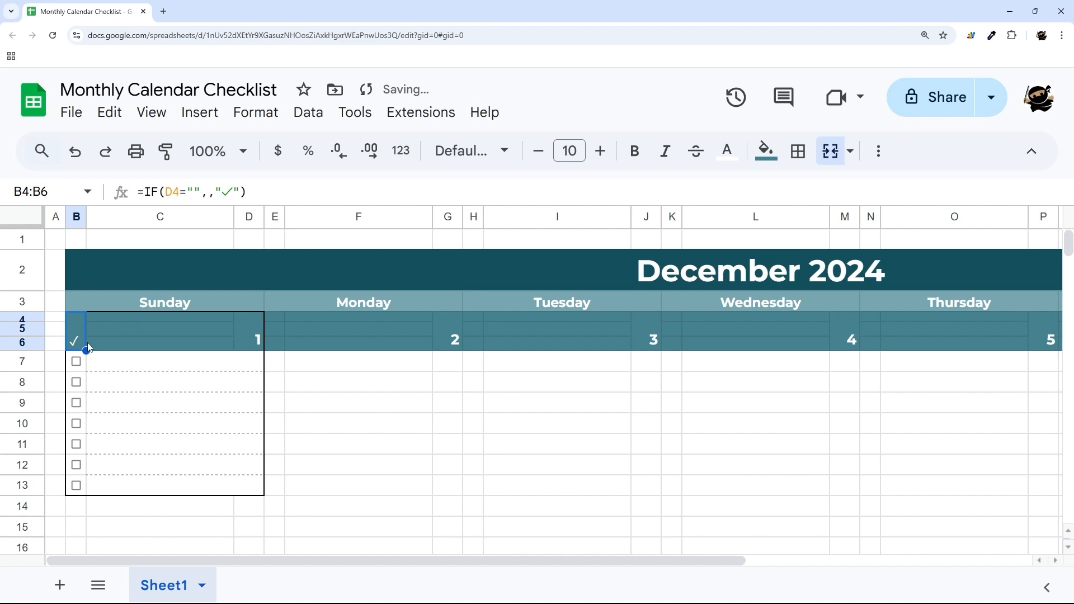
pyautogui.click(639, 159)
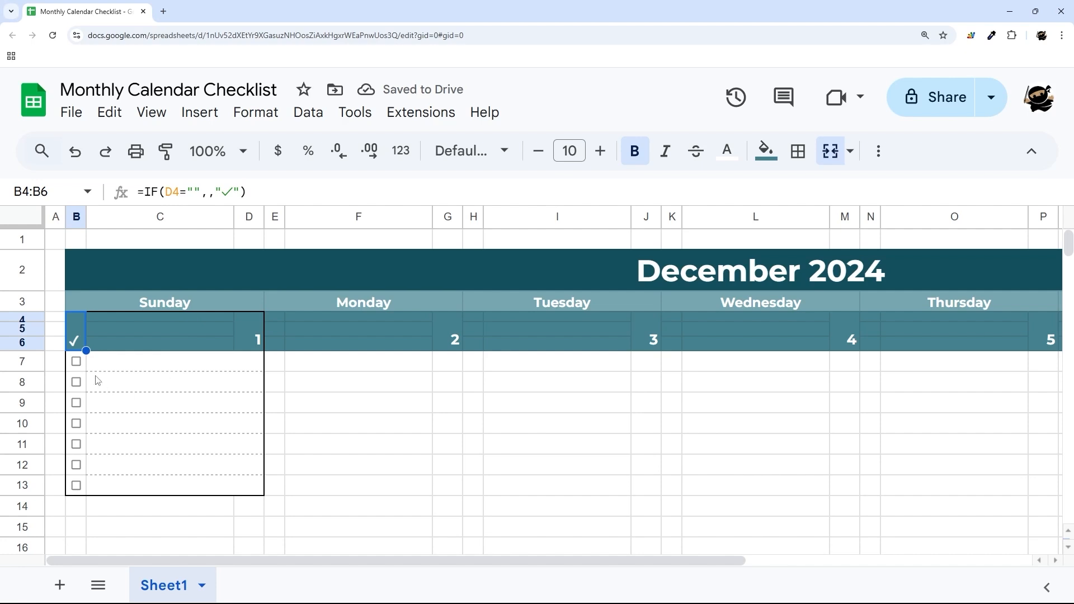
# Tick the first two Sunday checkboxes, B7 and B8.
pyautogui.click(76, 362)
pyautogui.click(76, 382)
pyautogui.click(144, 342)
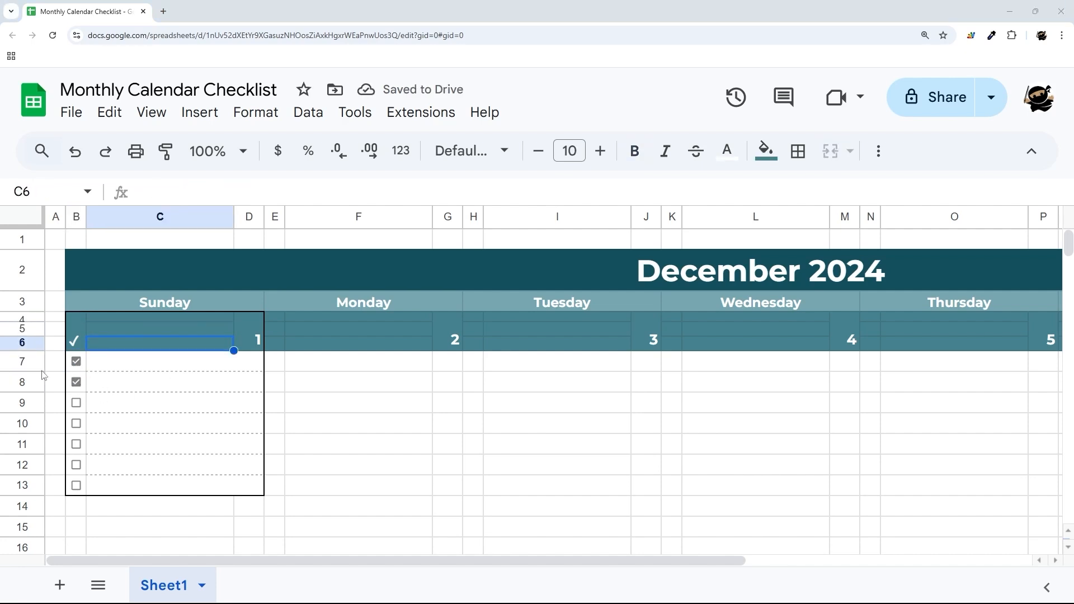
# Start the formula =IF(D4="",,sparkline({ in cell C5 of the Sunday date band.
pyautogui.click(147, 333)
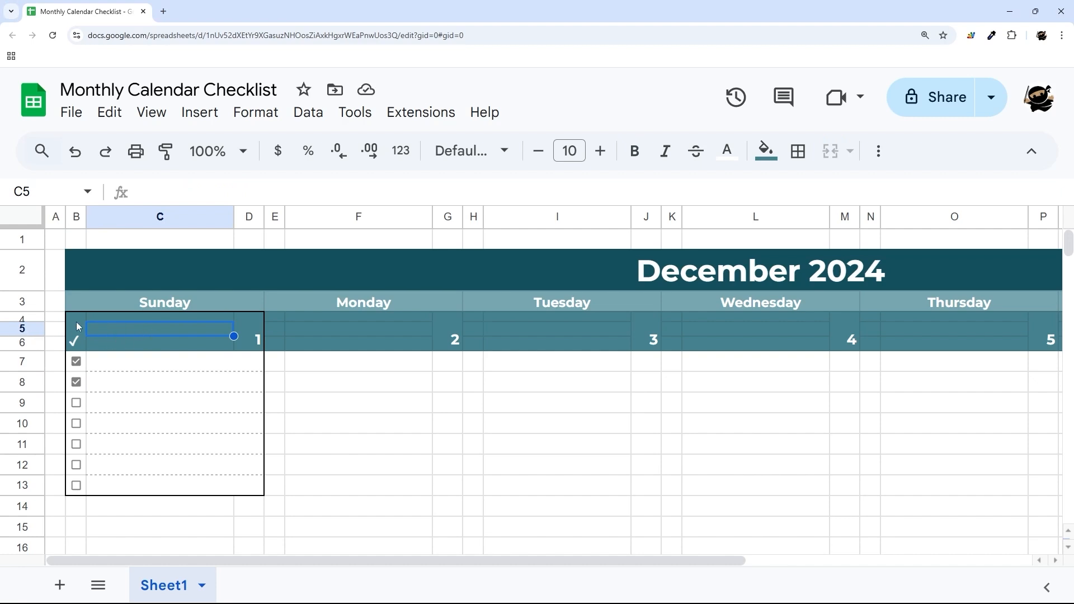
pyautogui.write('=')
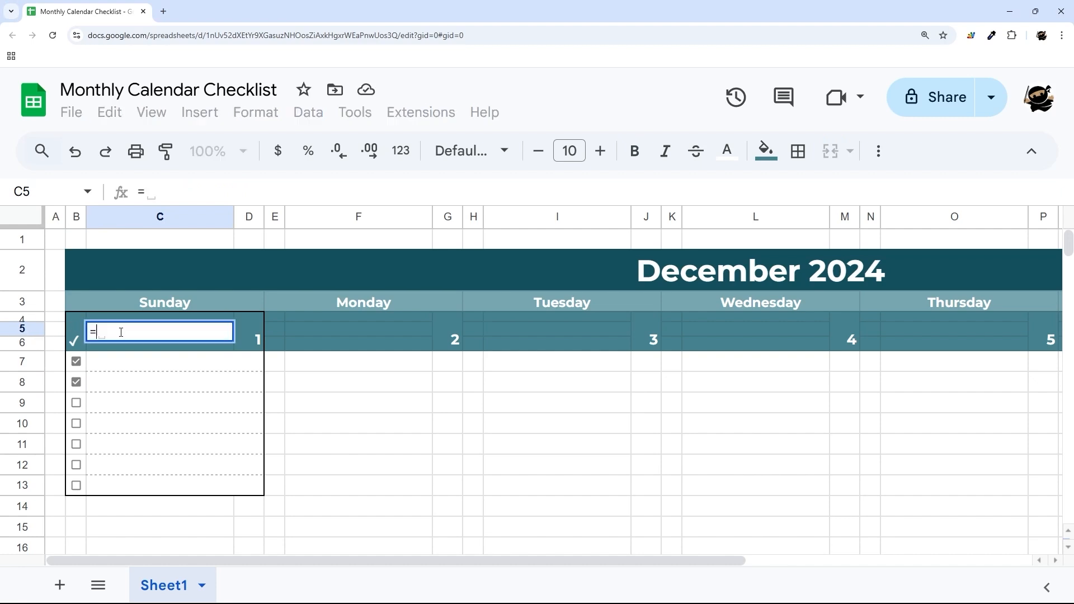
pyautogui.write('IF(D4=')
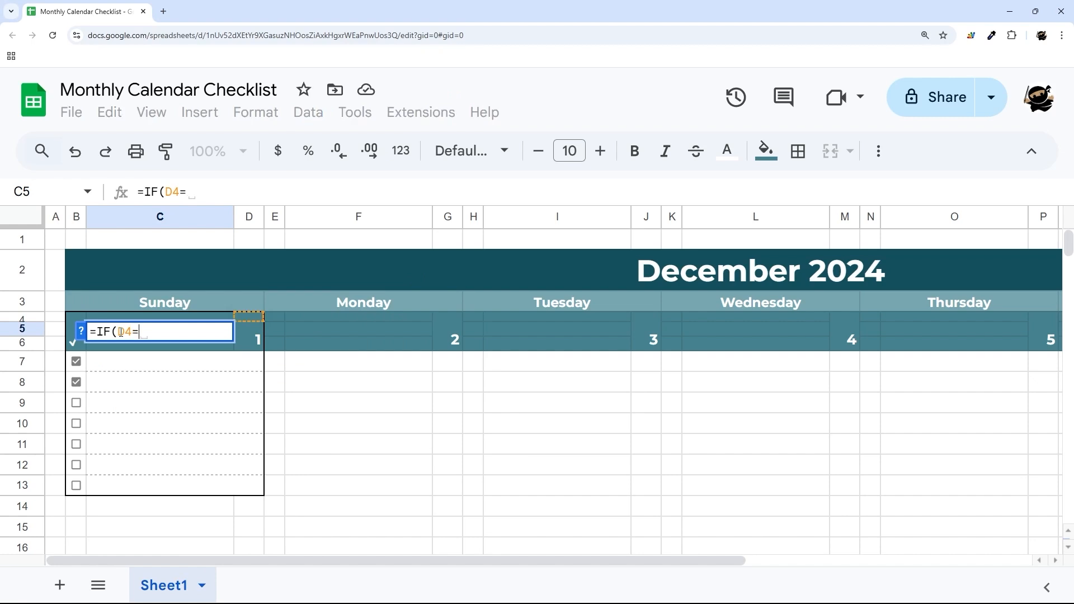
pyautogui.write('""')
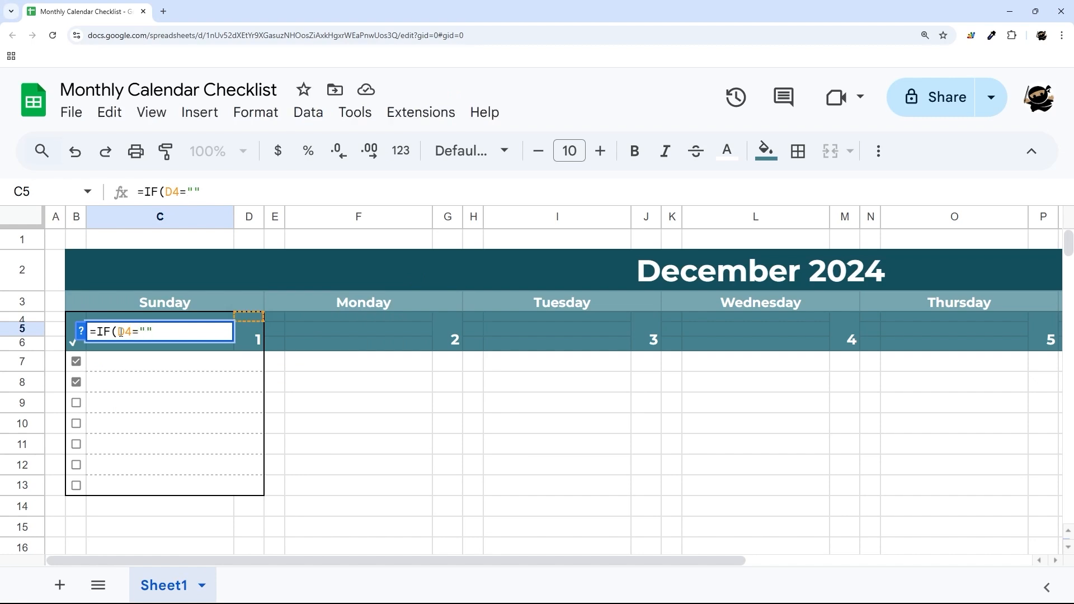
pyautogui.write(',,sparkli')
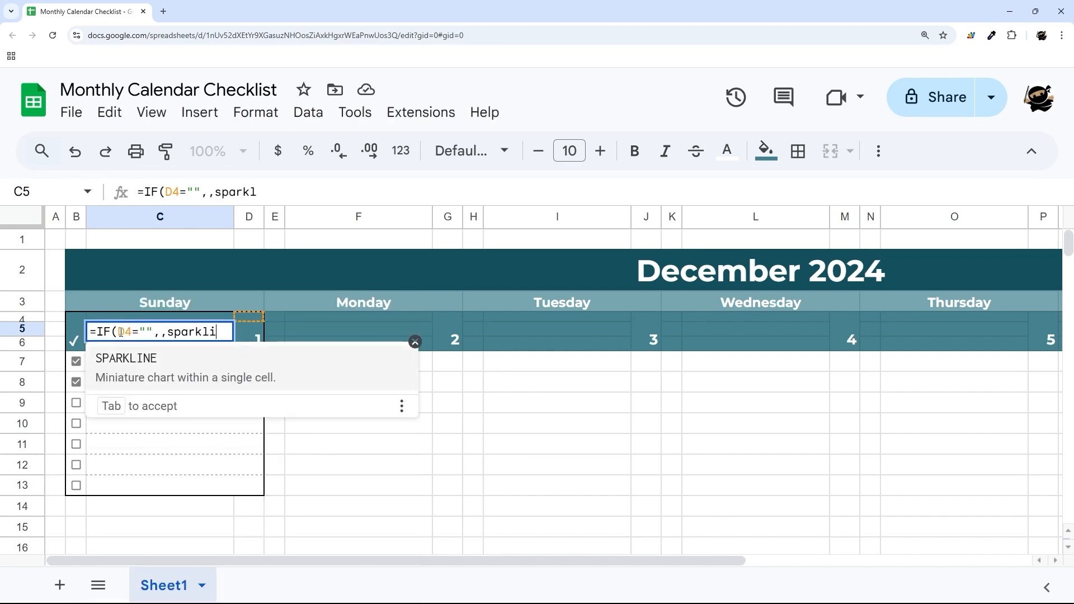
pyautogui.write('ne(')
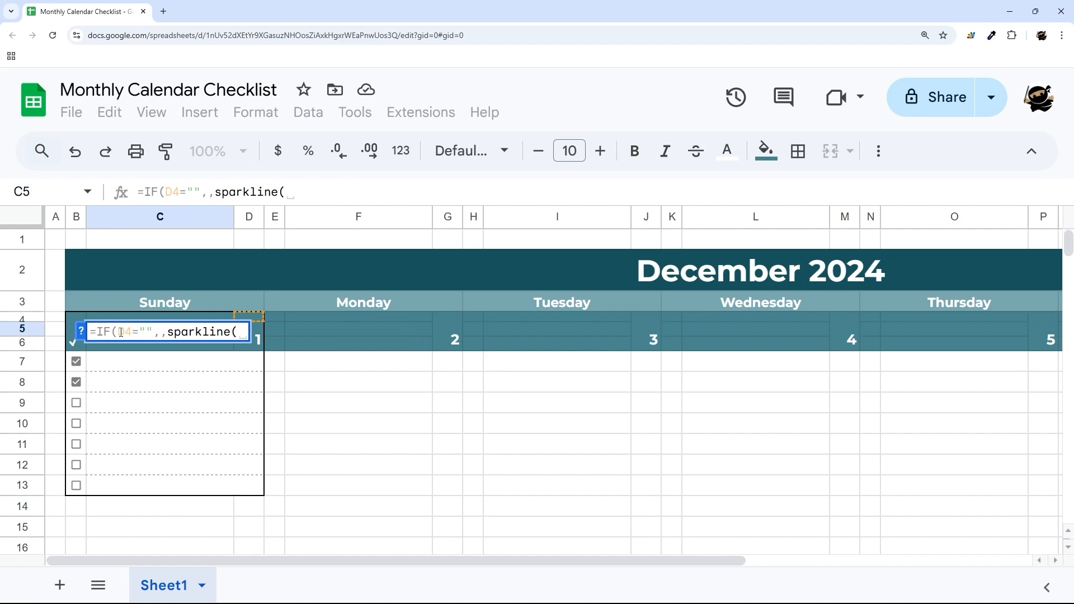
pyautogui.write('{}')
pyautogui.press('BackSpace')
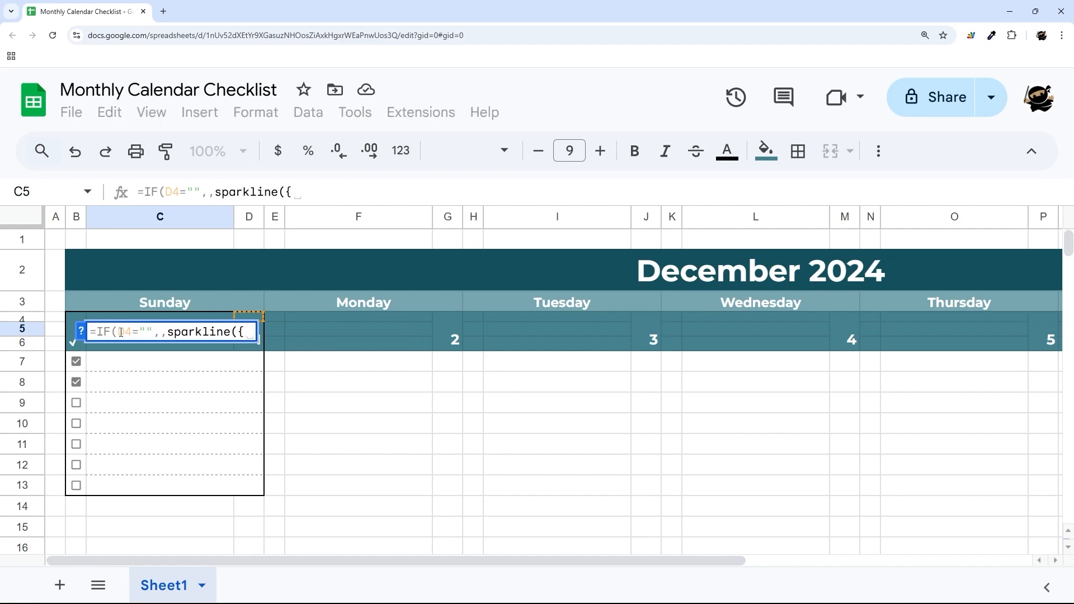
# Read the SPARKLINE function help for its syntax, sample usage and chart type options, and close the help.
pyautogui.click(84, 334)
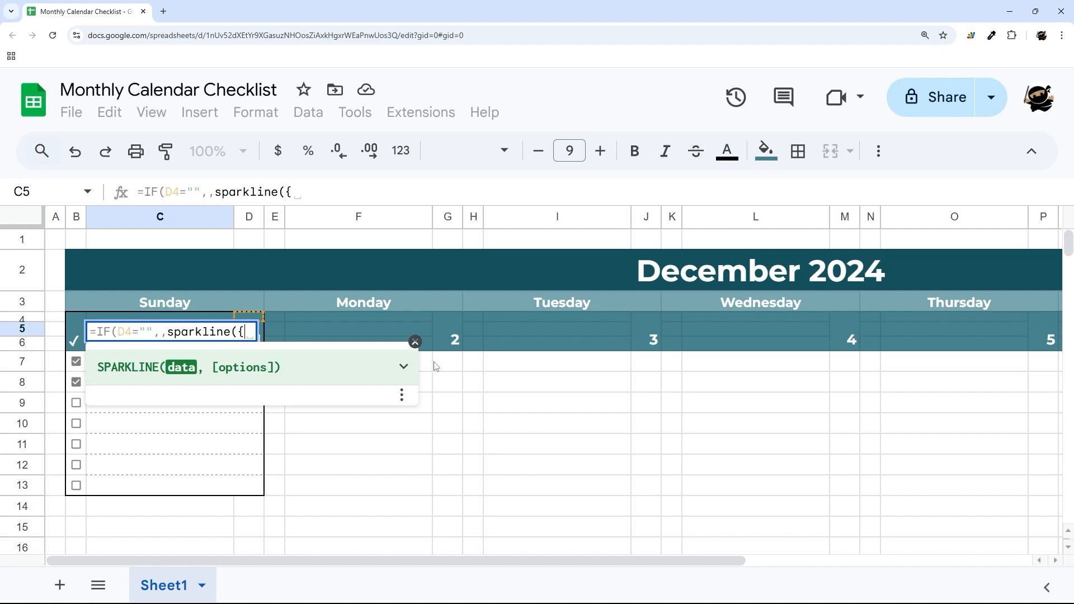
pyautogui.click(403, 366)
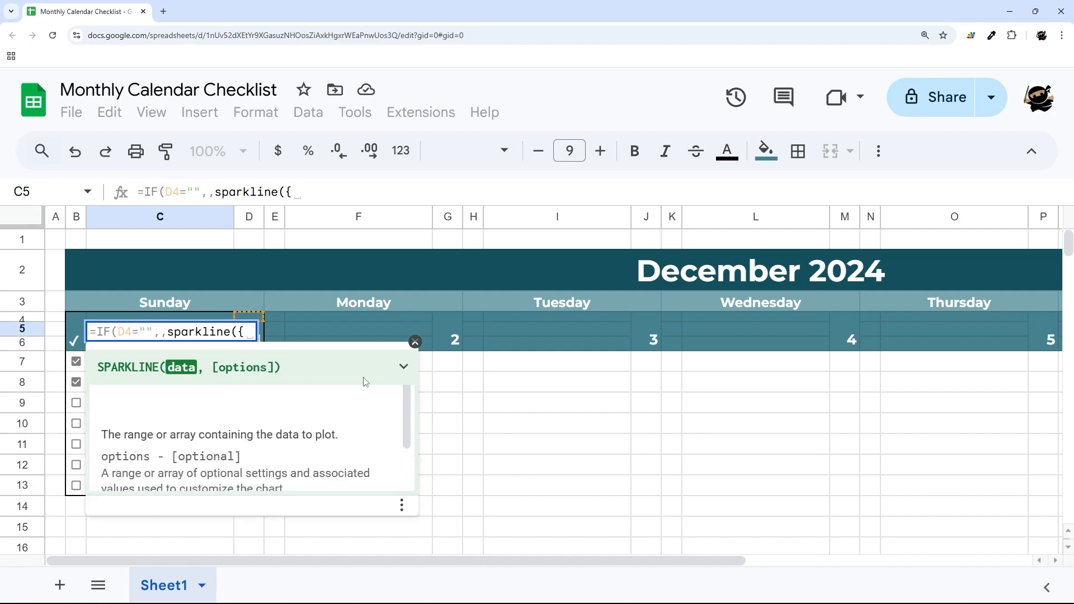
pyautogui.click(414, 341)
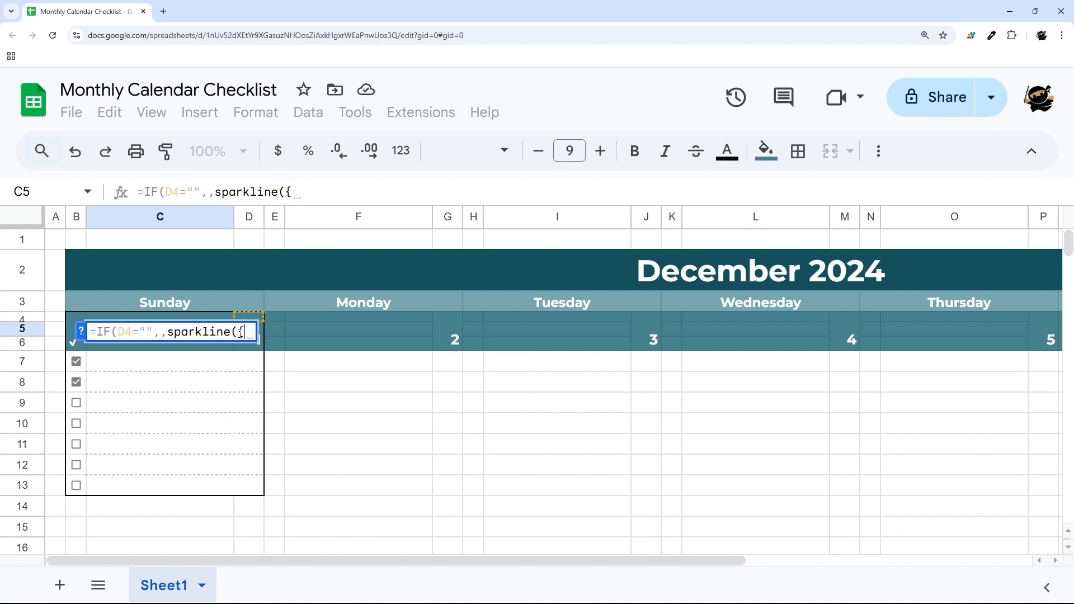
pyautogui.click(81, 331)
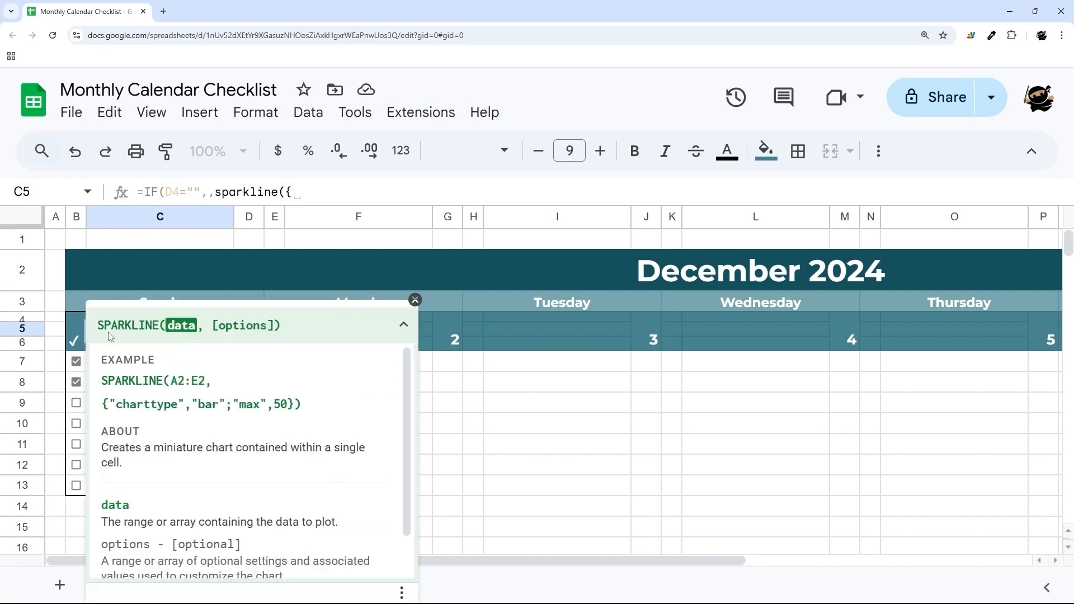
pyautogui.scroll(-1, 248, 386)
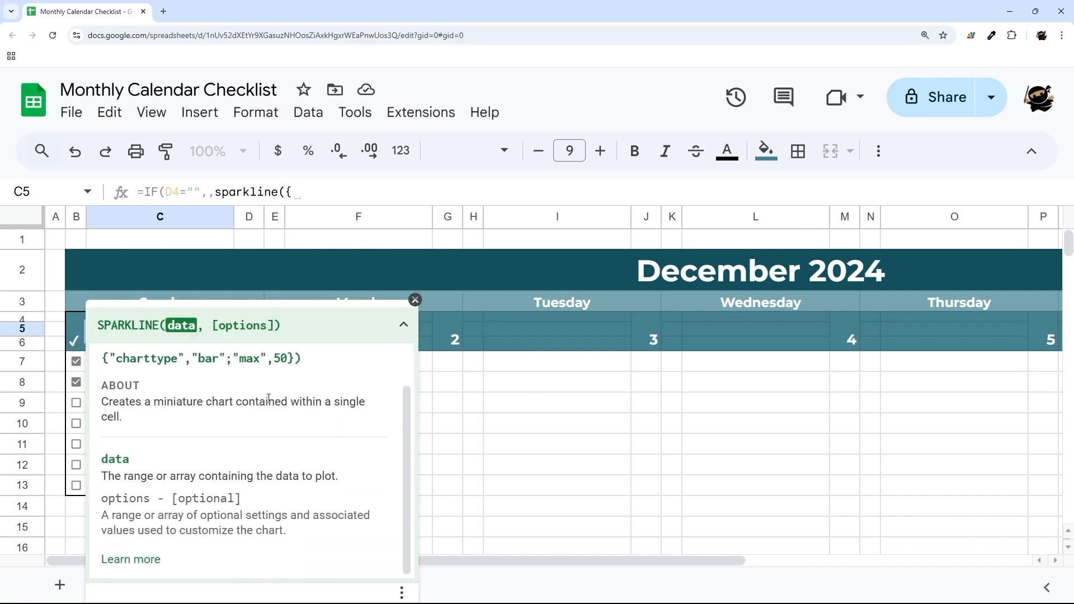
pyautogui.click(137, 560)
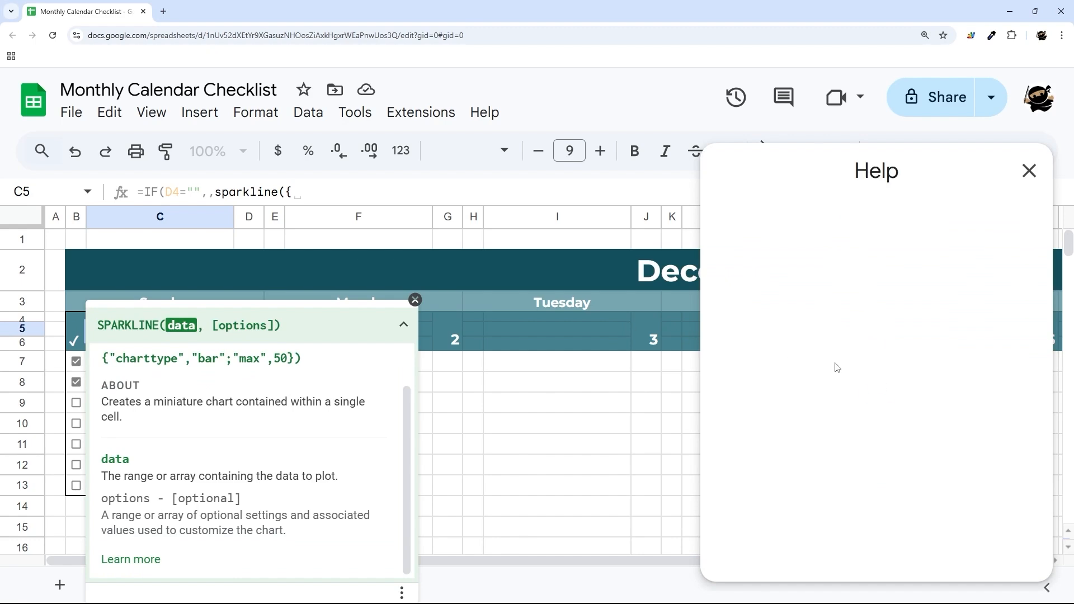
pyautogui.scroll(-3, 850, 381)
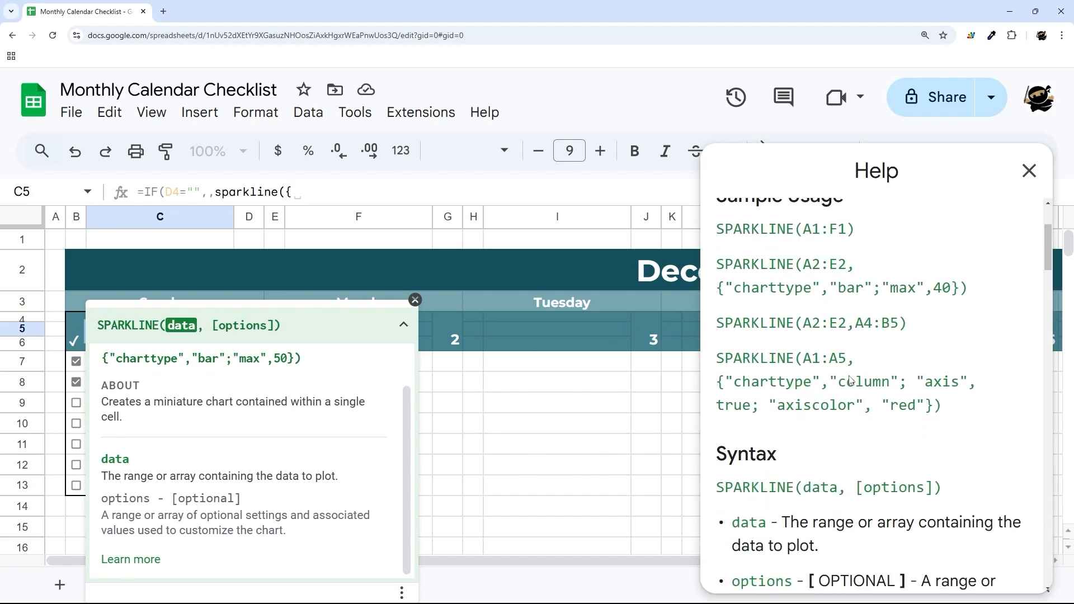
pyautogui.scroll(-10, 850, 380)
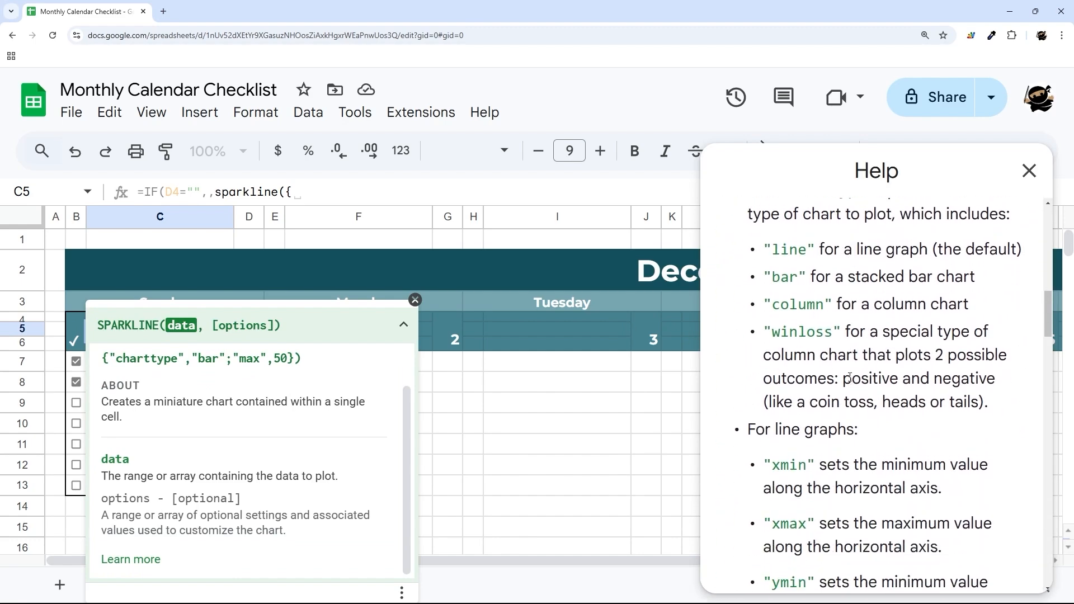
pyautogui.scroll(8, 850, 377)
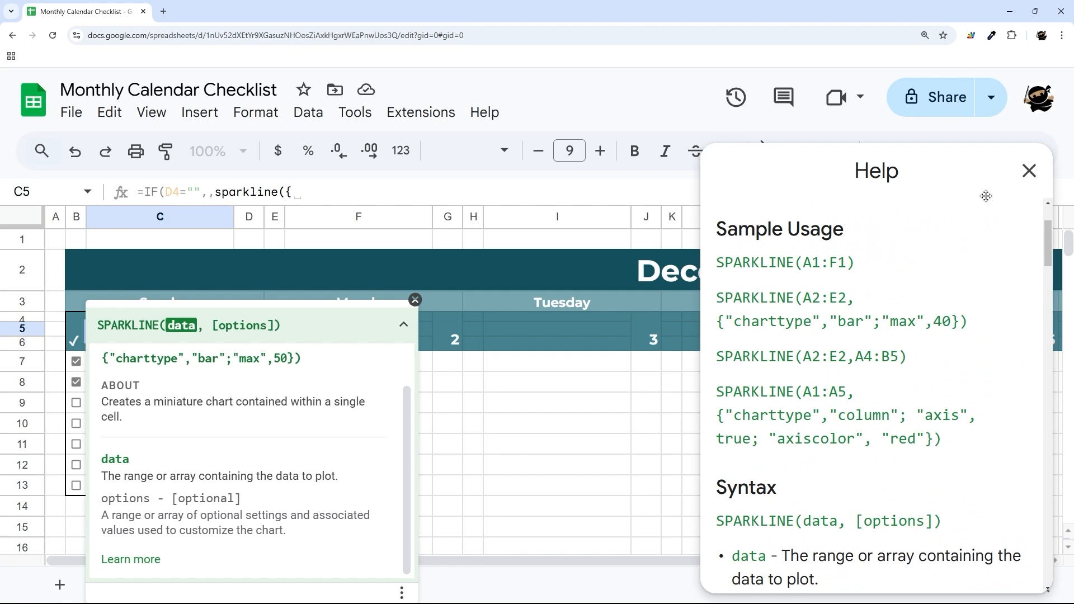
pyautogui.click(1028, 171)
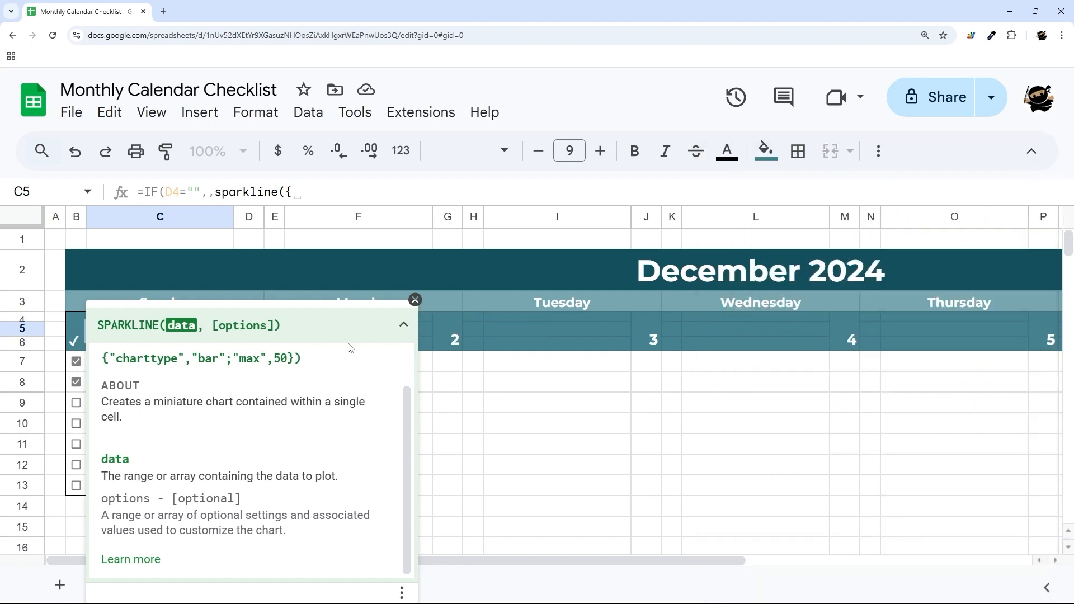
pyautogui.click(413, 300)
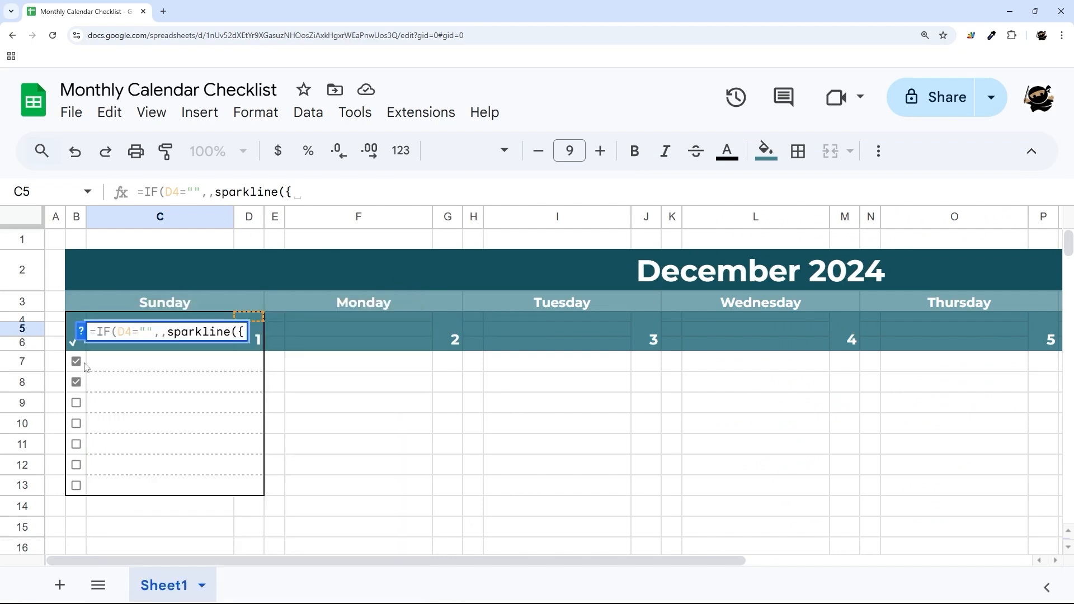
# Continue the C5 formula with countif(B7:B13,true), as the first sparkline data value.
pyautogui.click(305, 186)
pyautogui.write('countif')
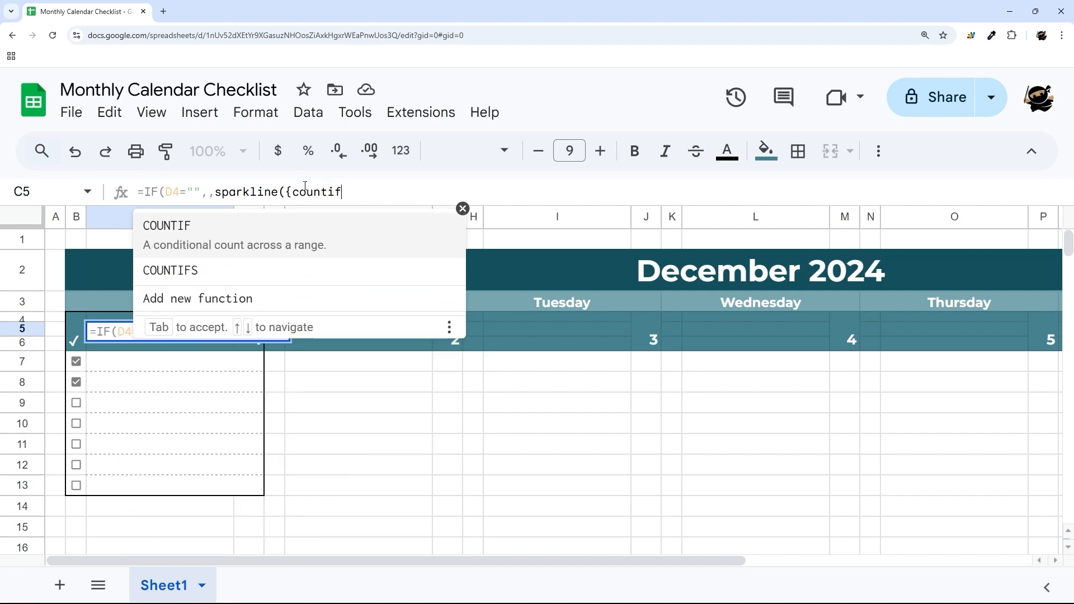
pyautogui.write('(')
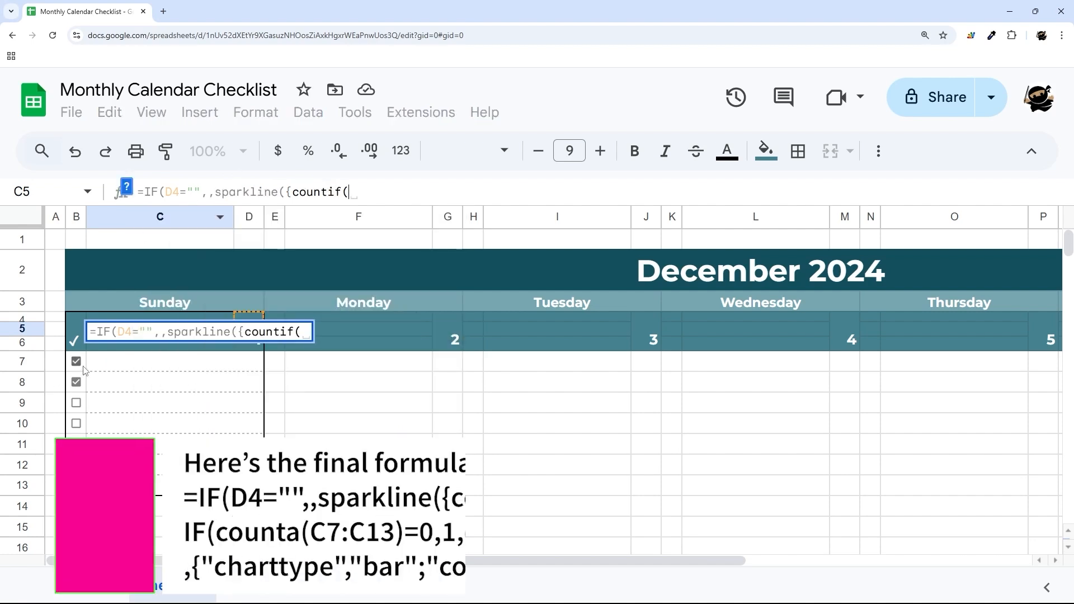
pyautogui.moveTo(76, 361); pyautogui.dragTo(76, 485)
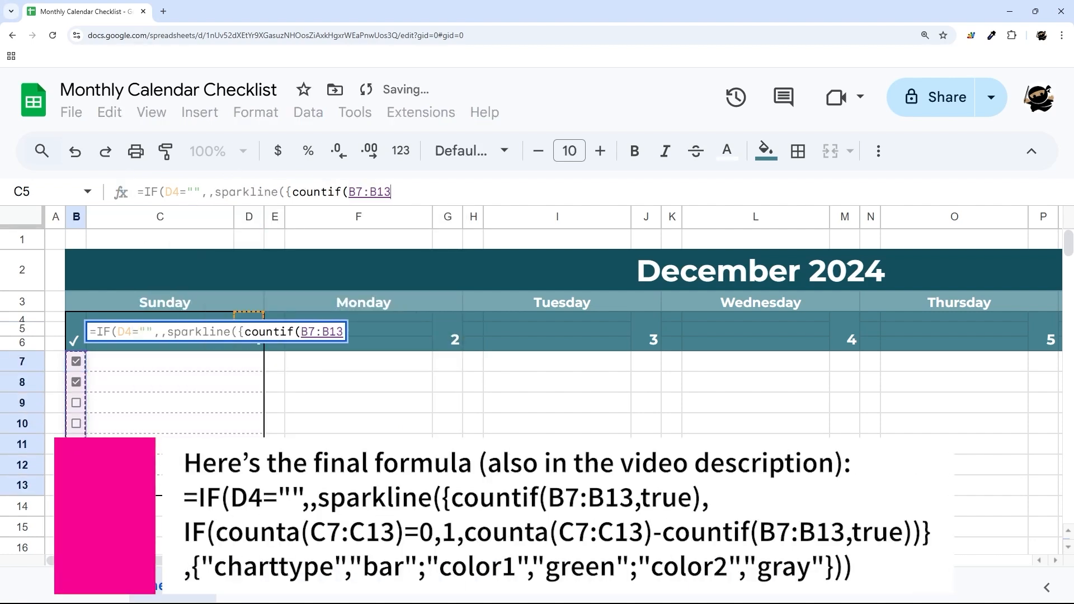
pyautogui.write(',true)')
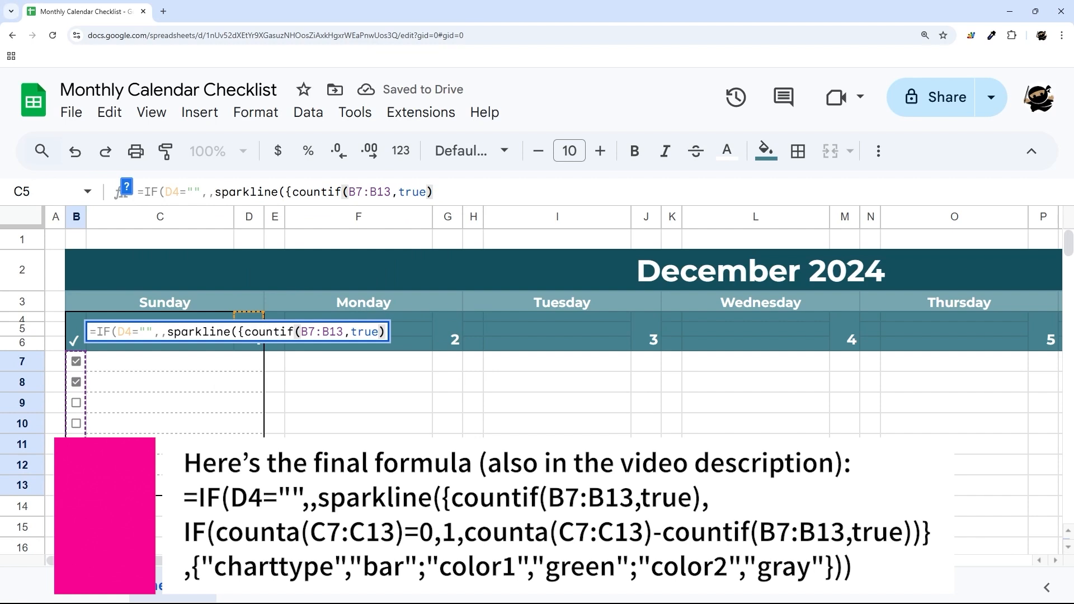
pyautogui.write(',')
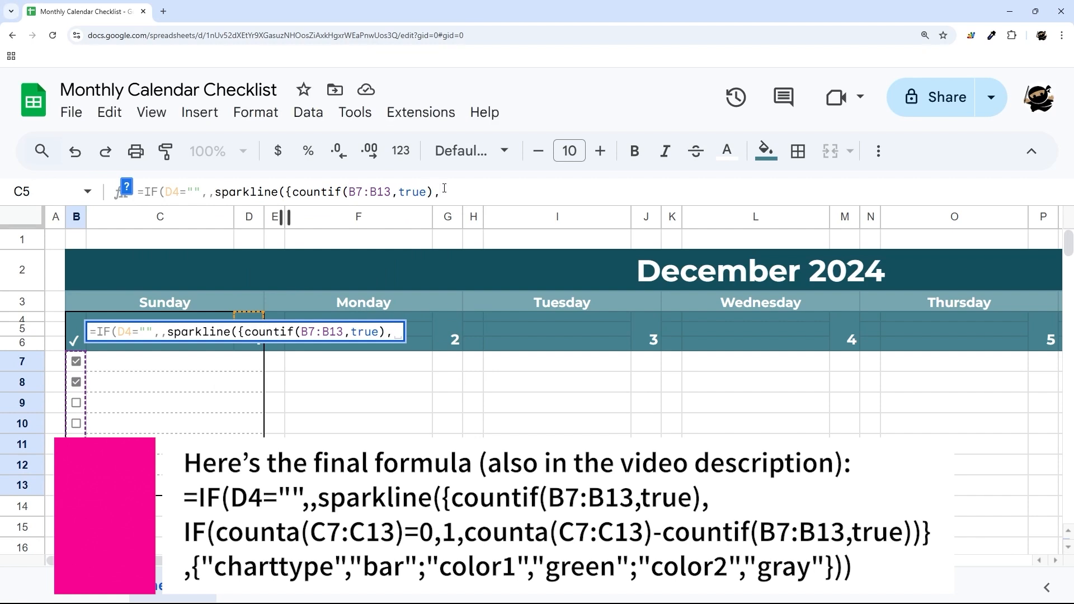
# Add countif(B7:B13,false) as the second sparkline data value in the C5 formula and close the data array with }.
pyautogui.write('countifs')
pyautogui.press('BackSpace')
pyautogui.write('(')
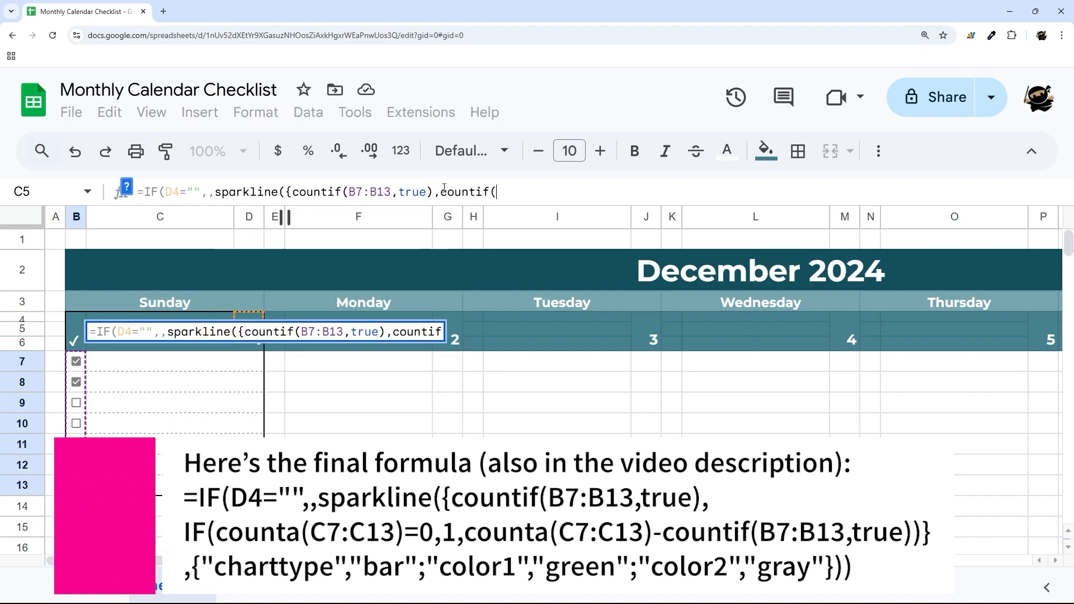
pyautogui.moveTo(88, 368); pyautogui.dragTo(79, 484)
pyautogui.write(',false)},{"charttpye')
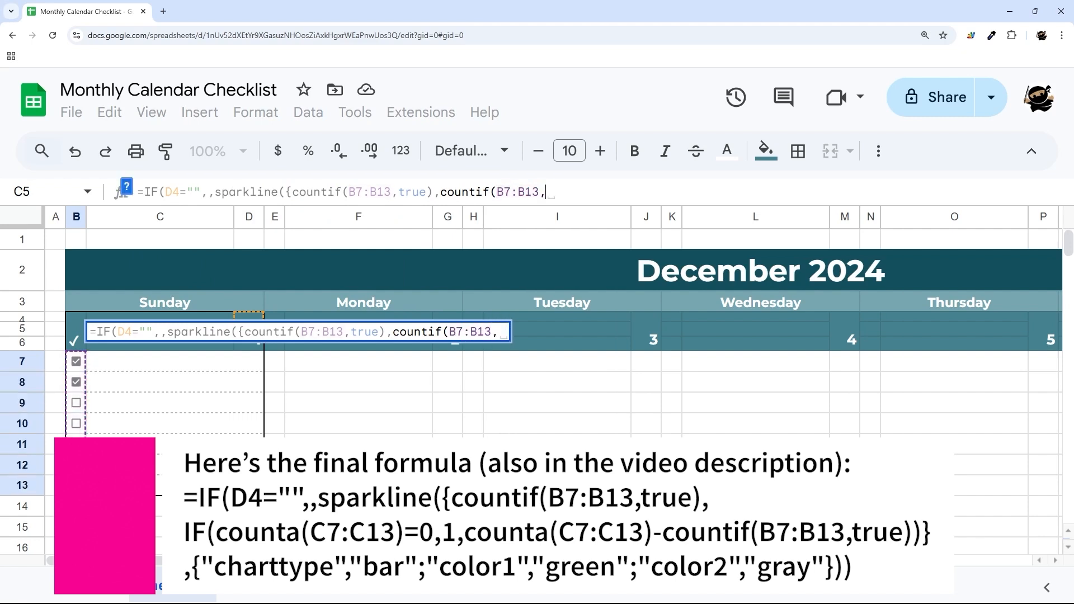
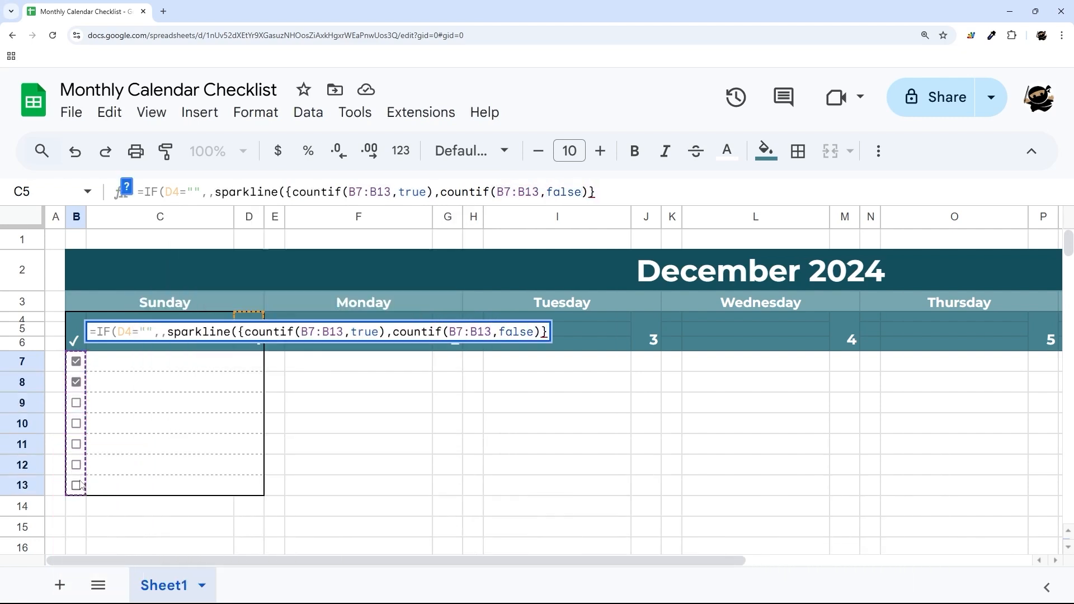
# Add the sparkline options array setting "charttype" to bar in the C5 formula and enter the formula.
pyautogui.write(',')
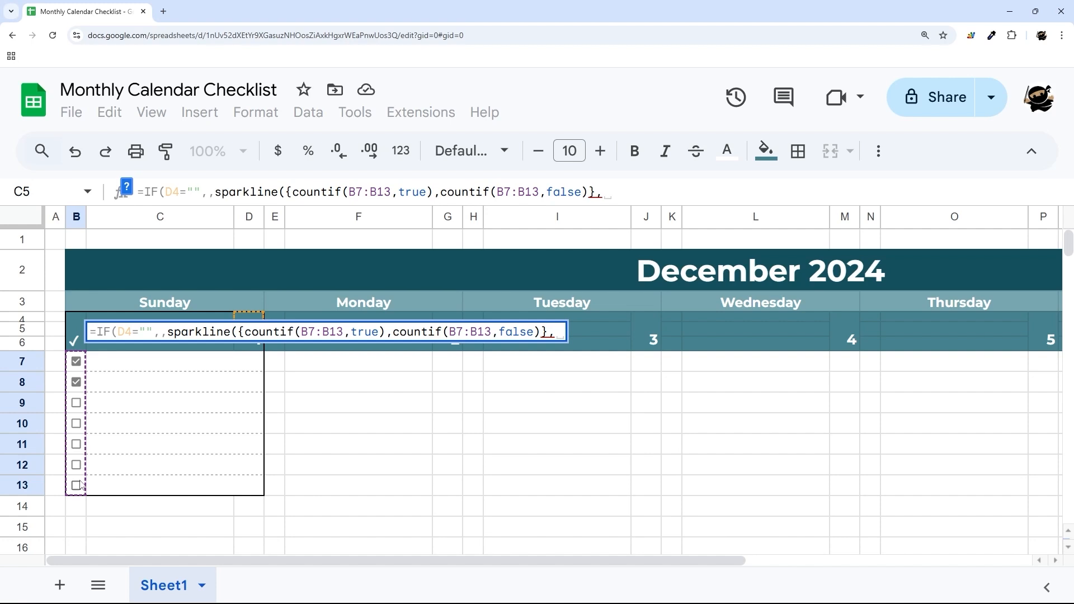
pyautogui.write('{}')
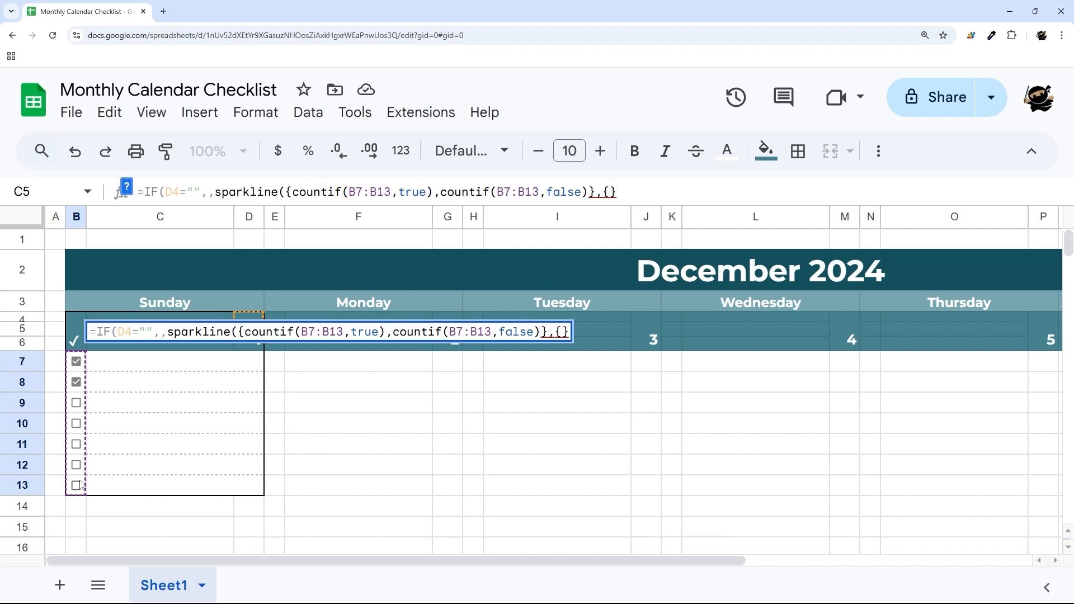
pyautogui.write('"charttpye')
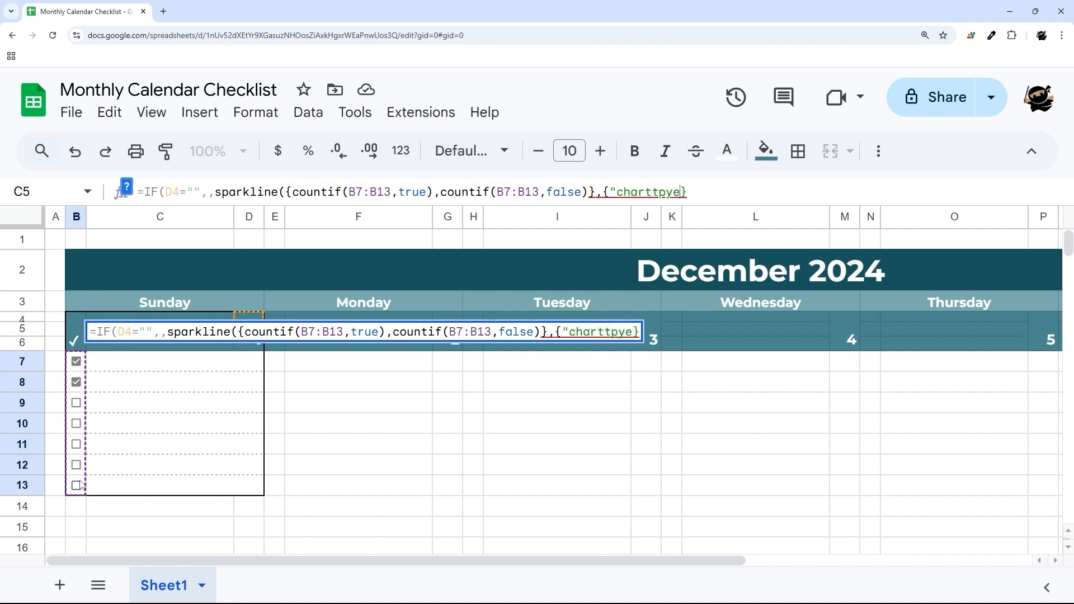
pyautogui.press('BackSpace')
pyautogui.press('BackSpace')
pyautogui.press('BackSpace')
pyautogui.write('ype",')
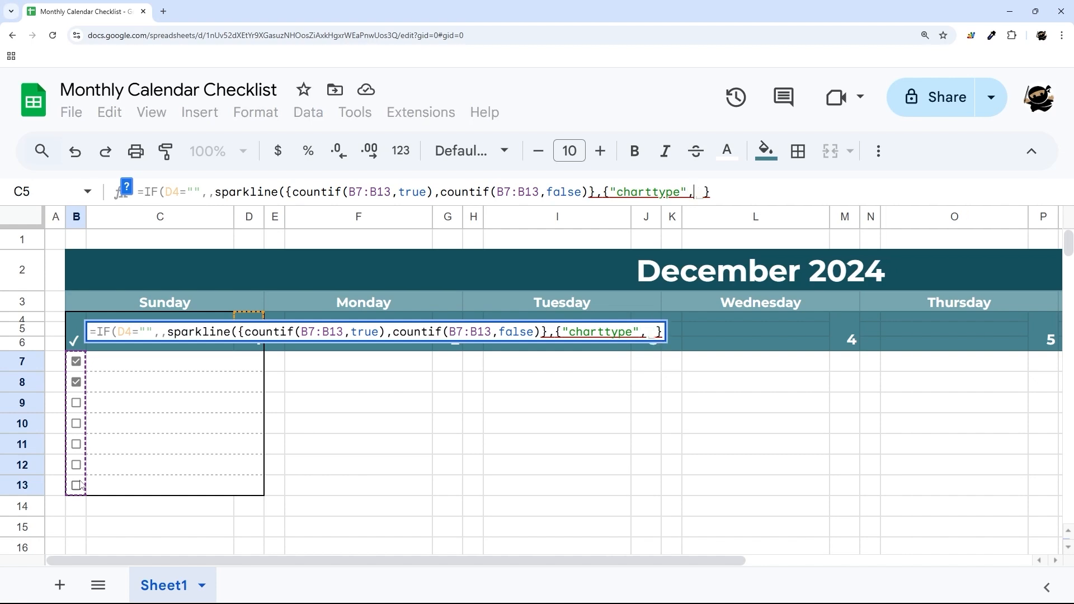
pyautogui.press('BackSpace')
pyautogui.write('"bar}')
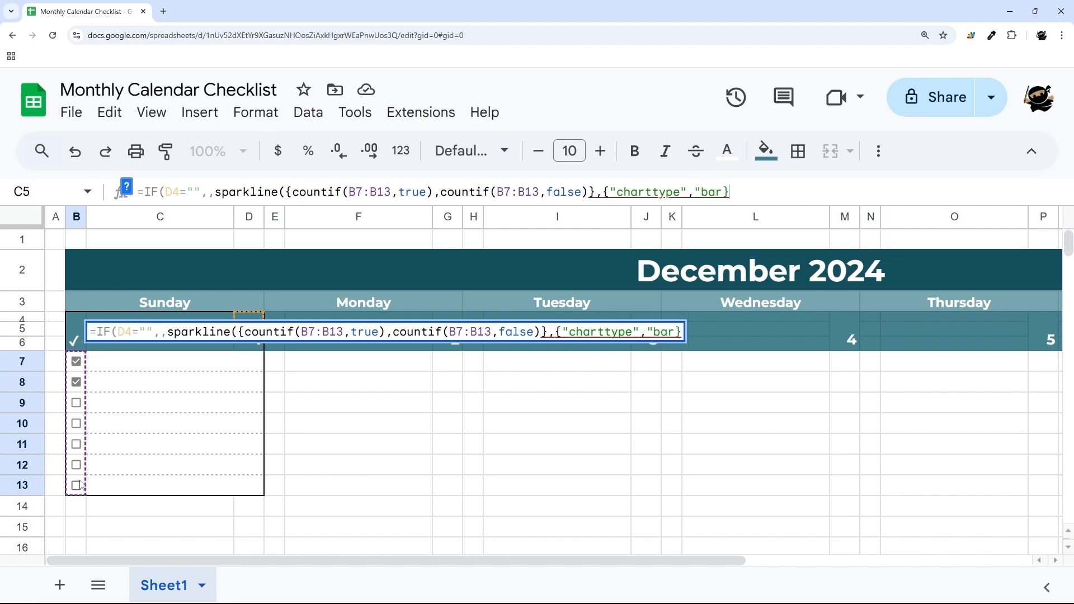
pyautogui.write(')')
pyautogui.press('BackSpace')
pyautogui.click(439, 192)
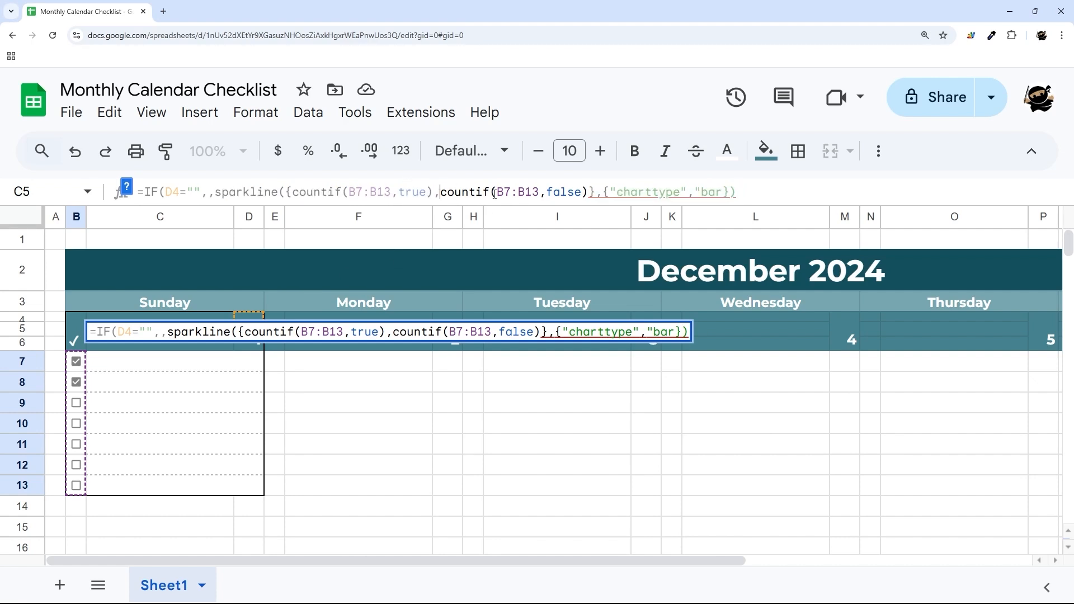
pyautogui.press('Return')
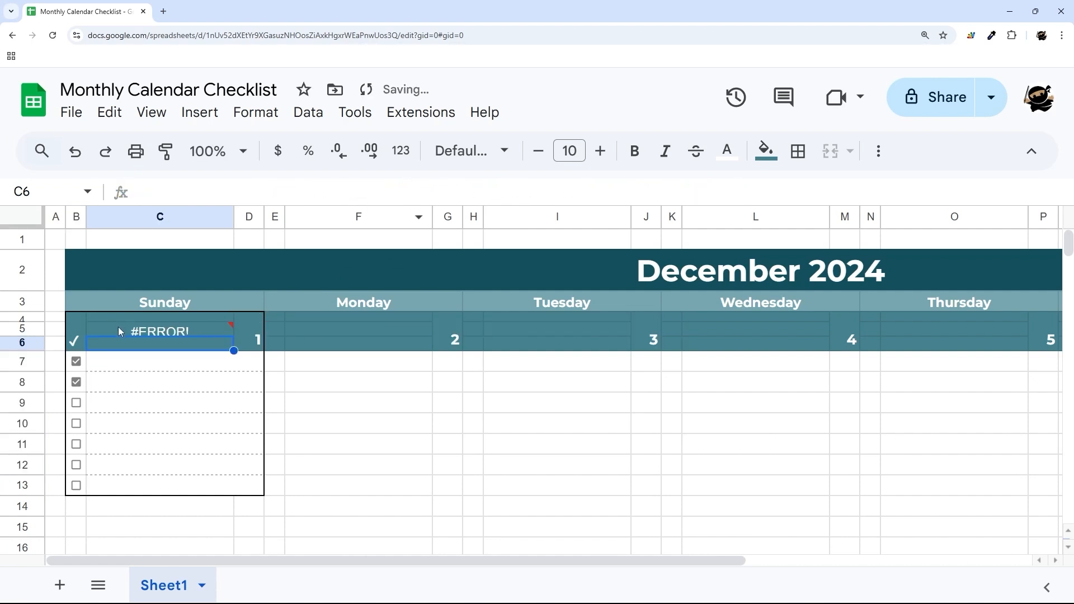
# Correct the end of the C5 sparkline formula so the options array reads {"charttype","bar"} followed by two closing parentheses, and enter it.
pyautogui.doubleClick(150, 331)
pyautogui.press('BackSpace')
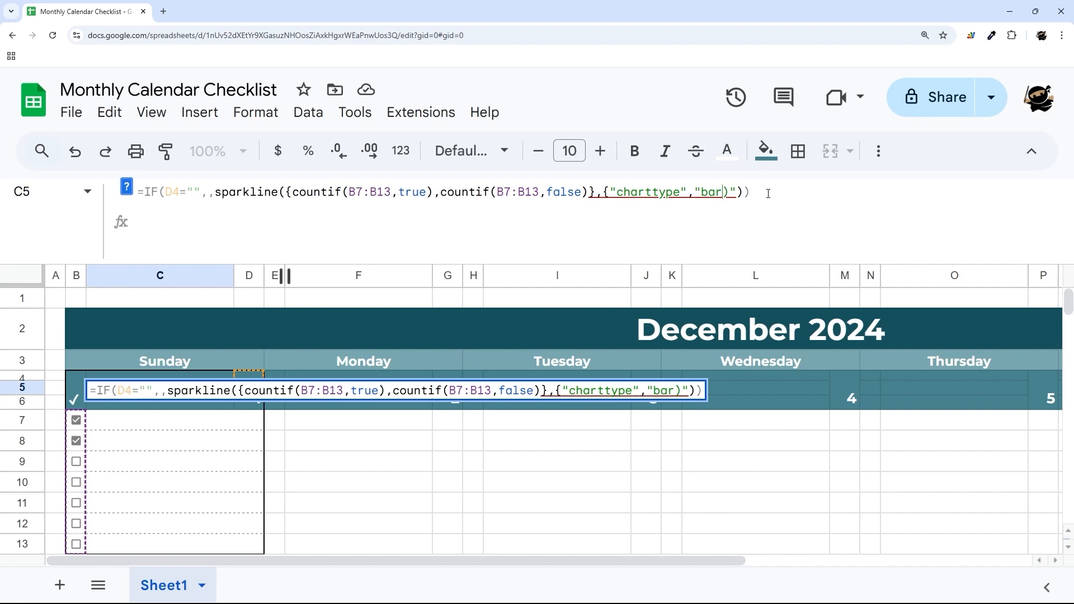
pyautogui.press('Delete')
pyautogui.write('})')
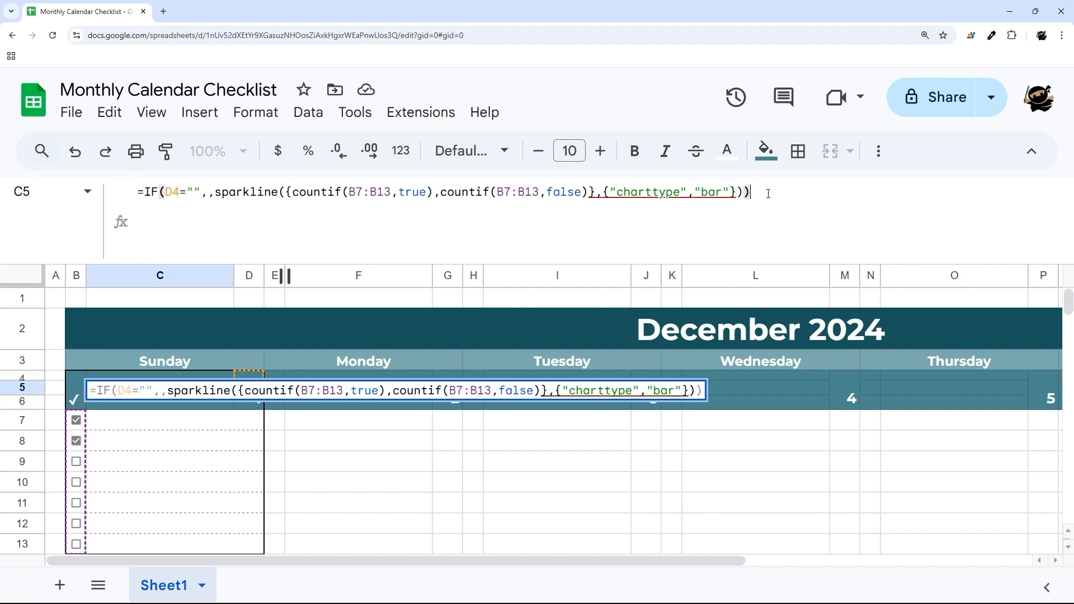
pyautogui.press('Return')
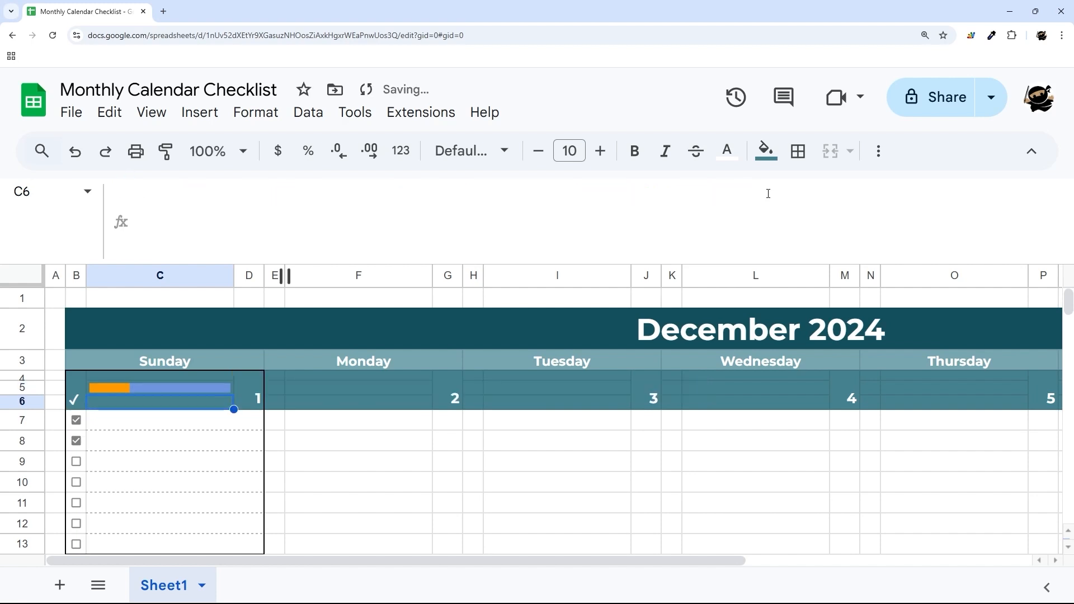
pyautogui.click(139, 388)
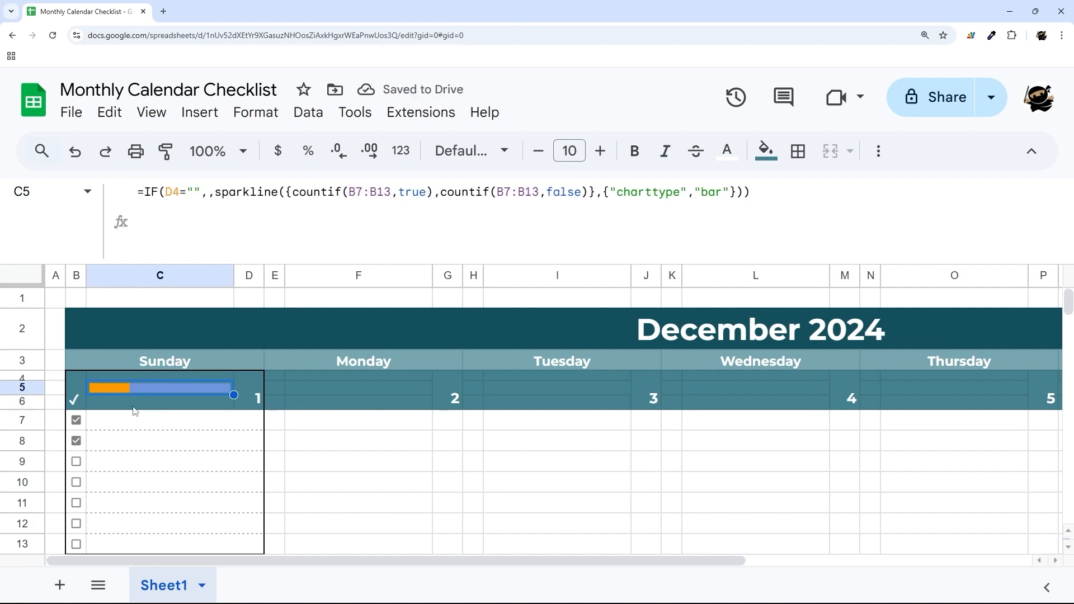
# Test the C5 progress bar by ticking the checkboxes in B9:B12 and unticking them again.
pyautogui.click(76, 462)
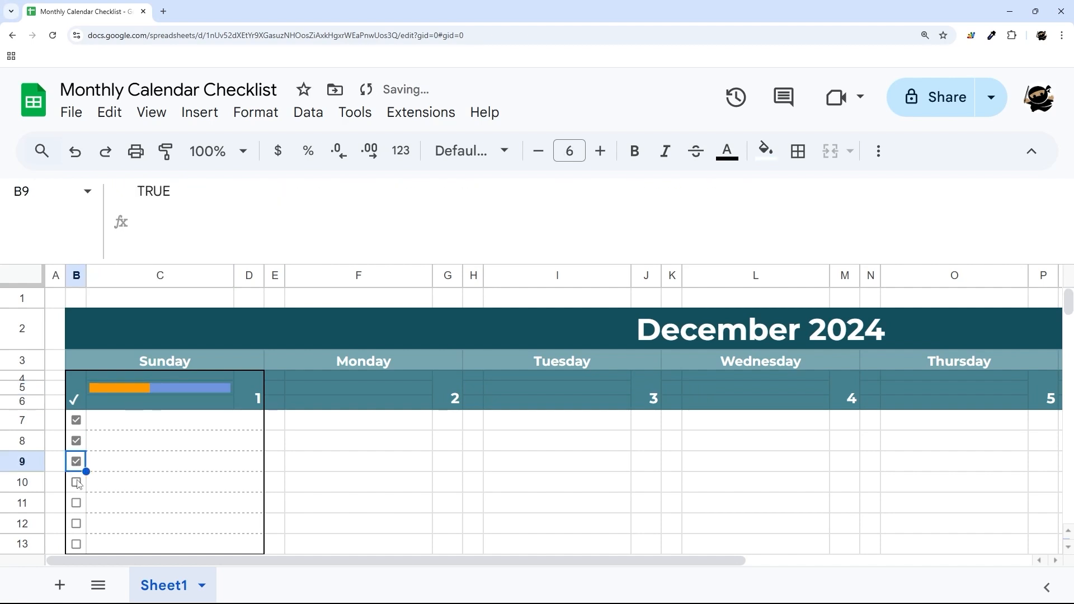
pyautogui.click(76, 482)
pyautogui.click(76, 502)
pyautogui.click(76, 523)
pyautogui.scroll(-1, 87, 477)
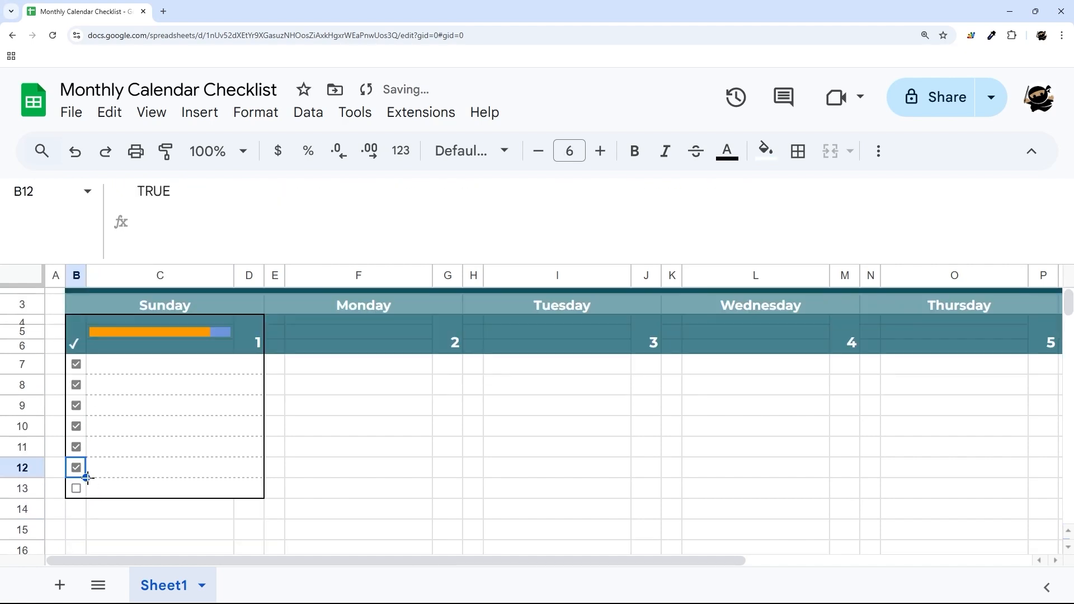
pyautogui.click(83, 484)
pyautogui.click(76, 467)
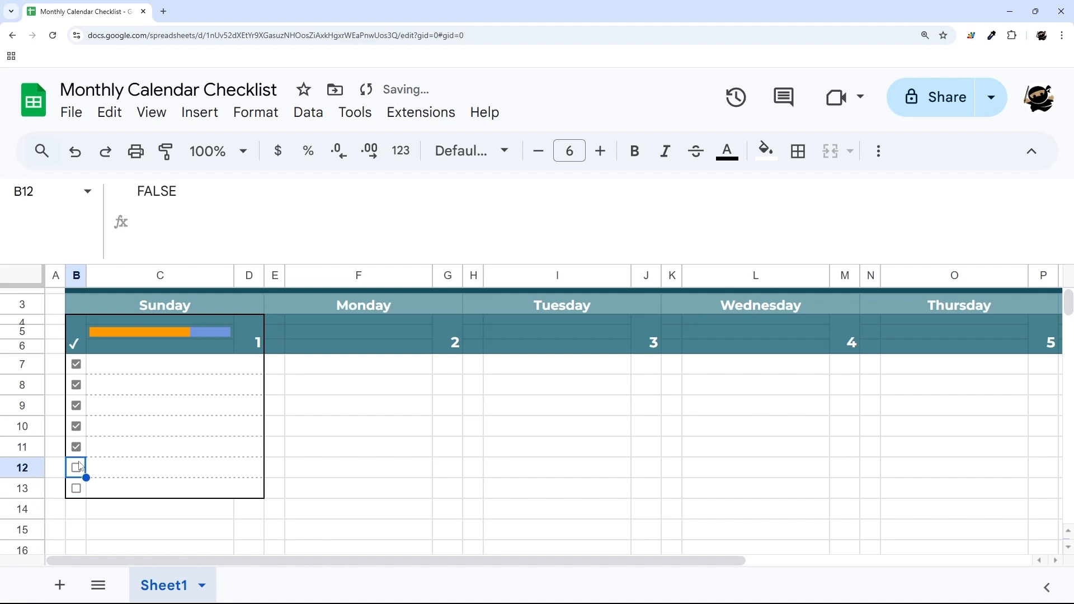
pyautogui.click(76, 447)
pyautogui.click(76, 426)
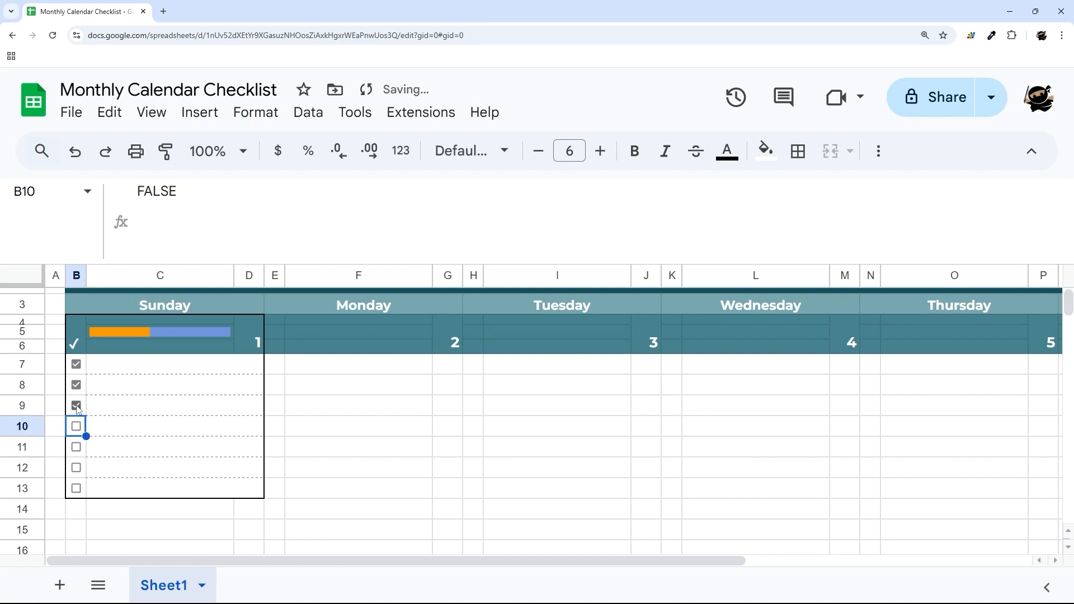
pyautogui.click(76, 405)
pyautogui.scroll(1, 172, 403)
# Add the option "color1","green" after a semicolon in the options array of the C5 sparkline formula.
pyautogui.click(170, 392)
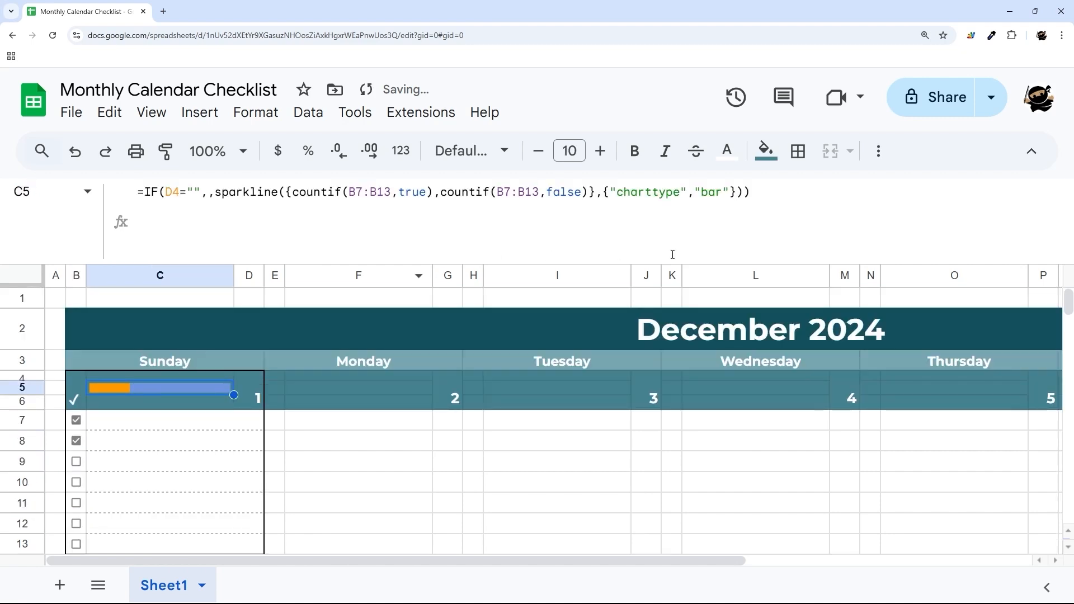
pyautogui.click(730, 192)
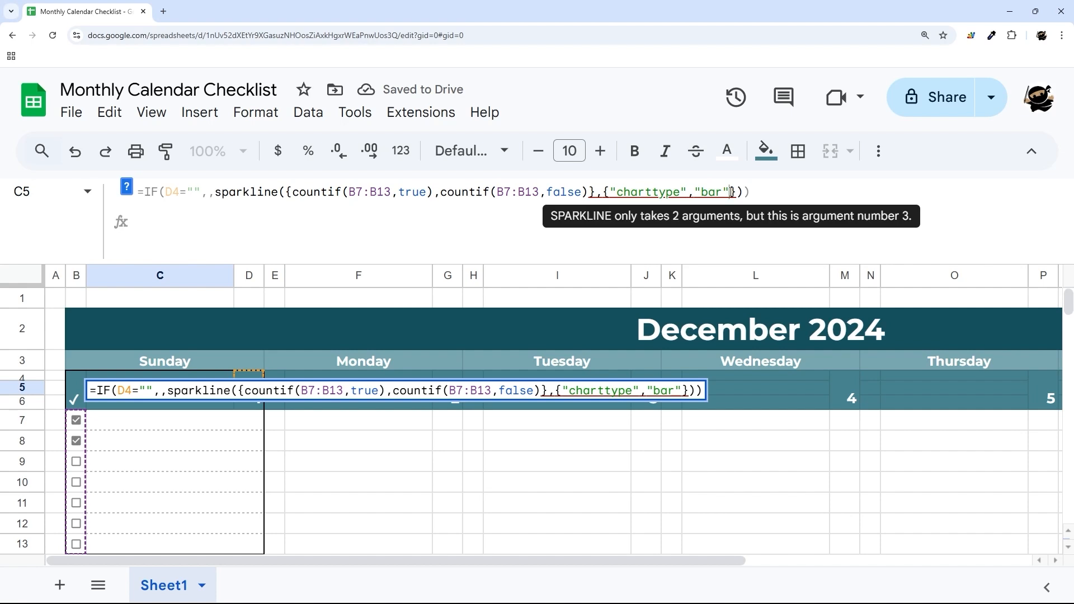
pyautogui.write(';"colo')
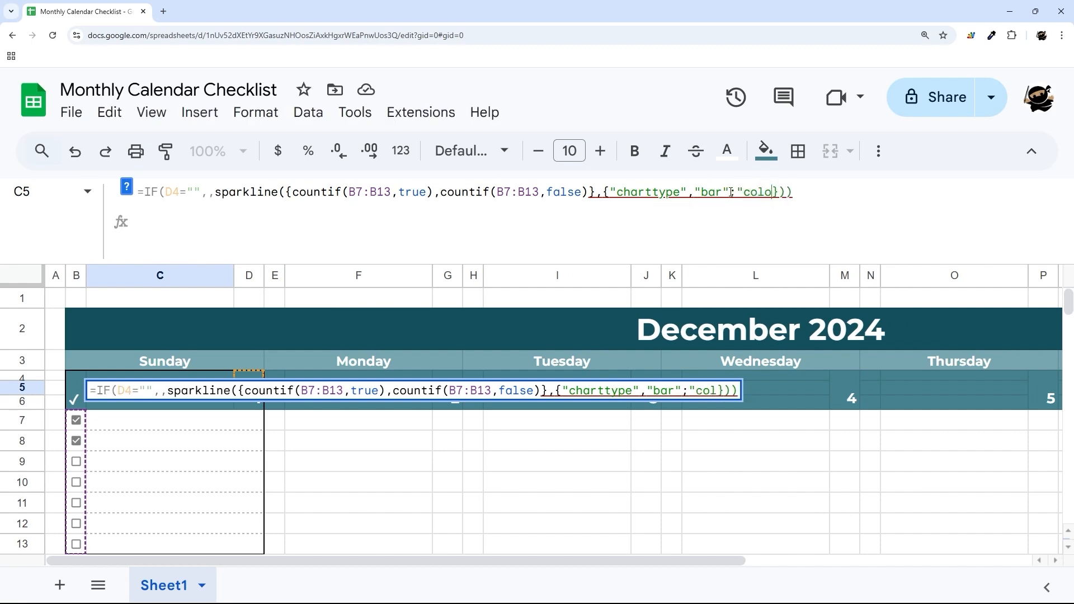
pyautogui.write('r1')
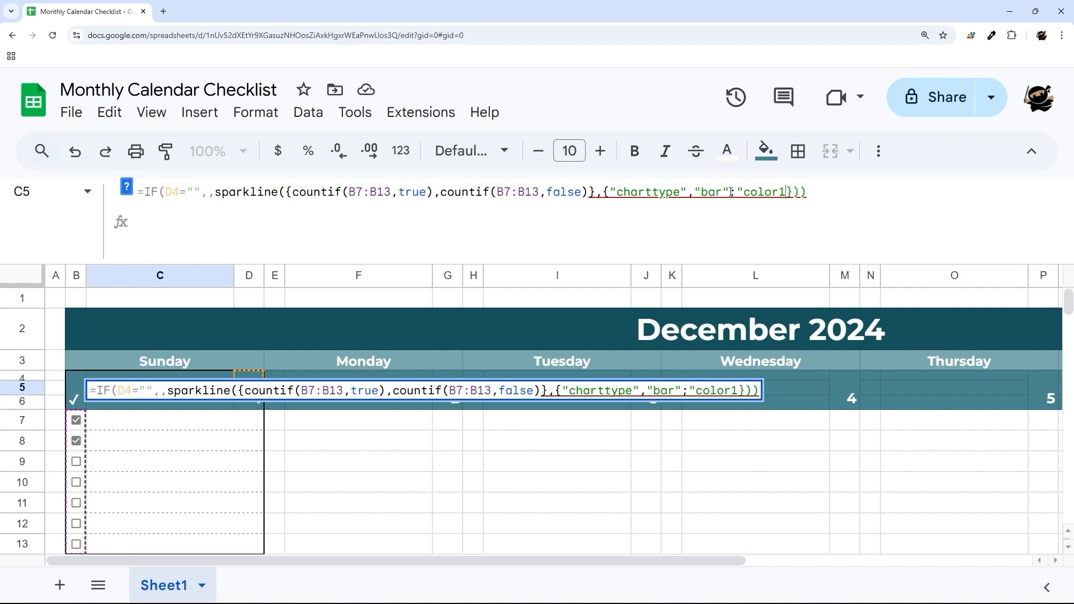
pyautogui.write('","')
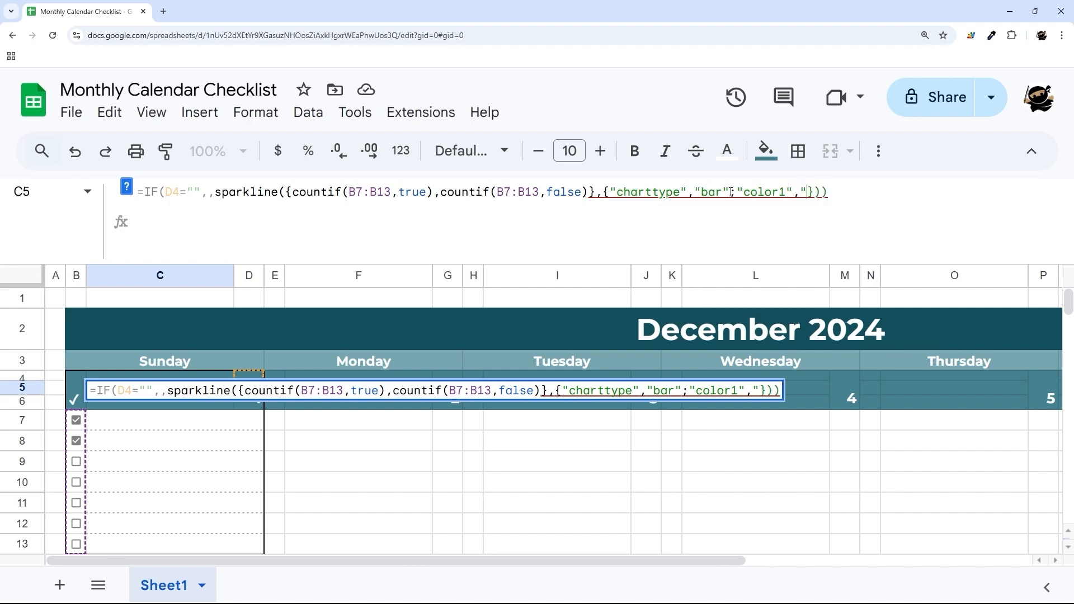
pyautogui.write('green"')
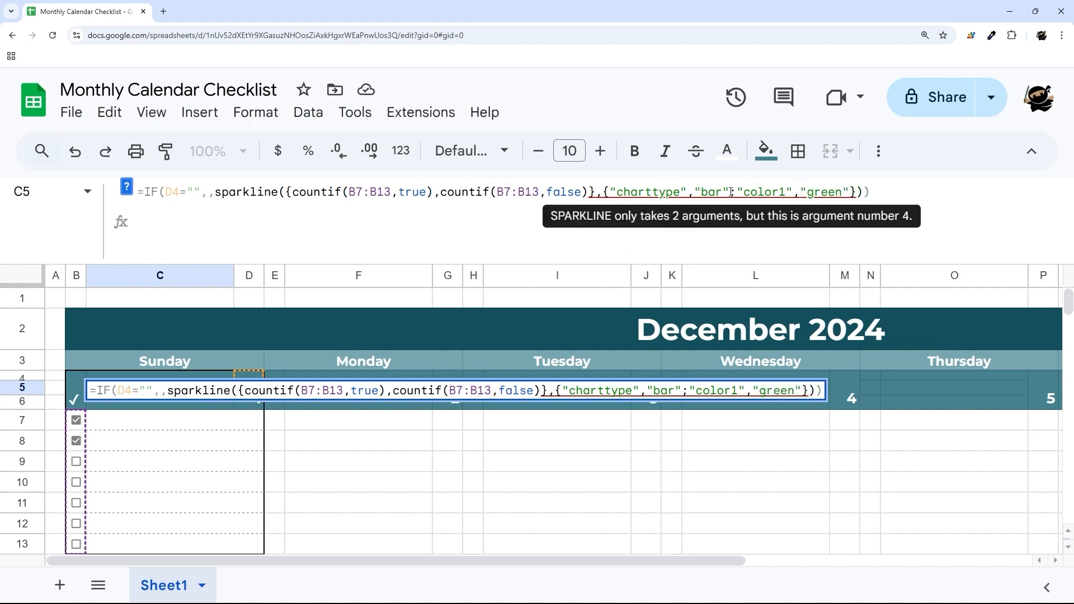
# Add the option "color2","gray" to the C5 sparkline options array and enter the formula.
pyautogui.write(';"color2"')
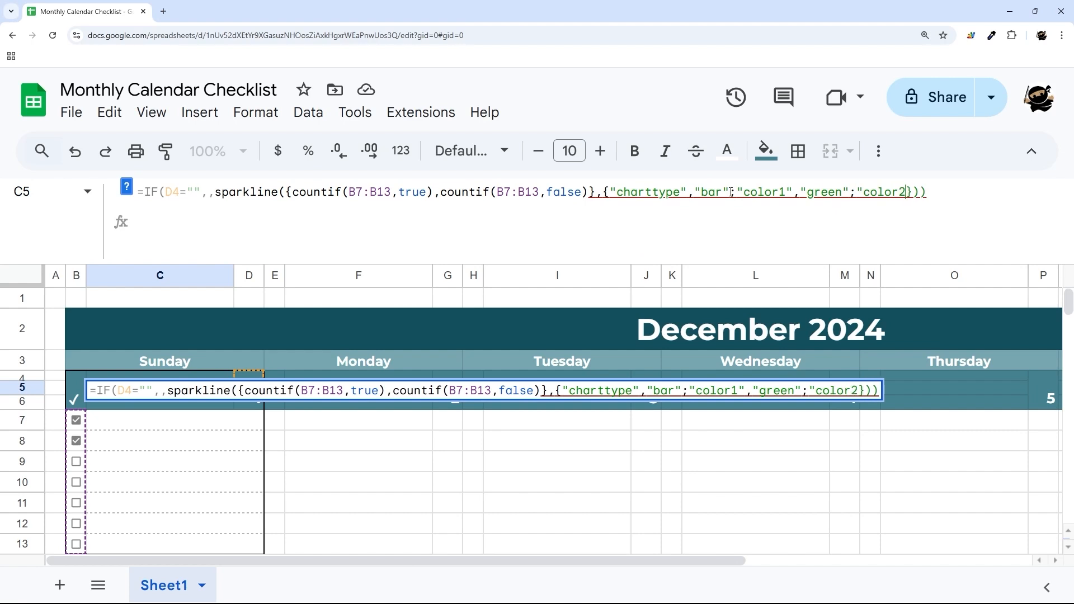
pyautogui.write(',"gray"')
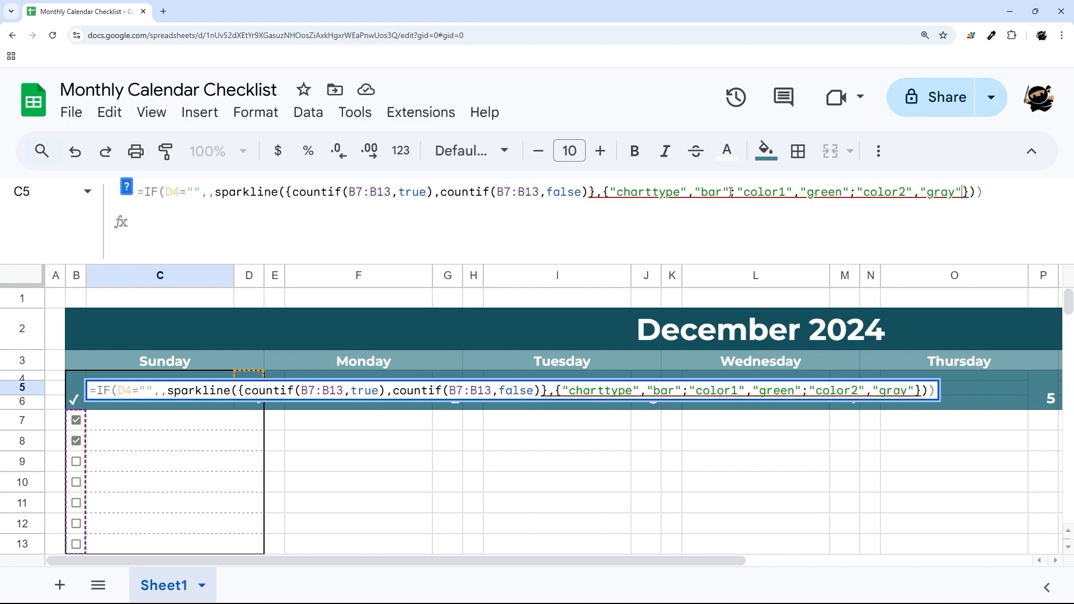
pyautogui.press('Return')
pyautogui.click(188, 386)
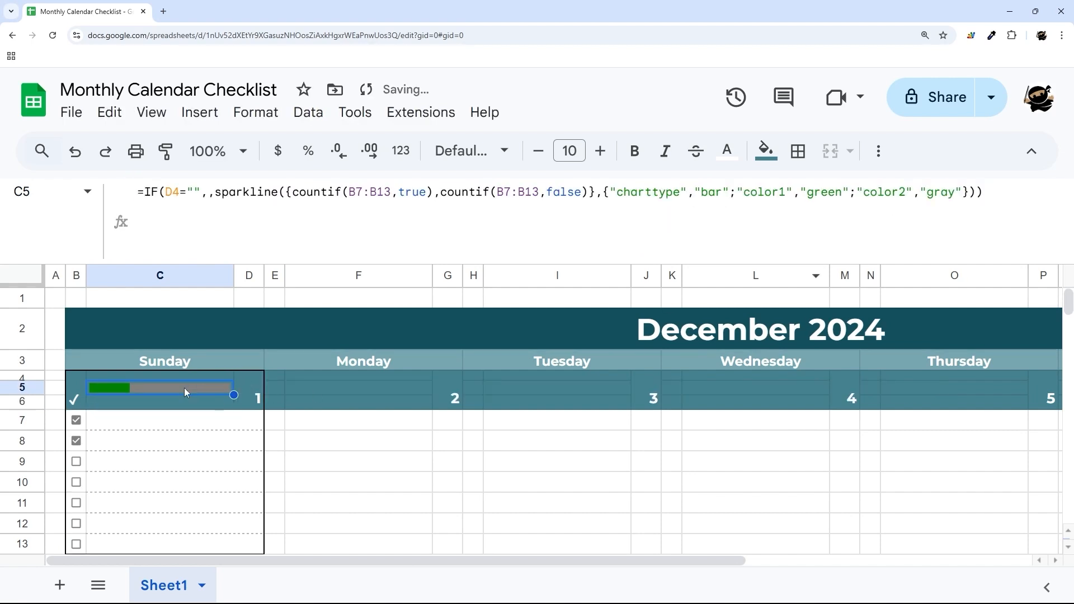
pyautogui.scroll(-3, 365, 408)
pyautogui.scroll(3, 110, 461)
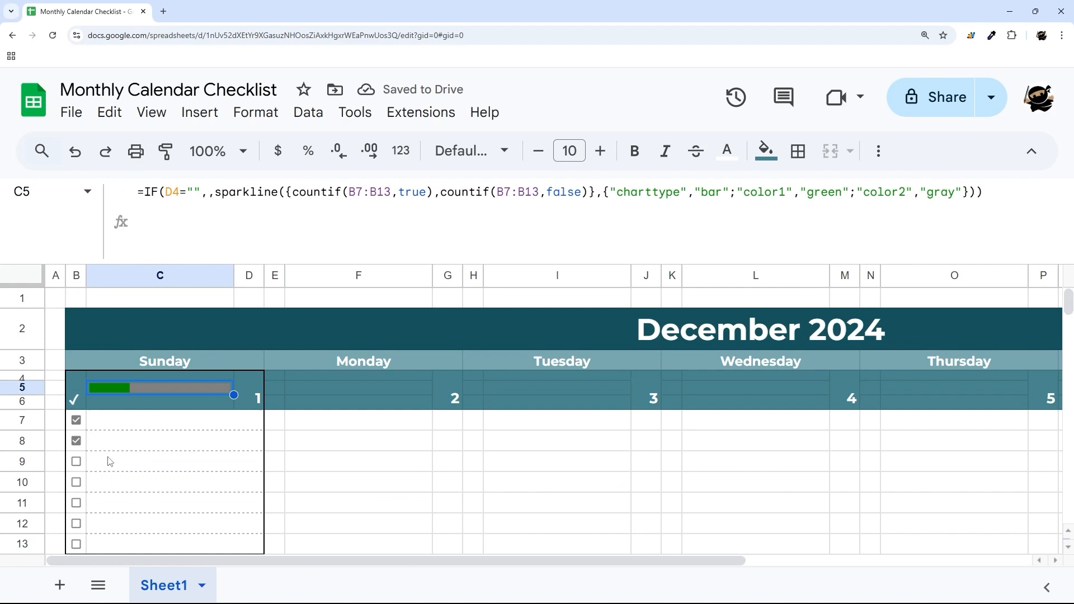
# Tick the checkboxes in B9:B12 to test the recoloured progress bar, and shrink the formula bar to one line.
pyautogui.click(77, 462)
pyautogui.click(77, 482)
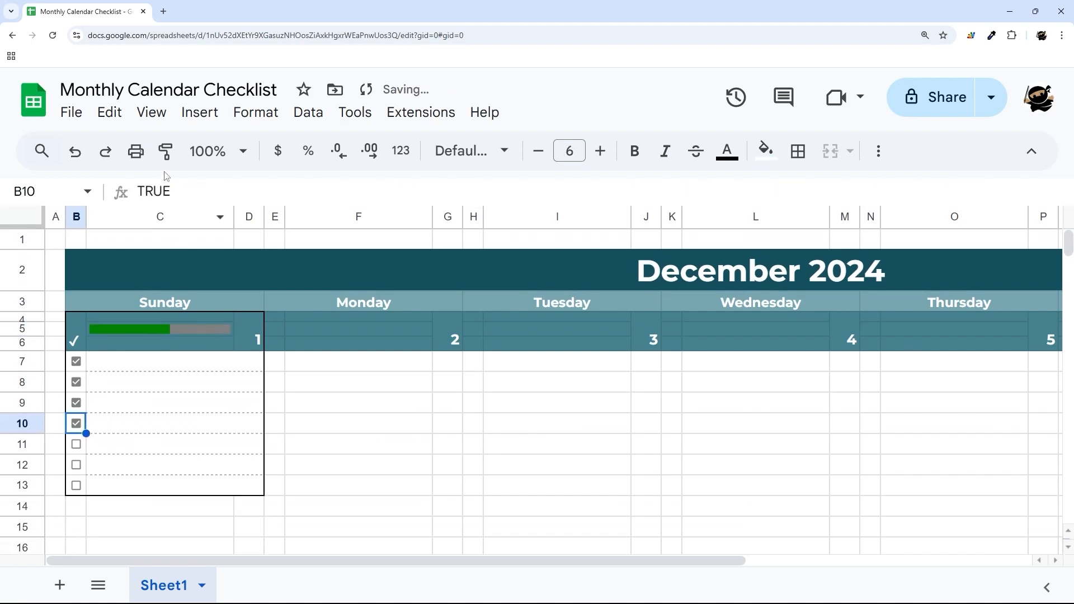
pyautogui.moveTo(190, 259); pyautogui.dragTo(162, 175)
pyautogui.click(76, 444)
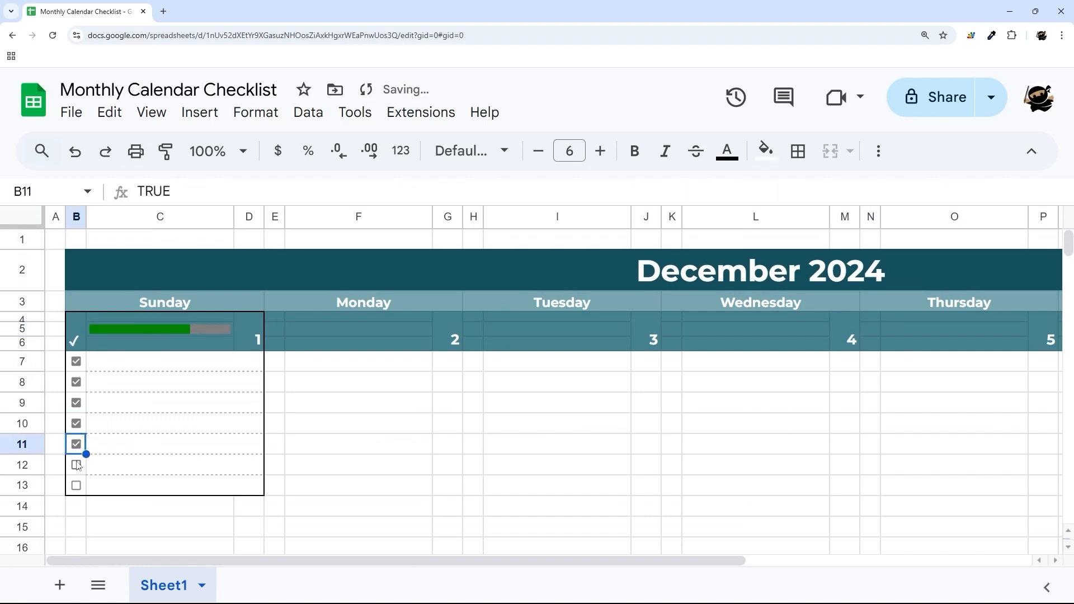
pyautogui.click(75, 464)
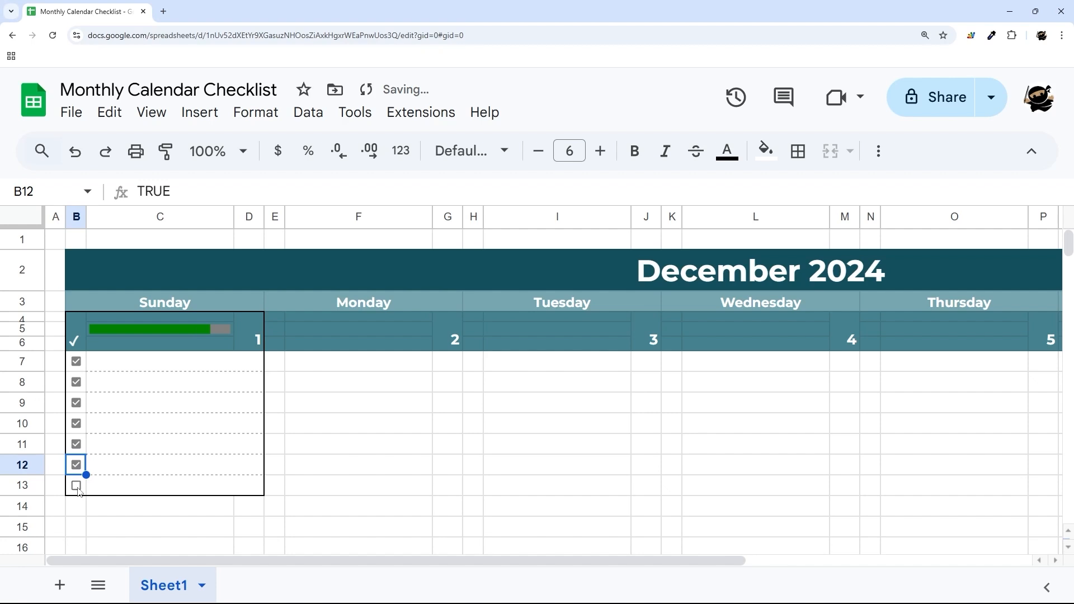
# Untick all the ticked checkboxes in B7:B12 of the Sunday block.
pyautogui.click(77, 445)
pyautogui.click(76, 464)
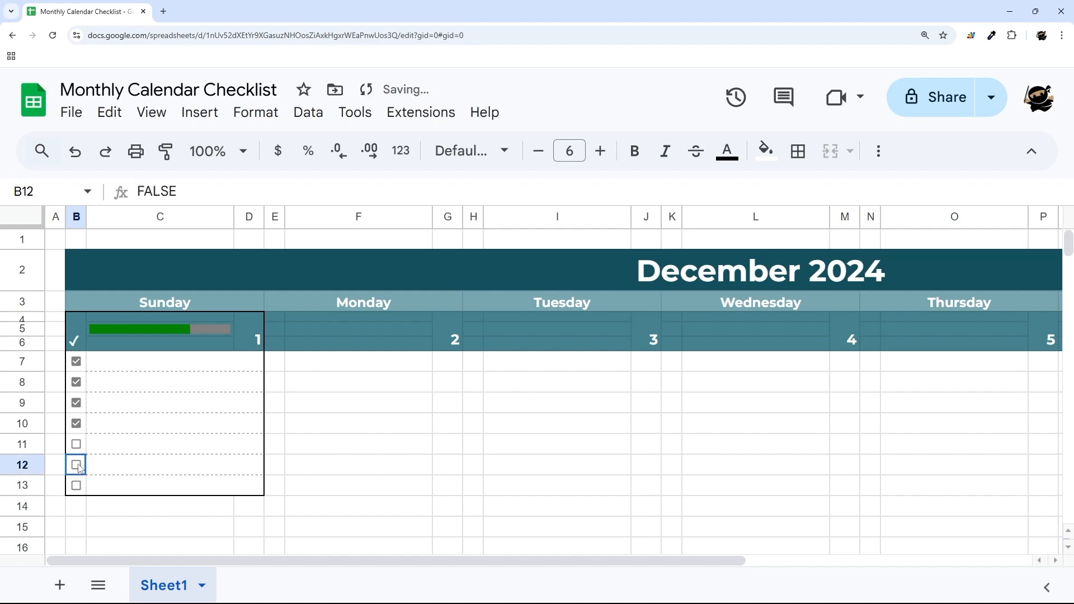
pyautogui.click(76, 423)
pyautogui.click(76, 403)
pyautogui.click(76, 382)
pyautogui.click(76, 361)
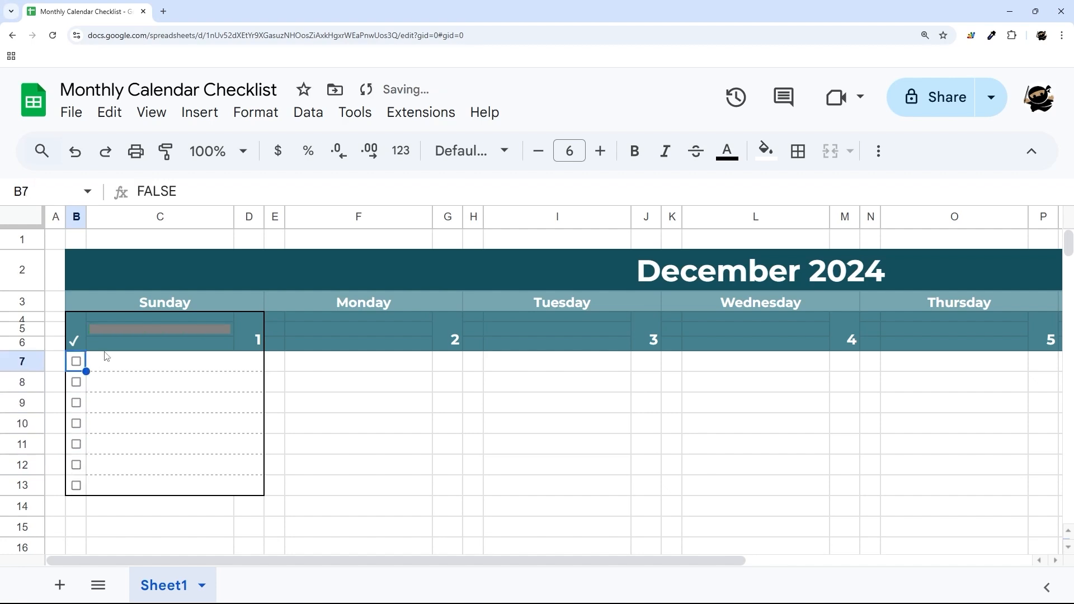
# Tick the first two Sunday checkboxes, B7 and B8.
pyautogui.moveTo(82, 323); pyautogui.dragTo(159, 334)
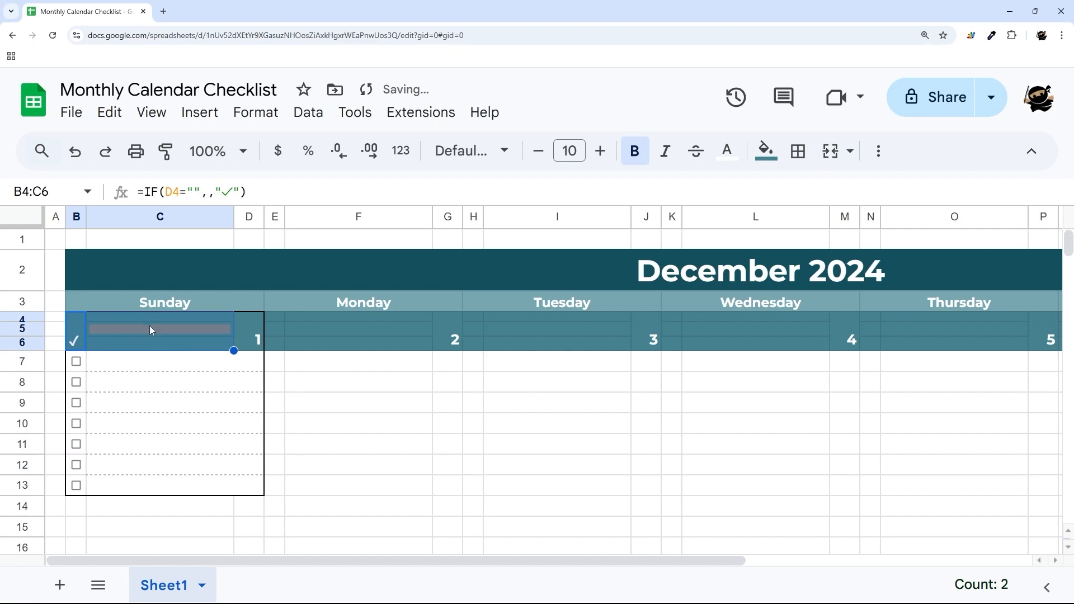
pyautogui.click(26, 342)
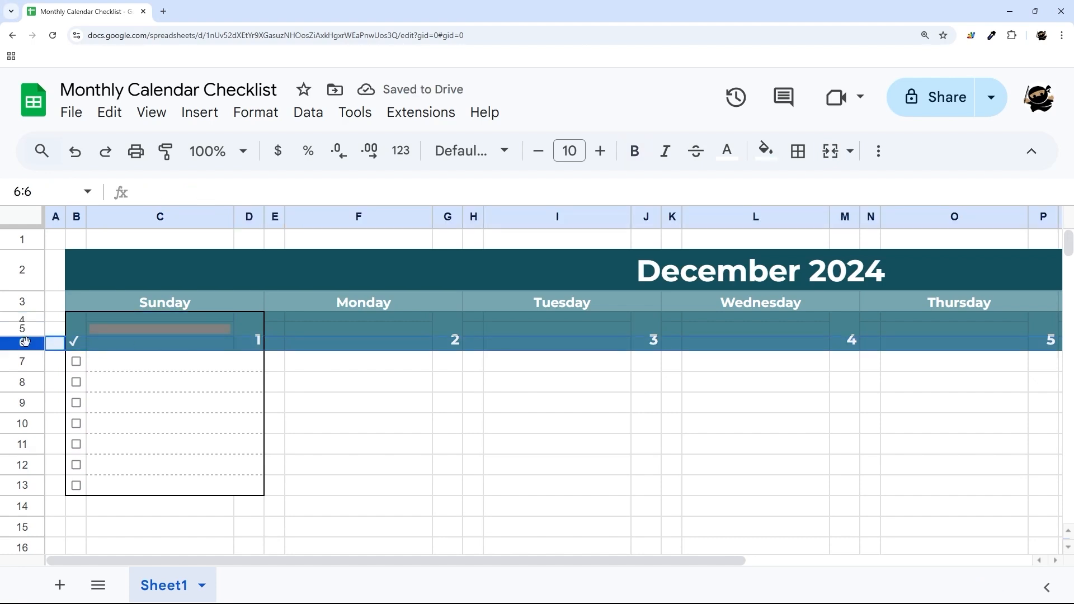
pyautogui.click(180, 347)
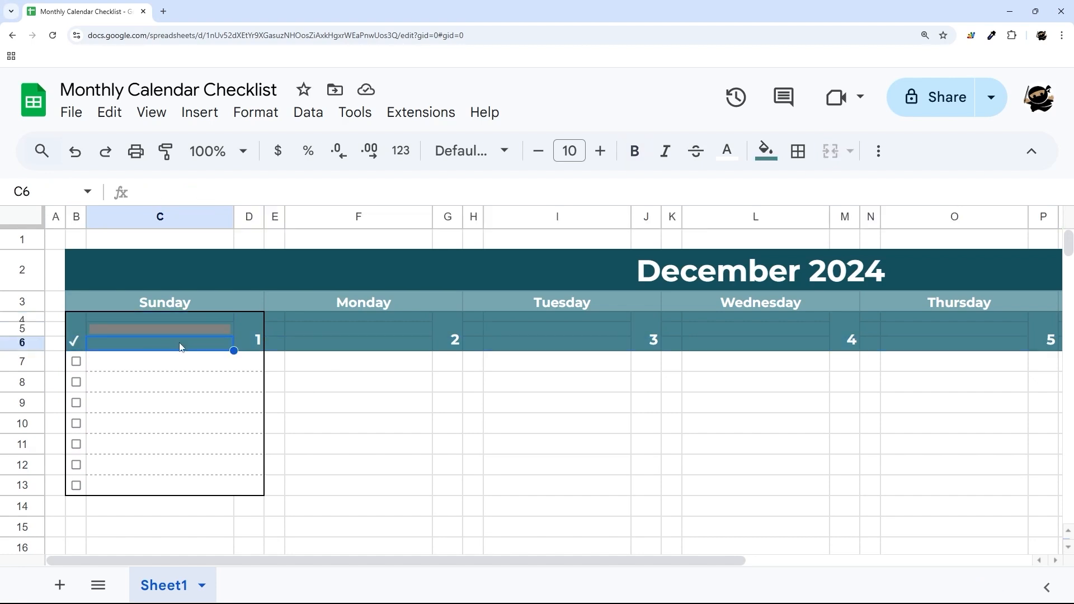
pyautogui.click(76, 361)
pyautogui.click(76, 382)
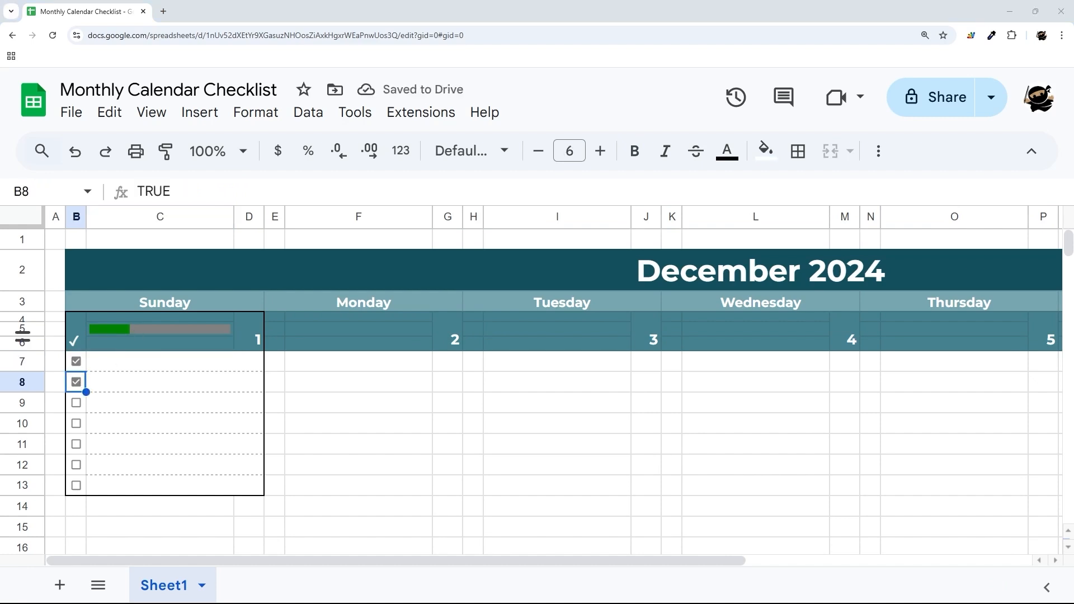
# Start a formula in C6 with =IF(D4="",, so the cell stays blank when there is no date.
pyautogui.click(157, 350)
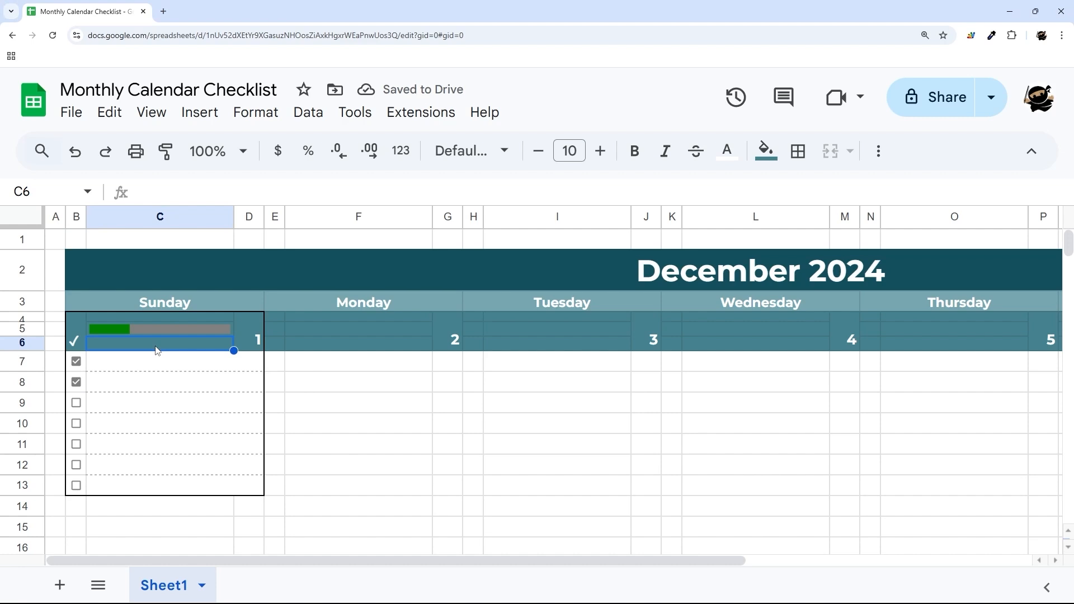
pyautogui.write('=IF(')
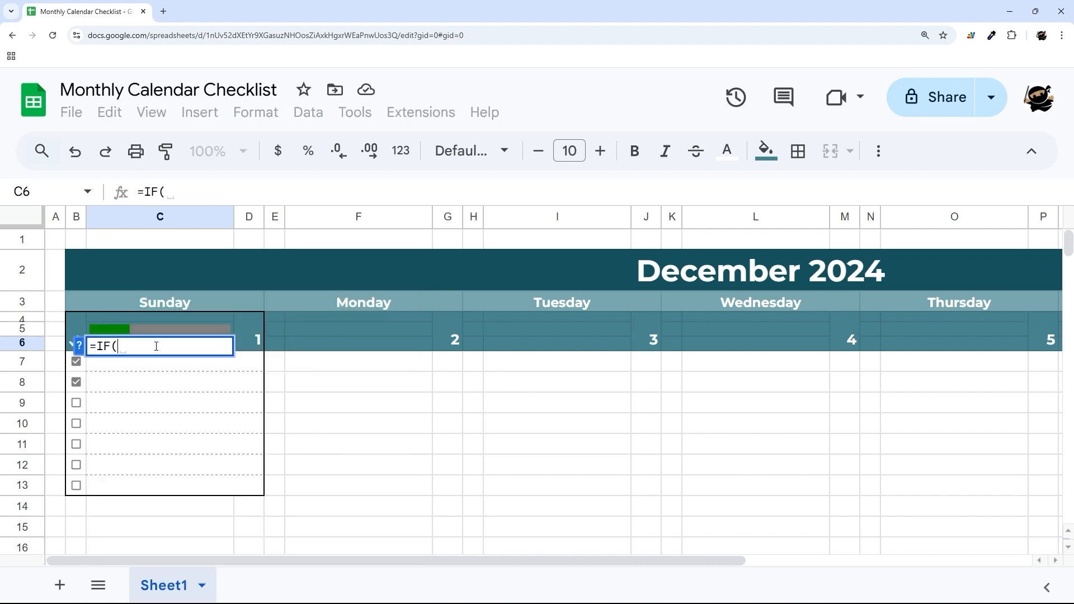
pyautogui.write('D4=""')
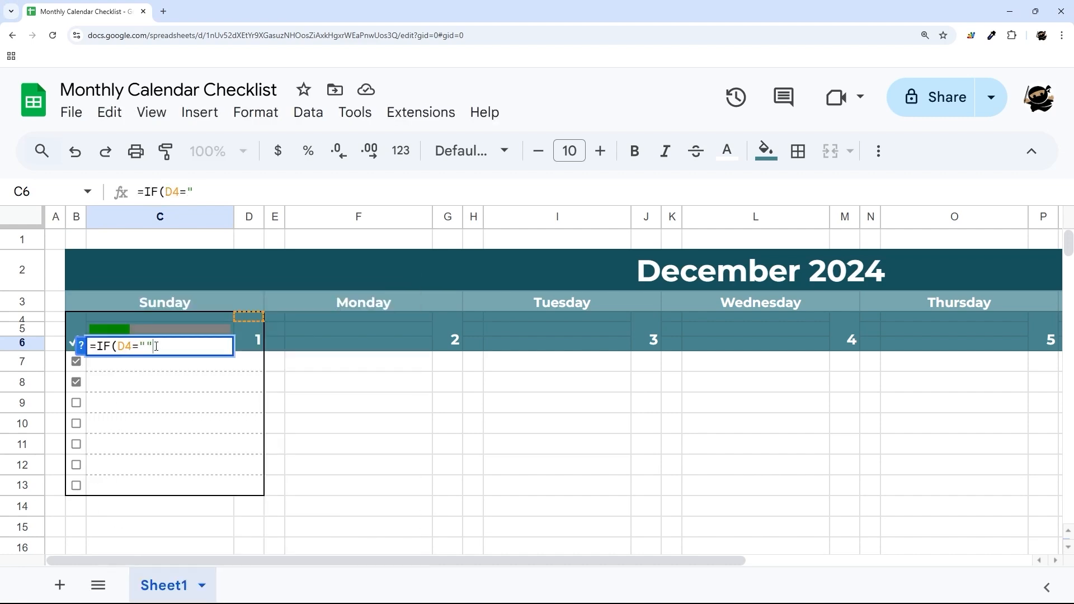
pyautogui.write(',,')
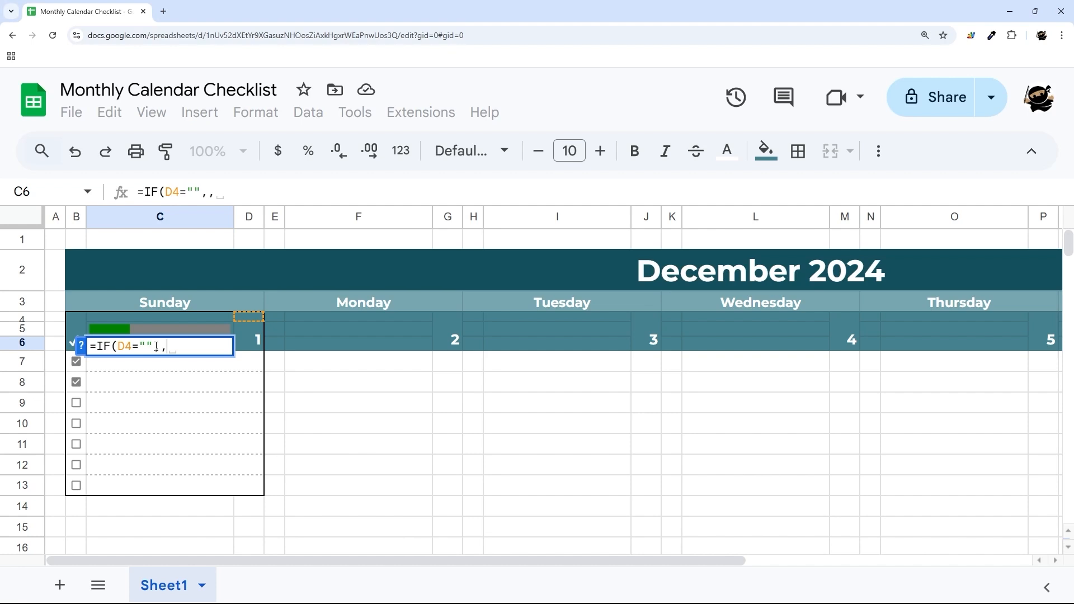
# Complete the C6 formula as =IF(D4="",,countif(B7:B13,true)/counta(B7:B13)).
pyautogui.write(',countif(')
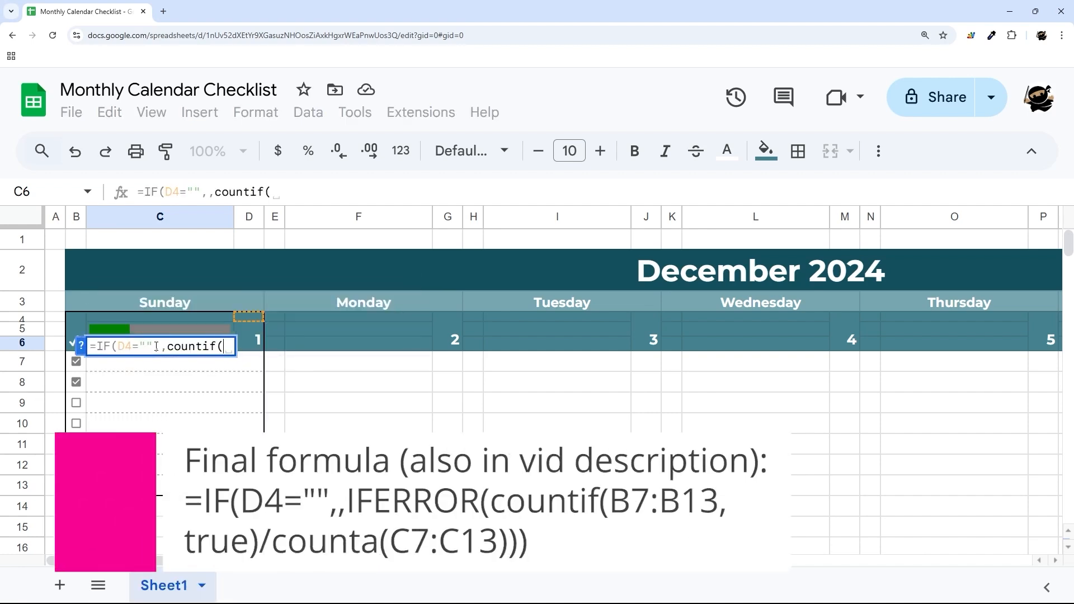
pyautogui.moveTo(76, 361); pyautogui.dragTo(76, 485)
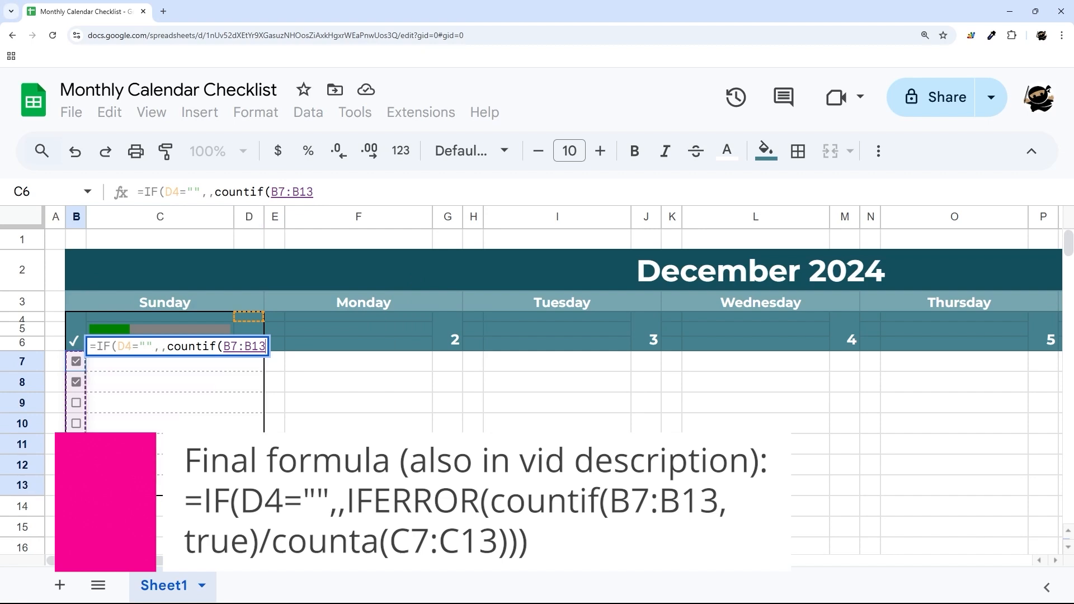
pyautogui.write(',true')
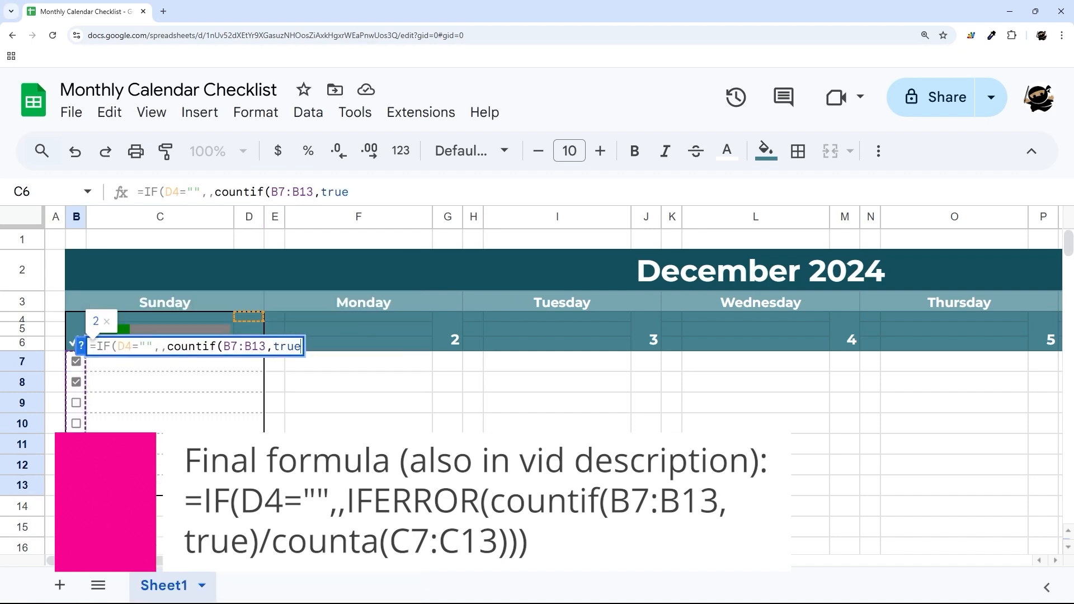
pyautogui.write(')/')
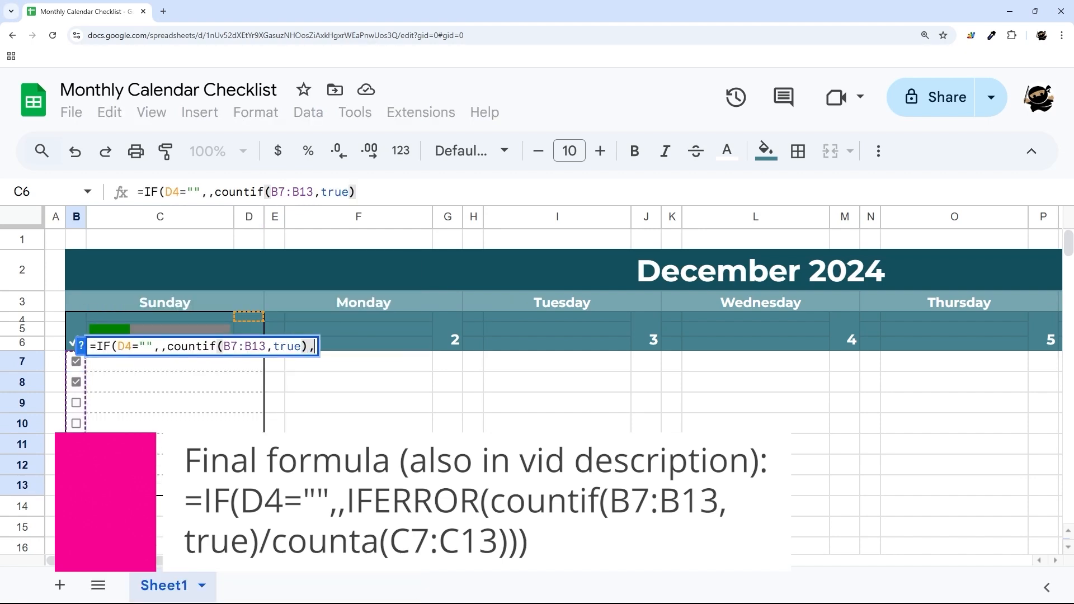
pyautogui.press('BackSpace')
pyautogui.write('/')
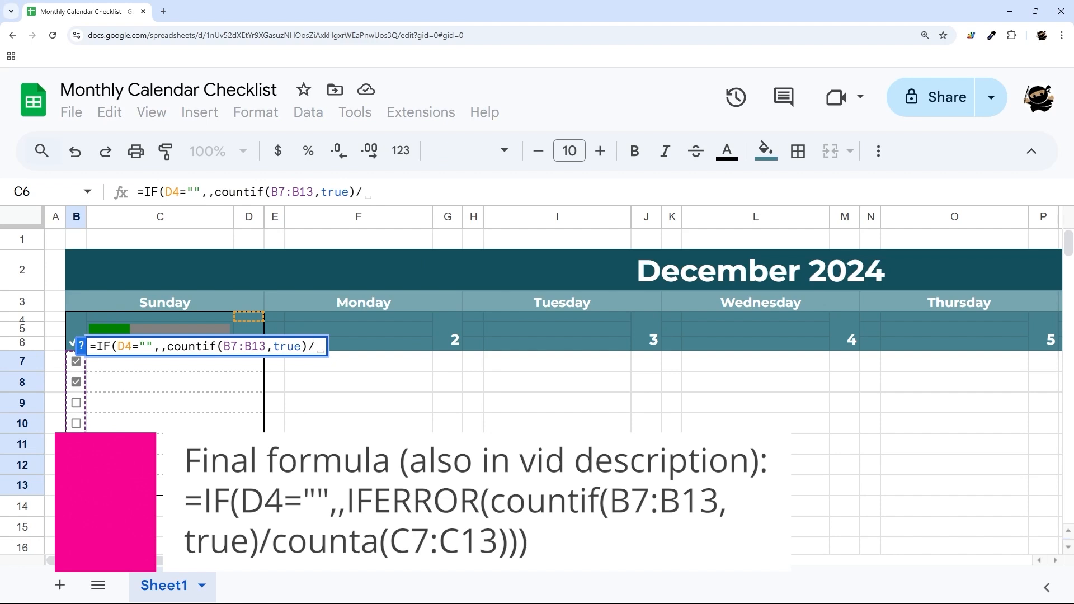
pyautogui.write('counta(')
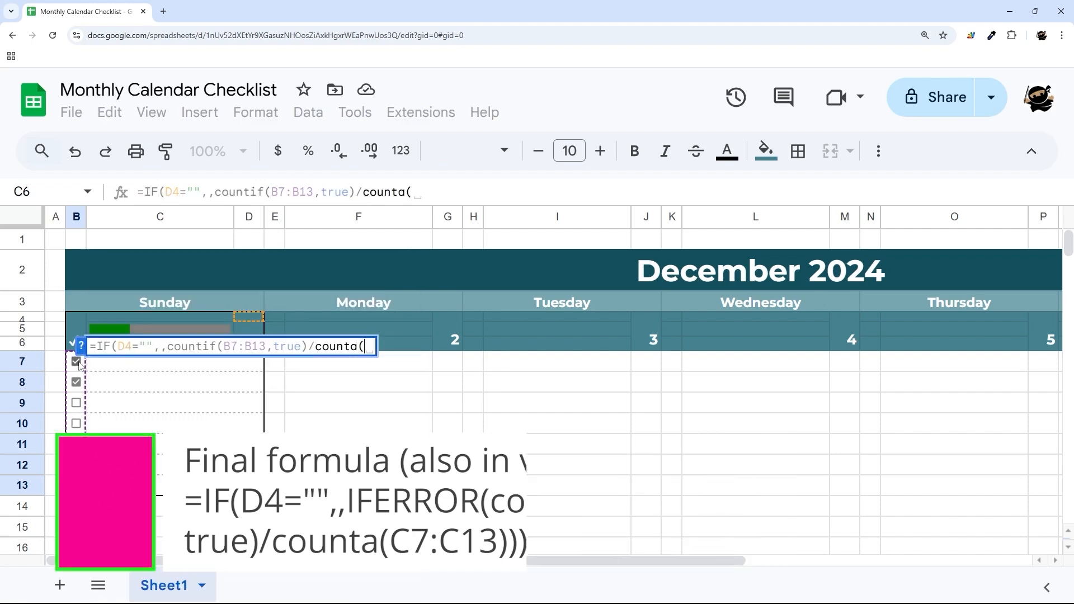
pyautogui.moveTo(76, 361); pyautogui.dragTo(81, 487)
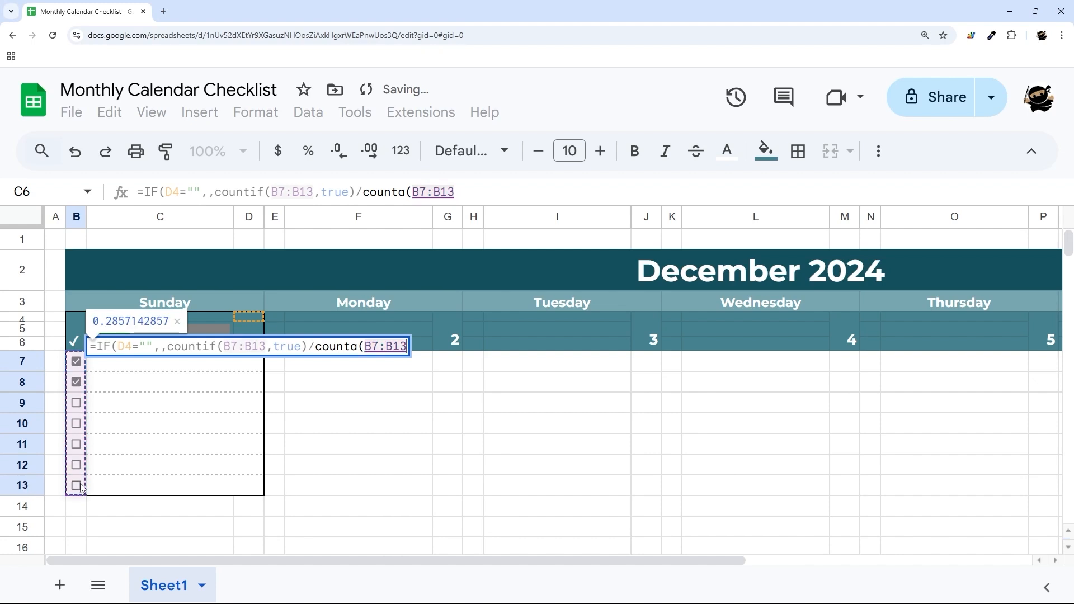
pyautogui.write(')')
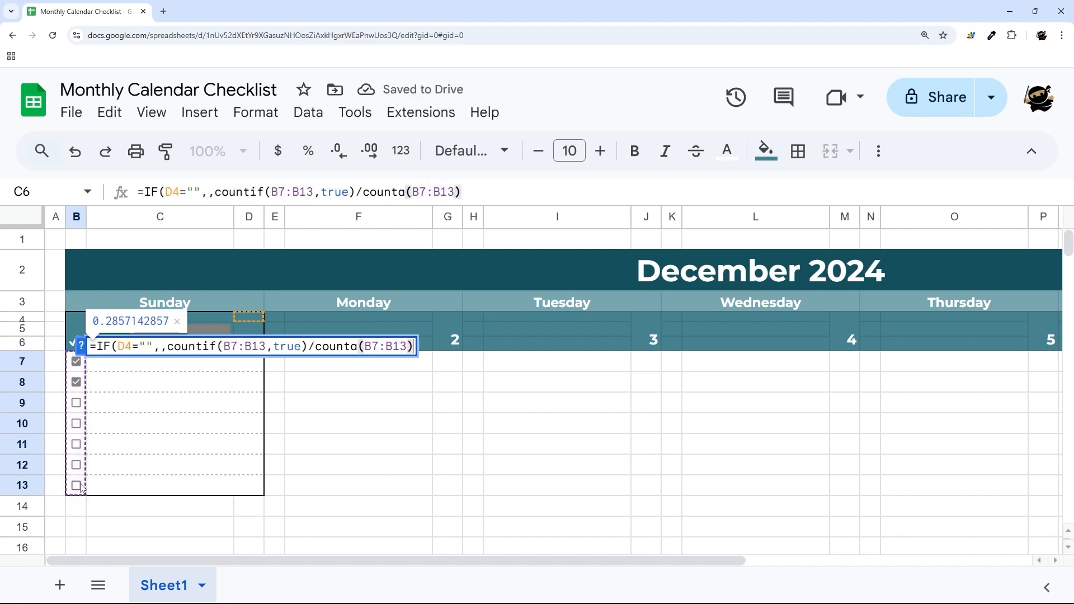
pyautogui.press('Return')
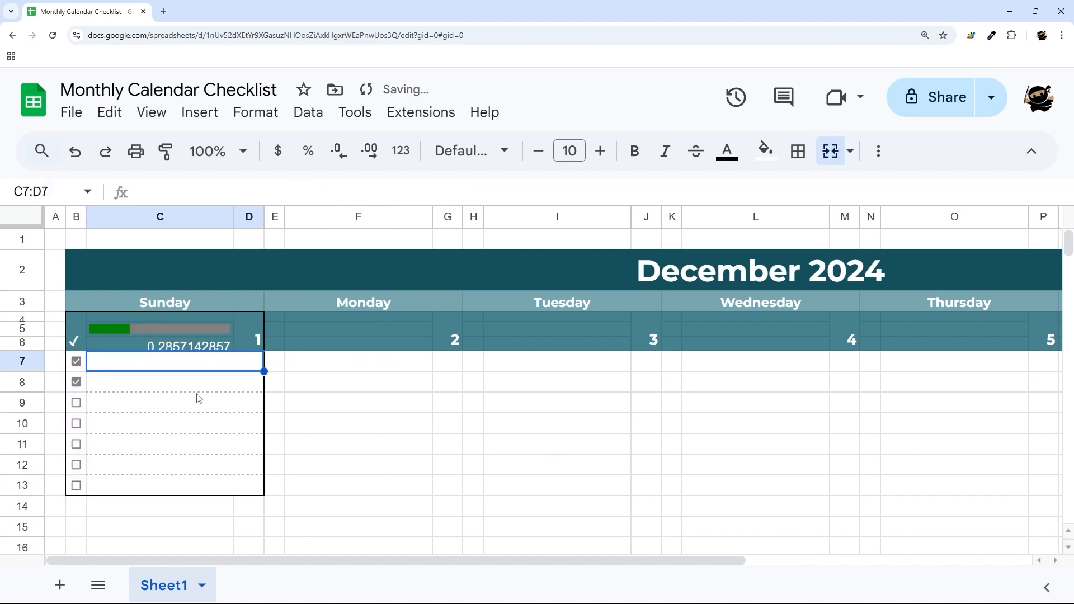
# Format C6 as a percentage and centre it horizontally and vertically.
pyautogui.click(179, 348)
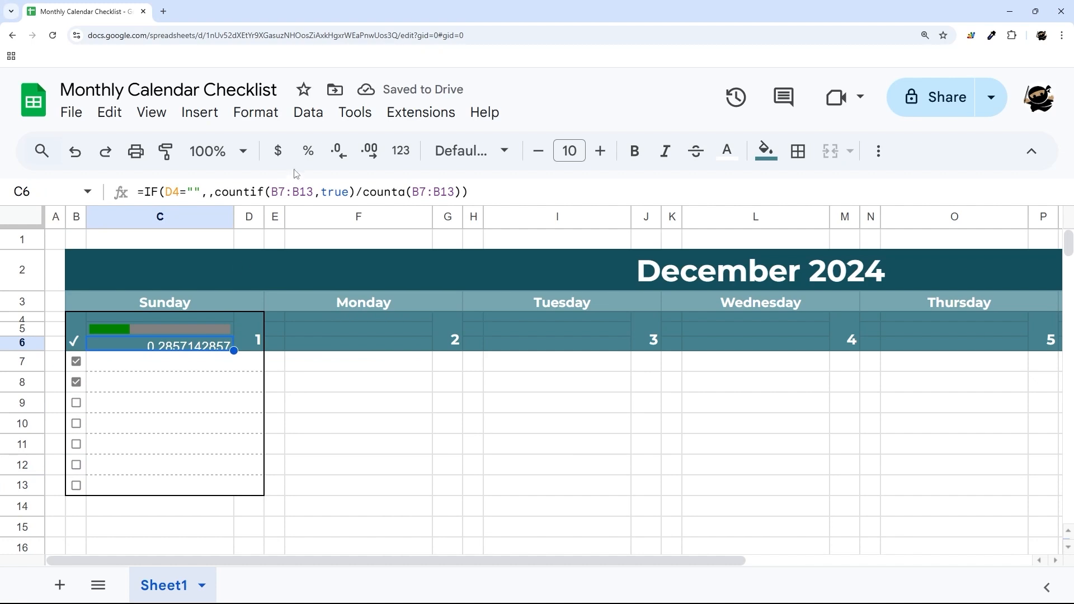
pyautogui.click(308, 151)
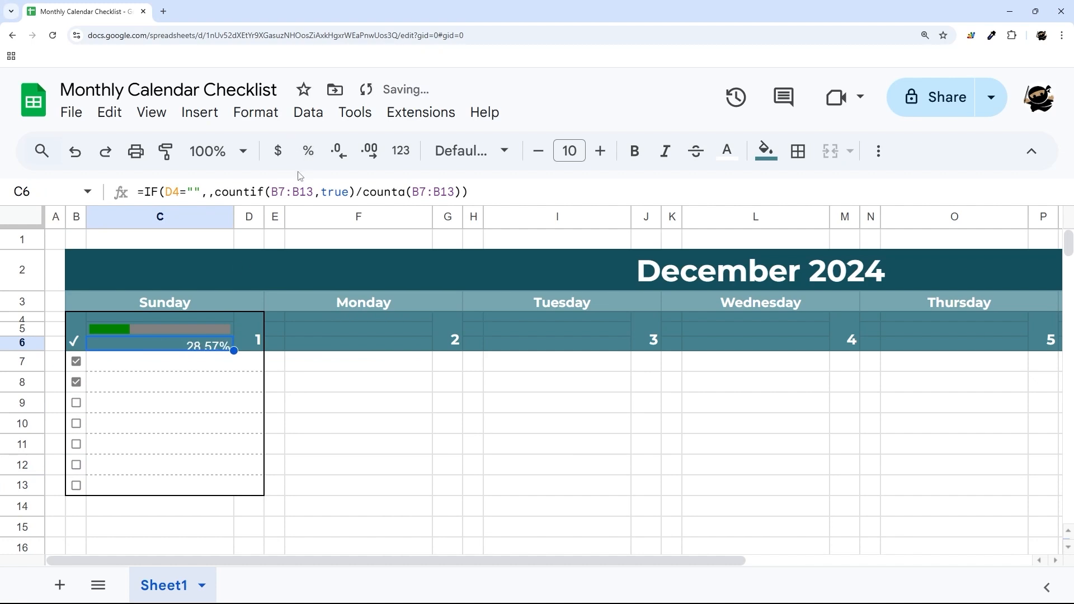
pyautogui.click(879, 152)
pyautogui.click(551, 190)
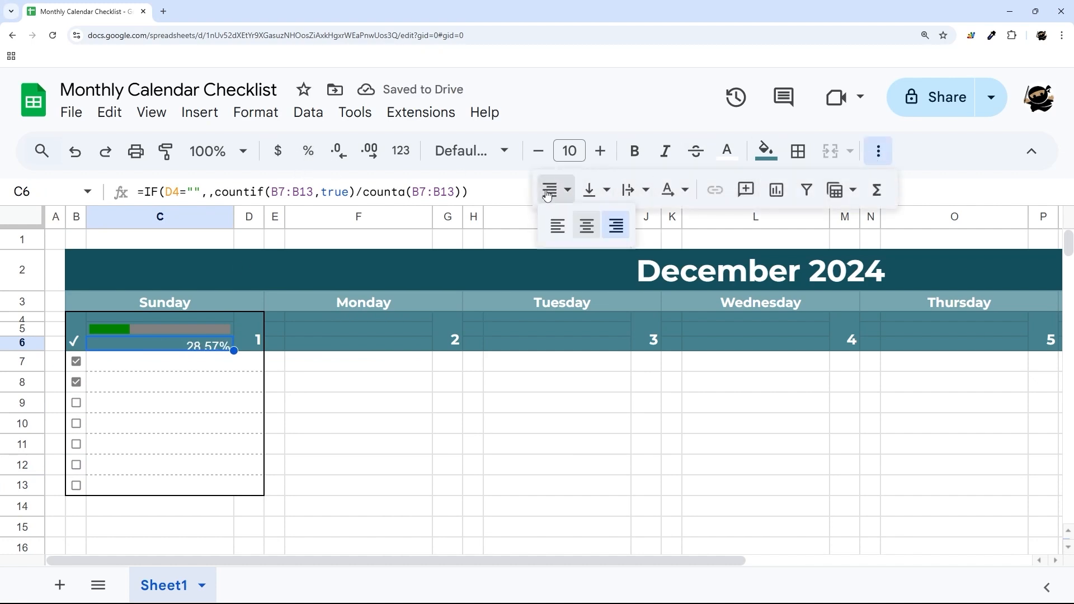
pyautogui.click(587, 228)
pyautogui.click(553, 189)
pyautogui.click(593, 193)
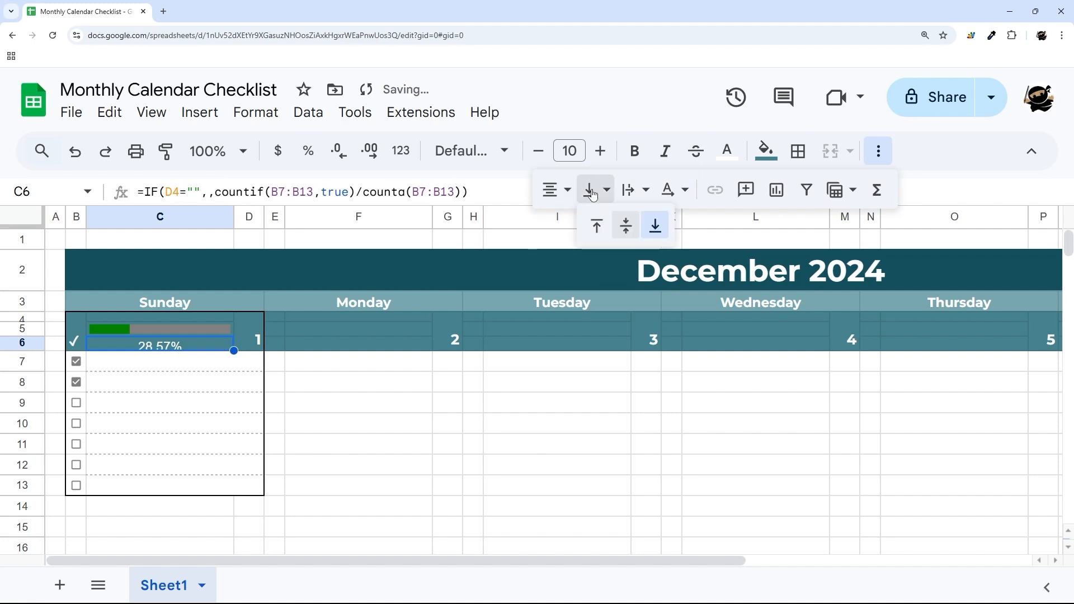
pyautogui.click(625, 226)
# Set the C6 percentage to Calibri, size 6, with no decimal places.
pyautogui.click(472, 151)
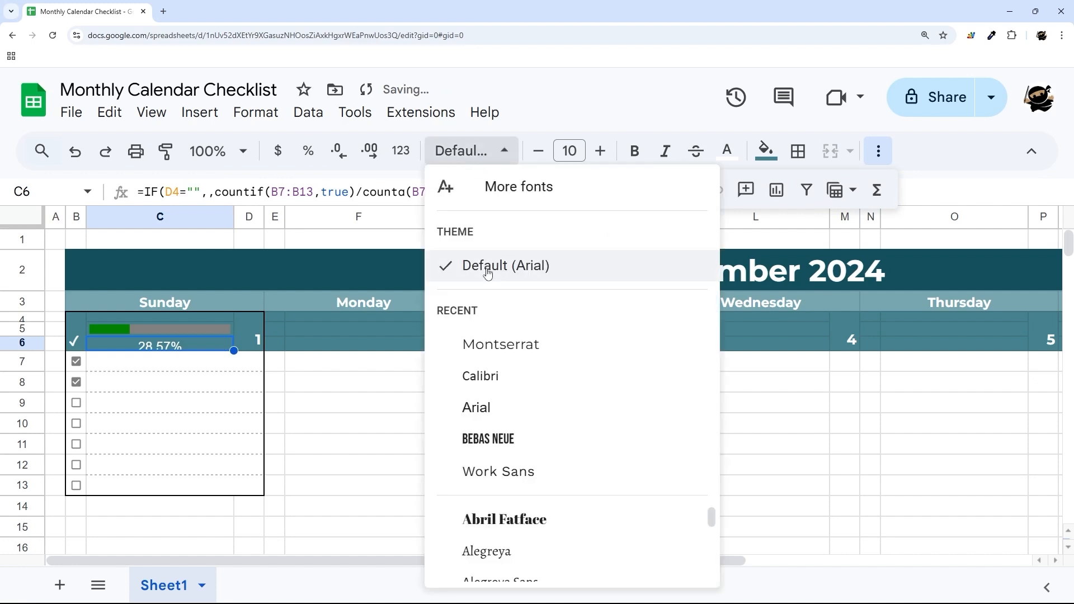
pyautogui.click(492, 377)
pyautogui.click(539, 152)
pyautogui.click(540, 152)
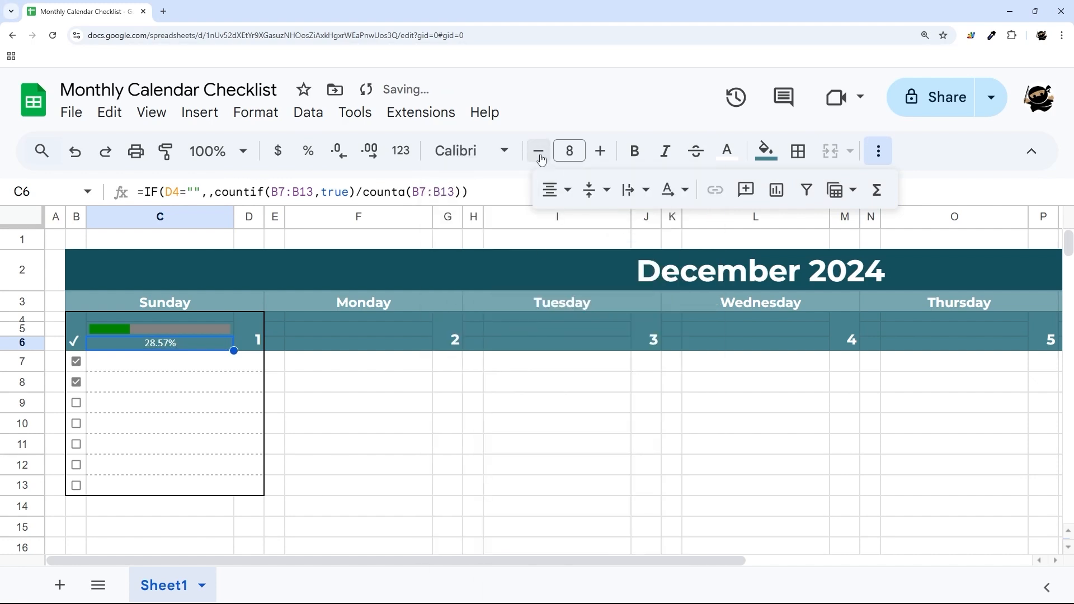
pyautogui.click(540, 152)
pyautogui.click(878, 151)
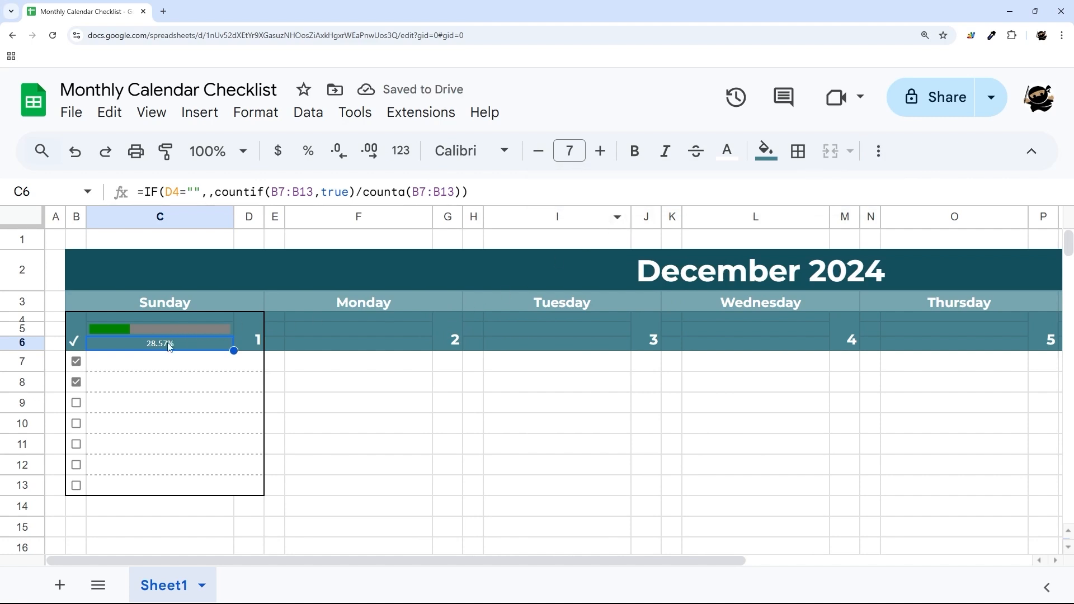
pyautogui.click(539, 151)
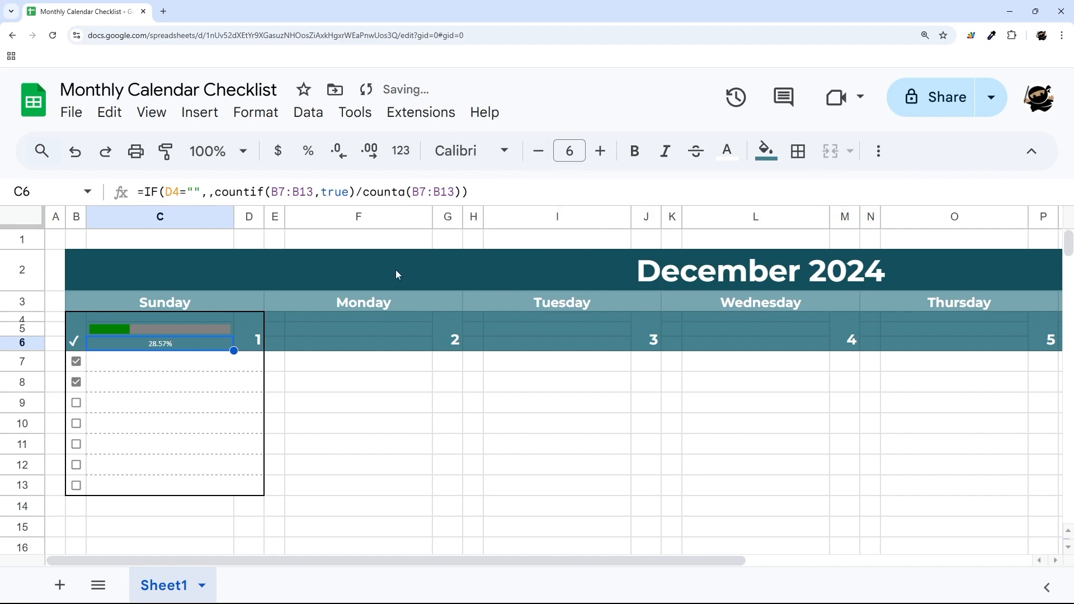
pyautogui.click(338, 156)
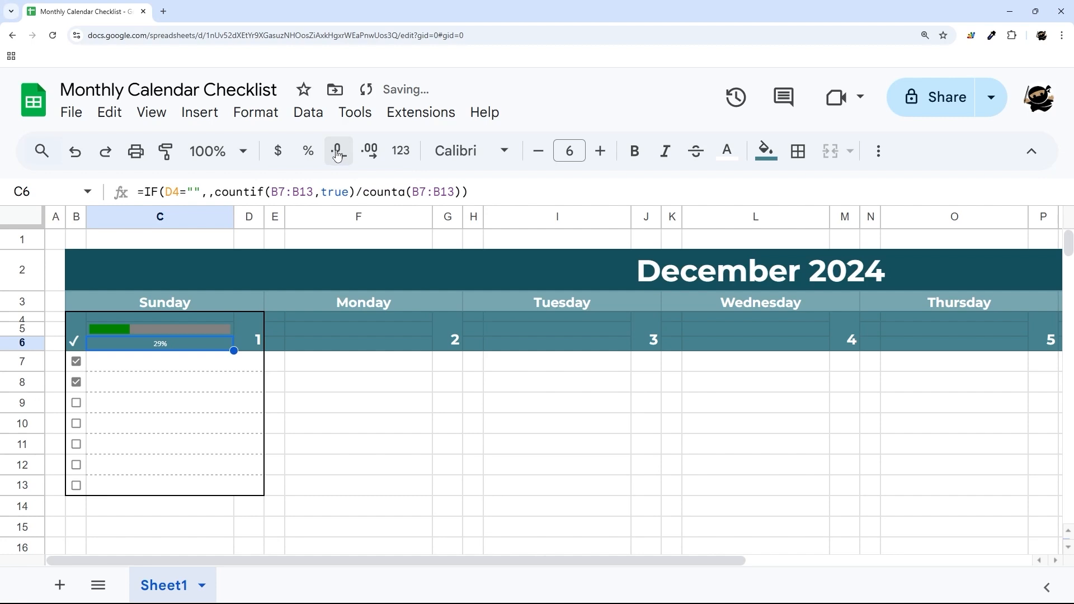
# Hide the sheet's gridlines.
pyautogui.click(303, 404)
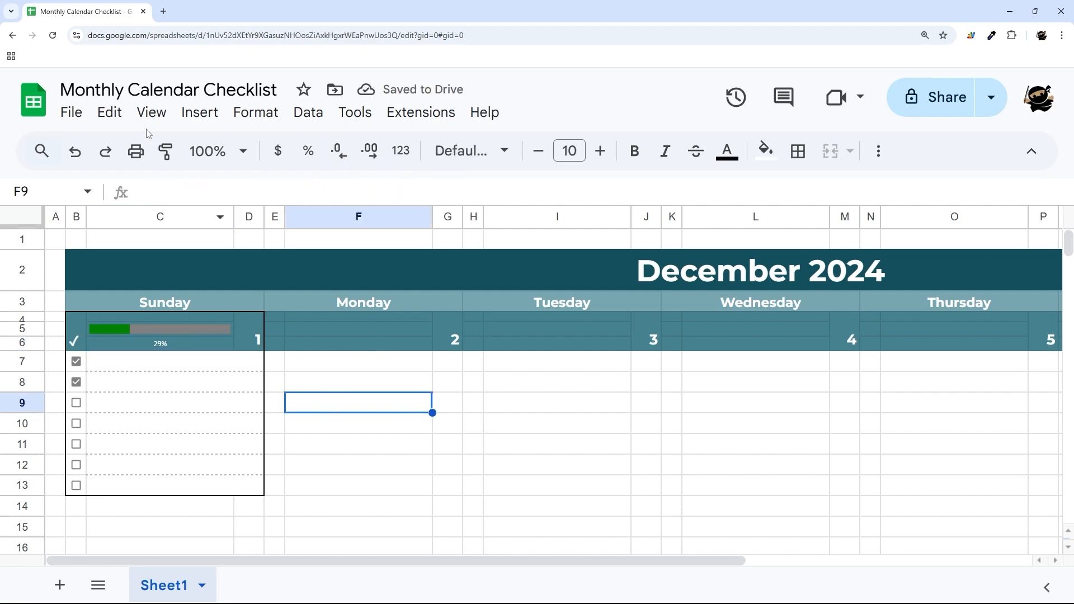
pyautogui.click(151, 112)
pyautogui.moveTo(184, 144)
pyautogui.click(503, 182)
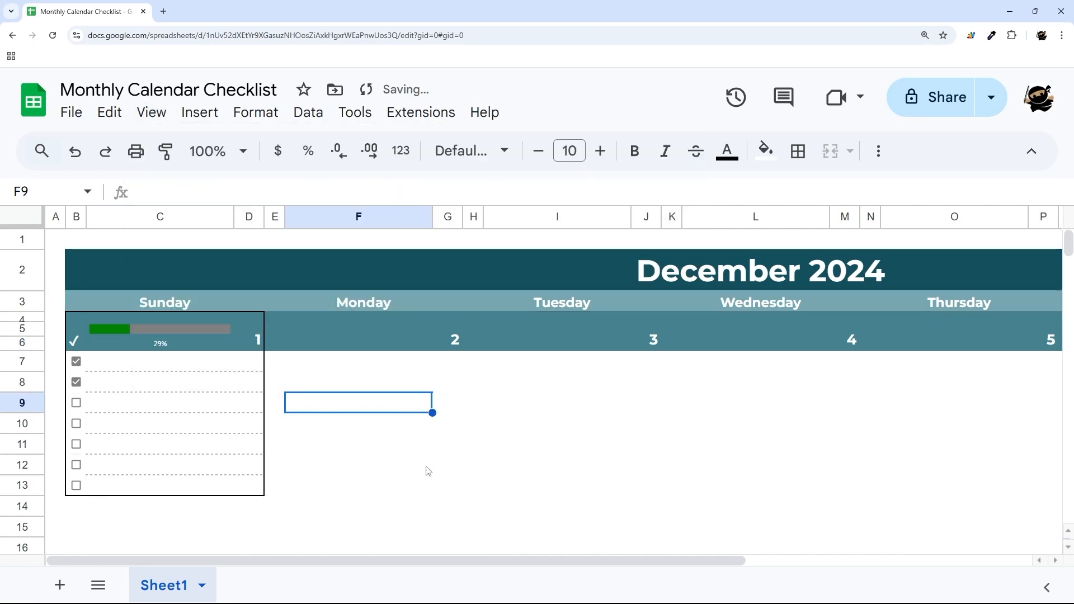
# Set the height of row 6 to 12 pixels.
pyautogui.click(154, 327)
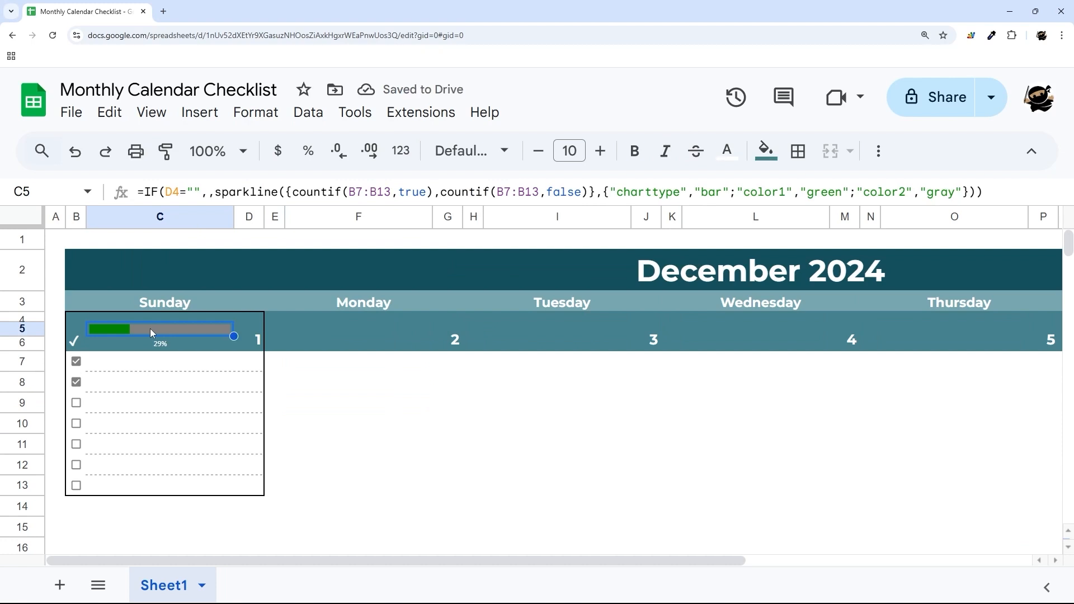
pyautogui.click(21, 342)
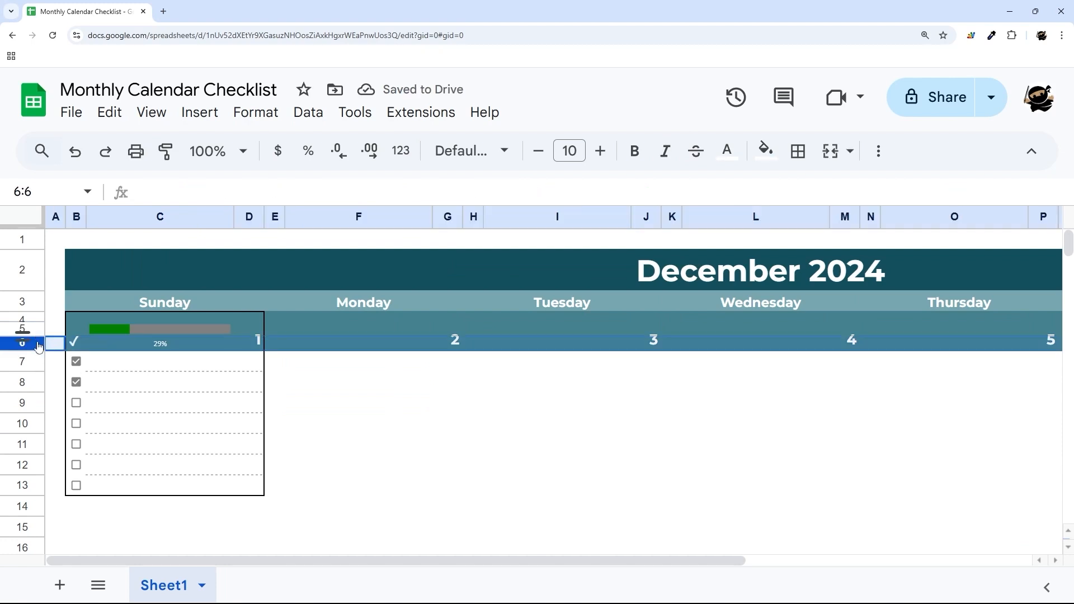
pyautogui.rightClick(21, 342)
pyautogui.click(129, 467)
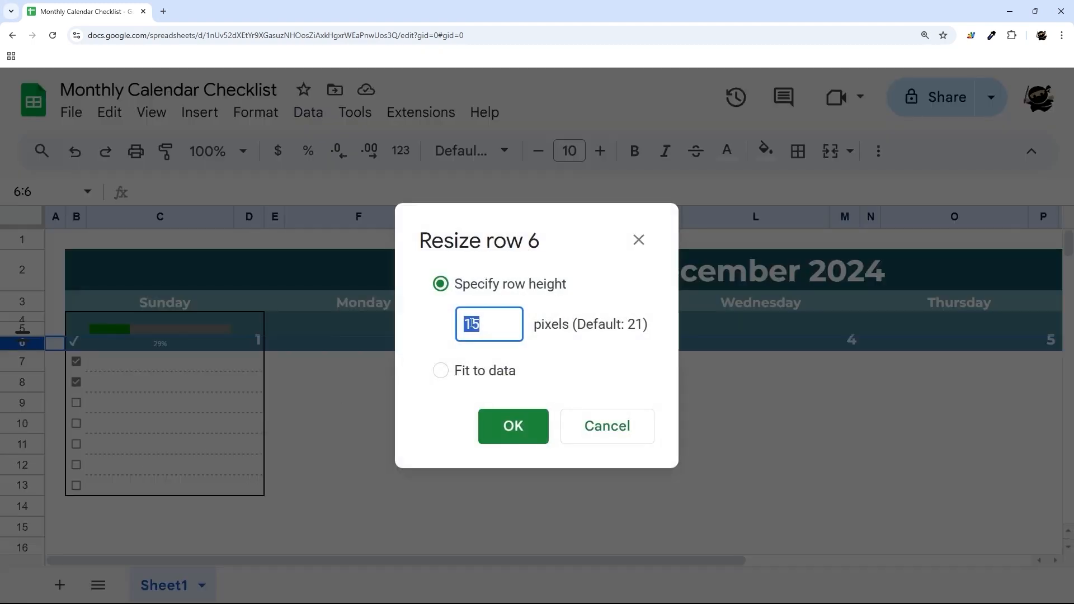
pyautogui.write('12')
pyautogui.click(513, 426)
# Set the height of row 5 to 18 pixels.
pyautogui.click(24, 328)
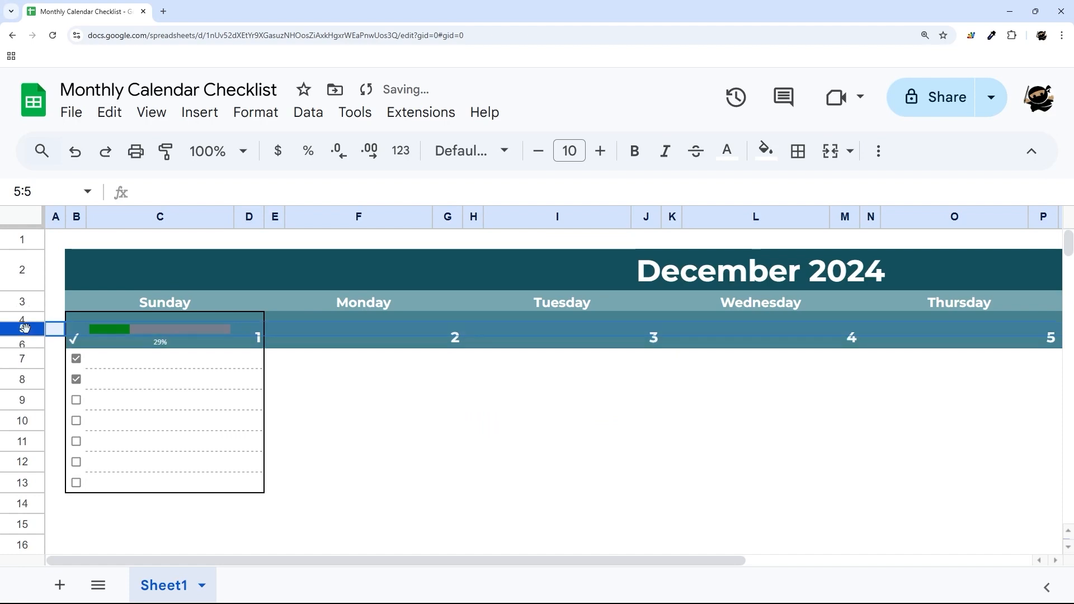
pyautogui.rightClick(25, 328)
pyautogui.click(64, 466)
pyautogui.write('18')
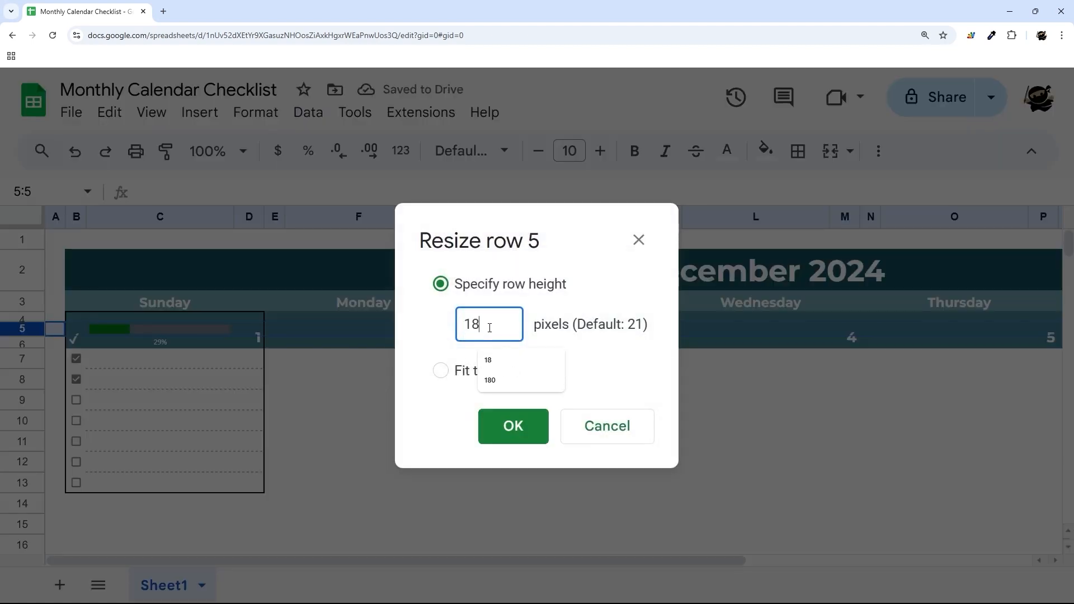
pyautogui.press('Return')
pyautogui.click(458, 410)
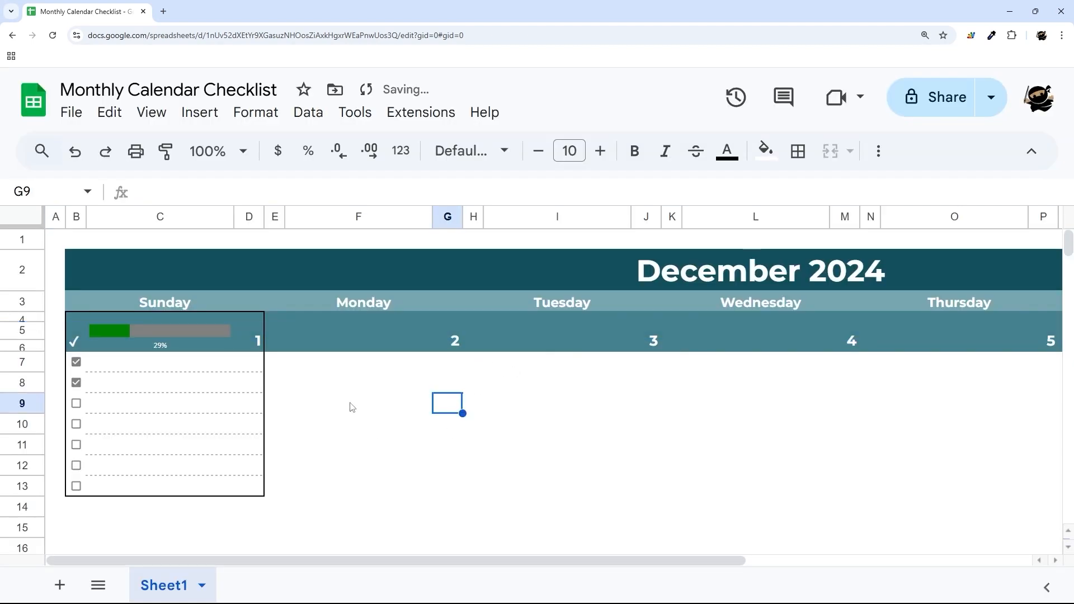
# Copy only the formatting of the Sunday block B4:D13 onto the Monday block starting at E4.
pyautogui.moveTo(68, 318); pyautogui.dragTo(262, 493)
pyautogui.click(165, 150)
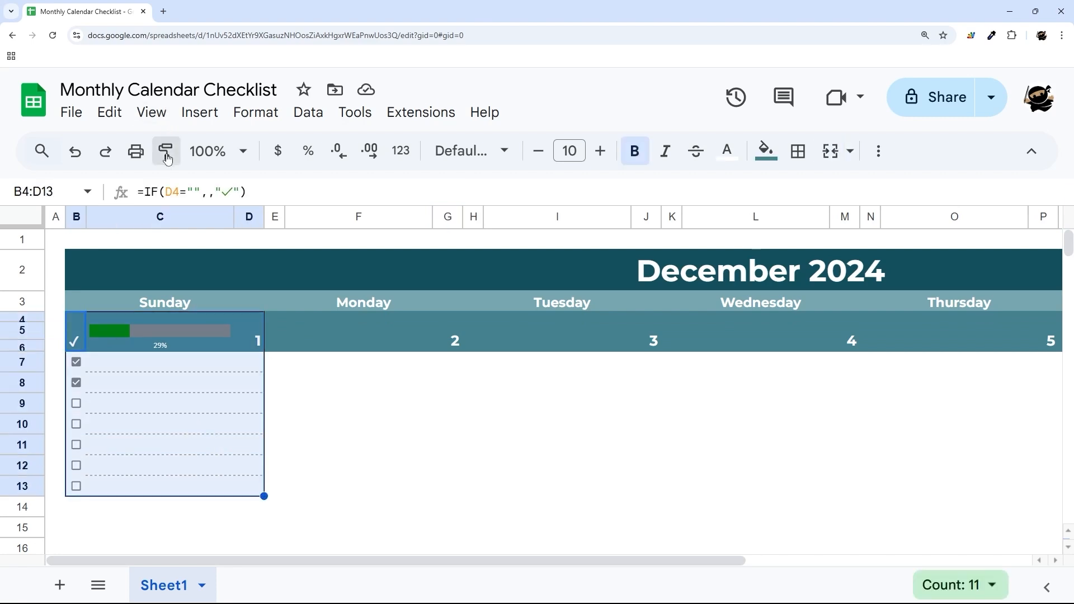
pyautogui.click(273, 317)
pyautogui.click(509, 427)
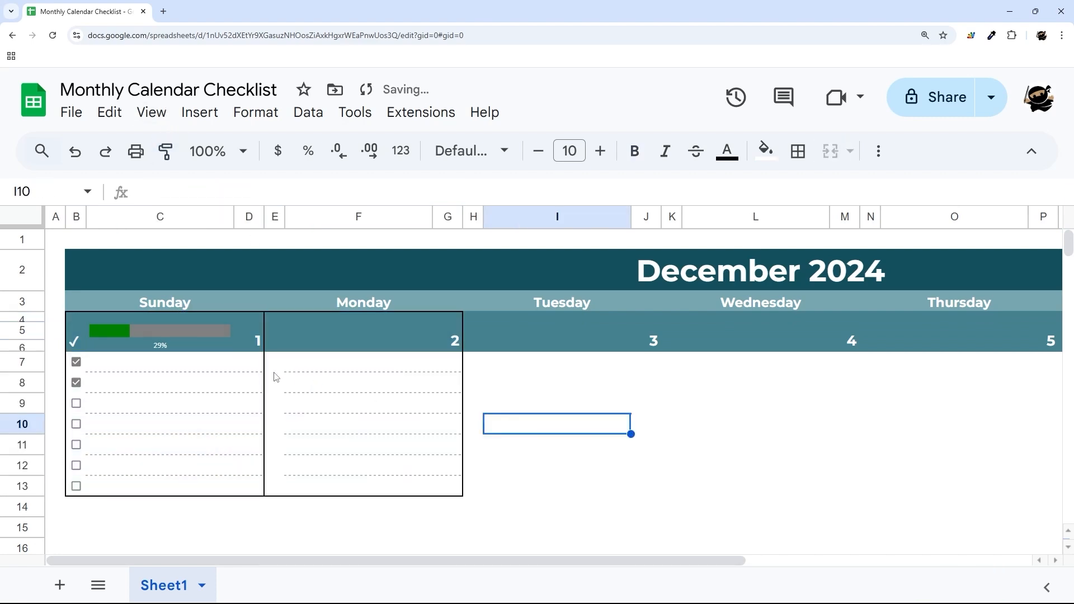
# Copy the Sunday check mark, progress bar and percentage in B4:C6 to the Monday through Thursday headers at E4, H4, K4 and N4.
pyautogui.moveTo(78, 340); pyautogui.dragTo(185, 342)
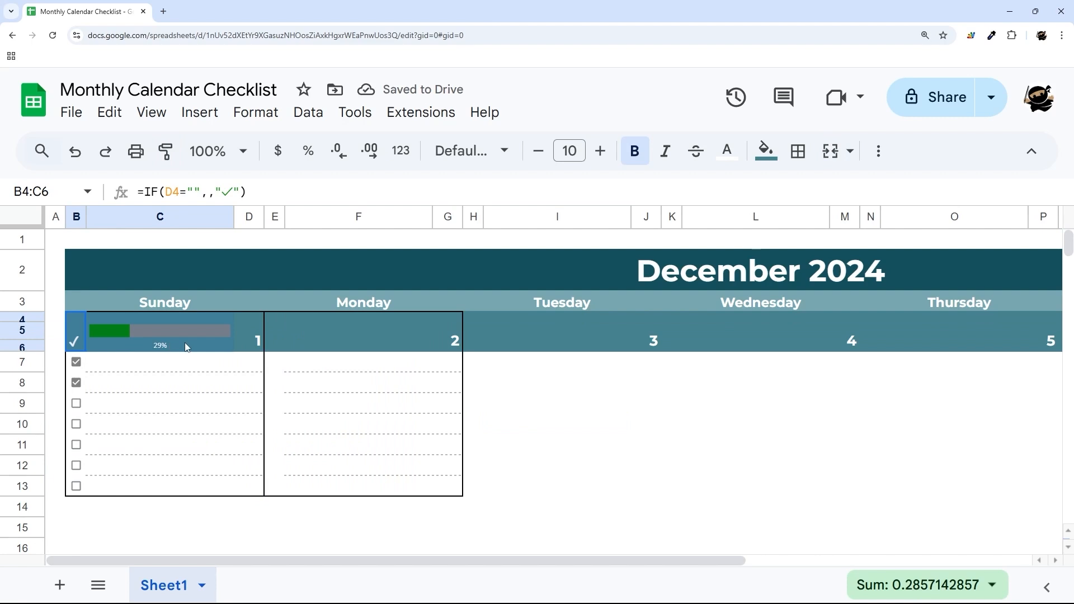
pyautogui.hotkey('ctrl', 'c')
pyautogui.click(273, 325)
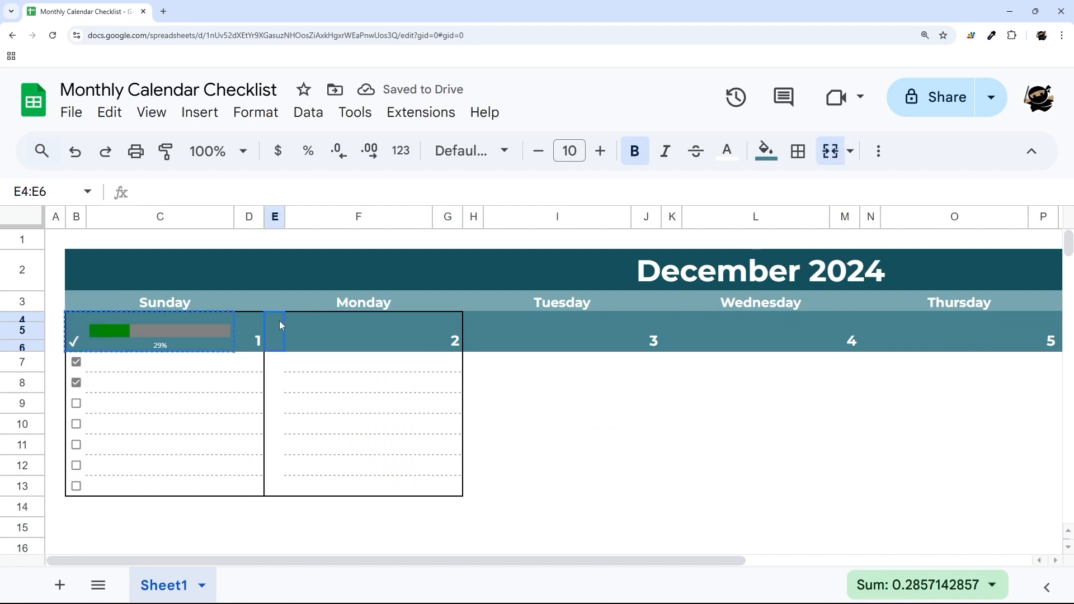
pyautogui.hotkey('ctrl', 'v')
pyautogui.click(473, 330)
pyautogui.hotkey('ctrl', 'v')
pyautogui.click(671, 336)
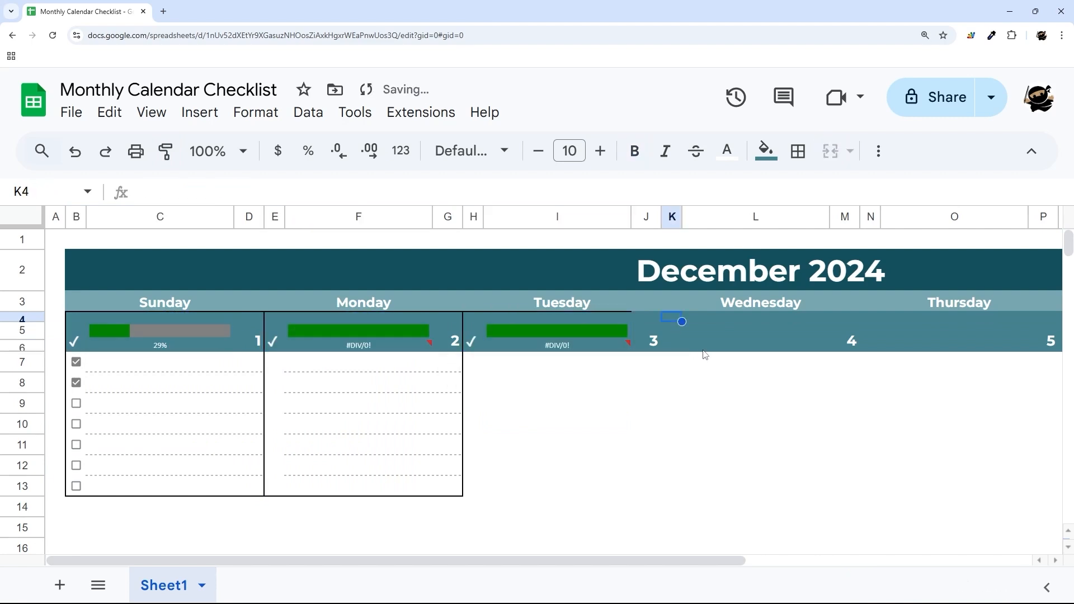
pyautogui.hotkey('ctrl', 'v')
pyautogui.click(869, 330)
pyautogui.hotkey('ctrl', 'v')
# Paste the copied check mark, progress bar and percentage into the Friday and Saturday headers at Q4 and T4.
pyautogui.hscroll(6, 740, 350)
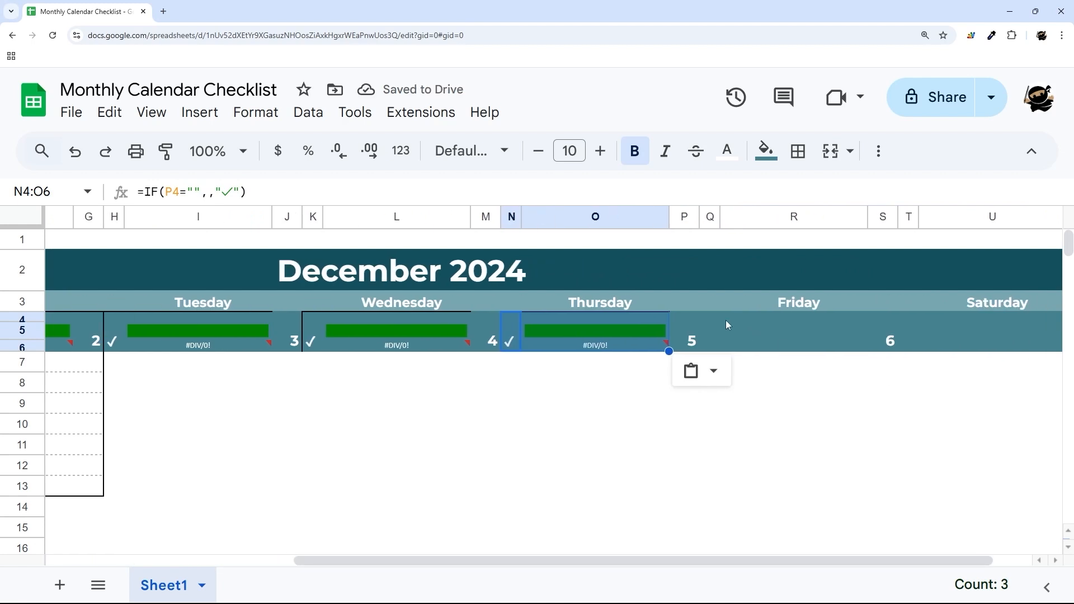
pyautogui.click(717, 320)
pyautogui.hotkey('ctrl', 'v')
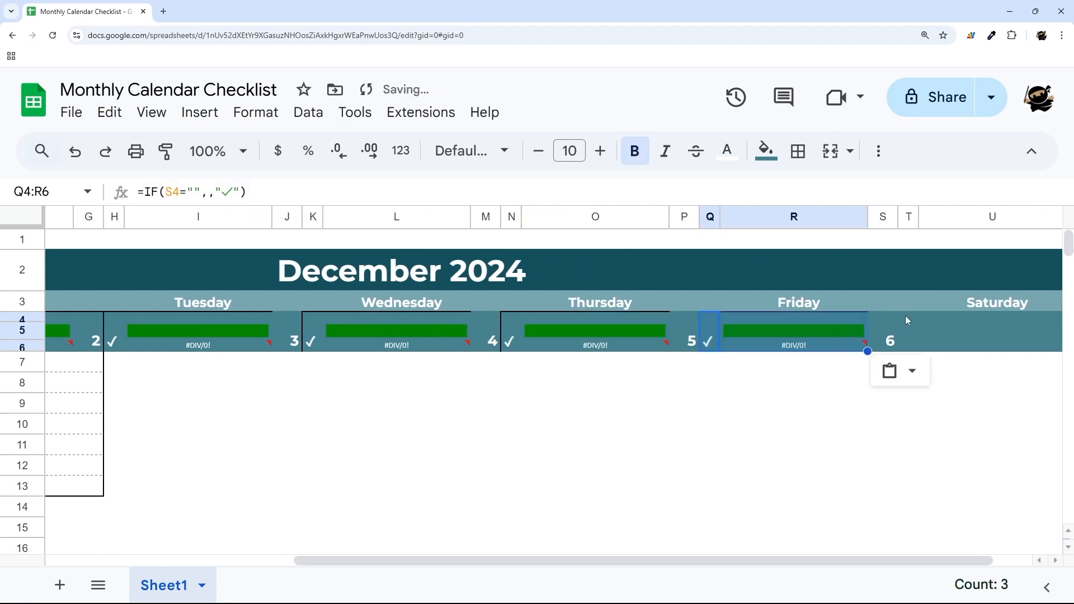
pyautogui.click(906, 317)
pyautogui.hotkey('ctrl', 'v')
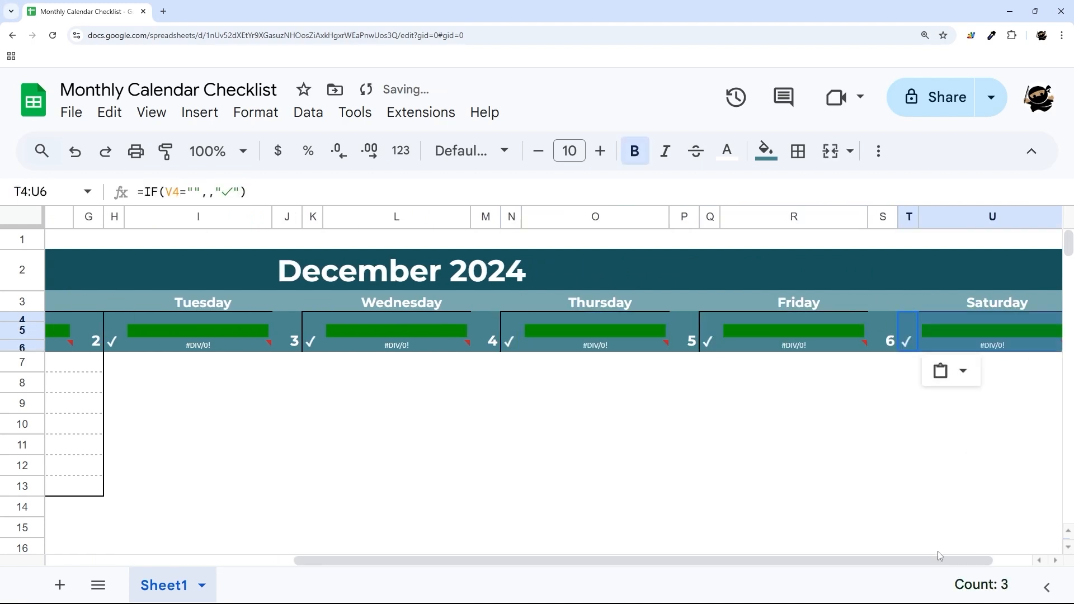
pyautogui.hscroll(1, 937, 556)
pyautogui.click(970, 338)
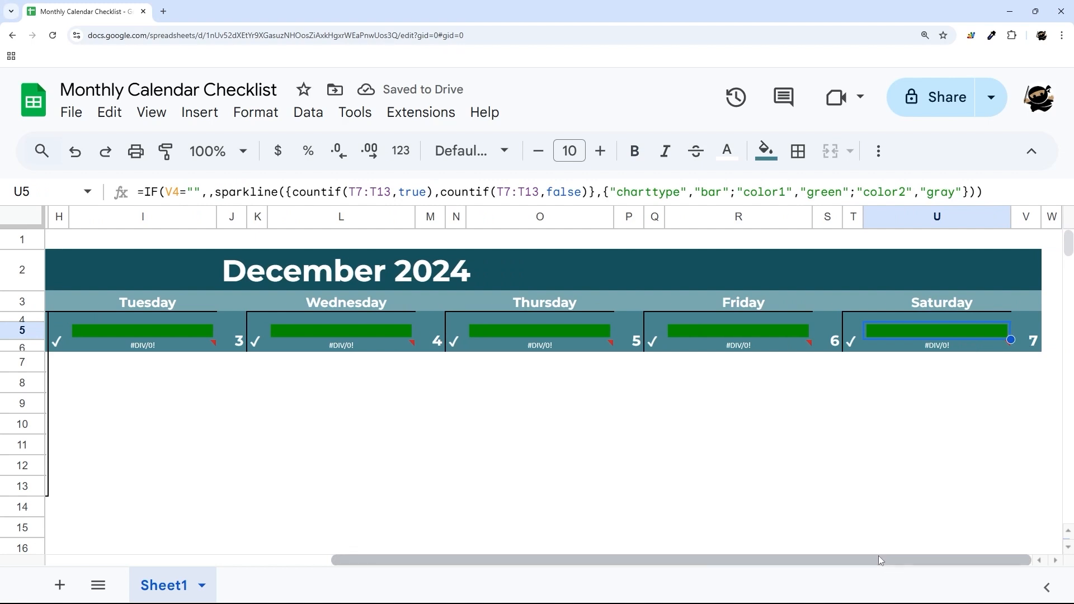
# Uncheck the ticked checkboxes at the top of the Sunday checklist in B7 and B8.
pyautogui.moveTo(878, 560); pyautogui.dragTo(508, 582)
pyautogui.click(75, 362)
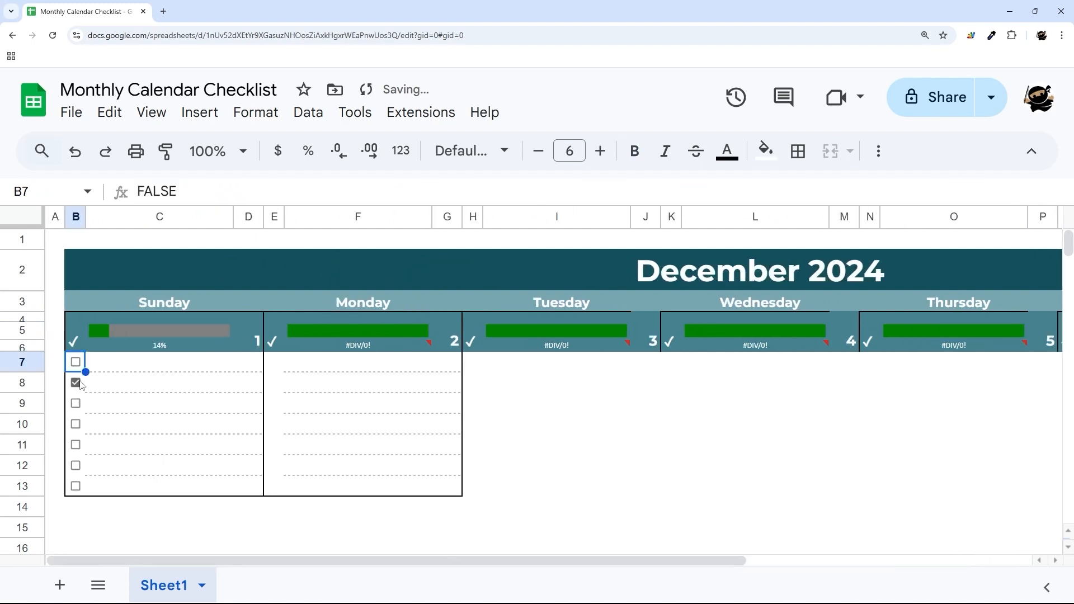
pyautogui.click(75, 383)
pyautogui.moveTo(76, 362); pyautogui.dragTo(254, 486)
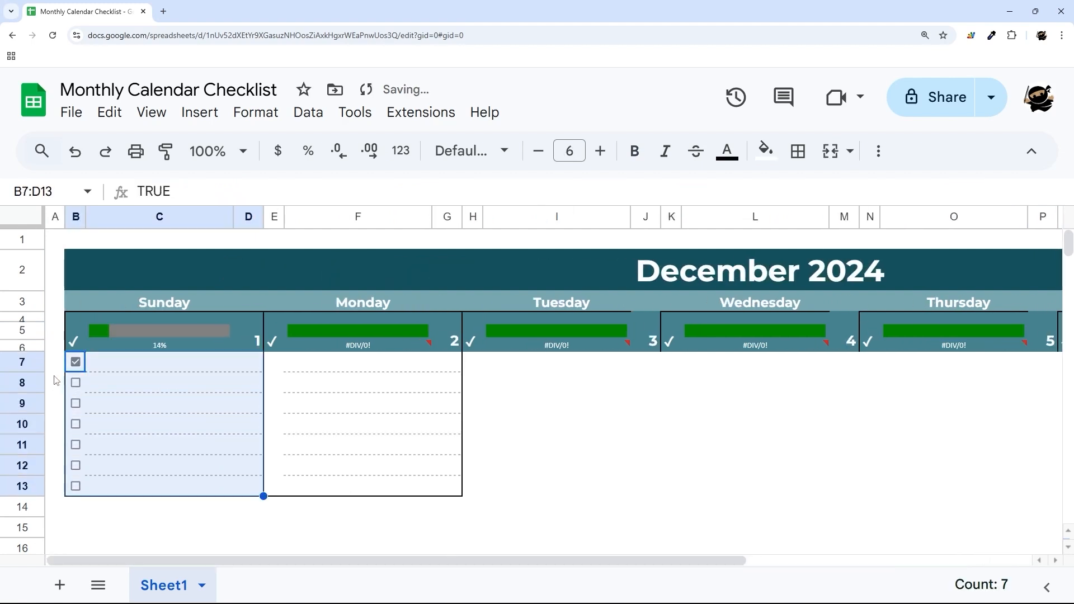
pyautogui.click(76, 362)
# Copy the cleared Sunday checklist B7:D13 to the Monday, Tuesday and Wednesday blocks at E7, H7 and K7.
pyautogui.keyDown('shift'); pyautogui.click(255, 490); pyautogui.keyUp('shift')
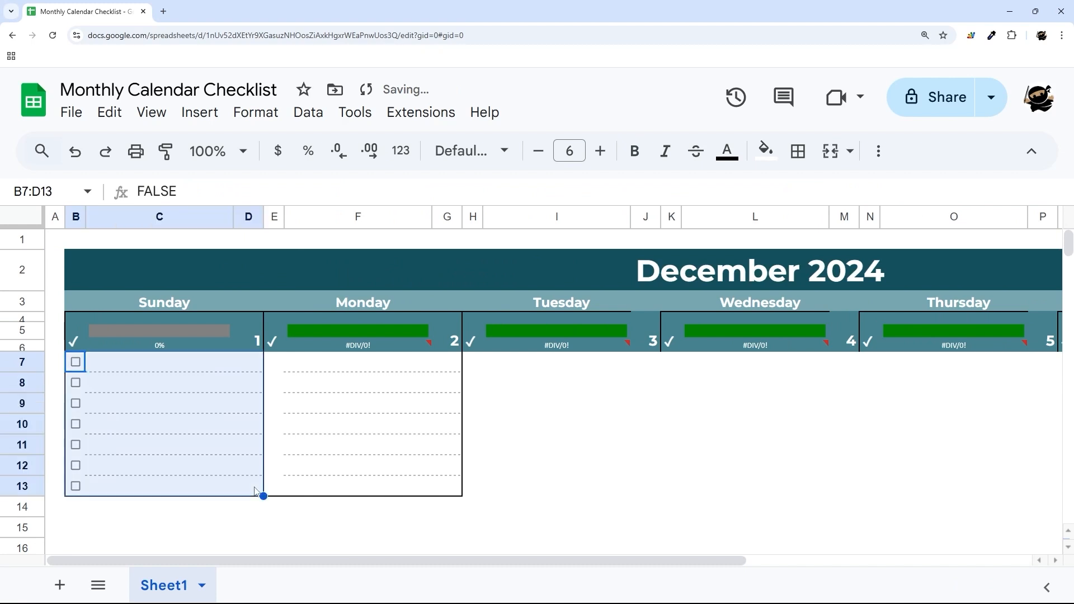
pyautogui.hotkey('ctrl', 'c')
pyautogui.click(273, 364)
pyautogui.hotkey('ctrl', 'v')
pyautogui.click(472, 365)
pyautogui.hotkey('ctrl', 'v')
pyautogui.click(671, 364)
pyautogui.hotkey('ctrl', 'v')
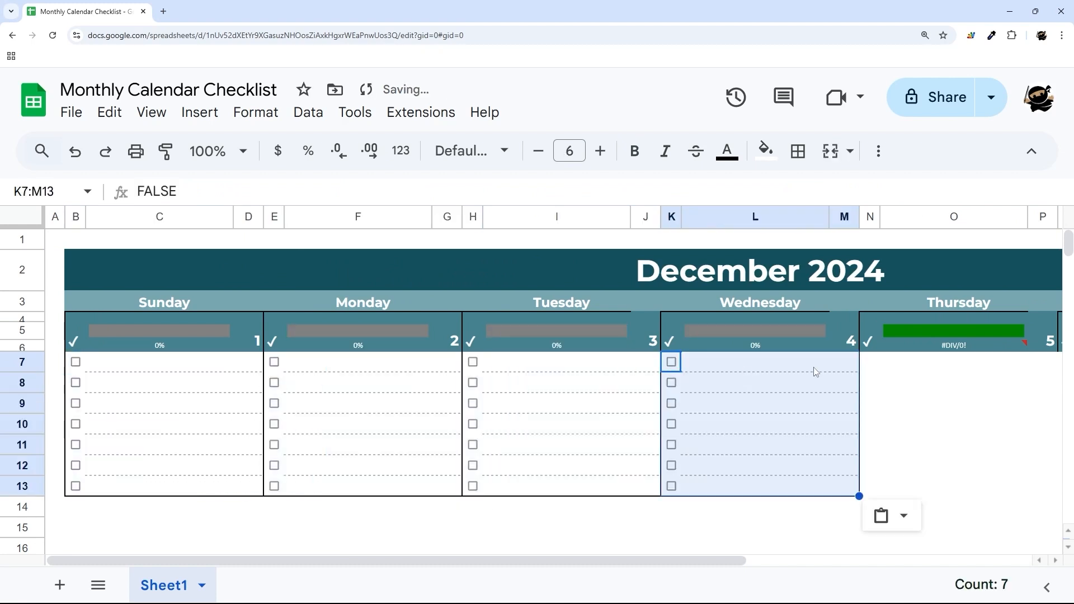
# Paste the copied checklist rows into the Thursday, Friday and Saturday blocks at N7, Q7 and T7.
pyautogui.click(870, 363)
pyautogui.hotkey('ctrl', 'v')
pyautogui.moveTo(727, 561); pyautogui.dragTo(958, 561)
pyautogui.click(729, 362)
pyautogui.hotkey('ctrl', 'v')
pyautogui.moveTo(856, 560); pyautogui.dragTo(1028, 566)
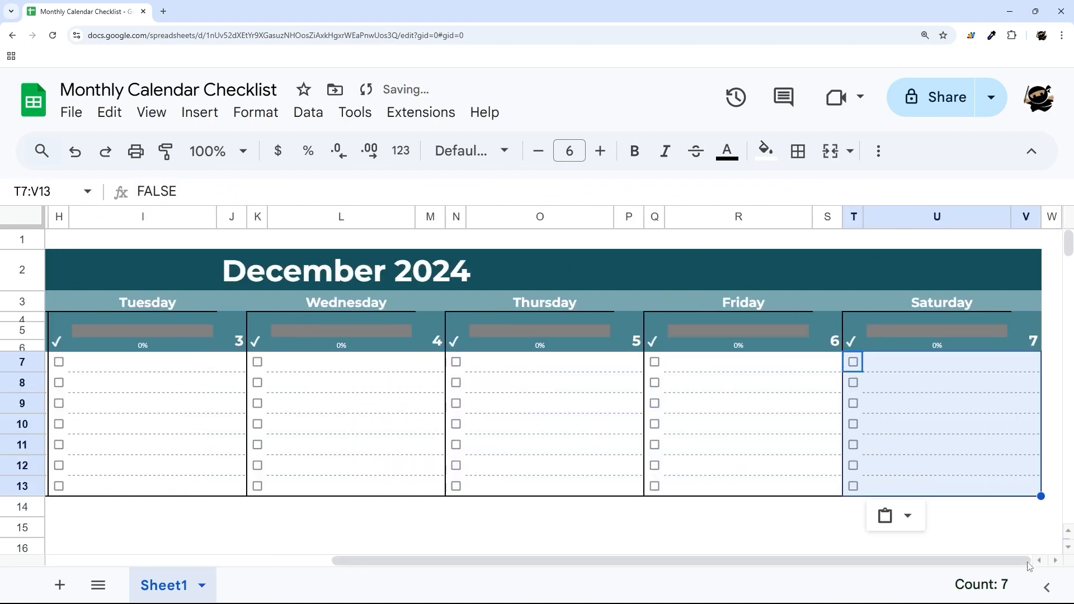
# Apply a solid black outer border around the whole first week, B4:V13.
pyautogui.click(1027, 487)
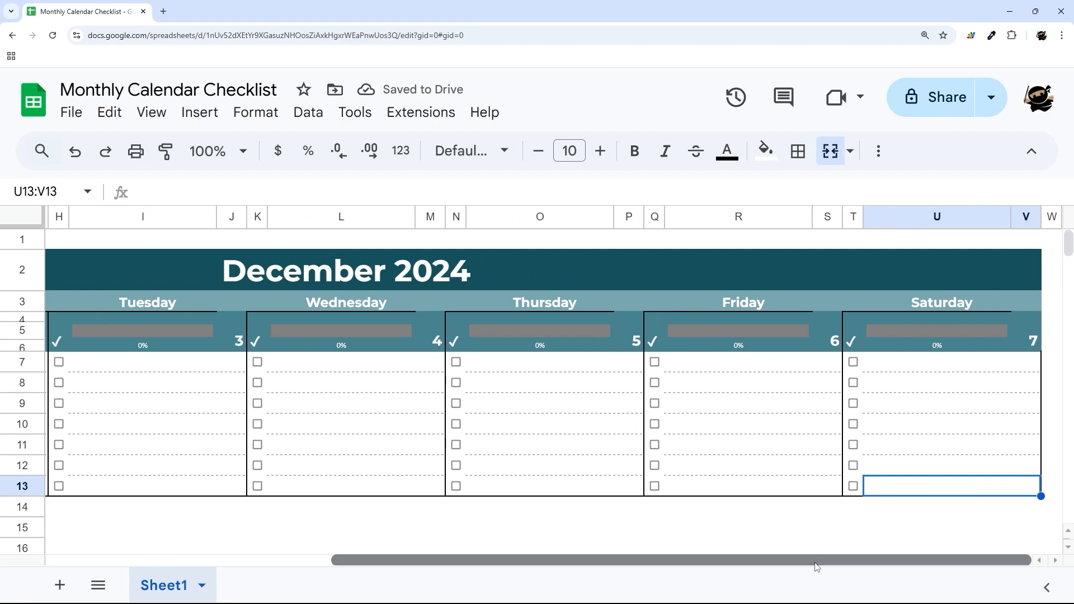
pyautogui.moveTo(813, 562); pyautogui.dragTo(301, 588)
pyautogui.keyDown('shift'); pyautogui.click(66, 330); pyautogui.keyUp('shift')
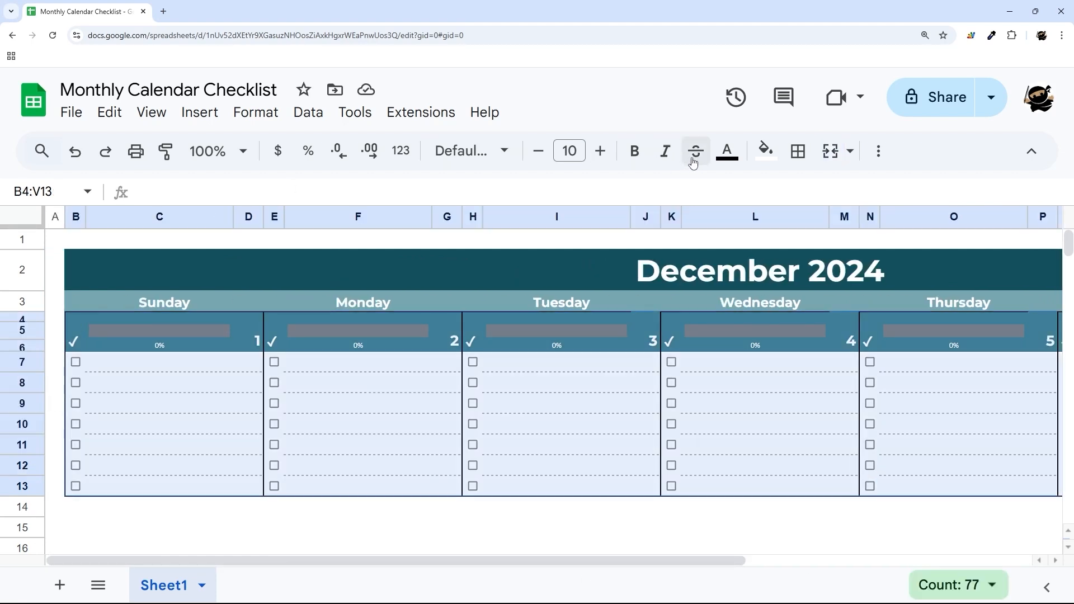
pyautogui.click(790, 159)
pyautogui.click(982, 194)
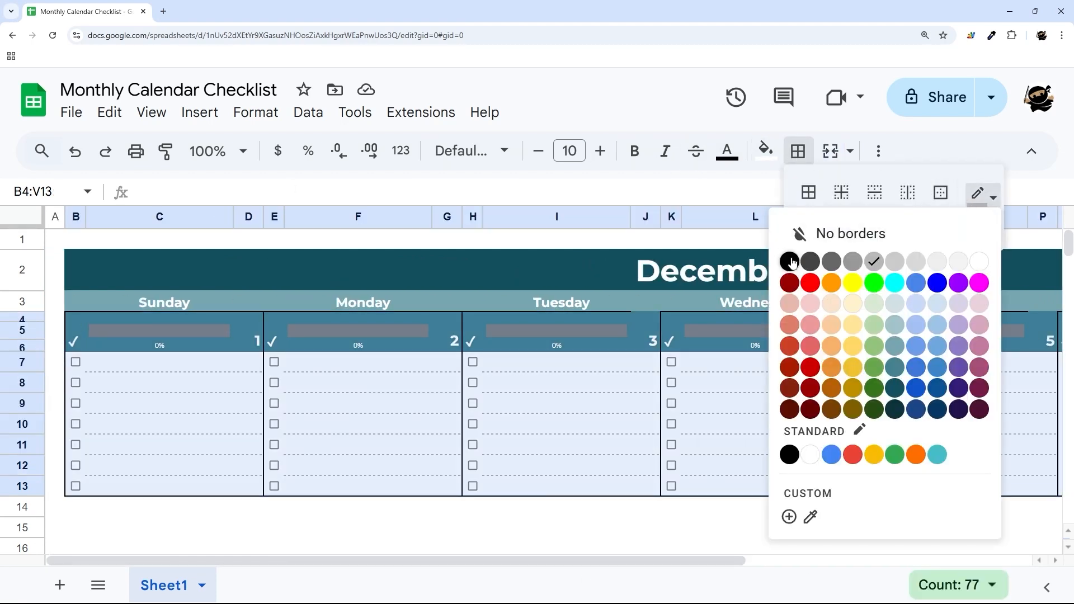
pyautogui.click(981, 222)
pyautogui.click(951, 254)
pyautogui.click(940, 192)
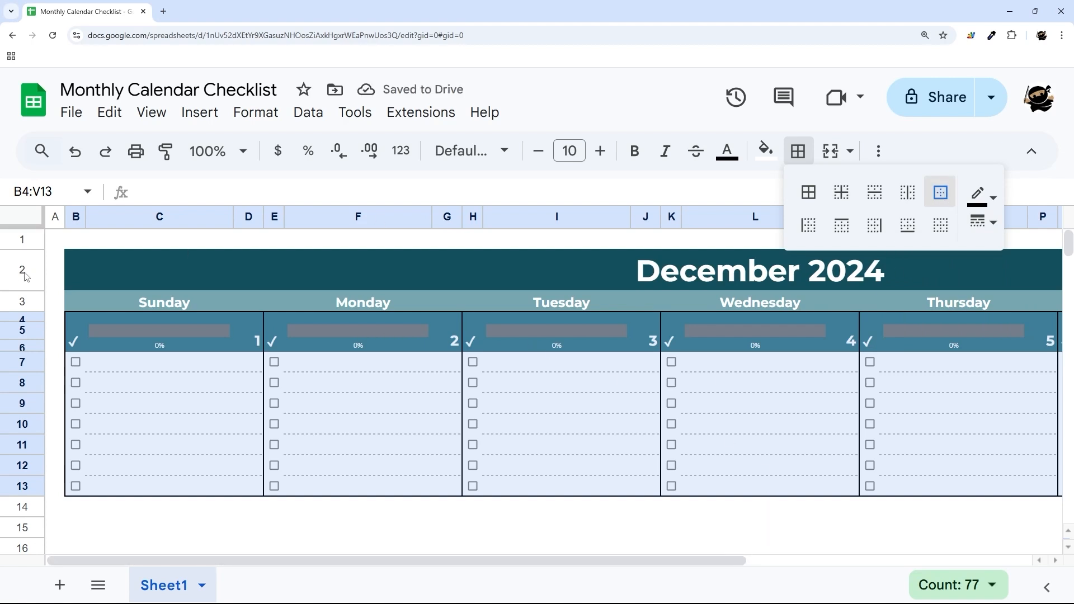
# Apply black borders on all sides of the title and weekday header cells in B2:V3.
pyautogui.click(102, 262)
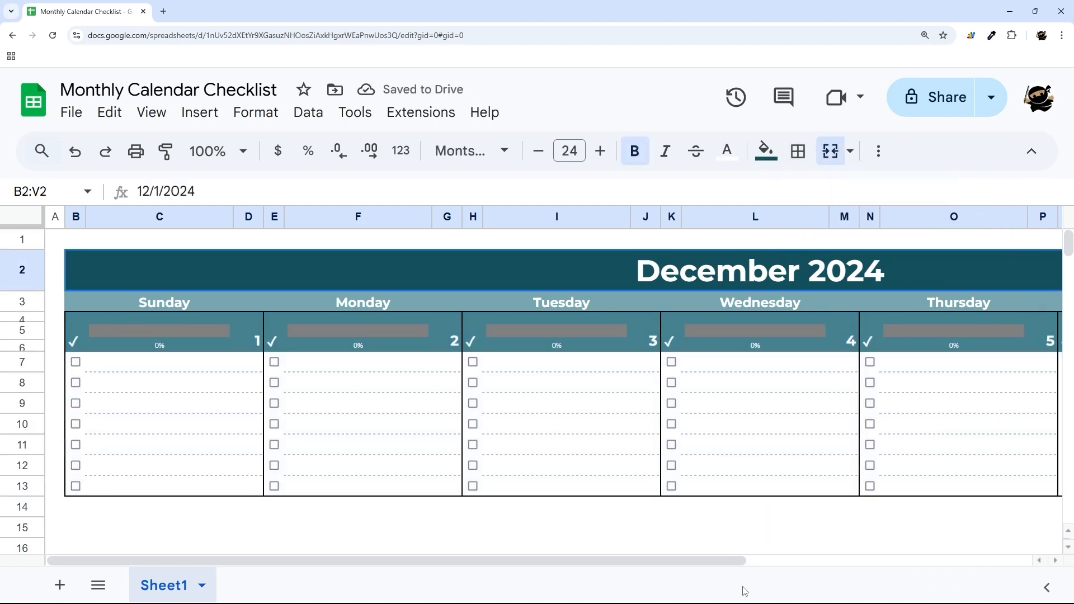
pyautogui.moveTo(732, 560); pyautogui.dragTo(1015, 551)
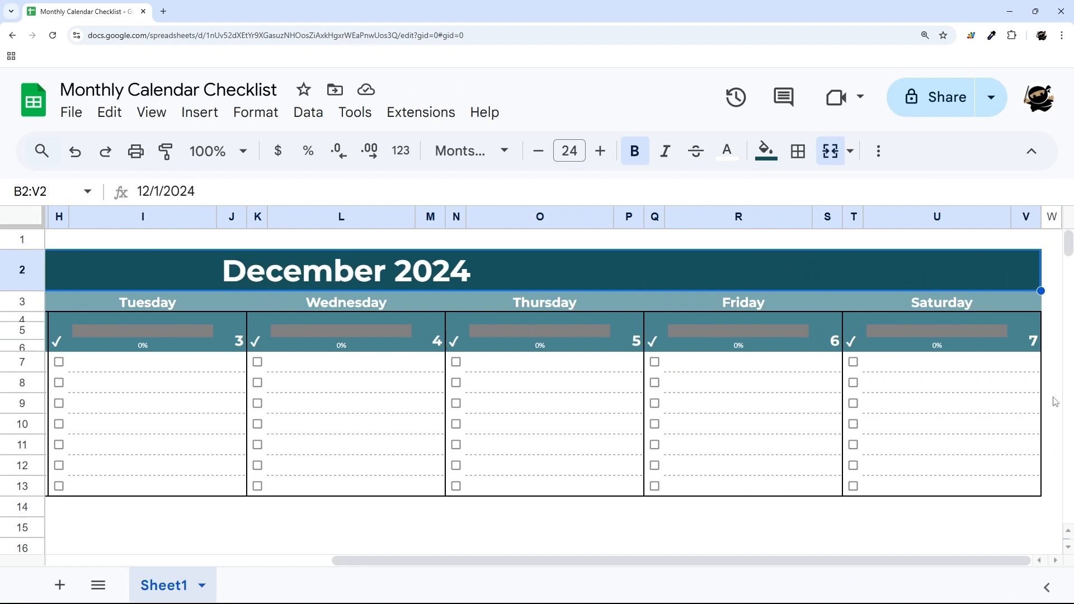
pyautogui.keyDown('shift'); pyautogui.click(1032, 310); pyautogui.keyUp('shift')
pyautogui.click(798, 151)
pyautogui.click(808, 192)
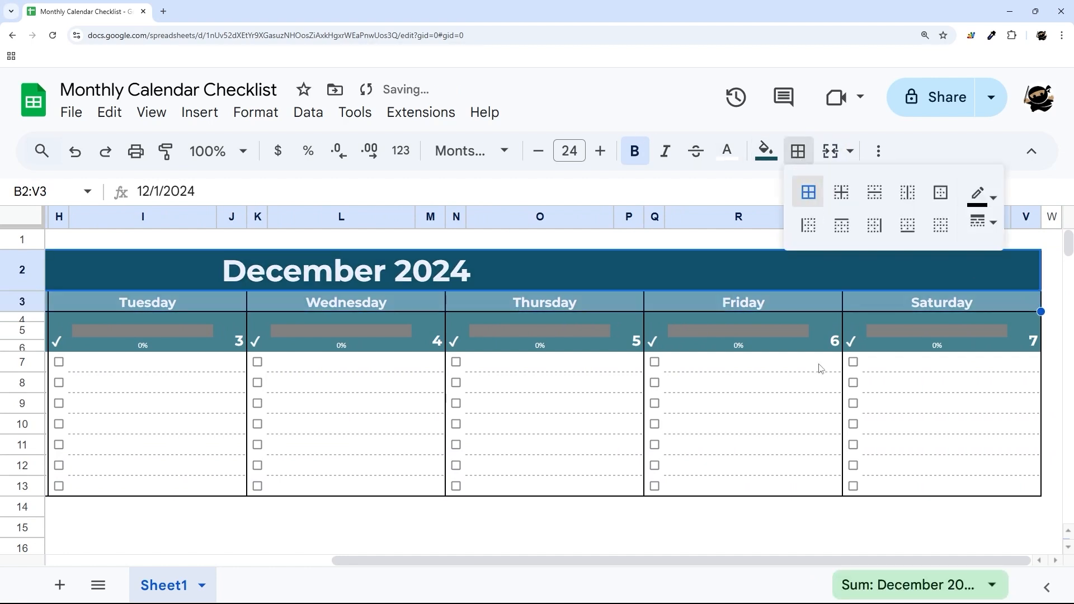
pyautogui.click(787, 445)
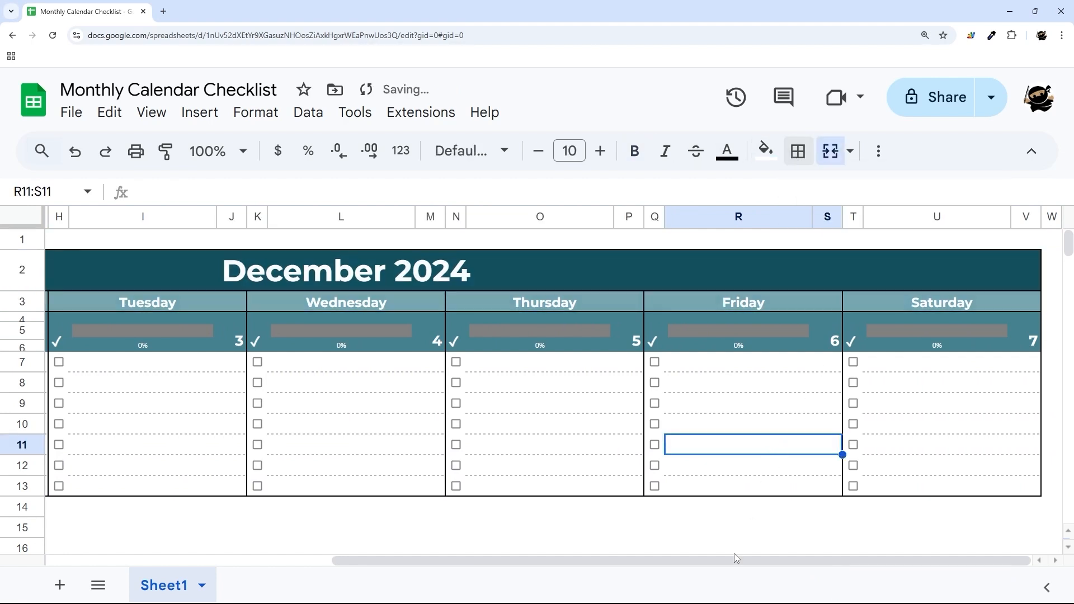
# Duplicate the first week's rows 4 to 13 directly below, starting at row 14.
pyautogui.moveTo(733, 558); pyautogui.dragTo(363, 576)
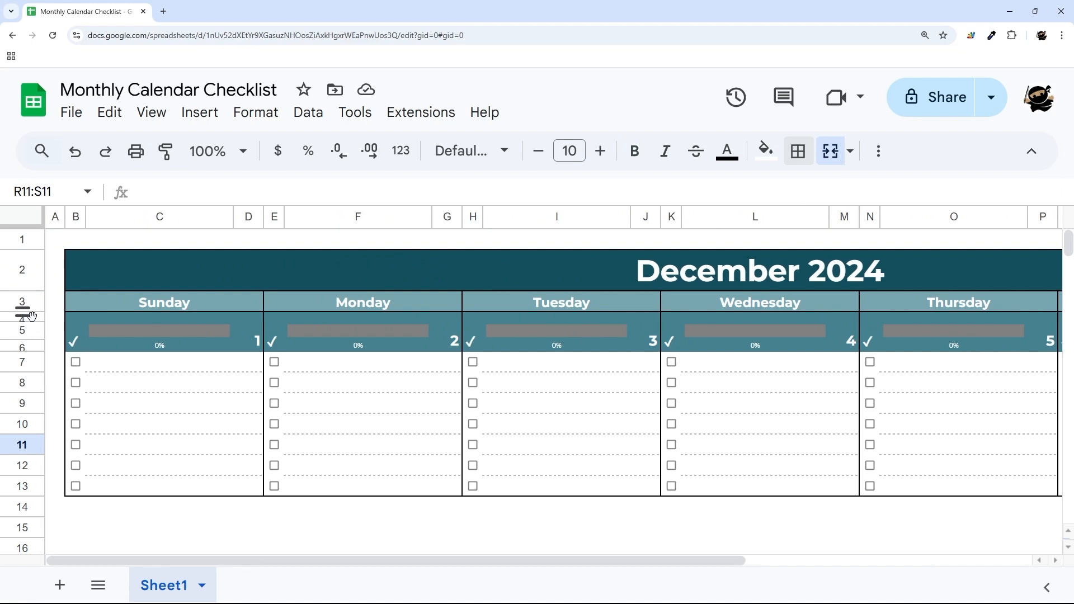
pyautogui.moveTo(31, 316); pyautogui.dragTo(31, 487)
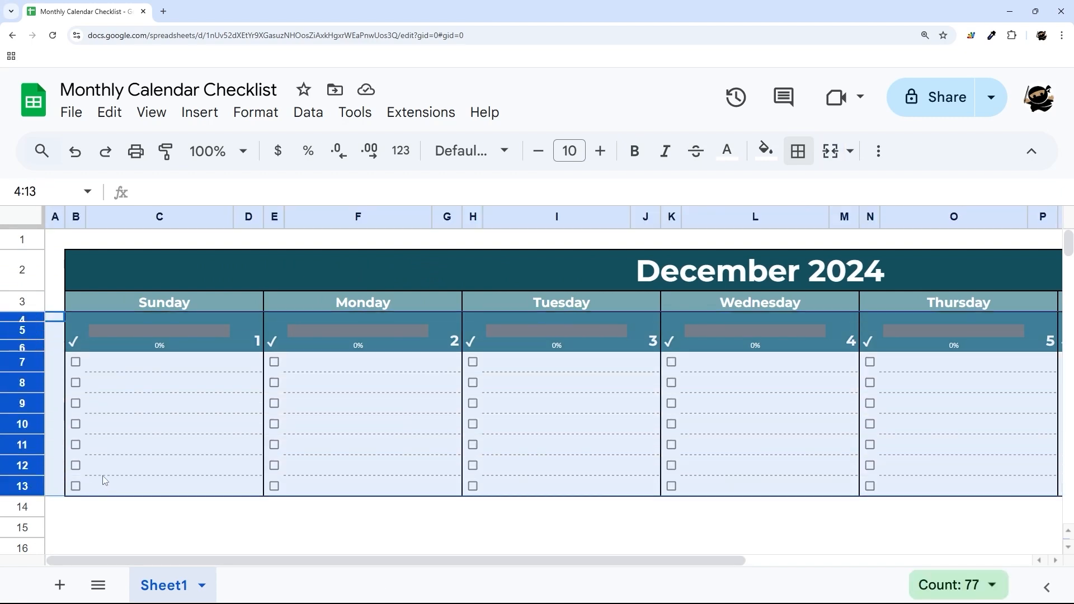
pyautogui.hotkey('ctrl', 'c')
pyautogui.scroll(-2, 84, 459)
pyautogui.click(22, 393)
pyautogui.hotkey('ctrl', 'v')
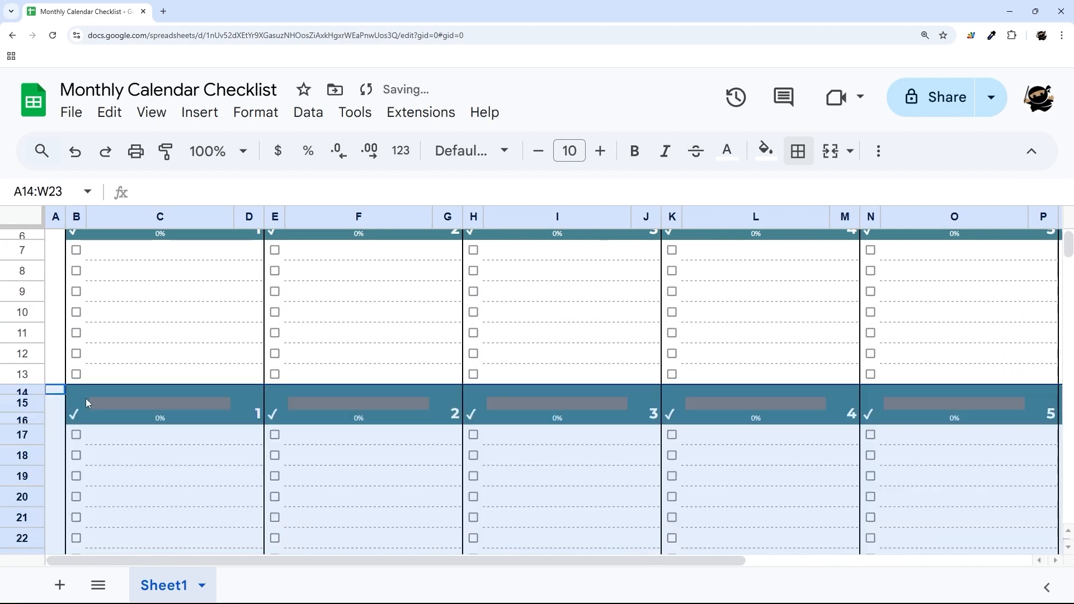
pyautogui.scroll(3, 224, 442)
pyautogui.scroll(-1, 244, 434)
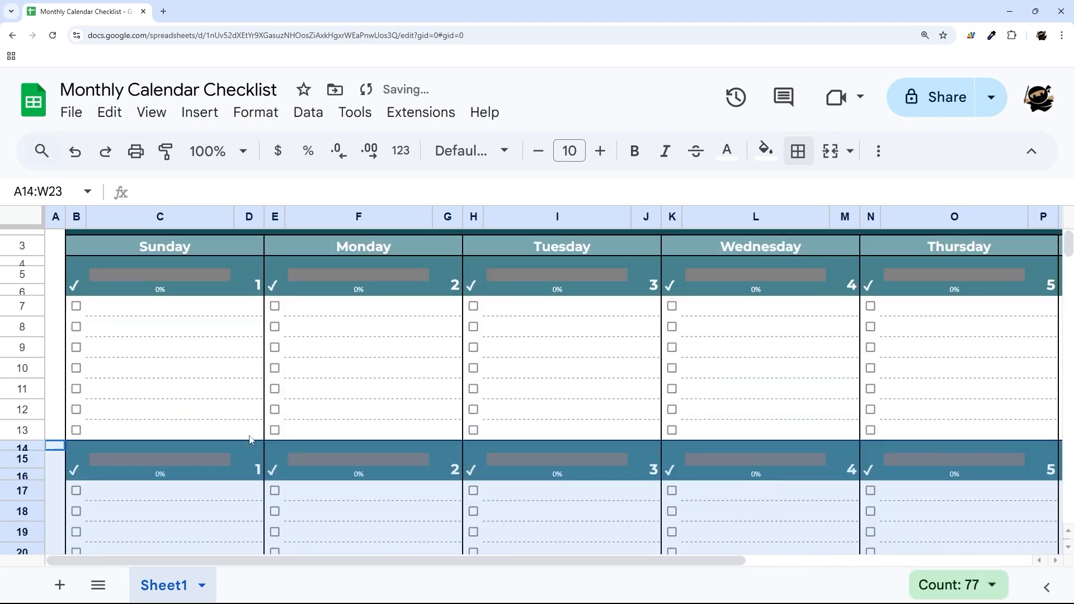
# Replace the second week's Sunday date in D14 with the formula =V4+1.
pyautogui.click(253, 464)
pyautogui.moveTo(300, 559); pyautogui.dragTo(218, 594)
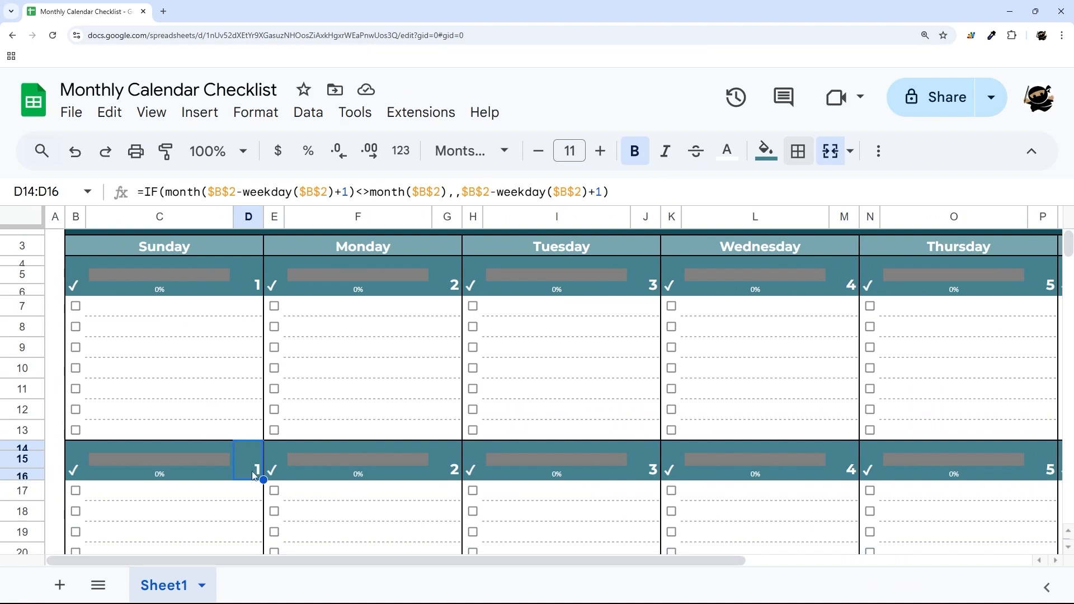
pyautogui.write('=')
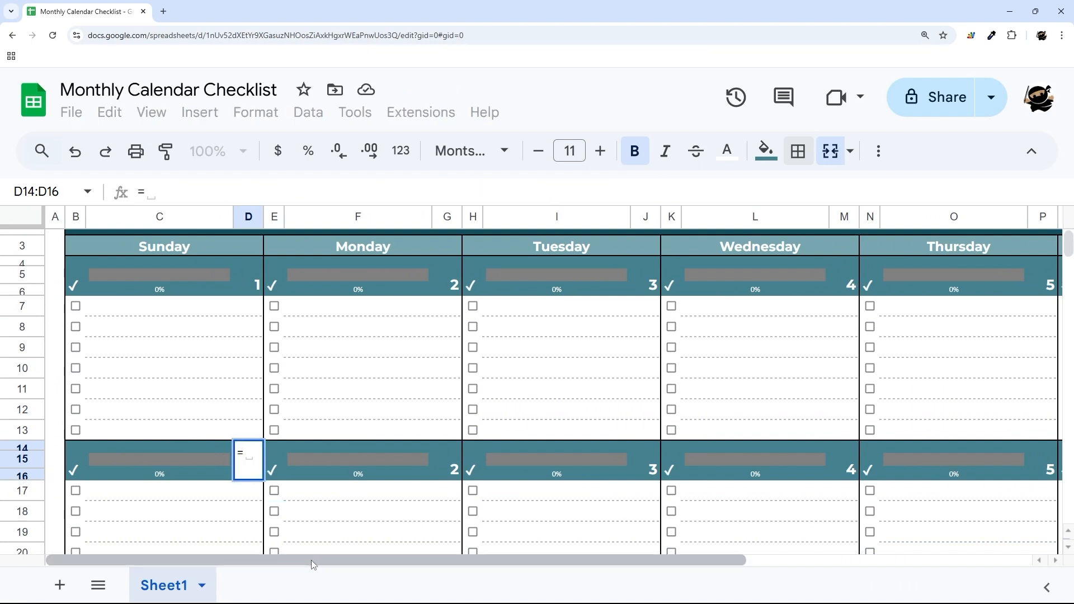
pyautogui.moveTo(311, 559); pyautogui.dragTo(720, 598)
pyautogui.click(1032, 287)
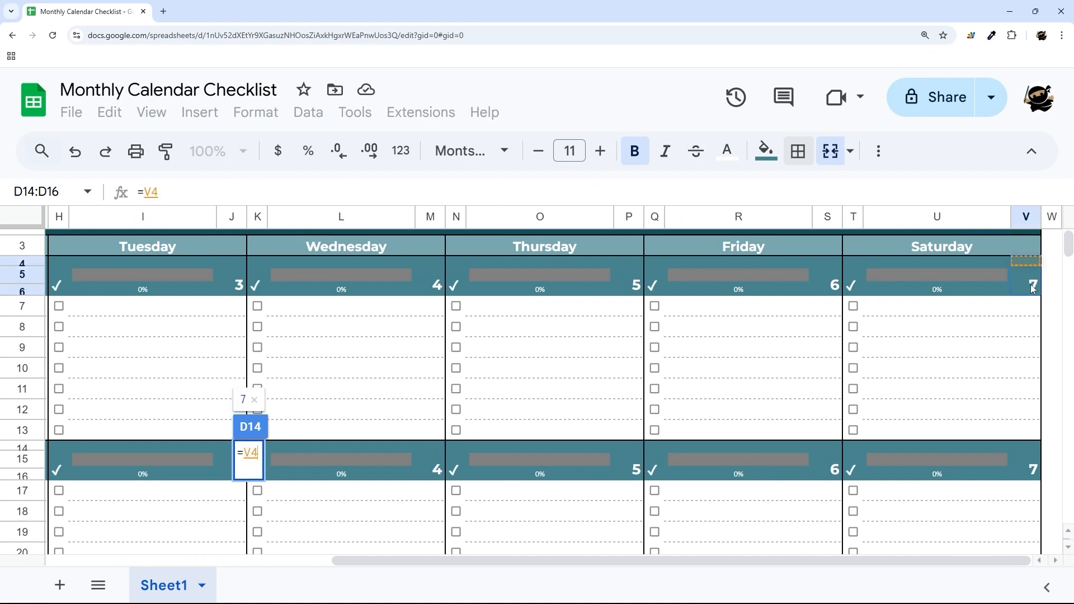
pyautogui.write('+1')
pyautogui.press('Return')
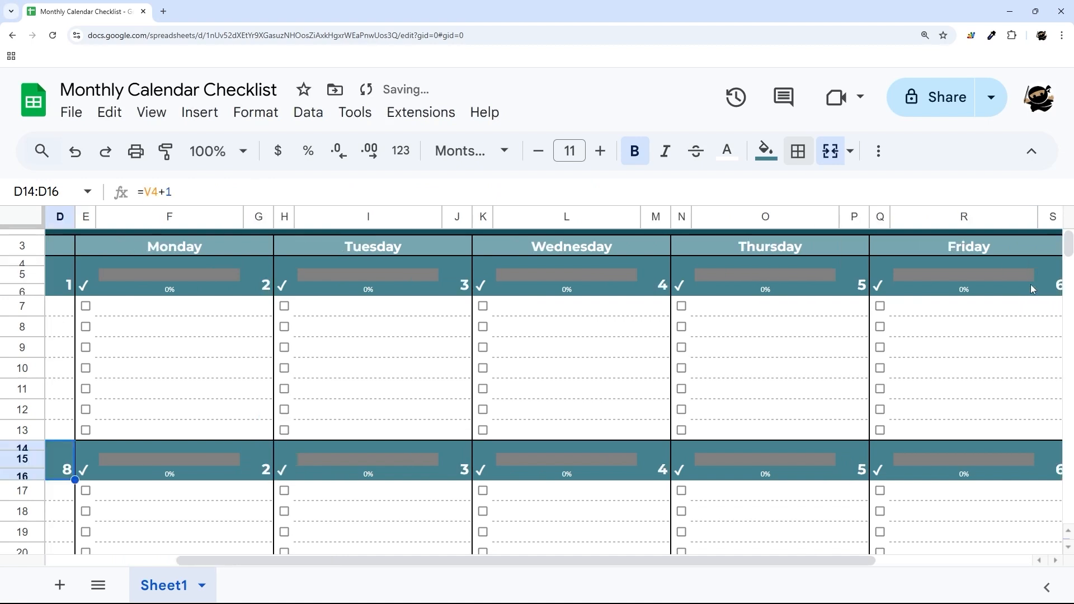
# Replace the second week's Monday date in G14 with the formula =D14+1.
pyautogui.moveTo(596, 563); pyautogui.dragTo(212, 552)
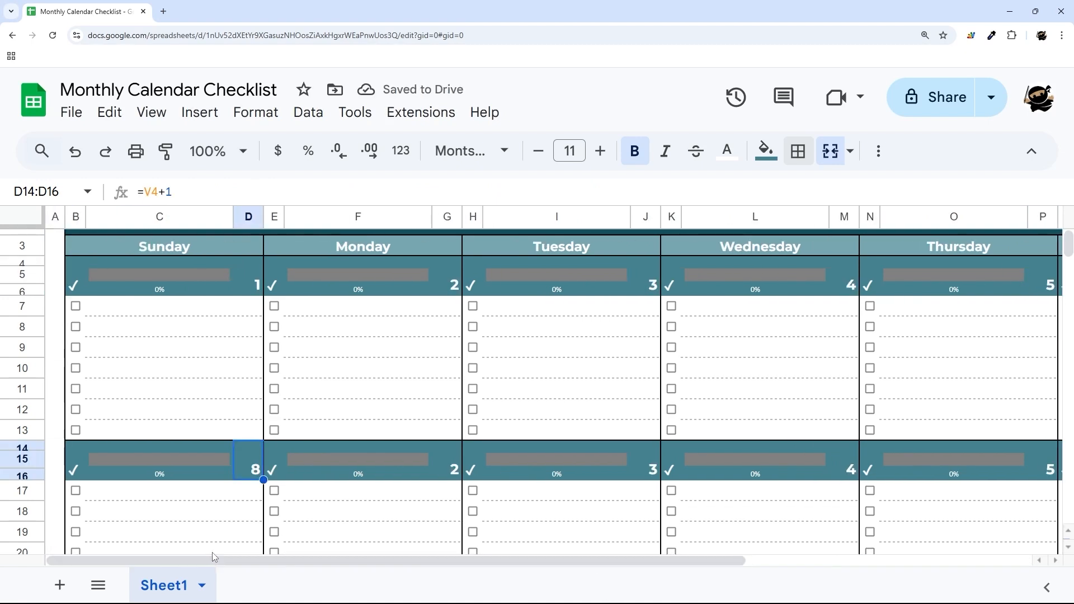
pyautogui.click(454, 468)
pyautogui.write('=')
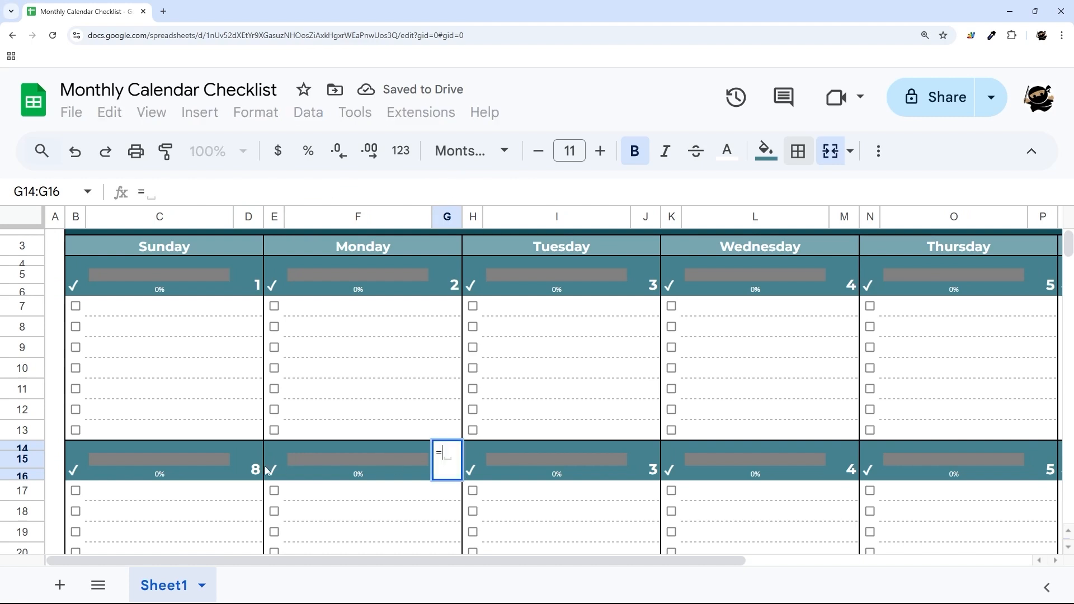
pyautogui.click(254, 470)
pyautogui.write('+!')
pyautogui.press('Return')
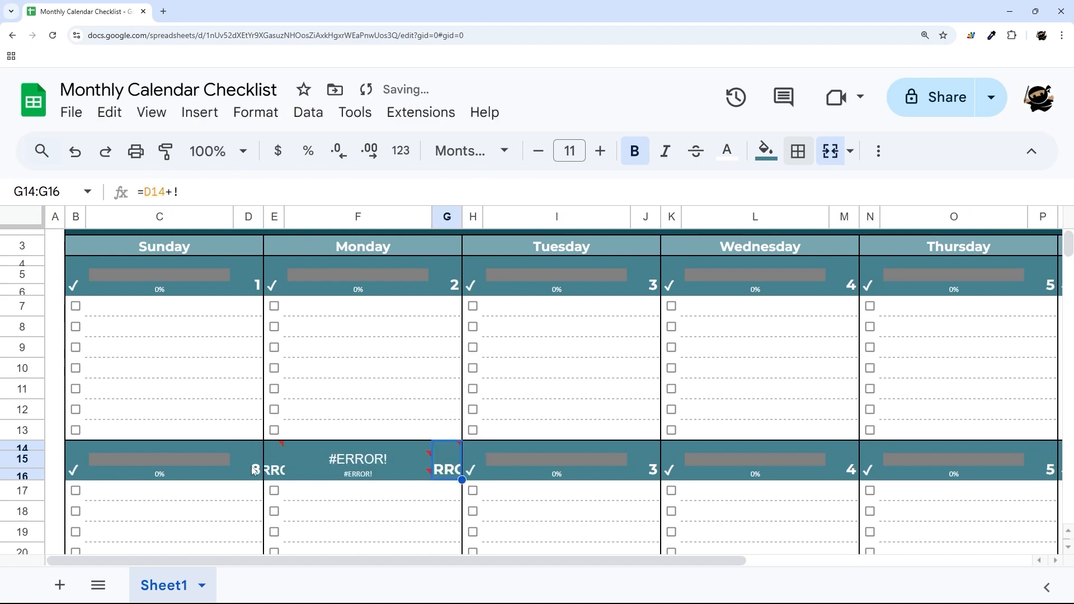
pyautogui.click(204, 193)
pyautogui.press('BackSpace')
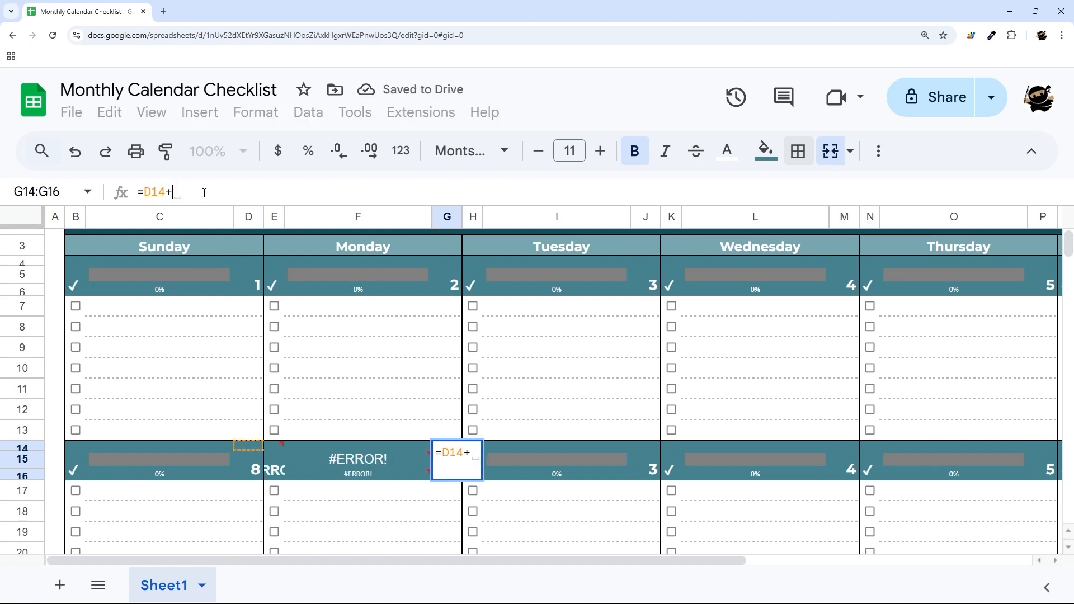
pyautogui.write('1')
pyautogui.press('Return')
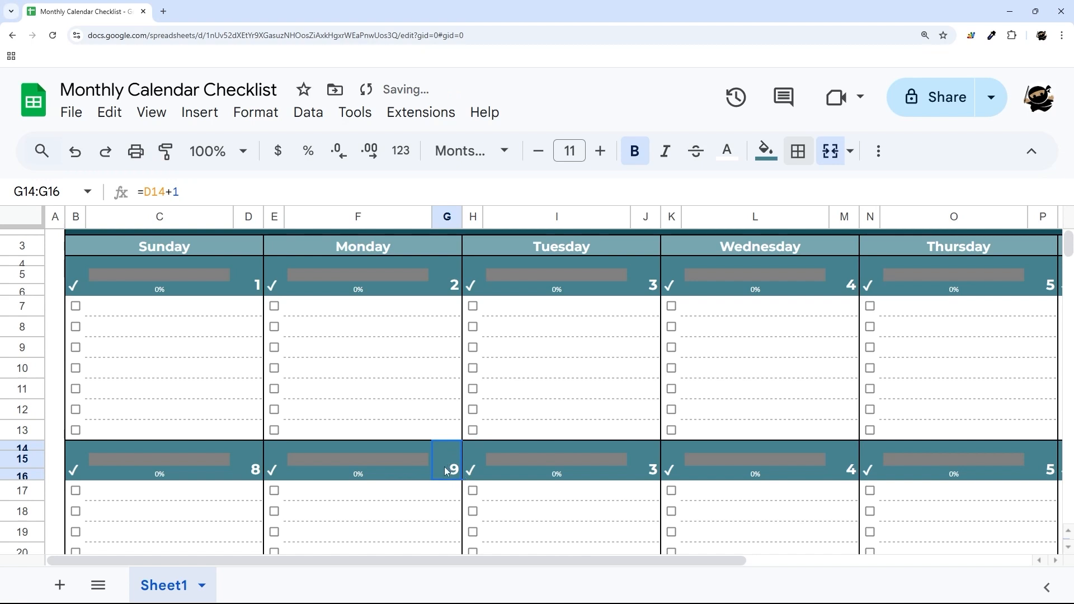
# Copy only the formula of Monday's date in G14 to the Tuesday and Wednesday dates in J14 and M14.
pyautogui.rightClick(660, 467)
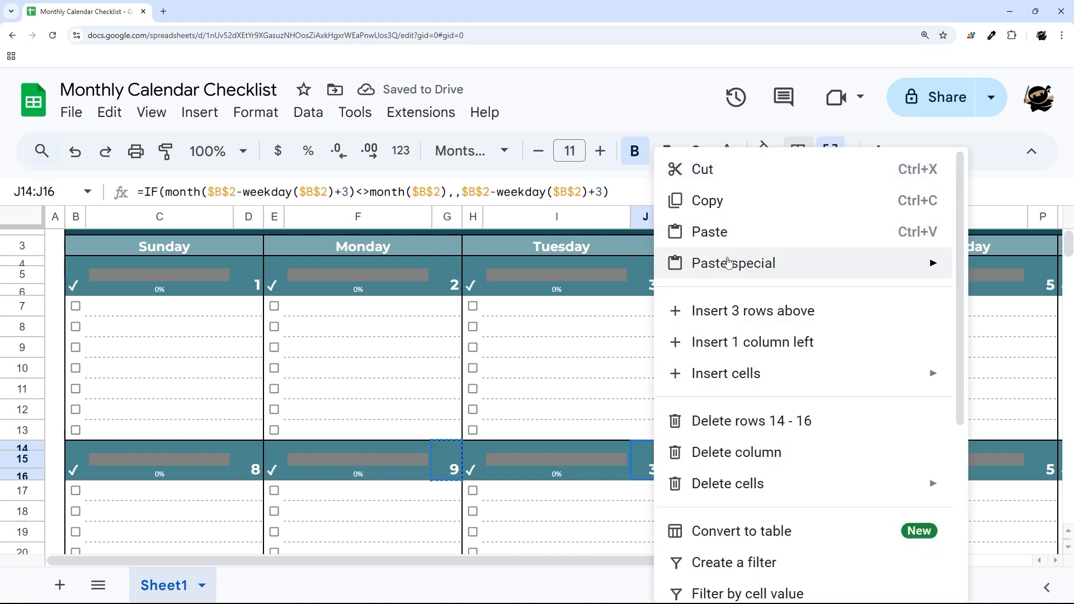
pyautogui.moveTo(722, 263)
pyautogui.click(501, 334)
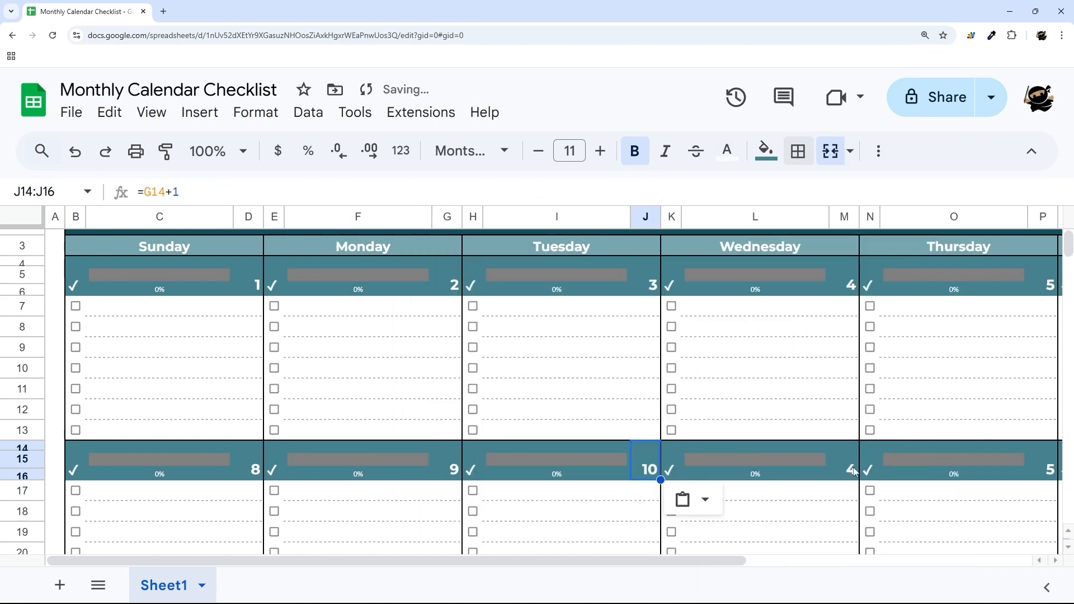
pyautogui.rightClick(854, 472)
pyautogui.moveTo(945, 262)
pyautogui.click(653, 331)
# Paste only the copied date formula into the Thursday, Friday and Saturday dates in P14, S14 and V14.
pyautogui.moveTo(708, 561); pyautogui.dragTo(993, 561)
pyautogui.rightClick(630, 469)
pyautogui.moveTo(716, 263)
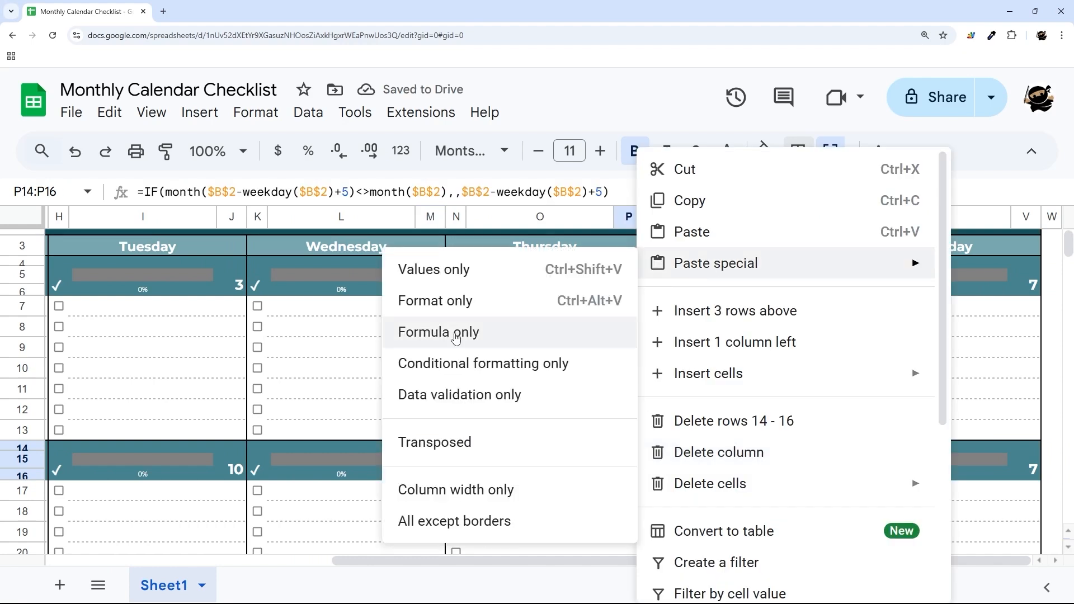
pyautogui.click(456, 332)
pyautogui.rightClick(828, 469)
pyautogui.moveTo(872, 263)
pyautogui.click(637, 331)
pyautogui.rightClick(1026, 468)
pyautogui.moveTo(1043, 263)
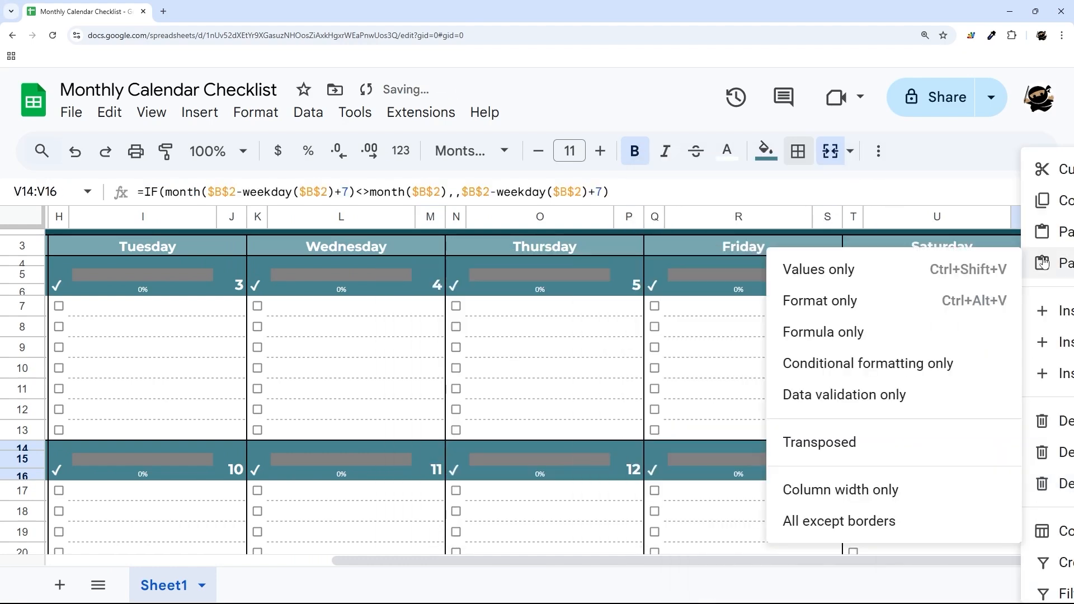
pyautogui.click(822, 331)
# Copy the second week's block B14:V23 and paste it as the third week starting at B24.
pyautogui.scroll(-2, 983, 496)
pyautogui.click(1019, 504)
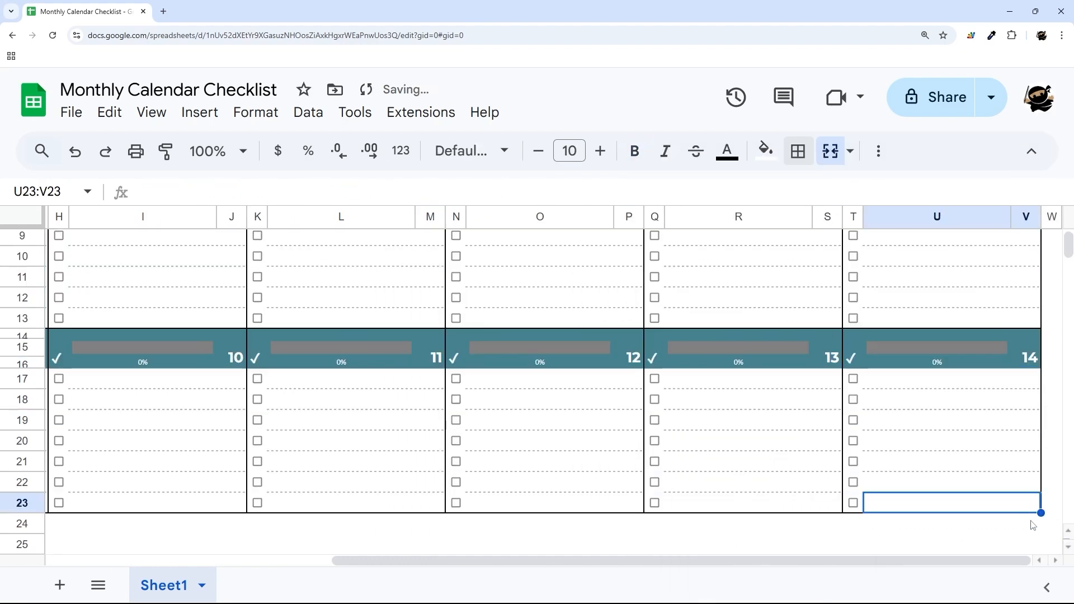
pyautogui.moveTo(1006, 561); pyautogui.dragTo(721, 560)
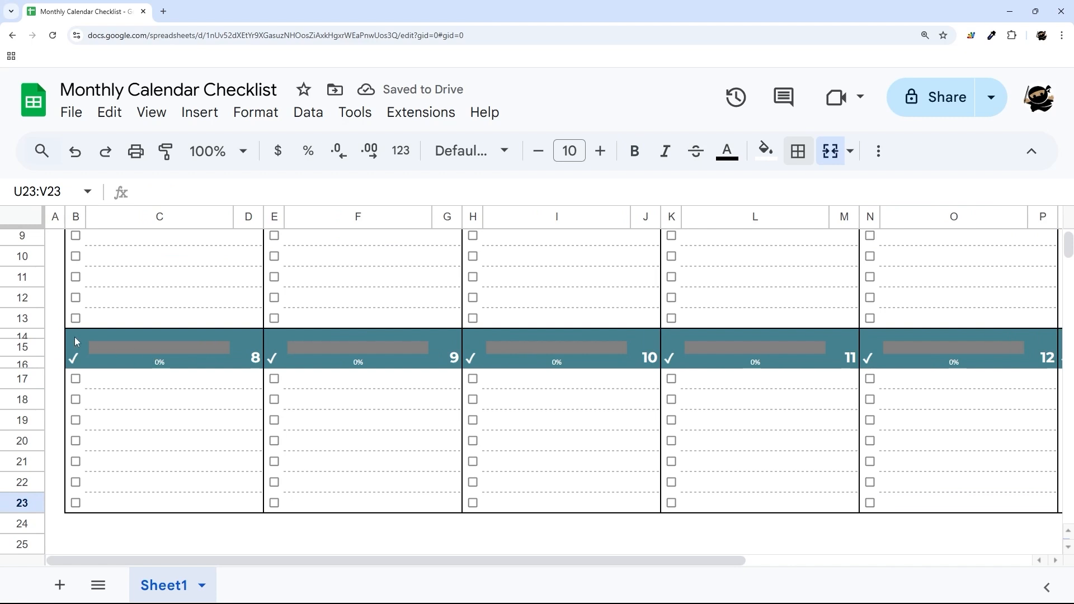
pyautogui.keyDown('shift'); pyautogui.click(75, 336); pyautogui.keyUp('shift')
pyautogui.scroll(-2, 74, 336)
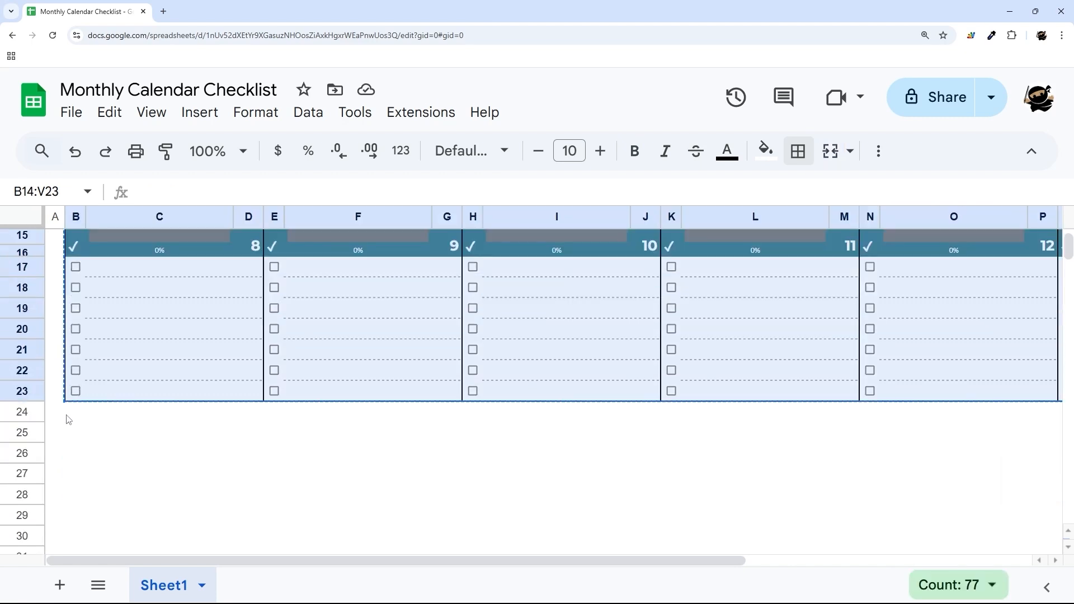
pyautogui.click(68, 419)
pyautogui.hotkey('ctrl', 'v')
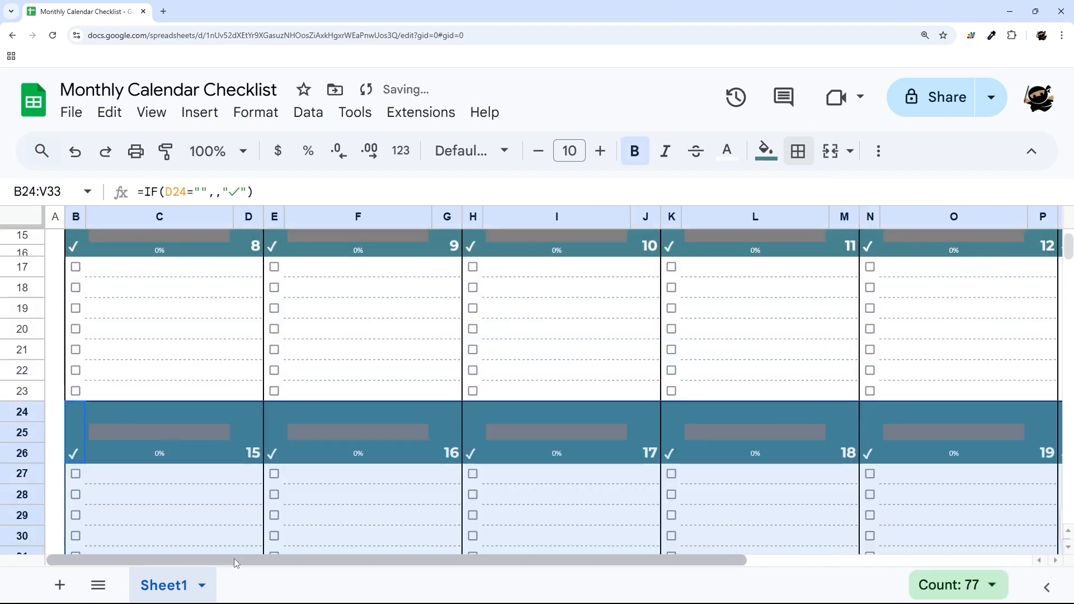
pyautogui.moveTo(234, 558); pyautogui.dragTo(155, 601)
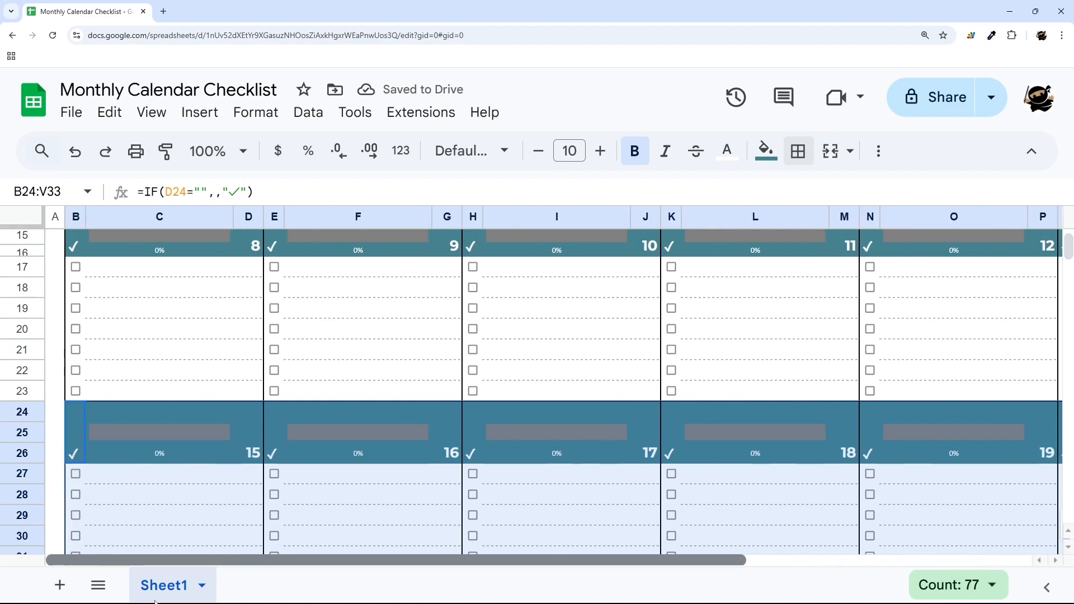
# Paste the copied week block as the fourth week starting at B34 and check the dates across all weekday columns.
pyautogui.scroll(-3, 152, 466)
pyautogui.click(76, 460)
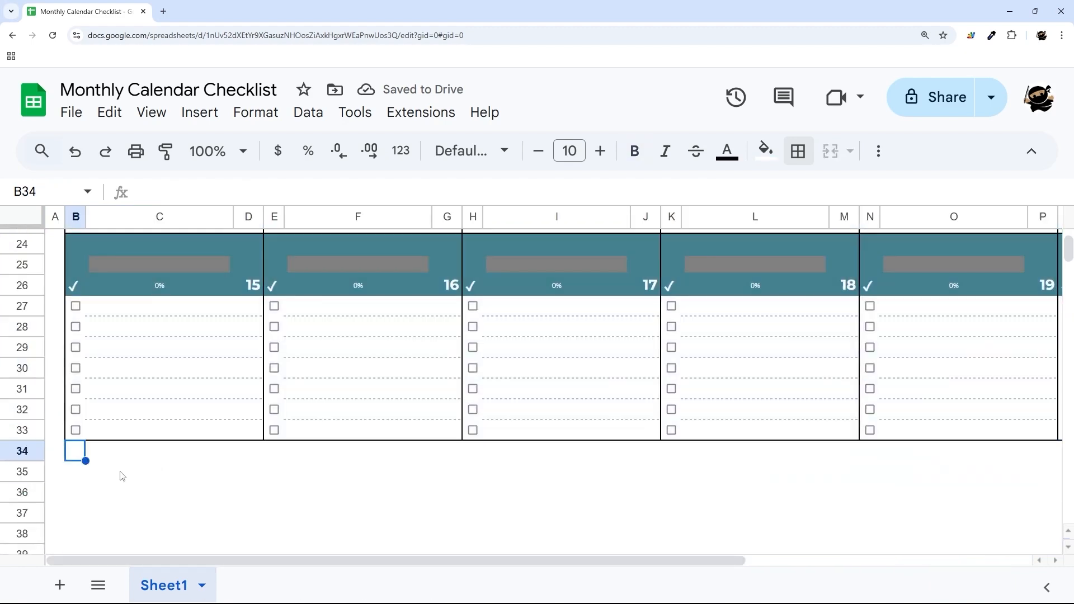
pyautogui.hotkey('ctrl', 'v')
pyautogui.moveTo(300, 562); pyautogui.dragTo(641, 577)
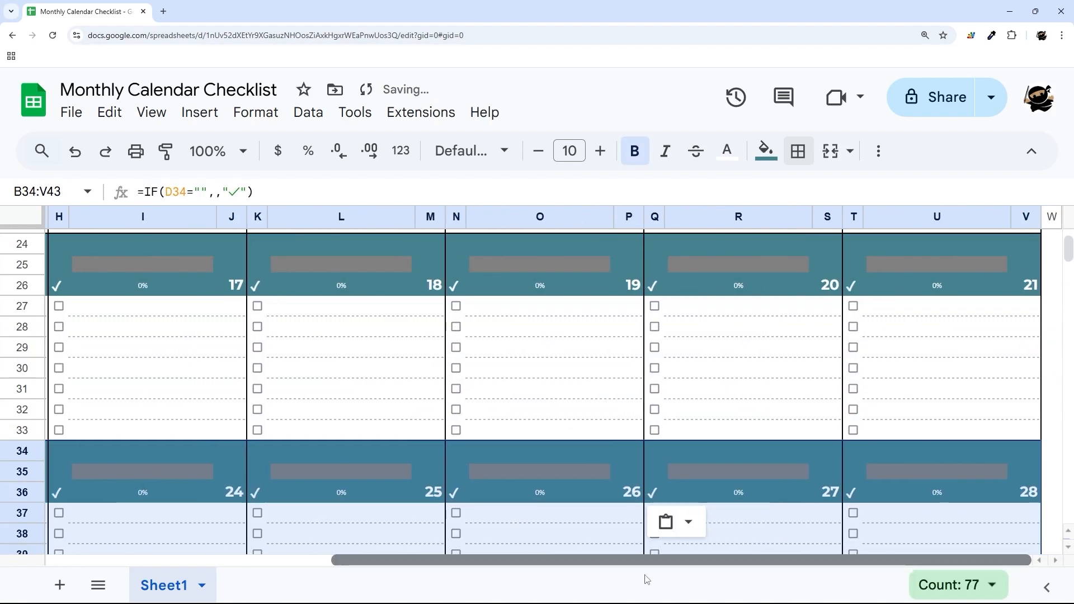
pyautogui.scroll(3, 809, 504)
pyautogui.scroll(5, 802, 545)
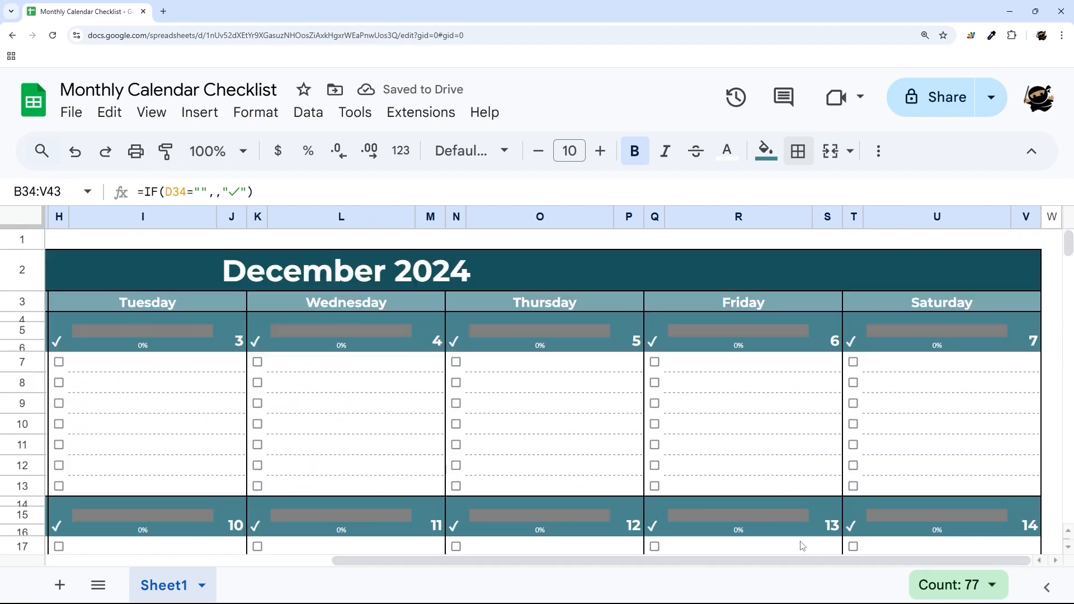
pyautogui.moveTo(798, 560); pyautogui.dragTo(411, 564)
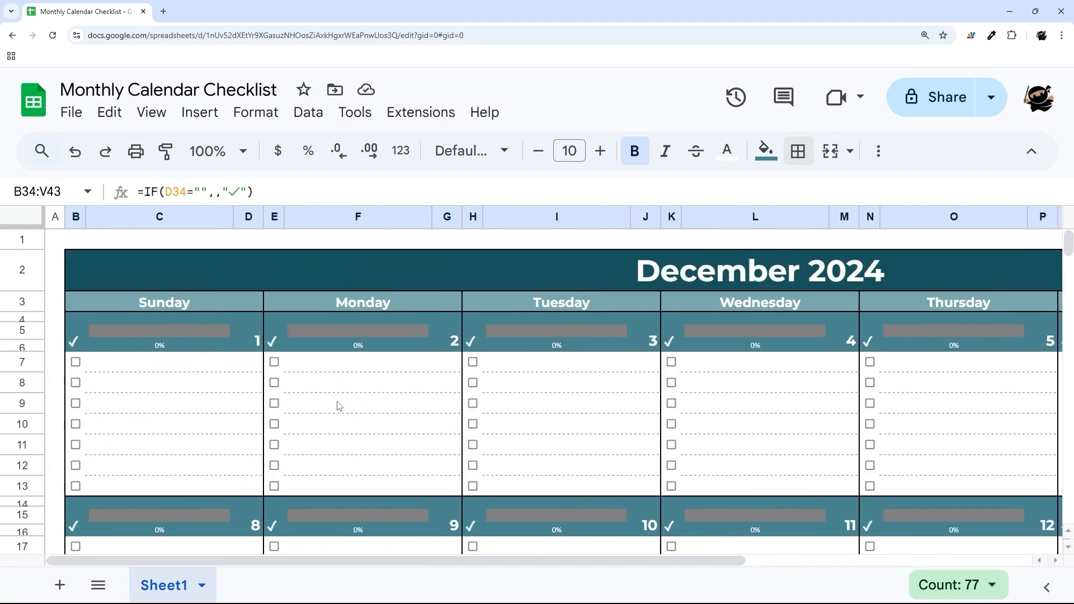
# Set the height of row 24, the first row of the third week's header, to 10 pixels.
pyautogui.scroll(-1, 261, 383)
pyautogui.scroll(-5, 63, 461)
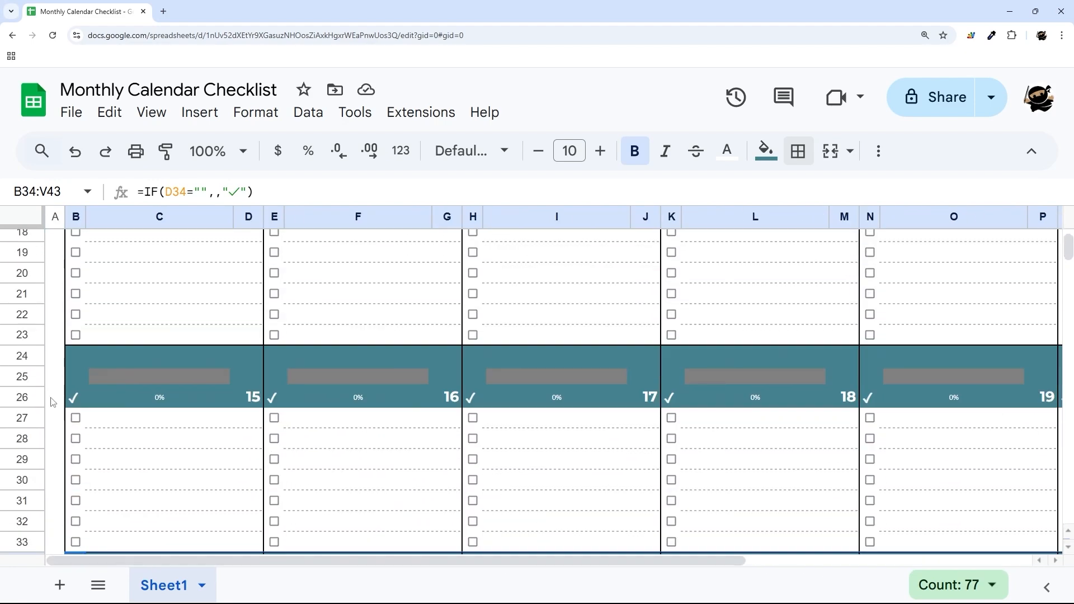
pyautogui.rightClick(25, 361)
pyautogui.click(95, 465)
pyautogui.click(487, 326)
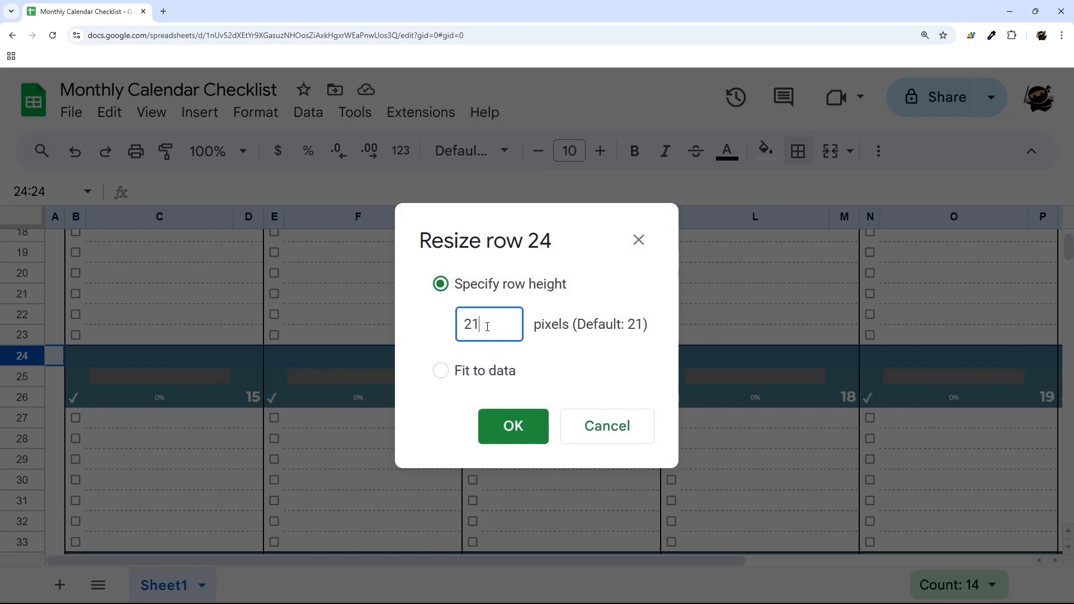
pyautogui.write('1')
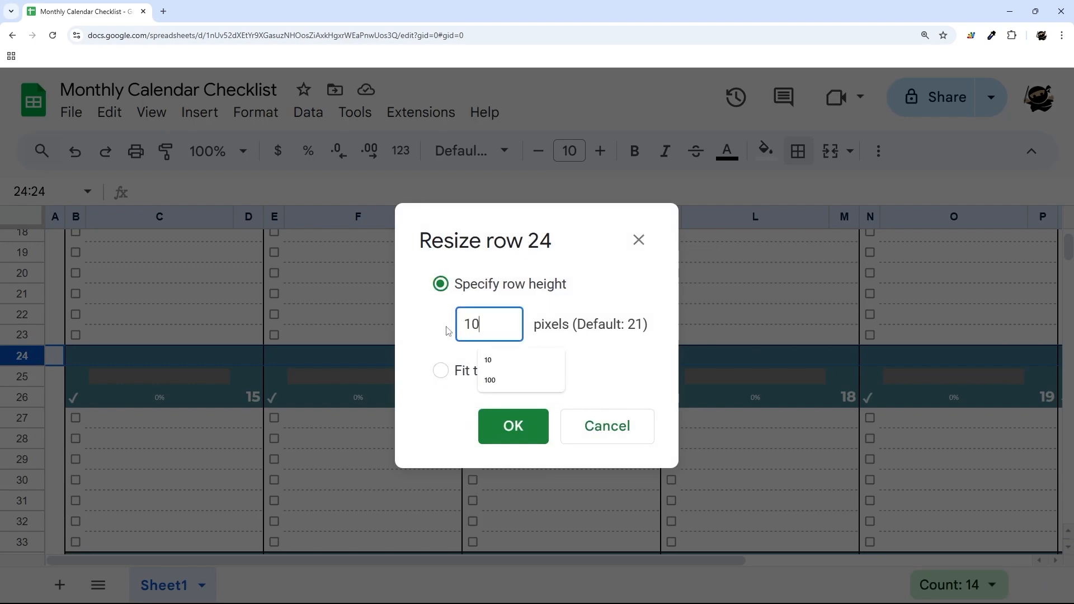
pyautogui.press('Return')
# Change the calendar's title date in B2 to 11/1/2024 and check the first week's dates.
pyautogui.scroll(6, 98, 378)
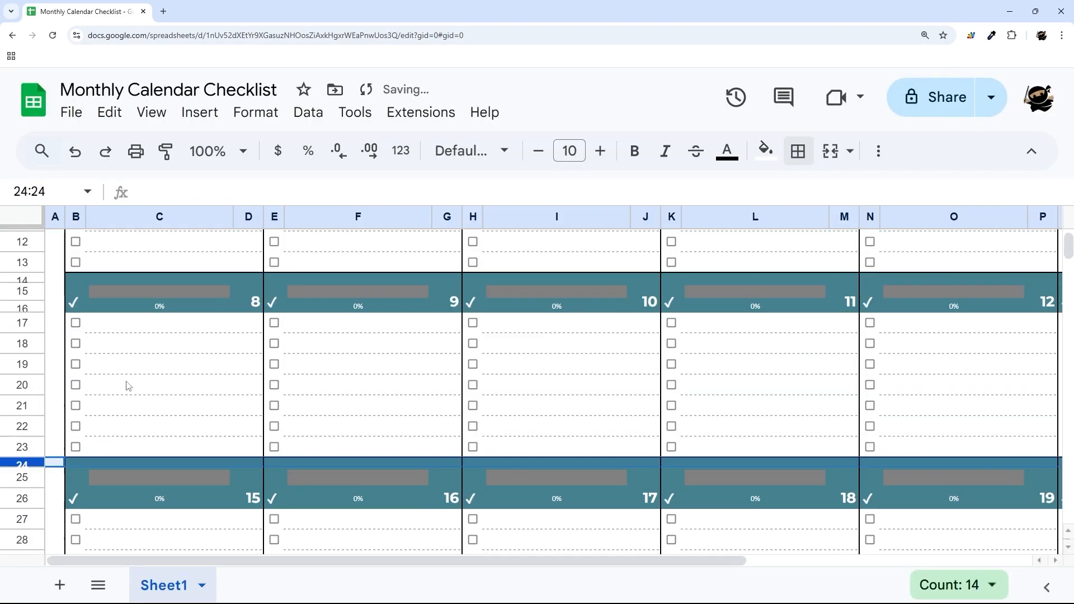
pyautogui.doubleClick(693, 274)
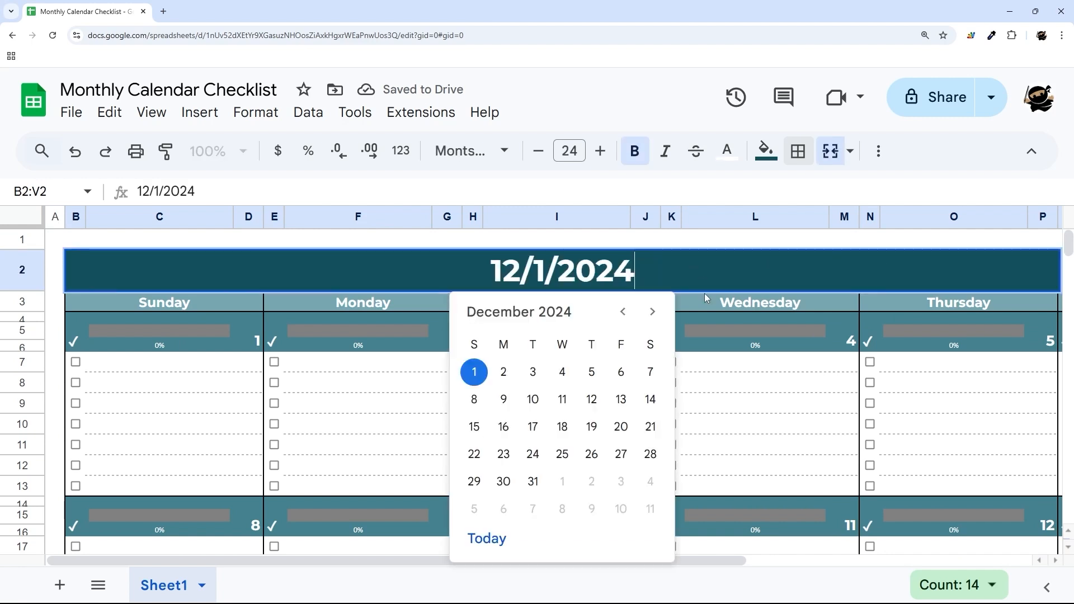
pyautogui.click(622, 310)
pyautogui.click(620, 372)
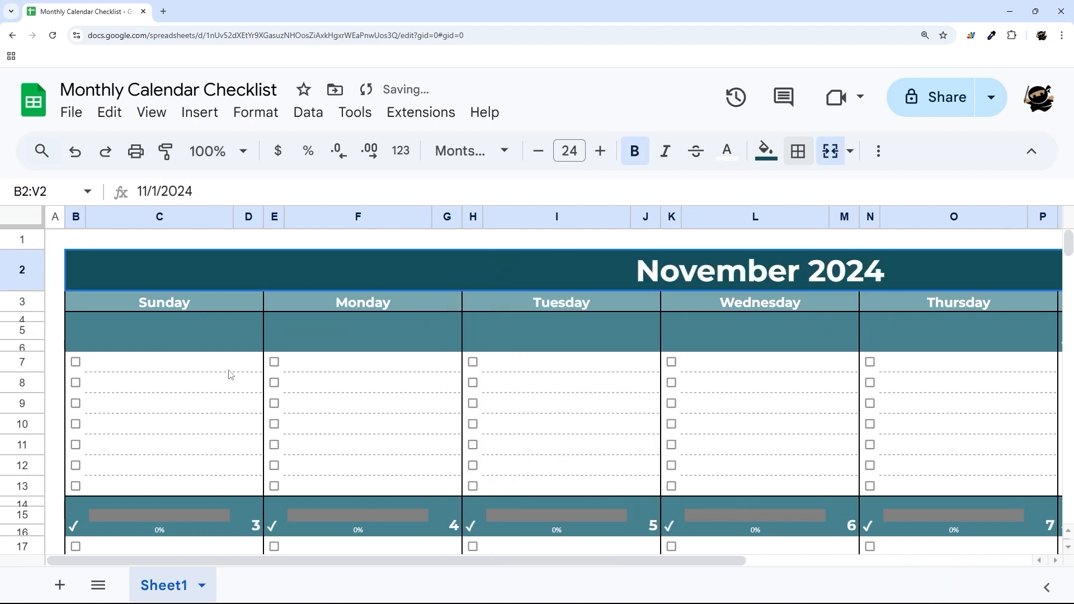
pyautogui.moveTo(238, 561); pyautogui.dragTo(246, 378)
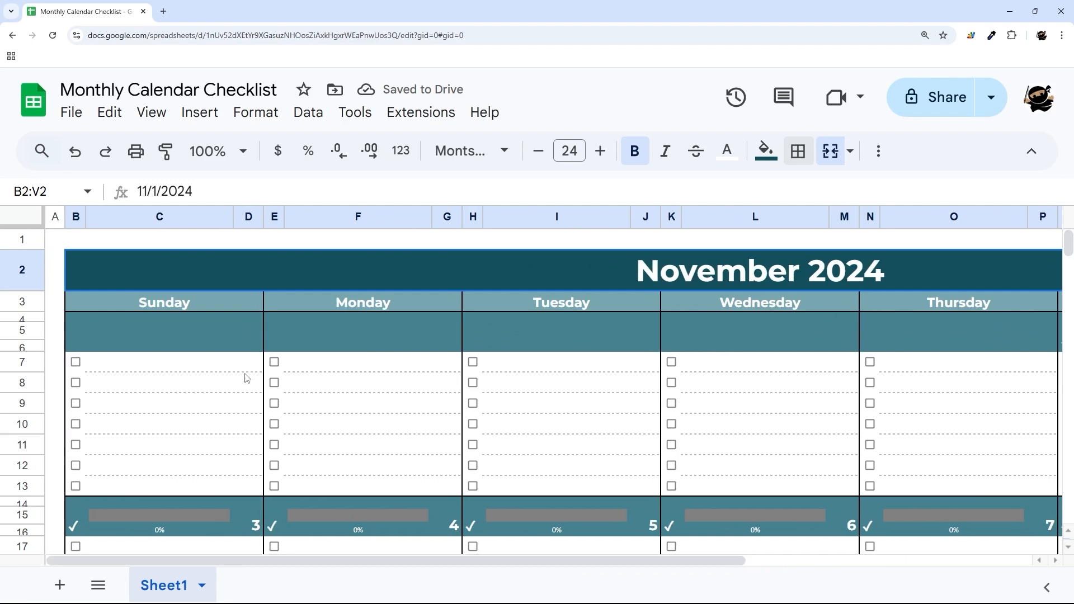
# Select rows 4 to 13, the entire first week's block.
pyautogui.moveTo(36, 319); pyautogui.dragTo(36, 490)
pyautogui.scroll(-8, 160, 373)
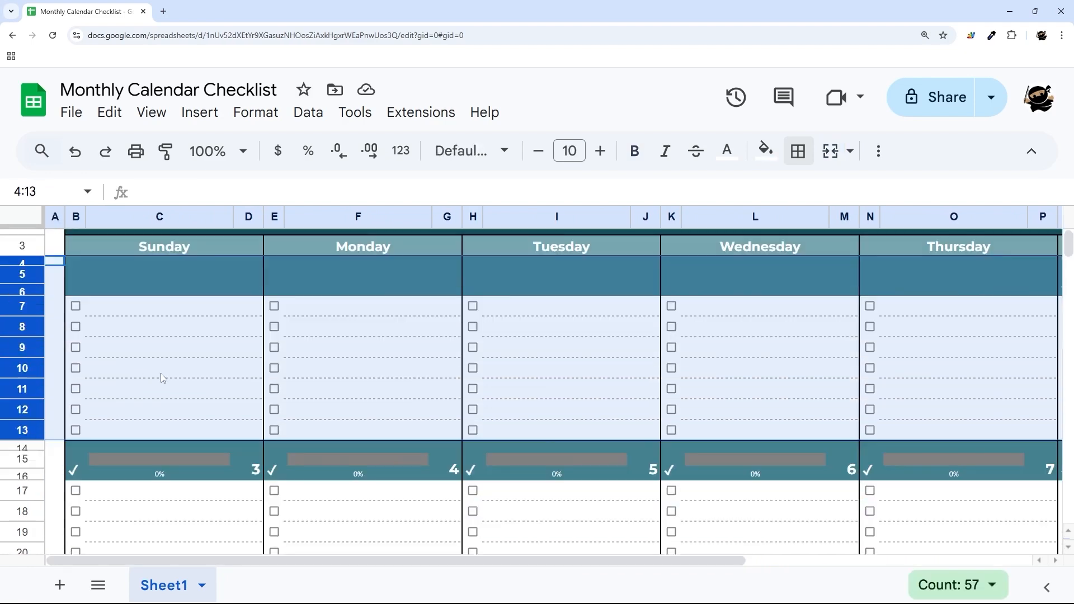
pyautogui.scroll(8, 168, 453)
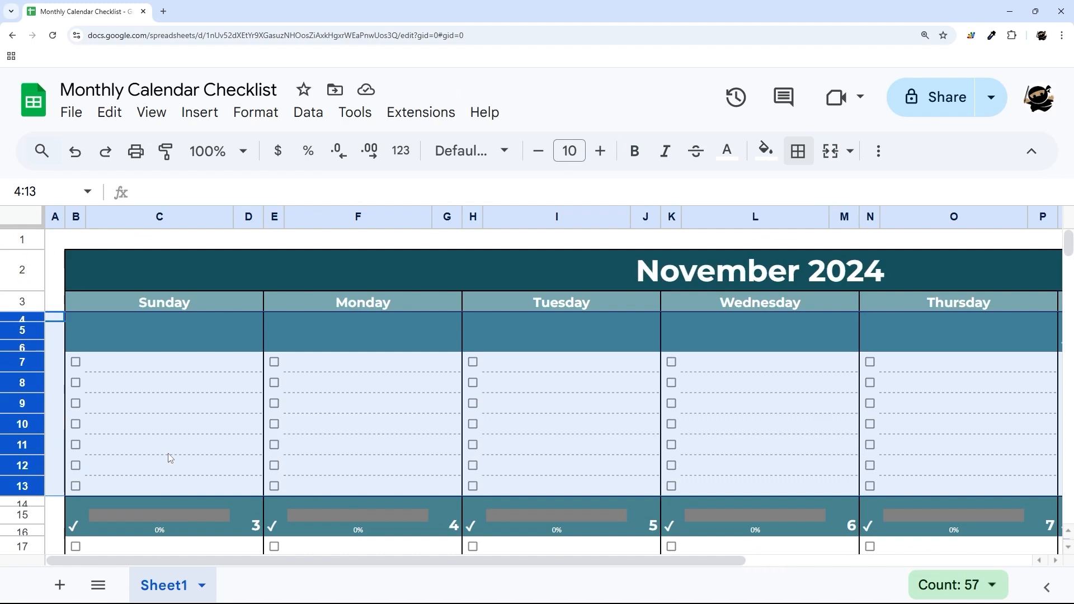
# Set the calendar title date to 12/1/2024.
pyautogui.doubleClick(632, 283)
pyautogui.click(652, 311)
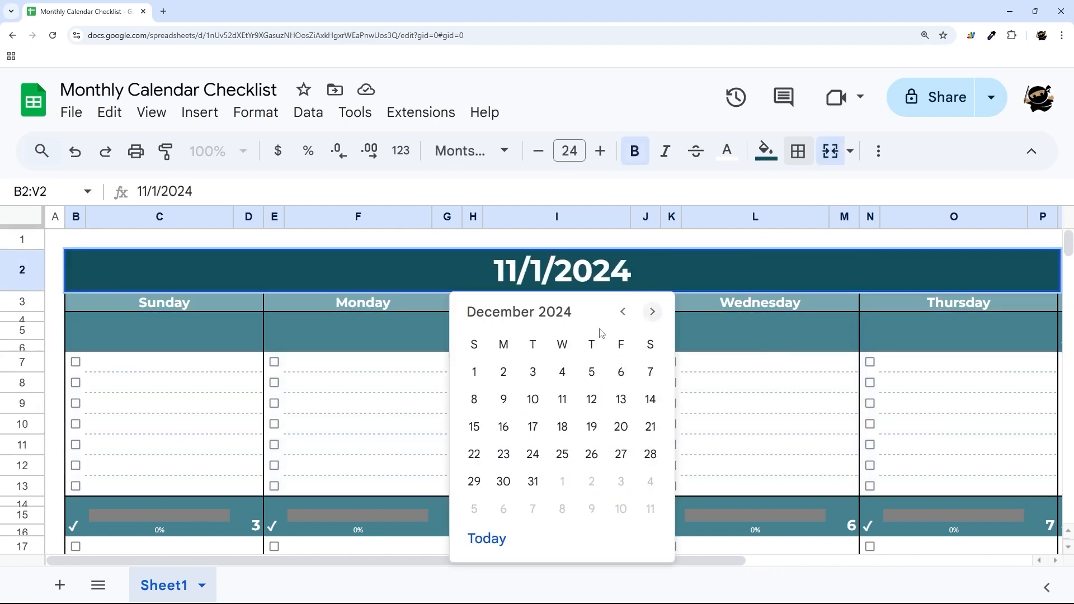
pyautogui.click(476, 375)
pyautogui.moveTo(478, 559); pyautogui.dragTo(318, 419)
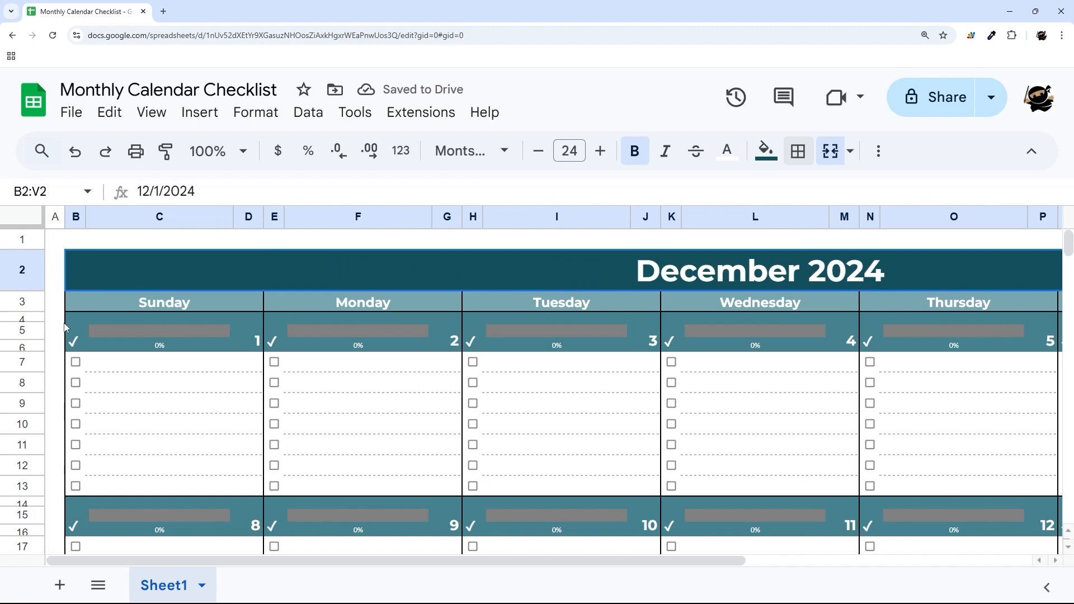
# Count the week blocks by marking the column A cells beside each one, down through row 43.
pyautogui.moveTo(64, 327); pyautogui.dragTo(60, 465)
pyautogui.scroll(-3, 72, 414)
pyautogui.moveTo(56, 334); pyautogui.dragTo(60, 463)
pyautogui.scroll(-3, 81, 428)
pyautogui.moveTo(58, 351); pyautogui.dragTo(59, 469)
pyautogui.scroll(-3, 109, 411)
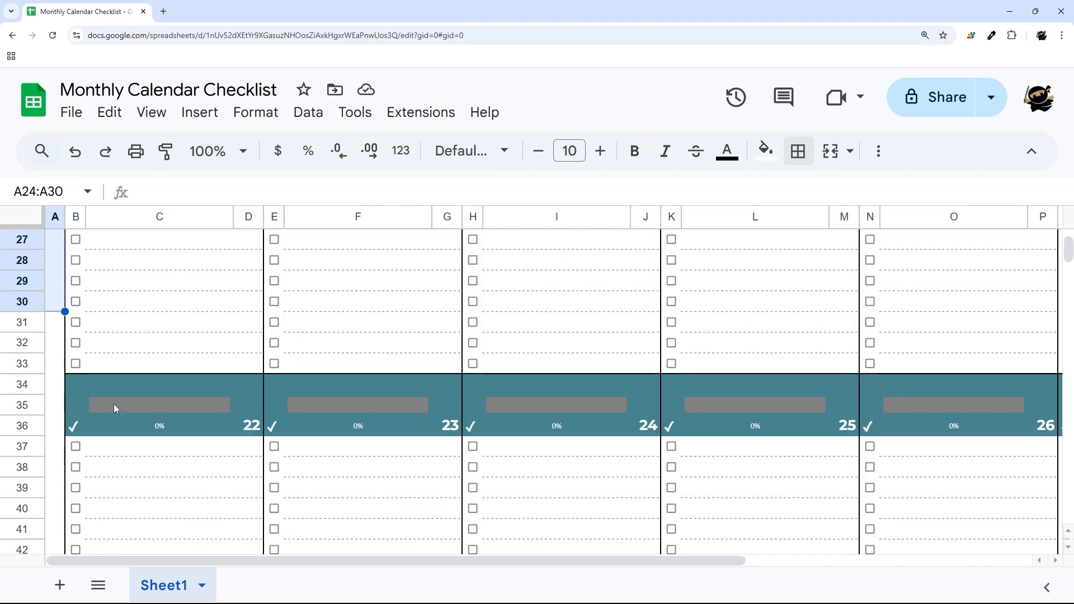
pyautogui.moveTo(52, 385); pyautogui.dragTo(62, 418)
pyautogui.scroll(-3, 56, 444)
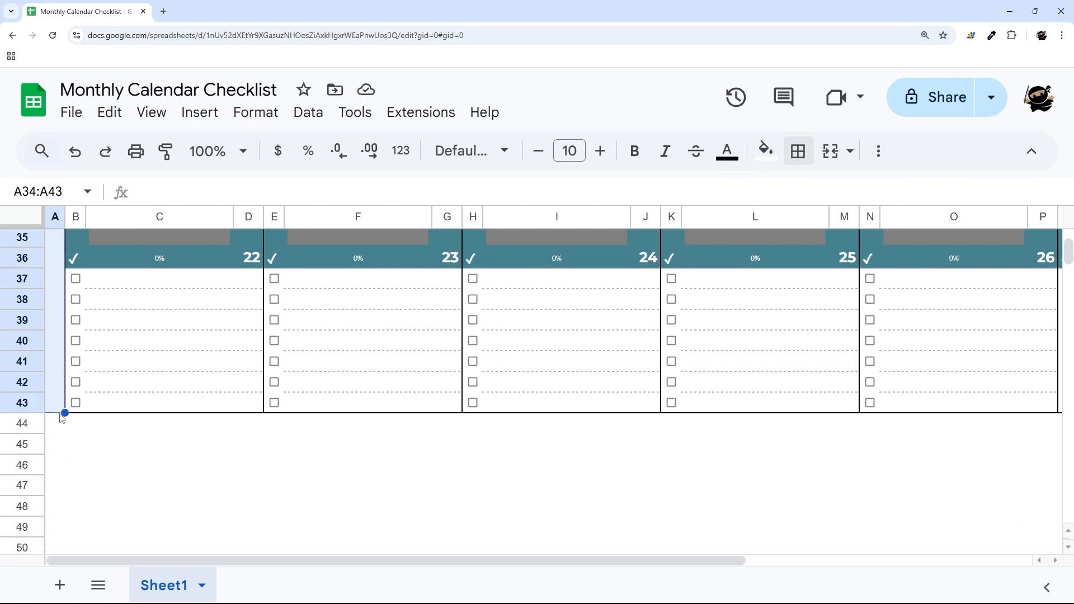
# Paste the copied week block directly below the last week, starting at cell B44.
pyautogui.click(75, 430)
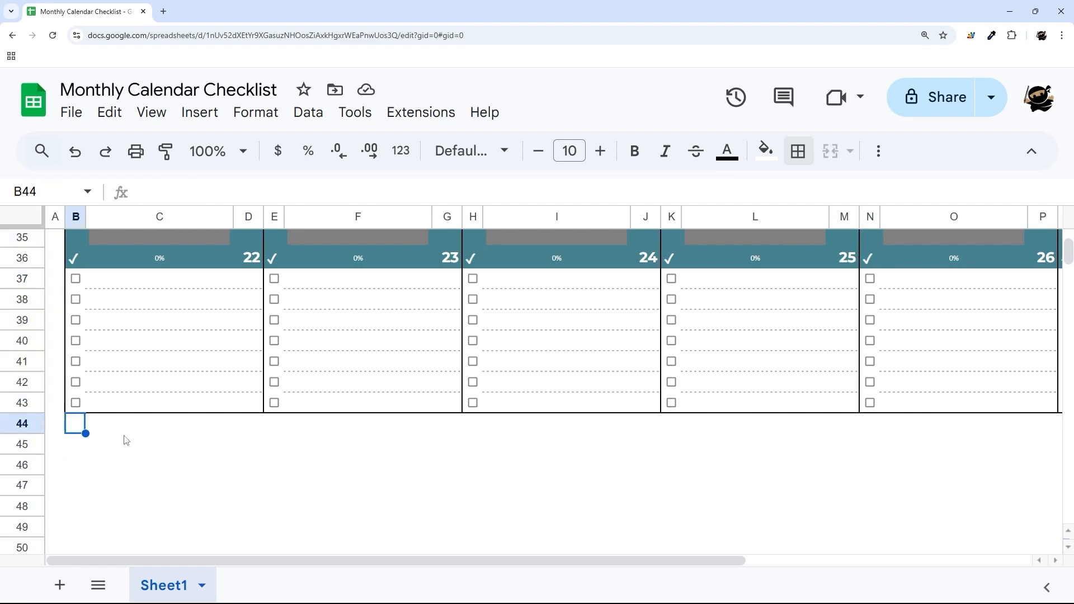
pyautogui.hotkey('ctrl', 'v')
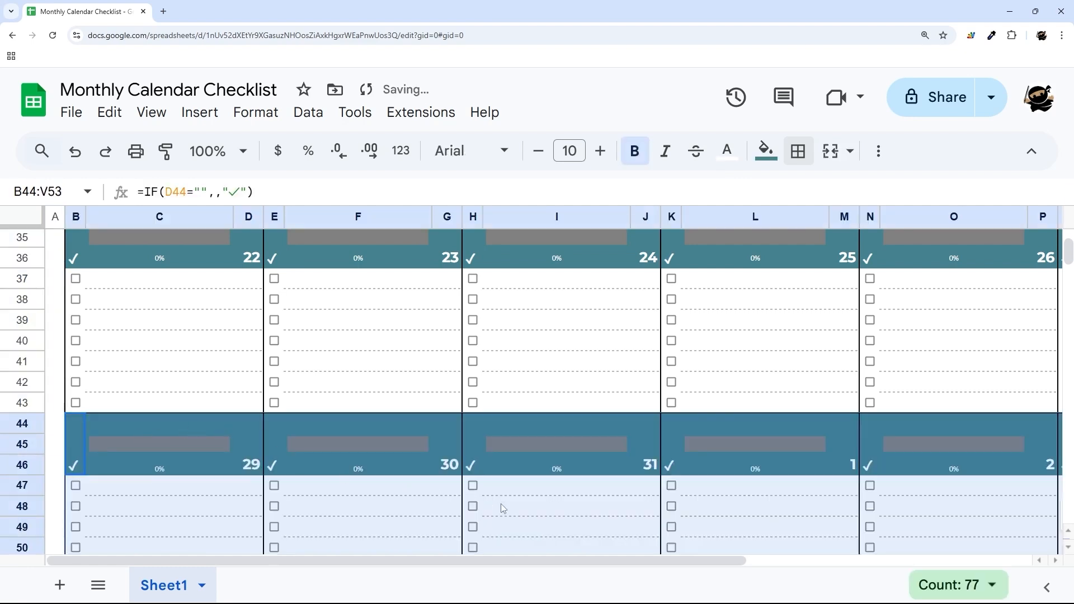
pyautogui.scroll(-2, 501, 504)
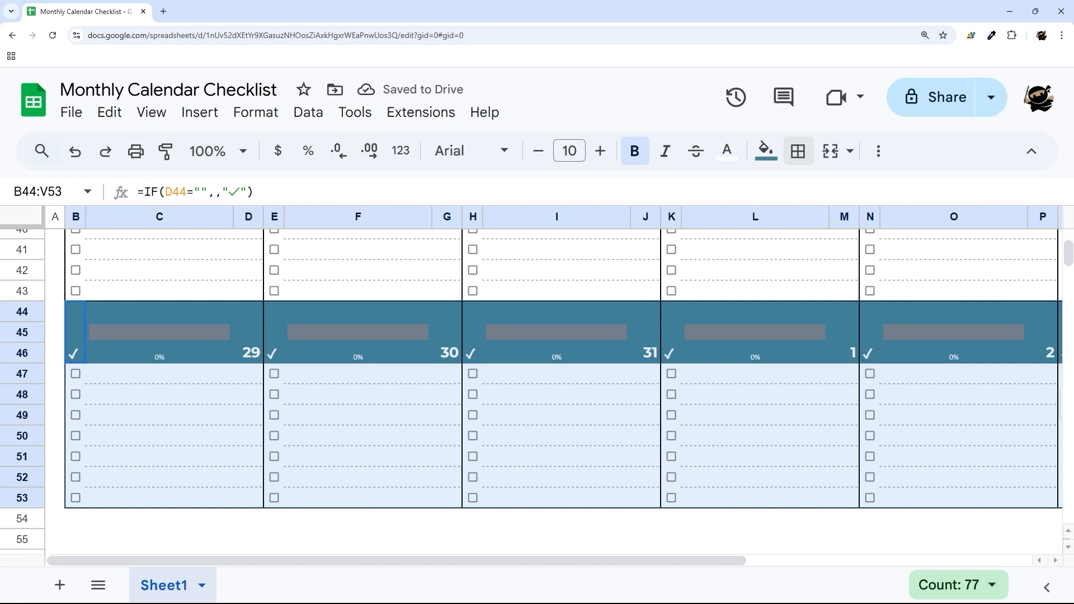
# Review the added week from Sunday through Saturday and the whole calendar from row 1 to row 53.
pyautogui.moveTo(629, 559); pyautogui.dragTo(922, 579)
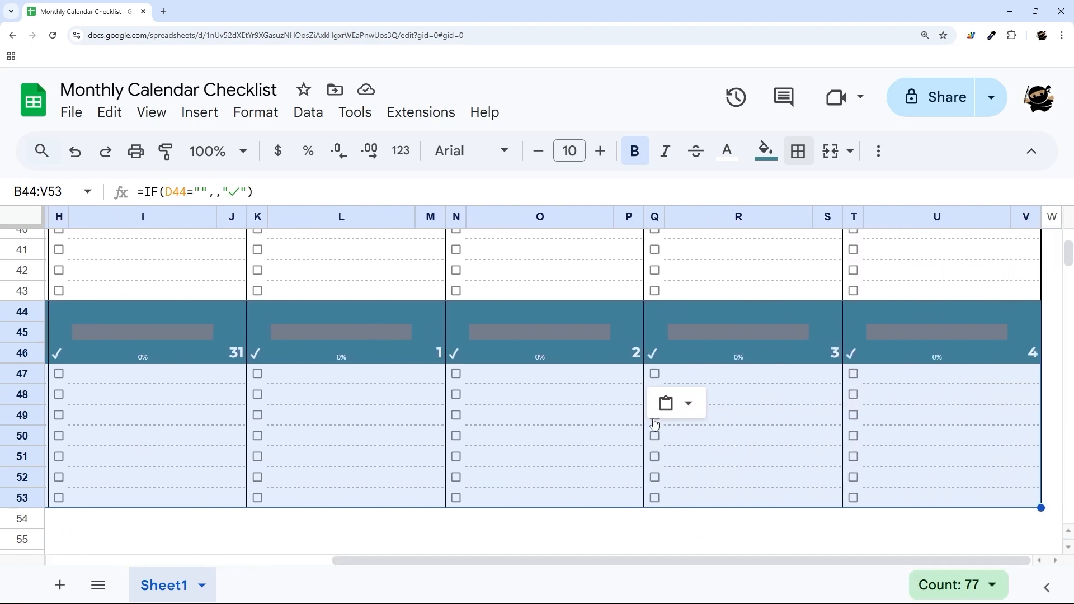
pyautogui.moveTo(588, 558); pyautogui.dragTo(276, 578)
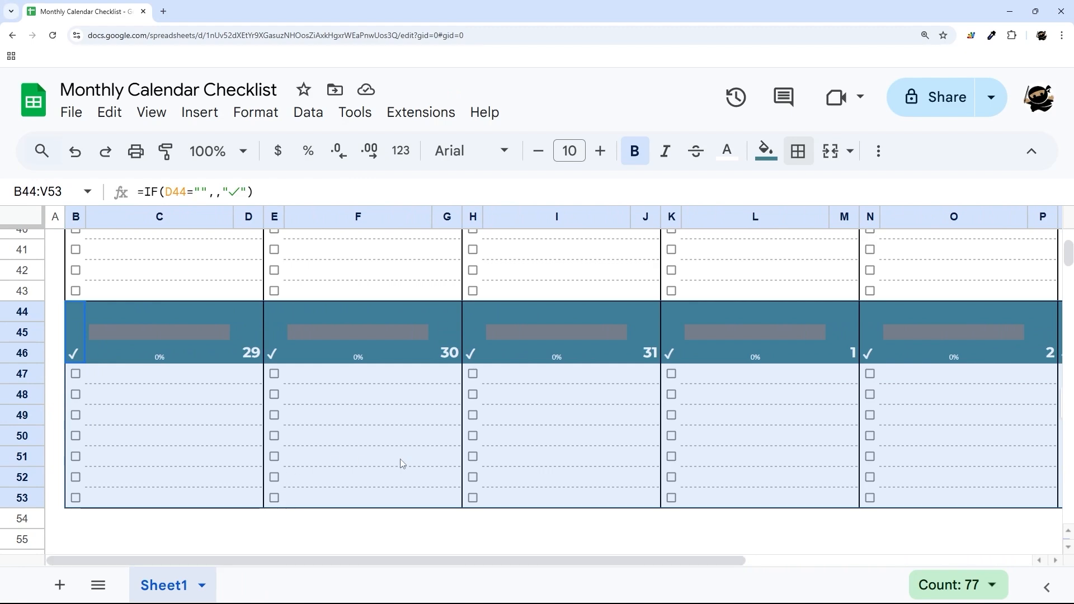
pyautogui.scroll(7, 422, 448)
pyautogui.scroll(5, 422, 448)
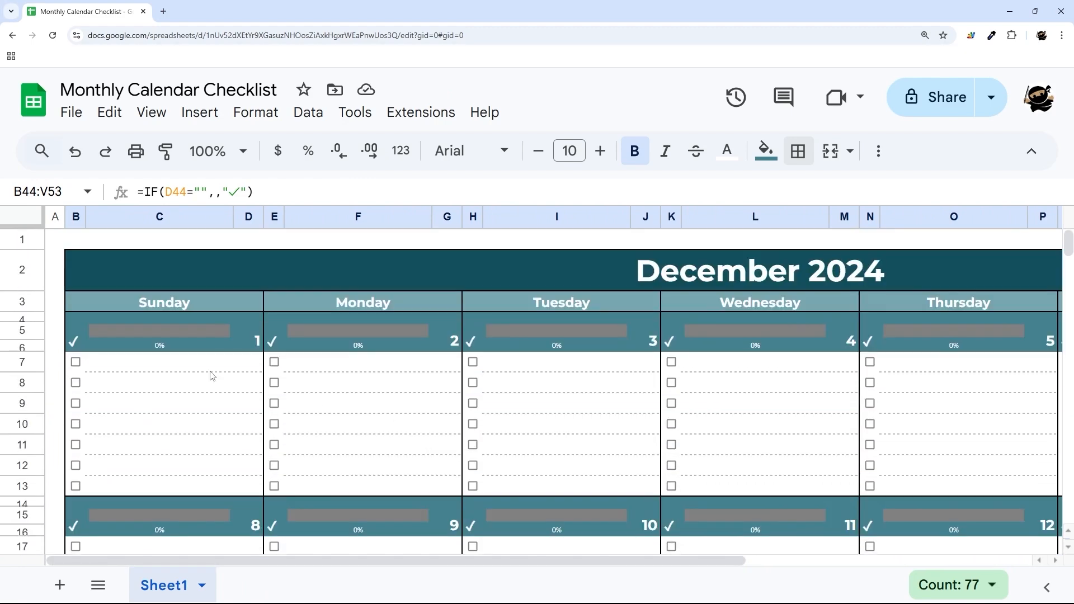
pyautogui.scroll(-16, 211, 375)
pyautogui.scroll(4, 411, 502)
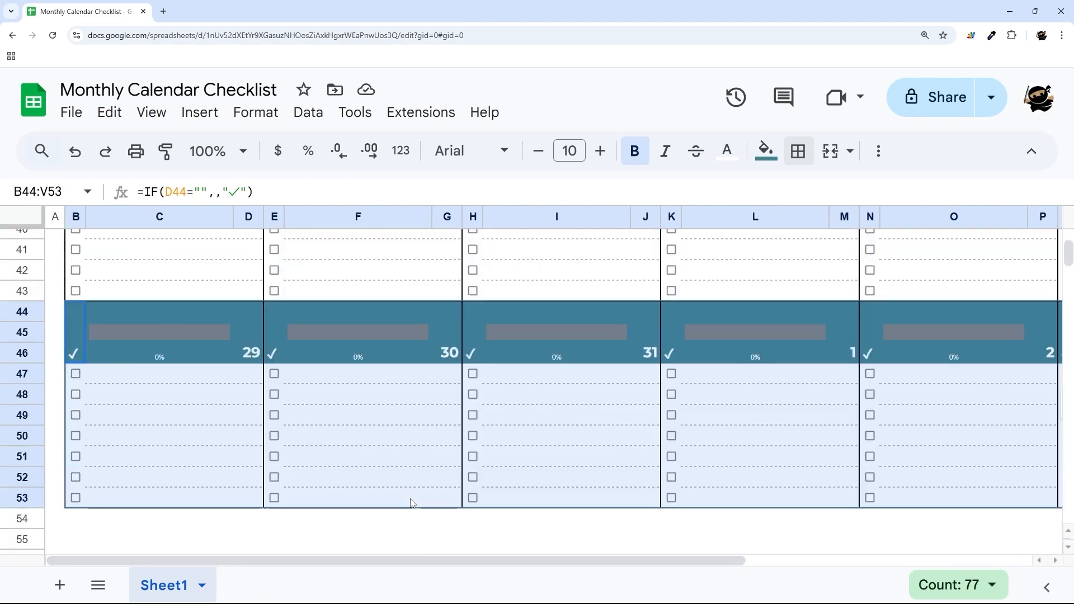
pyautogui.scroll(1, 425, 520)
pyautogui.scroll(-1, 436, 539)
pyautogui.scroll(10, 436, 536)
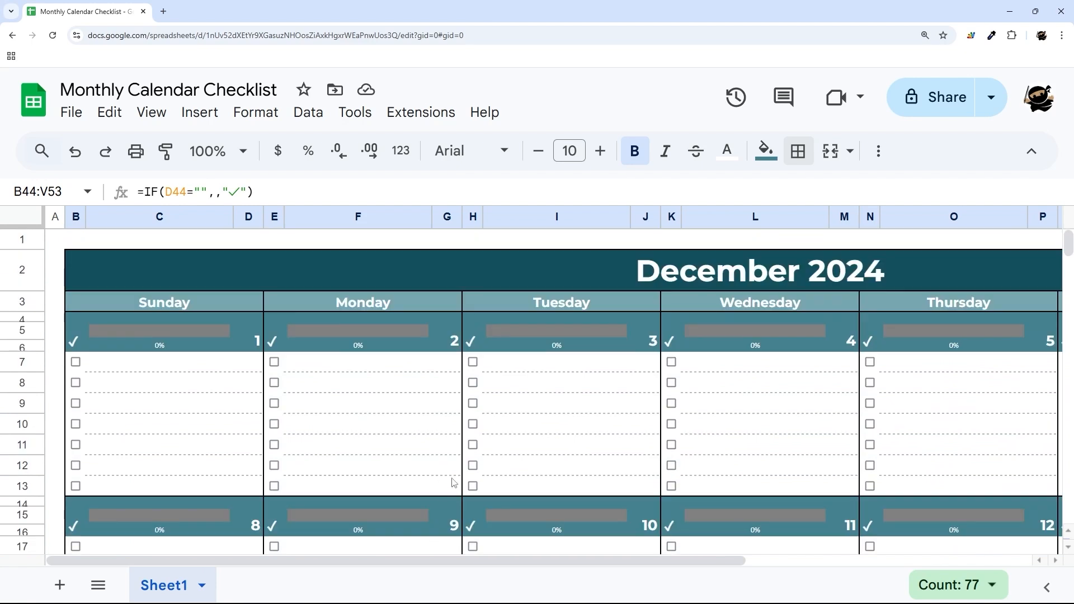
# Set the calendar title date to 6/1/2024.
pyautogui.doubleClick(691, 268)
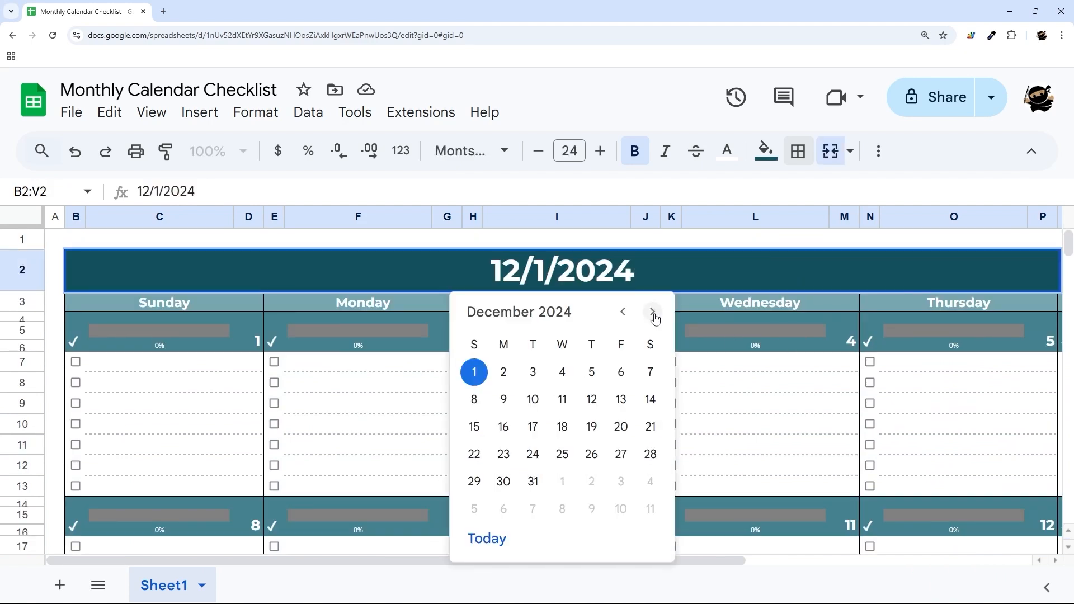
pyautogui.click(629, 320)
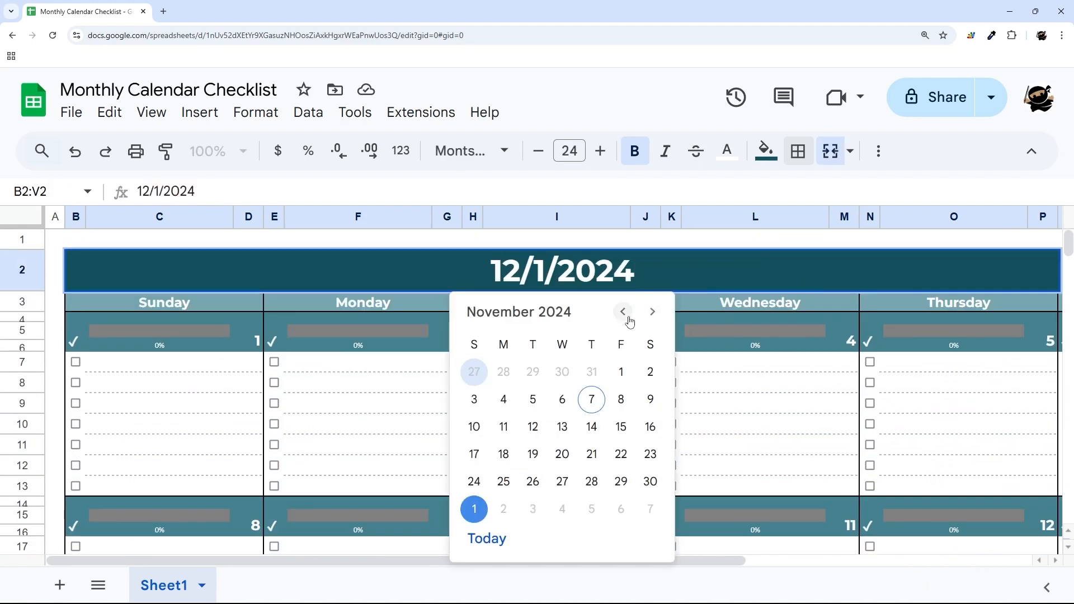
pyautogui.click(629, 321)
pyautogui.click(629, 322)
pyautogui.click(629, 322)
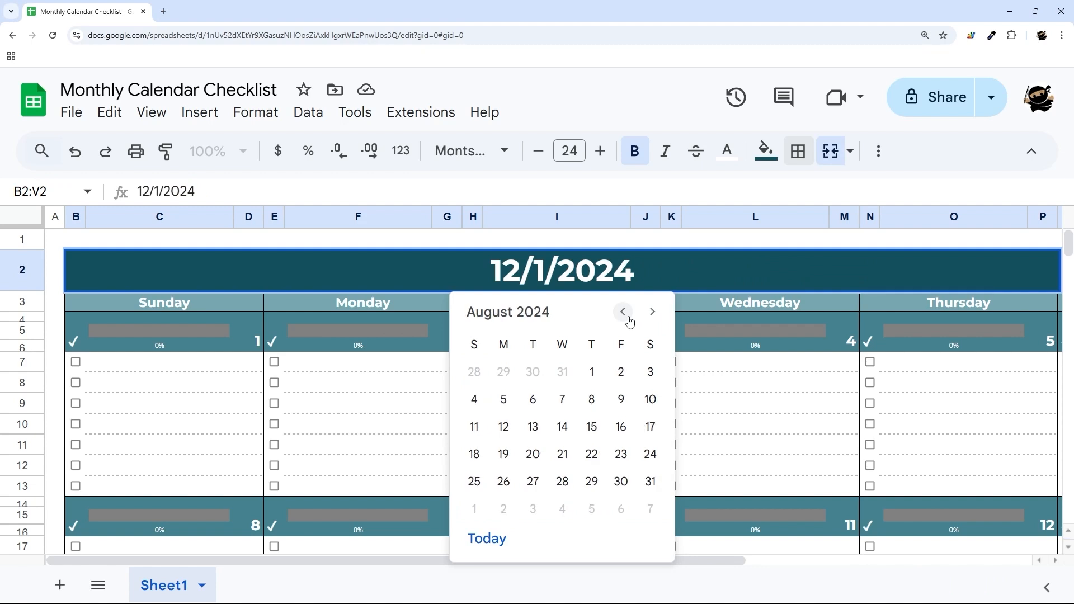
pyautogui.click(629, 321)
pyautogui.click(629, 321)
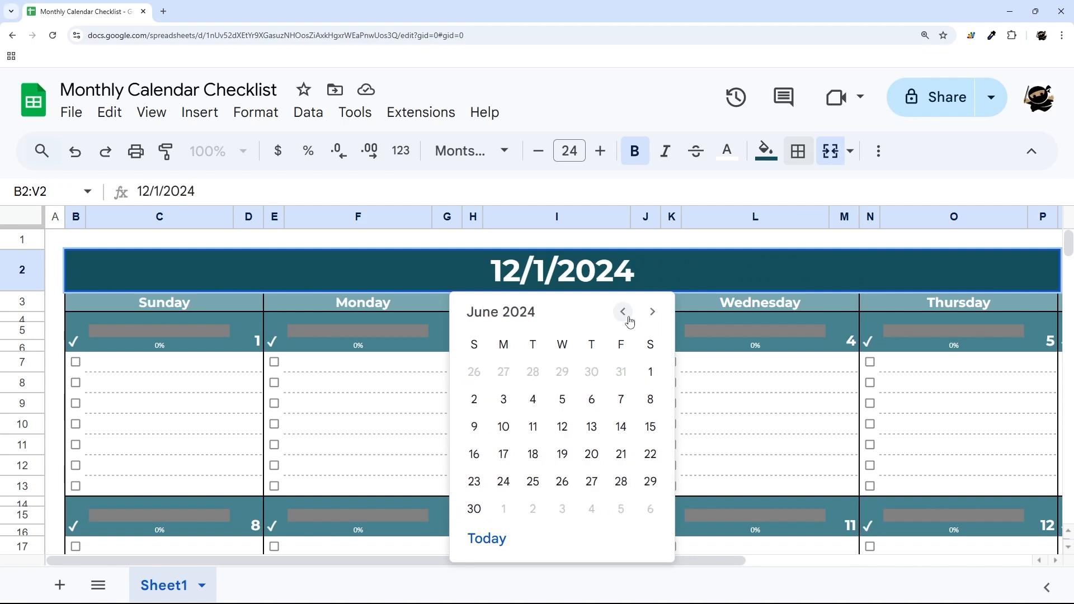
pyautogui.click(651, 373)
# Inspect the Saturday date cells of the first week (V4) and the last week (V44).
pyautogui.moveTo(635, 560); pyautogui.dragTo(920, 560)
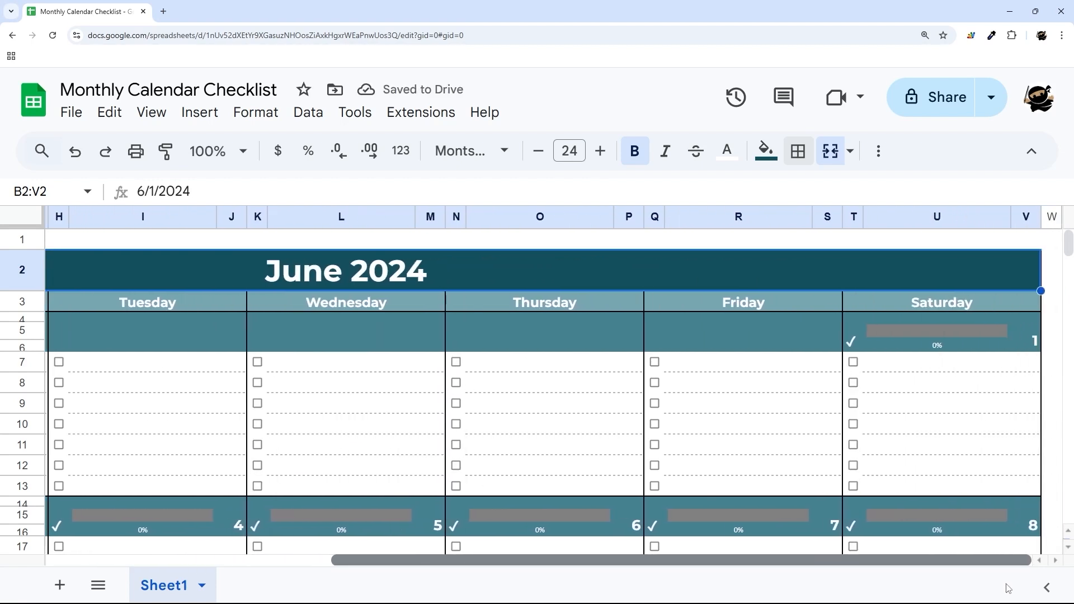
pyautogui.click(1028, 334)
pyautogui.moveTo(920, 560); pyautogui.dragTo(634, 560)
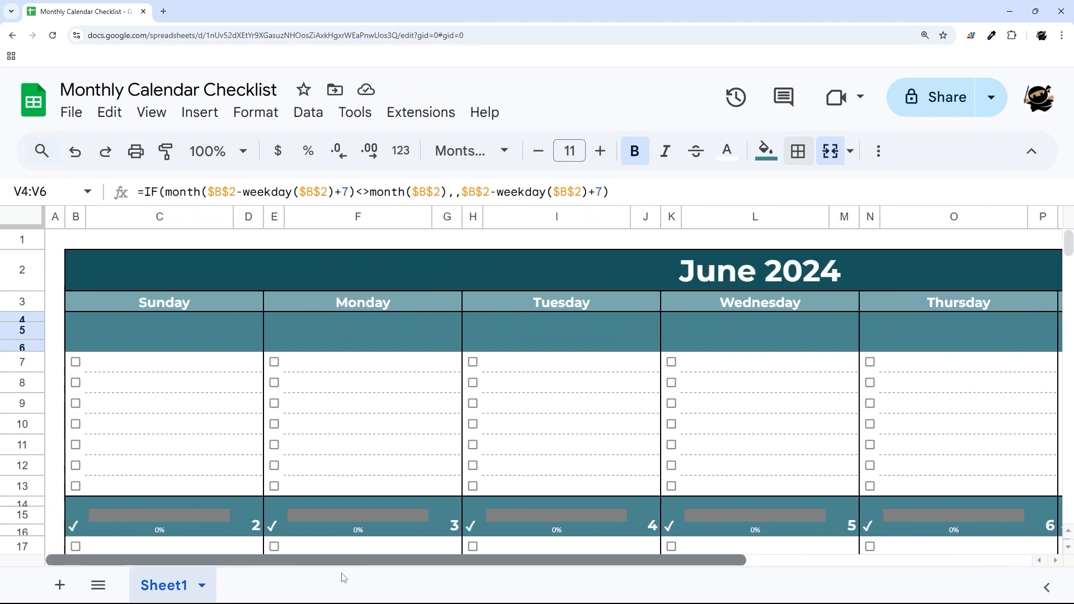
pyautogui.scroll(-8, 426, 449)
pyautogui.scroll(-7, 426, 449)
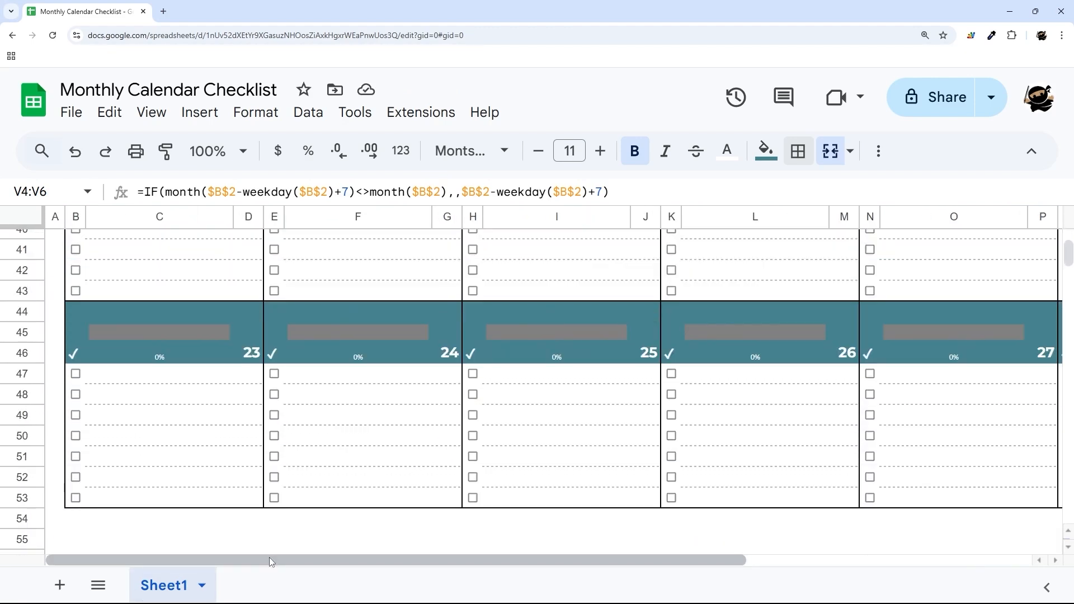
pyautogui.moveTo(270, 560); pyautogui.dragTo(642, 589)
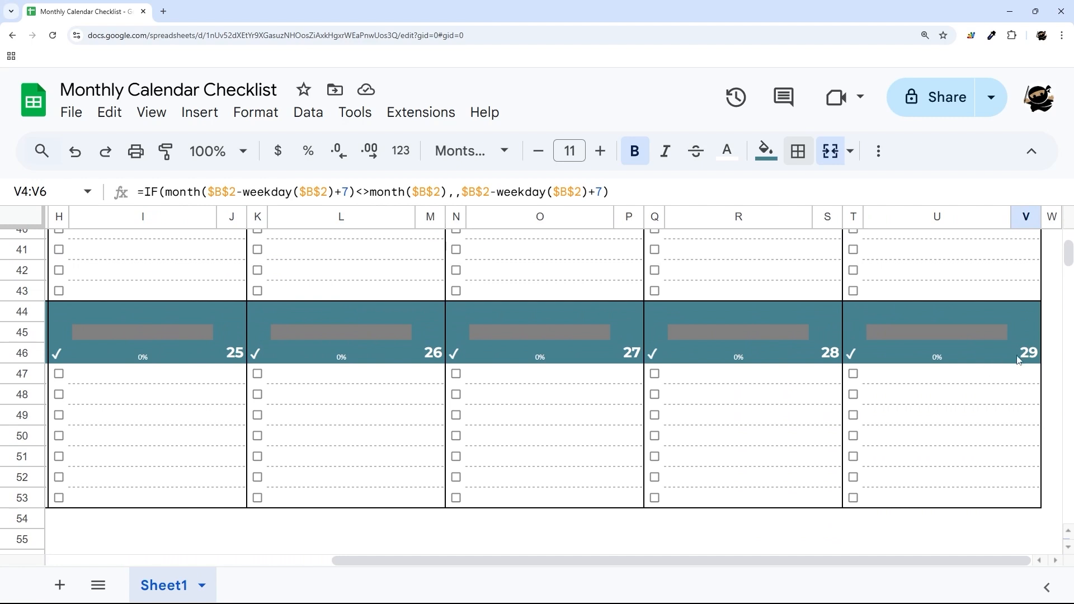
pyautogui.click(1033, 355)
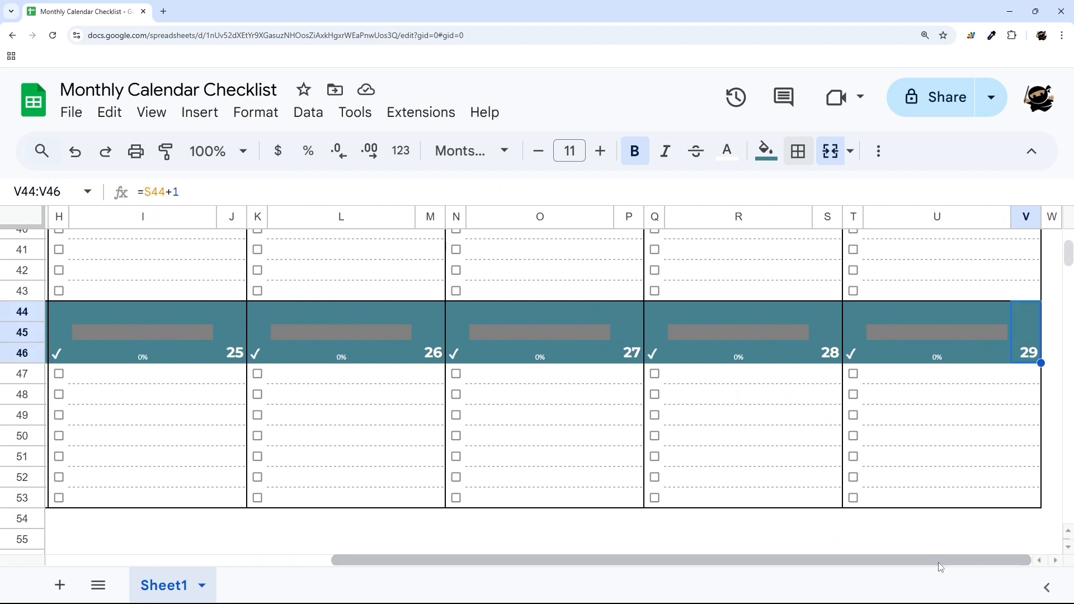
pyautogui.moveTo(940, 561); pyautogui.dragTo(649, 562)
# Copy the Sunday and Monday blocks of the last week (B44:G53) and paste them below, starting at B54.
pyautogui.moveTo(76, 308); pyautogui.dragTo(460, 505)
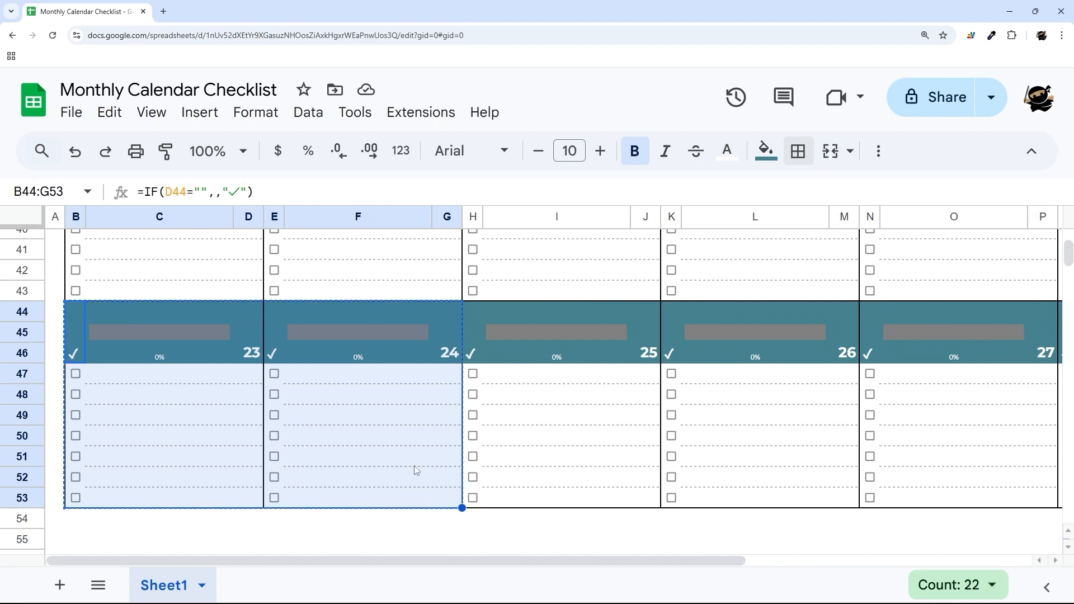
pyautogui.scroll(12, 427, 392)
pyautogui.doubleClick(629, 268)
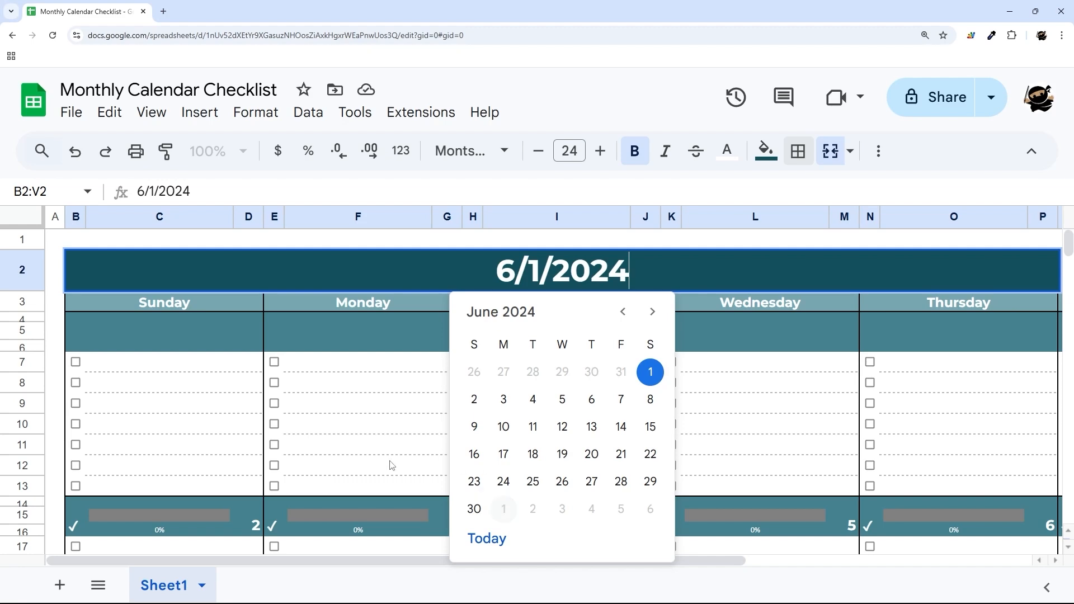
pyautogui.scroll(-15, 390, 465)
pyautogui.click(301, 414)
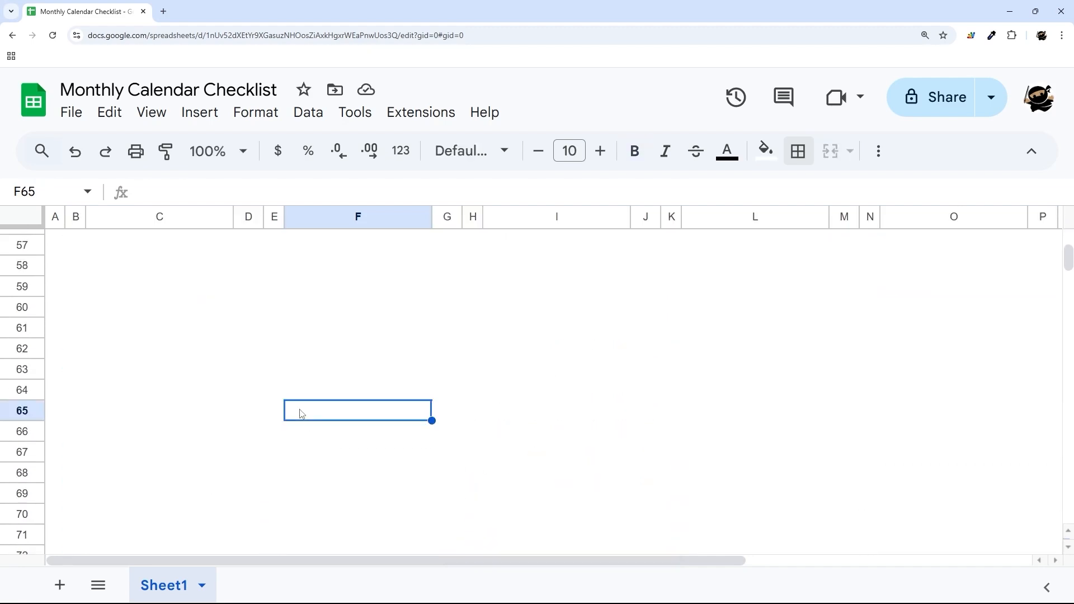
pyautogui.scroll(7, 263, 405)
pyautogui.scroll(-3, 225, 397)
pyautogui.moveTo(160, 427); pyautogui.dragTo(509, 442)
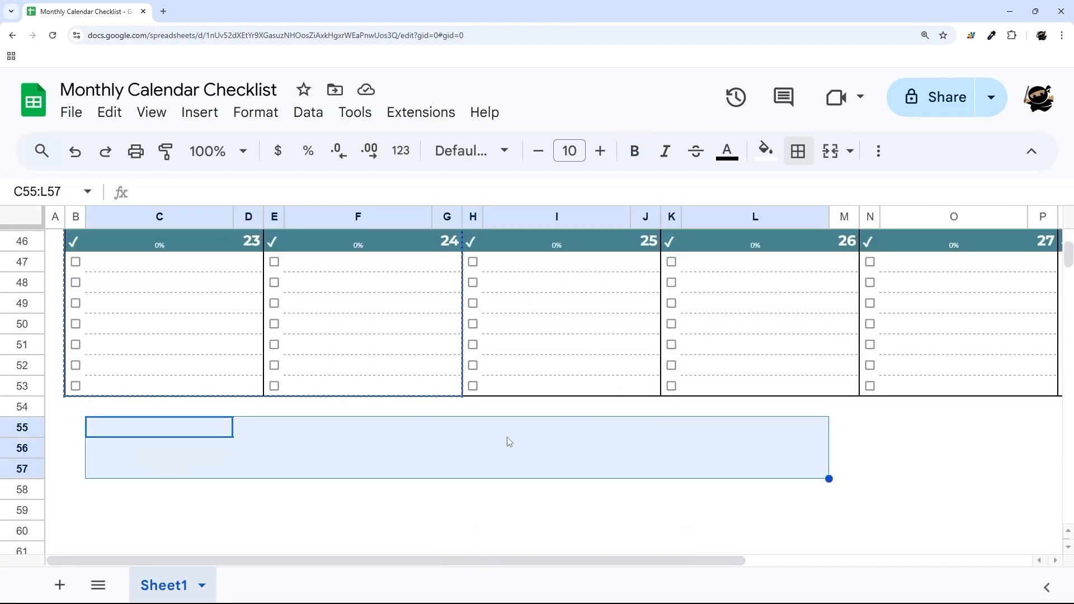
pyautogui.moveTo(470, 412); pyautogui.dragTo(1026, 501)
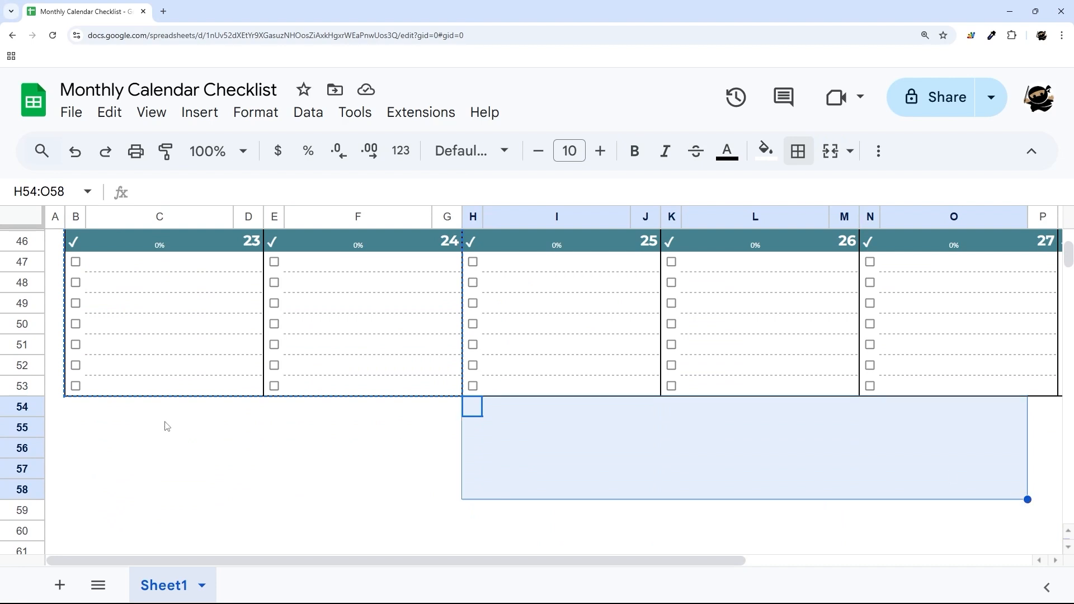
pyautogui.click(73, 415)
pyautogui.hotkey('ctrl', 'v')
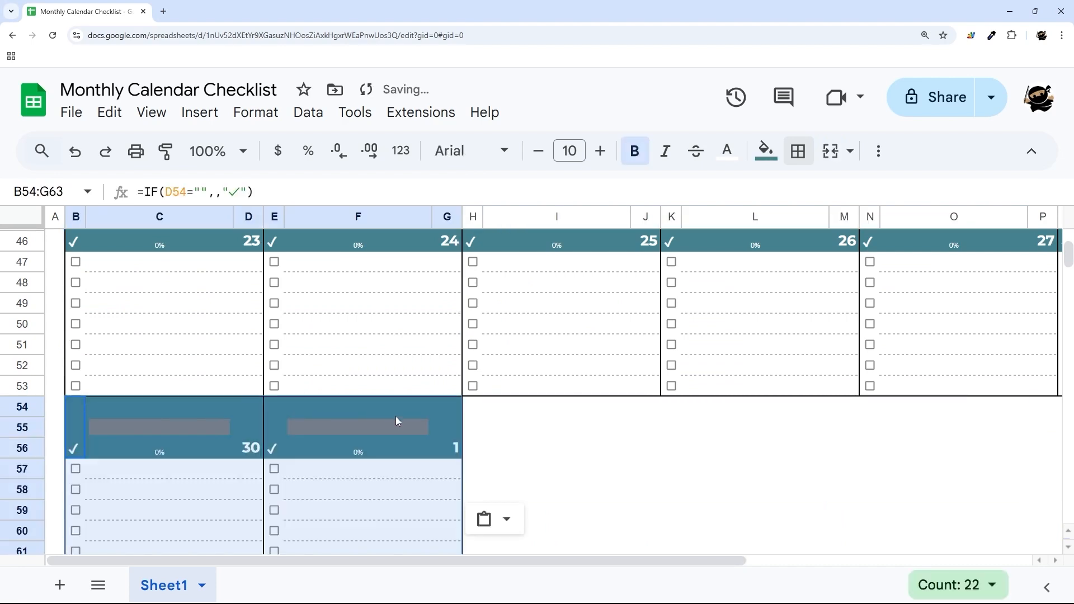
# Check the date formulas of the pasted blocks in D54 and G54 against the one in D44.
pyautogui.click(251, 454)
pyautogui.click(454, 448)
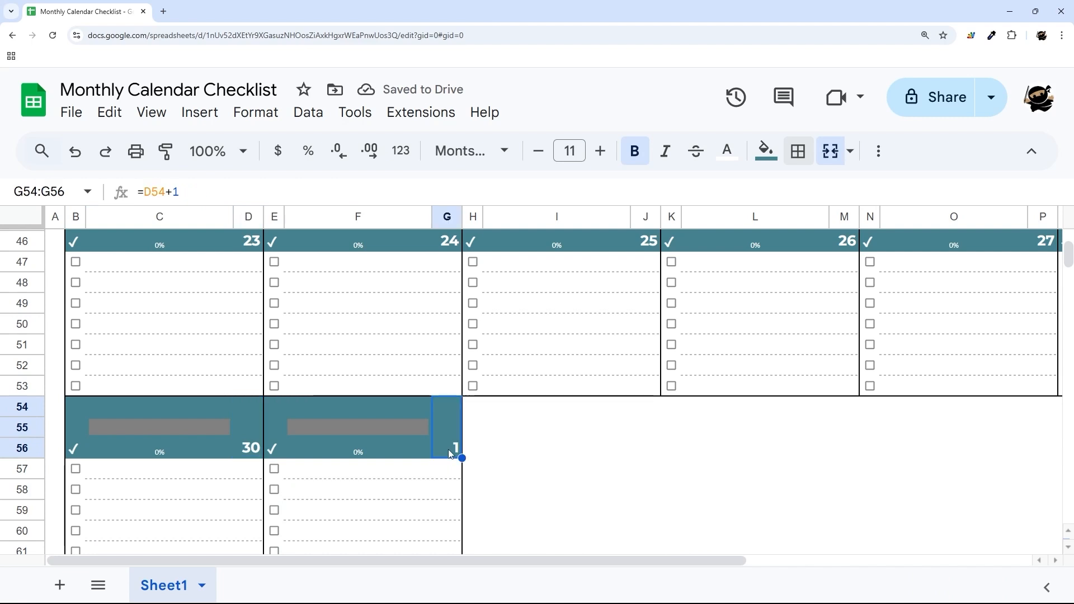
pyautogui.scroll(-1, 493, 511)
pyautogui.scroll(2, 493, 511)
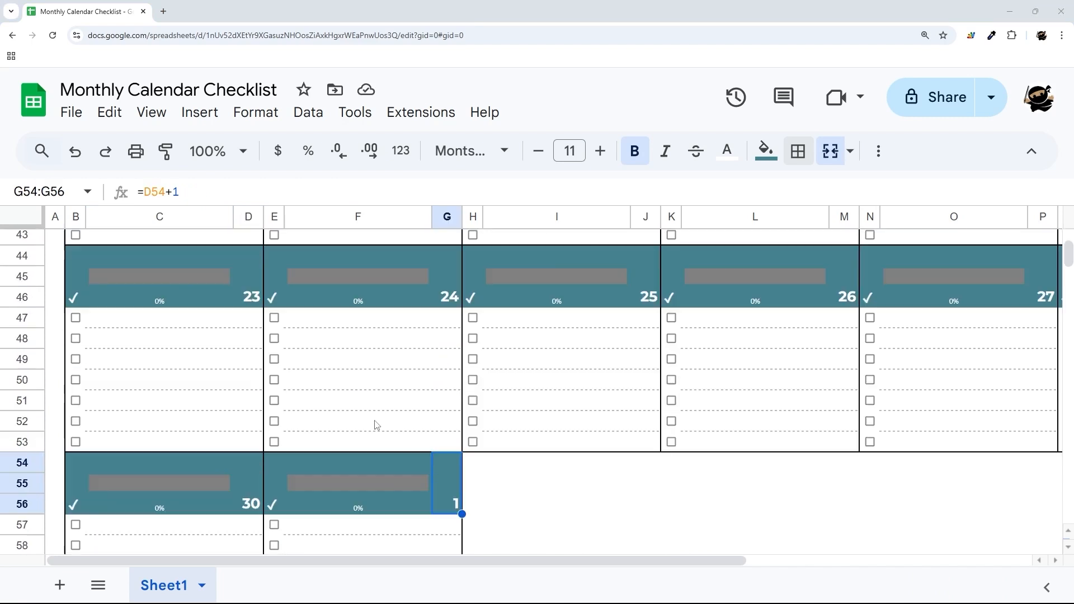
pyautogui.click(255, 297)
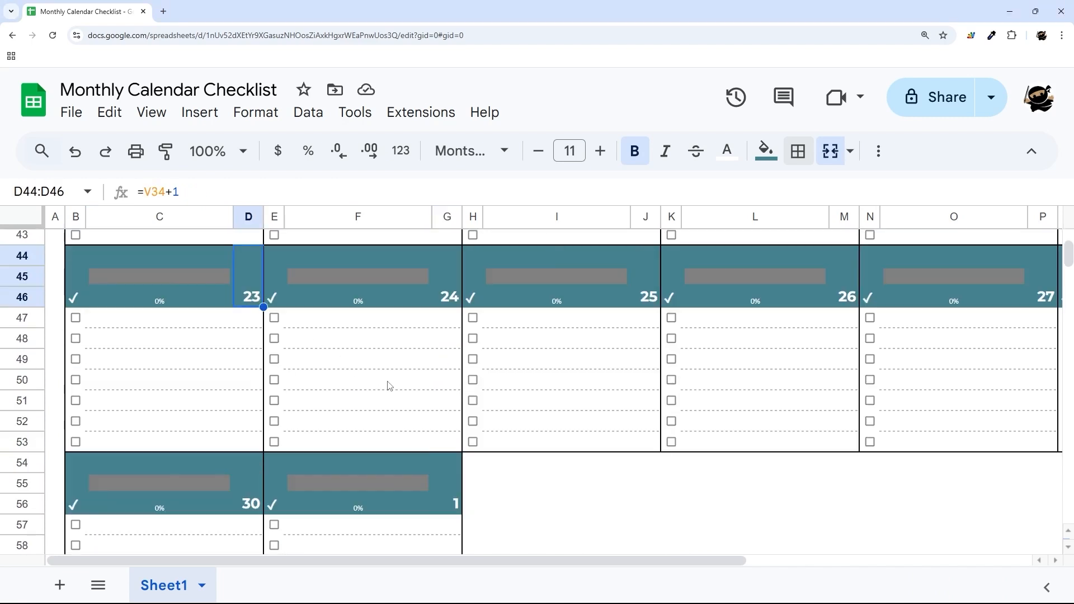
# Set the calendar title date to 7/1/2024 and look over the weeks below it.
pyautogui.scroll(1, 533, 427)
pyautogui.scroll(12, 540, 338)
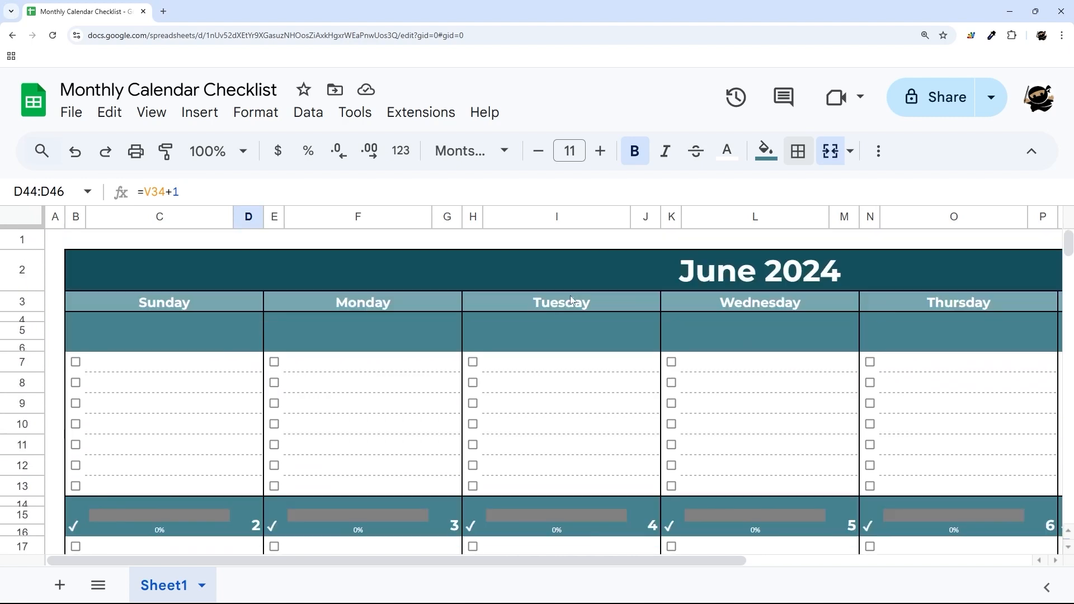
pyautogui.doubleClick(611, 272)
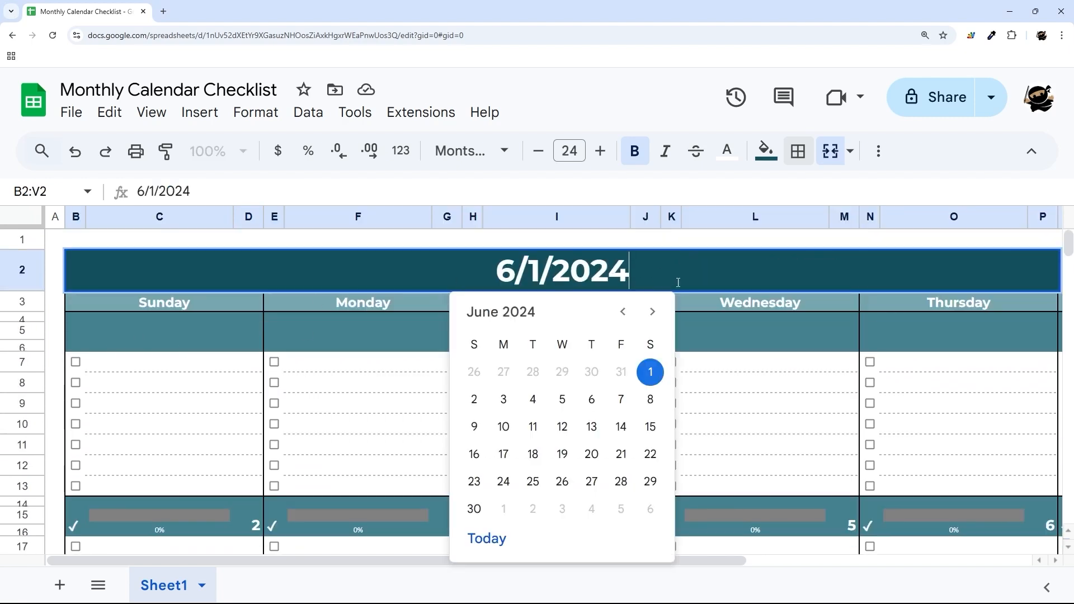
pyautogui.click(653, 312)
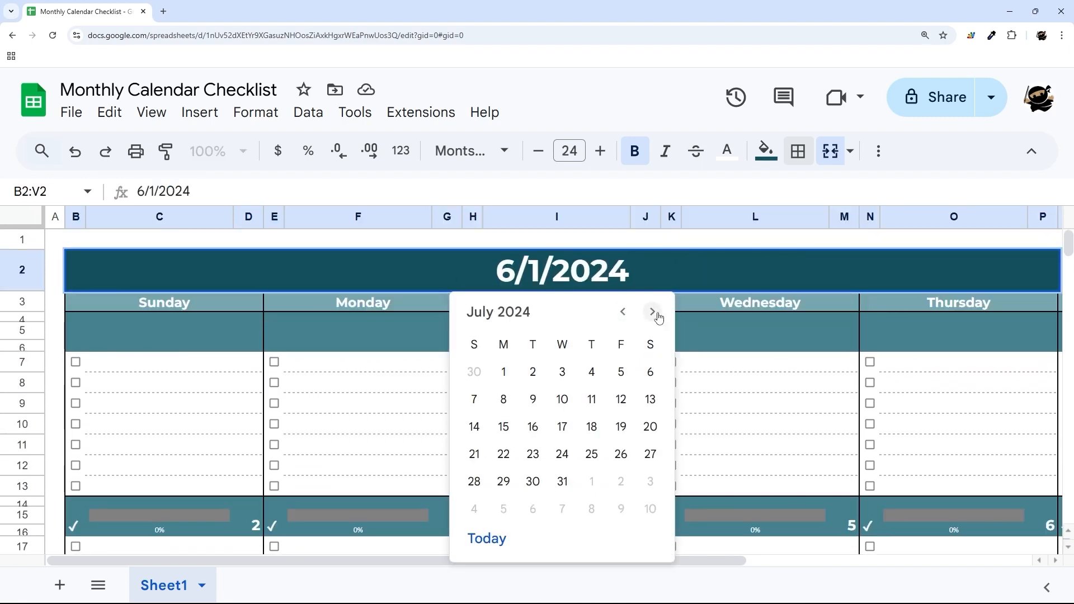
pyautogui.click(501, 371)
pyautogui.scroll(-3, 495, 373)
pyautogui.scroll(-2, 494, 376)
pyautogui.scroll(5, 494, 376)
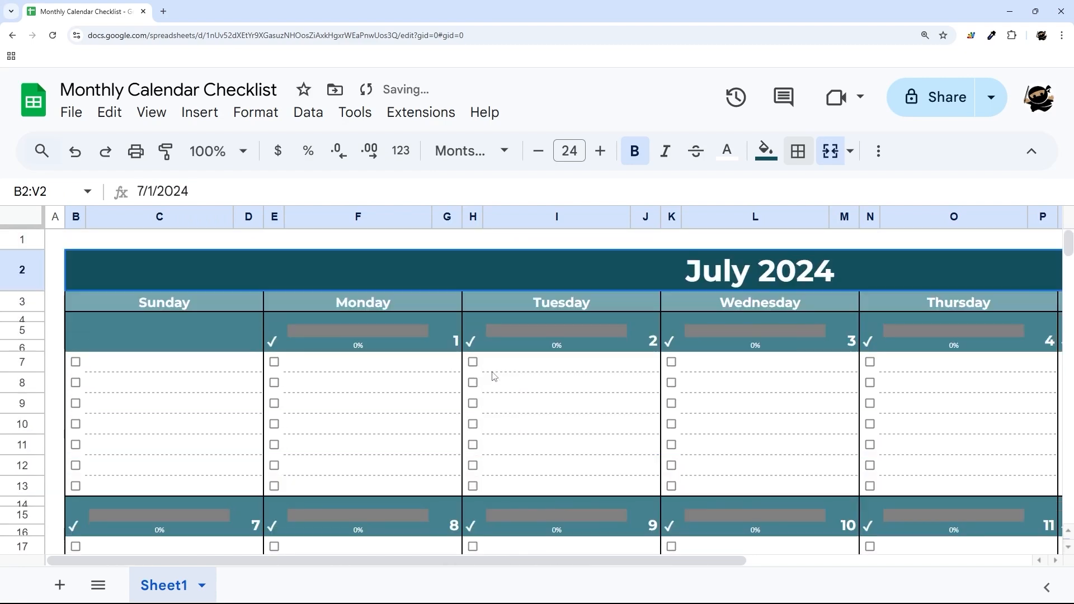
# Compare the header rows of the first week (rows 4 to 6) with those of the weeks further down the calendar.
pyautogui.moveTo(34, 322); pyautogui.dragTo(30, 347)
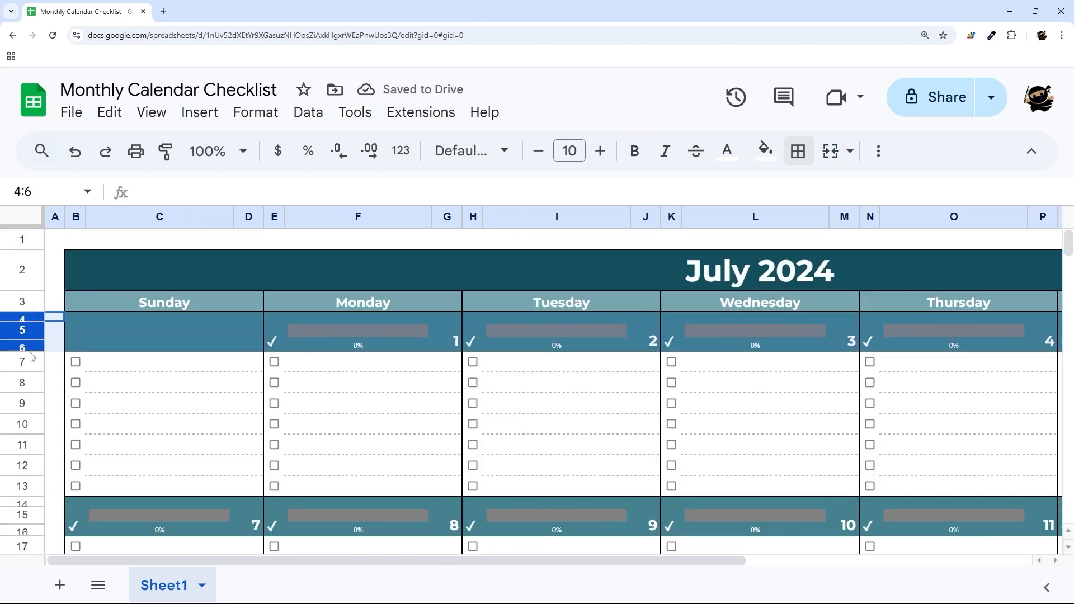
pyautogui.moveTo(407, 559); pyautogui.dragTo(296, 585)
pyautogui.scroll(-10, 321, 449)
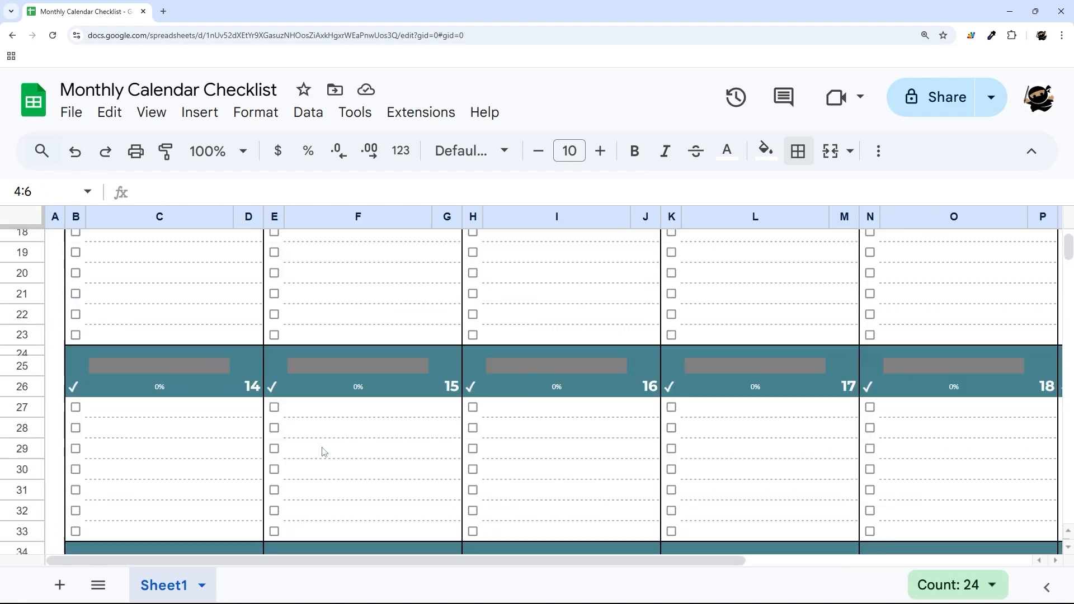
pyautogui.scroll(-3, 322, 448)
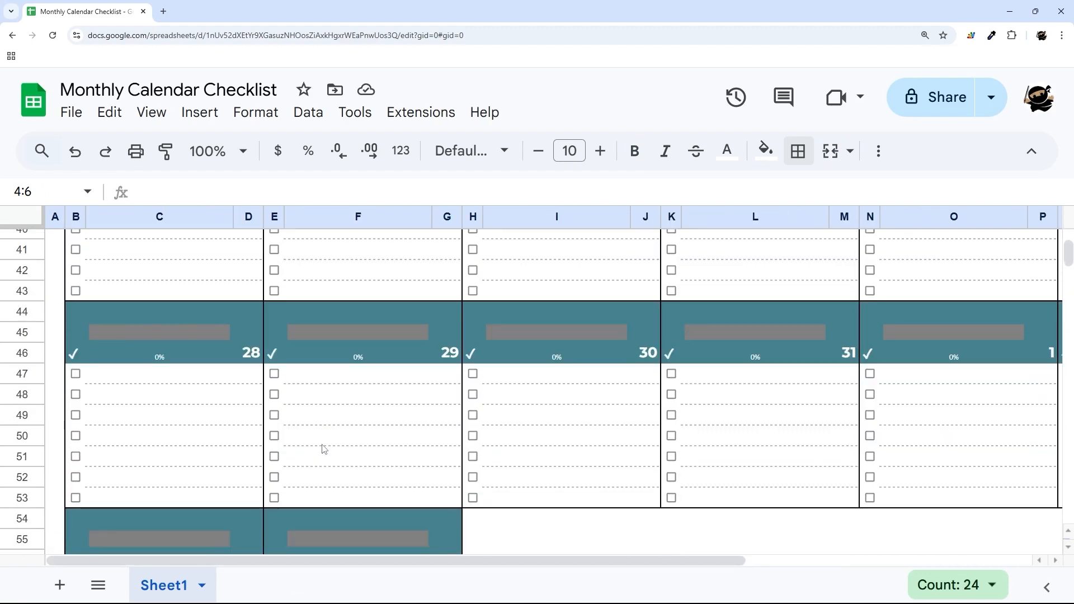
pyautogui.moveTo(494, 560); pyautogui.dragTo(667, 568)
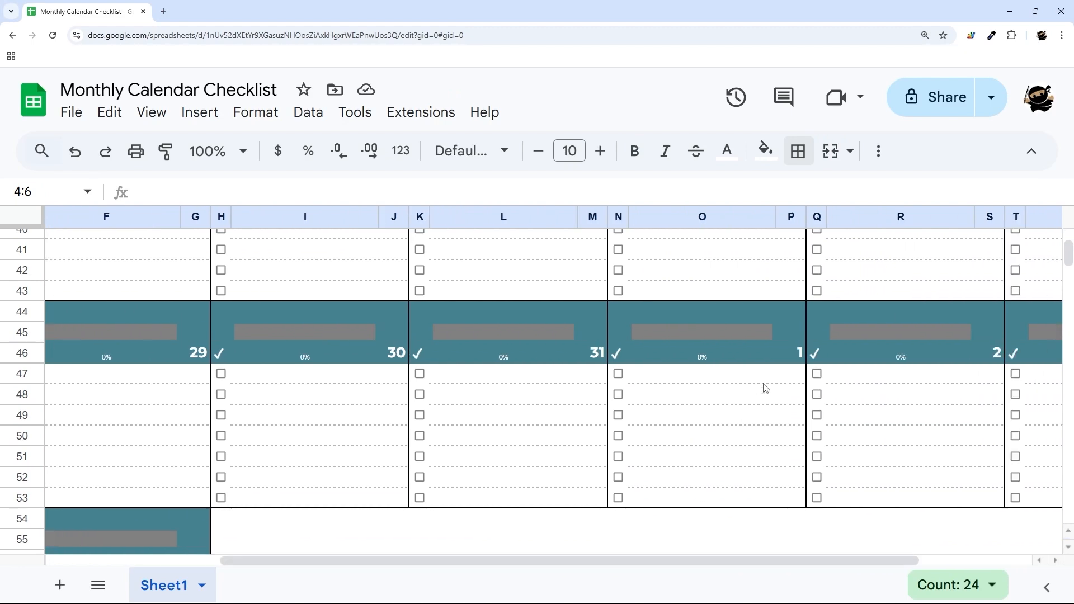
pyautogui.moveTo(798, 562); pyautogui.dragTo(625, 562)
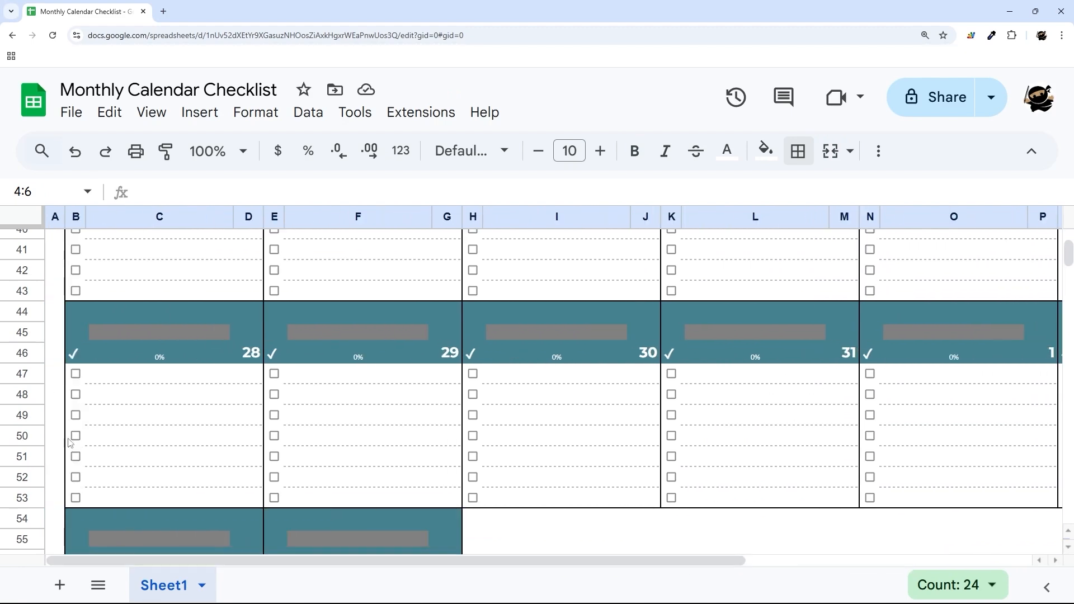
# Set the height of row 44 to 10 pixels and the height of row 45 to 18 pixels.
pyautogui.rightClick(22, 316)
pyautogui.click(108, 468)
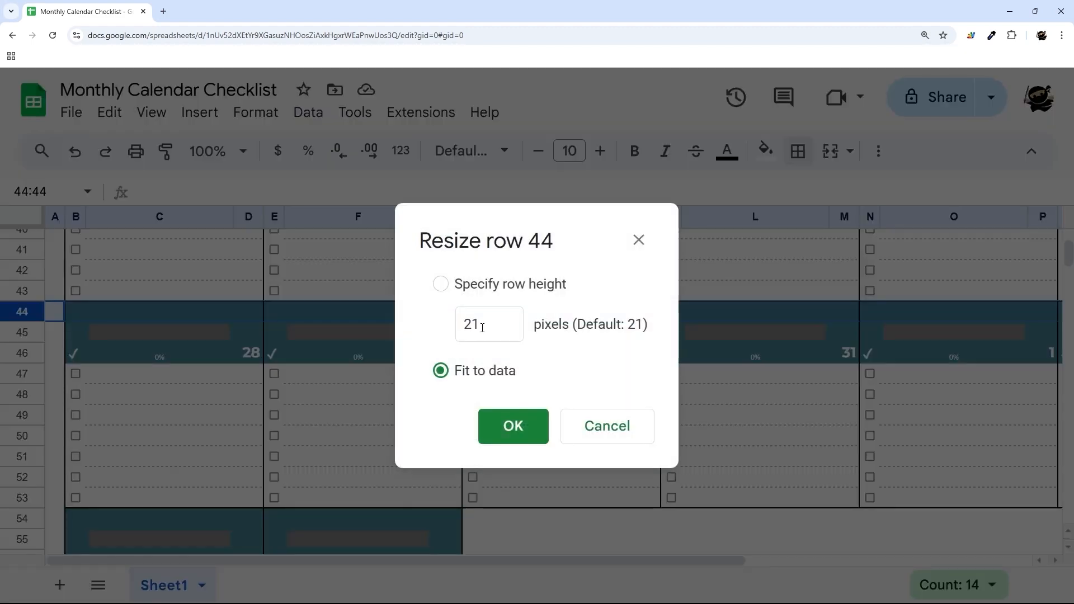
pyautogui.write('10')
pyautogui.press('Return')
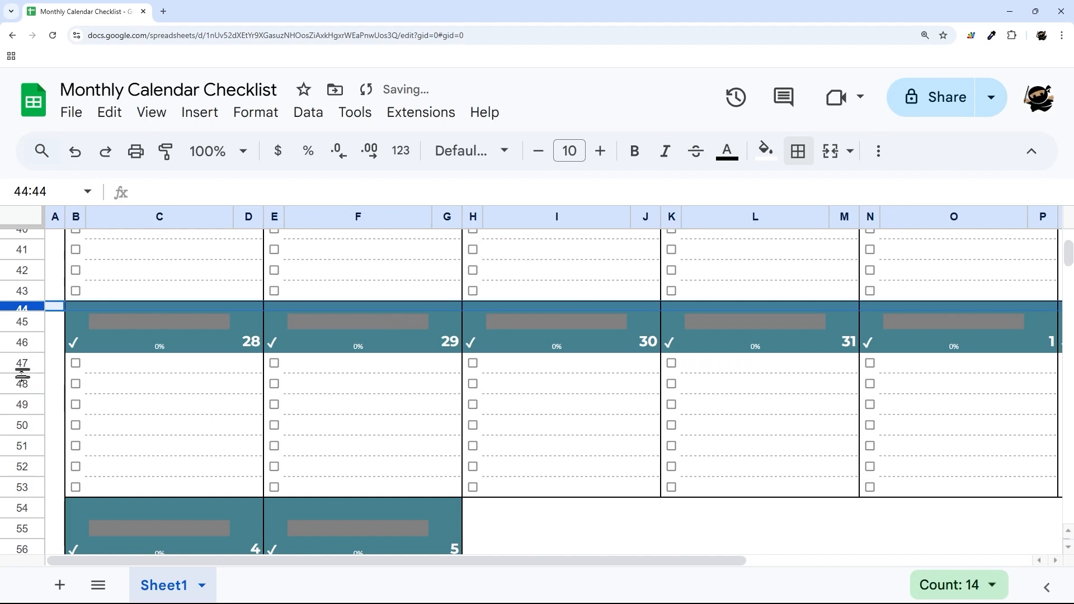
pyautogui.rightClick(25, 330)
pyautogui.click(128, 465)
pyautogui.click(498, 327)
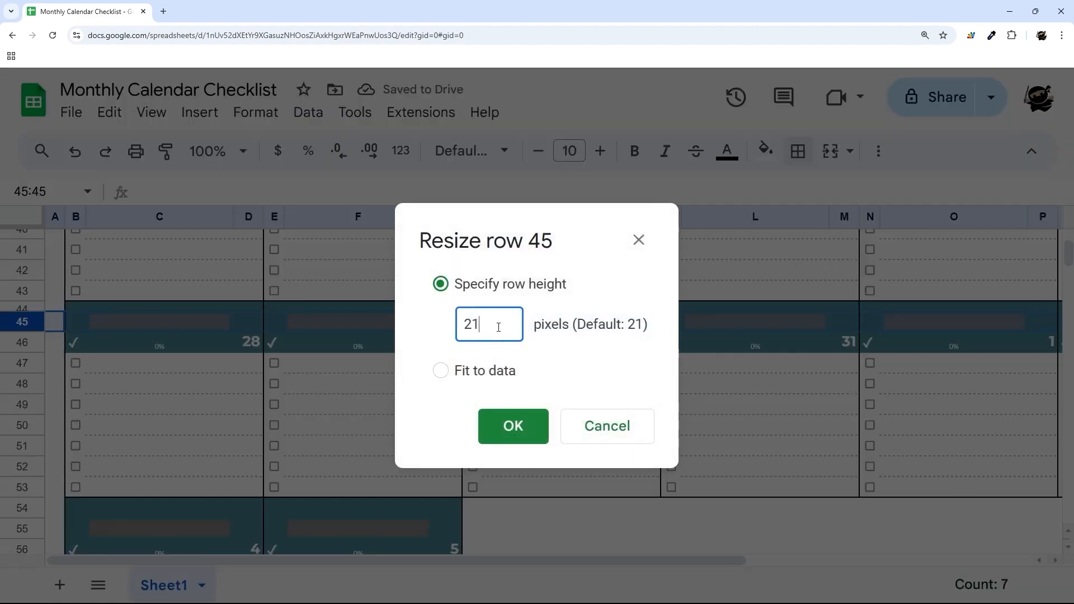
pyautogui.write('18')
pyautogui.press('Return')
# Set the height of row 46, the last header row of that week, to 13 pixels.
pyautogui.rightClick(17, 340)
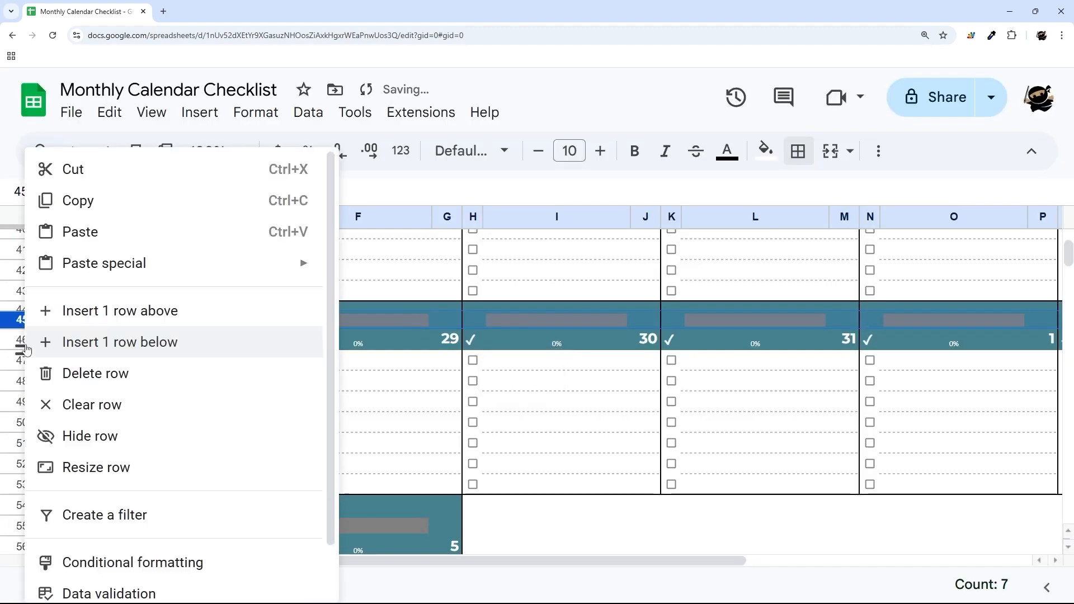
pyautogui.click(136, 467)
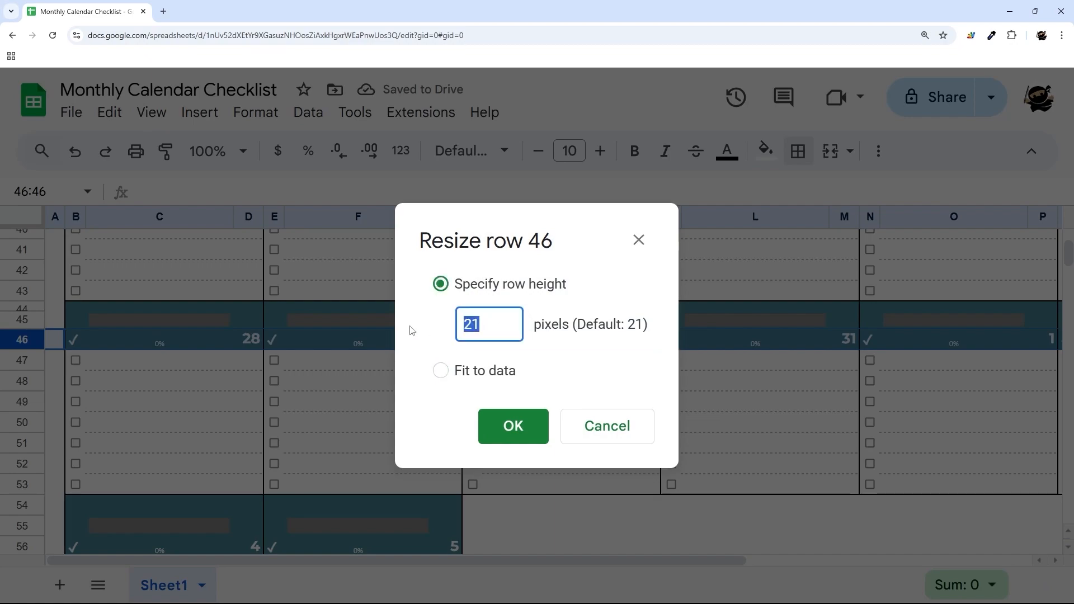
pyautogui.write('13')
pyautogui.press('Return')
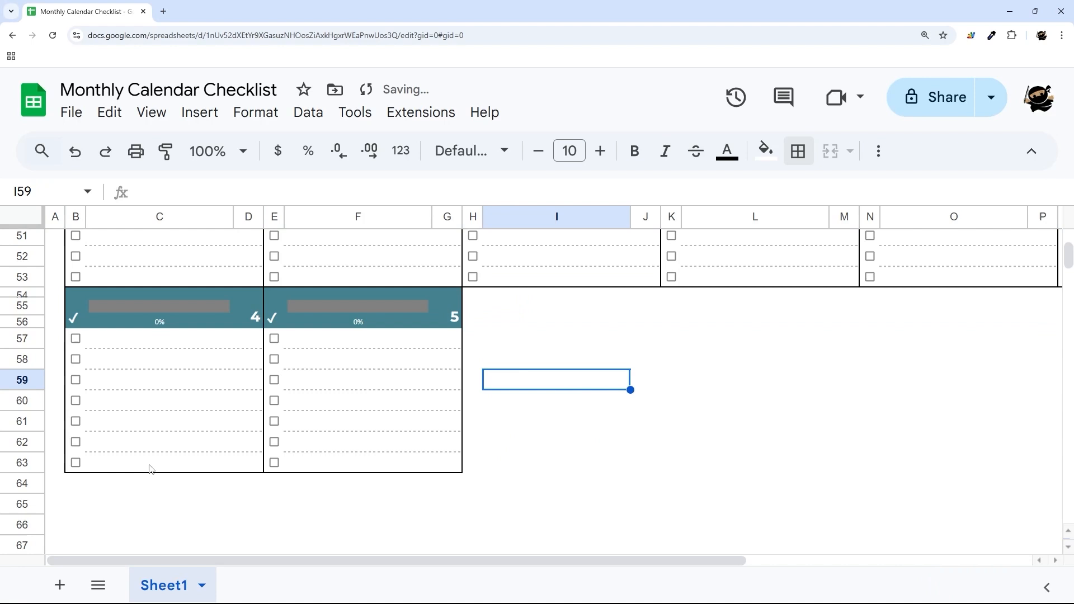
# Delete the unused rows 65 to 1000 below the calendar.
pyautogui.scroll(-1, 149, 468)
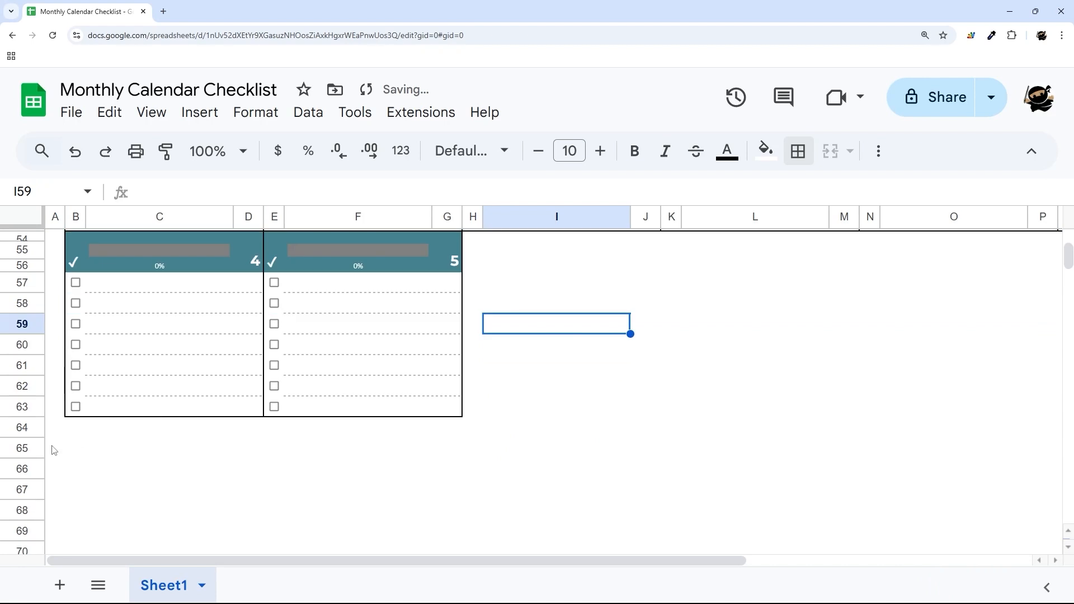
pyautogui.click(35, 448)
pyautogui.scroll(-20, 138, 405)
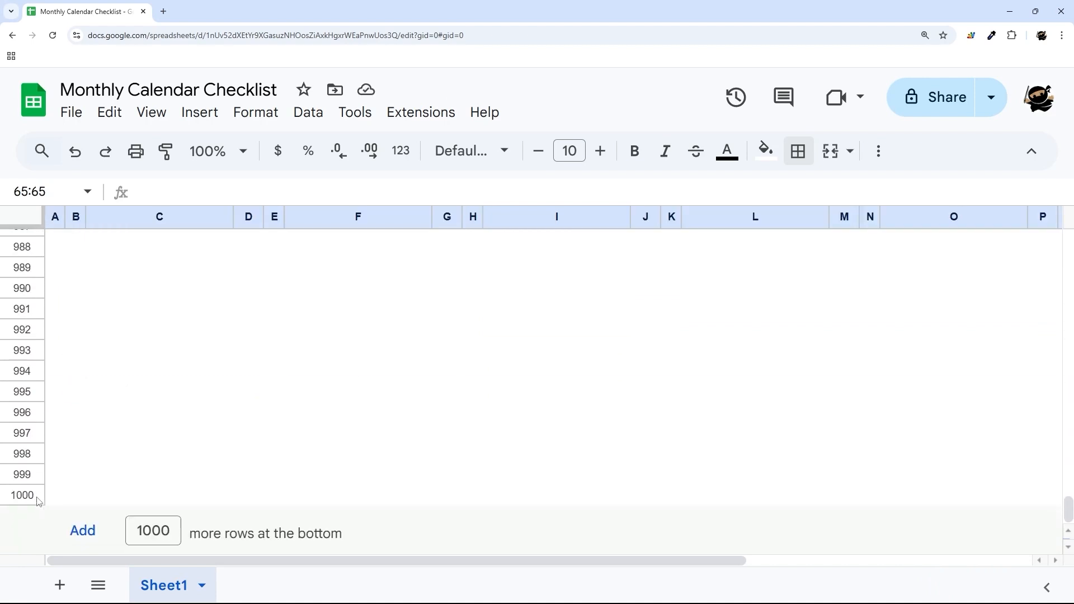
pyautogui.keyDown('shift'); pyautogui.click(28, 497); pyautogui.keyUp('shift')
pyautogui.rightClick(28, 498)
pyautogui.click(89, 374)
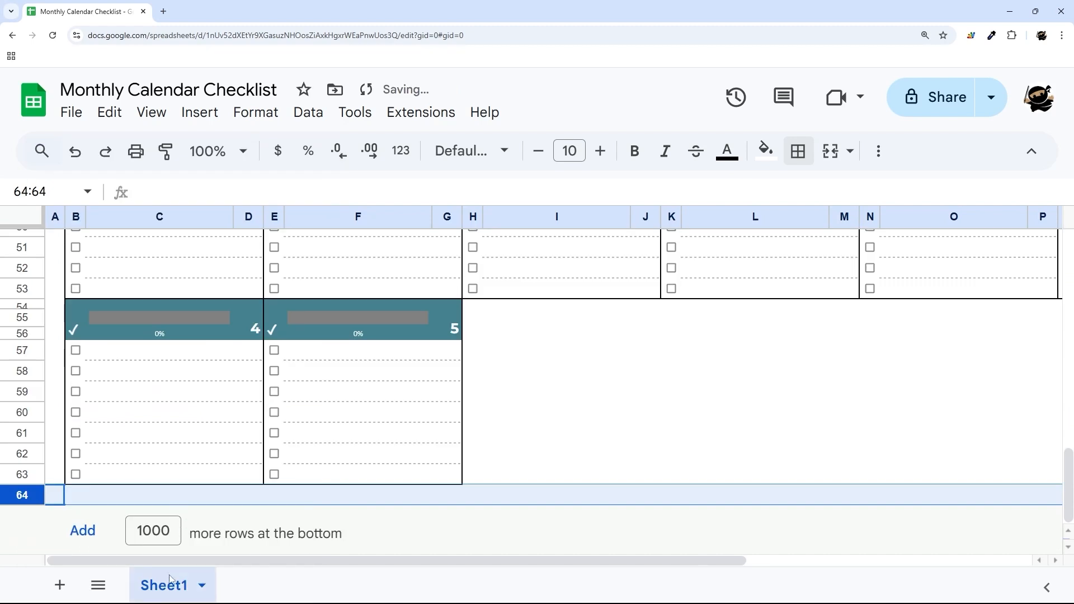
# Rename the sheet Sheet1 as CALENDAR.
pyautogui.click(171, 582)
pyautogui.click(176, 355)
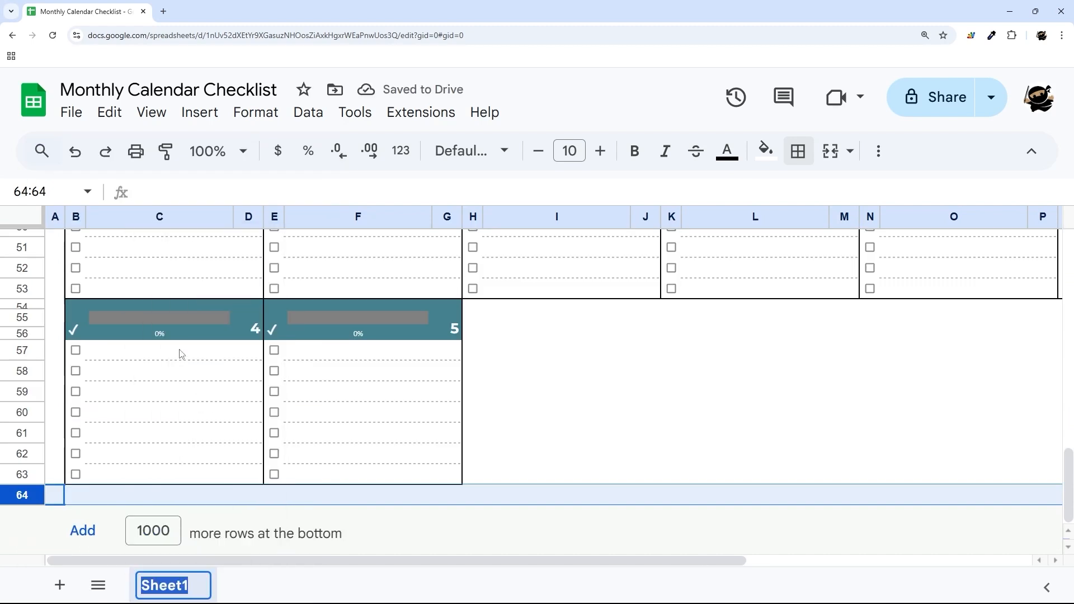
pyautogui.write('CALENDAR')
pyautogui.press('Return')
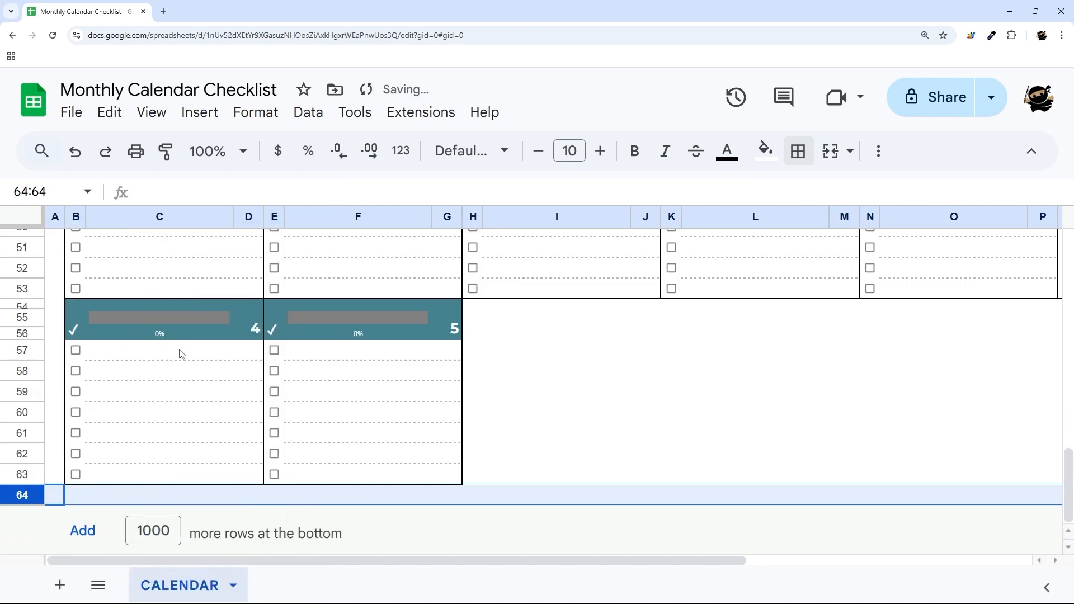
# Review the title and the first Sunday's task cells C7:D13, and duplicate the CALENDAR sheet.
pyautogui.scroll(15, 360, 407)
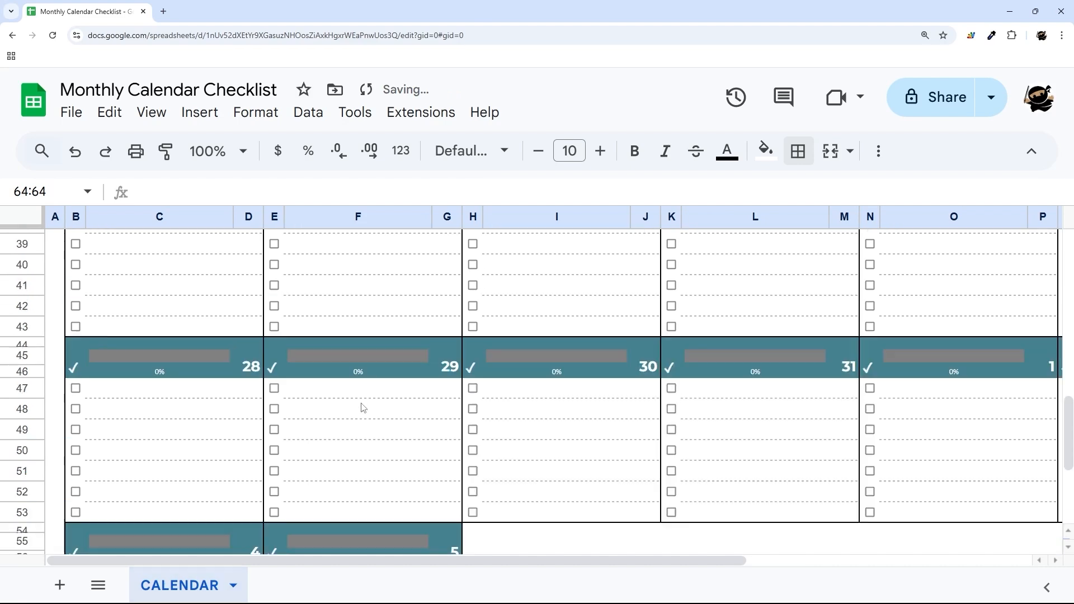
pyautogui.click(716, 273)
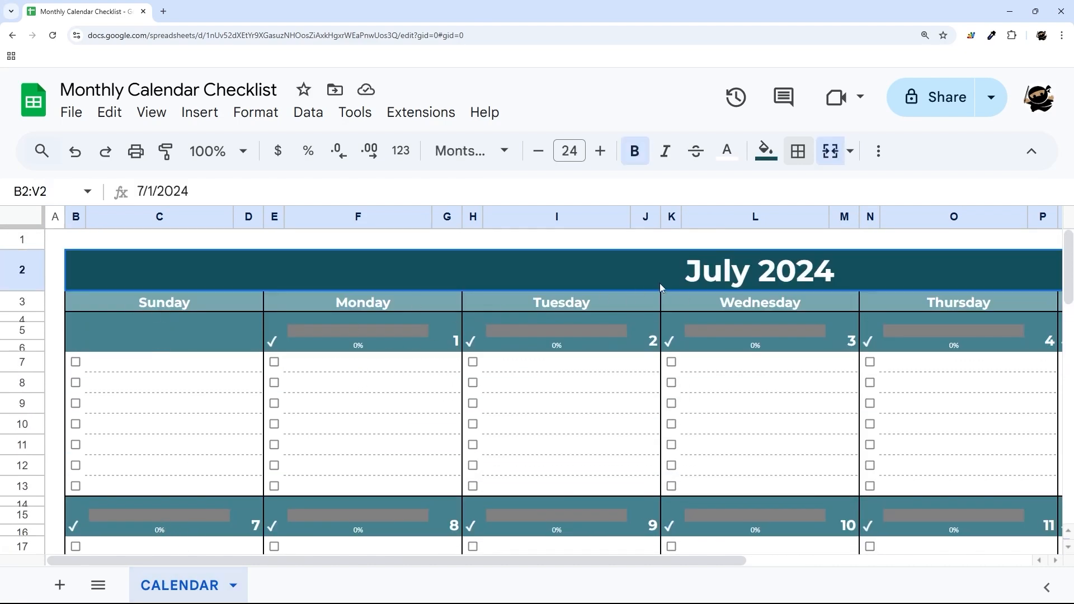
pyautogui.moveTo(227, 368); pyautogui.dragTo(212, 487)
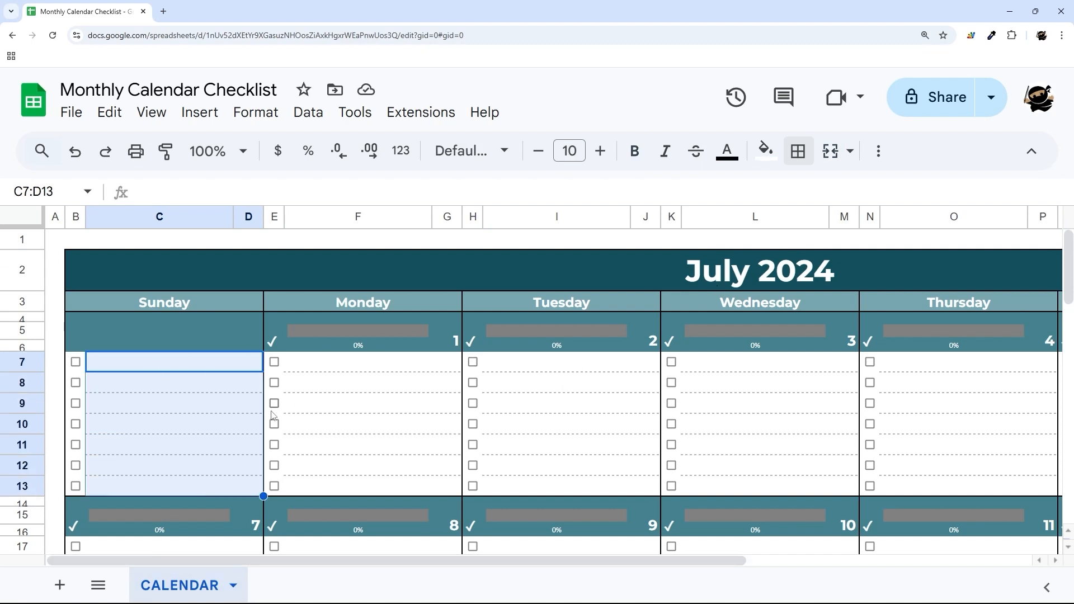
pyautogui.rightClick(166, 583)
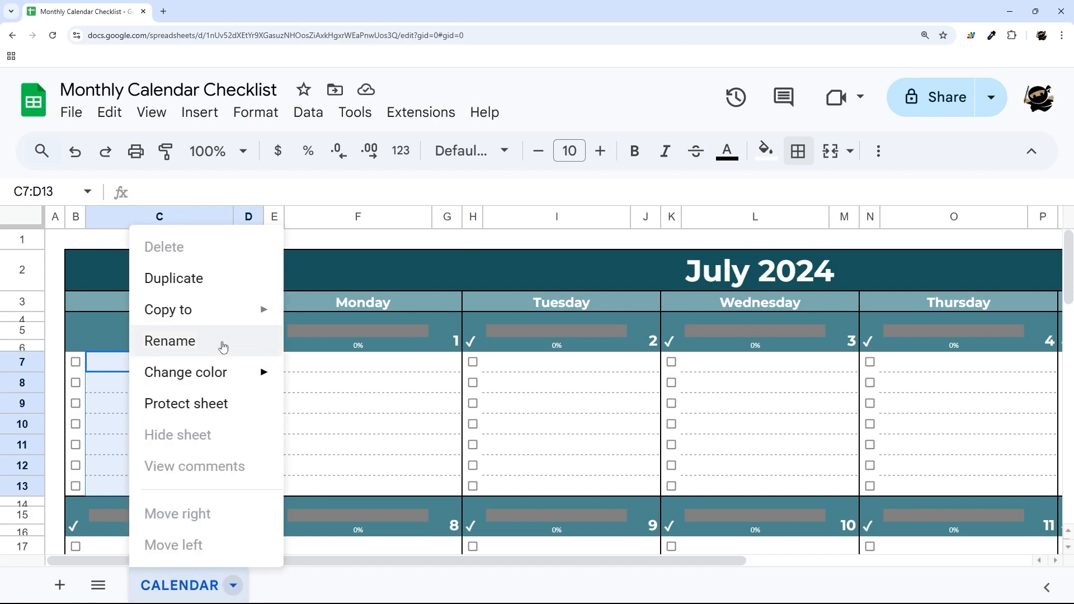
pyautogui.click(183, 281)
# Set the title date of the duplicated calendar sheet to 8/1/2024.
pyautogui.click(719, 285)
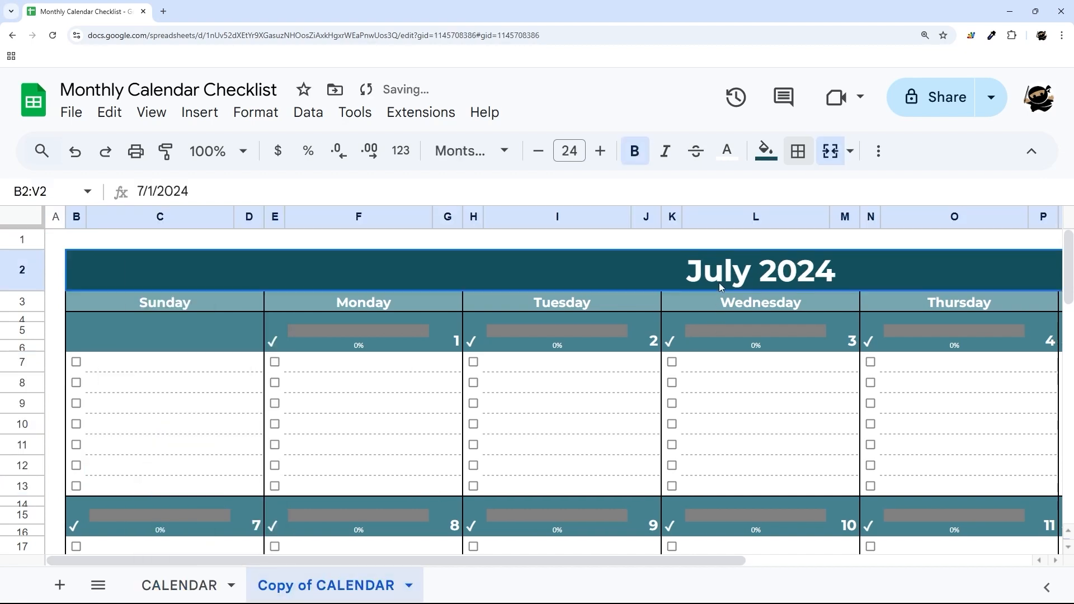
pyautogui.doubleClick(720, 285)
pyautogui.click(652, 311)
pyautogui.click(595, 373)
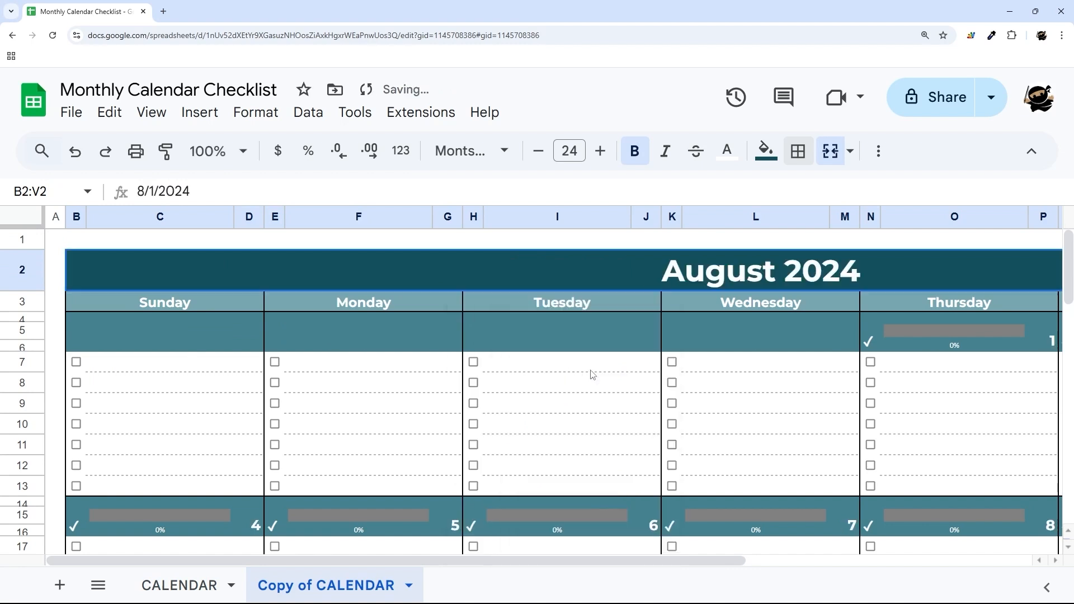
# Rename the duplicated calendar sheet as Aug 2024.
pyautogui.rightClick(179, 585)
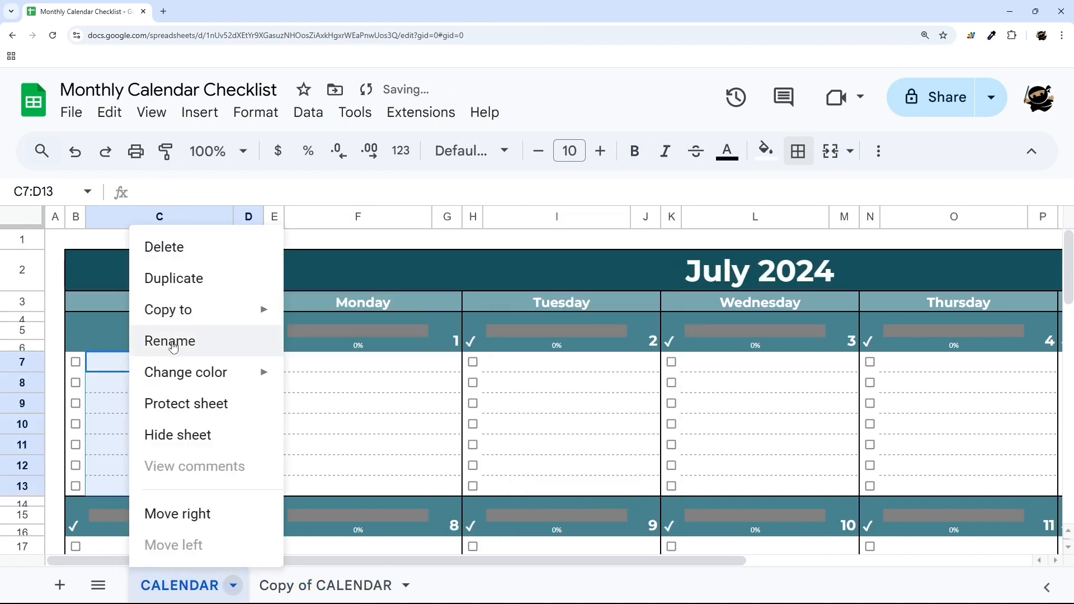
pyautogui.rightClick(313, 585)
pyautogui.click(274, 347)
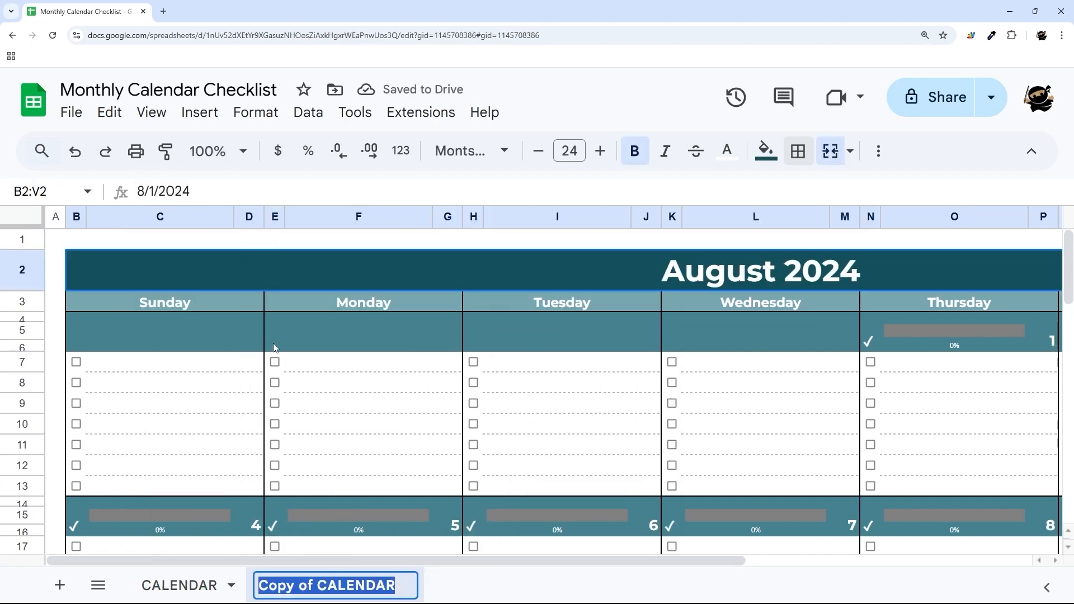
pyautogui.write('Aug 2024')
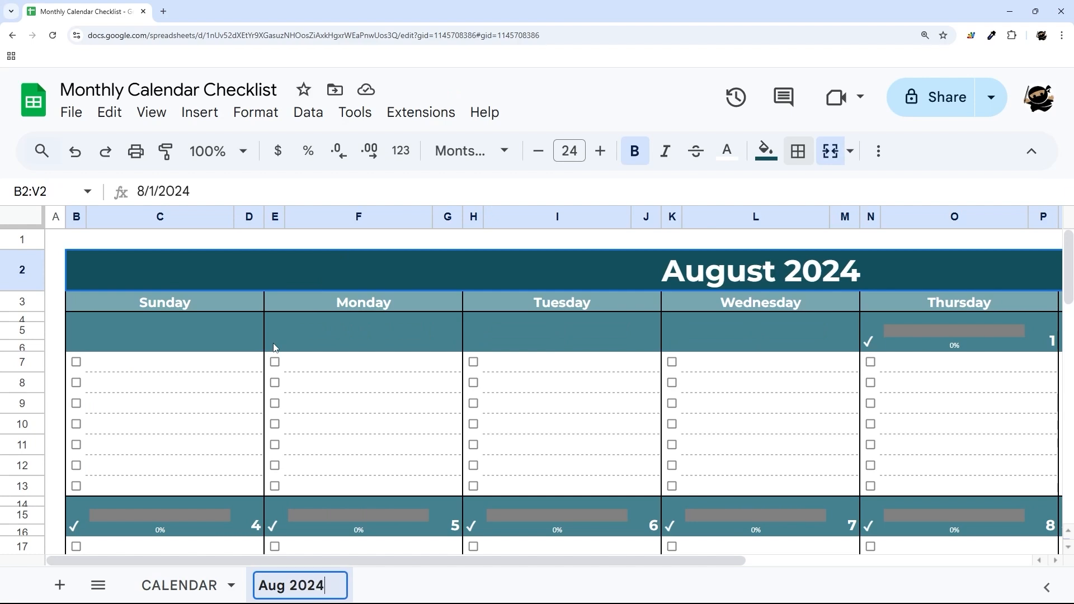
pyautogui.press('Return')
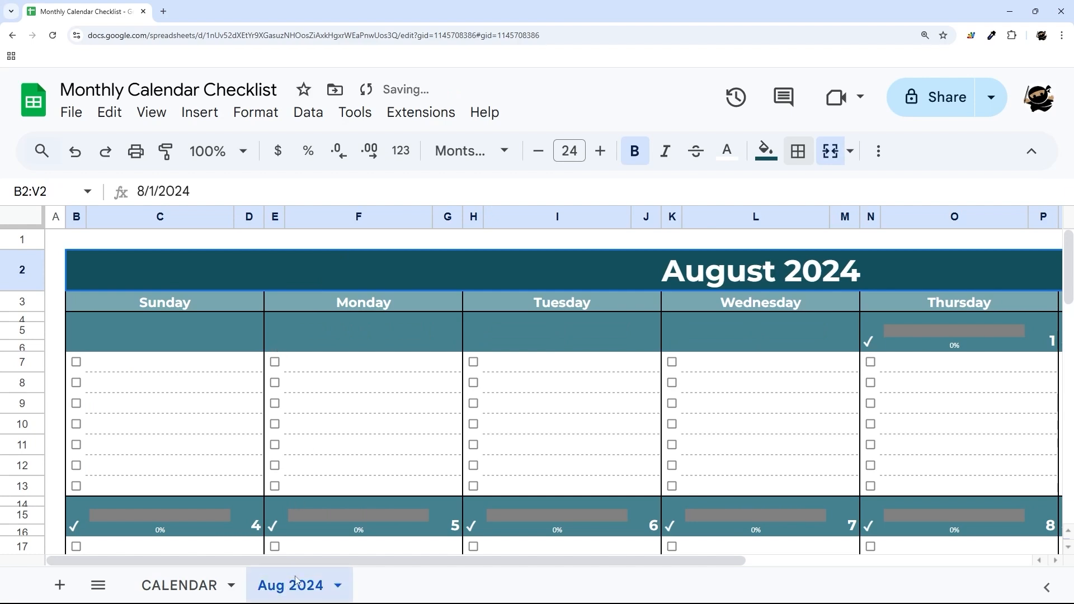
# Look over the weeks of the Aug 2024 sheet and delete that sheet.
pyautogui.scroll(-8, 426, 374)
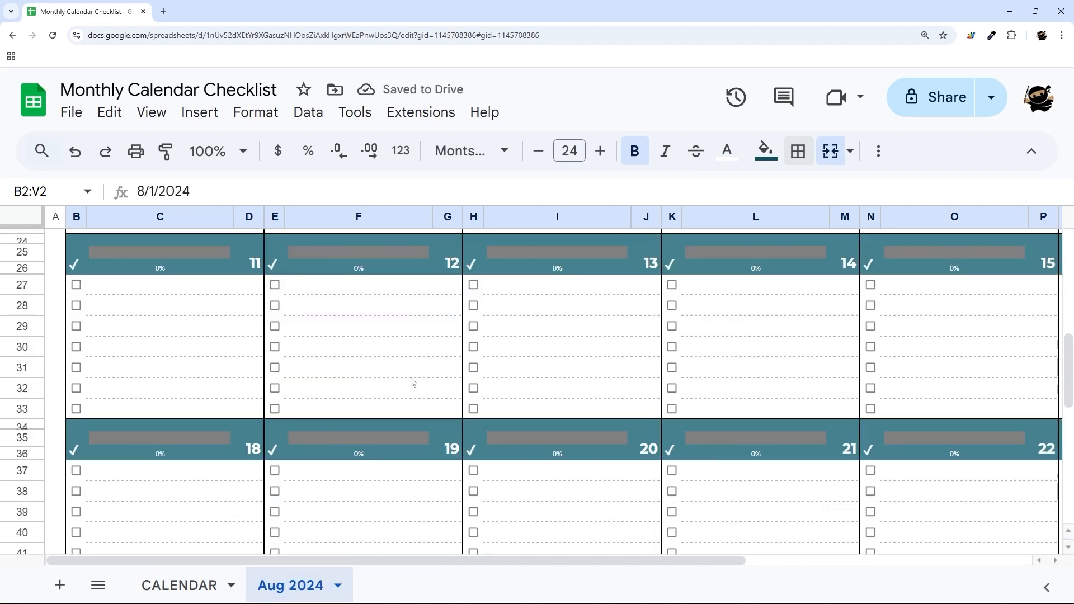
pyautogui.scroll(8, 412, 382)
pyautogui.click(337, 585)
pyautogui.click(269, 245)
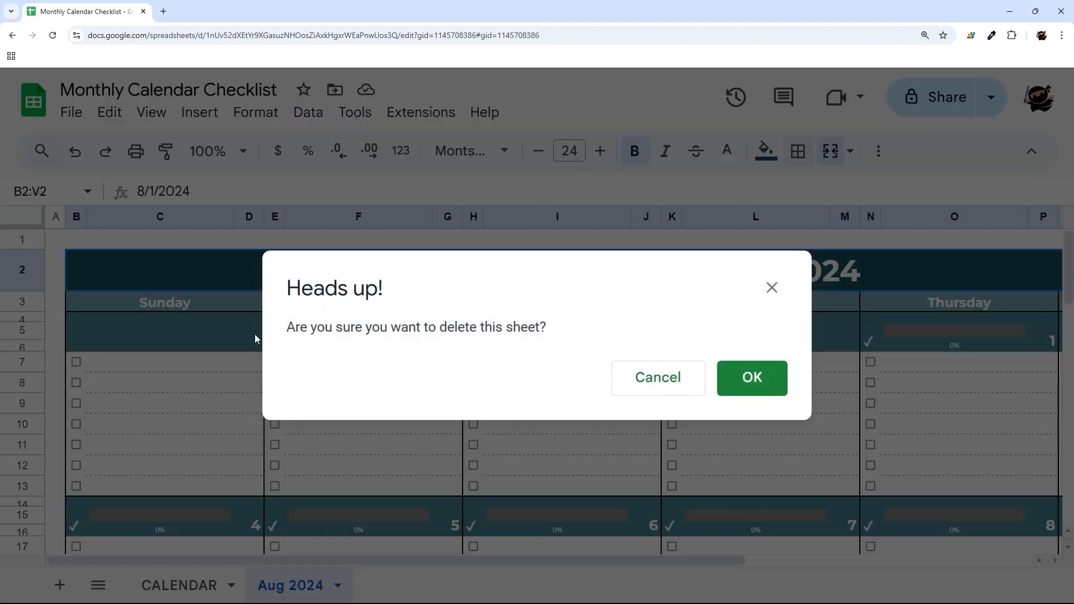
pyautogui.click(736, 383)
# Enter =IF(V34="",,IF(month(V34+1)<>(month($B$2),,V34+1))) as the fifth week's Sunday date formula in D44.
pyautogui.scroll(-6, 247, 383)
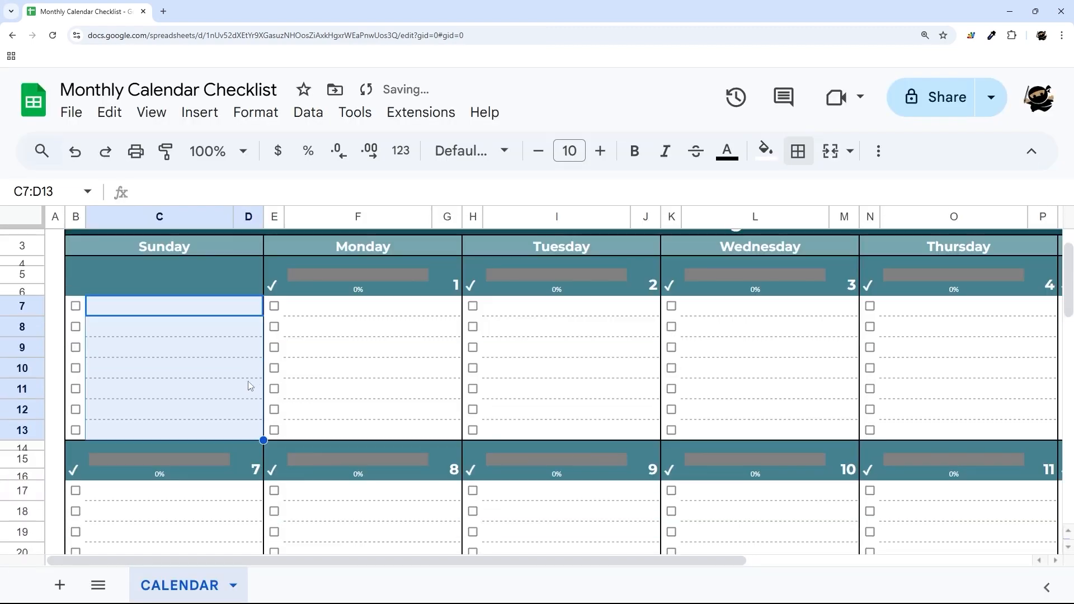
pyautogui.scroll(-7, 244, 376)
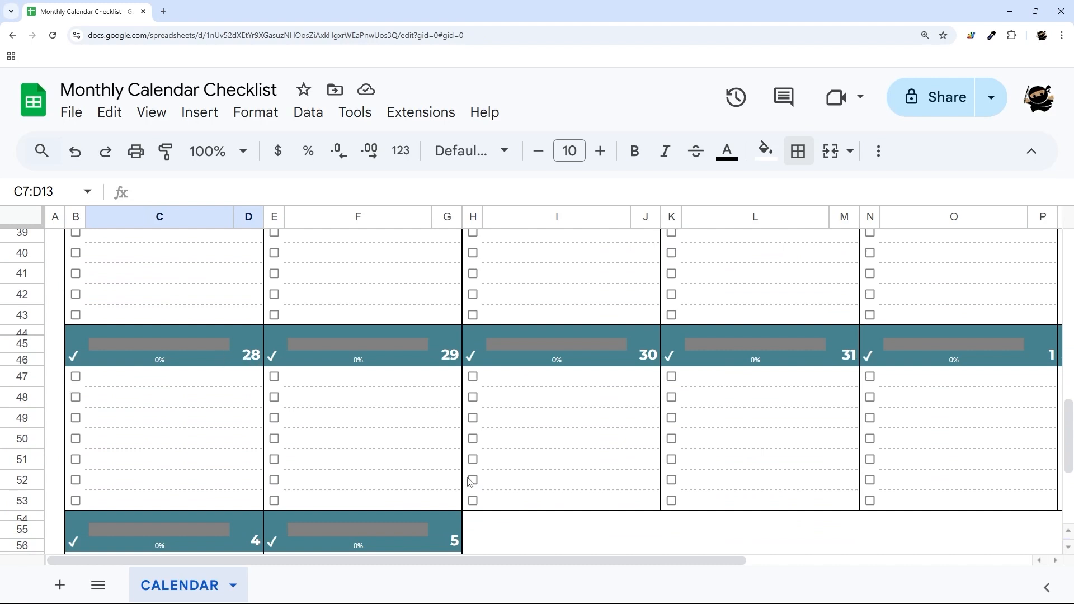
pyautogui.moveTo(464, 556)
pyautogui.mouseDown()
pyautogui.moveTo(703, 574)
pyautogui.moveTo(469, 570)
pyautogui.mouseUp()
pyautogui.click(241, 357)
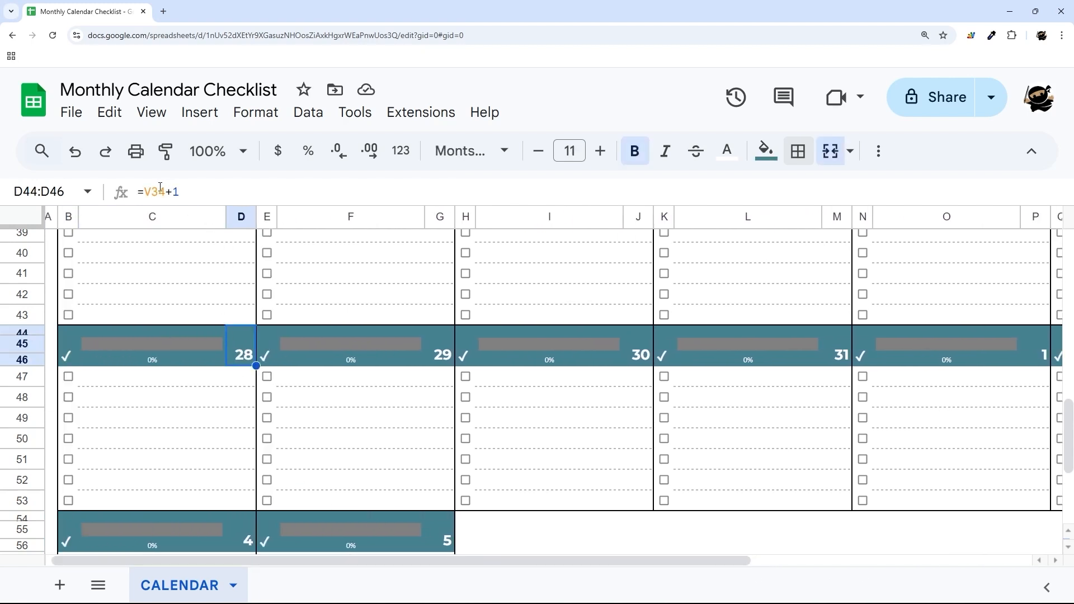
pyautogui.click(143, 192)
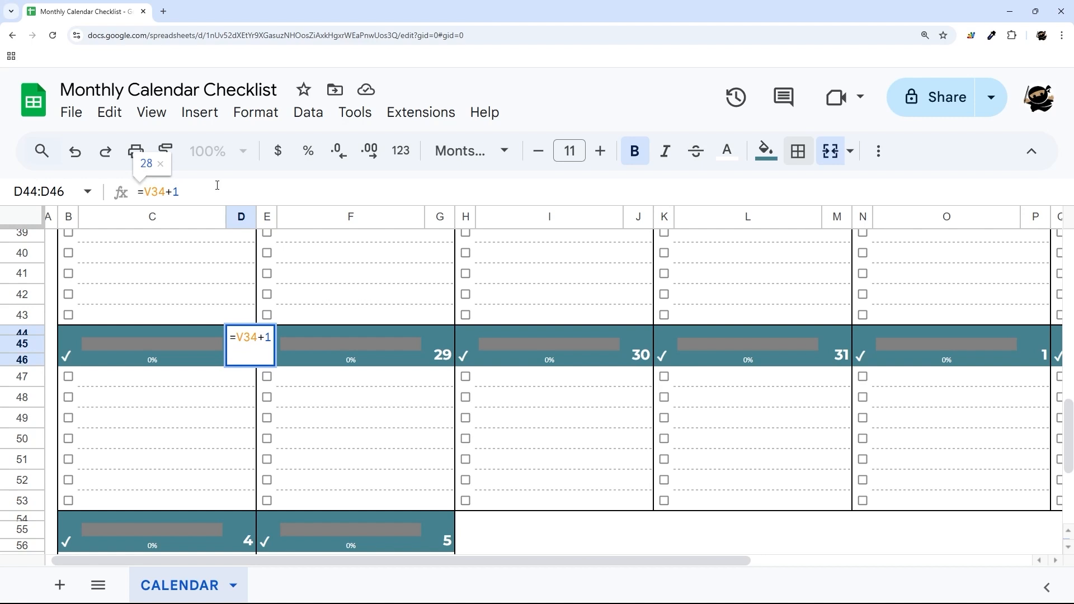
pyautogui.write('IF(')
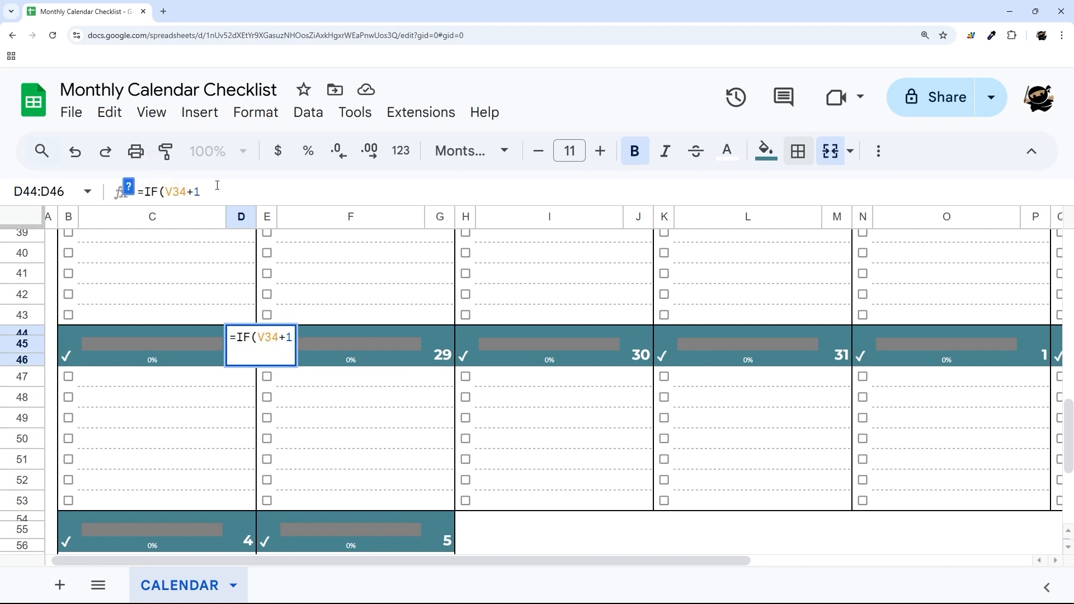
pyautogui.write('V34=')
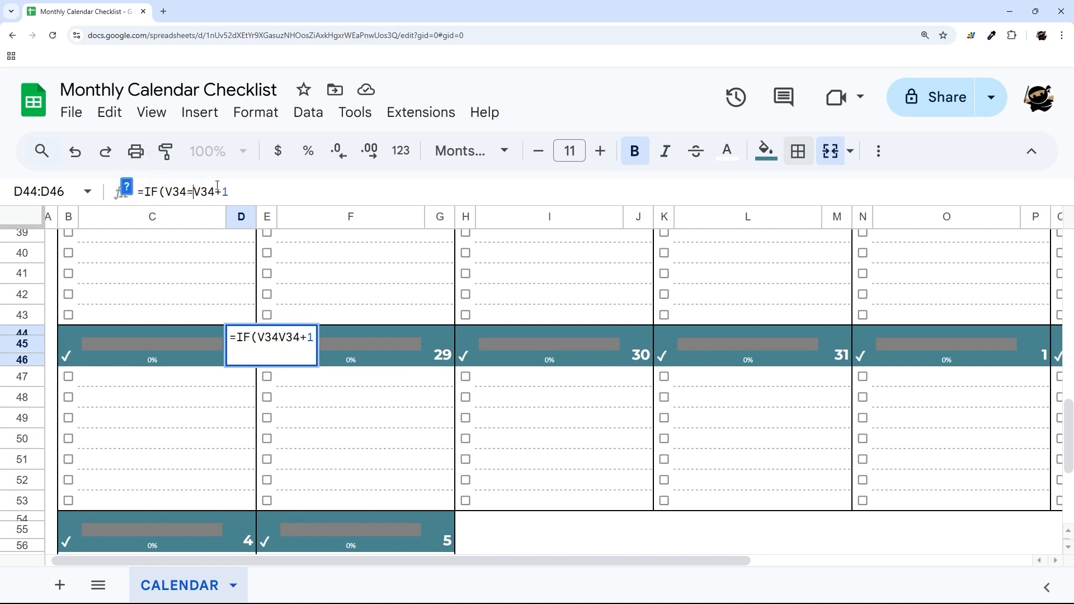
pyautogui.write('"",,')
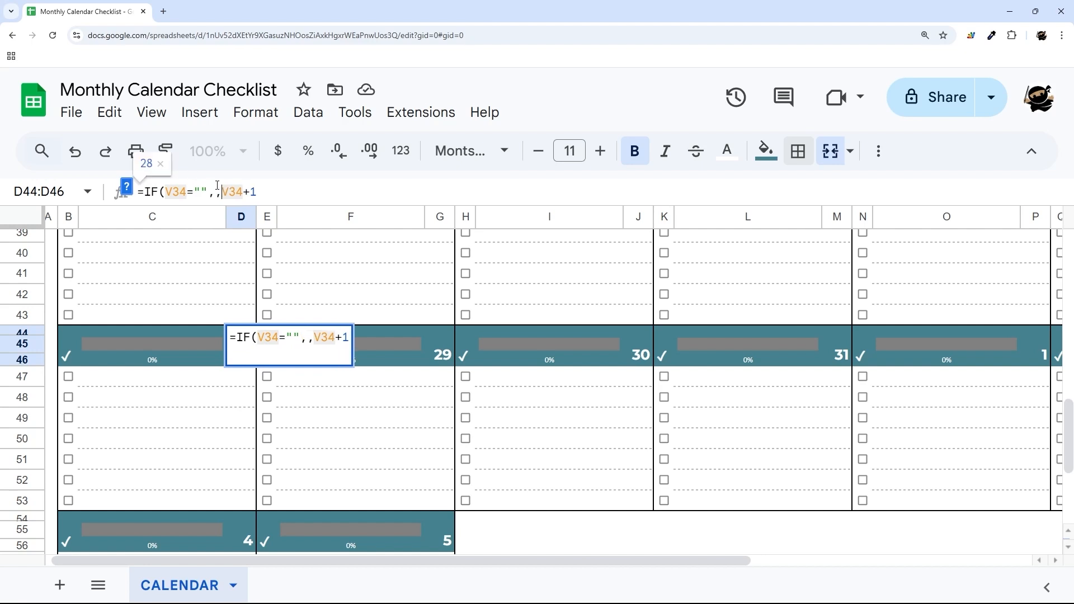
pyautogui.write('IF(month')
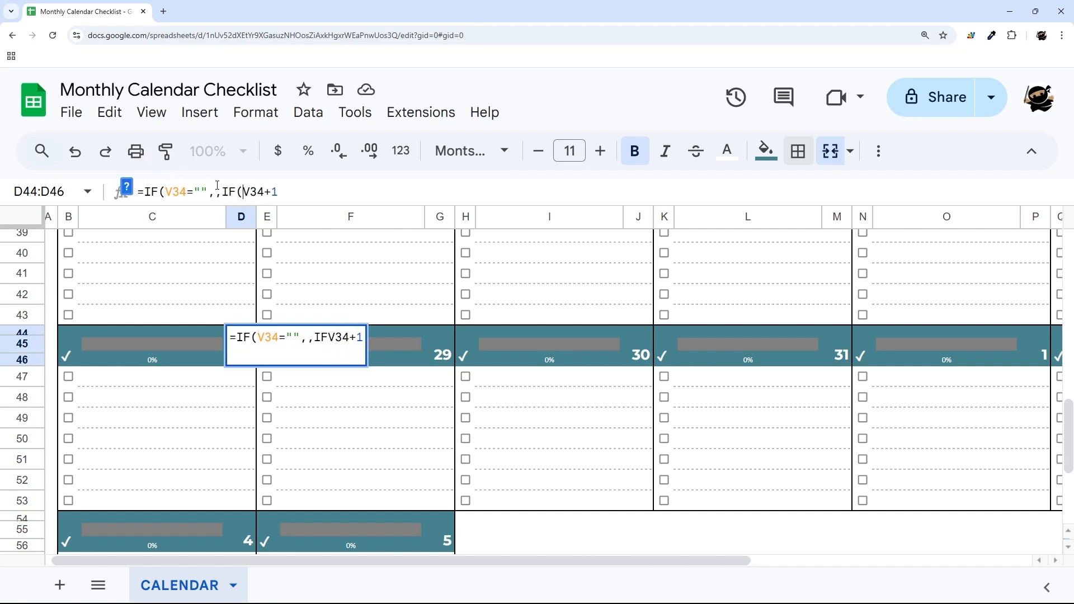
pyautogui.write('(')
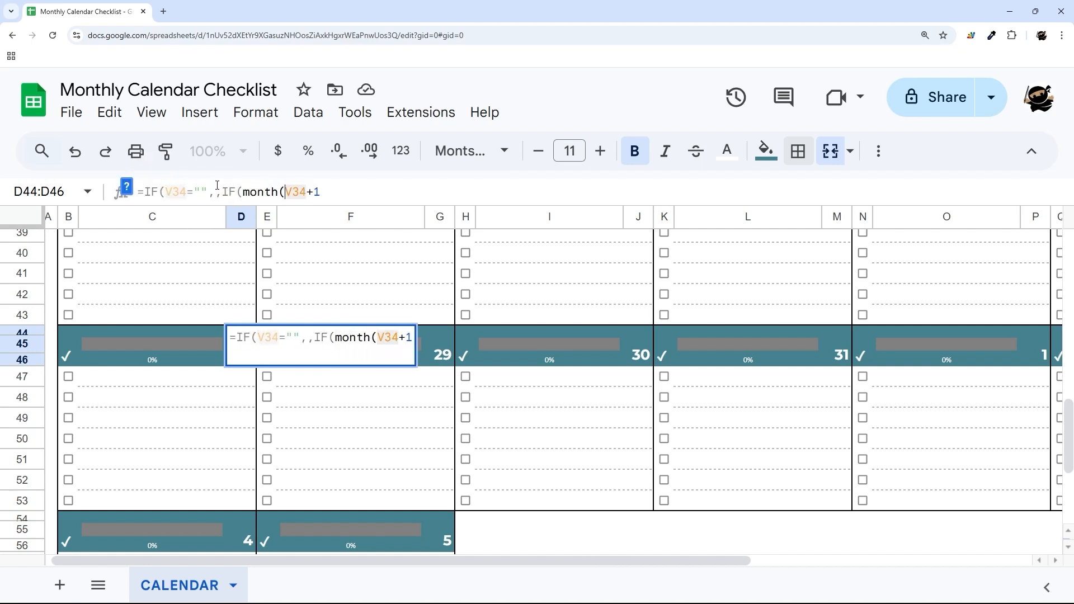
pyautogui.press('End')
pyautogui.write(')')
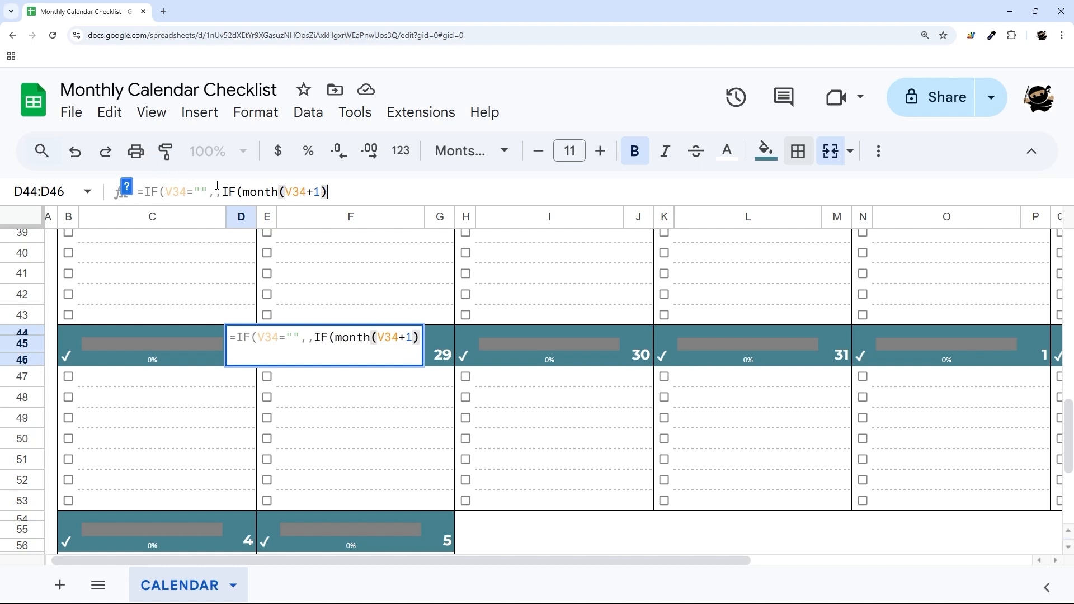
pyautogui.write('<>(mont')
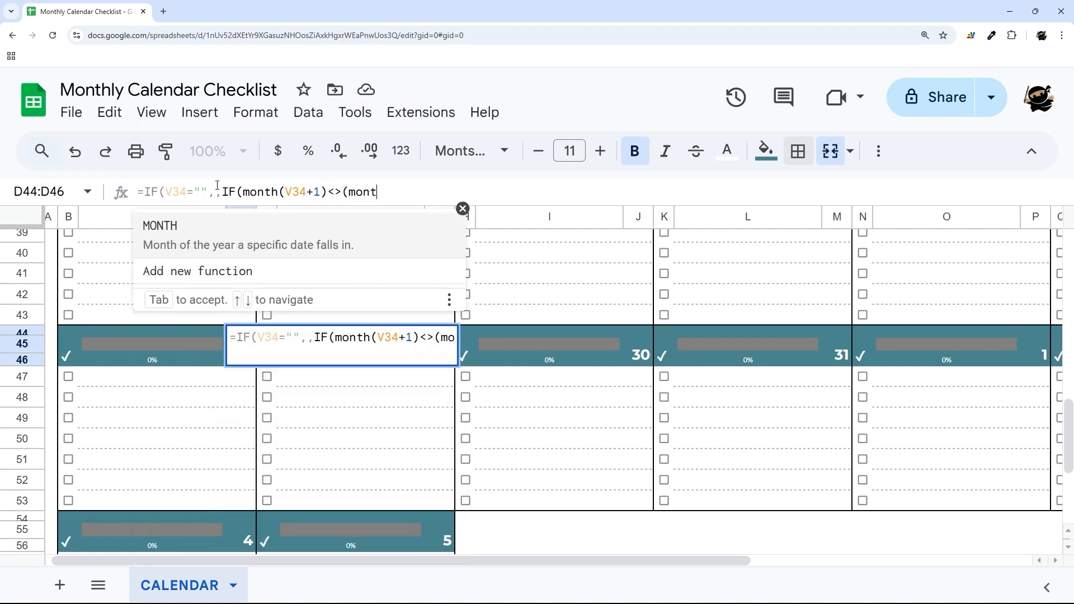
pyautogui.write('h(B2)')
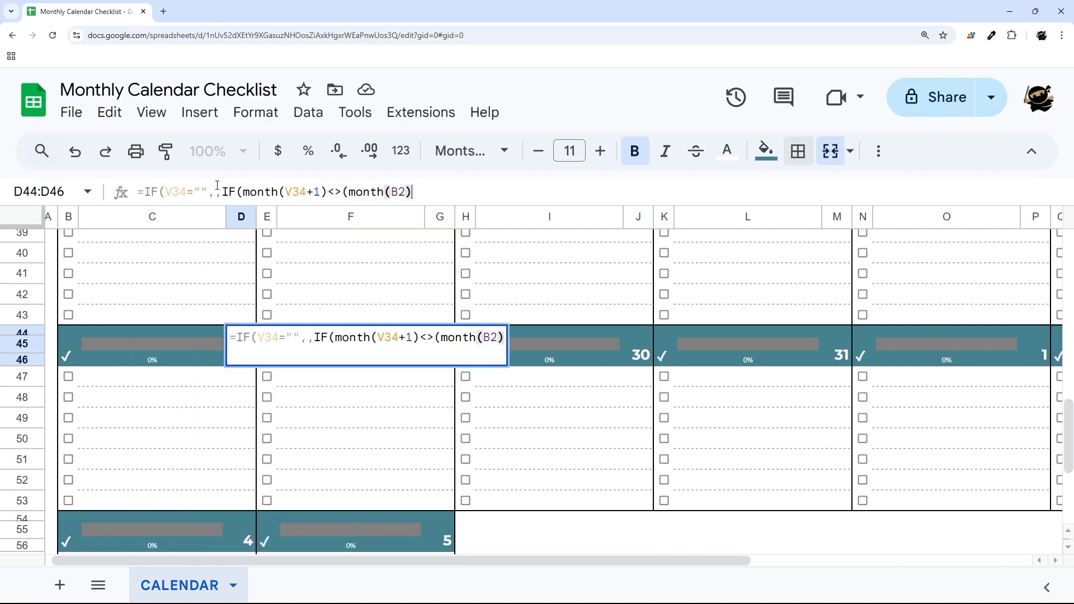
pyautogui.press('Left')
pyautogui.press('Left')
pyautogui.press('F4')
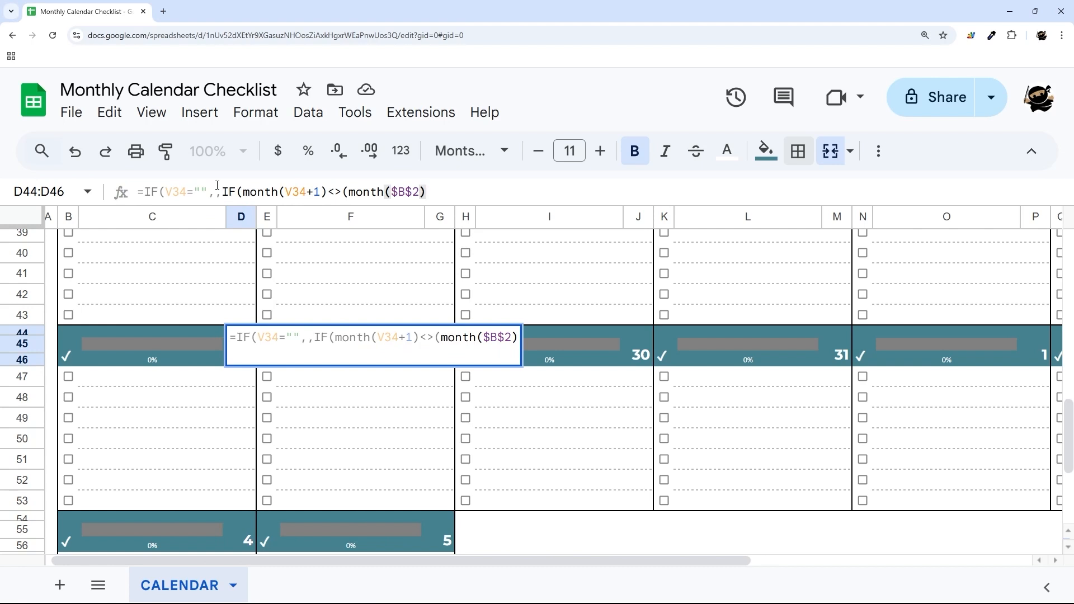
pyautogui.write(',,V')
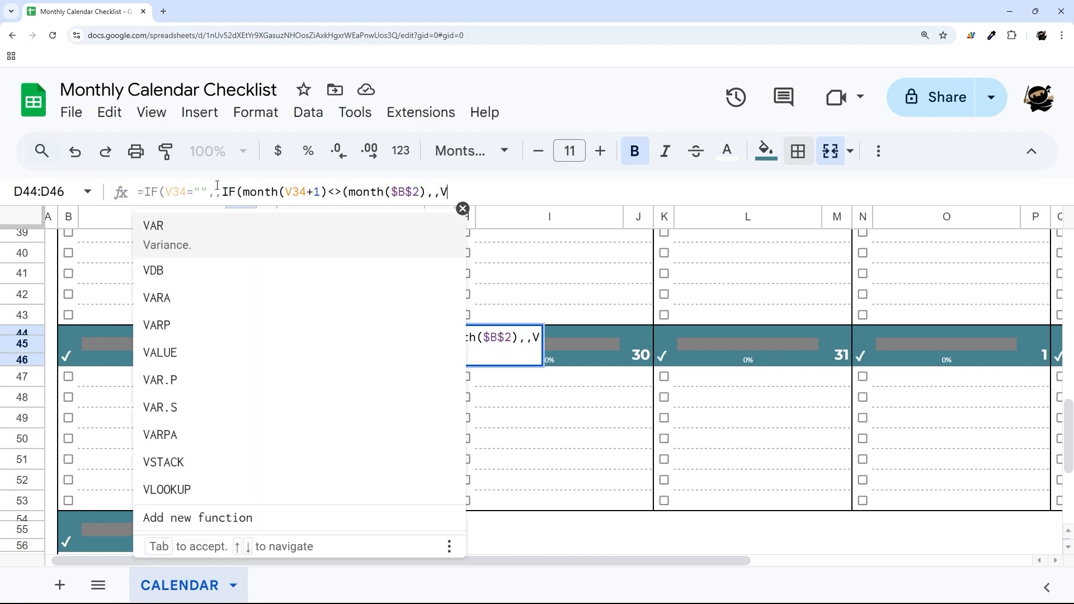
pyautogui.write('34+1)')
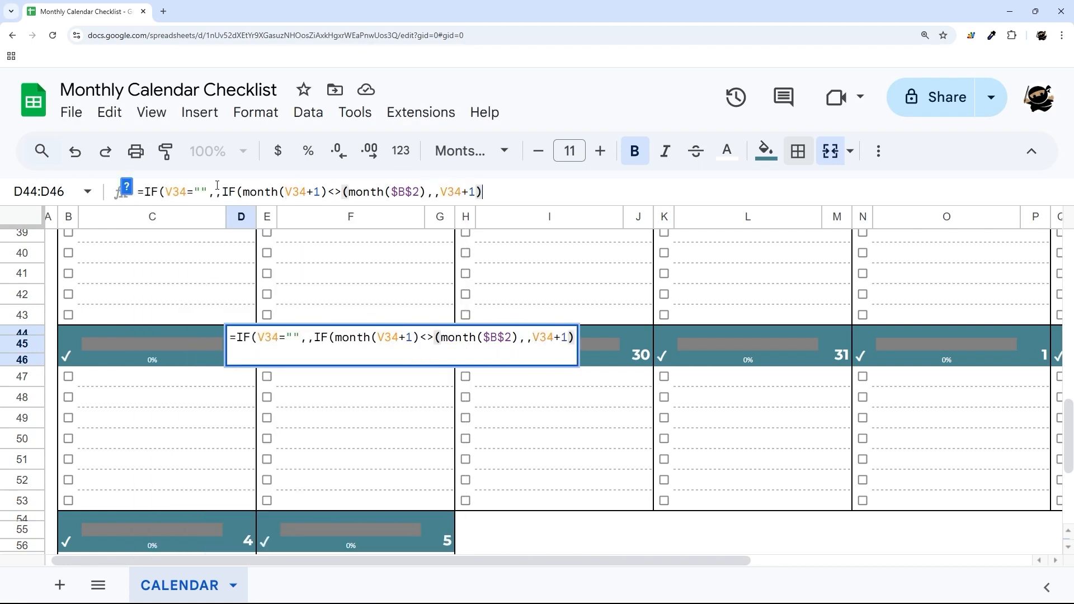
pyautogui.write('))')
pyautogui.press('Return')
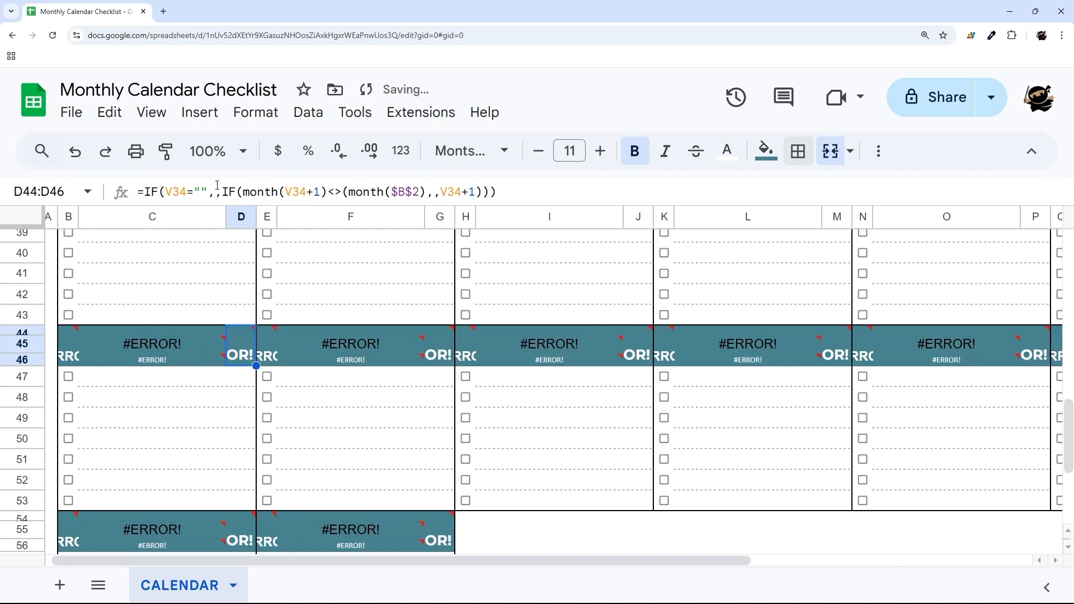
# Correct D44's formula by removing the extra parenthesis before month($B$2) and the surplus closing one at the end.
pyautogui.moveTo(247, 351)
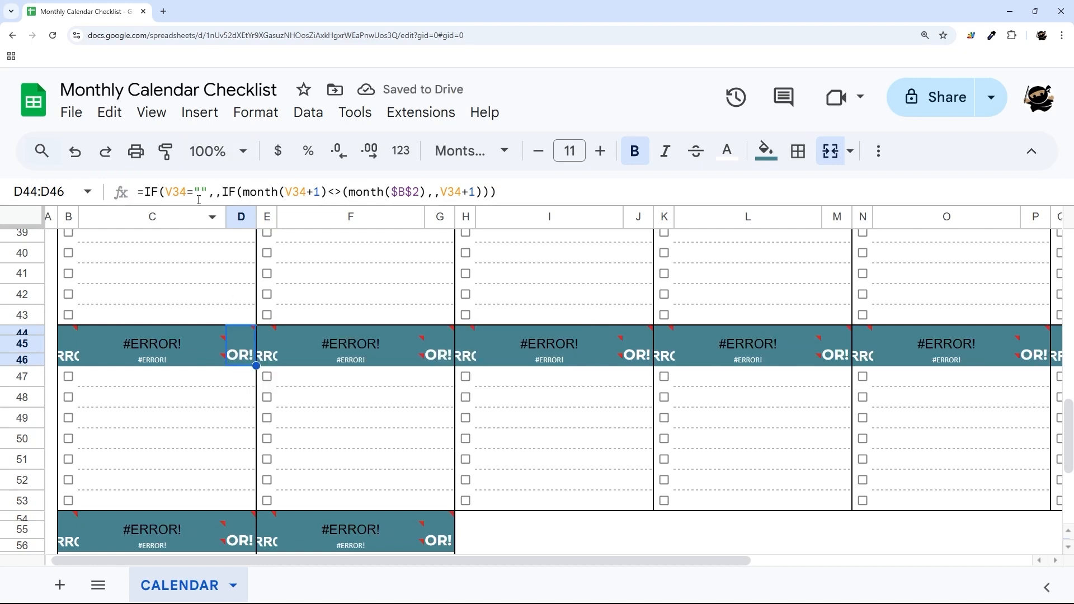
pyautogui.click(344, 192)
pyautogui.press('Delete')
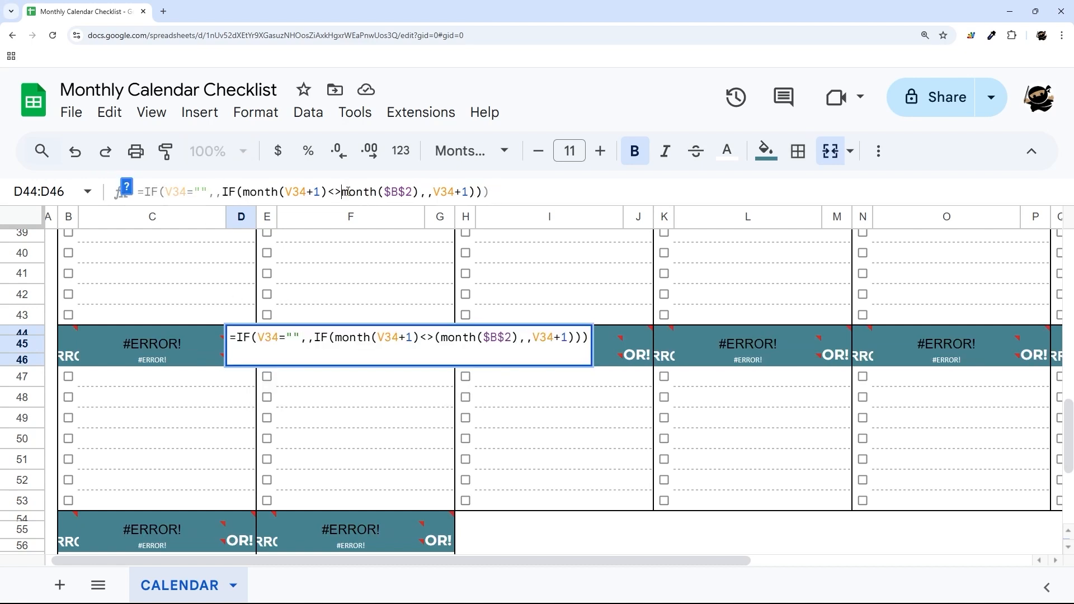
pyautogui.press('End')
pyautogui.press('BackSpace')
pyautogui.press('Return')
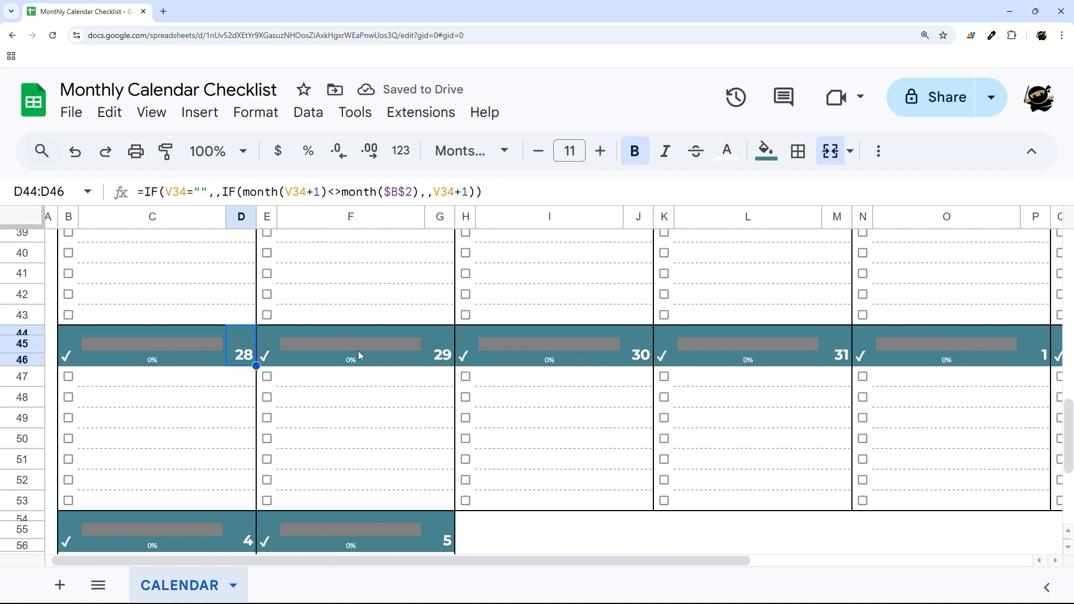
# Copy the full formula text from D44 and replace the Monday date formula in G44 with it.
pyautogui.click(504, 194)
pyautogui.hotkey('ctrl', 'a')
pyautogui.hotkey('ctrl', 'c')
pyautogui.press('Escape')
pyautogui.click(446, 348)
pyautogui.moveTo(182, 192); pyautogui.dragTo(117, 187)
pyautogui.hotkey('ctrl', 'a')
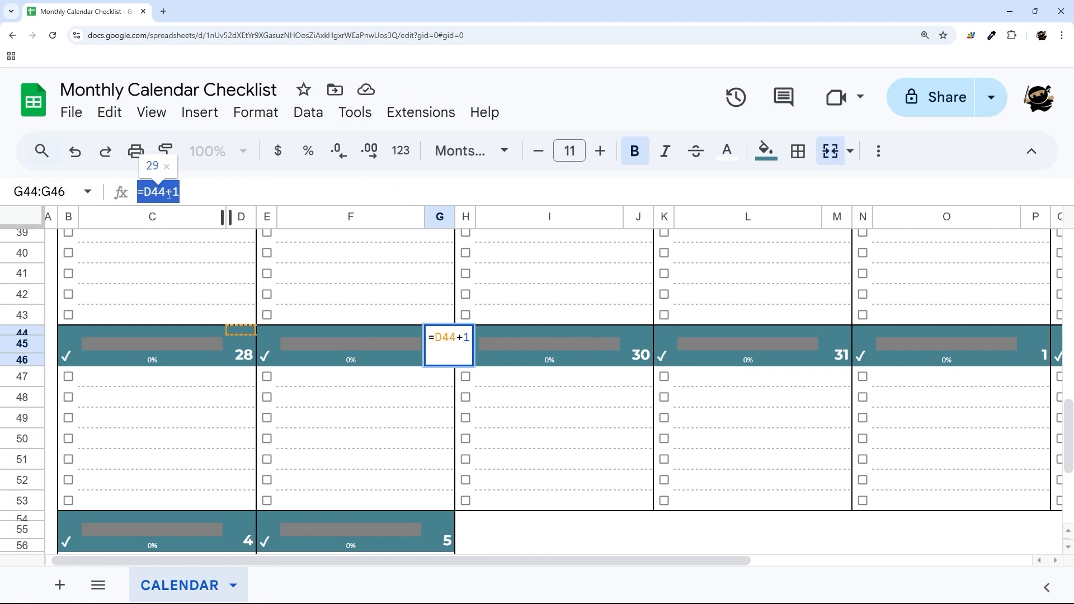
pyautogui.hotkey('ctrl', 'v')
# Replace all three V34 references in G44's formula with D44.
pyautogui.click(171, 191)
pyautogui.press('BackSpace')
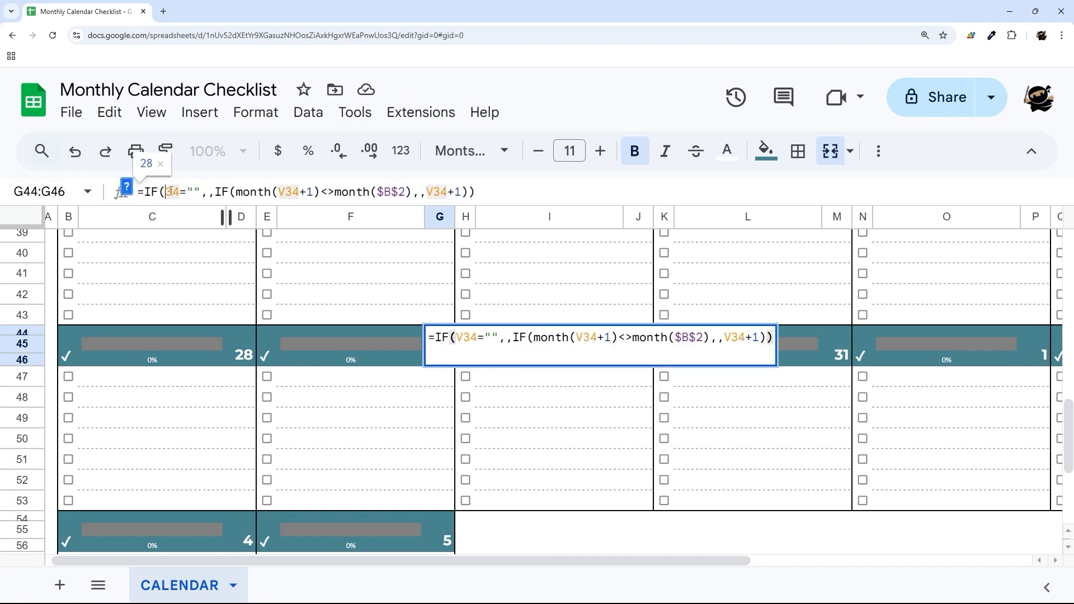
pyautogui.write('D4')
pyautogui.press('Delete')
pyautogui.press('Right')
pyautogui.press('Right')
pyautogui.press('Right')
pyautogui.press('Right')
pyautogui.press('Right')
pyautogui.press('Right')
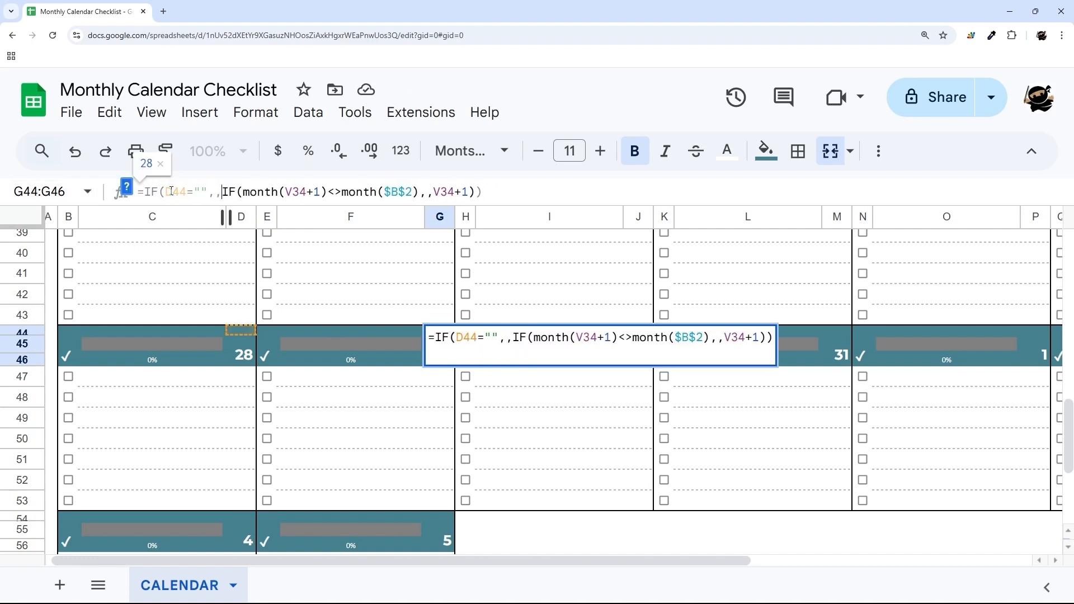
pyautogui.press('Right')
pyautogui.press('Right')
pyautogui.press('Right')
pyautogui.press('Right')
pyautogui.press('Right')
pyautogui.press('Right')
pyautogui.press('Right')
pyautogui.press('Right')
pyautogui.press('Right')
pyautogui.press('Right')
pyautogui.press('BackSpace')
pyautogui.write('D4')
pyautogui.press('Delete')
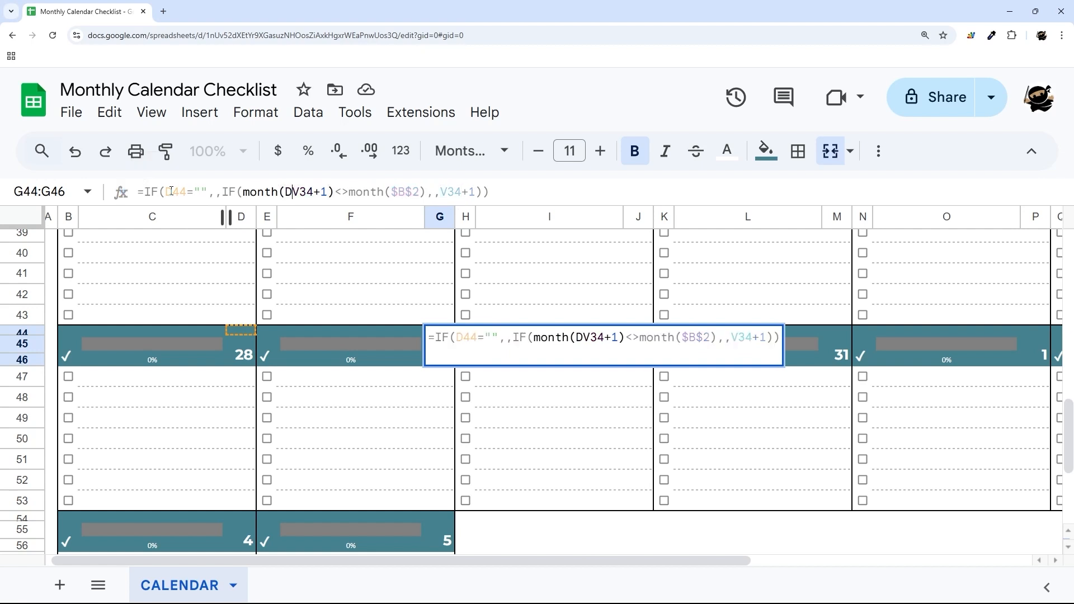
pyautogui.press('Right')
pyautogui.press('Right')
pyautogui.press('Right')
pyautogui.press('Right')
pyautogui.press('Right')
pyautogui.press('Right')
pyautogui.press('Right')
pyautogui.press('Right')
pyautogui.press('Right')
pyautogui.press('Right')
pyautogui.press('Right')
pyautogui.press('Right')
pyautogui.press('Right')
pyautogui.press('Right')
pyautogui.press('Right')
pyautogui.press('Right')
pyautogui.press('Right')
pyautogui.press('Right')
pyautogui.press('Right')
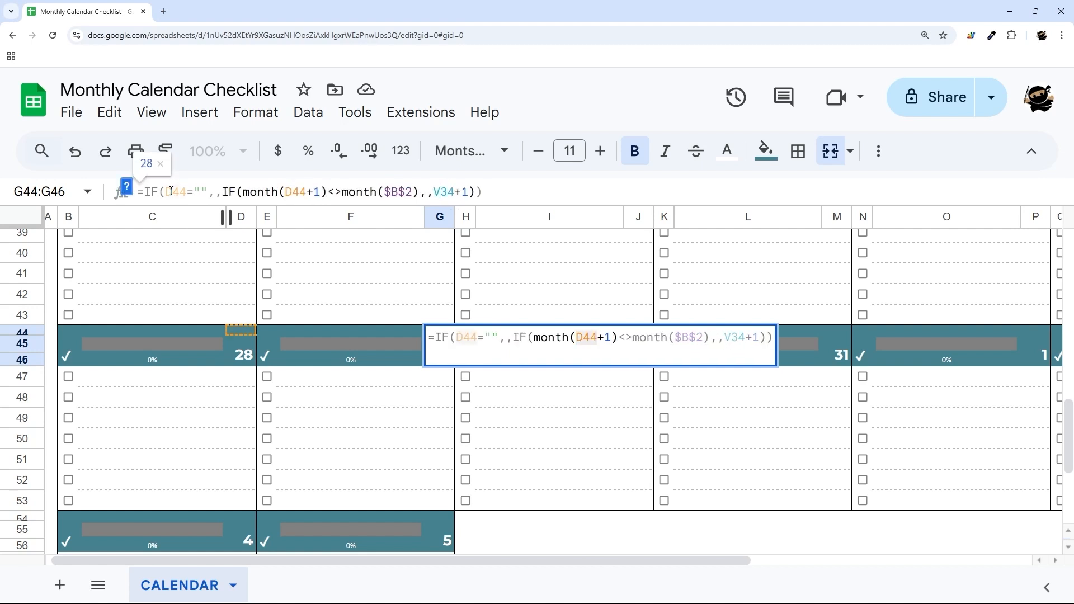
pyautogui.write('D4')
pyautogui.press('Delete')
pyautogui.write('4')
pyautogui.press('Delete')
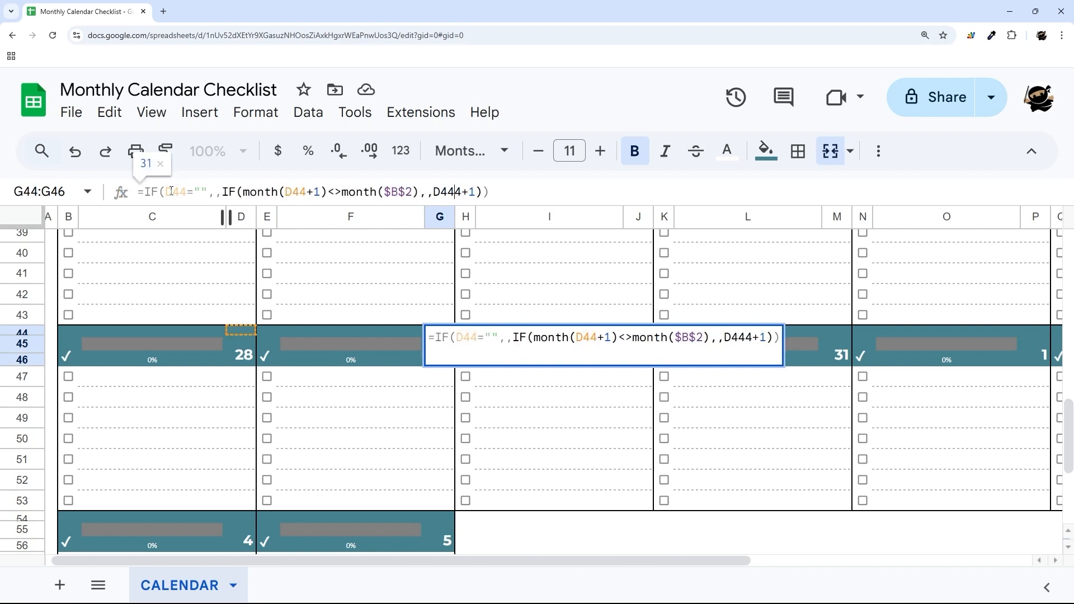
pyautogui.press('Delete')
pyautogui.press('Return')
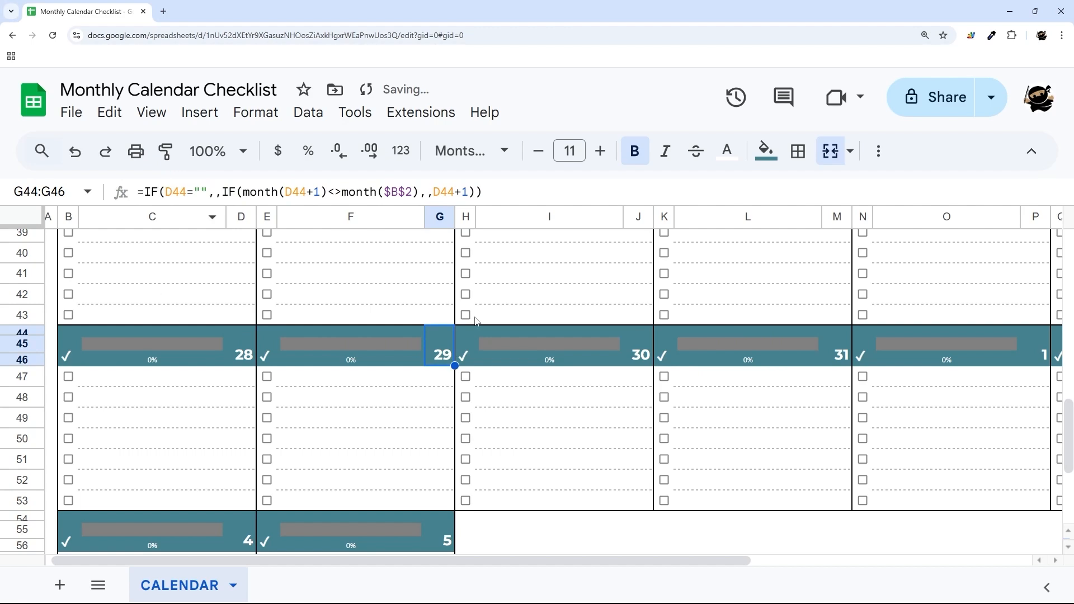
# Copy G44's formula into the fifth week's Tuesday and Wednesday date cells, J44 and M44, using Paste special.
pyautogui.click(638, 355)
pyautogui.rightClick(651, 365)
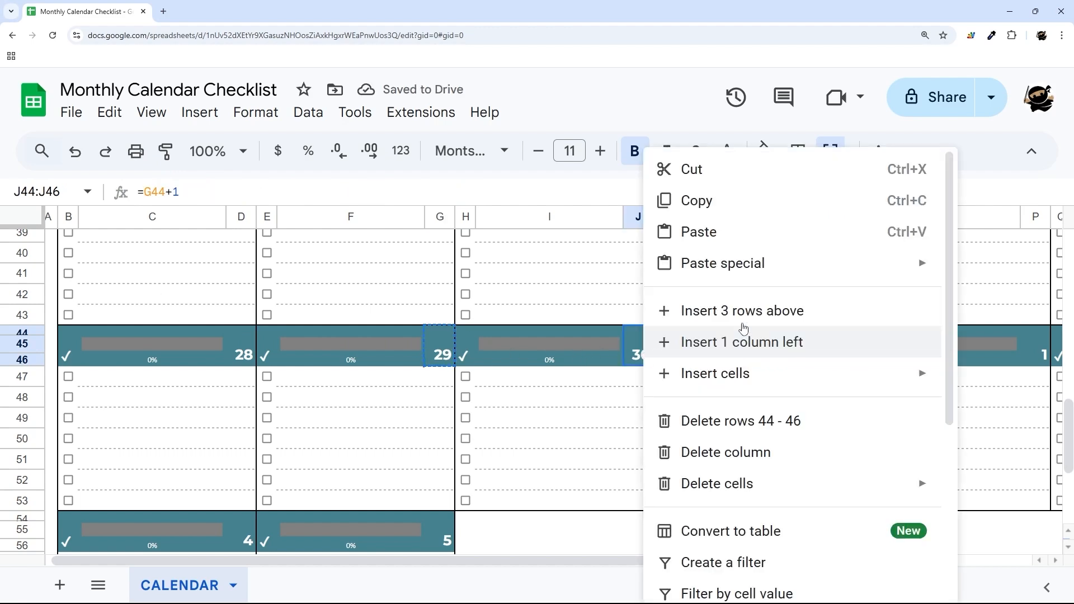
pyautogui.moveTo(749, 263)
pyautogui.click(470, 332)
pyautogui.click(836, 354)
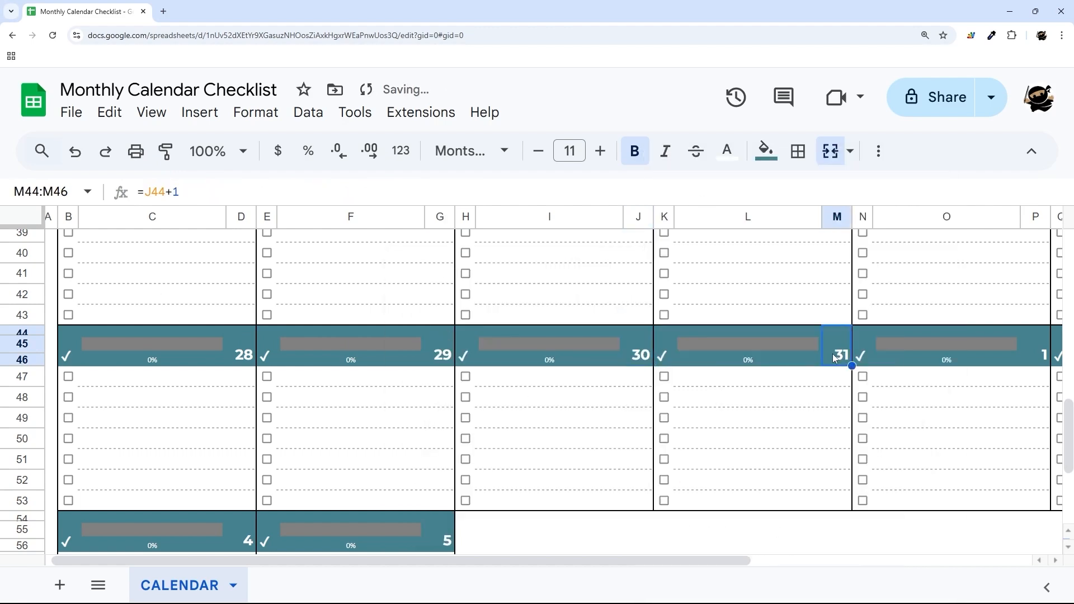
pyautogui.rightClick(839, 360)
pyautogui.moveTo(872, 263)
pyautogui.click(666, 332)
# Apply the same formula to the fifth week's Thursday, Friday and Saturday date cells, P44, S44 and V44, using Paste special.
pyautogui.moveTo(730, 562); pyautogui.dragTo(1015, 563)
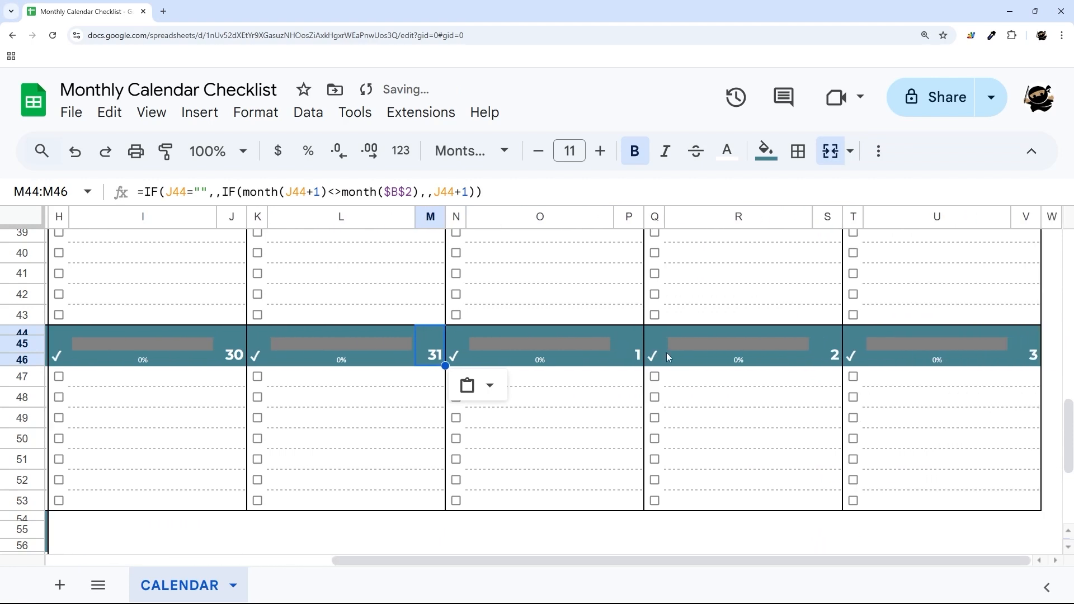
pyautogui.rightClick(635, 358)
pyautogui.moveTo(726, 262)
pyautogui.click(508, 346)
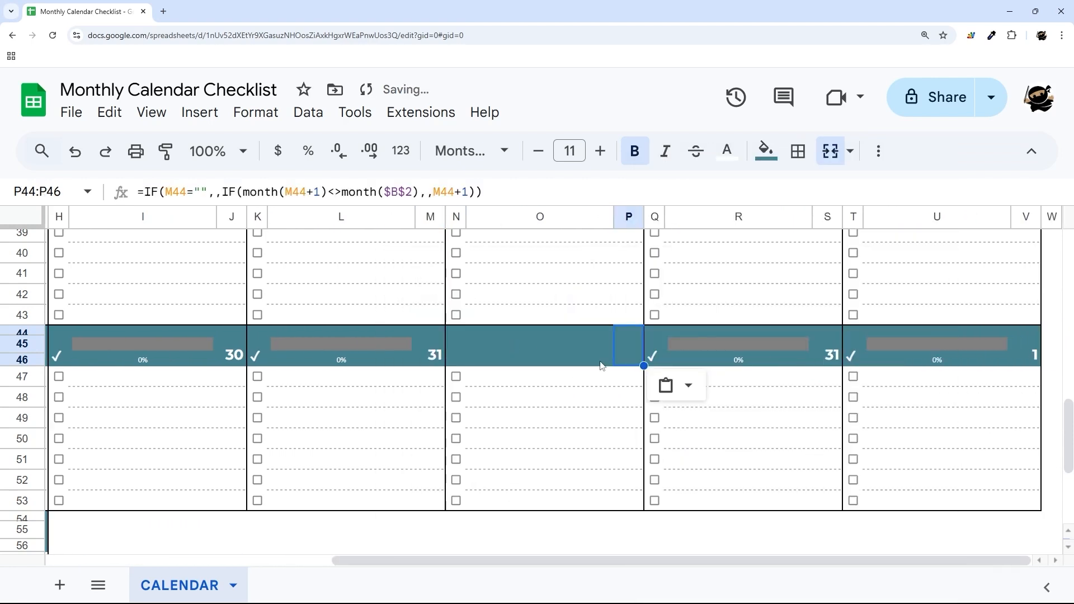
pyautogui.click(827, 346)
pyautogui.rightClick(830, 348)
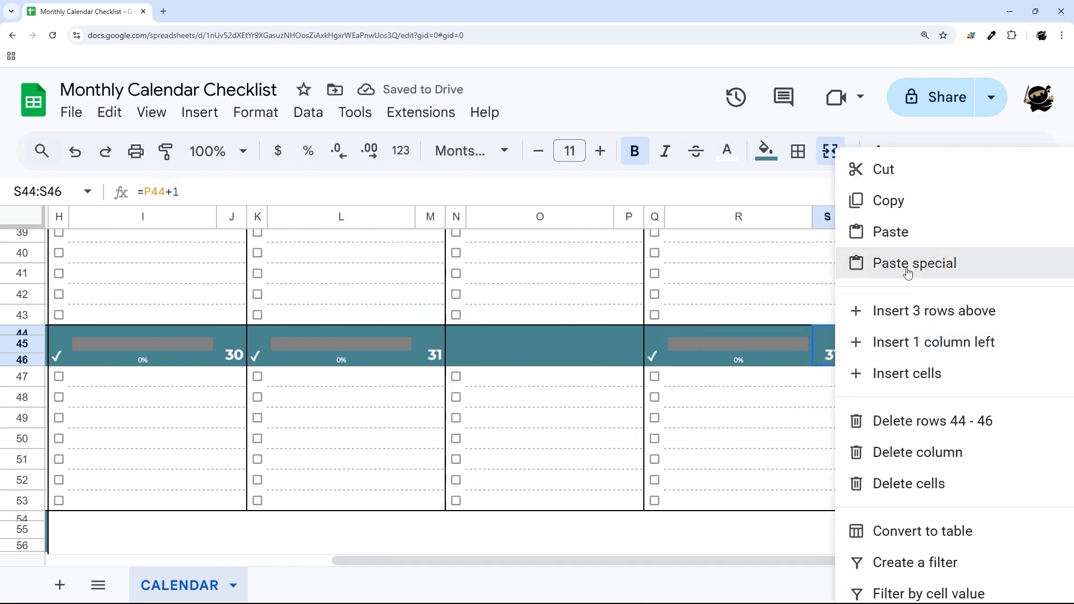
pyautogui.moveTo(900, 263)
pyautogui.click(664, 334)
pyautogui.rightClick(1025, 353)
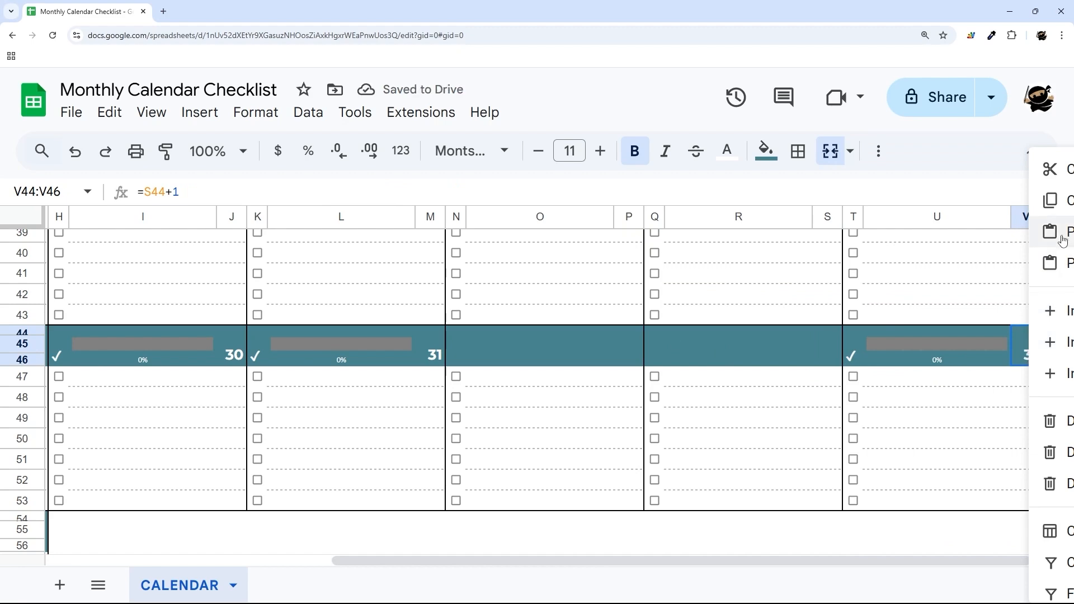
pyautogui.moveTo(1052, 263)
pyautogui.click(848, 332)
# Copy the fifth Sunday's date formula from D44 into the sixth Sunday's date cell D54 using Paste special.
pyautogui.hscroll(-7, 560, 358)
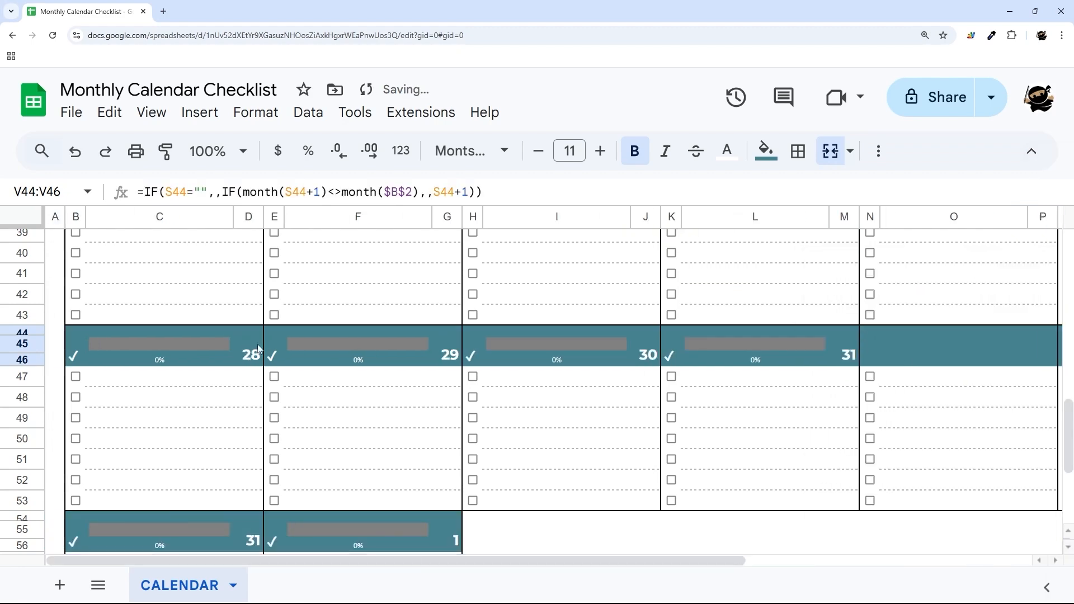
pyautogui.click(257, 344)
pyautogui.scroll(-4, 251, 335)
pyautogui.scroll(3, 249, 323)
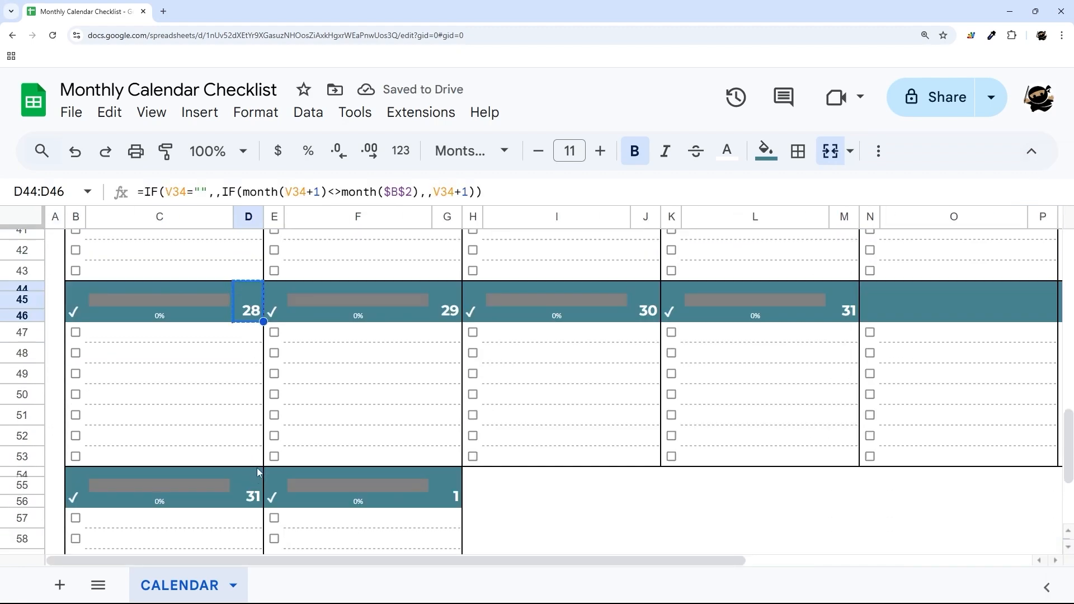
pyautogui.rightClick(252, 486)
pyautogui.moveTo(316, 272)
pyautogui.click(608, 332)
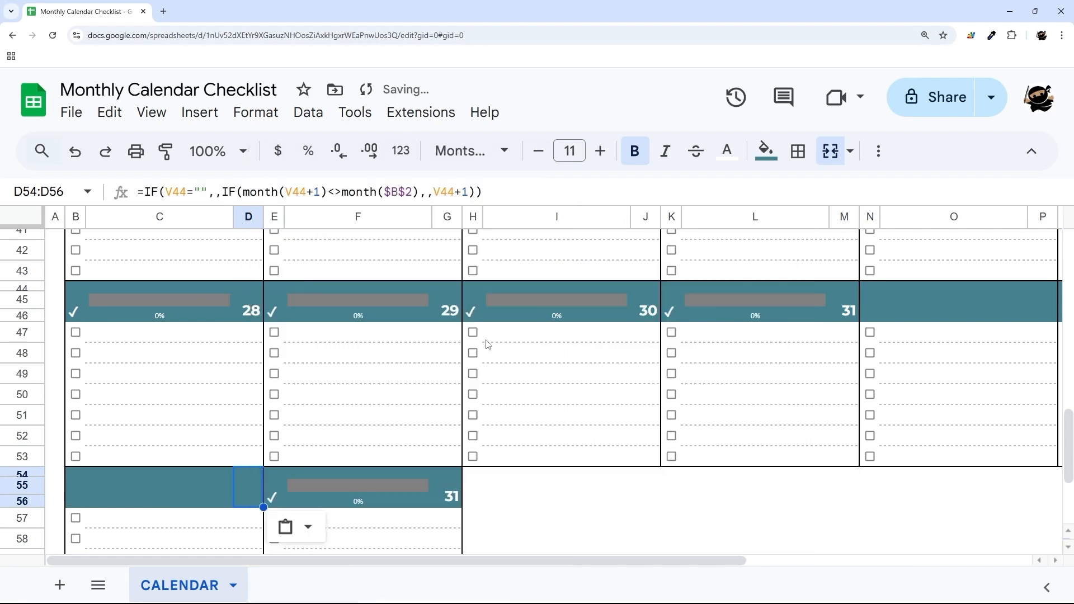
# Copy the fifth Monday's date formula from G44 into the sixth Monday's date cell G54 using Paste special.
pyautogui.click(450, 307)
pyautogui.hotkey('ctrl', 'c')
pyautogui.rightClick(447, 492)
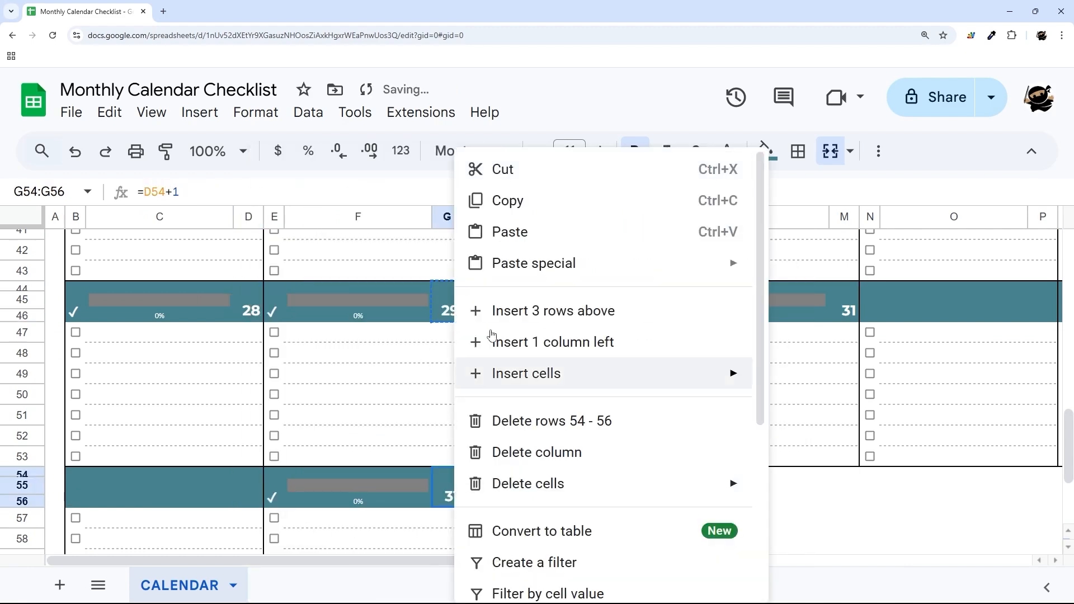
pyautogui.moveTo(520, 271)
pyautogui.click(819, 329)
pyautogui.click(539, 531)
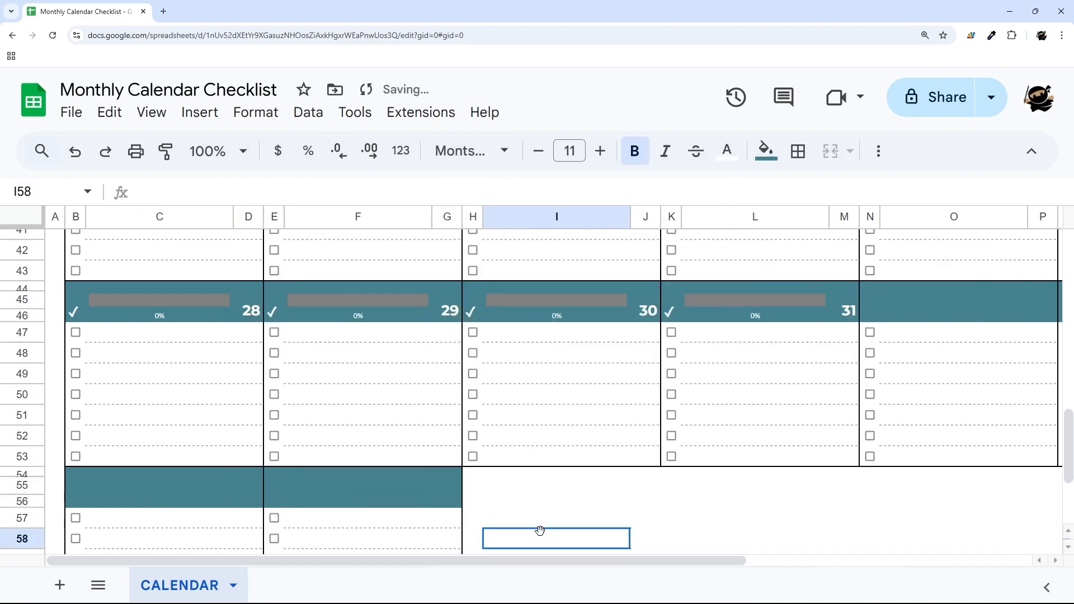
# Examine the first week's progress bar and percentage formulas in F5 and F6, and the first Sunday's checklist rows.
pyautogui.scroll(5, 587, 484)
pyautogui.scroll(10, 588, 484)
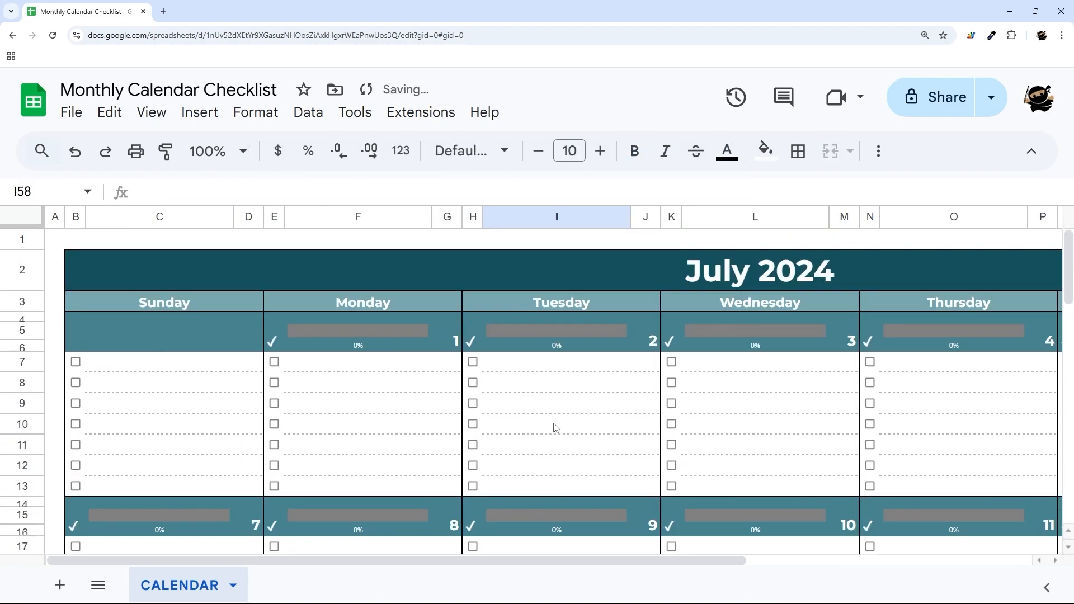
pyautogui.click(247, 331)
pyautogui.click(385, 333)
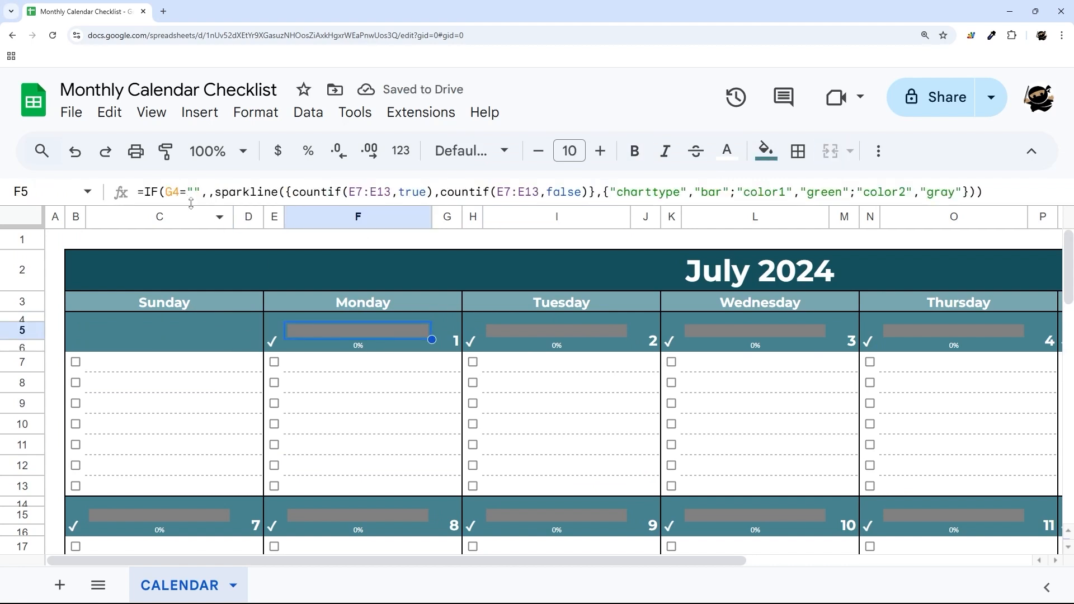
pyautogui.click(277, 338)
pyautogui.click(381, 347)
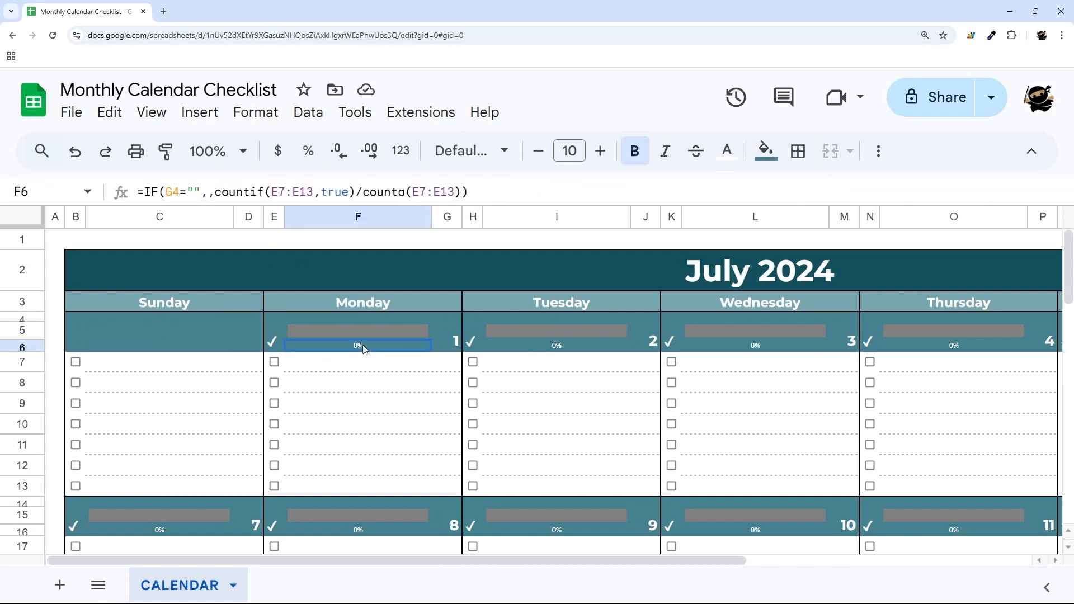
pyautogui.scroll(-4, 358, 374)
pyautogui.scroll(4, 201, 379)
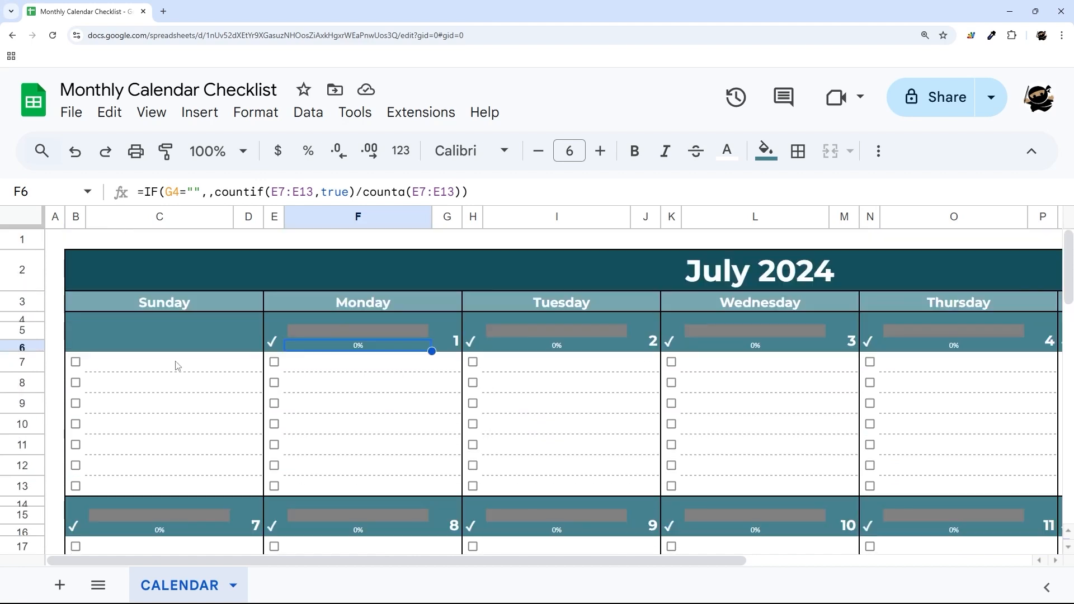
pyautogui.moveTo(98, 367); pyautogui.dragTo(228, 471)
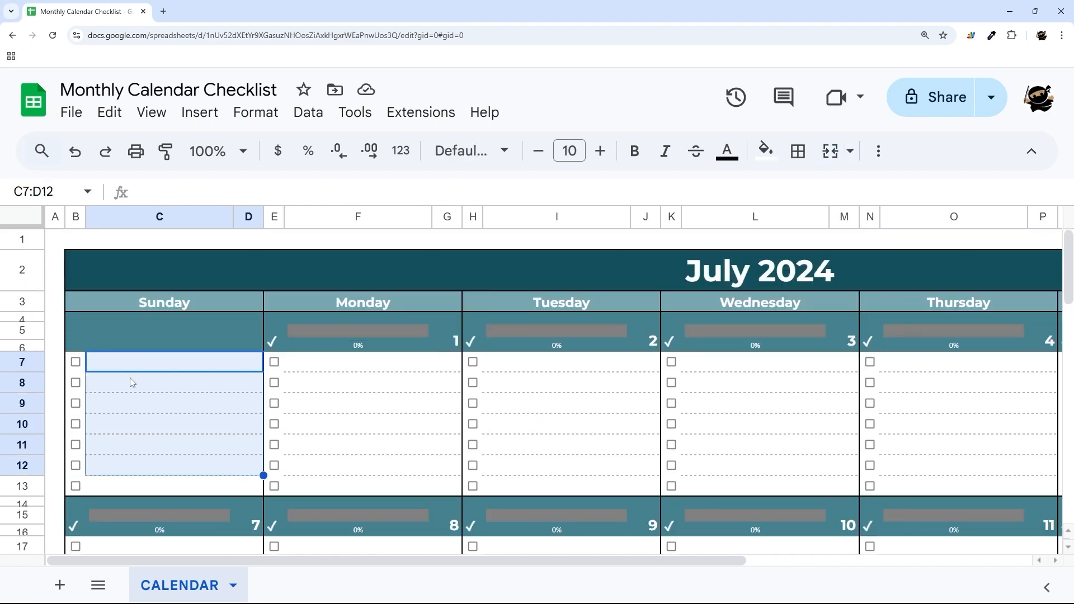
pyautogui.click(229, 385)
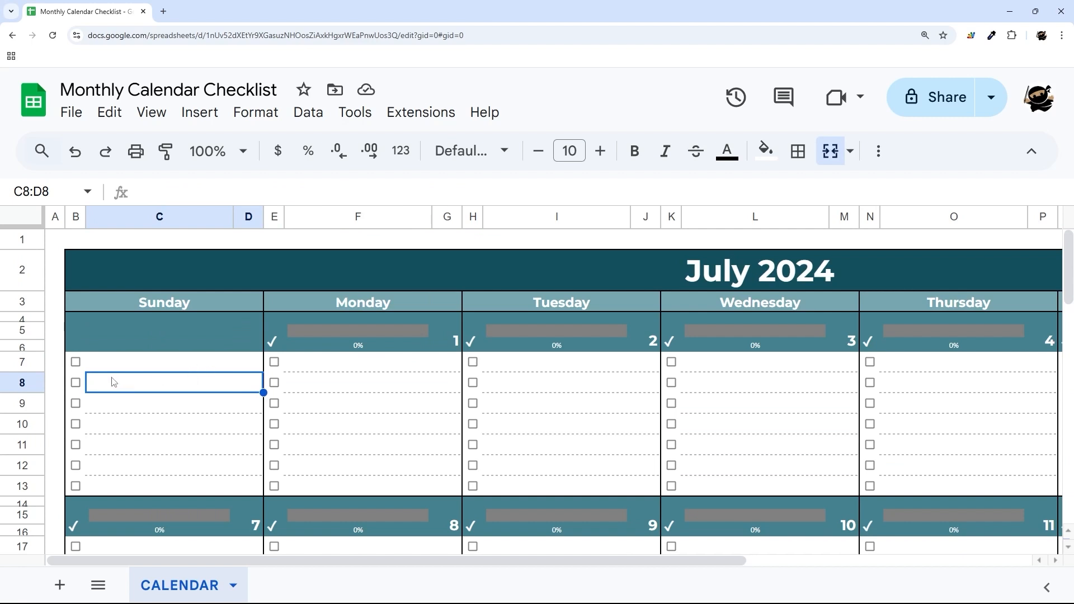
# Change the calendar title date in B2 to 11/1/2024 using the date picker.
pyautogui.click(725, 282)
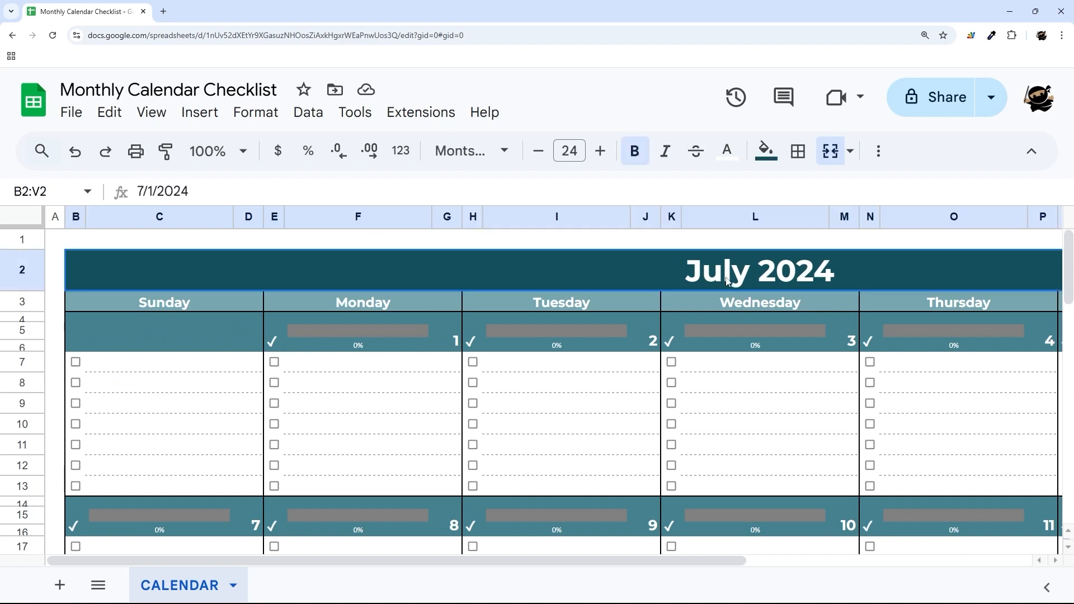
pyautogui.click(724, 282)
pyautogui.click(652, 311)
pyautogui.click(653, 312)
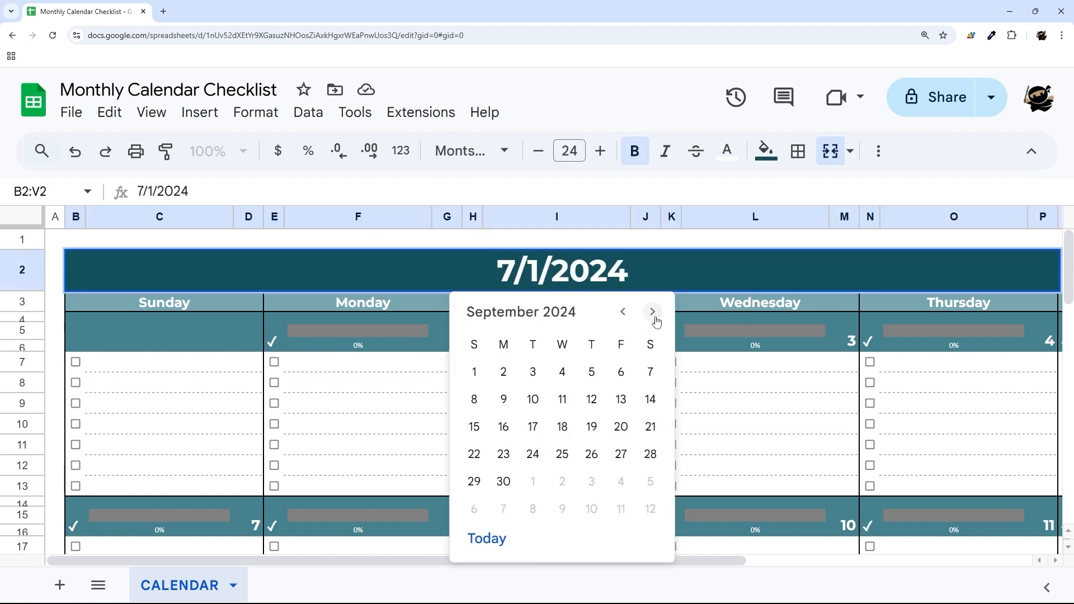
pyautogui.click(653, 312)
pyautogui.click(652, 312)
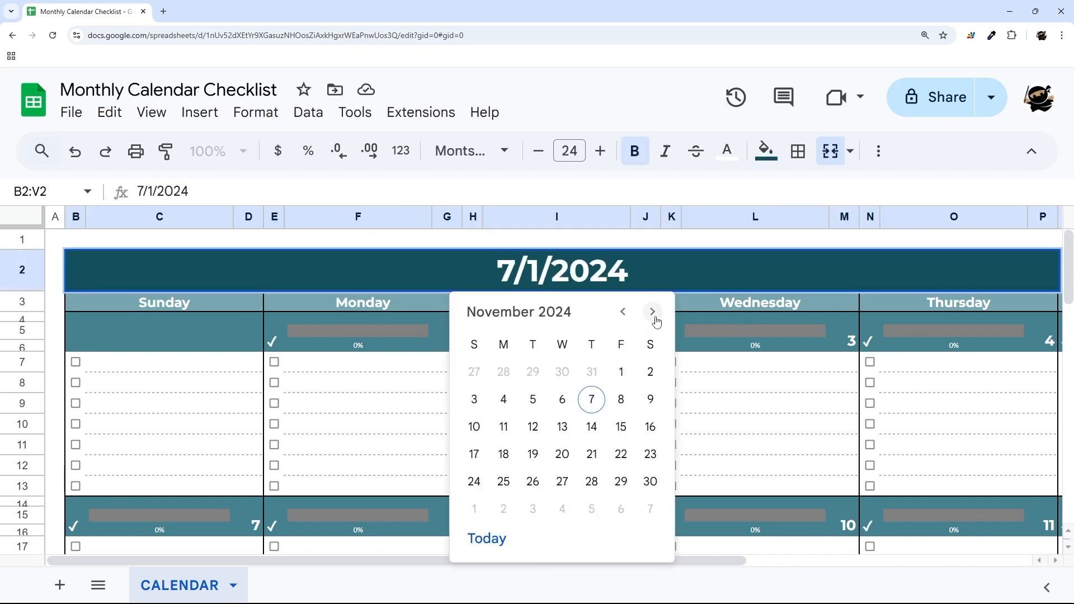
pyautogui.click(619, 372)
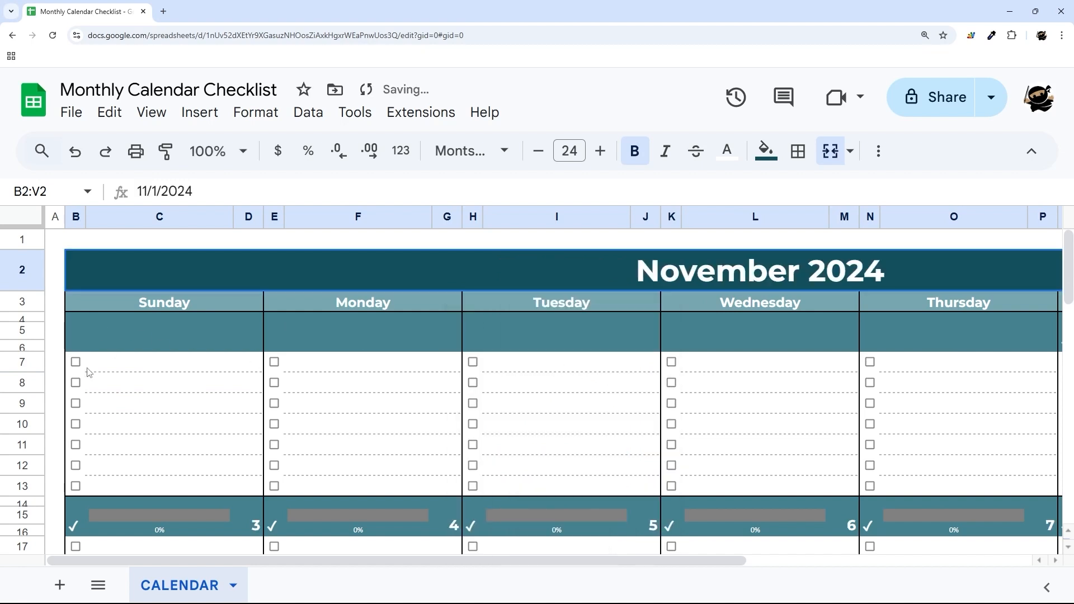
# Start a conditional formatting rule for the first Sunday's checklist block, B7:D13.
pyautogui.moveTo(92, 373); pyautogui.dragTo(226, 486)
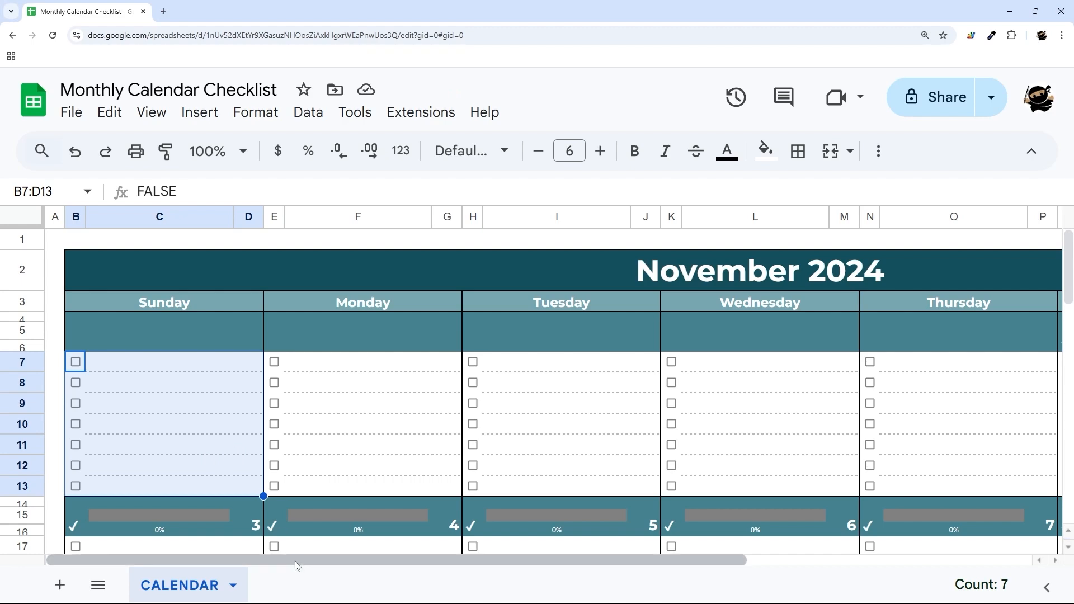
pyautogui.moveTo(294, 561); pyautogui.dragTo(608, 594)
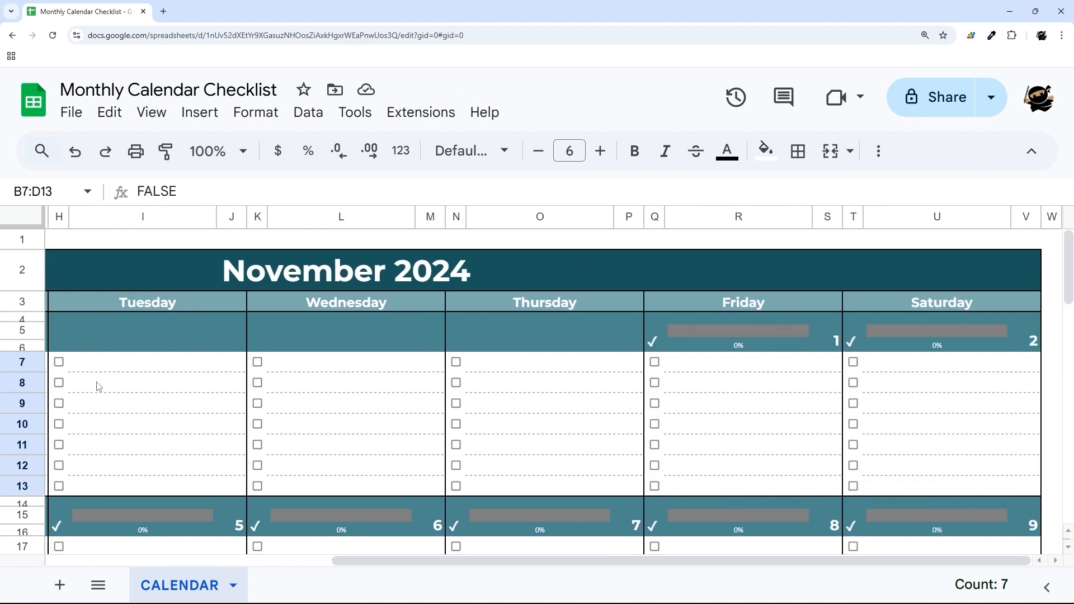
pyautogui.moveTo(841, 561); pyautogui.dragTo(330, 562)
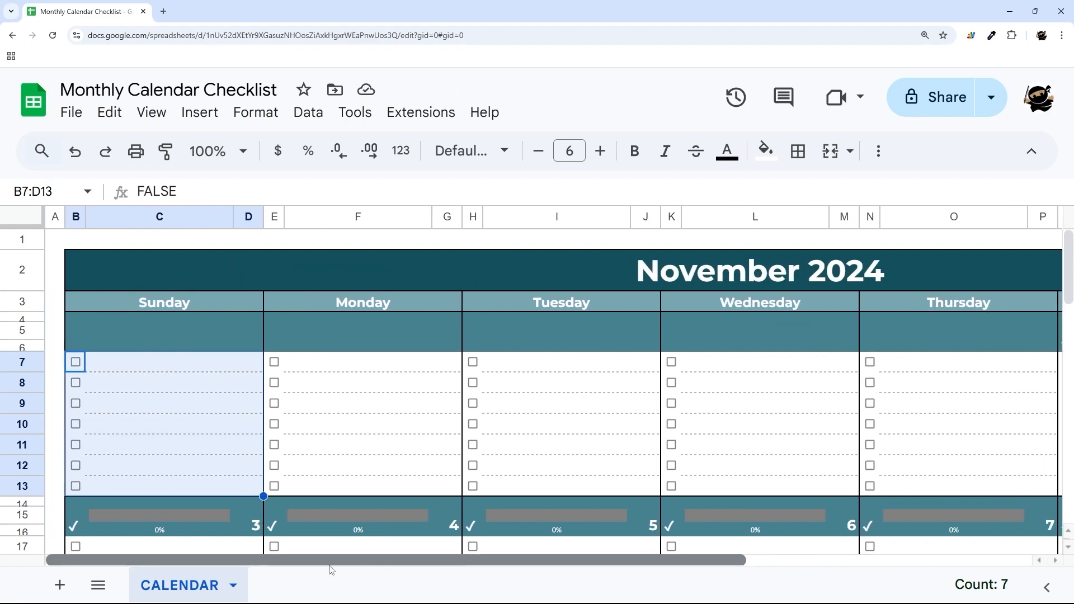
pyautogui.scroll(-8, 331, 434)
pyautogui.scroll(-6, 333, 434)
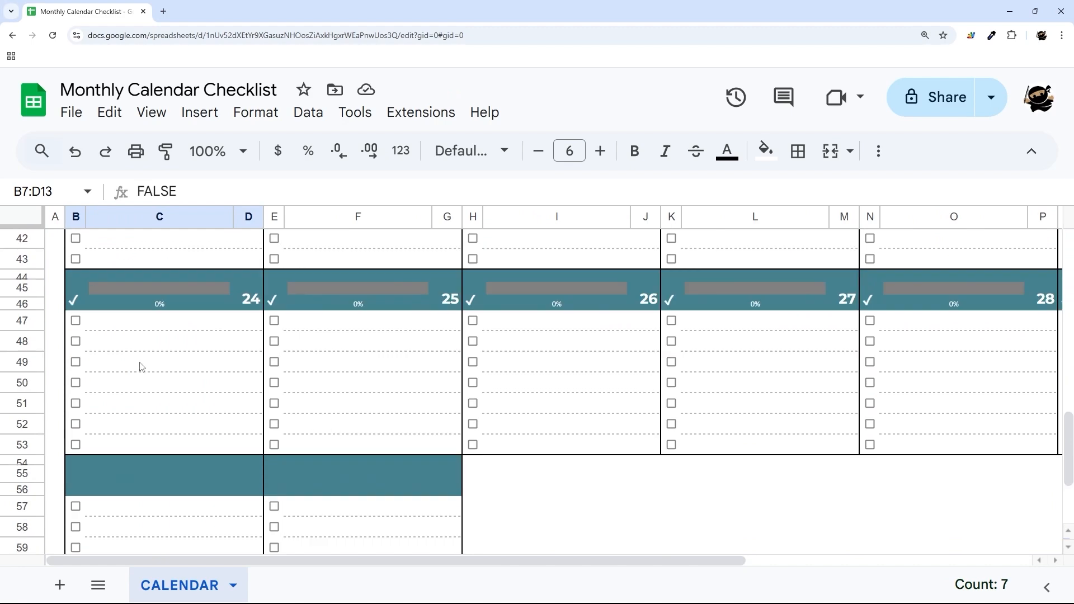
pyautogui.scroll(14, 523, 509)
pyautogui.click(256, 112)
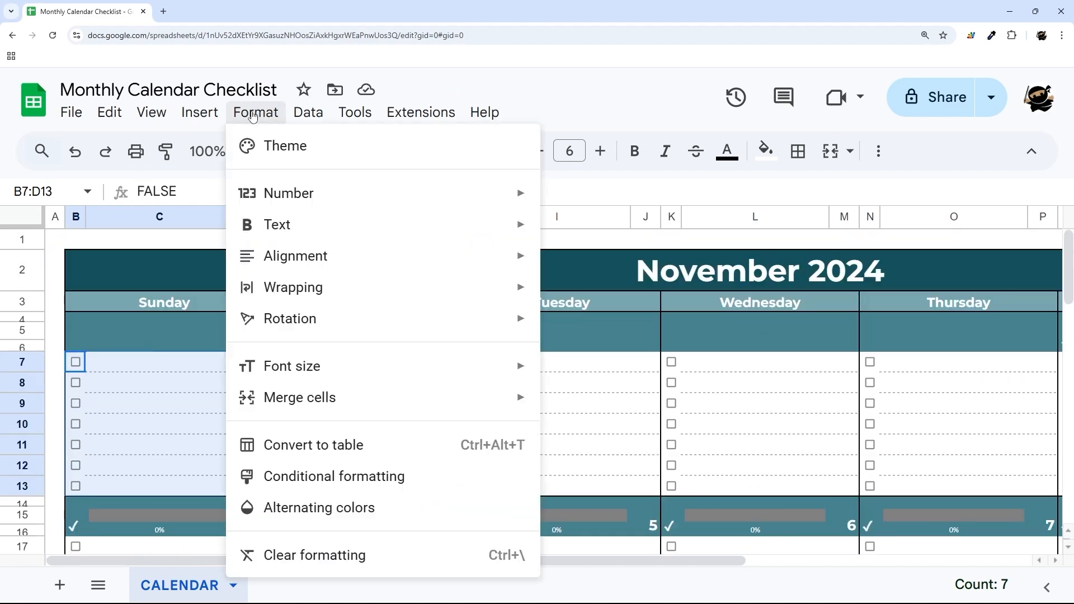
pyautogui.click(324, 475)
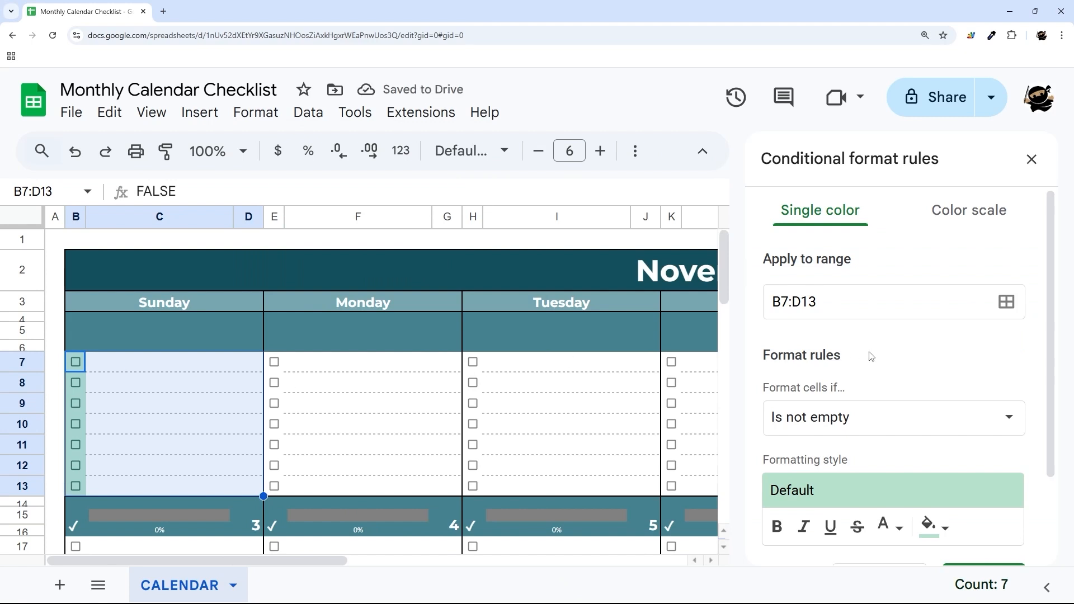
# Try a light gray fill with matching light gray text as the B7:D13 rule's formatting style.
pyautogui.scroll(-2, 913, 388)
pyautogui.click(941, 418)
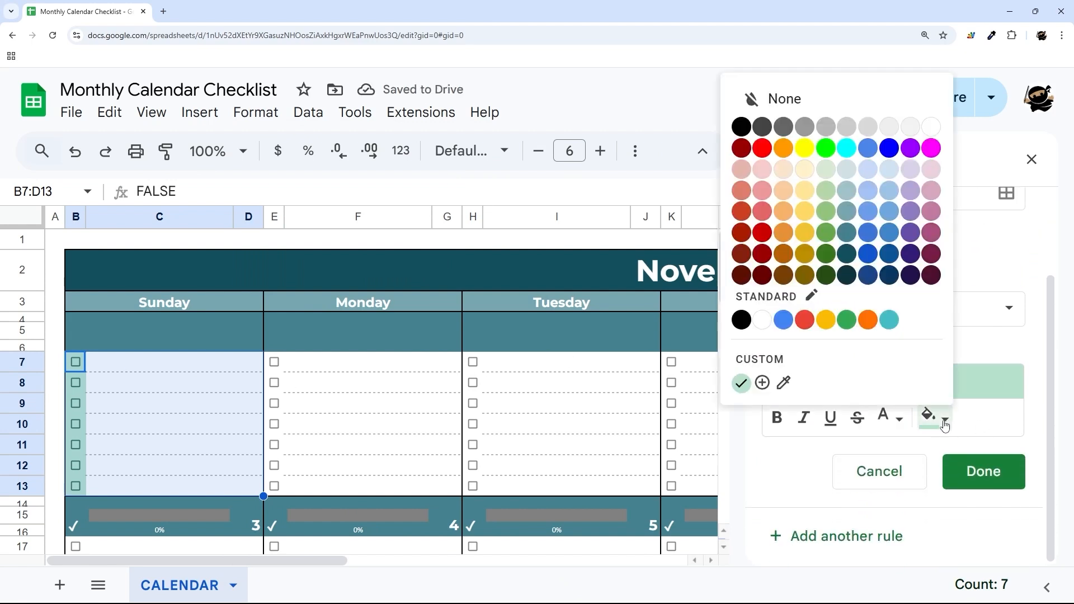
pyautogui.click(867, 126)
pyautogui.click(888, 418)
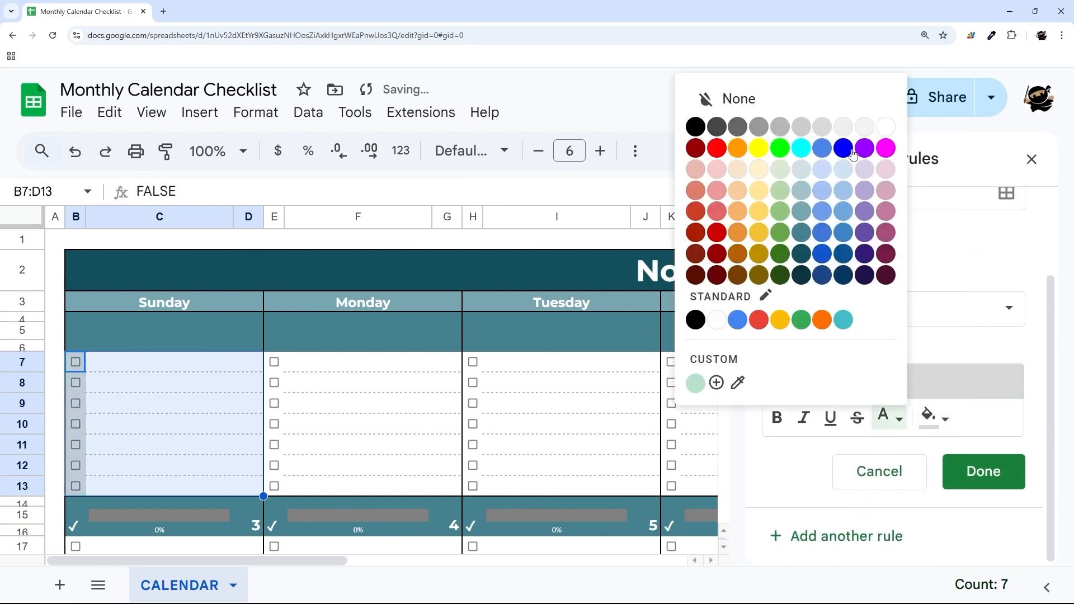
pyautogui.click(823, 127)
# Set the B7:D13 rule's condition to the custom formula =$D$4="".
pyautogui.click(833, 308)
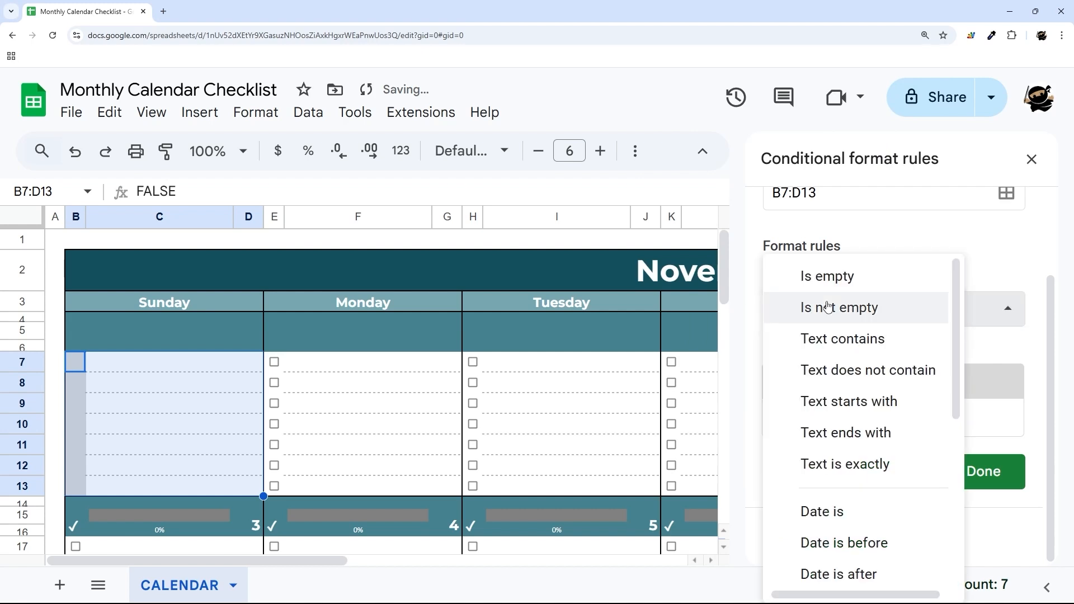
pyautogui.scroll(-5, 825, 392)
pyautogui.click(833, 562)
pyautogui.click(825, 354)
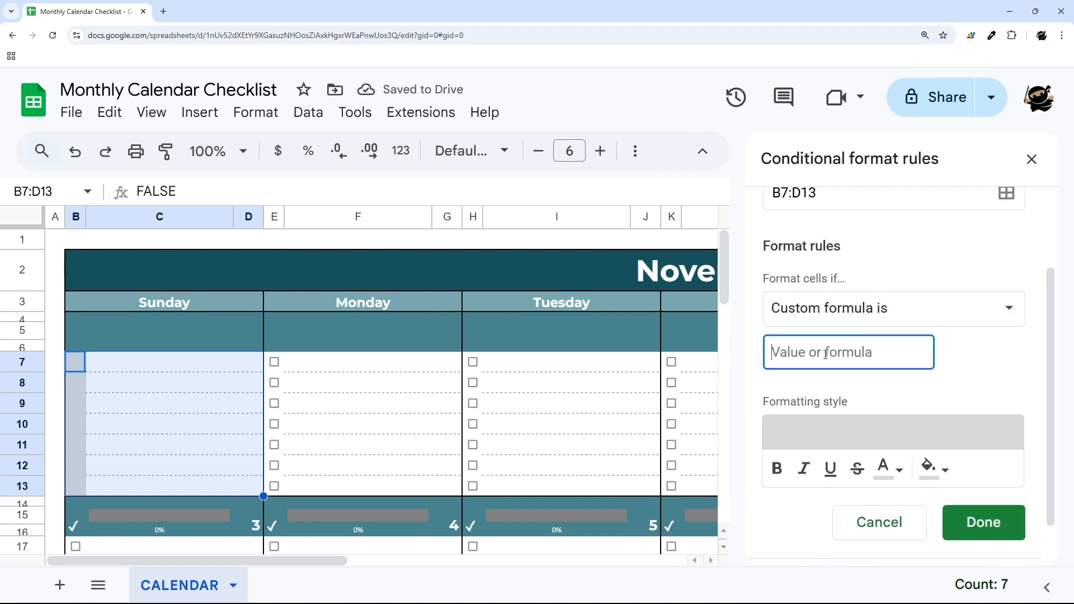
pyautogui.write('=')
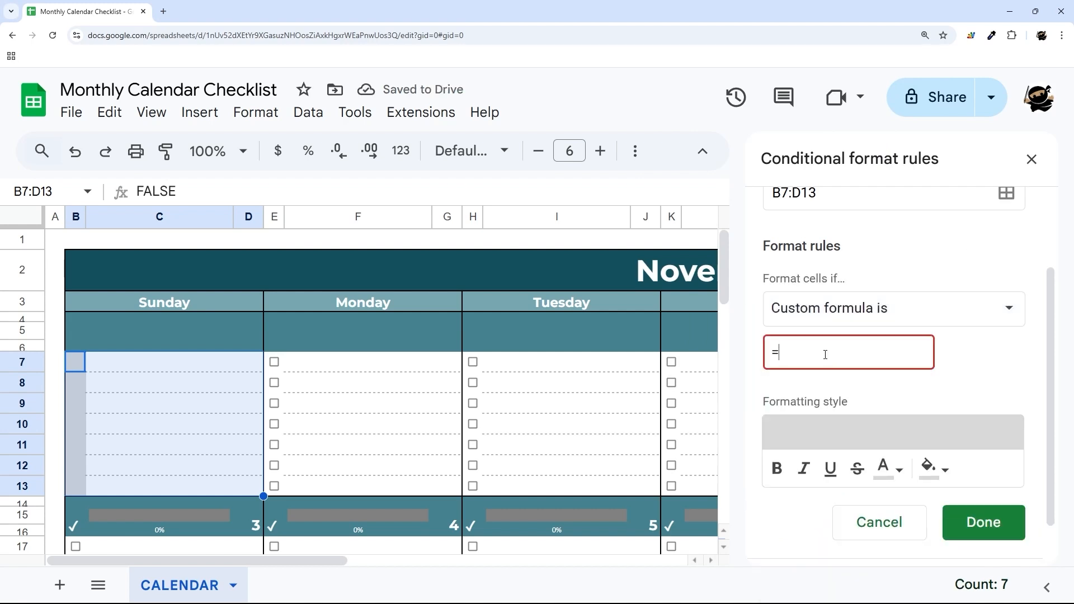
pyautogui.write('$D$4')
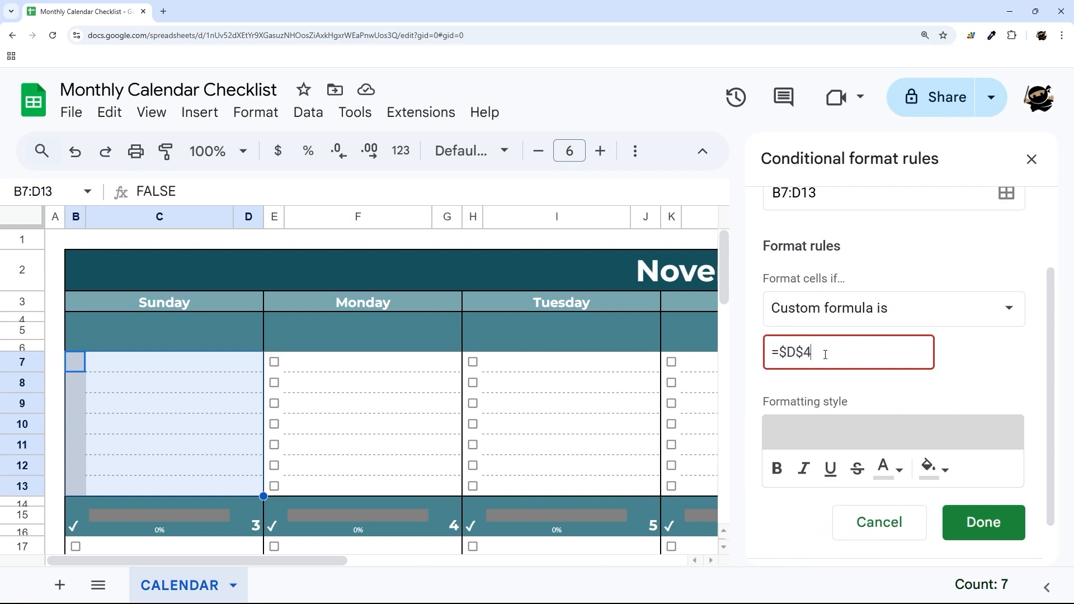
pyautogui.write('=""')
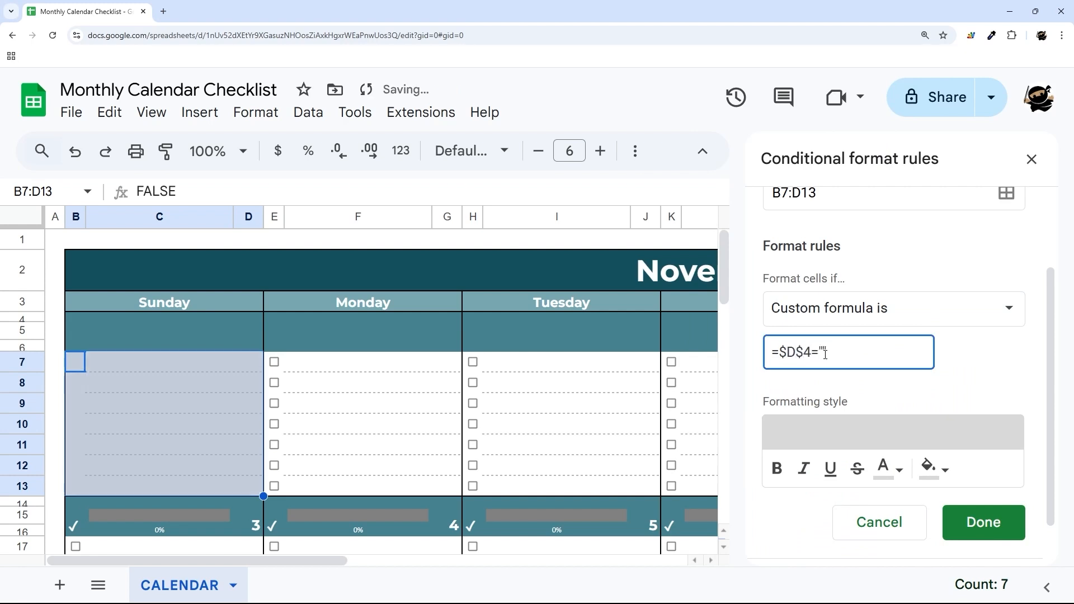
# Set the B7:D13 rule's fill and text colours to dark gray 1 and save the rule.
pyautogui.click(934, 469)
pyautogui.click(826, 179)
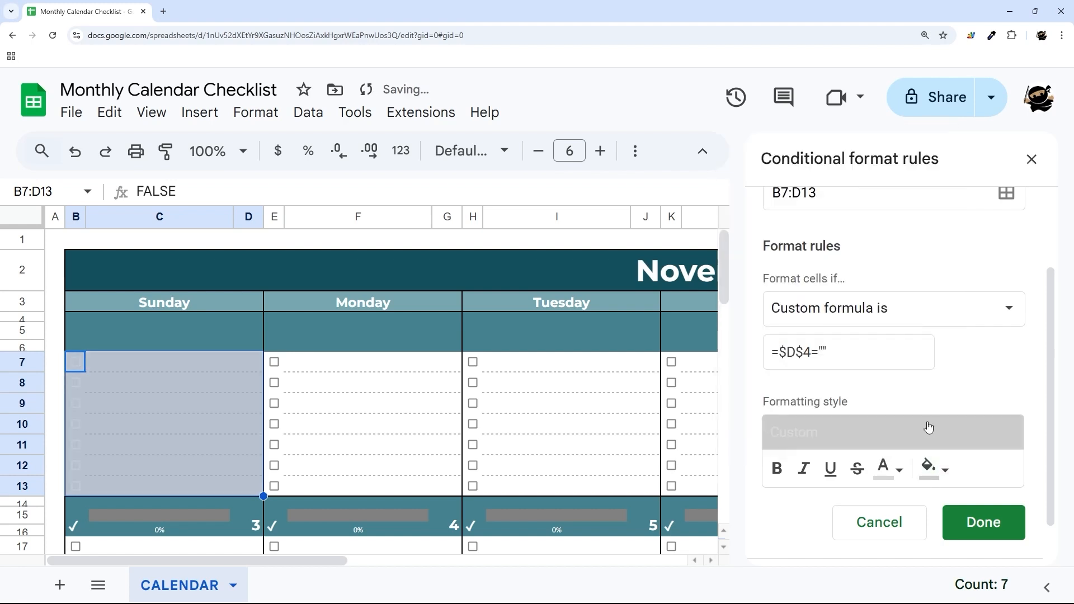
pyautogui.click(888, 468)
pyautogui.click(803, 180)
pyautogui.click(925, 466)
pyautogui.click(830, 180)
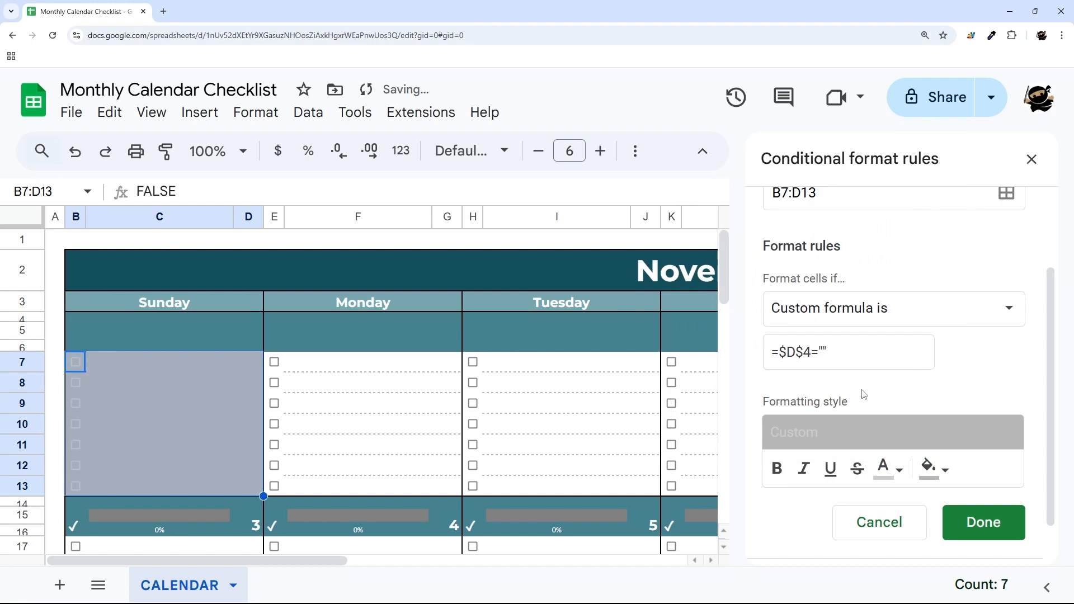
pyautogui.click(884, 469)
pyautogui.click(798, 183)
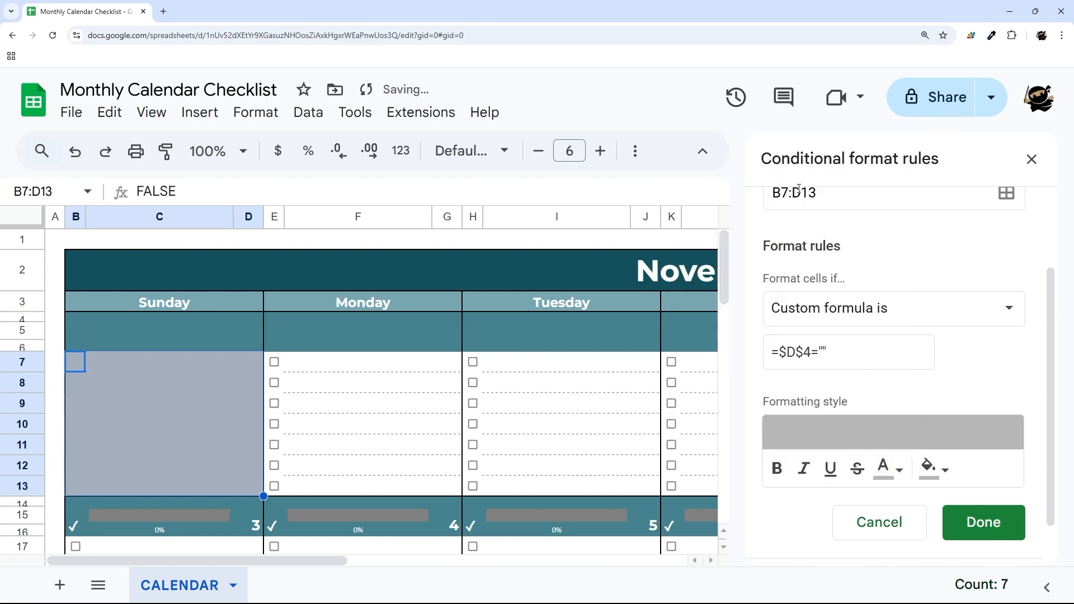
pyautogui.click(927, 470)
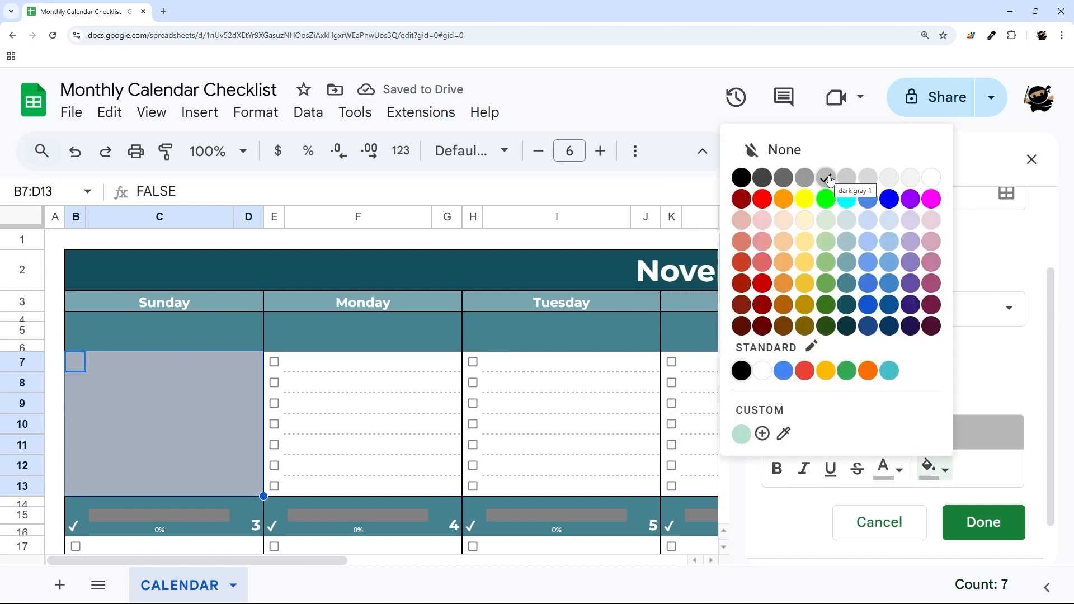
pyautogui.click(982, 522)
pyautogui.click(426, 411)
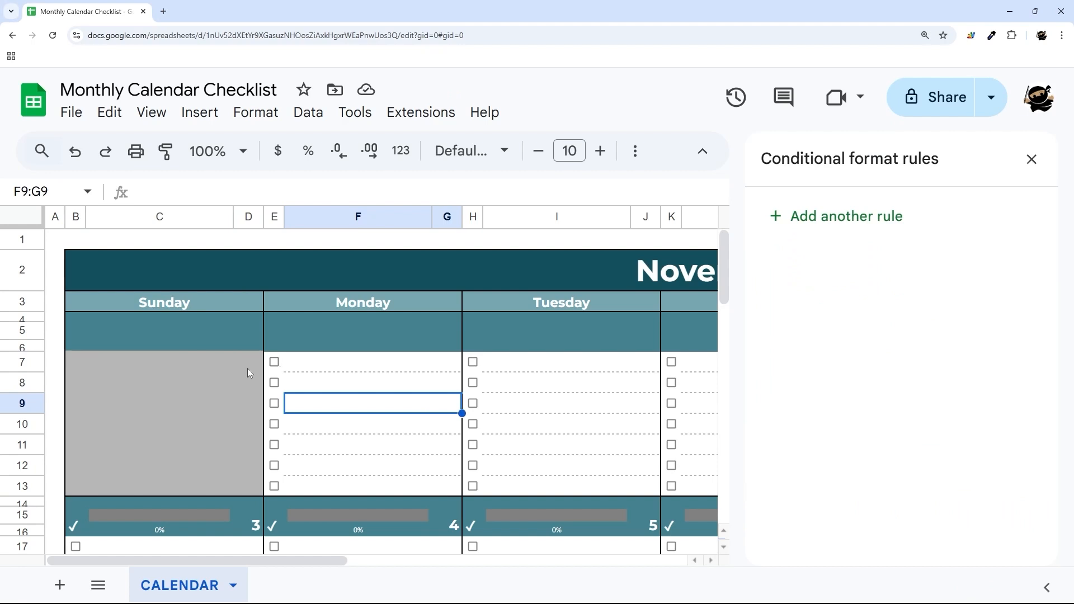
# Add a conditional formatting rule for the first Monday's checklist block, E7:G13, with dark gray 1 fill and text.
pyautogui.moveTo(280, 371); pyautogui.dragTo(368, 483)
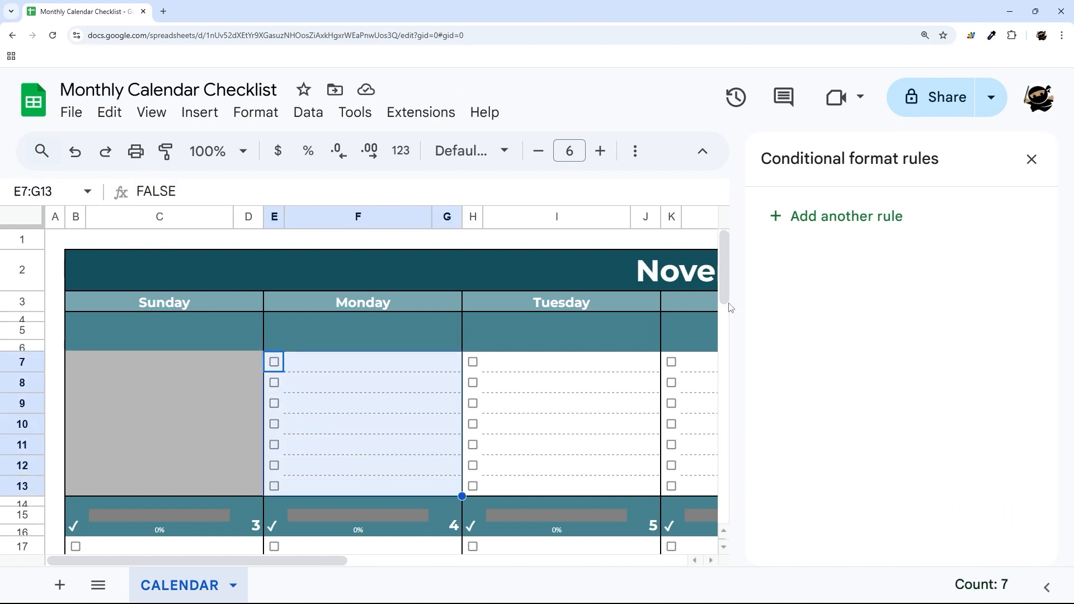
pyautogui.click(830, 218)
pyautogui.scroll(-1, 936, 502)
pyautogui.click(930, 469)
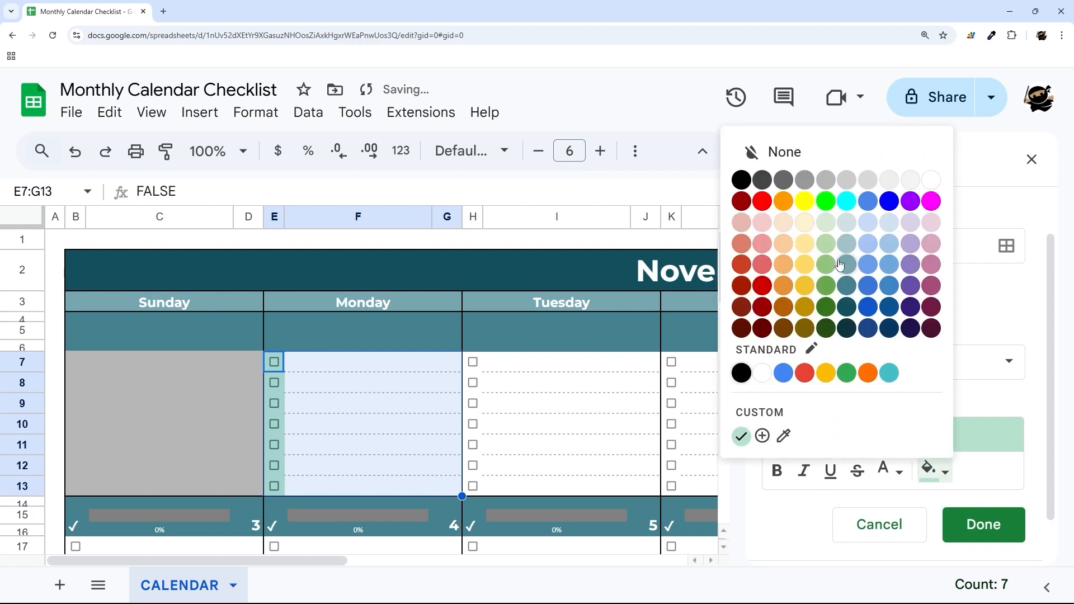
pyautogui.click(853, 180)
pyautogui.click(889, 470)
pyautogui.click(875, 311)
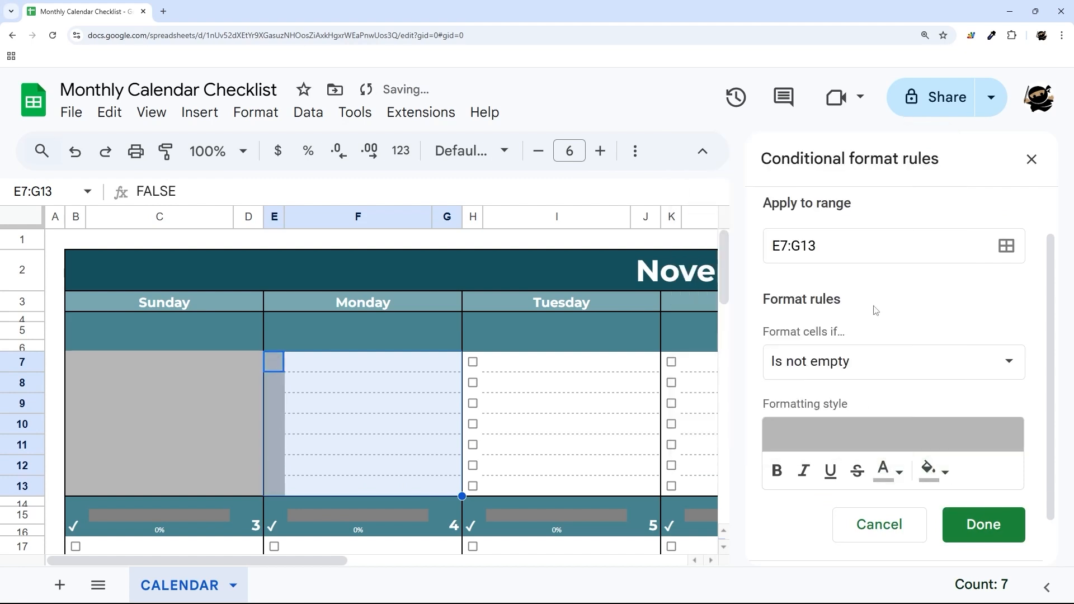
# Set the E7:G13 rule's condition to the custom formula =$G$4="" and save the rule.
pyautogui.click(861, 370)
pyautogui.scroll(-5, 850, 536)
pyautogui.scroll(-1, 851, 537)
pyautogui.click(839, 562)
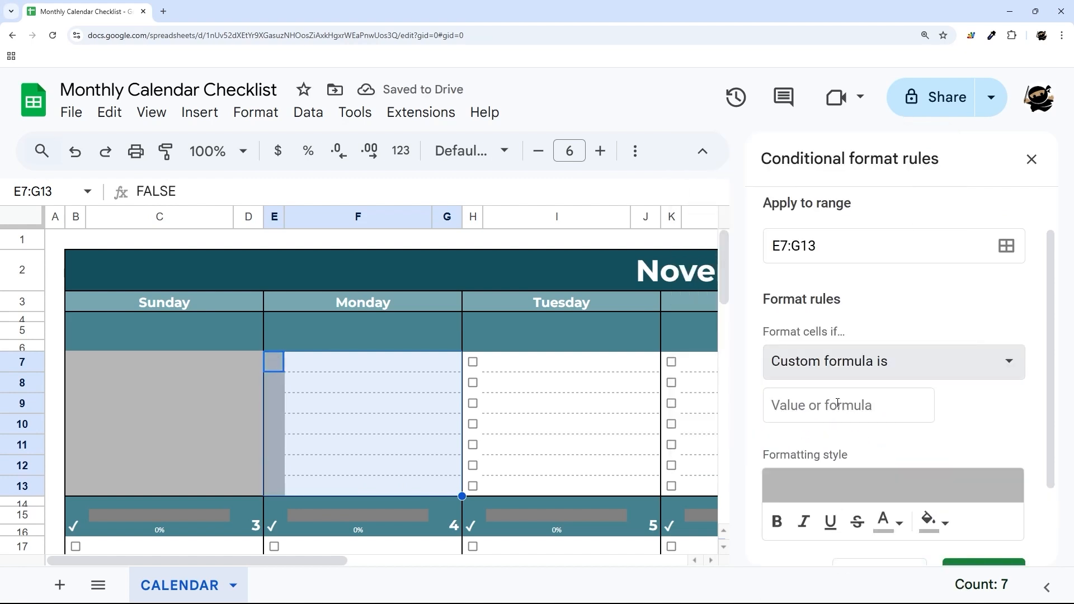
pyautogui.click(837, 403)
pyautogui.write('=$G$4=')
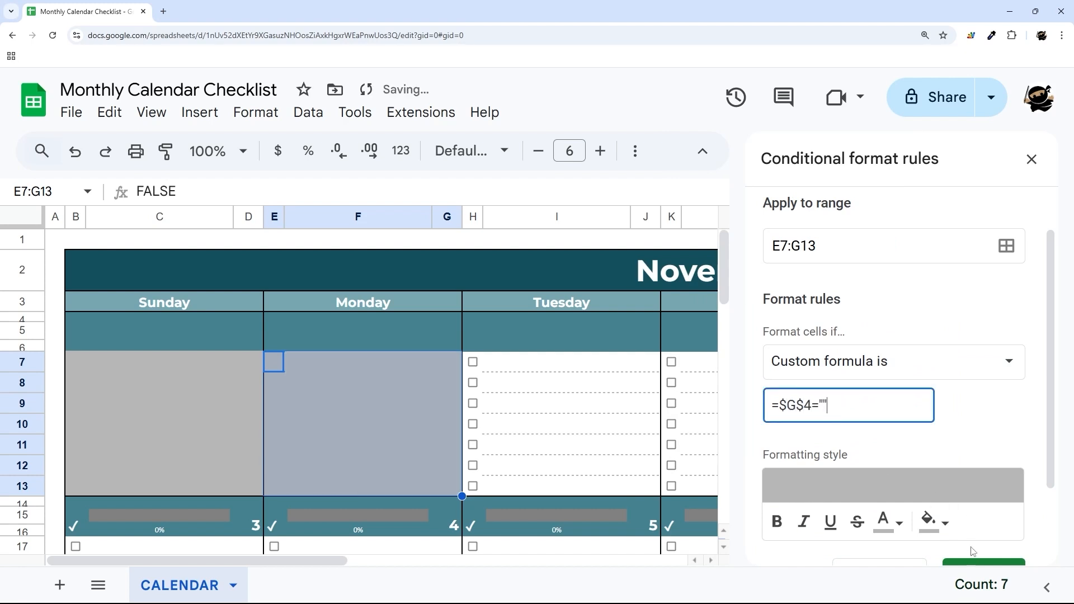
pyautogui.write('""')
pyautogui.click(976, 562)
# Add a gray conditional formatting rule for the first Tuesday's checklist block, H7:J13, with the custom formula =$J$4="".
pyautogui.moveTo(472, 362); pyautogui.dragTo(623, 486)
pyautogui.click(931, 471)
pyautogui.click(858, 565)
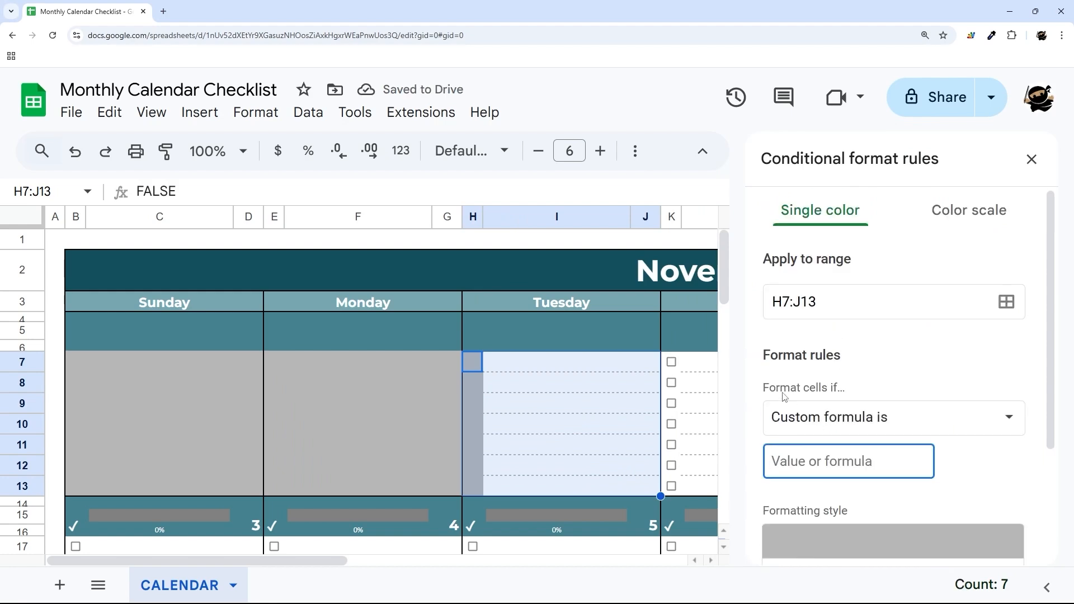
pyautogui.write('=$J$4=""')
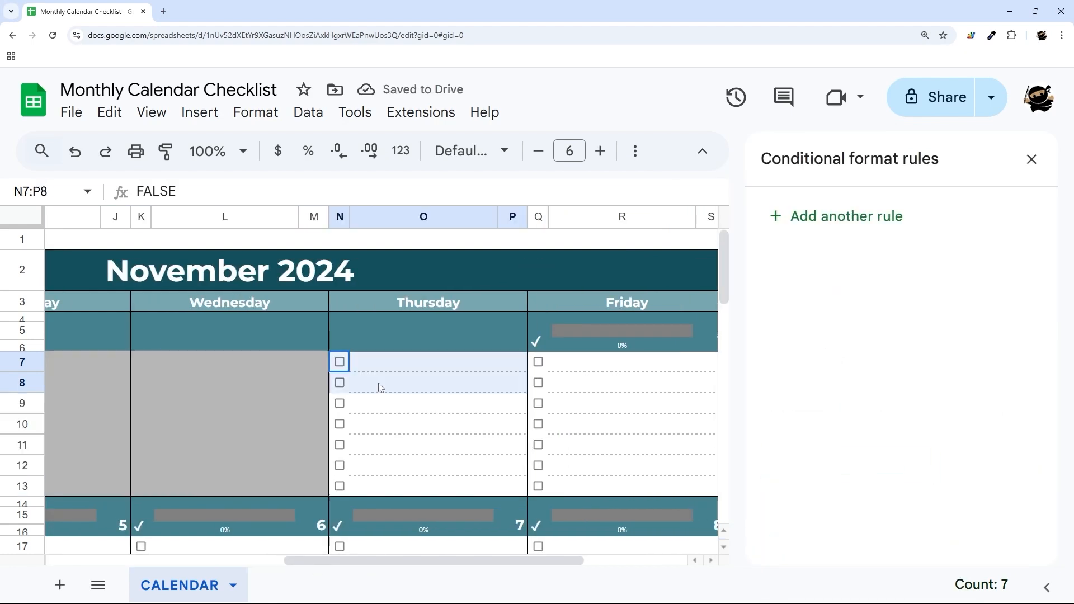
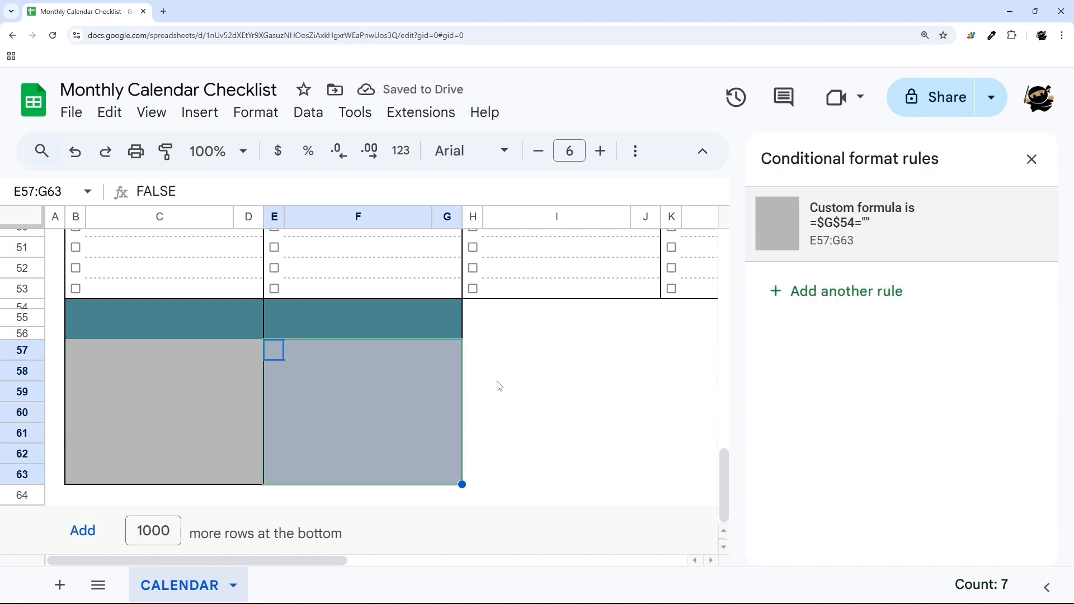
# Close the conditional format rules and examine the title date, the grayed-out day blocks and the open checklist areas of the calendar.
pyautogui.click(1031, 159)
pyautogui.scroll(2, 604, 433)
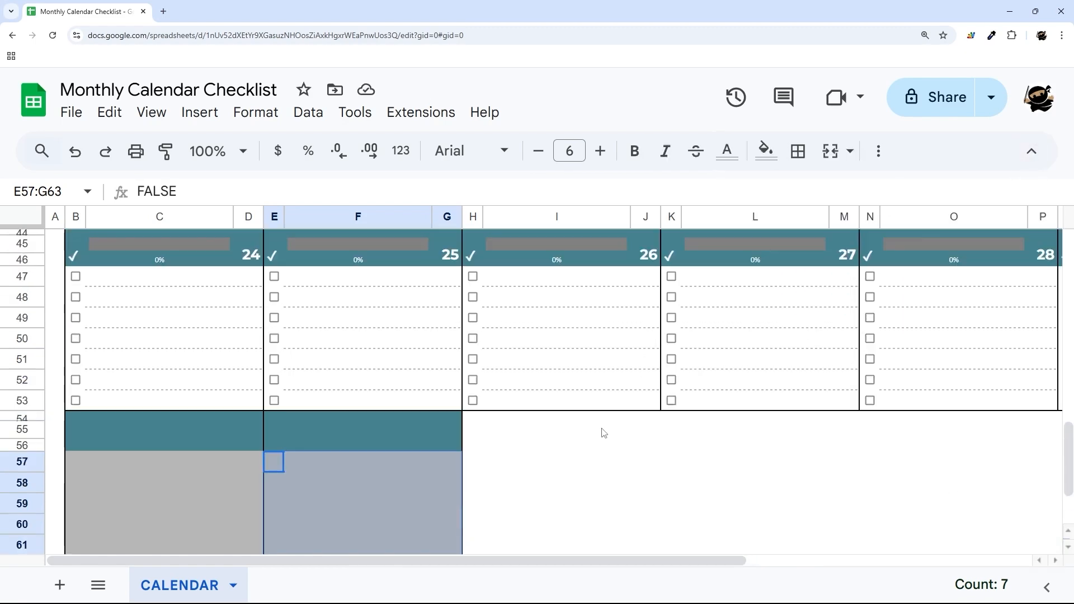
pyautogui.scroll(15, 586, 462)
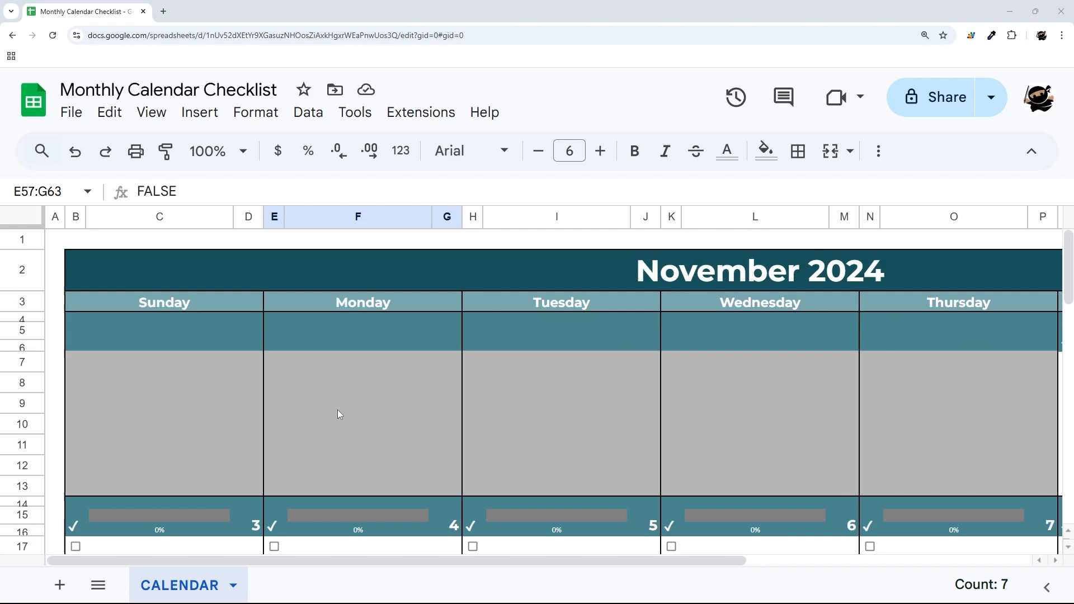
pyautogui.scroll(-5, 338, 413)
pyautogui.scroll(5, 338, 413)
pyautogui.click(696, 281)
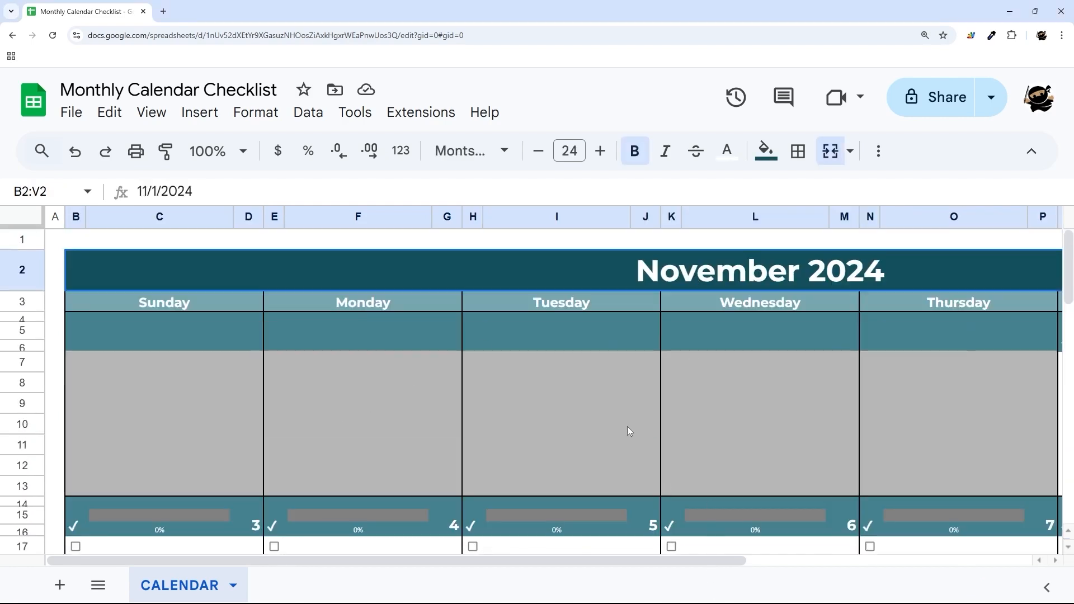
pyautogui.scroll(-3, 626, 430)
pyautogui.moveTo(642, 561); pyautogui.dragTo(475, 569)
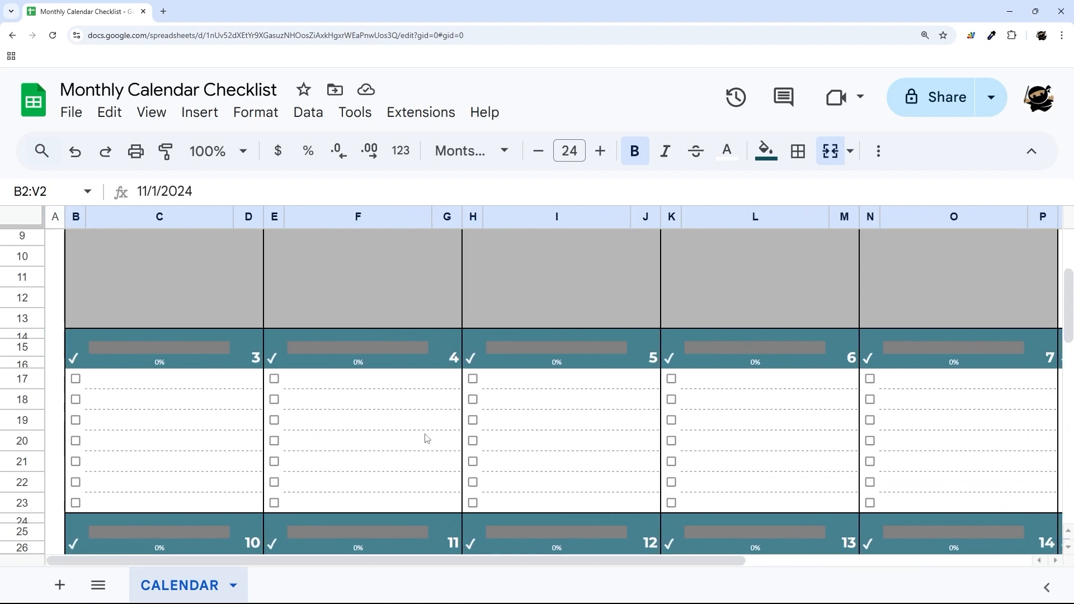
pyautogui.scroll(3, 433, 429)
pyautogui.scroll(-3, 421, 410)
pyautogui.moveTo(157, 382); pyautogui.dragTo(235, 510)
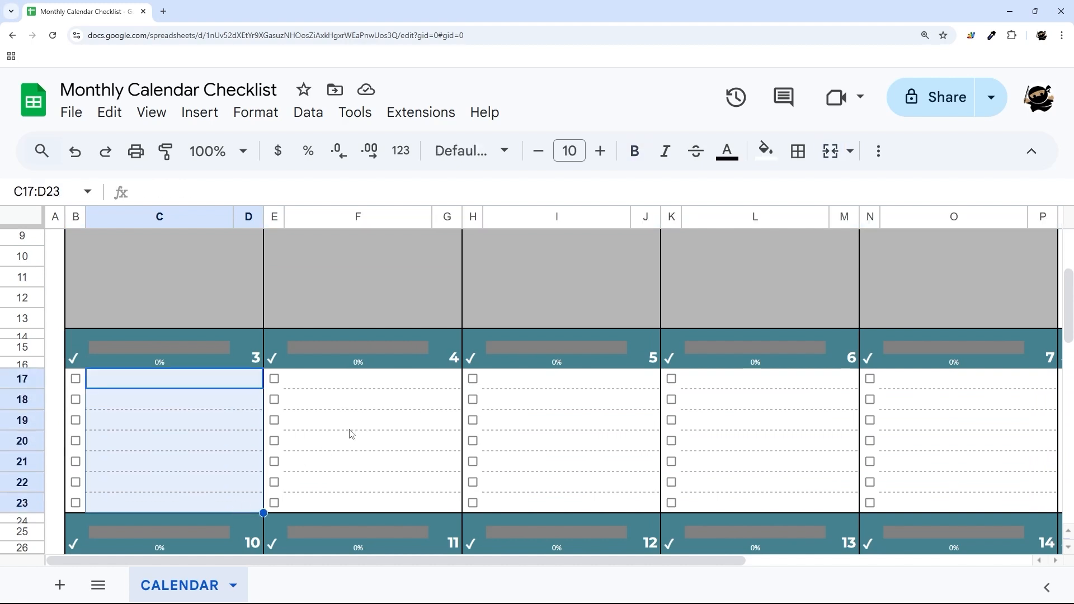
pyautogui.moveTo(363, 387); pyautogui.dragTo(383, 498)
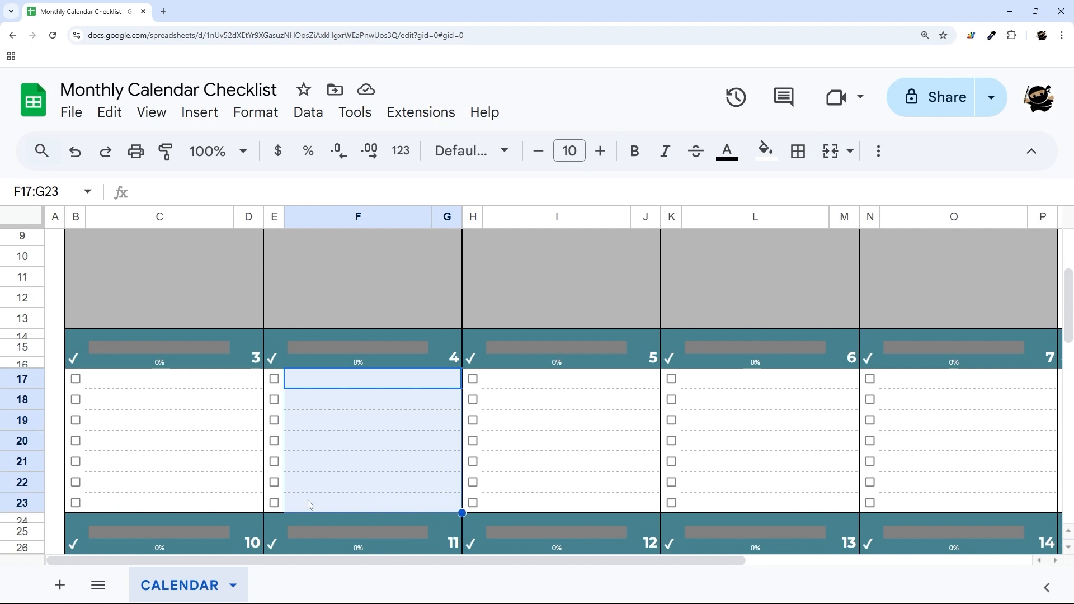
pyautogui.scroll(3, 308, 476)
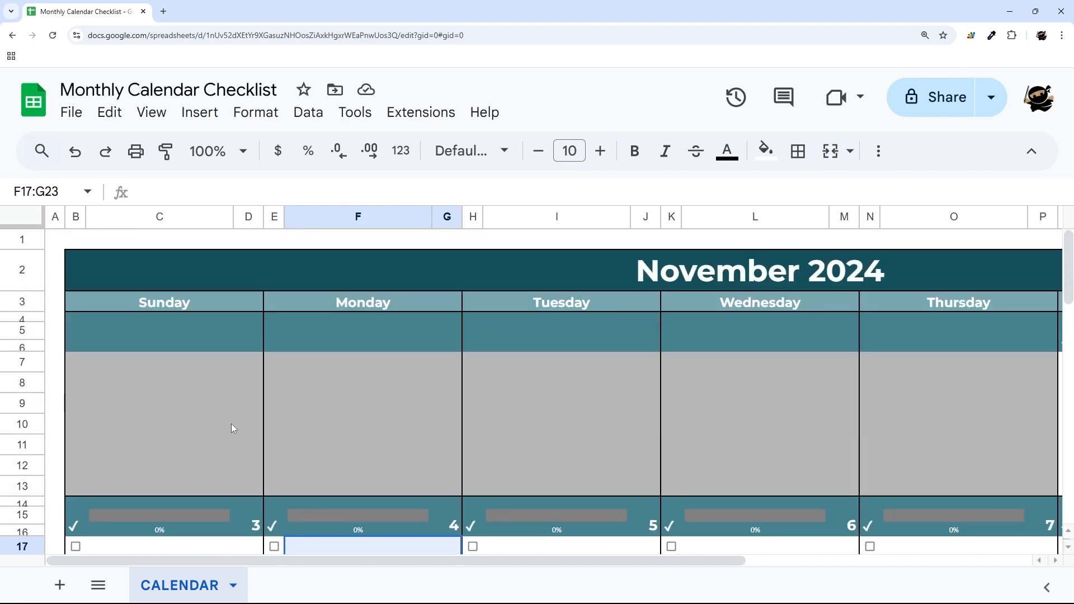
# Add a new sheet and name it HOLIDAYS.
pyautogui.click(60, 585)
pyautogui.rightClick(291, 585)
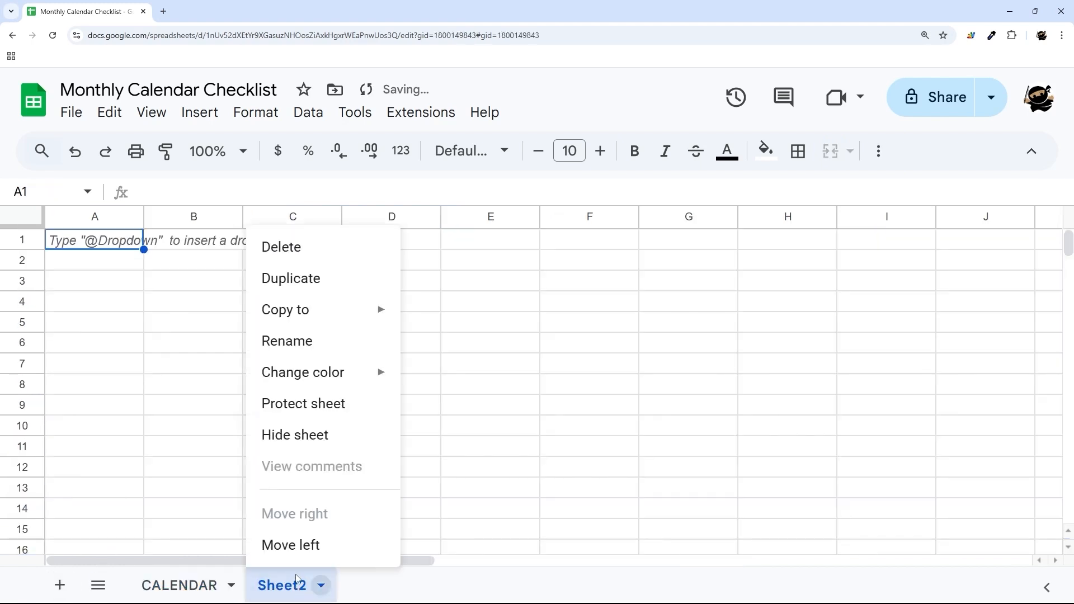
pyautogui.click(287, 341)
pyautogui.write('HOLI')
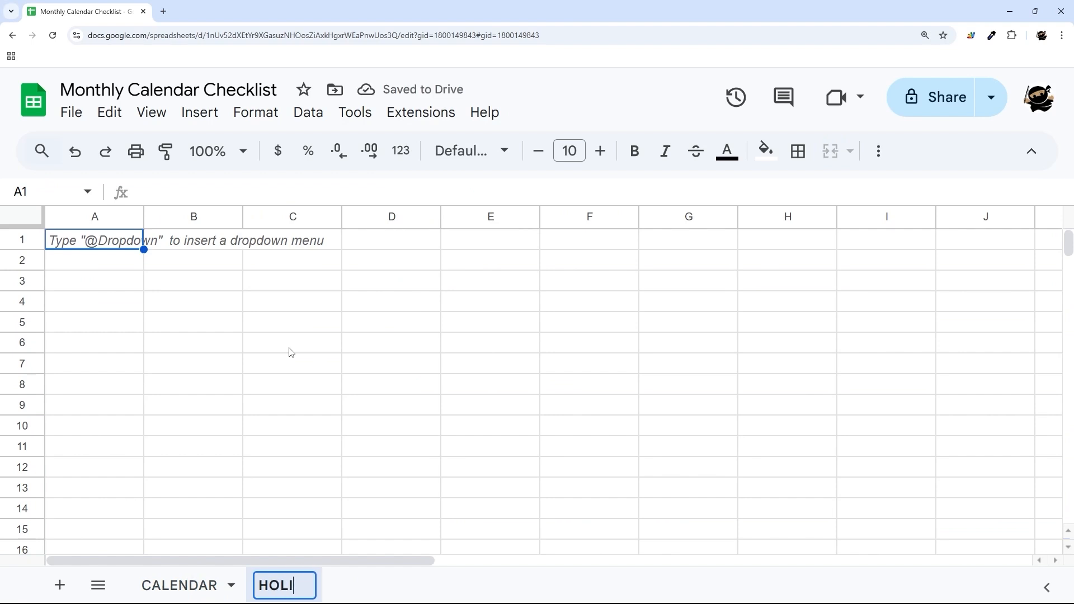
pyautogui.write('DAYS')
pyautogui.press('Return')
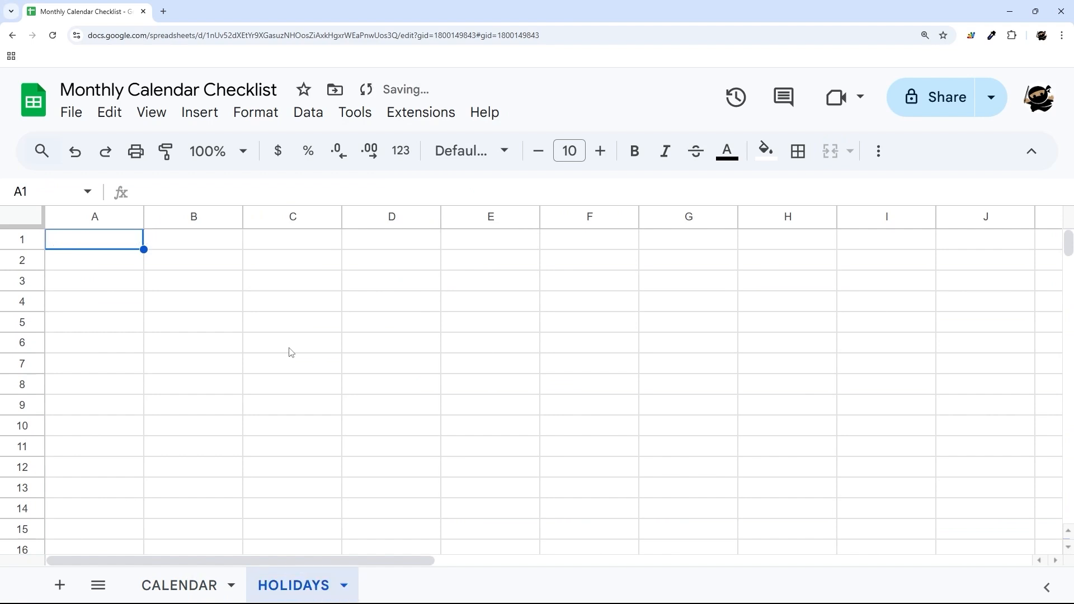
# Paste the copied Holidays date list starting at A1 and delete all the empty columns after column A.
pyautogui.hotkey('ctrl', 'v')
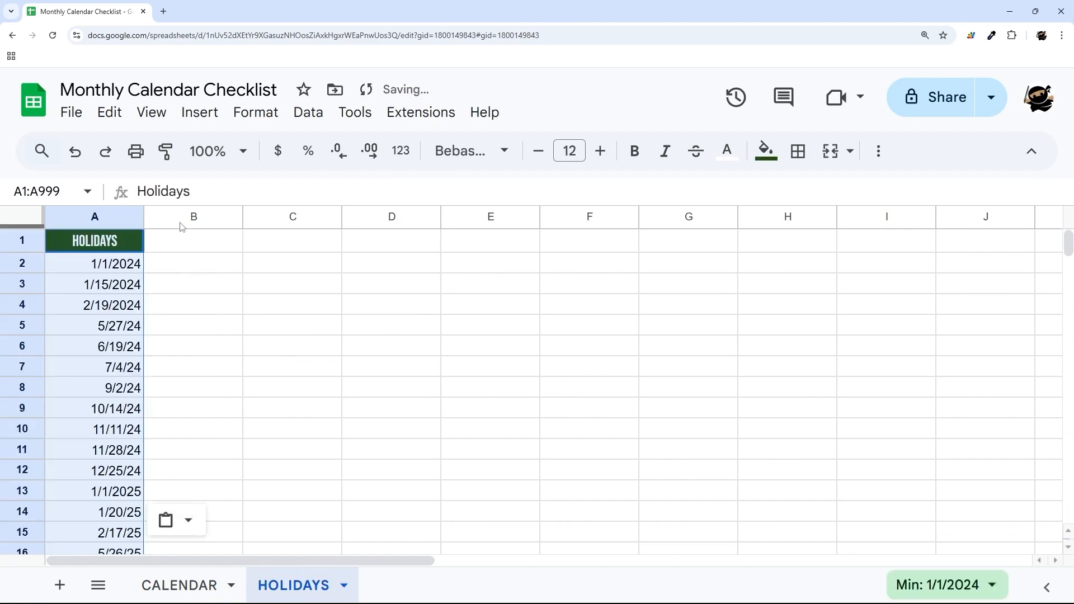
pyautogui.moveTo(179, 223); pyautogui.dragTo(1070, 284)
pyautogui.rightClick(410, 216)
pyautogui.click(448, 372)
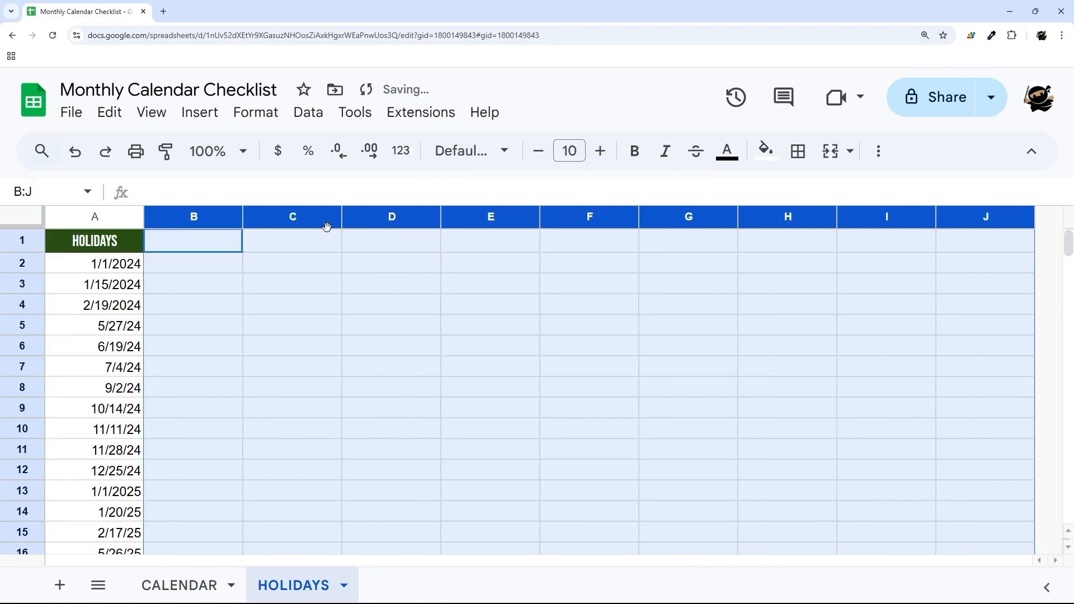
pyautogui.rightClick(335, 219)
pyautogui.click(408, 373)
pyautogui.click(95, 266)
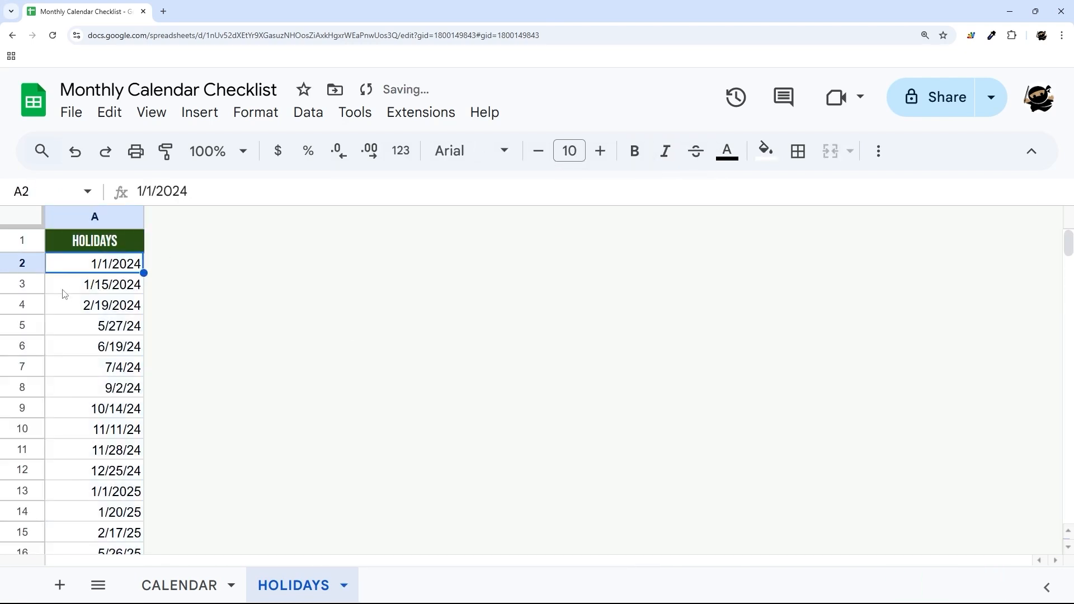
# Delete the empty rows 24 to 1000 below the holiday dates.
pyautogui.scroll(-5, 77, 309)
pyautogui.click(35, 439)
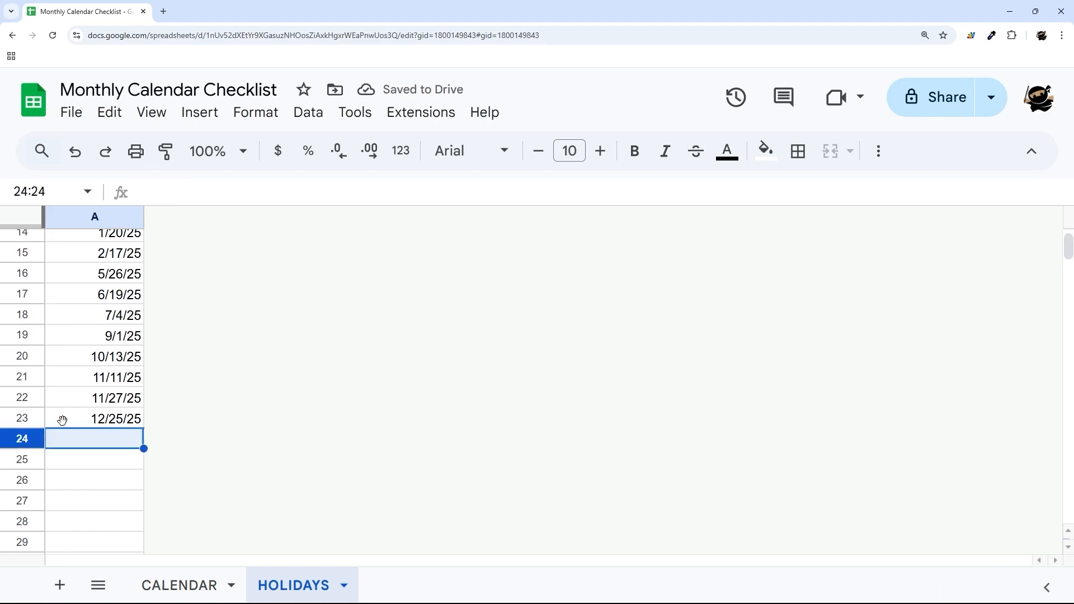
pyautogui.scroll(-20, 127, 395)
pyautogui.scroll(-20, 127, 396)
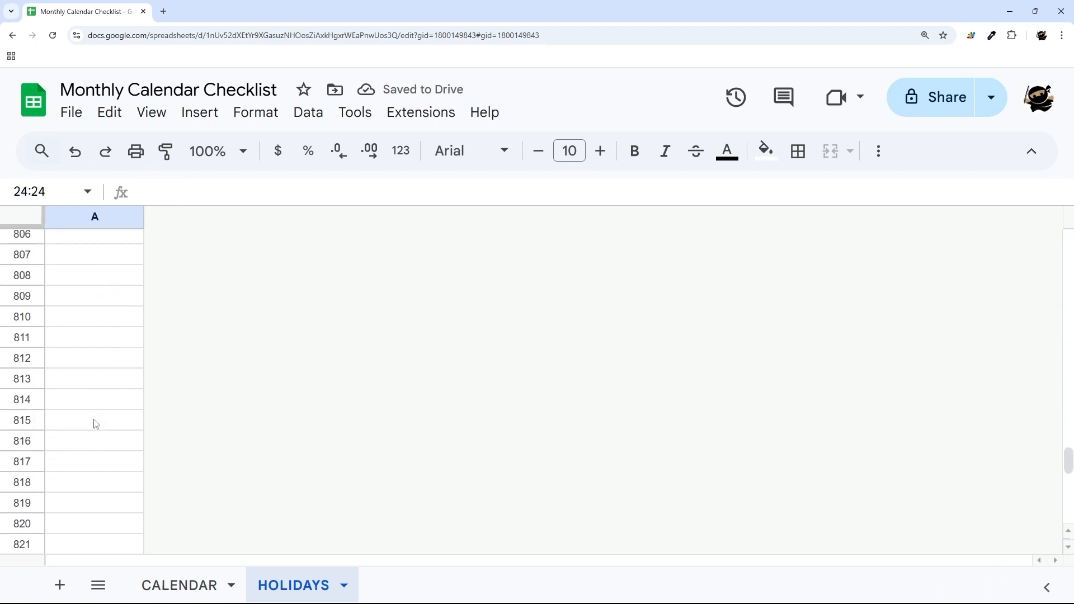
pyautogui.keyDown('shift'); pyautogui.click(25, 495); pyautogui.keyUp('shift')
pyautogui.rightClick(25, 495)
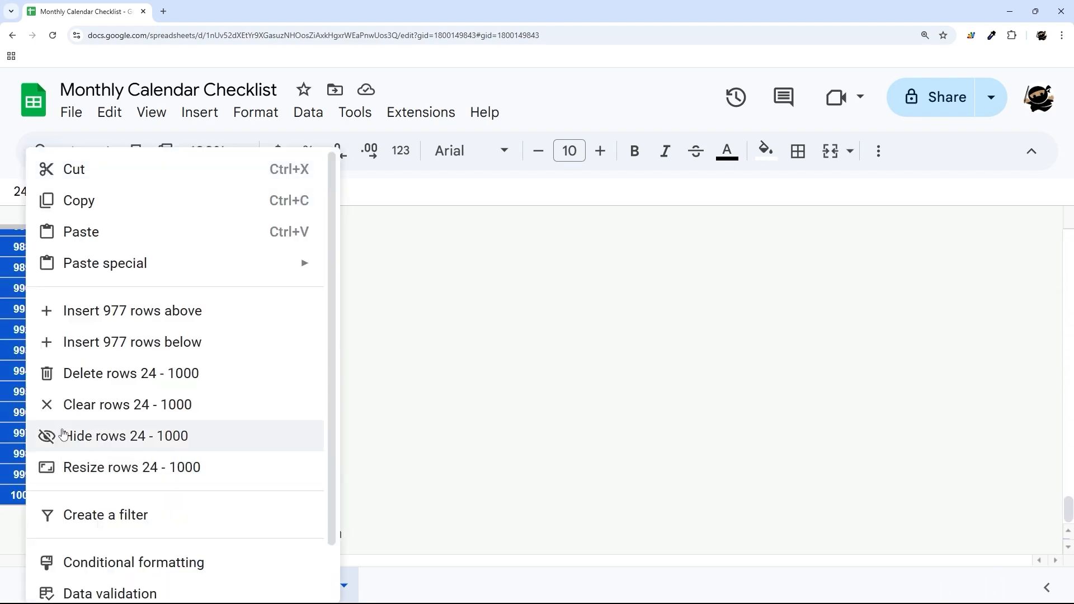
pyautogui.click(139, 374)
pyautogui.scroll(3, 178, 407)
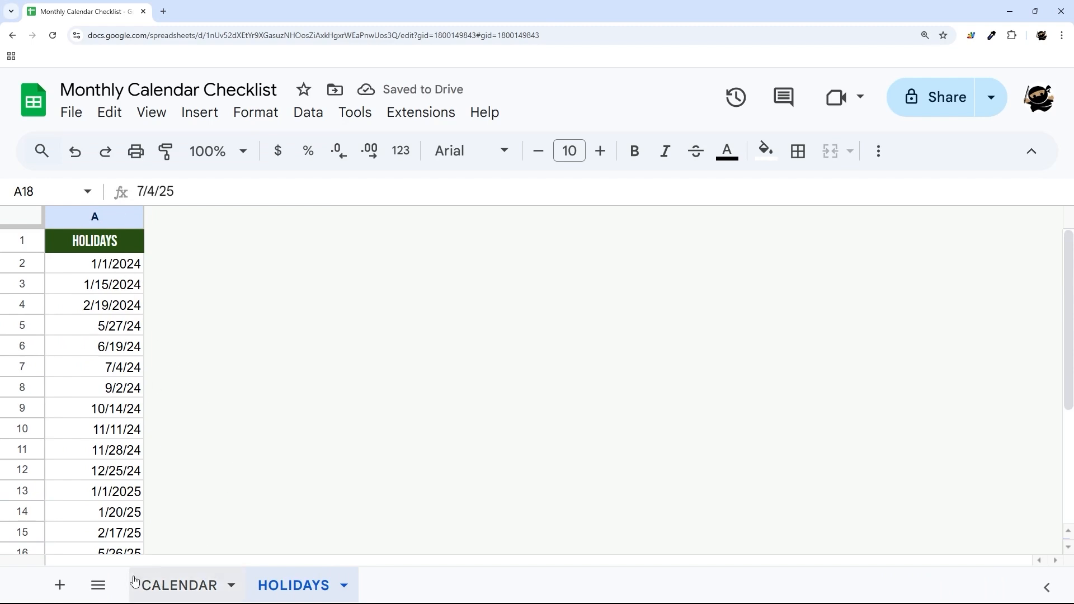
# Check the 2024 holiday dates, especially the two November ones in A10:A11, against the CALENDAR sheet.
pyautogui.click(169, 585)
pyautogui.click(288, 583)
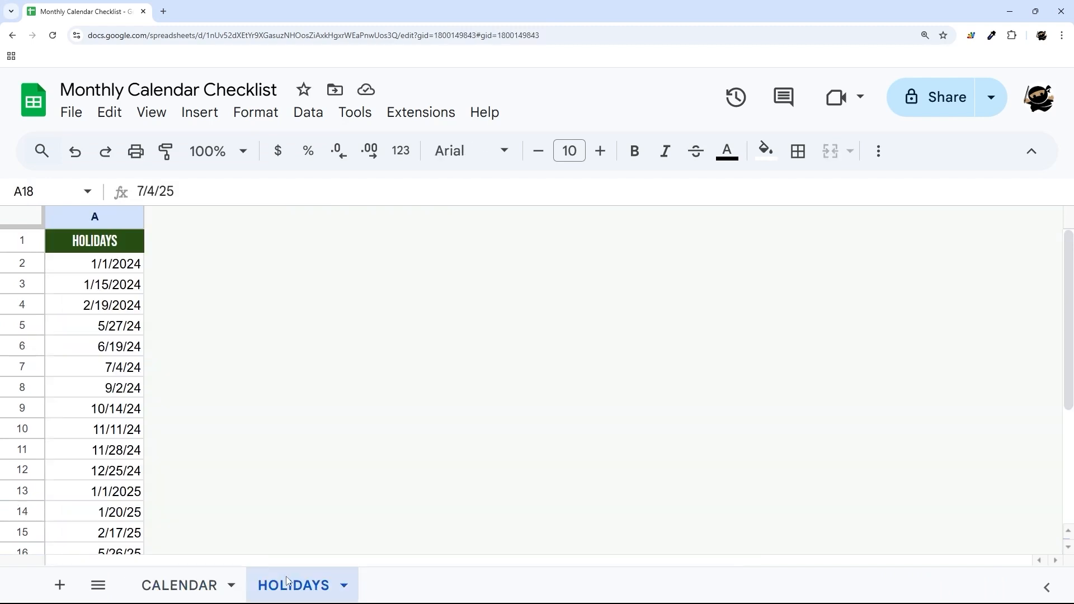
pyautogui.moveTo(108, 275); pyautogui.dragTo(114, 470)
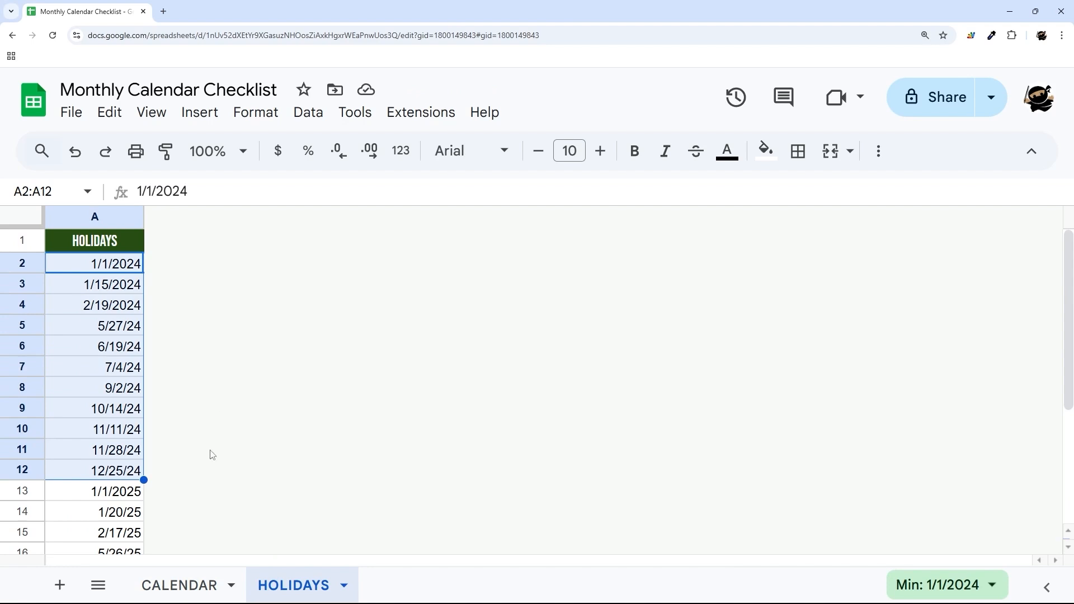
pyautogui.click(104, 432)
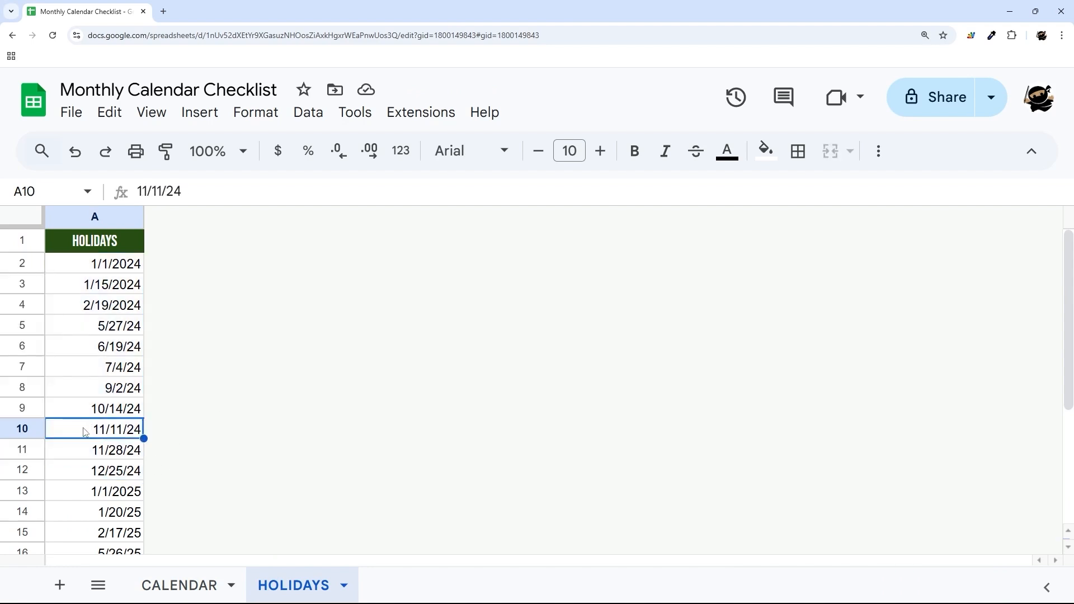
pyautogui.click(108, 453)
pyautogui.hotkey('shift', 'Up')
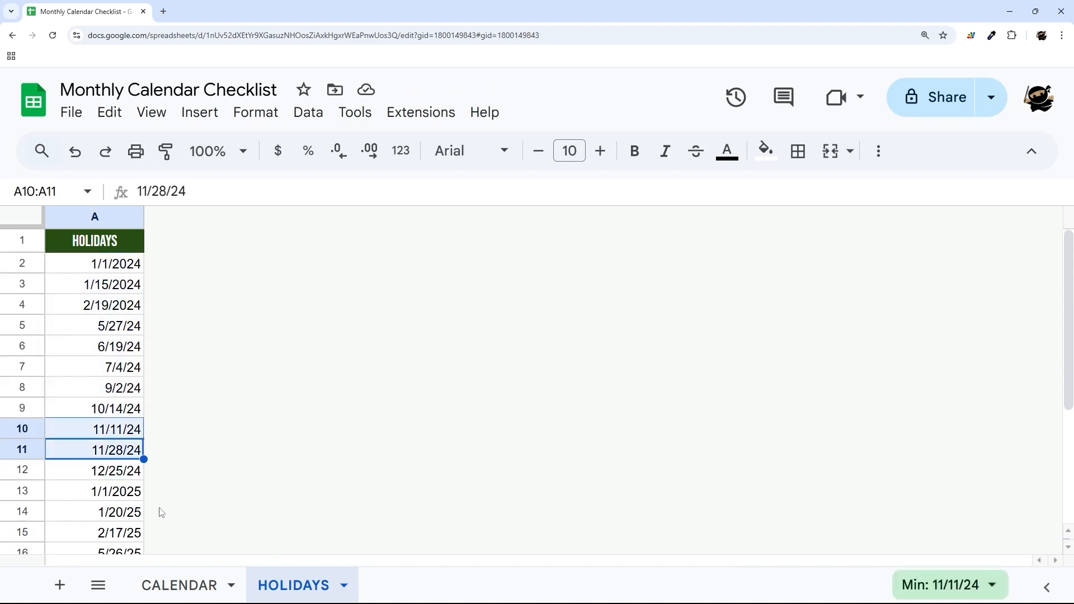
pyautogui.click(180, 585)
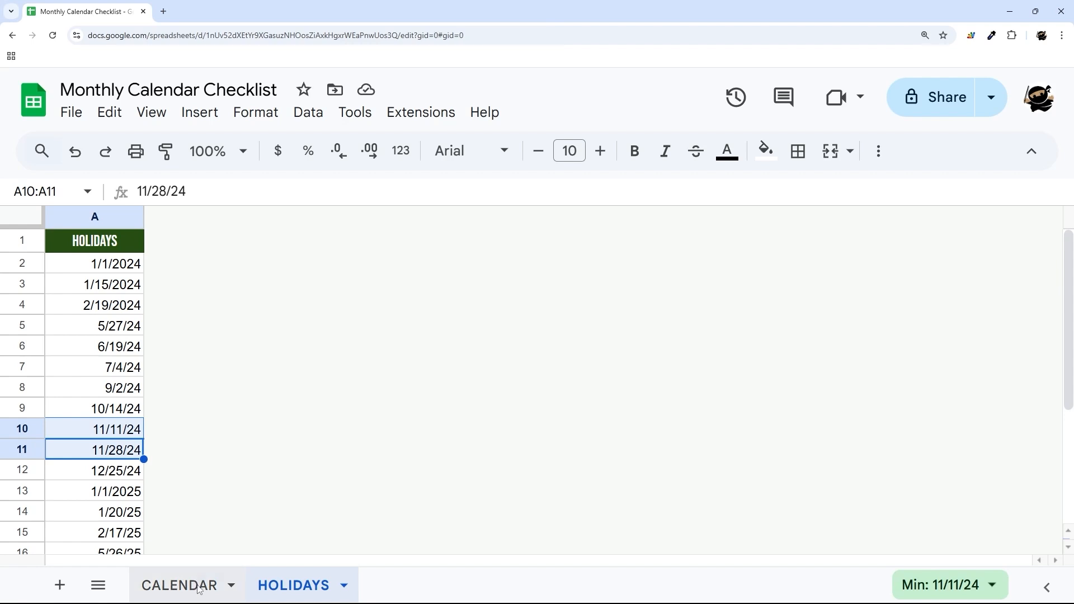
pyautogui.moveTo(290, 563); pyautogui.dragTo(576, 580)
pyautogui.moveTo(344, 562); pyautogui.dragTo(40, 569)
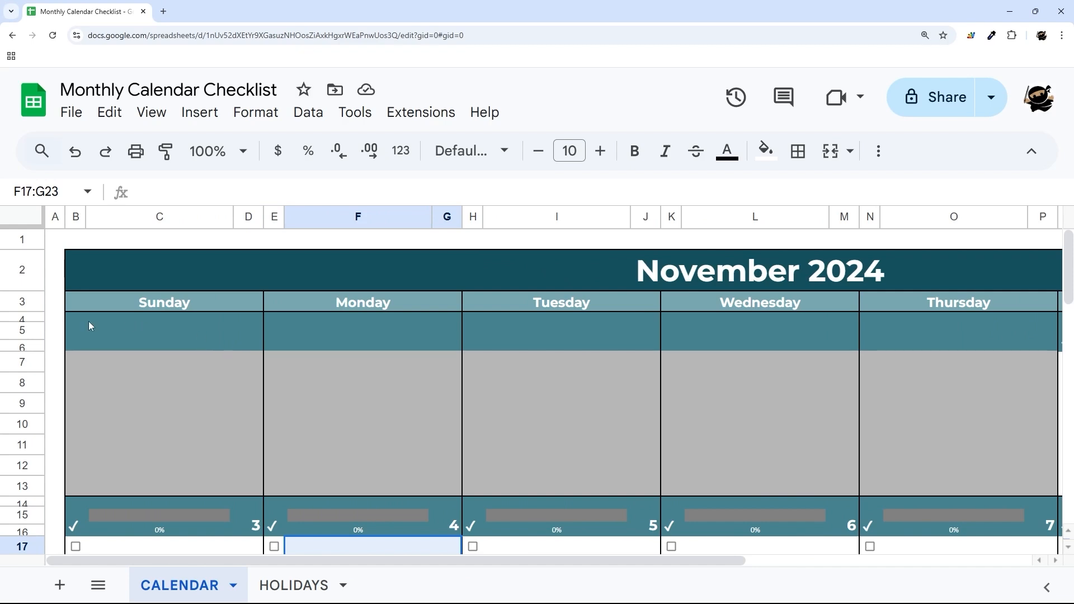
# Select all the calendar's day blocks, B4:V63, on the CALENDAR sheet and open their conditional formatting rules.
pyautogui.moveTo(76, 323); pyautogui.dragTo(995, 597)
pyautogui.moveTo(988, 502)
pyautogui.mouseDown()
pyautogui.moveTo(980, 467)
pyautogui.moveTo(982, 485)
pyautogui.mouseUp()
pyautogui.moveTo(958, 560); pyautogui.dragTo(636, 578)
pyautogui.scroll(7, 610, 437)
pyautogui.scroll(10, 610, 438)
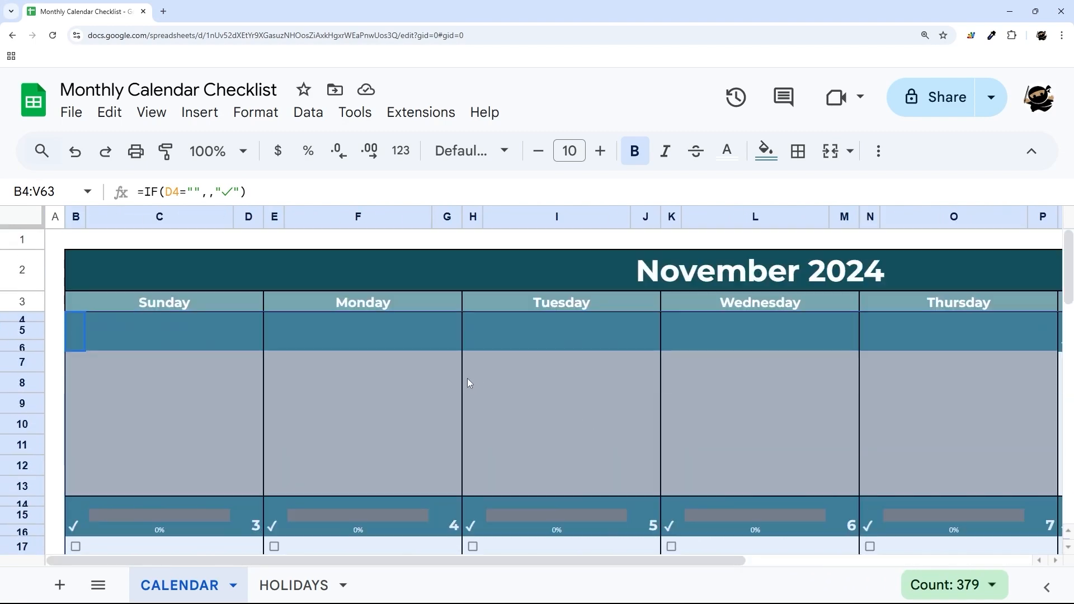
pyautogui.click(257, 115)
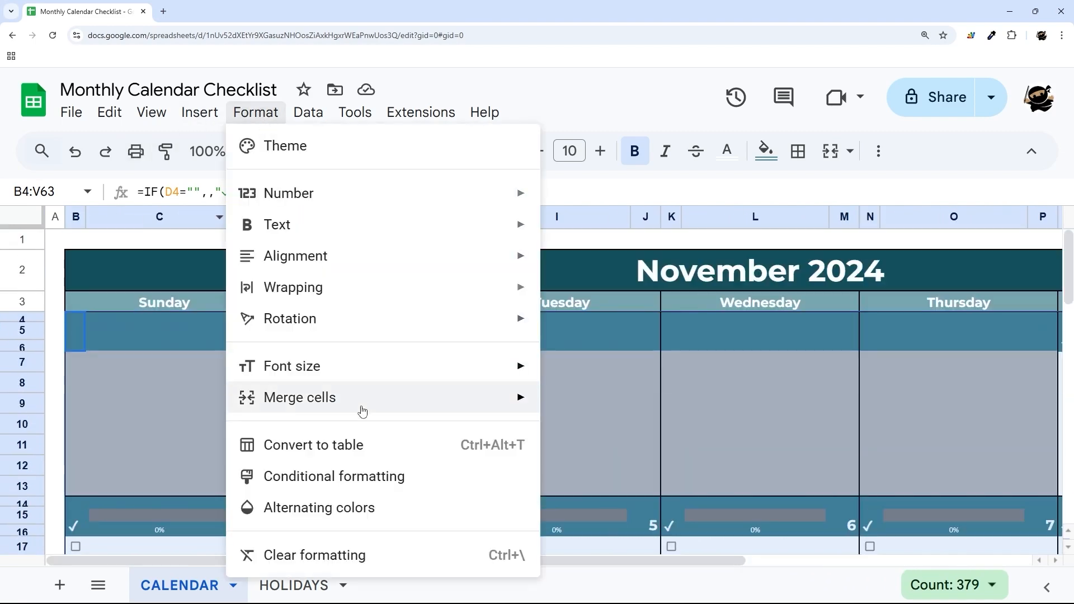
pyautogui.click(353, 488)
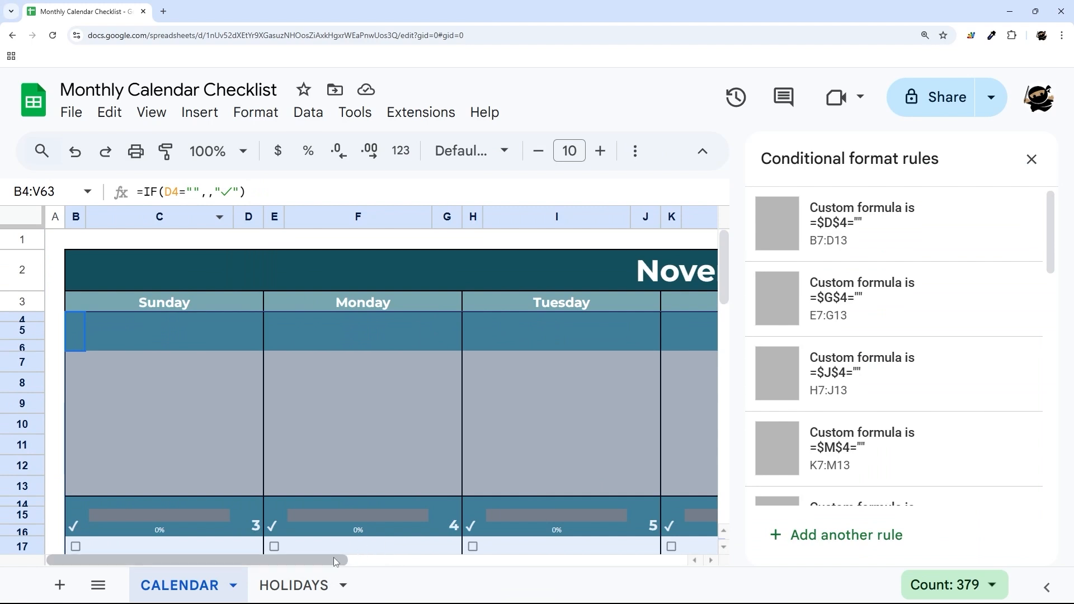
# Add another conditional formatting rule for B4:V63 and set its fill to the title bar's dark teal.
pyautogui.moveTo(333, 557); pyautogui.dragTo(369, 539)
pyautogui.scroll(-7, 370, 539)
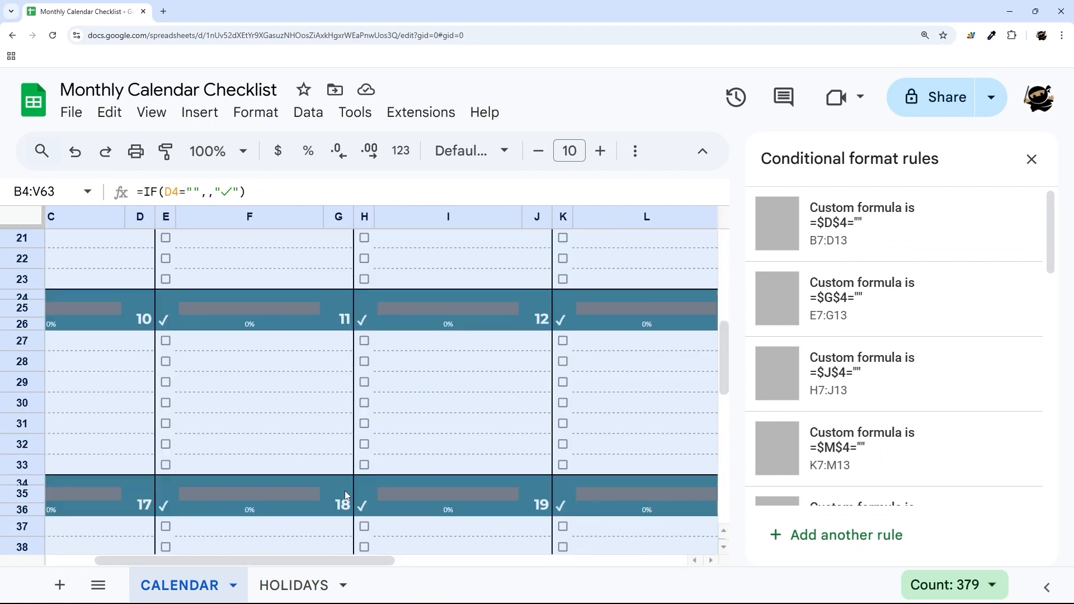
pyautogui.scroll(-4, 260, 360)
pyautogui.scroll(4, 268, 354)
pyautogui.scroll(-1, 822, 312)
pyautogui.scroll(-20, 870, 443)
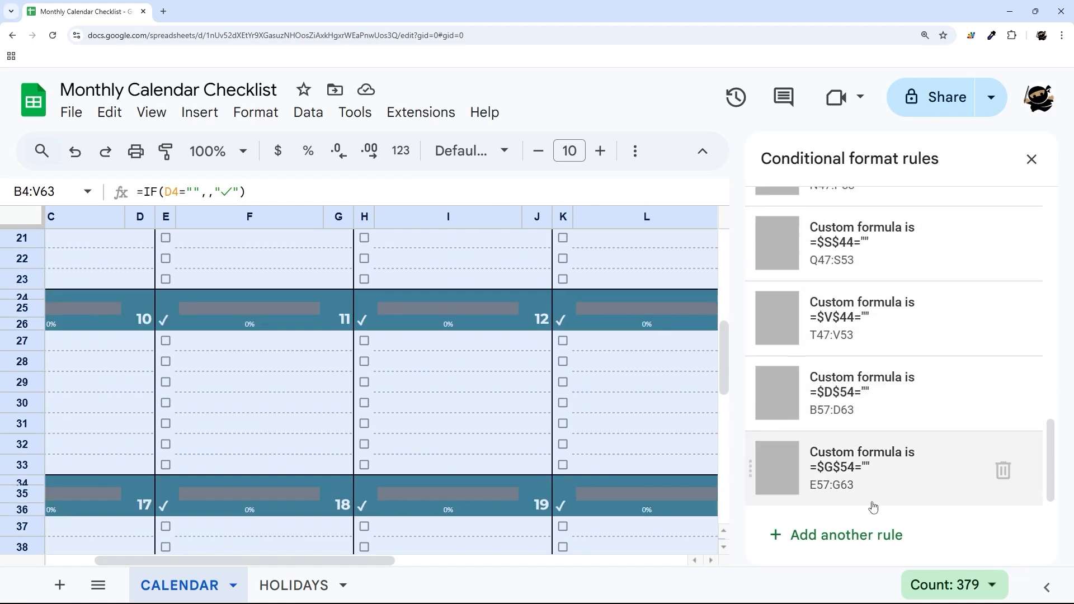
pyautogui.click(849, 535)
pyautogui.scroll(-2, 886, 403)
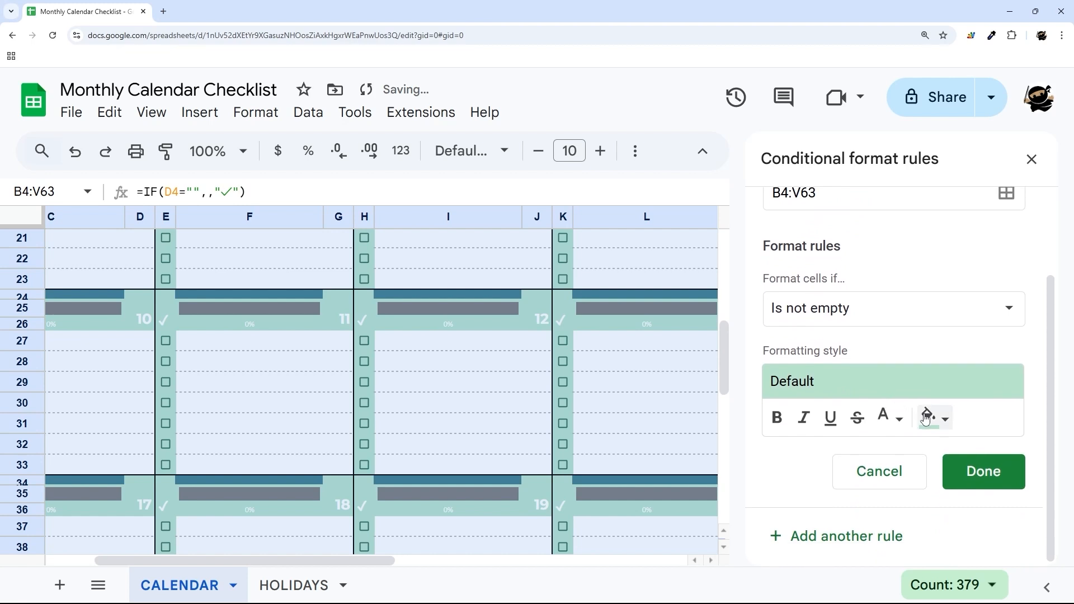
pyautogui.click(925, 420)
pyautogui.click(850, 263)
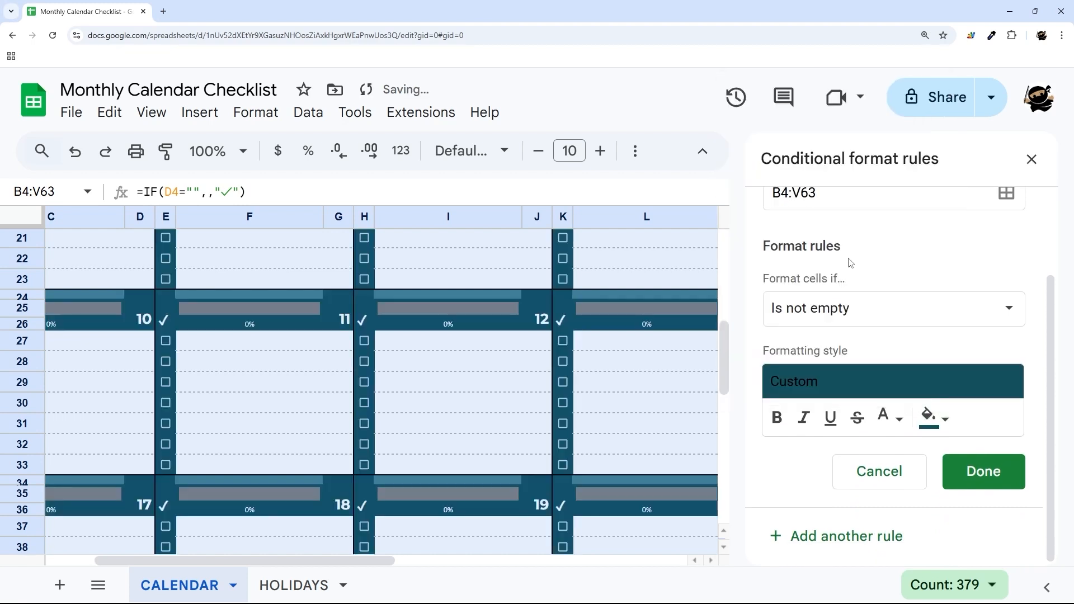
# Set the text color of the new dark teal B4:V63 rule to white.
pyautogui.click(931, 415)
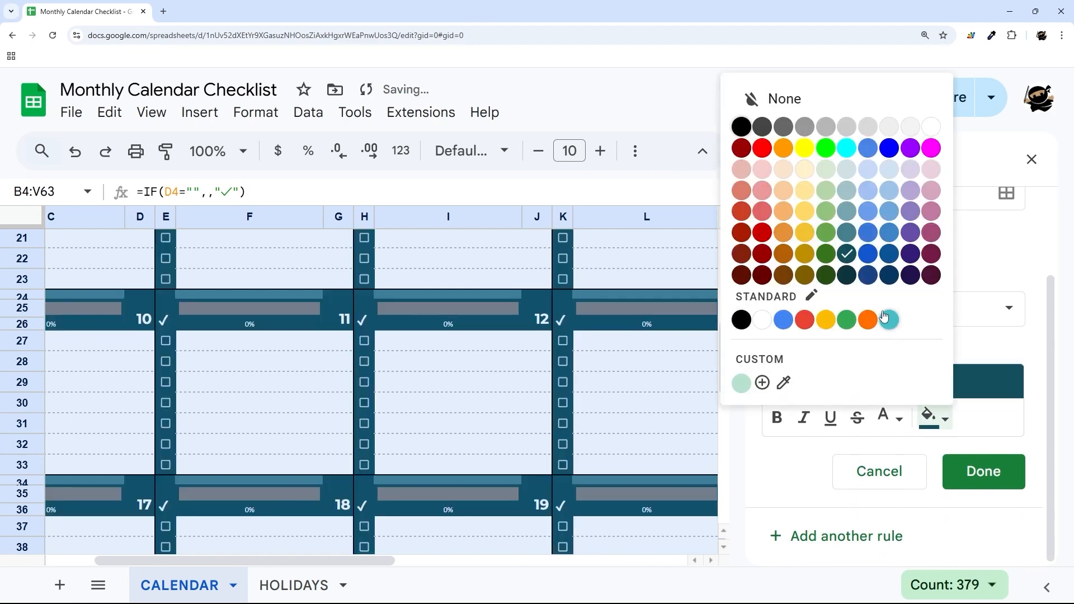
pyautogui.click(888, 418)
pyautogui.click(888, 418)
pyautogui.click(888, 418)
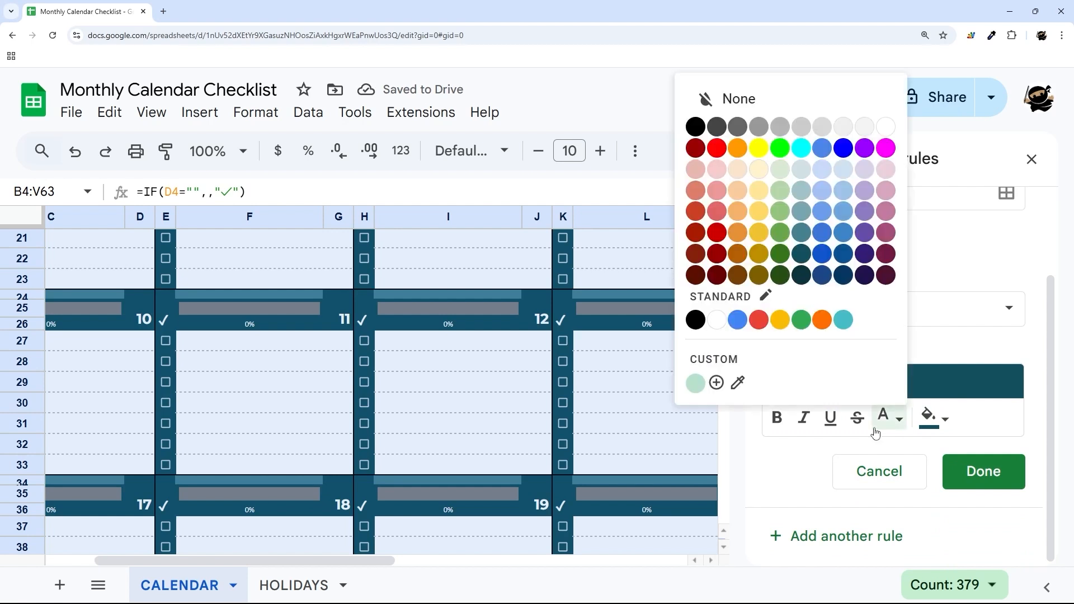
pyautogui.click(885, 128)
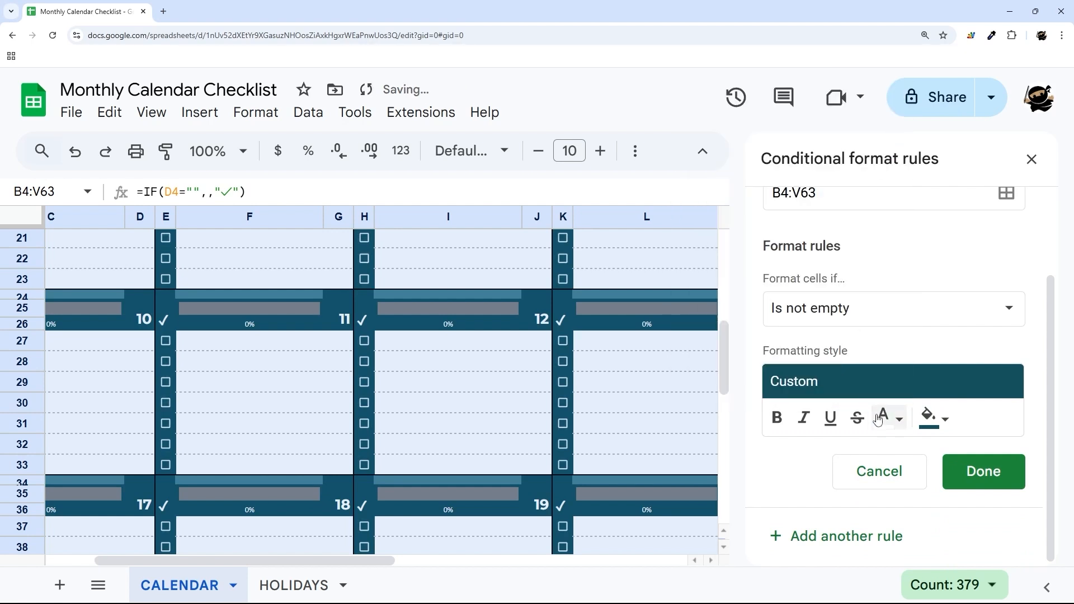
# Make the rule use the custom formula =match(B4,indirect("HOLIDAYS!A:A"),0) and save it.
pyautogui.scroll(2, 832, 334)
pyautogui.click(851, 414)
pyautogui.scroll(-5, 852, 528)
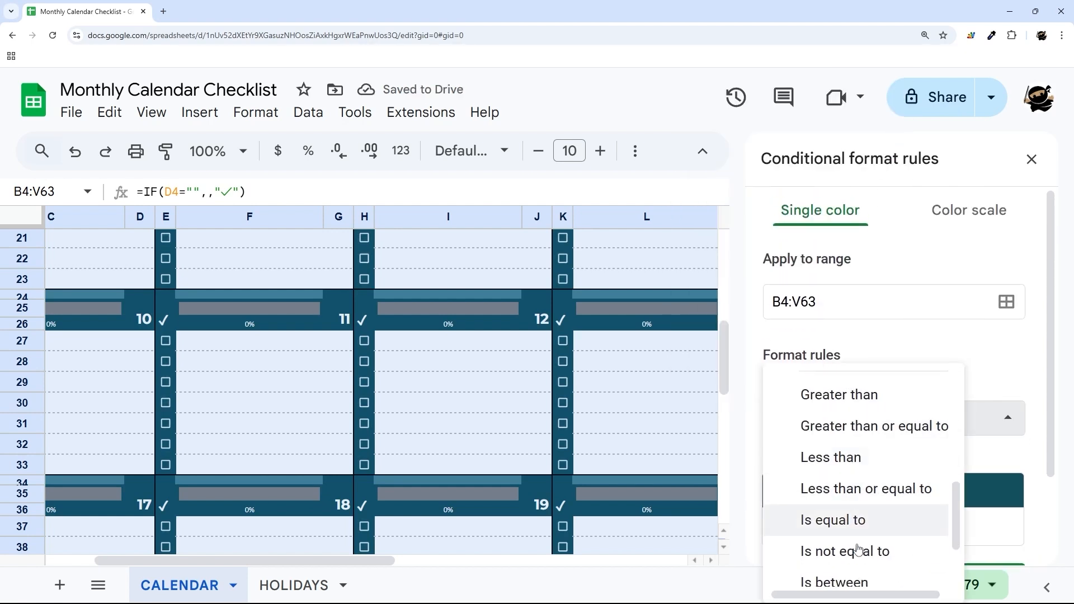
pyautogui.click(854, 564)
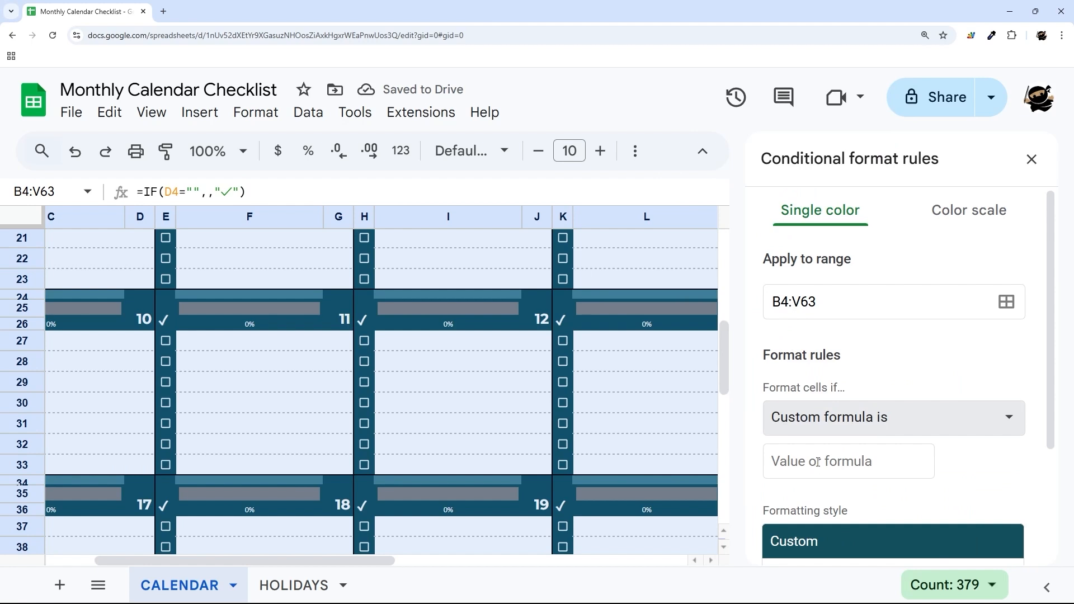
pyautogui.click(818, 462)
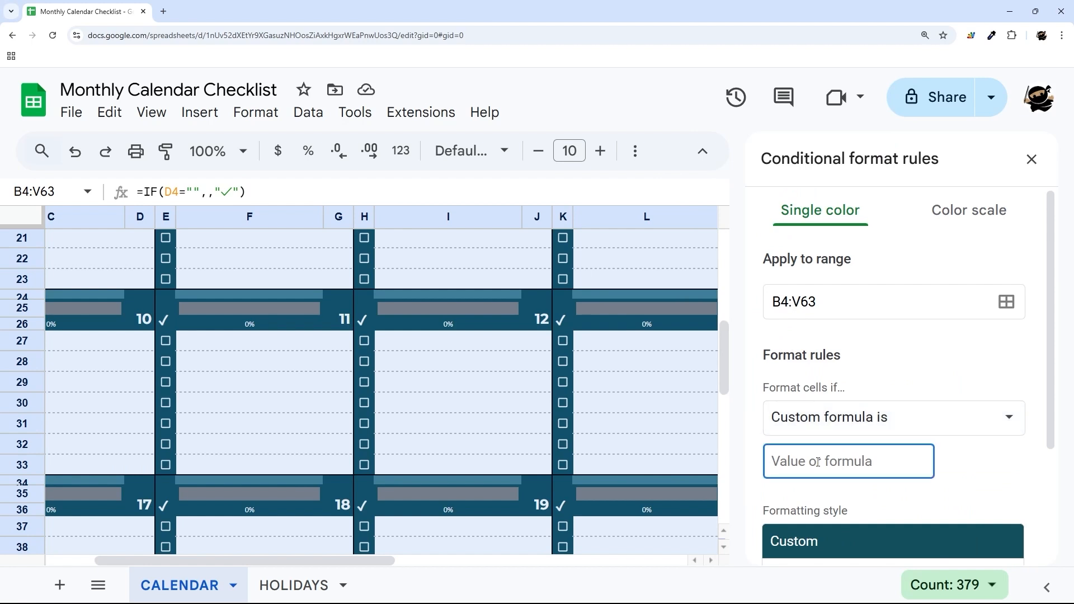
pyautogui.write('=match')
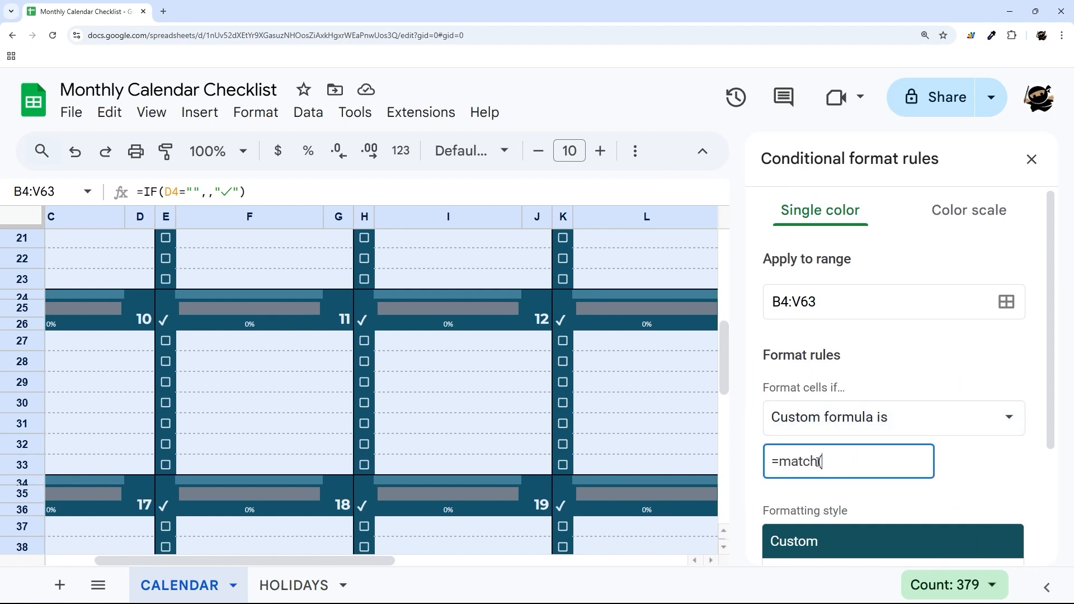
pyautogui.write('(')
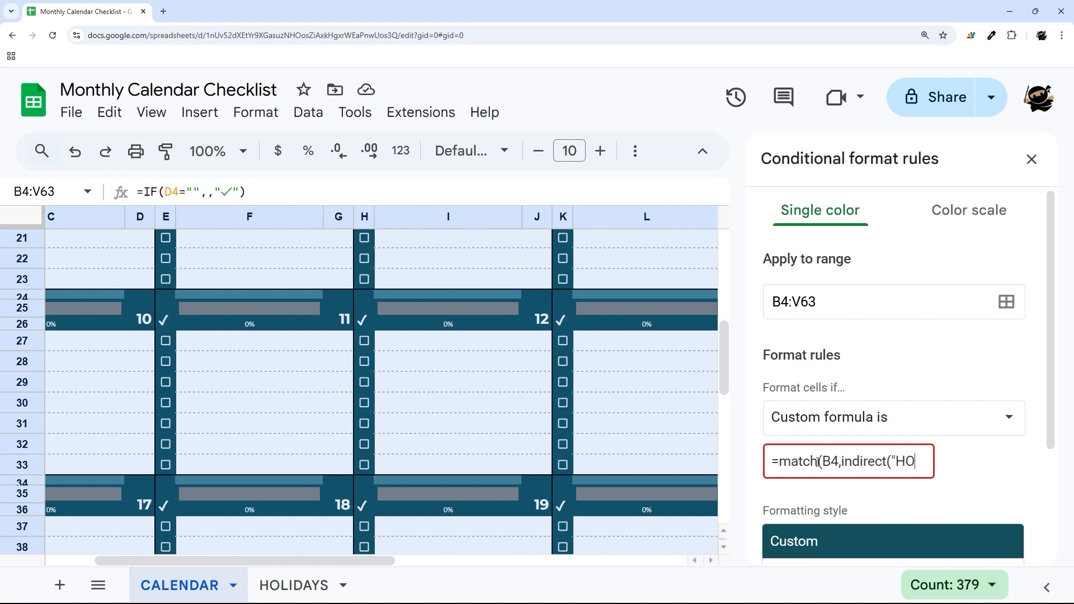
pyautogui.write('IDAY')
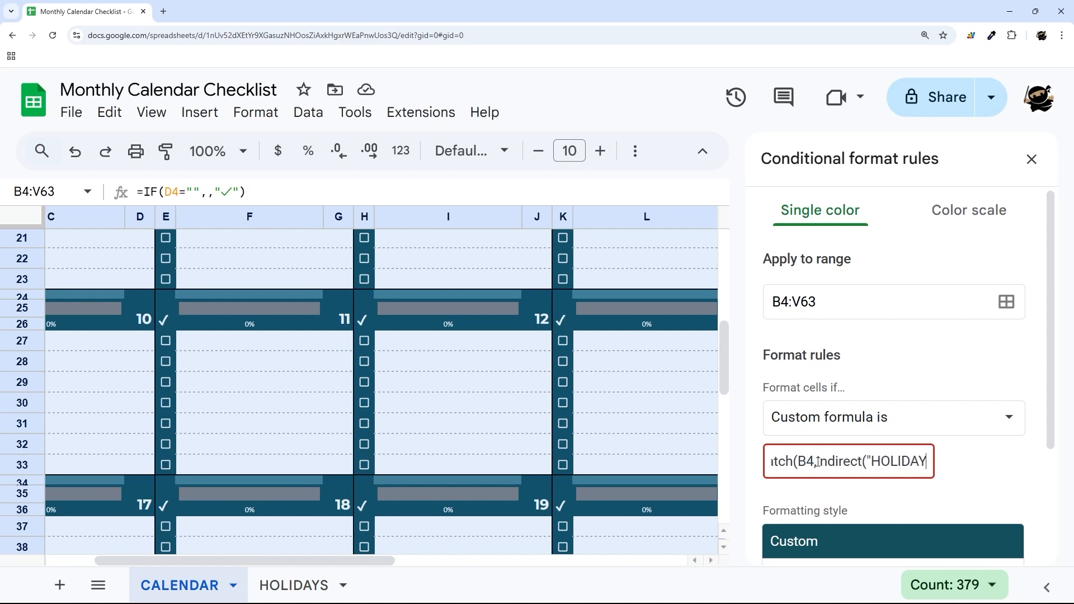
pyautogui.write('S!A:A"),0)')
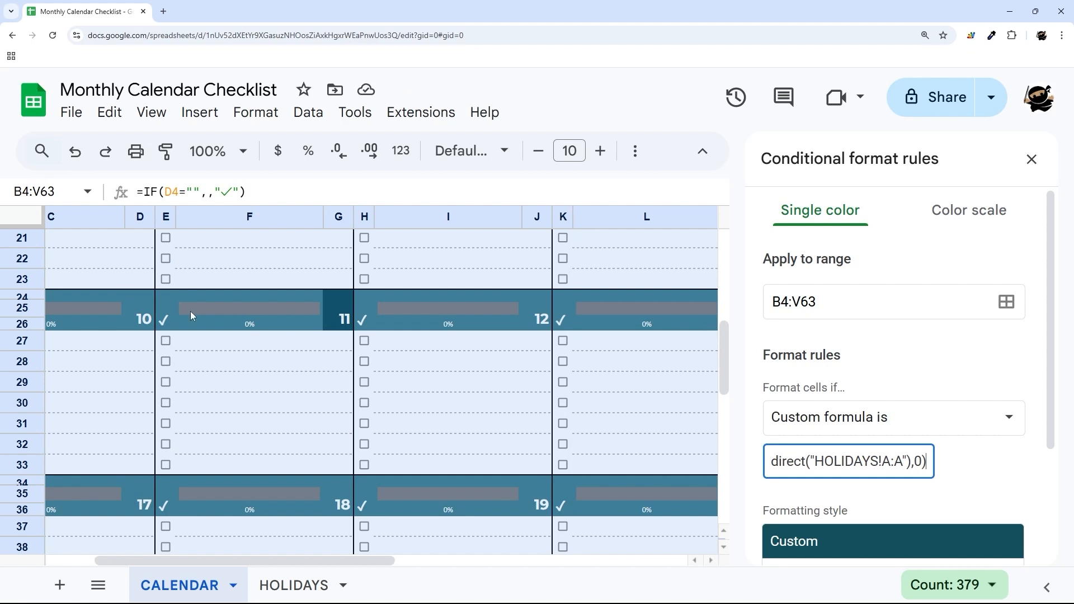
pyautogui.scroll(-2, 951, 465)
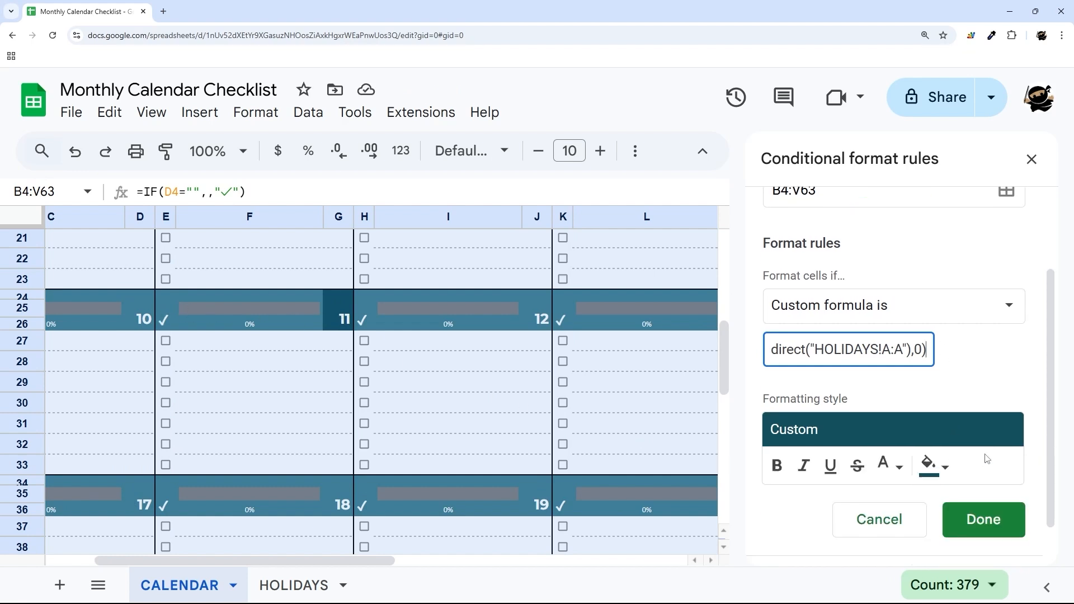
pyautogui.click(995, 535)
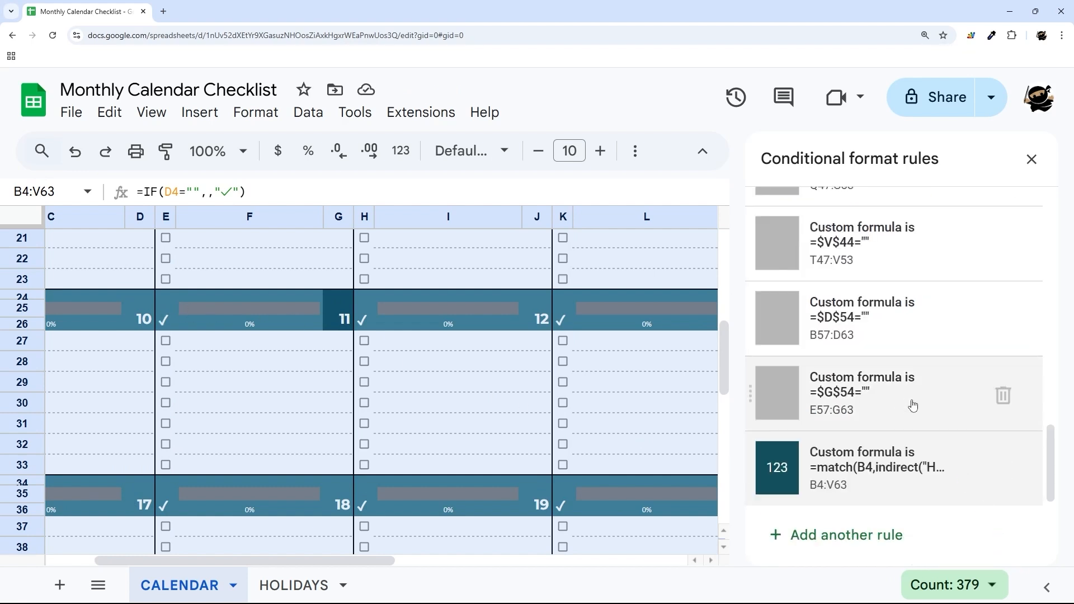
# Add another rule for B4:V63 with the same dark teal style and the custom formula =match(C4,indirect("HOLIDAYS!A:A"),0).
pyautogui.click(911, 468)
pyautogui.scroll(-3, 902, 486)
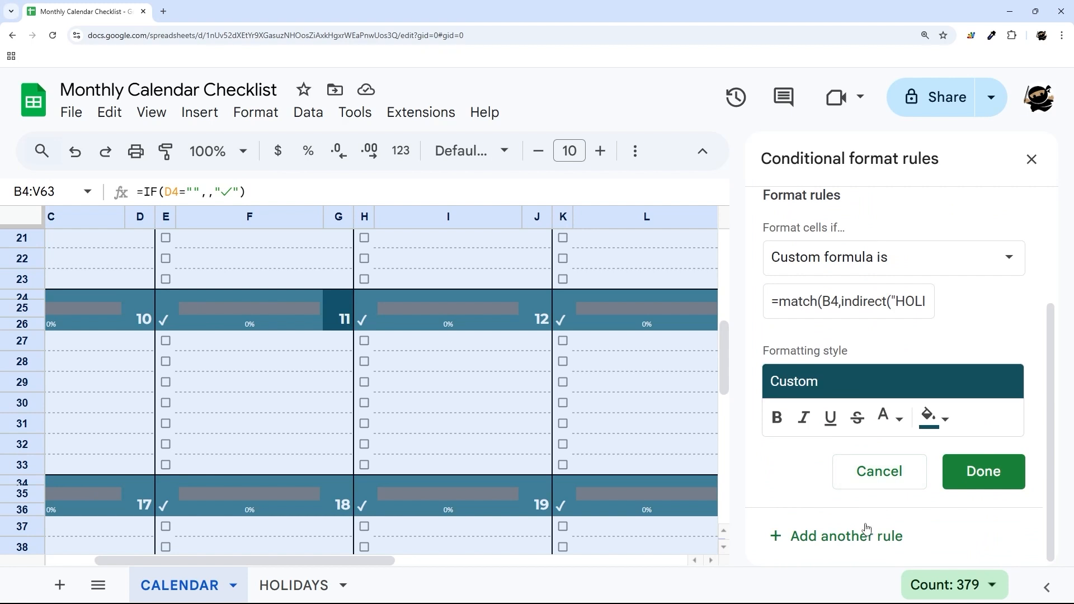
pyautogui.scroll(3, 871, 435)
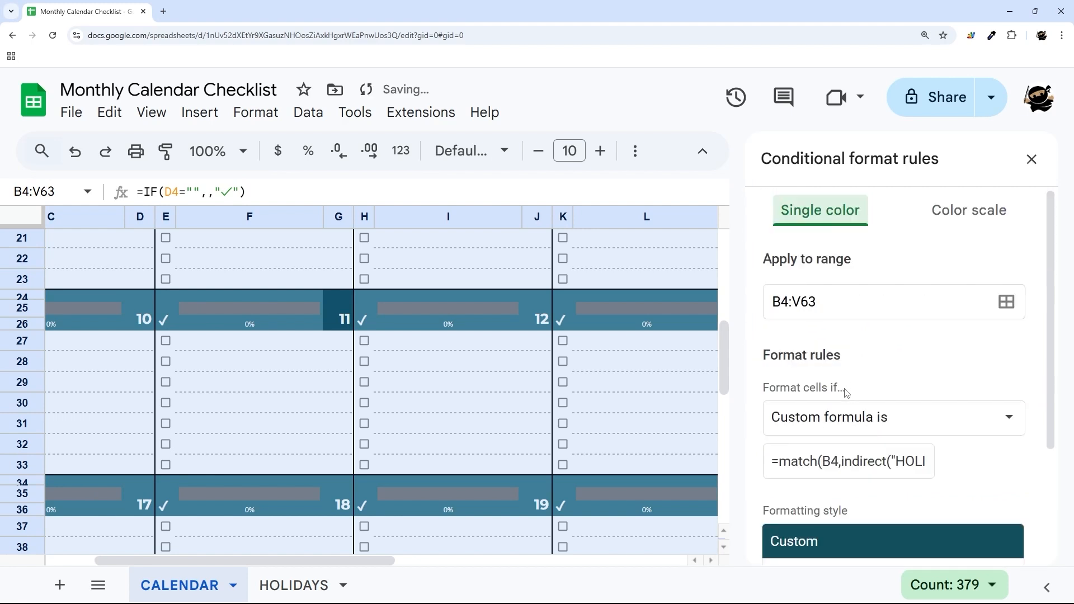
pyautogui.click(837, 466)
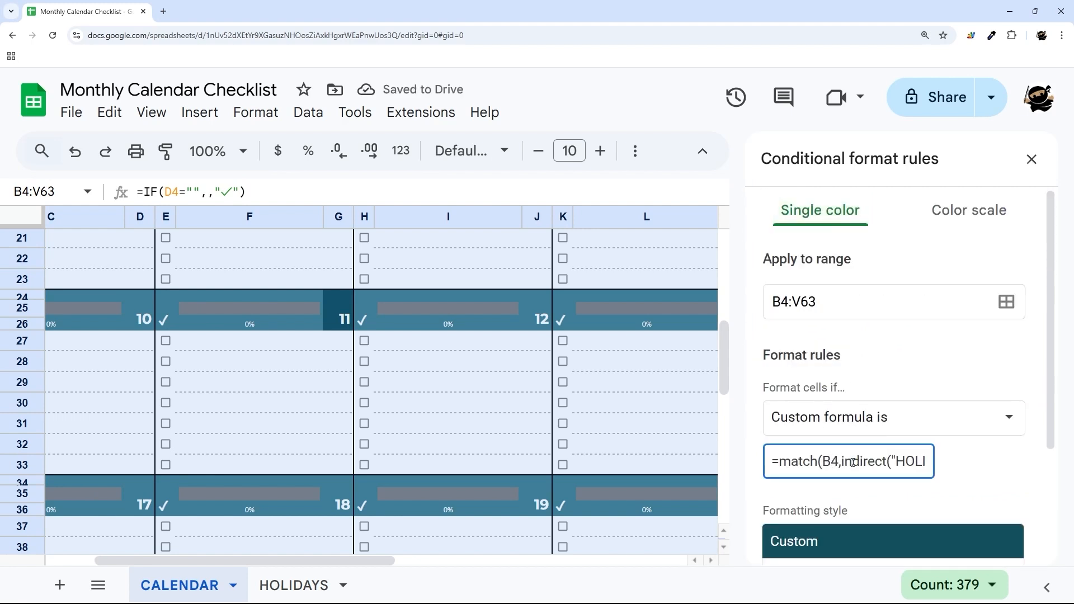
pyautogui.press('BackSpace')
pyautogui.write('A')
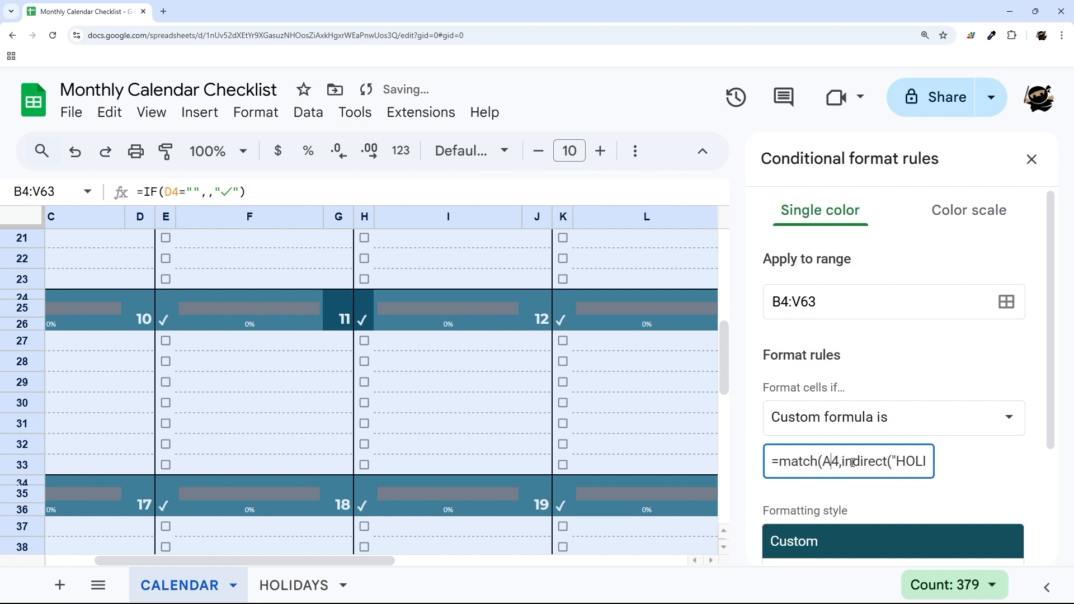
pyautogui.moveTo(825, 460); pyautogui.dragTo(840, 461)
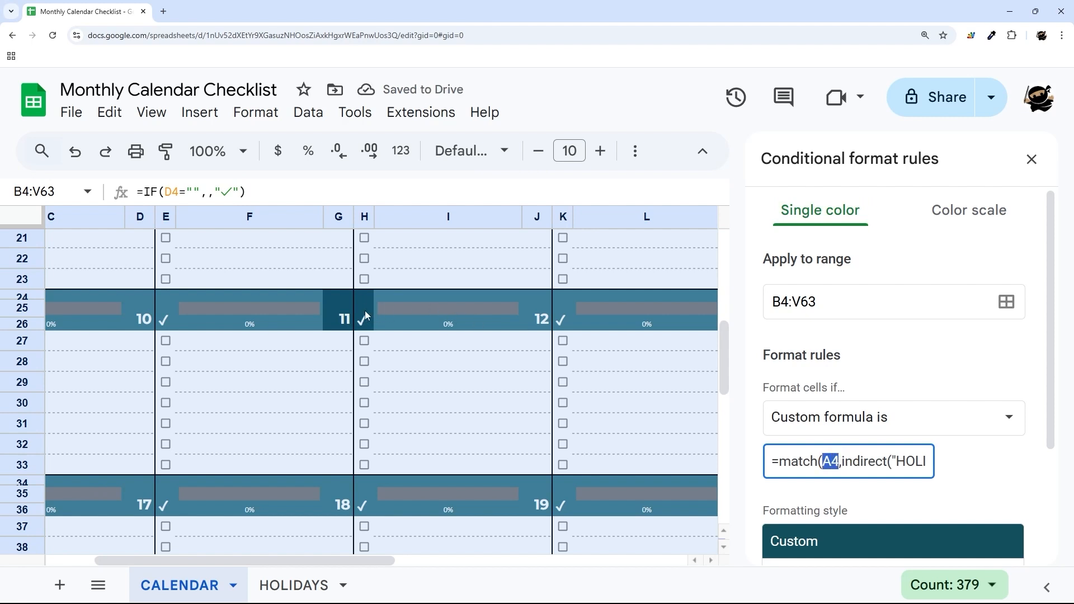
pyautogui.click(832, 459)
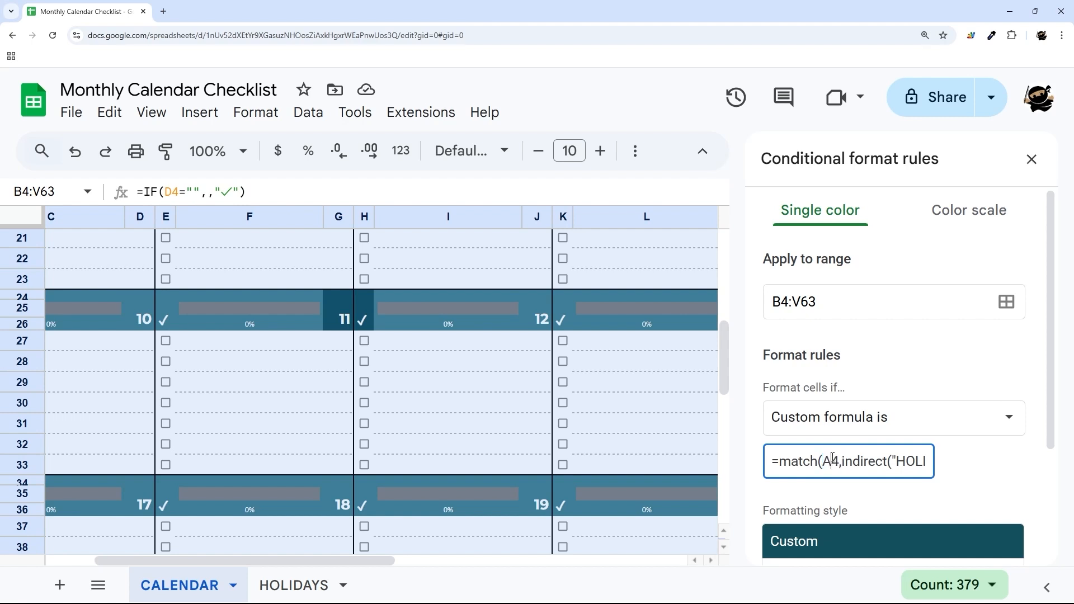
pyautogui.press('BackSpace')
pyautogui.write('C')
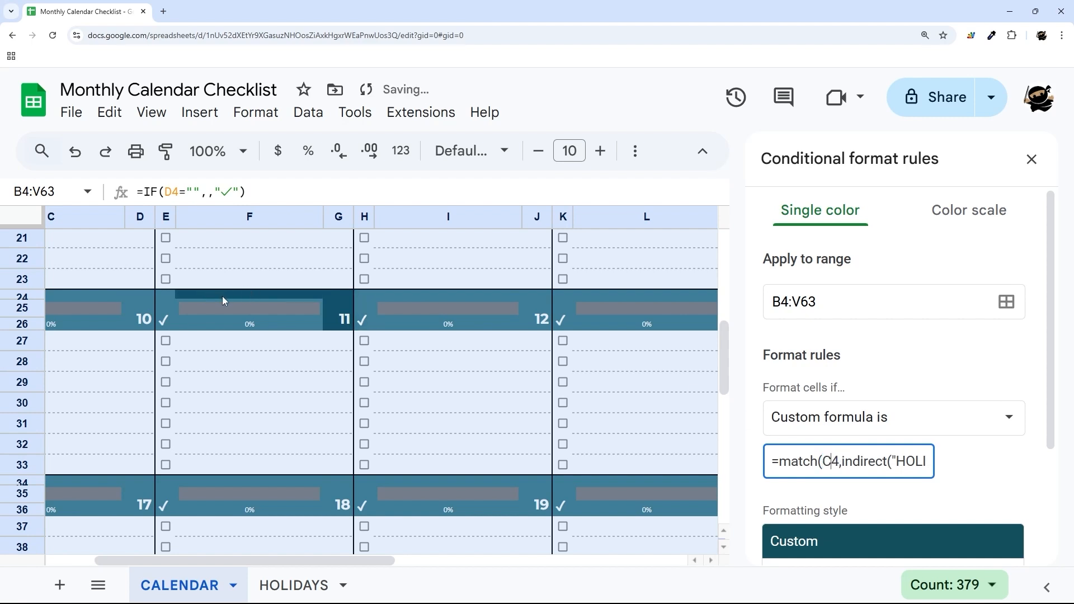
pyautogui.scroll(-2, 1014, 462)
pyautogui.click(983, 538)
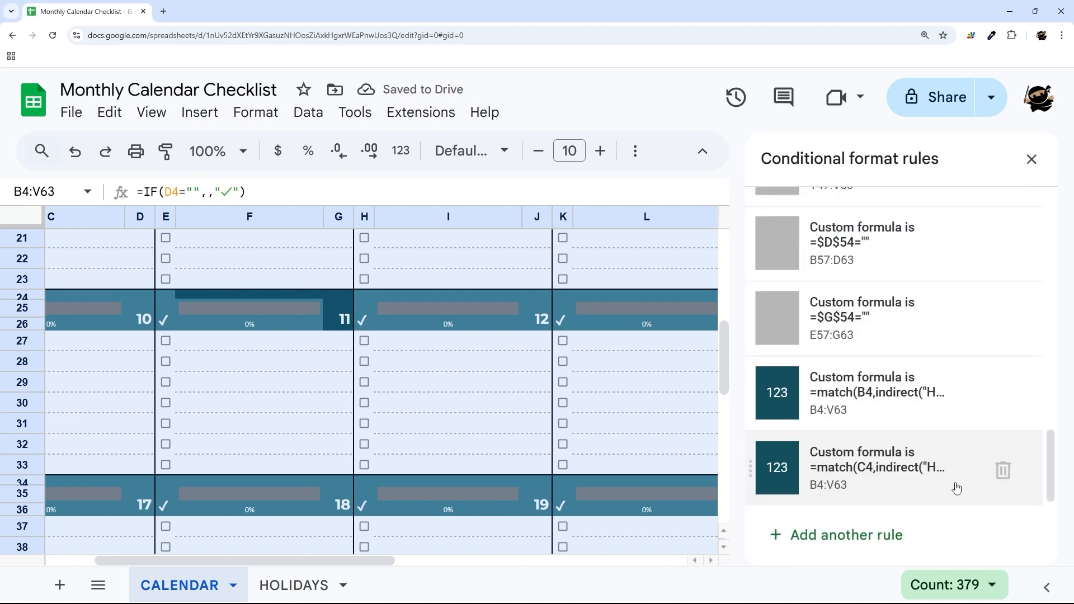
# Add a further B4:V63 rule in the same style with the custom formula =match(D4,indirect("HOLIDAYS!A:A"),0).
pyautogui.click(861, 470)
pyautogui.scroll(-3, 852, 492)
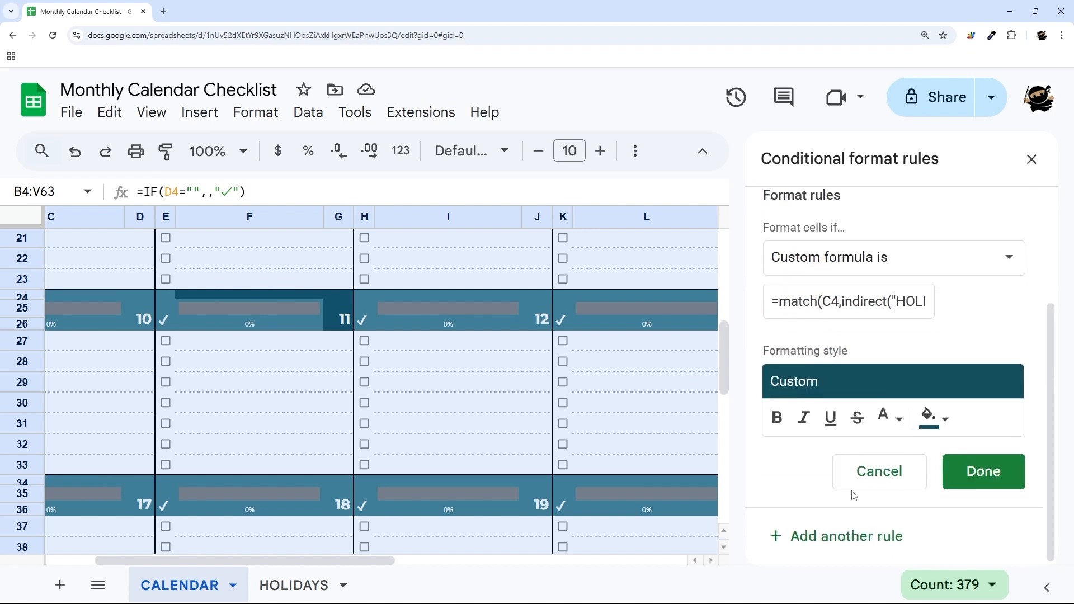
pyautogui.hscroll(1, 855, 535)
pyautogui.scroll(3, 817, 386)
pyautogui.hscroll(-1, 817, 386)
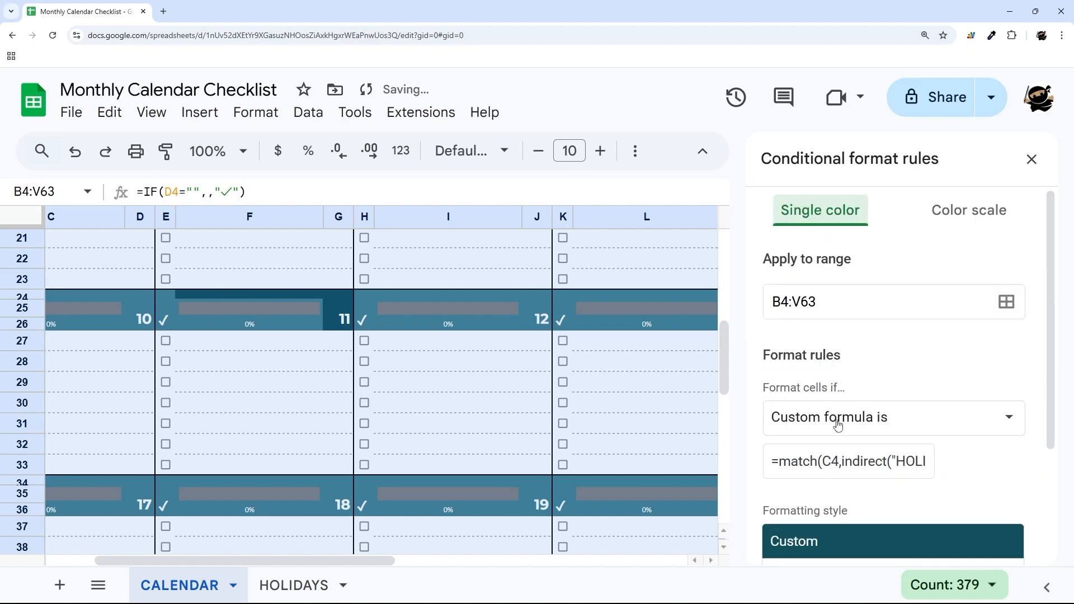
pyautogui.click(831, 457)
pyautogui.press('BackSpace')
pyautogui.write('D')
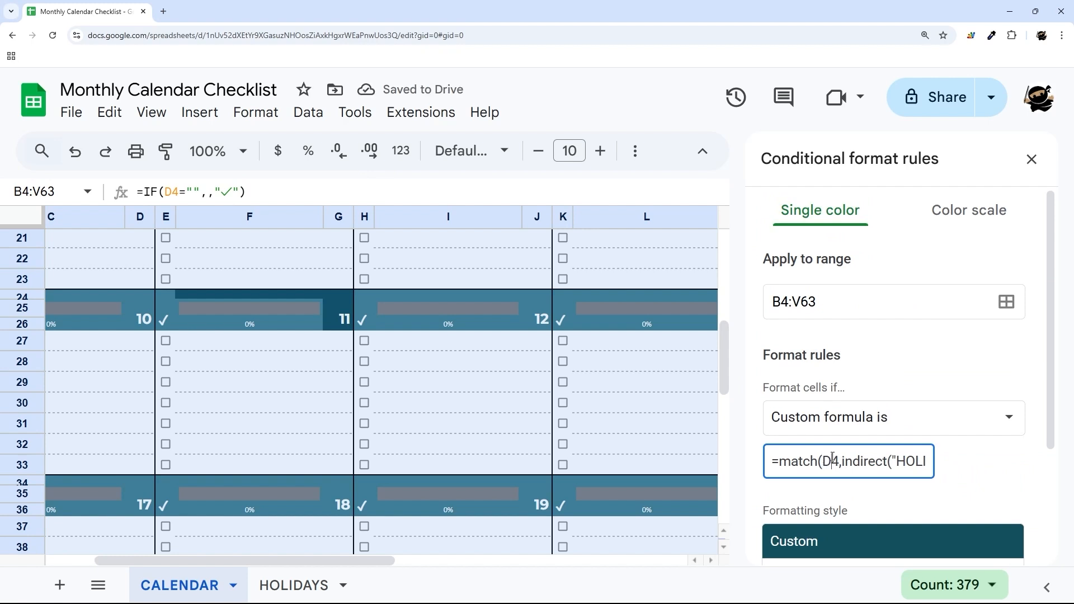
pyautogui.scroll(-3, 910, 475)
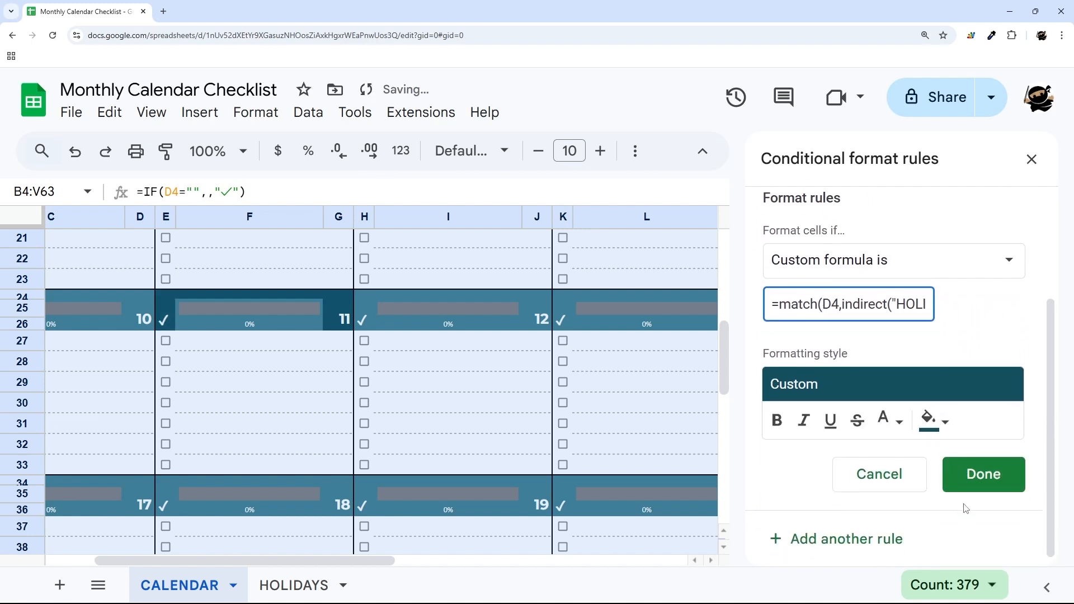
pyautogui.click(983, 473)
# Add a B4:V63 rule in the same style that matches C3, using =match(C3,indirect("HOLIDAYS!A:A"),0).
pyautogui.click(853, 467)
pyautogui.scroll(-3, 856, 516)
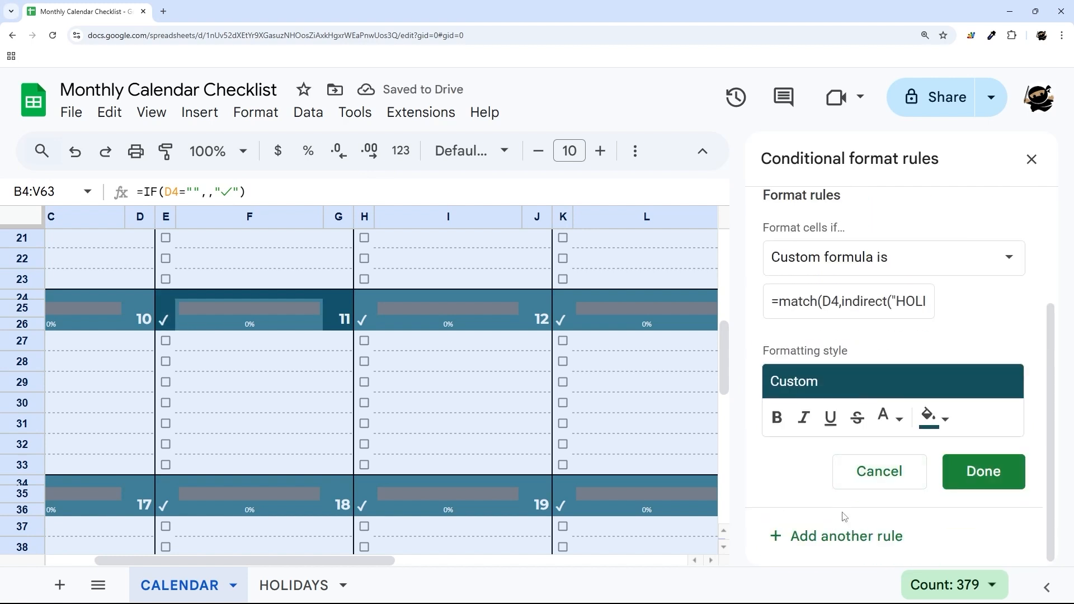
pyautogui.click(844, 531)
pyautogui.click(830, 462)
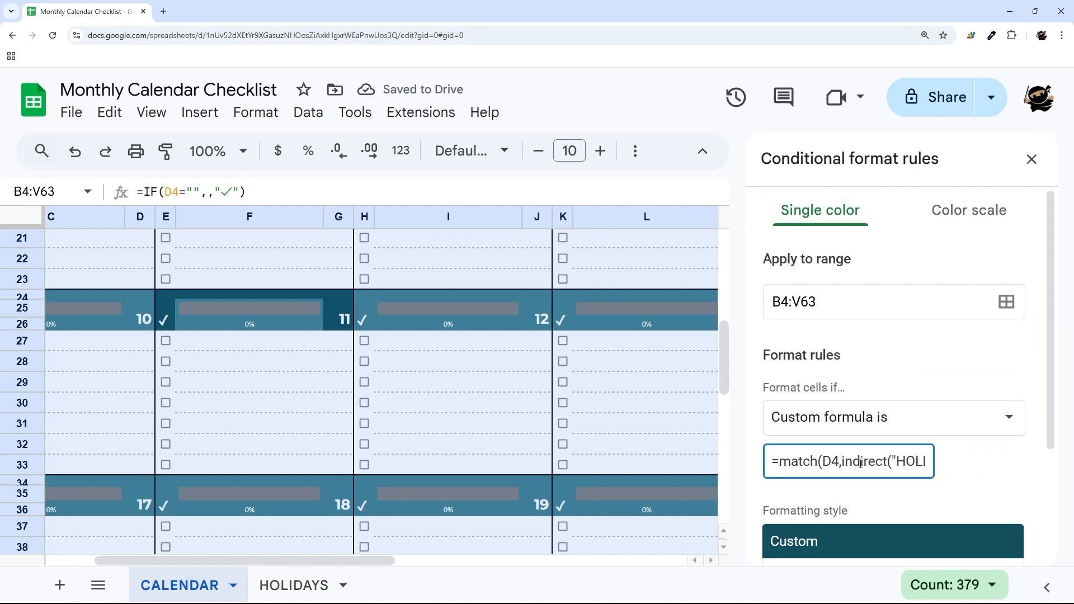
pyautogui.press('BackSpace')
pyautogui.write('C3')
pyautogui.press('End')
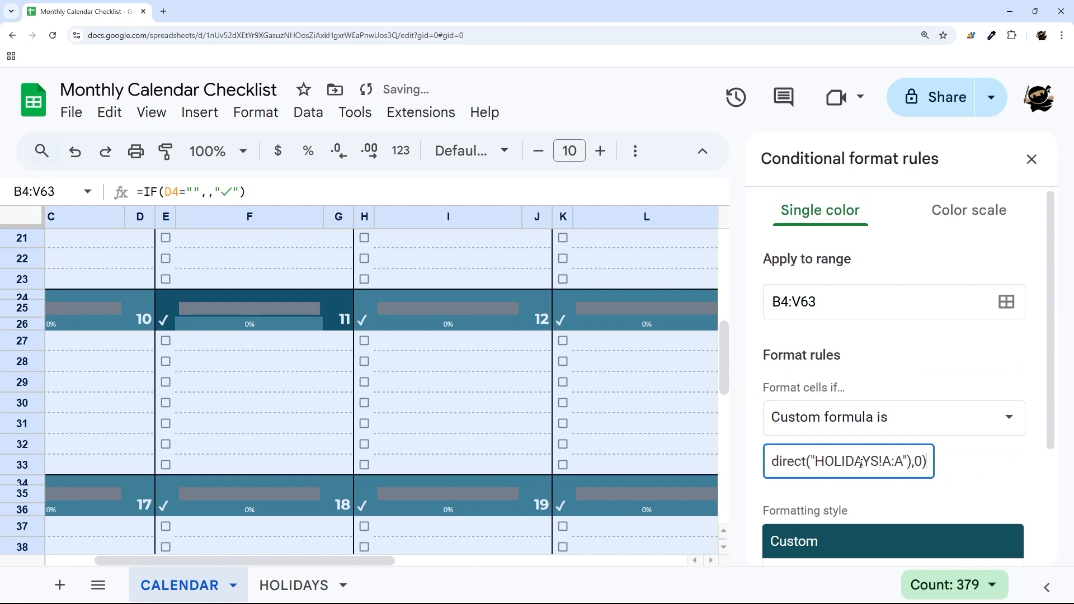
pyautogui.press('Home')
pyautogui.doubleClick(826, 461)
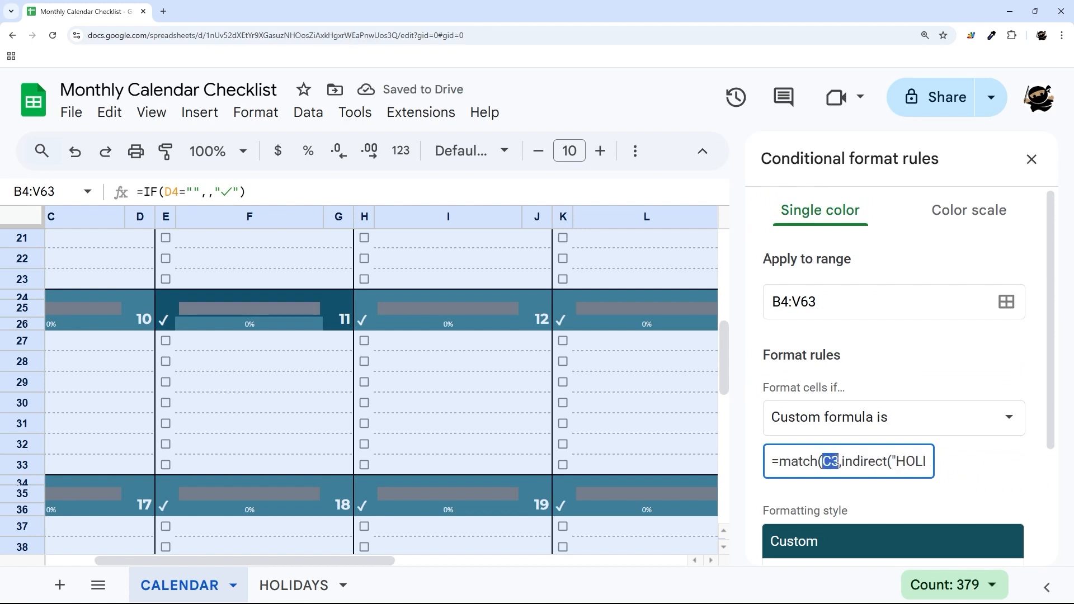
pyautogui.scroll(-3, 921, 463)
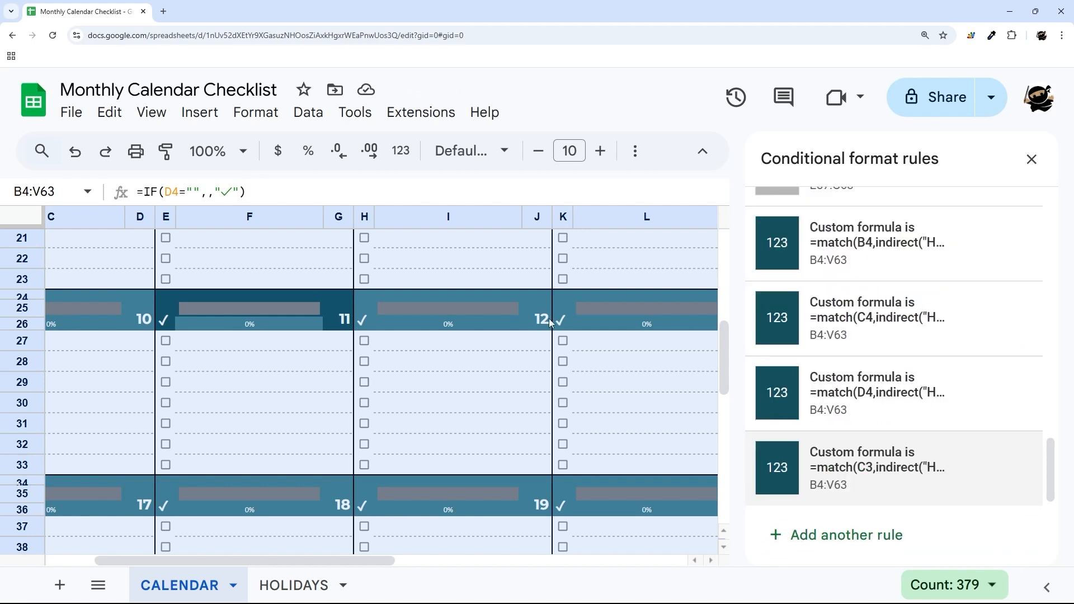
# Add a last B4:V63 holiday rule in the same style with the formula =match(C2,indirect("HOLIDAYS!A:A"),0).
pyautogui.click(880, 482)
pyautogui.scroll(-3, 870, 455)
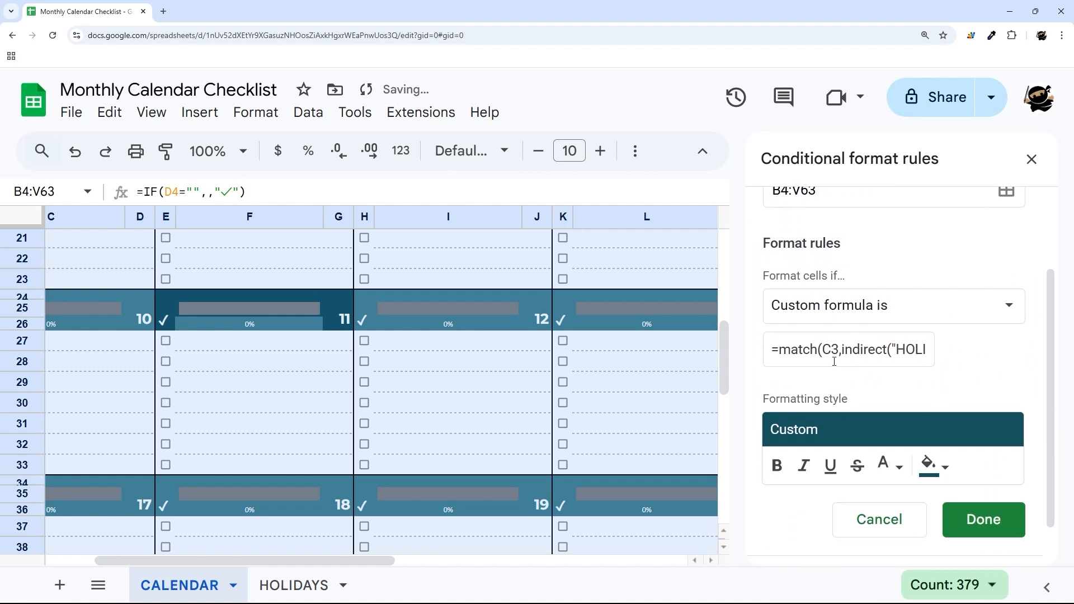
pyautogui.click(832, 350)
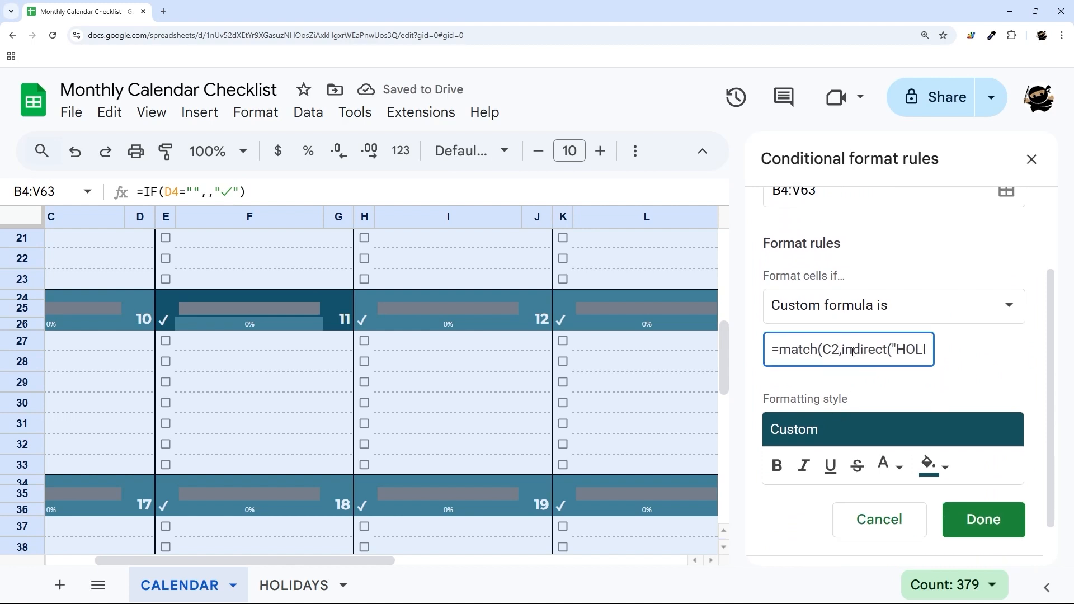
pyautogui.press('End')
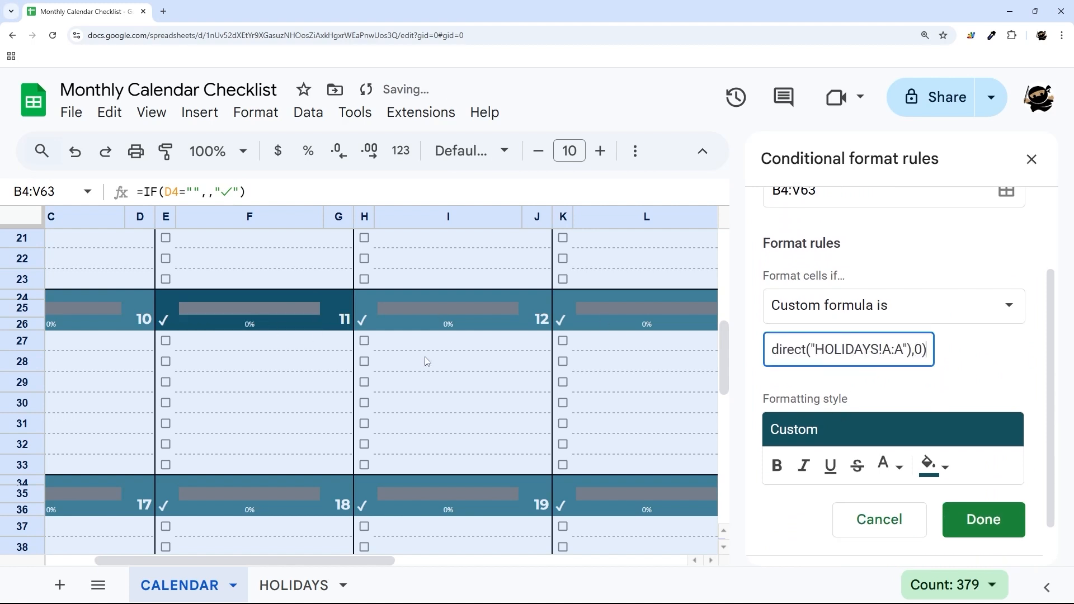
pyautogui.click(980, 517)
# Compare the highlighted day header on the CALENDAR sheet with the November dates on the HOLIDAYS sheet.
pyautogui.scroll(2, 271, 405)
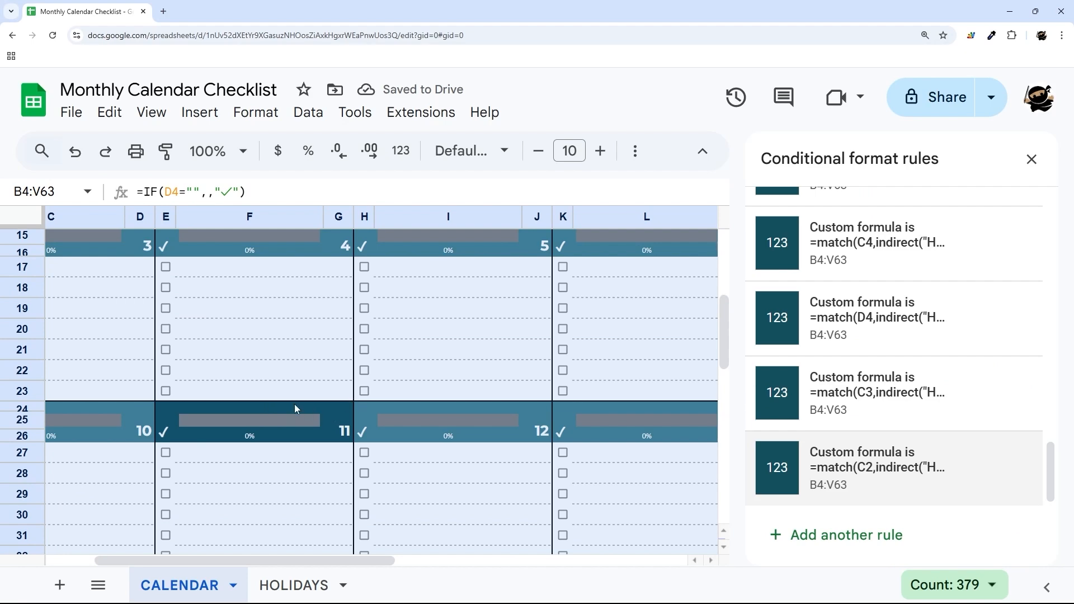
pyautogui.click(293, 585)
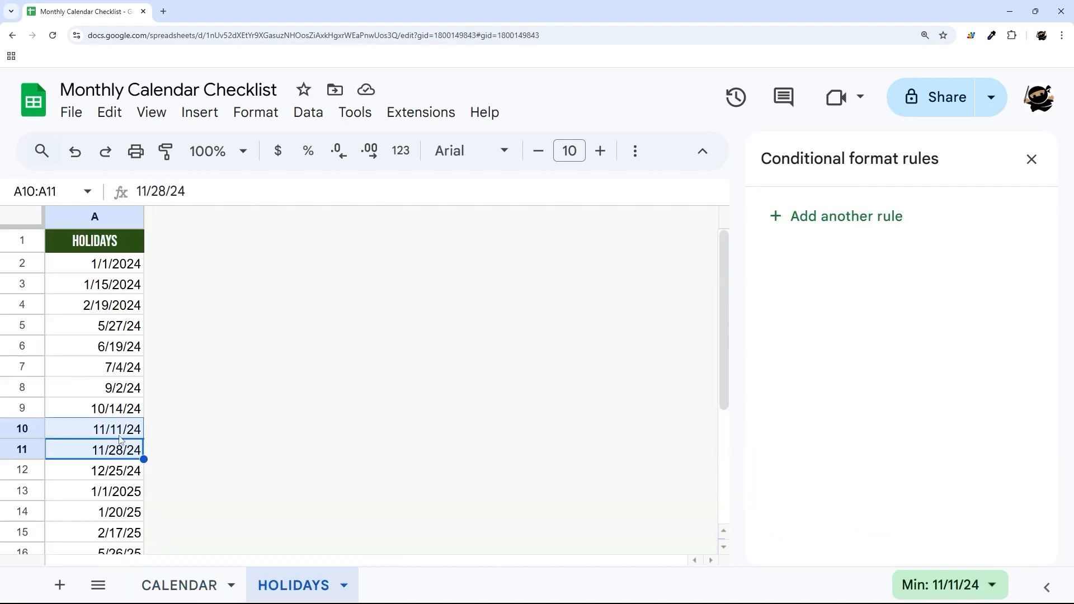
pyautogui.click(239, 578)
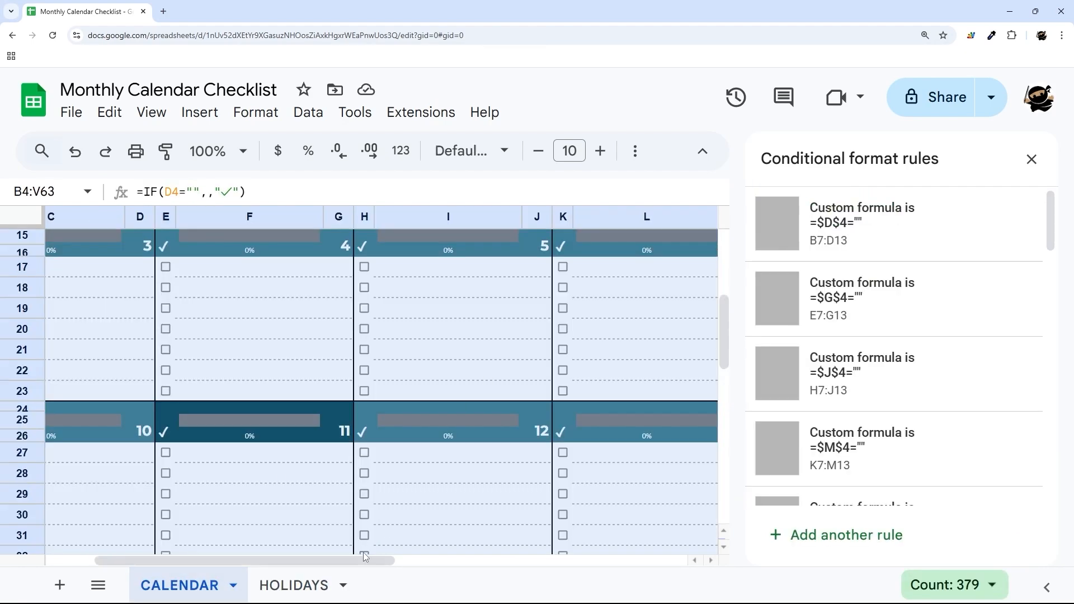
# Leave the conditional format rules and examine the highlighted holiday day headers across the November calendar.
pyautogui.click(1031, 159)
pyautogui.scroll(-4, 822, 290)
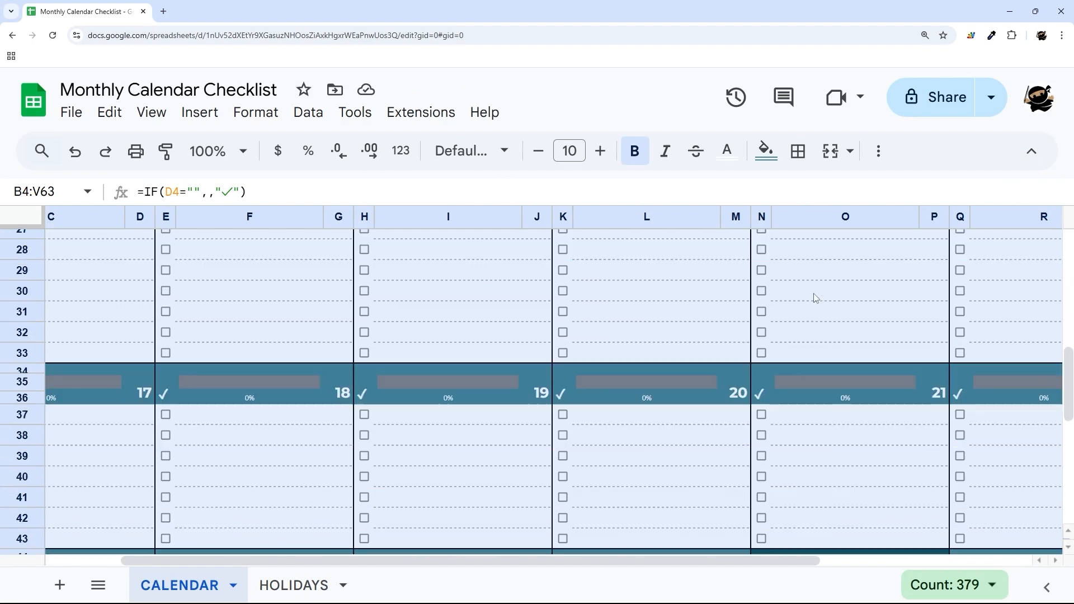
pyautogui.scroll(-2, 749, 330)
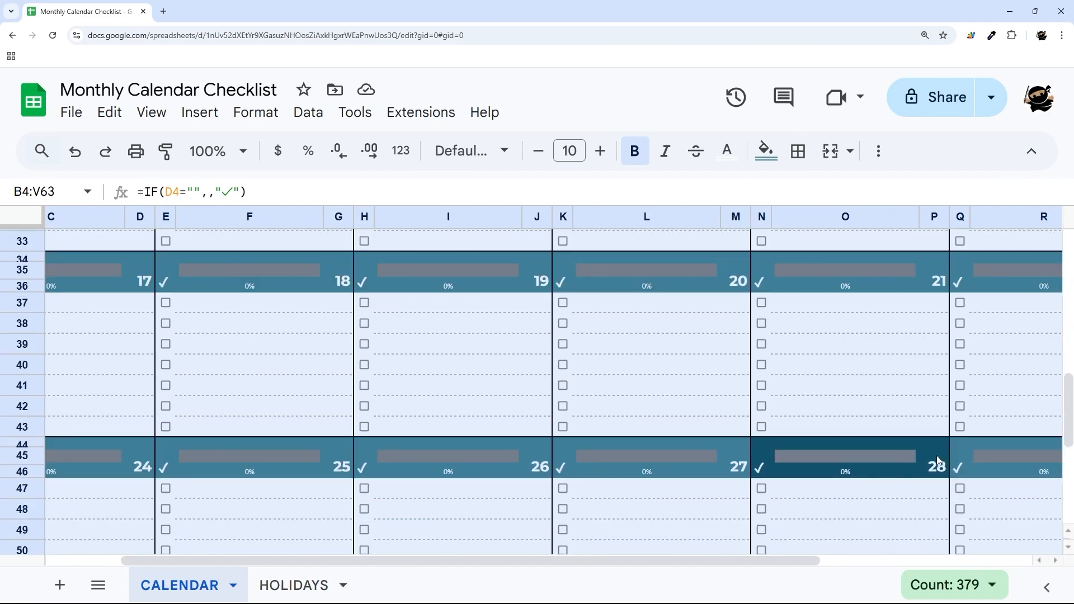
pyautogui.moveTo(939, 462); pyautogui.dragTo(761, 461)
pyautogui.scroll(7, 513, 422)
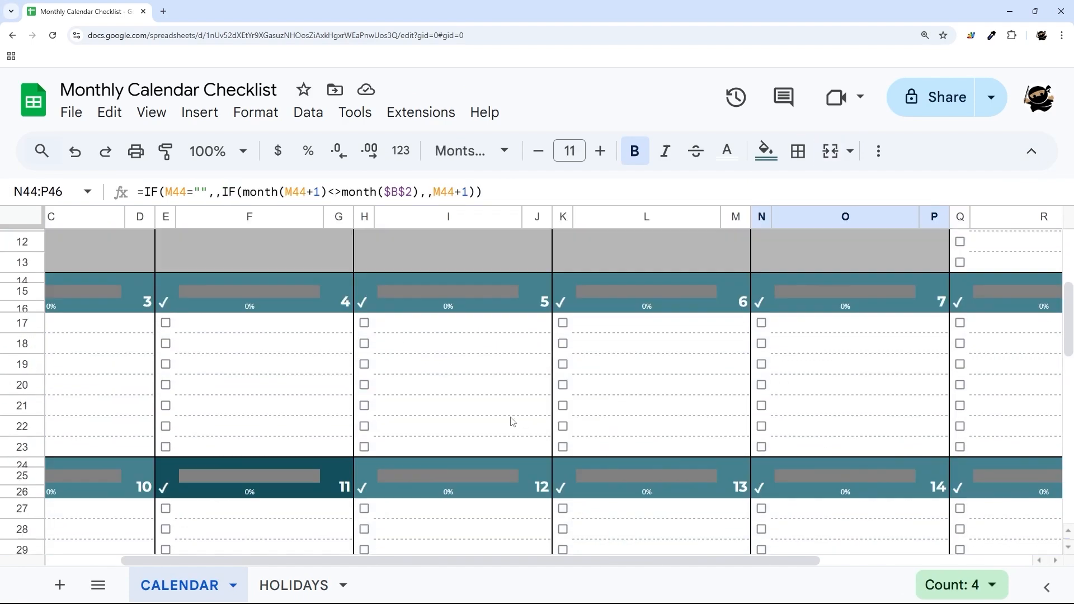
pyautogui.scroll(3, 512, 422)
pyautogui.hscroll(-2, 105, 336)
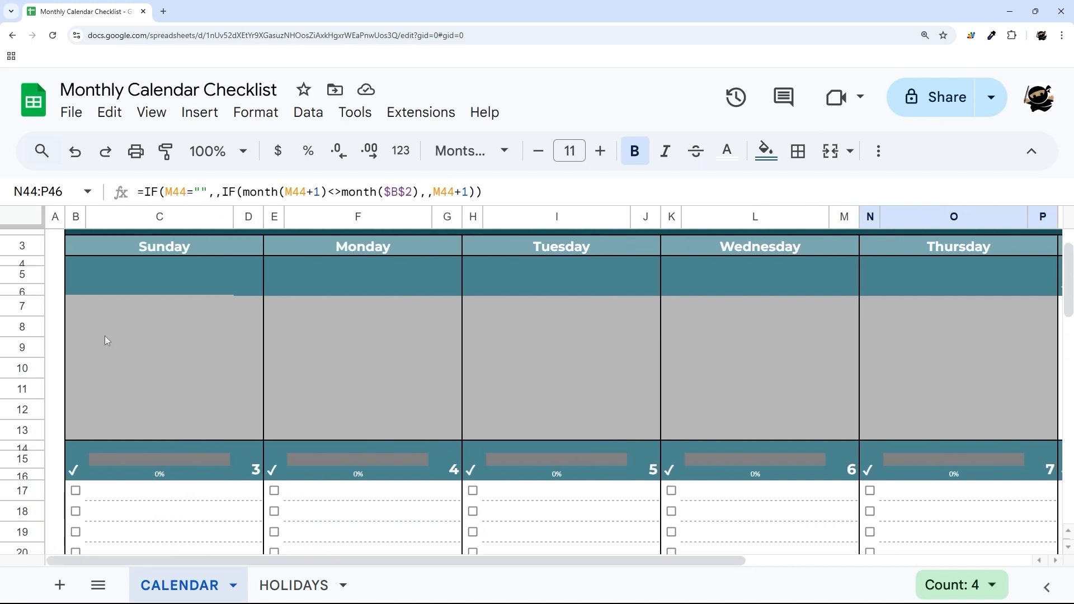
pyautogui.scroll(1, 105, 335)
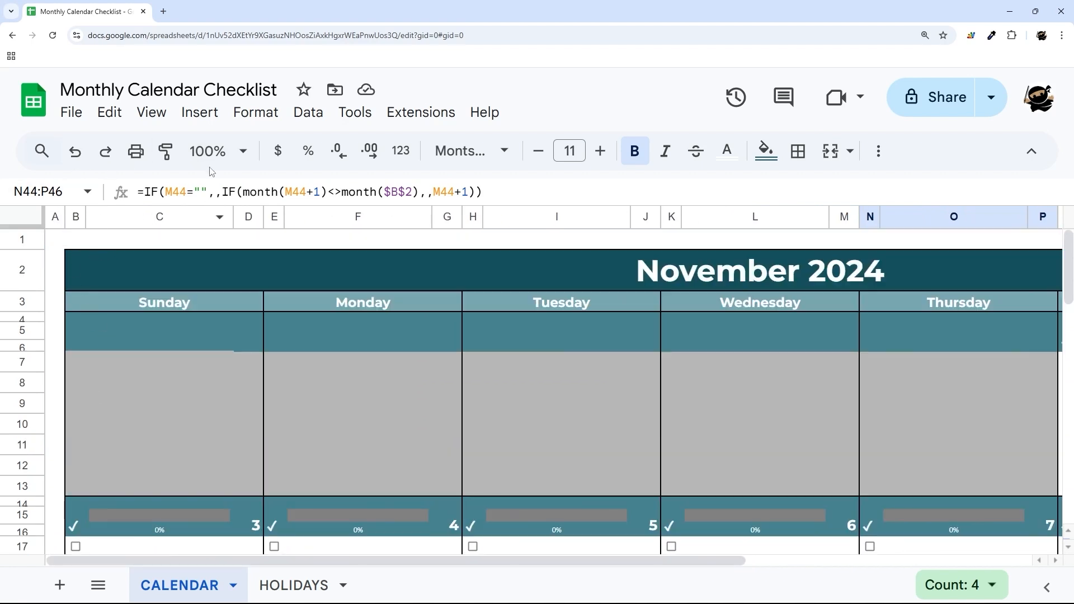
# Add another conditional format rule for B4:V63 with the custom formula =B4=today().
pyautogui.click(251, 115)
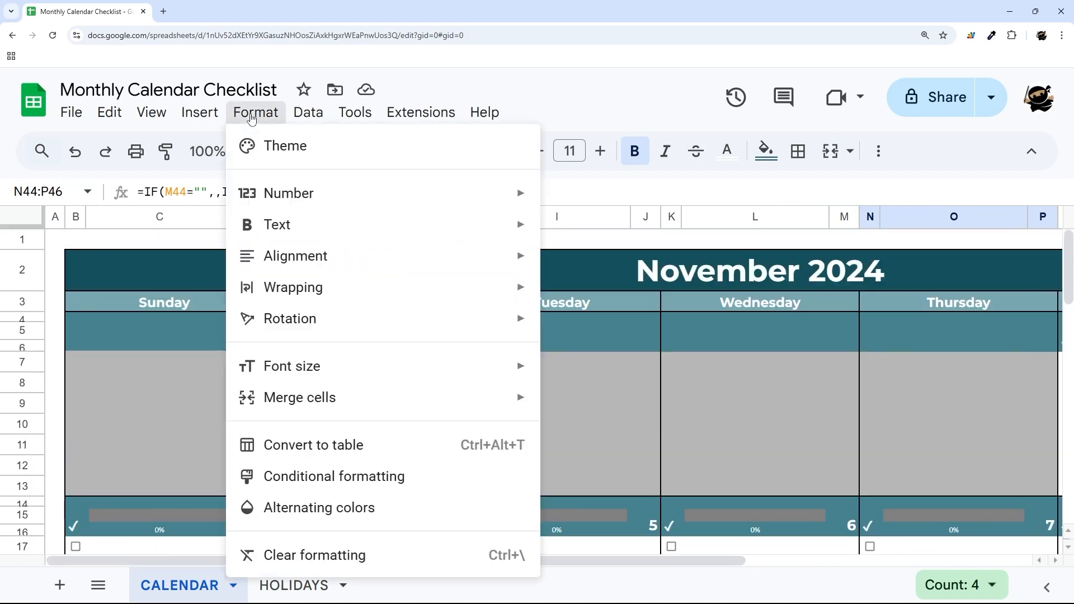
pyautogui.click(316, 477)
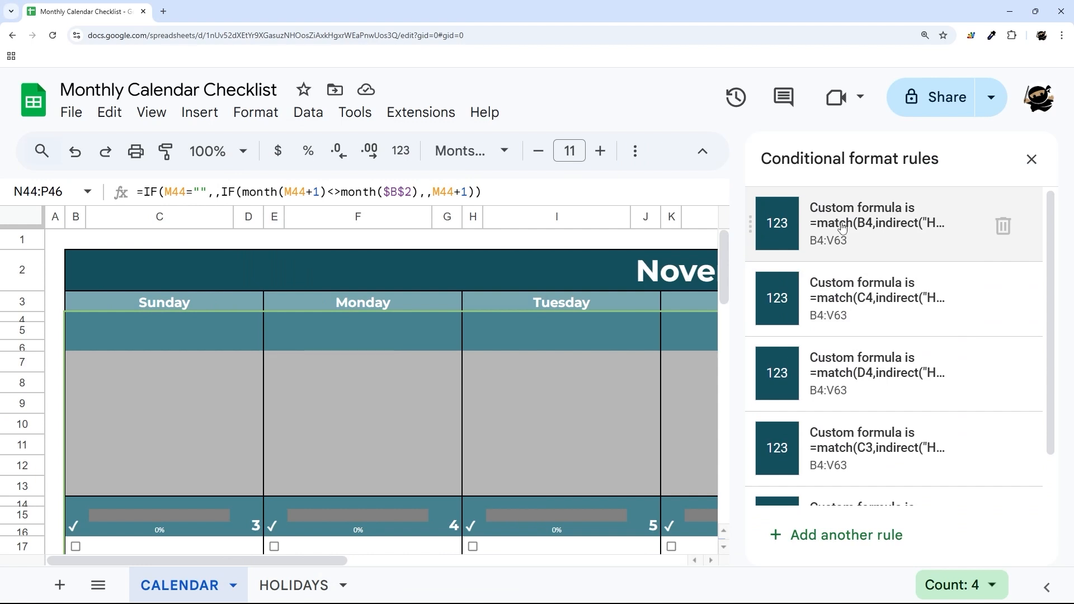
pyautogui.scroll(-2, 843, 235)
pyautogui.scroll(2, 843, 235)
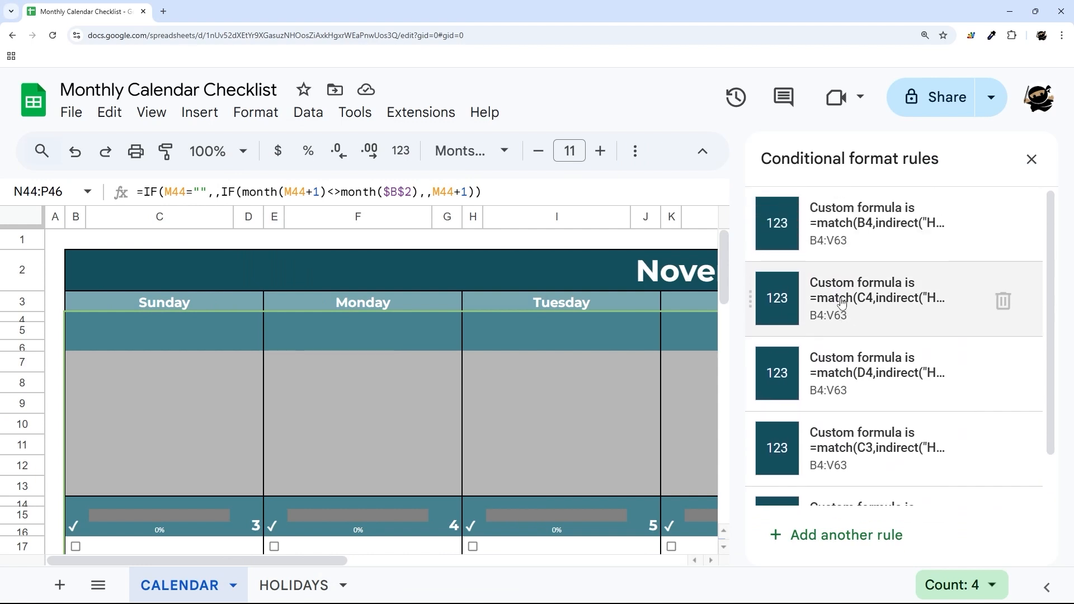
pyautogui.click(846, 217)
pyautogui.scroll(-3, 831, 554)
pyautogui.click(825, 534)
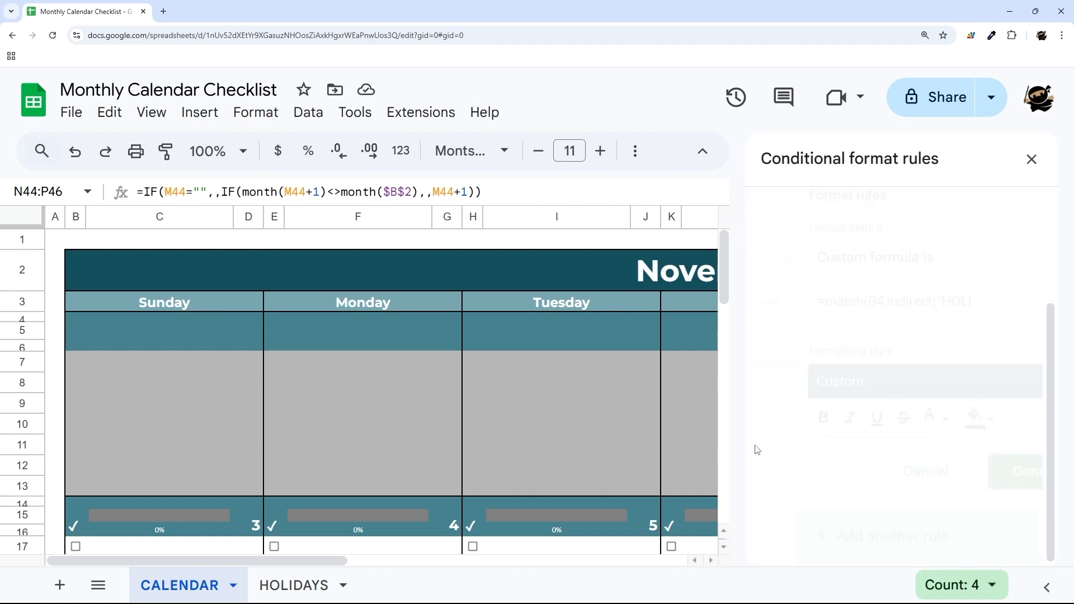
pyautogui.click(850, 456)
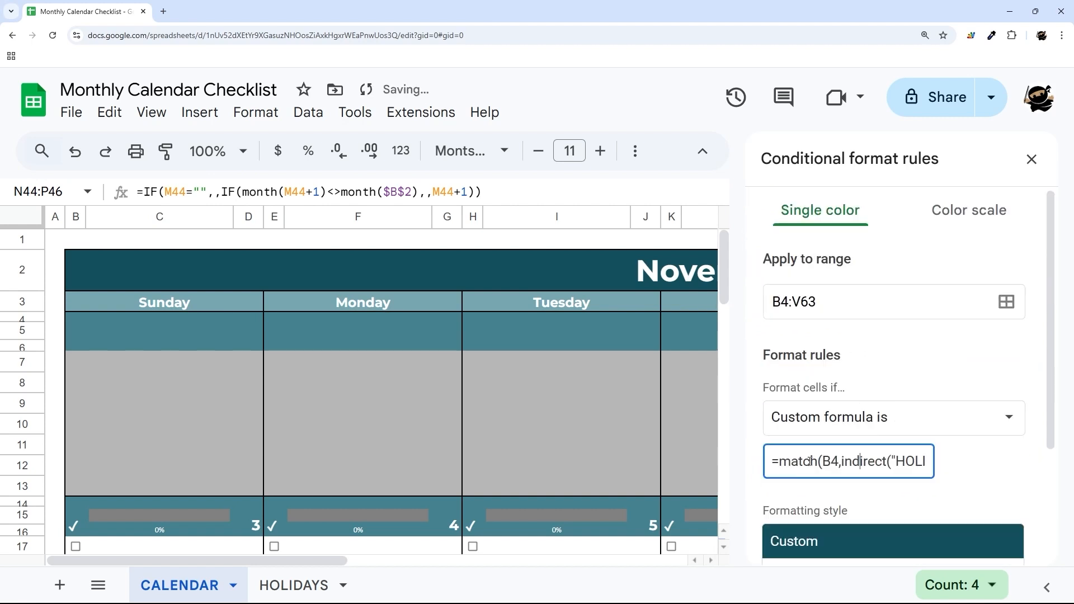
pyautogui.moveTo(783, 462); pyautogui.dragTo(1027, 459)
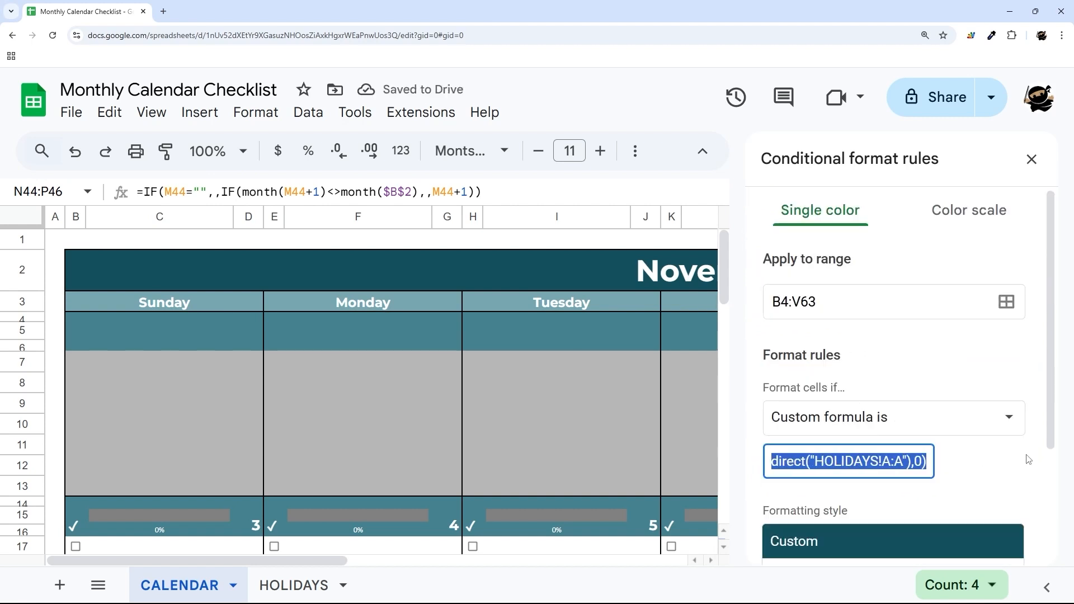
pyautogui.write('=B')
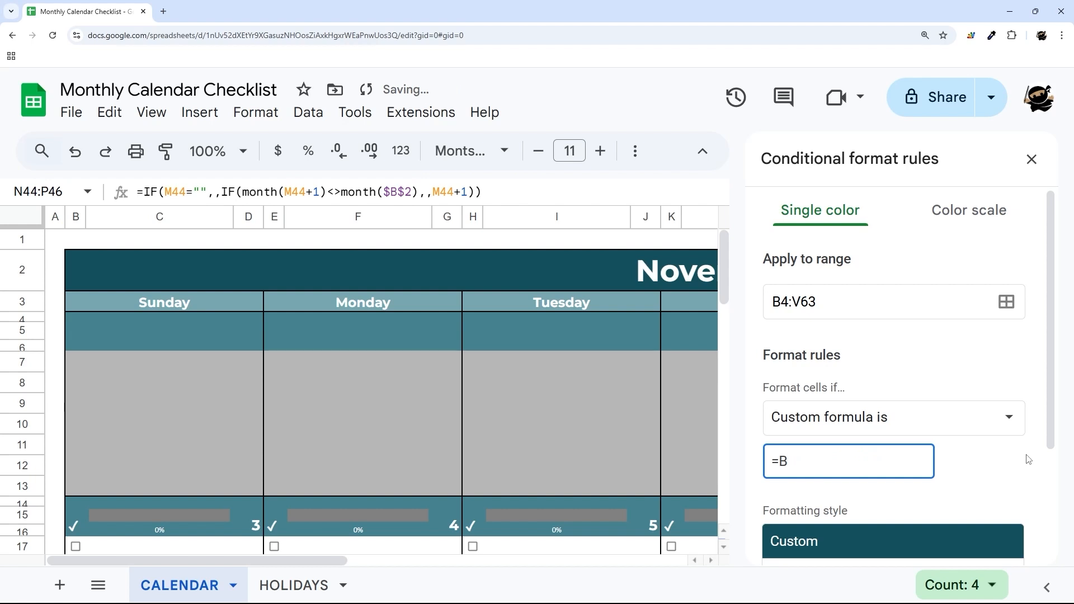
pyautogui.write('4=today(')
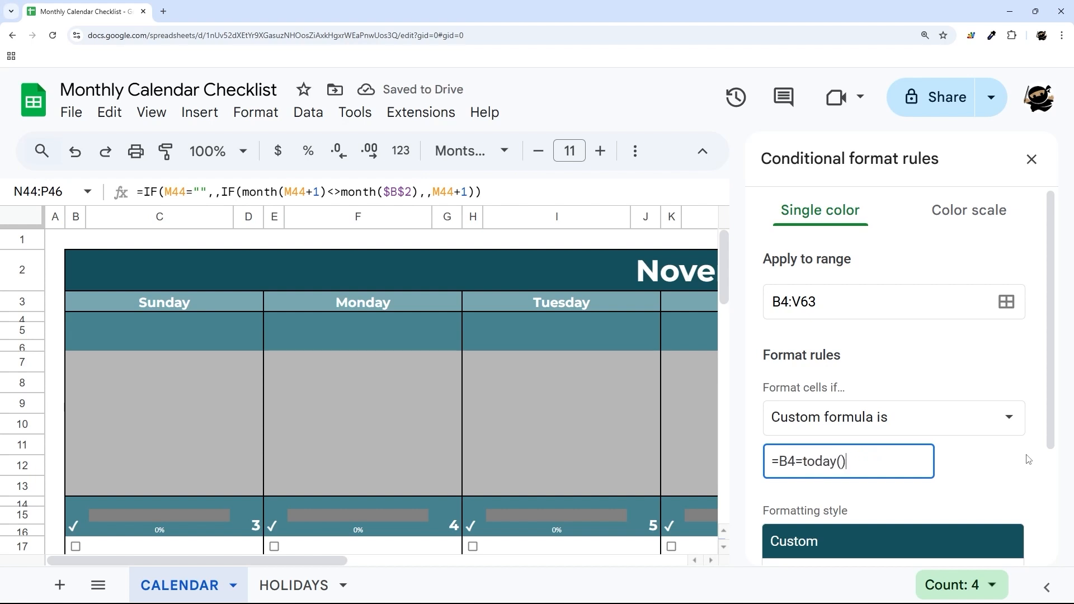
# Give the =B4=today() rule a dark green fill and save it.
pyautogui.scroll(-2, 582, 430)
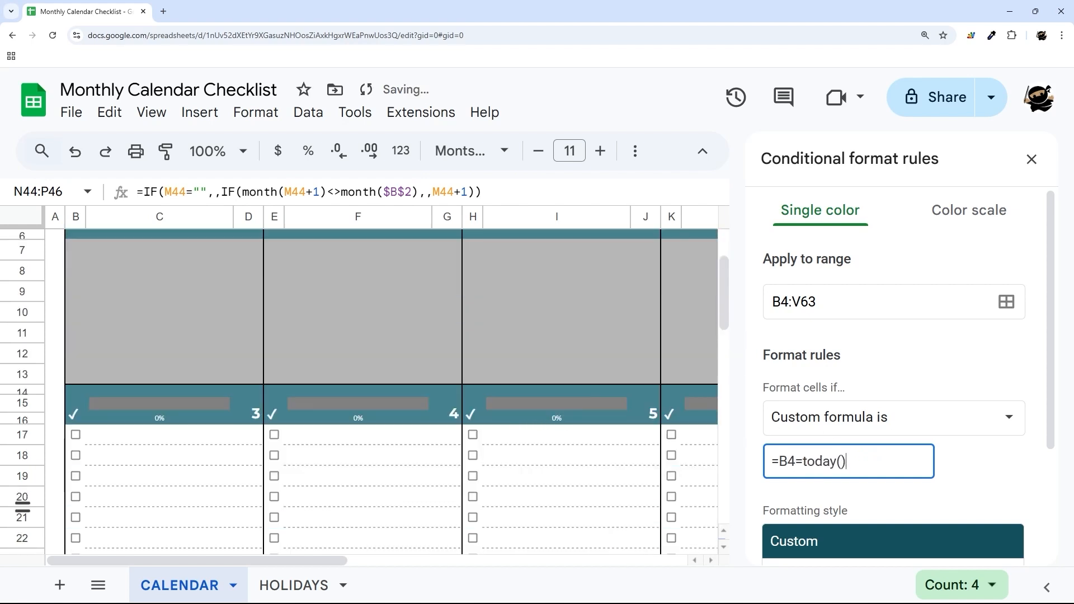
pyautogui.scroll(-2, 405, 410)
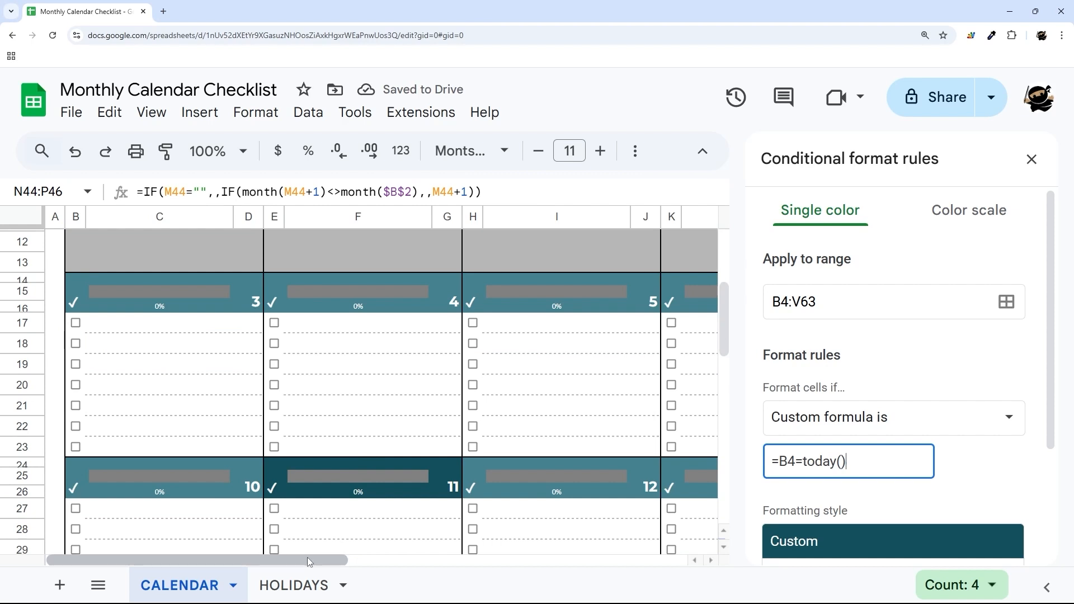
pyautogui.moveTo(307, 557); pyautogui.dragTo(579, 557)
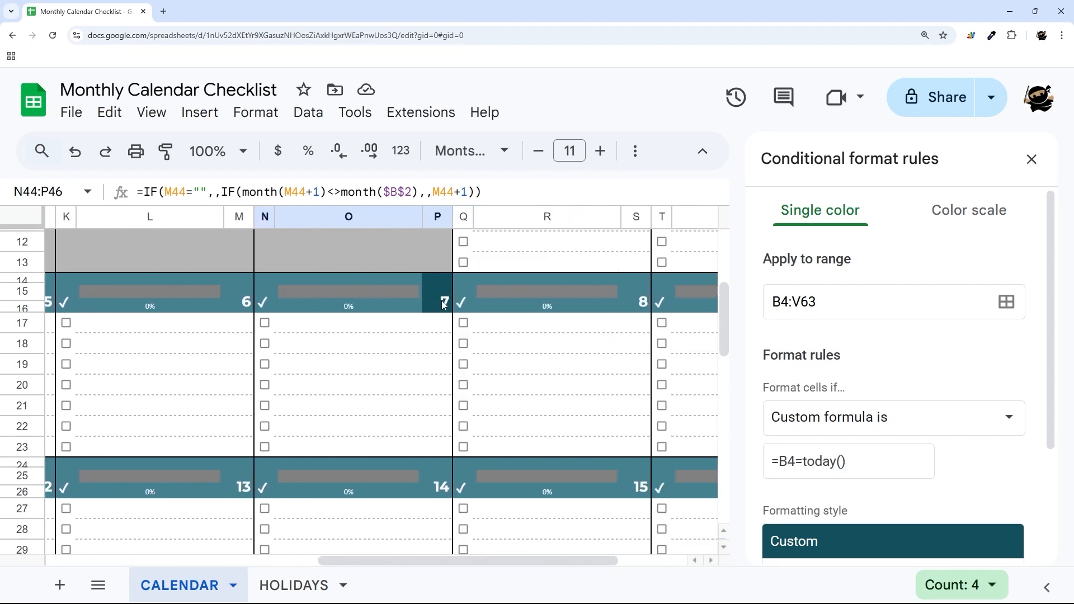
pyautogui.scroll(-1, 441, 331)
pyautogui.scroll(3, 455, 317)
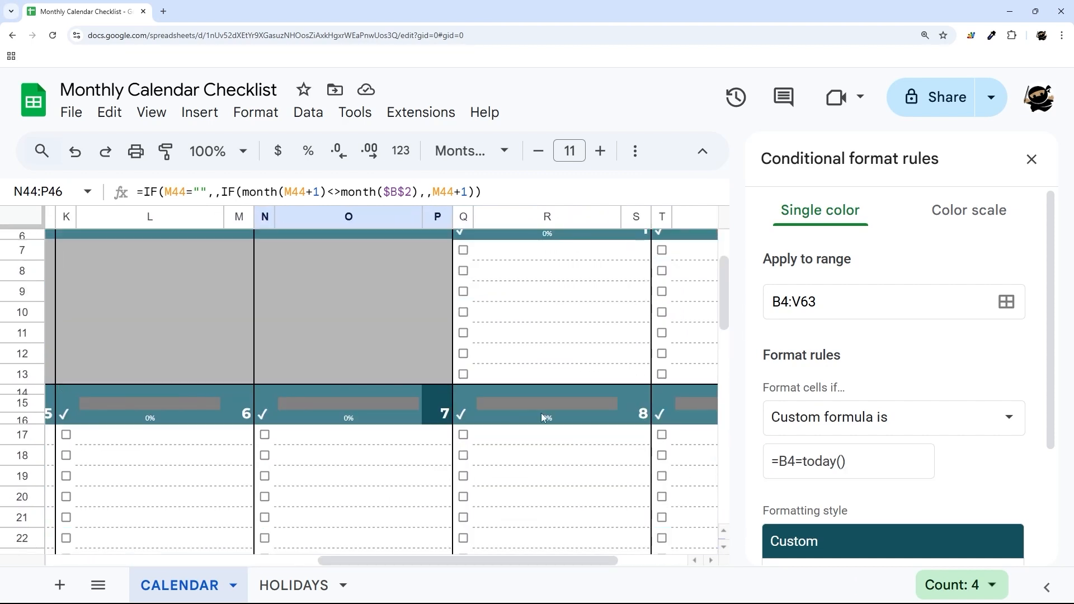
pyautogui.scroll(-3, 965, 443)
pyautogui.click(941, 424)
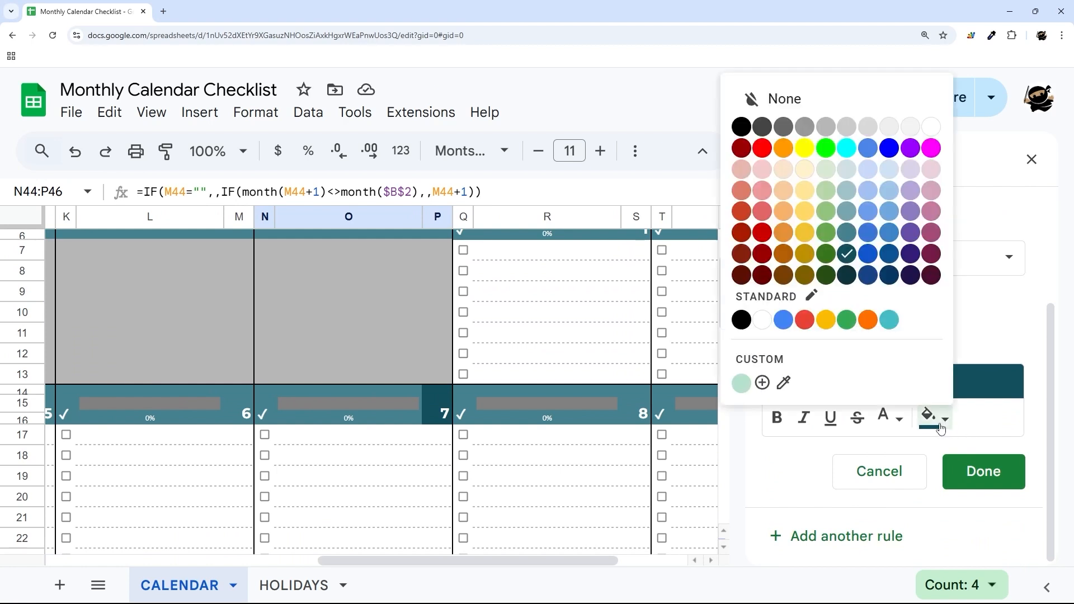
pyautogui.click(825, 255)
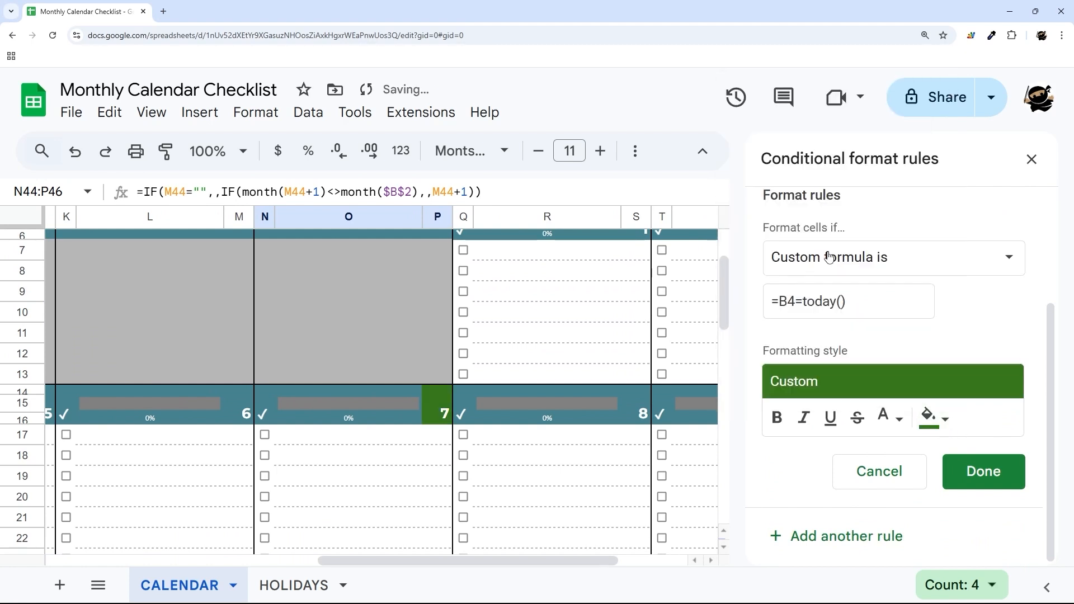
pyautogui.click(979, 474)
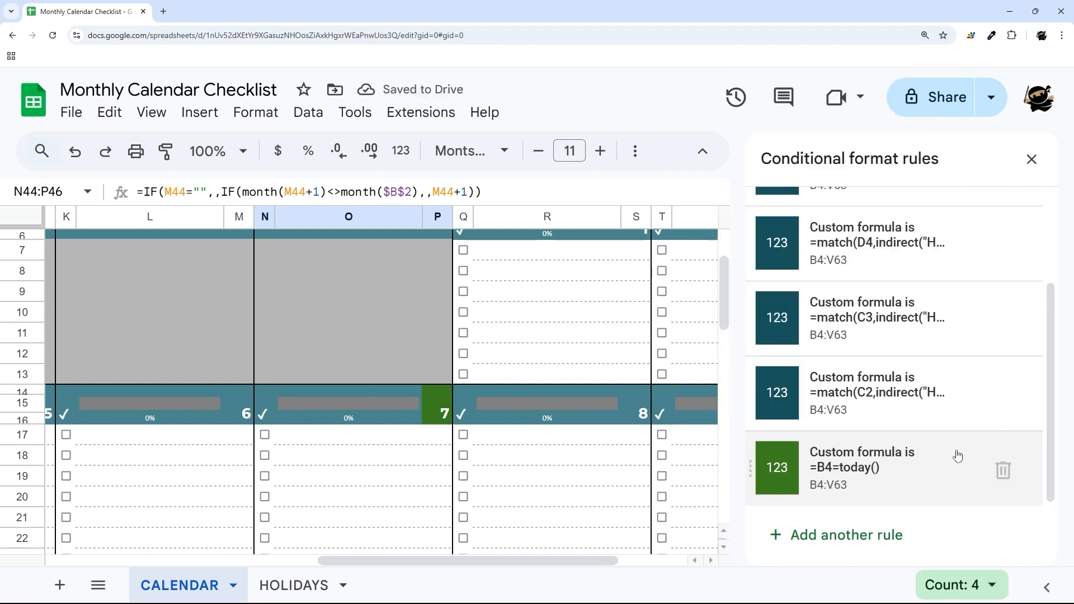
# Add a second green B4:V63 rule for the current day with the custom formula =C4=today().
pyautogui.click(850, 483)
pyautogui.scroll(-3, 877, 489)
pyautogui.click(858, 538)
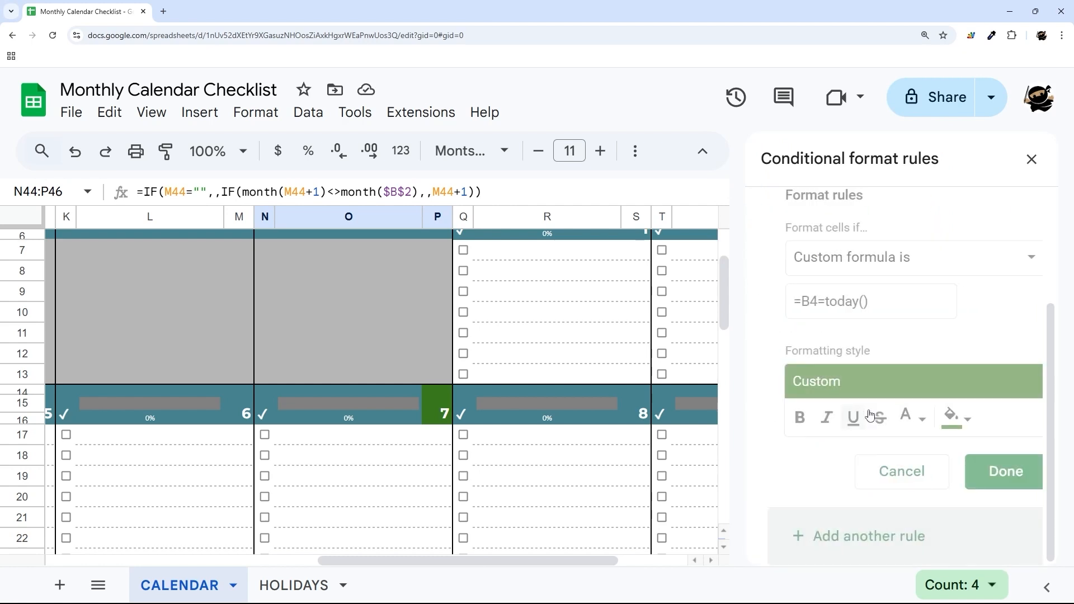
pyautogui.scroll(-2, 812, 385)
pyautogui.click(789, 352)
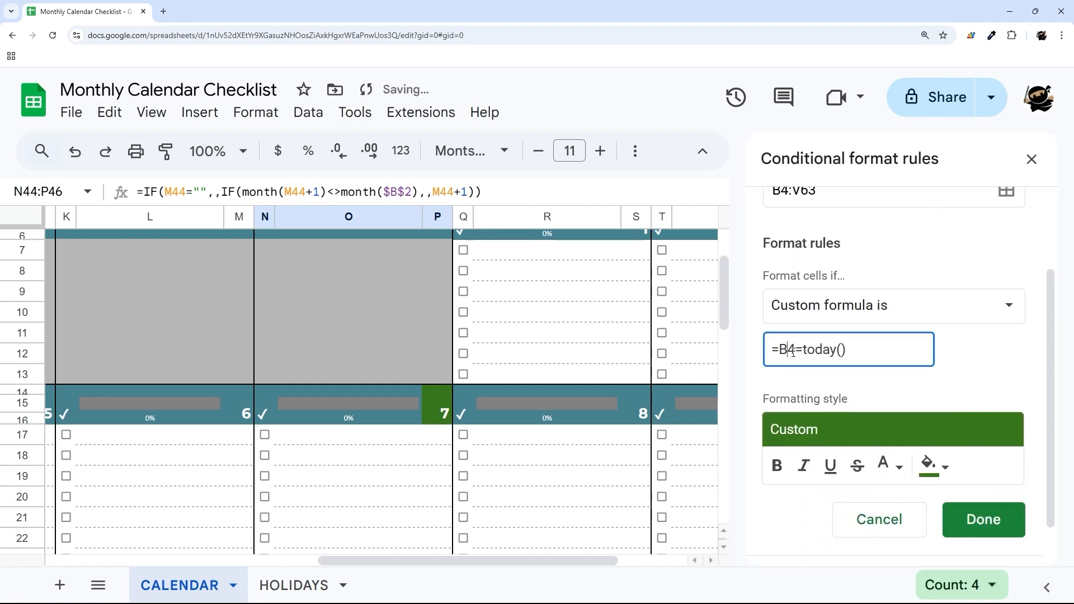
pyautogui.press('BackSpace')
pyautogui.write('C')
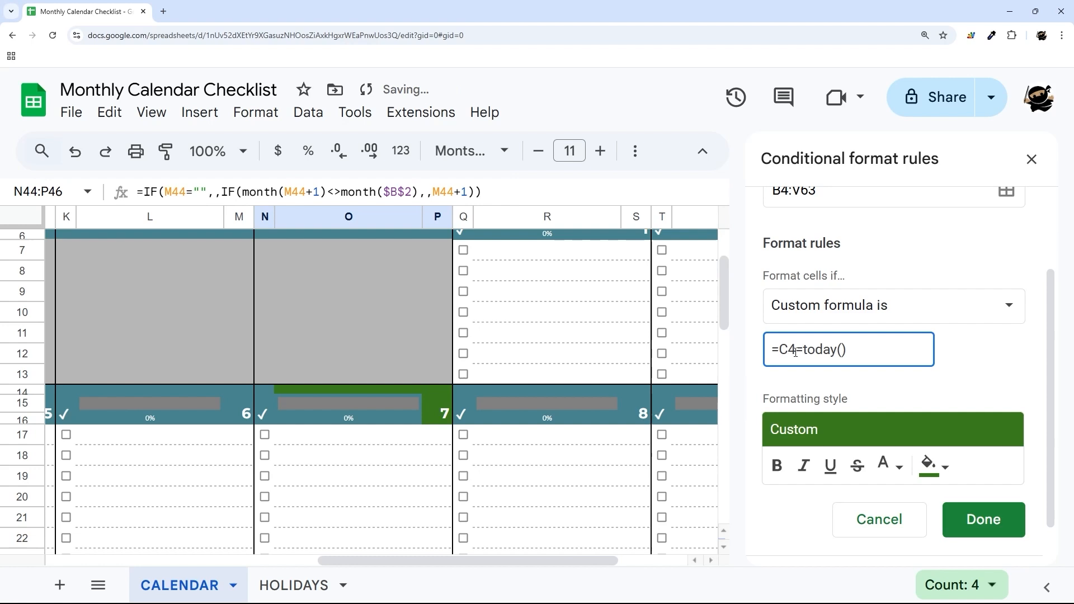
pyautogui.click(973, 519)
# Add a green B4:V63 rule with the custom formula =D4=today().
pyautogui.click(857, 472)
pyautogui.scroll(-3, 868, 520)
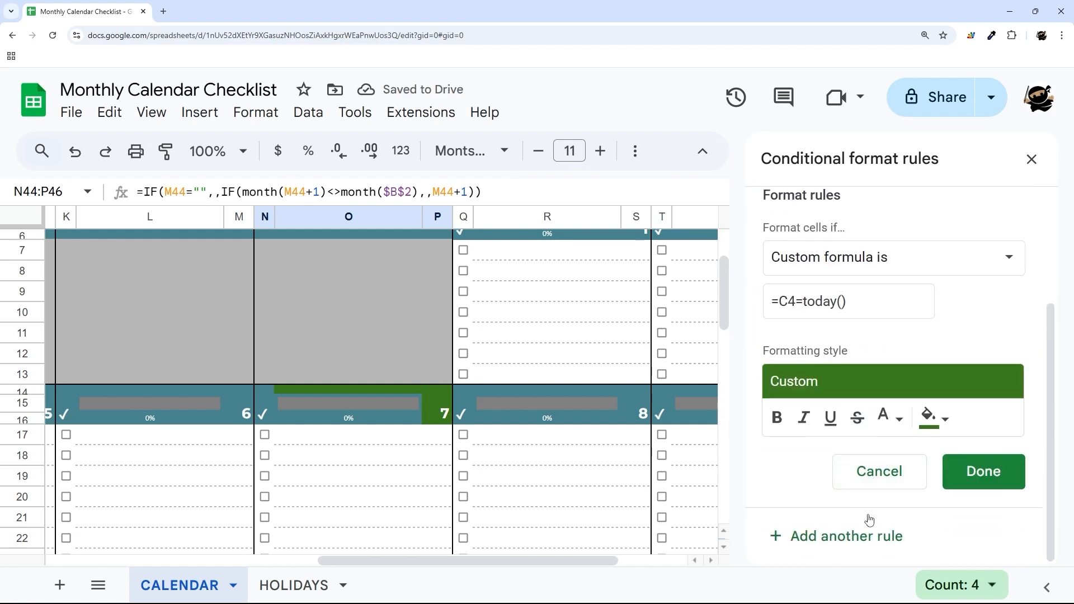
pyautogui.scroll(3, 866, 539)
pyautogui.click(786, 455)
pyautogui.press('BackSpace')
pyautogui.write('D')
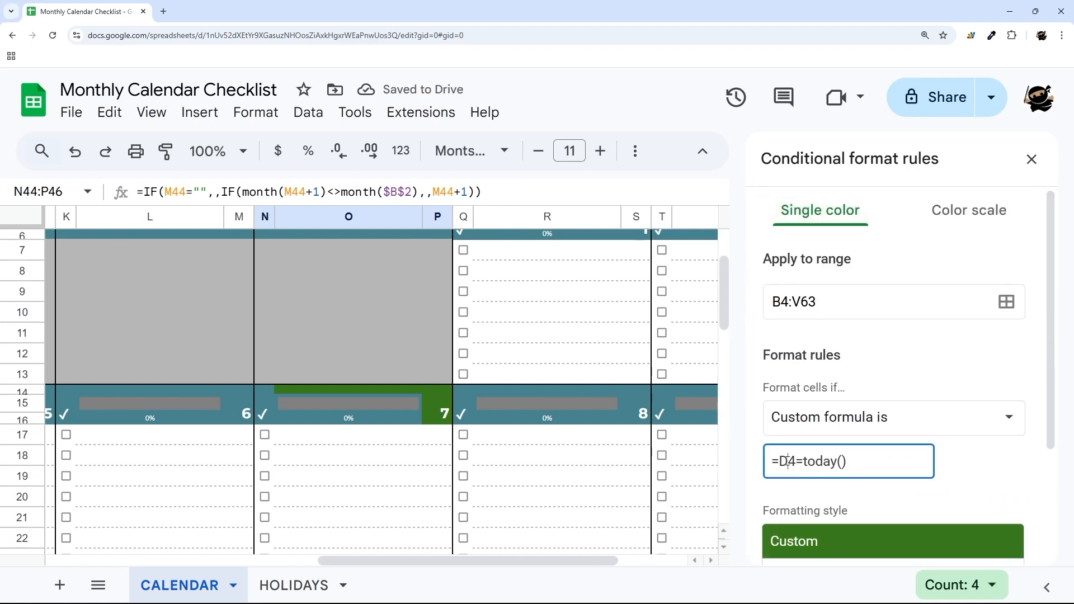
pyautogui.scroll(-3, 922, 475)
pyautogui.click(957, 472)
# Add another B4:V63 rule with the same green fill and the custom formula =C3=today().
pyautogui.click(872, 469)
pyautogui.scroll(3, 810, 346)
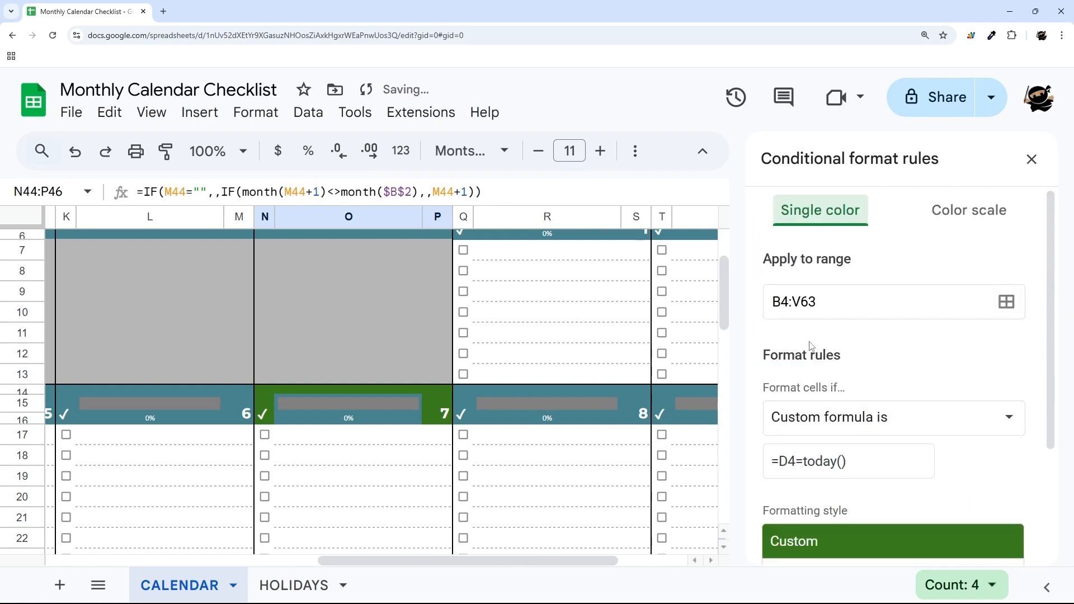
pyautogui.click(798, 462)
pyautogui.press('BackSpace')
pyautogui.press('BackSpace')
pyautogui.write('C3')
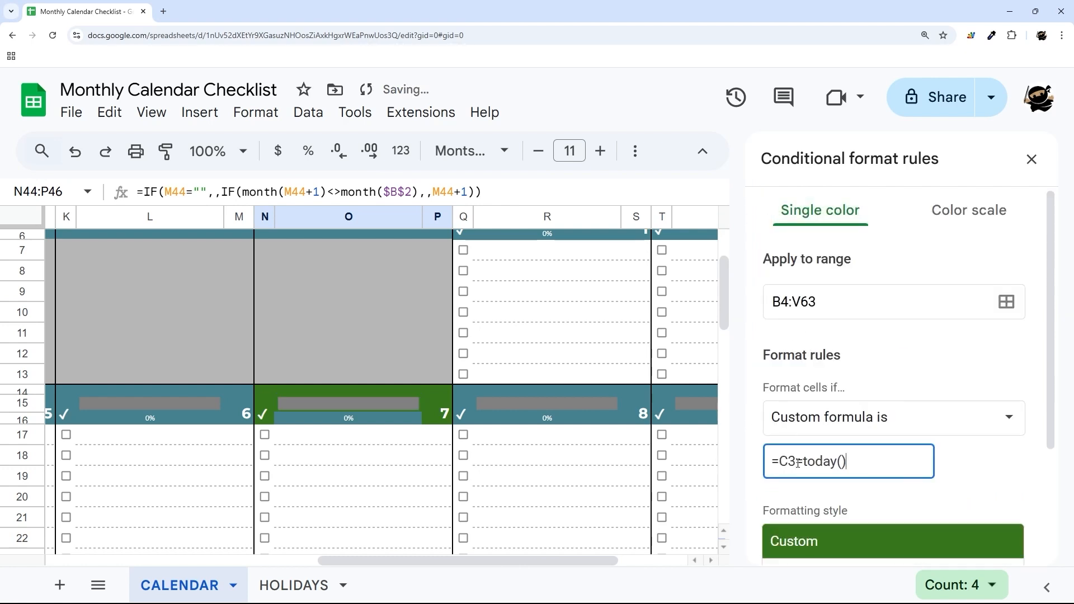
pyautogui.scroll(-3, 951, 481)
pyautogui.scroll(3, 867, 467)
# Add a last green B4:V63 rule with the custom formula =C2=today() and leave the conditional format rules.
pyautogui.scroll(-3, 872, 448)
pyautogui.scroll(3, 856, 415)
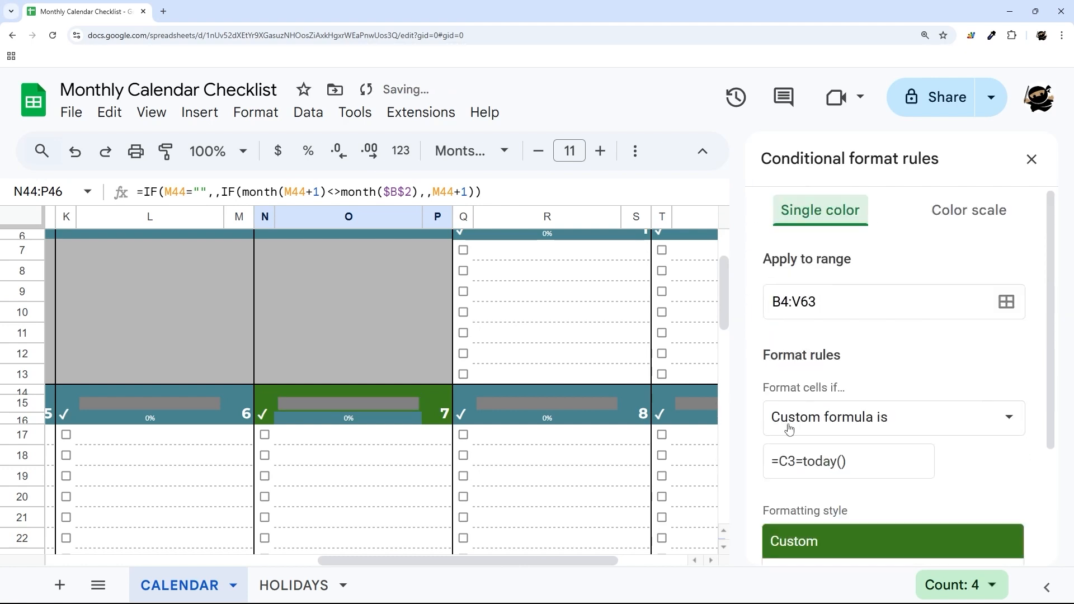
pyautogui.click(793, 464)
pyautogui.write('2')
pyautogui.scroll(-3, 839, 447)
pyautogui.click(983, 547)
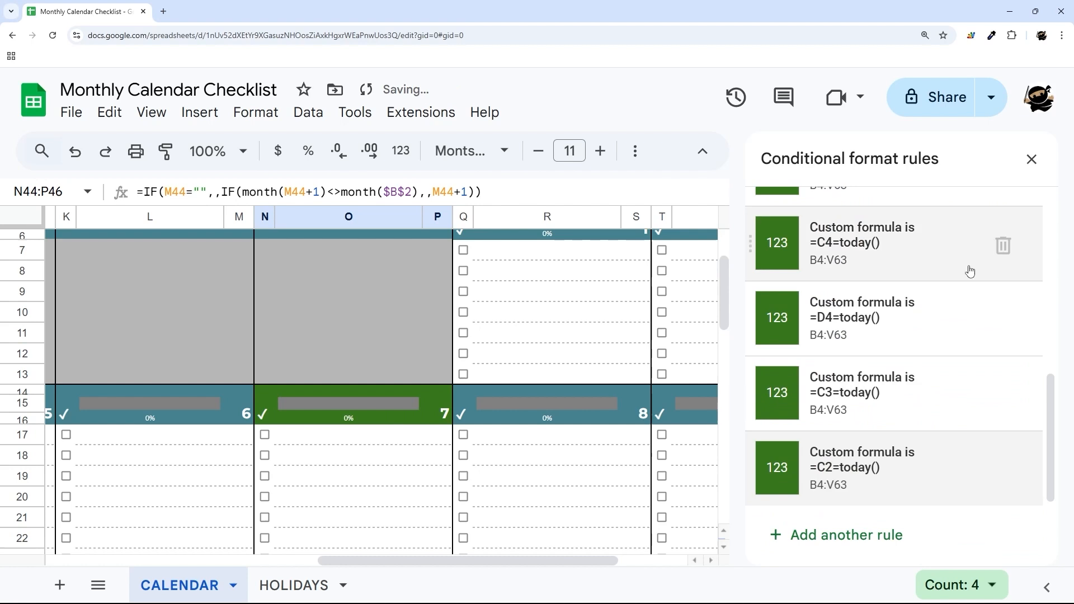
pyautogui.click(1031, 158)
# Add a new sheet after CALENDAR, rename it ALL EVENTS and select its cell A1.
pyautogui.scroll(2, 512, 447)
pyautogui.scroll(-1, 514, 450)
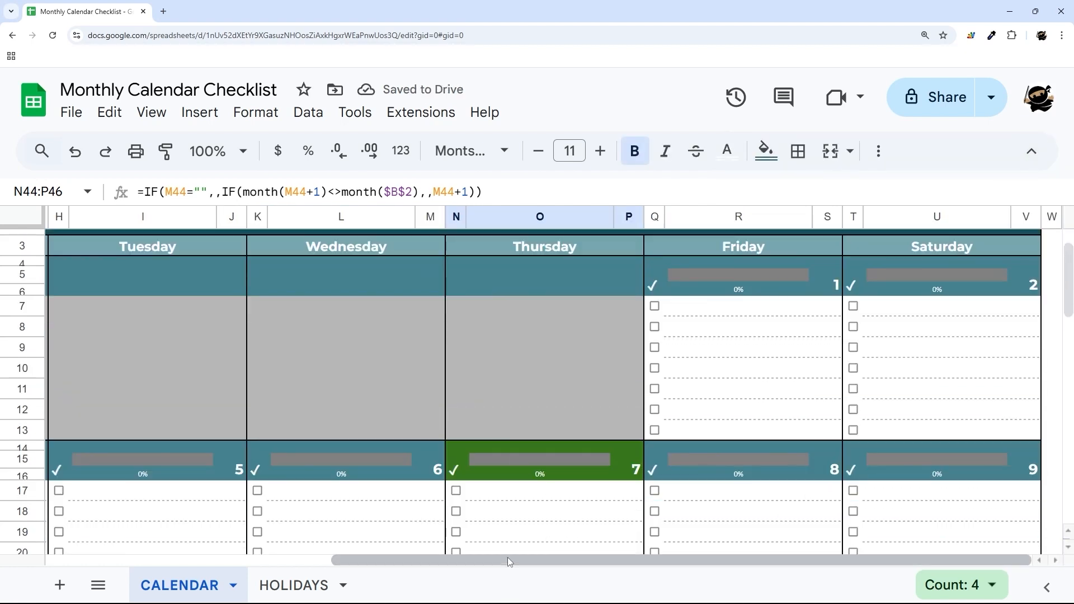
pyautogui.moveTo(478, 561); pyautogui.dragTo(125, 574)
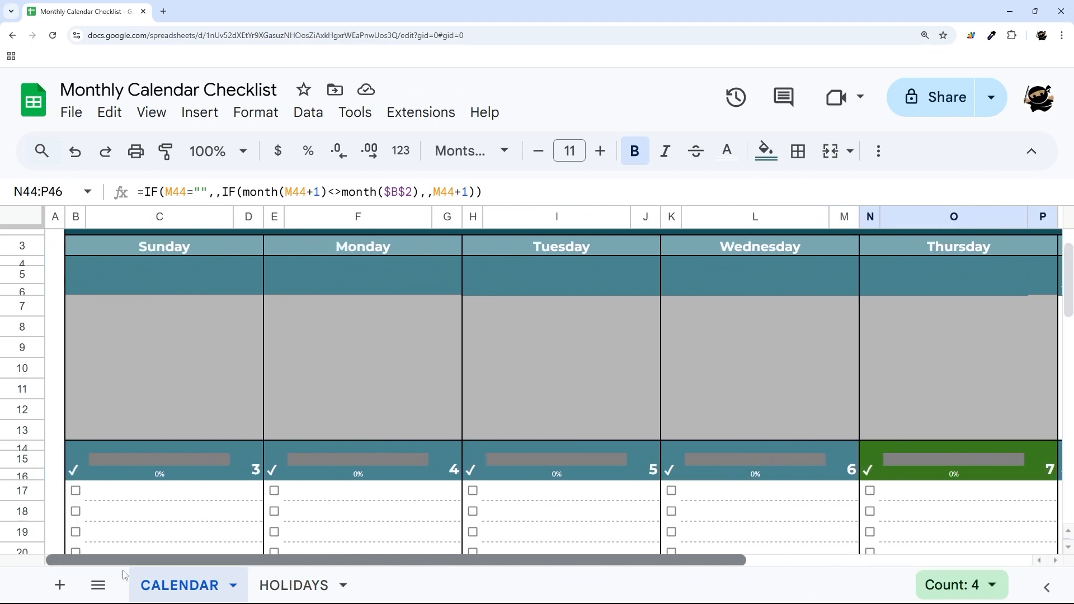
pyautogui.click(59, 585)
pyautogui.click(321, 585)
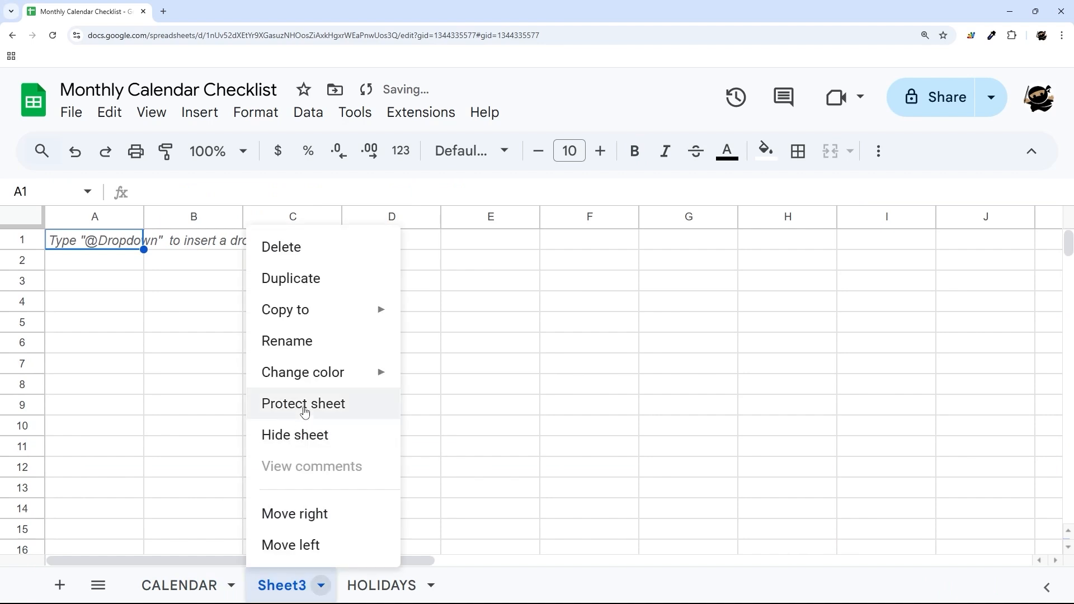
pyautogui.click(296, 354)
pyautogui.write('A')
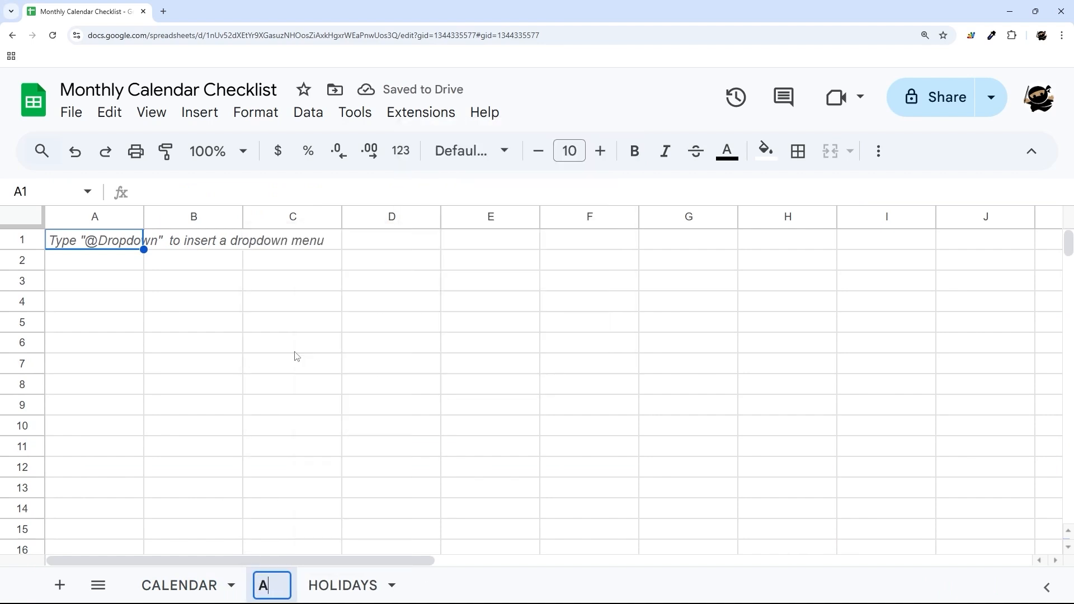
pyautogui.write('LL EVENTS')
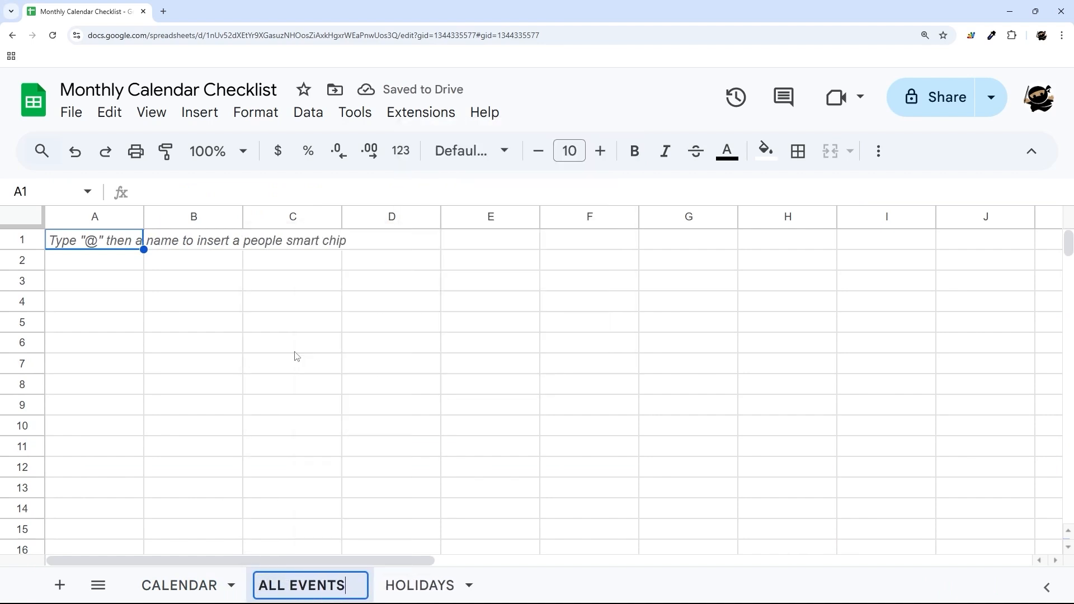
pyautogui.press('Return')
pyautogui.click(98, 248)
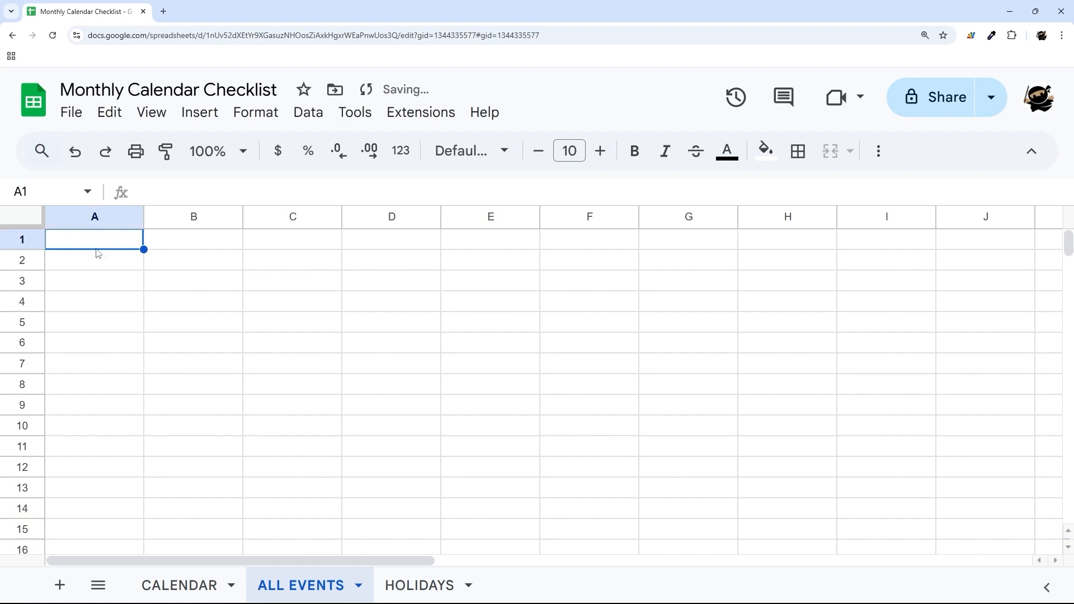
# Enter the headers DATE in A1 and DESCRIPTION in B1 of the ALL EVENTS sheet.
pyautogui.write('DATE')
pyautogui.press('Tab')
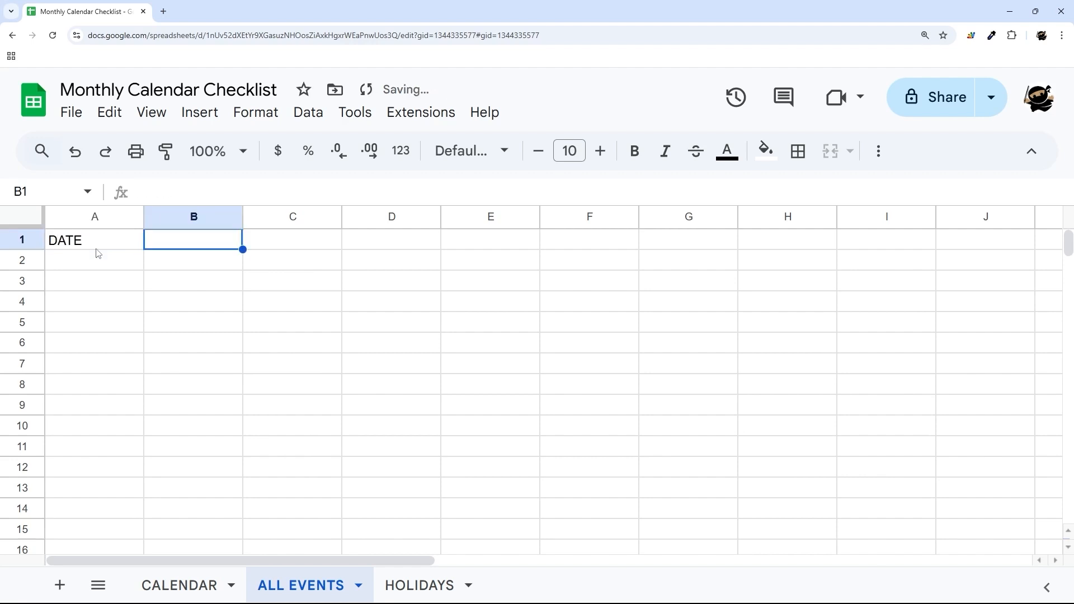
pyautogui.write('DESCRIPTION')
pyautogui.press('Return')
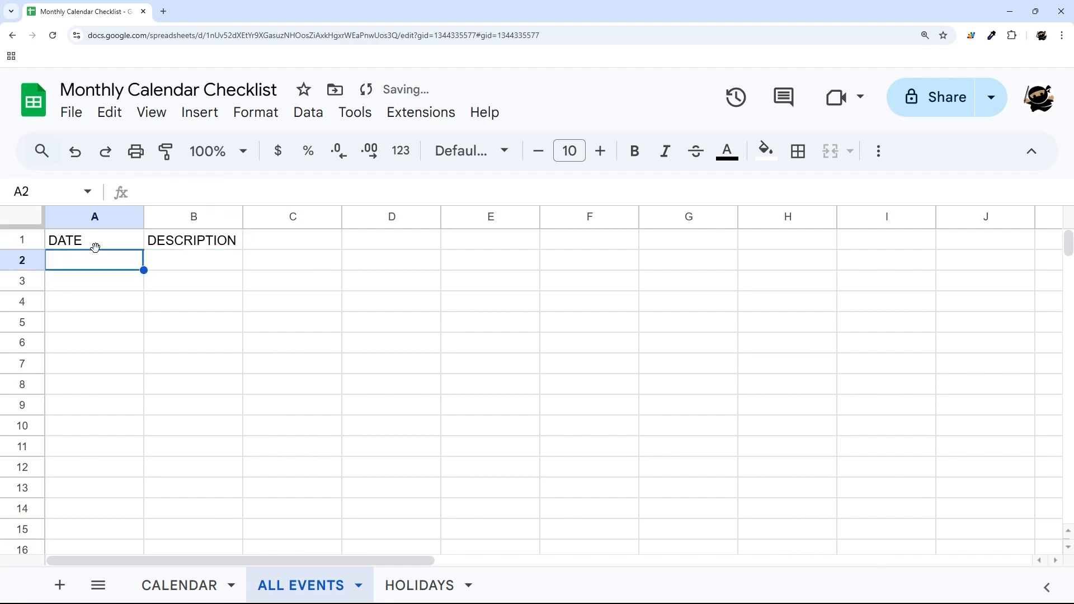
# Delete columns C through Z from the ALL EVENTS sheet.
pyautogui.click(297, 224)
pyautogui.moveTo(363, 561); pyautogui.dragTo(961, 561)
pyautogui.keyDown('shift'); pyautogui.click(1010, 218); pyautogui.keyUp('shift')
pyautogui.rightClick(1008, 218)
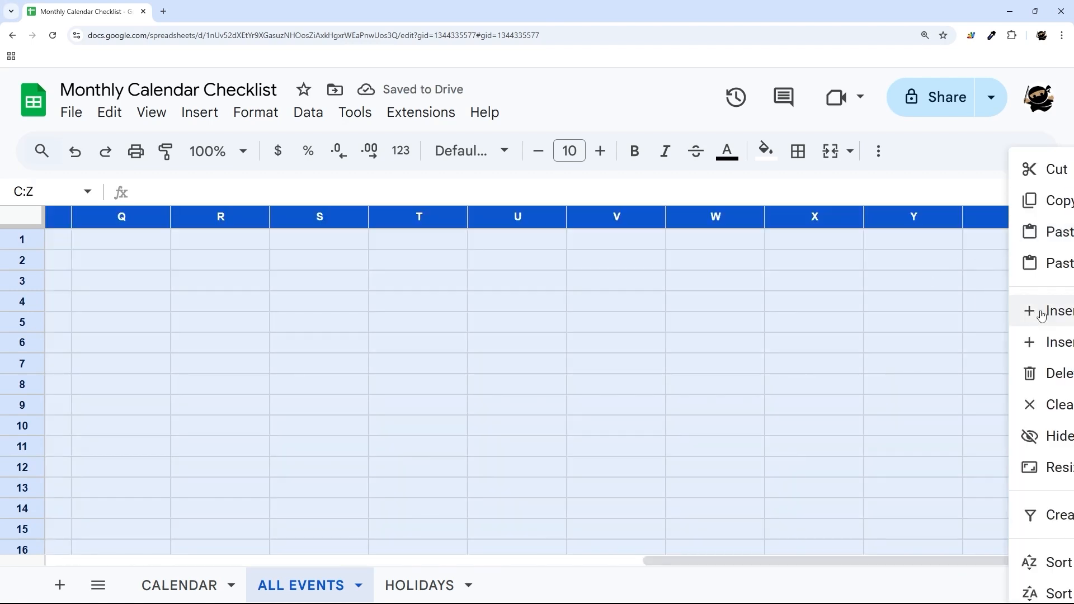
pyautogui.click(1050, 374)
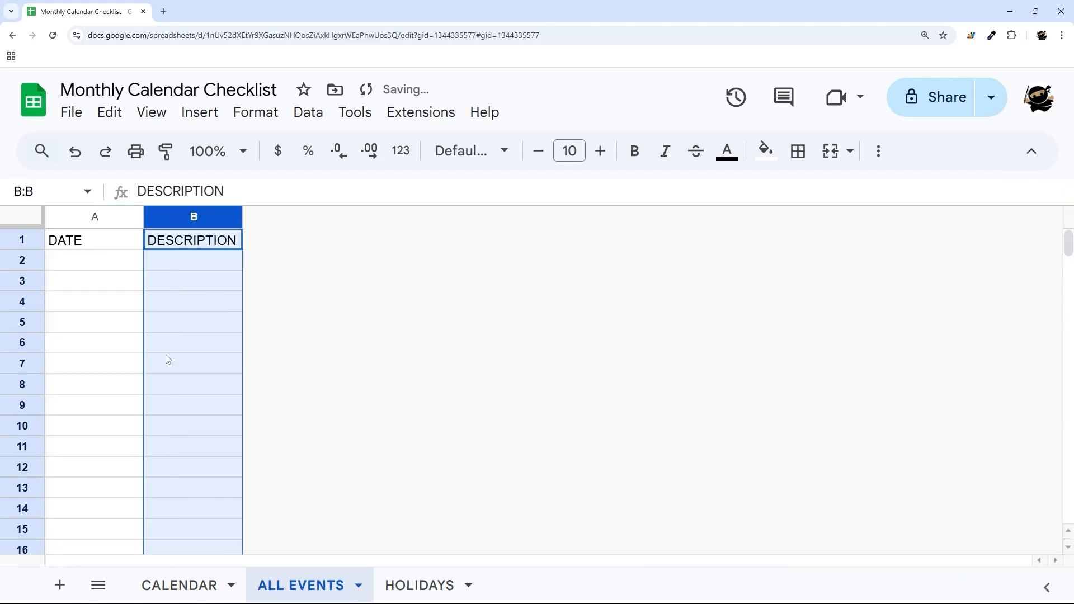
# Fill the header cells A1:B1 with dark blue and make their text white.
pyautogui.moveTo(87, 235); pyautogui.dragTo(193, 241)
pyautogui.click(765, 151)
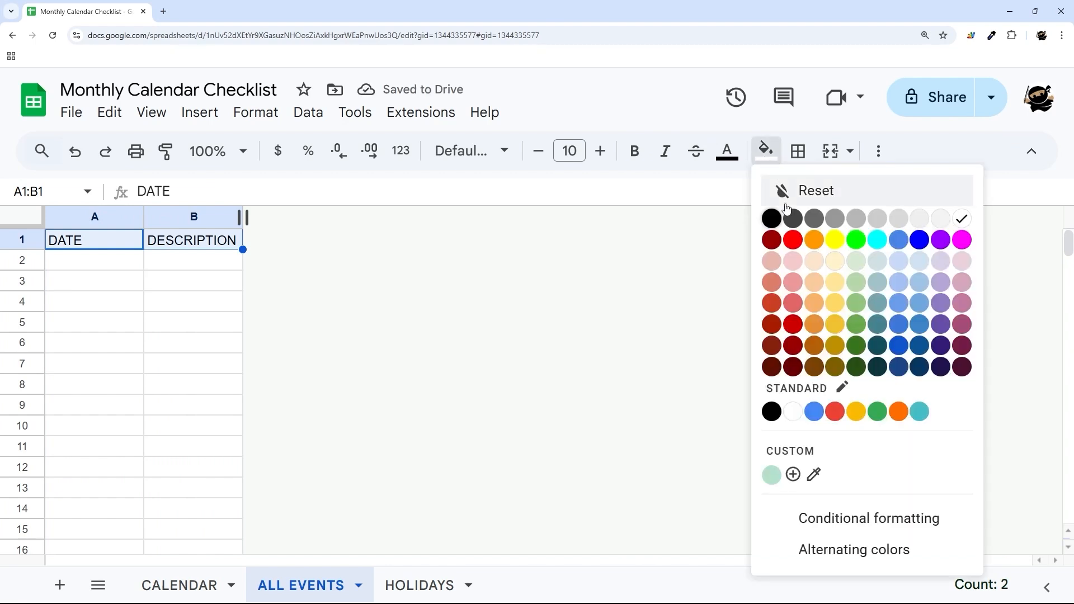
pyautogui.click(920, 347)
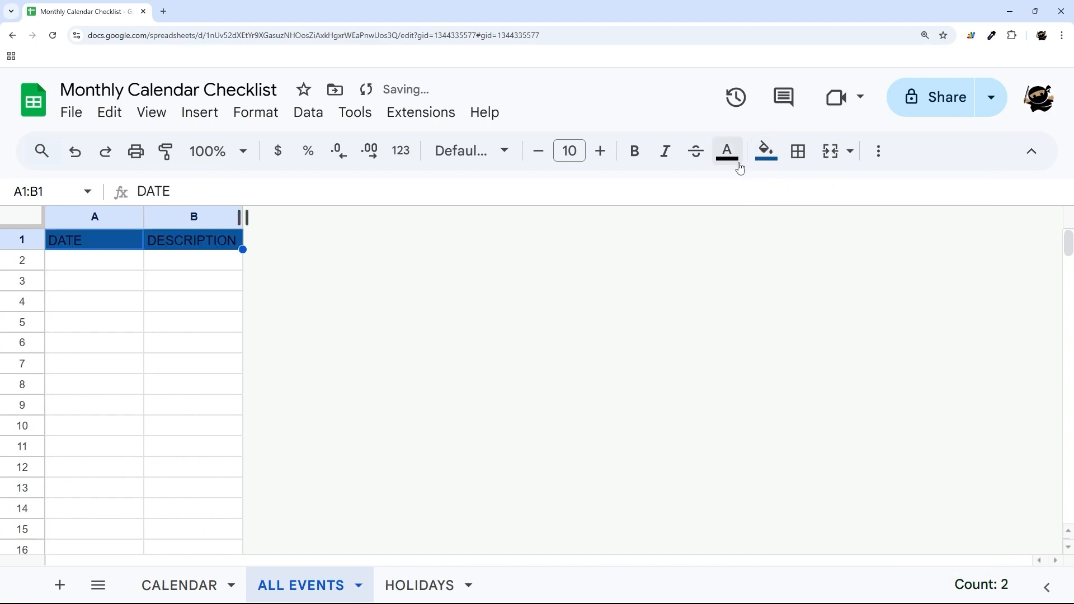
pyautogui.click(727, 151)
pyautogui.click(920, 218)
# Format the A1:B1 headers in bold Montserrat at font size 11.
pyautogui.click(491, 166)
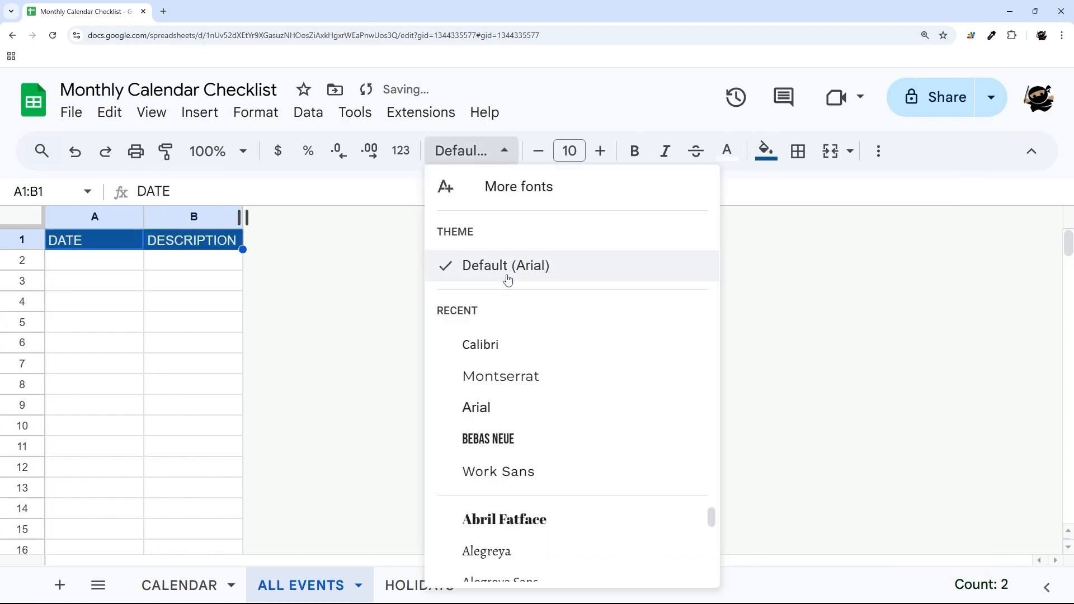
pyautogui.click(469, 383)
pyautogui.click(634, 152)
pyautogui.click(601, 154)
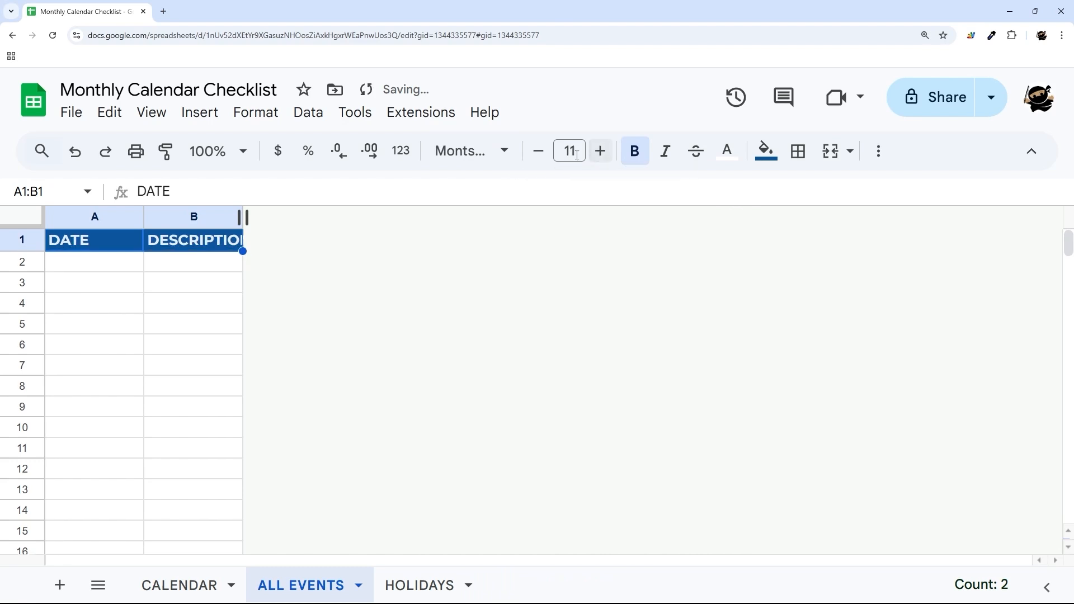
# Resize column B of the ALL EVENTS sheet to 150 pixels wide.
pyautogui.rightClick(202, 217)
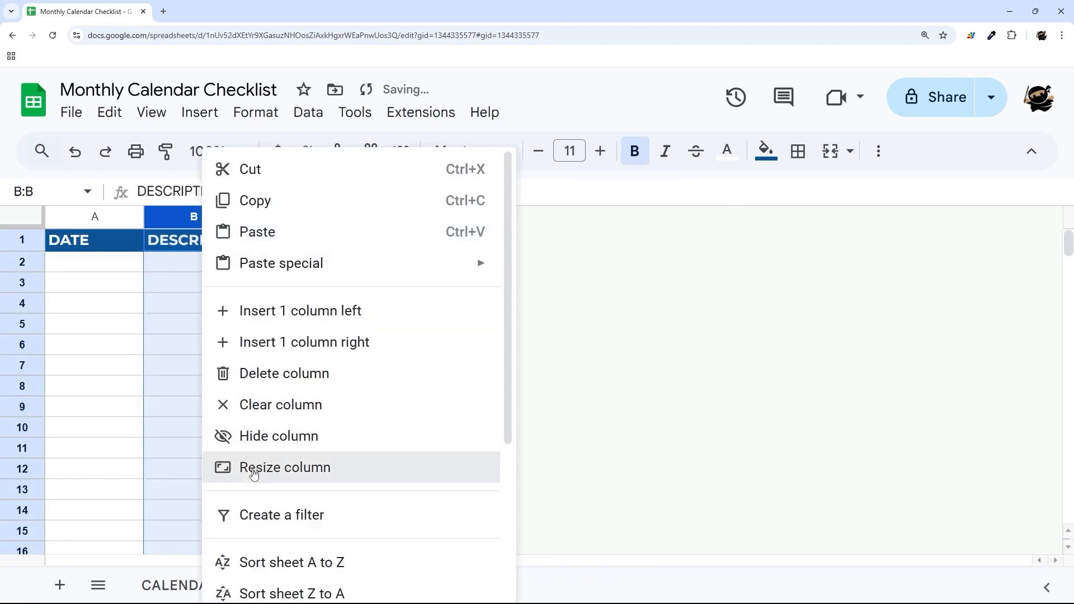
pyautogui.click(248, 466)
pyautogui.write('150')
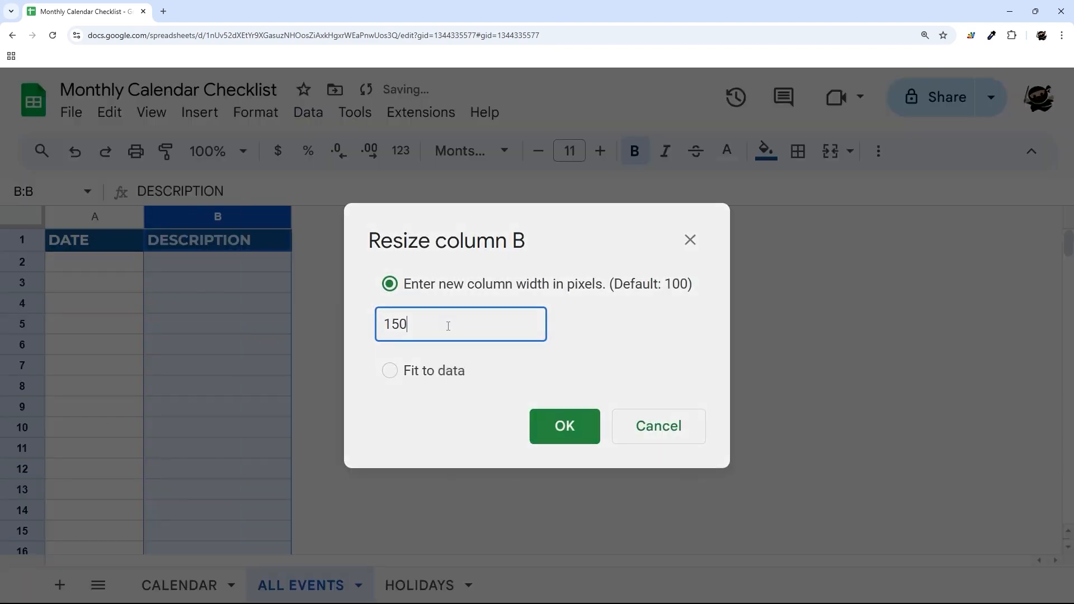
pyautogui.press('Return')
# Set the width of column C on the CALENDAR sheet to 125 pixels.
pyautogui.click(180, 585)
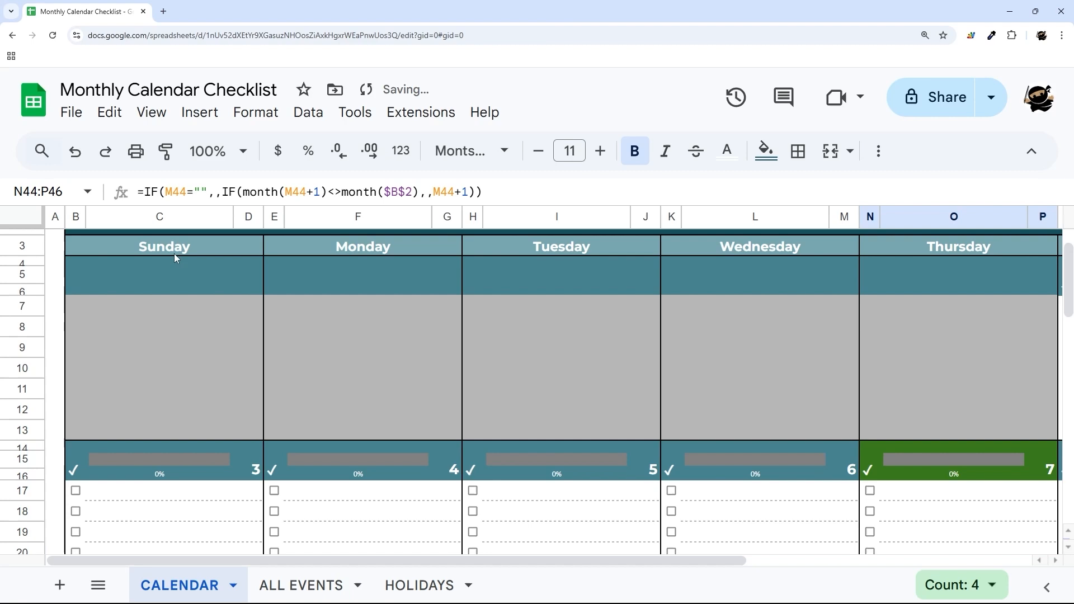
pyautogui.rightClick(171, 224)
pyautogui.click(272, 470)
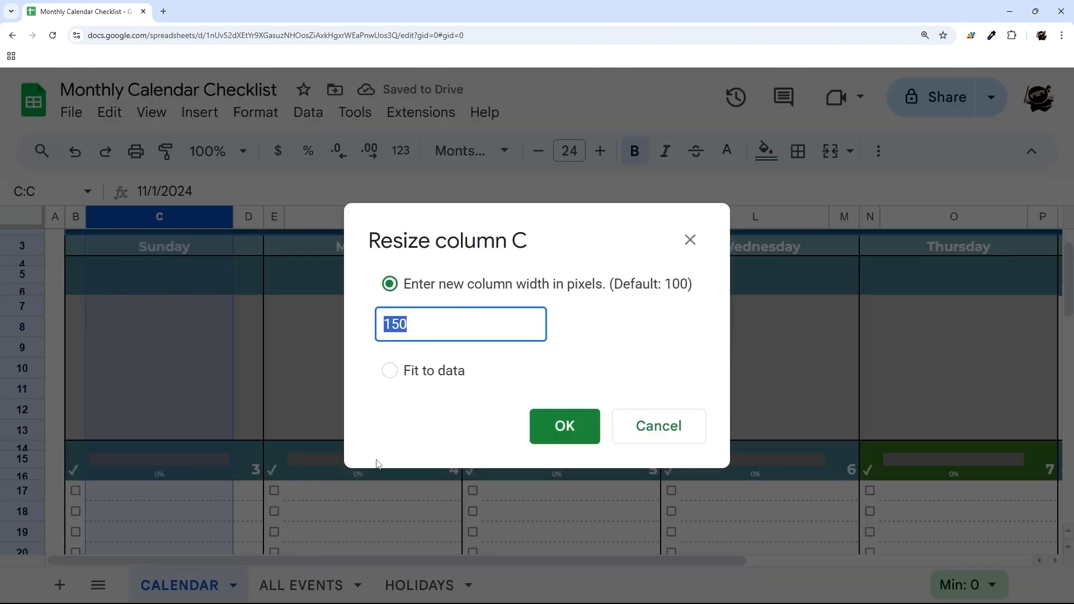
pyautogui.write('125')
pyautogui.press('Return')
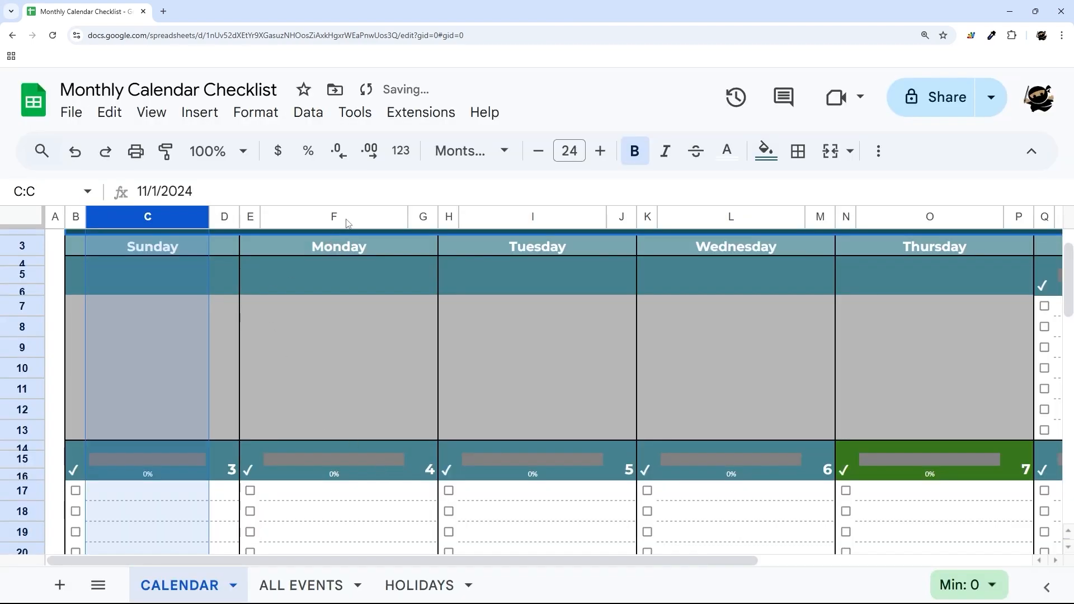
# Resize the Monday to Thursday columns F, I, L and O together to 125 pixels.
pyautogui.click(347, 221)
pyautogui.keyDown('ctrl'); pyautogui.click(532, 215); pyautogui.keyUp('ctrl')
pyautogui.keyDown('ctrl'); pyautogui.click(723, 218); pyautogui.keyUp('ctrl')
pyautogui.keyDown('ctrl'); pyautogui.click(920, 218); pyautogui.keyUp('ctrl')
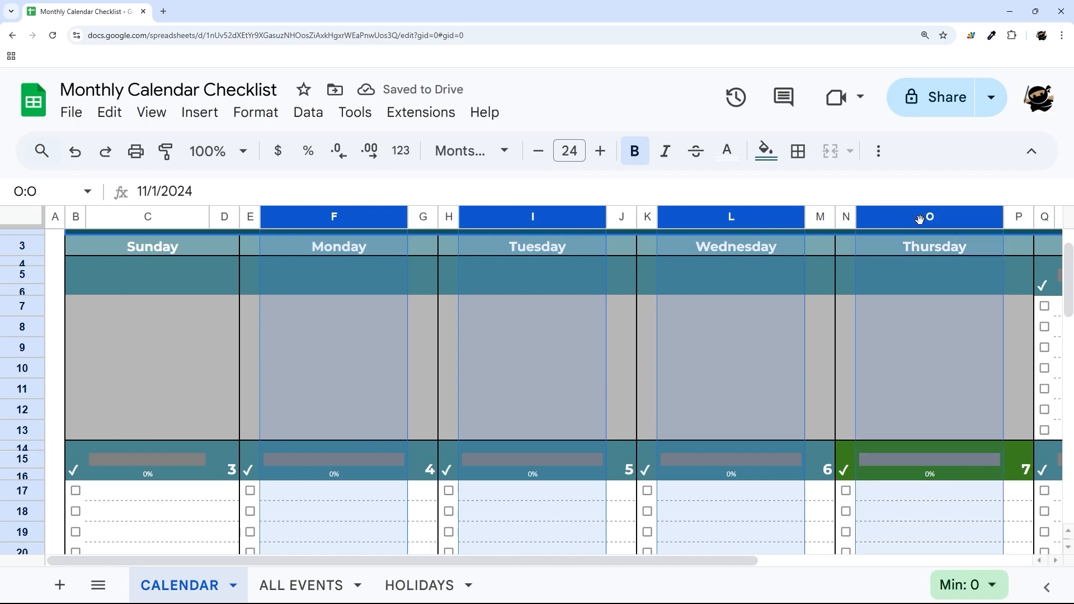
pyautogui.rightClick(920, 218)
pyautogui.click(708, 338)
pyautogui.write('125')
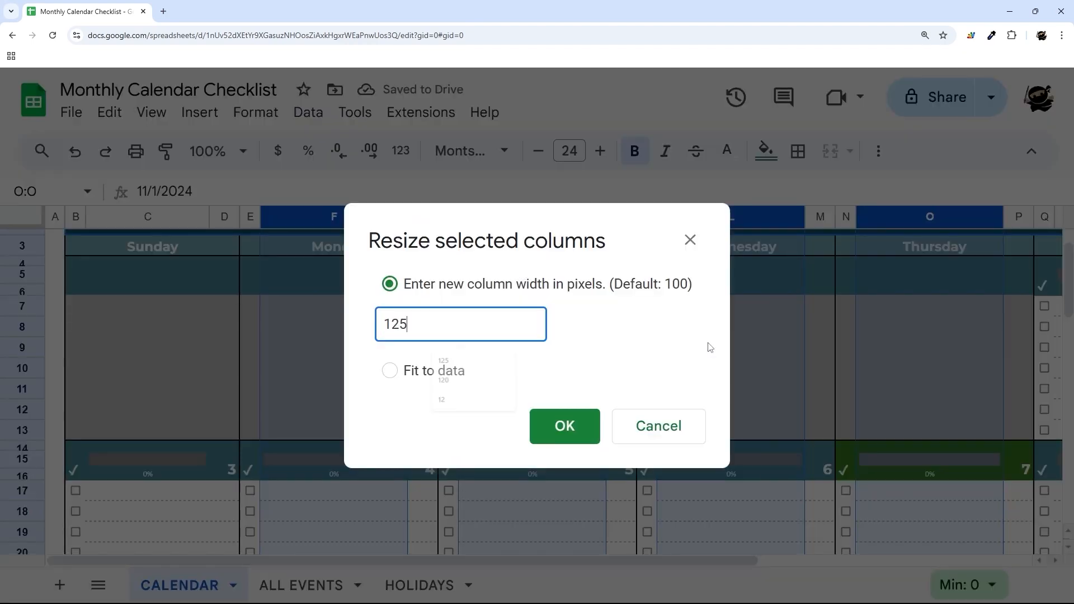
pyautogui.press('Return')
# Resize the Friday and Saturday columns R and U to 125 pixels, and clear the column selection by selecting F1.
pyautogui.moveTo(626, 560); pyautogui.dragTo(846, 561)
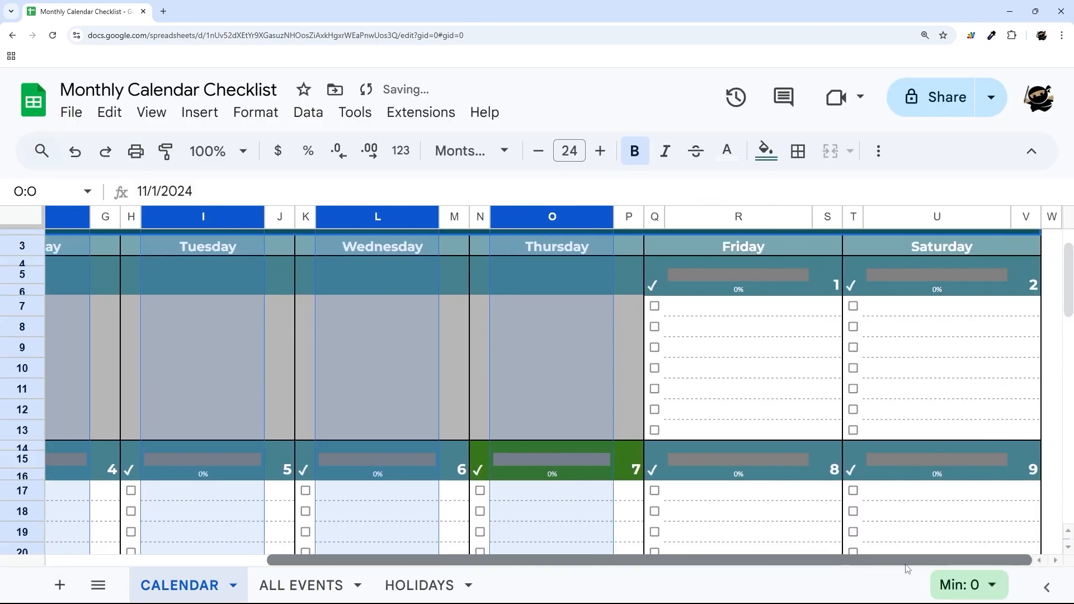
pyautogui.click(772, 216)
pyautogui.keyDown('ctrl'); pyautogui.click(930, 217); pyautogui.keyUp('ctrl')
pyautogui.rightClick(931, 216)
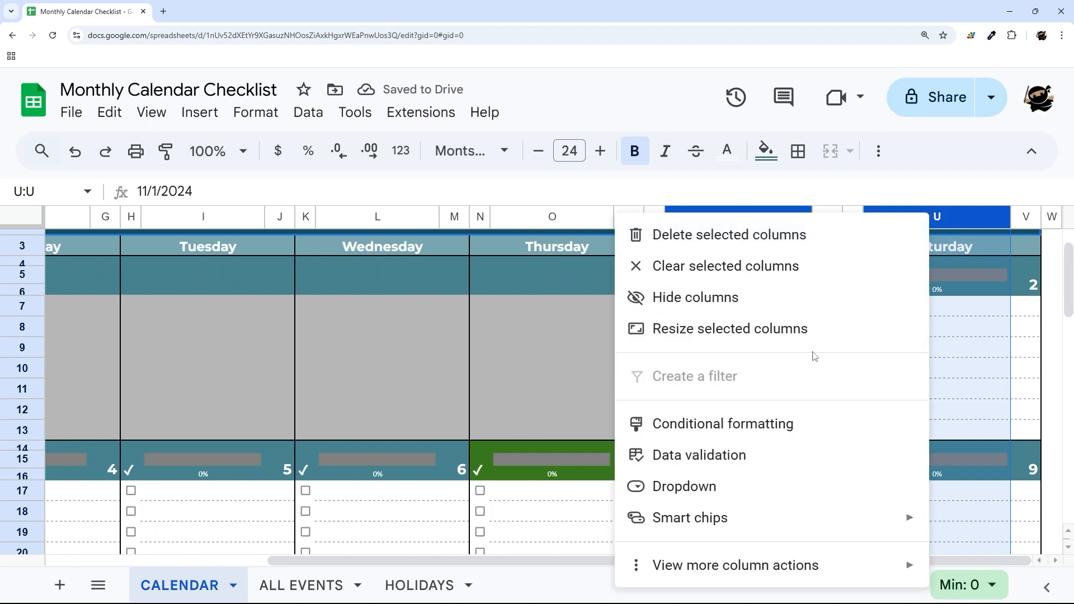
pyautogui.click(762, 330)
pyautogui.write('125')
pyautogui.press('Return')
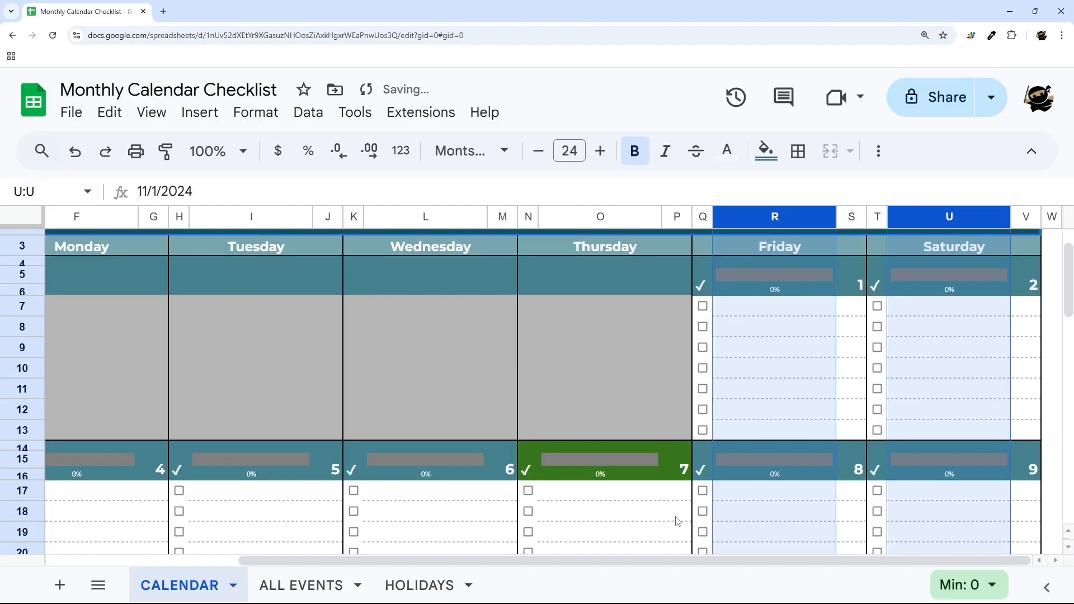
pyautogui.moveTo(695, 561); pyautogui.dragTo(331, 557)
pyautogui.scroll(1, 356, 279)
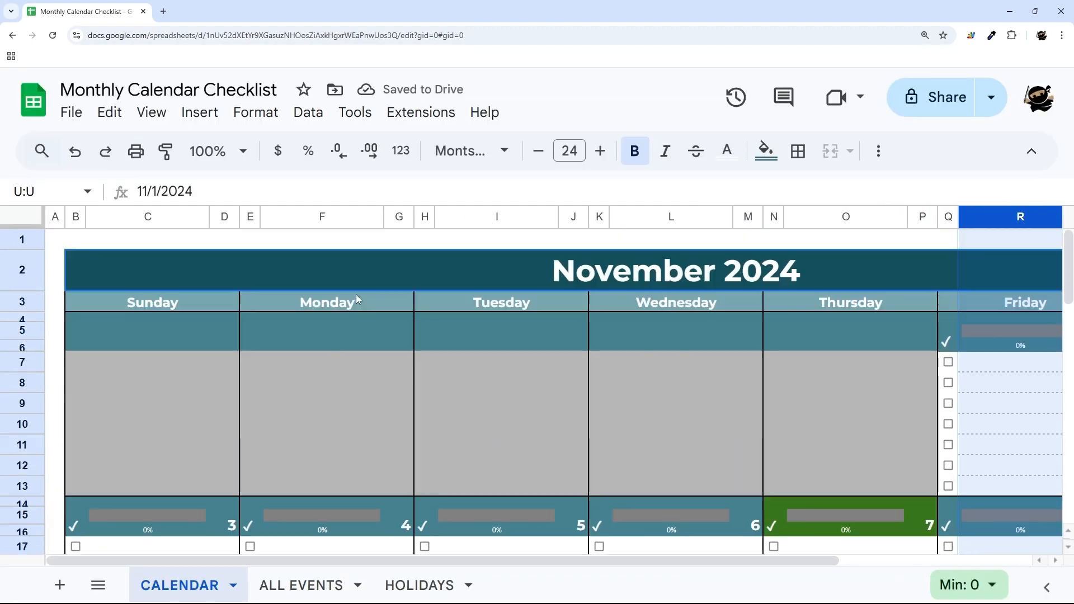
pyautogui.click(312, 247)
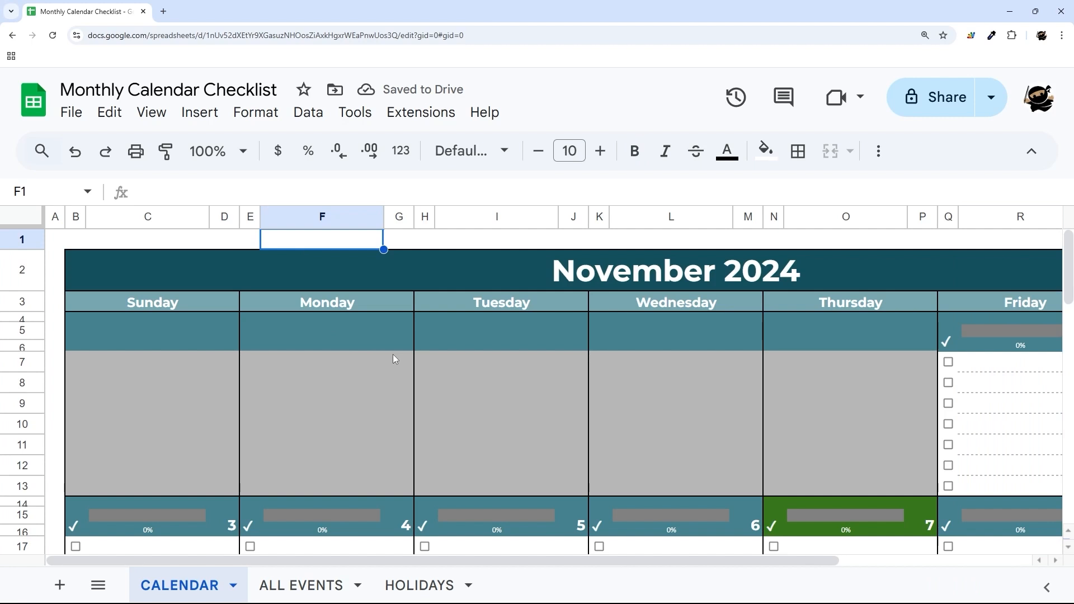
pyautogui.scroll(-5, 393, 354)
pyautogui.scroll(5, 391, 361)
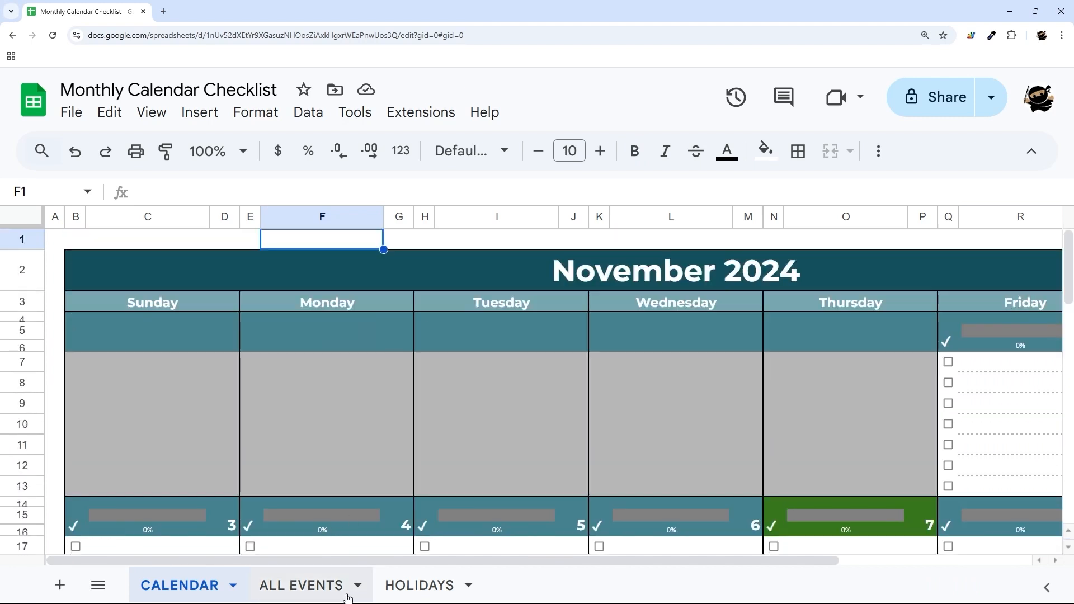
# Center the DATE and DESCRIPTION headers in A1:B1 of the ALL EVENTS sheet horizontally.
pyautogui.click(314, 582)
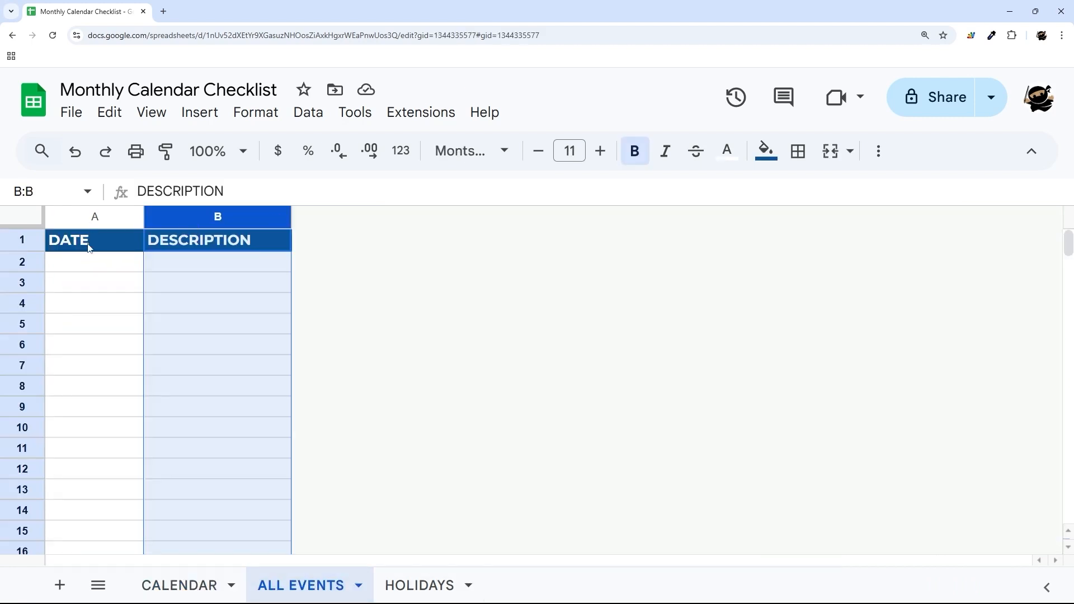
pyautogui.moveTo(89, 248); pyautogui.dragTo(218, 240)
pyautogui.click(878, 151)
pyautogui.click(556, 190)
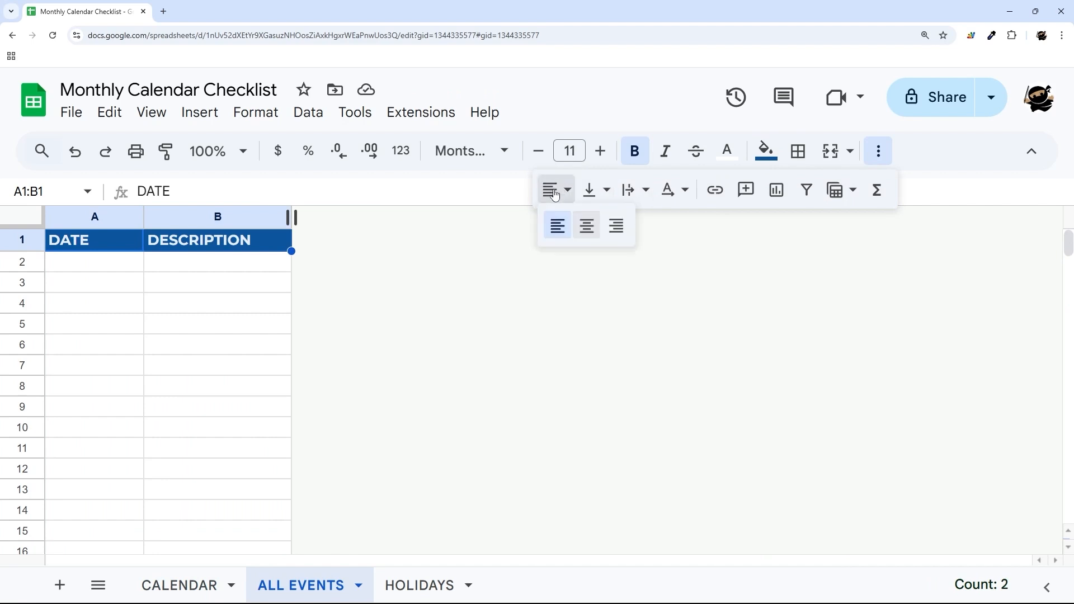
pyautogui.click(585, 232)
# Add a data validation rule to A2:A1000 of ALL EVENTS with the criterion Is valid date.
pyautogui.click(103, 259)
pyautogui.click(101, 218)
pyautogui.keyDown('ctrl'); pyautogui.click(104, 243); pyautogui.keyUp('ctrl')
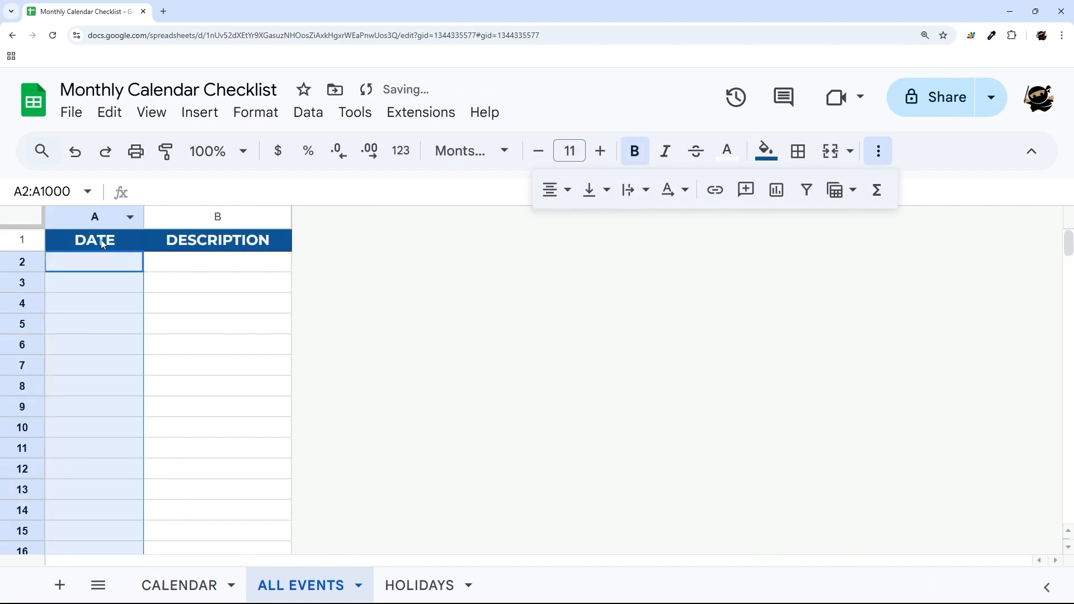
pyautogui.rightClick(99, 283)
pyautogui.scroll(-3, 168, 491)
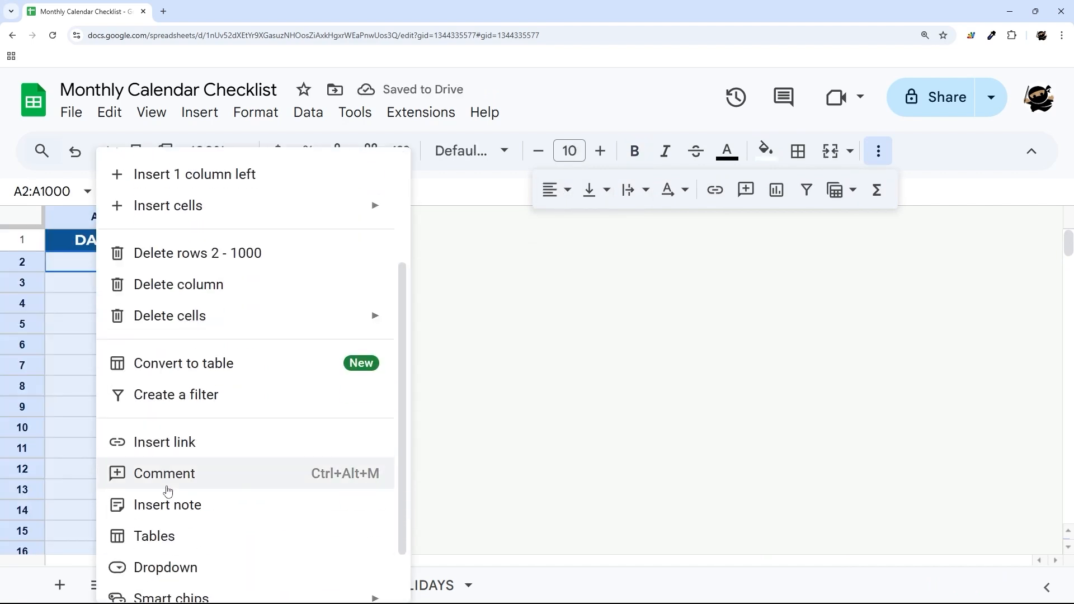
pyautogui.scroll(-2, 168, 491)
pyautogui.click(168, 501)
pyautogui.click(883, 328)
pyautogui.scroll(-3, 817, 406)
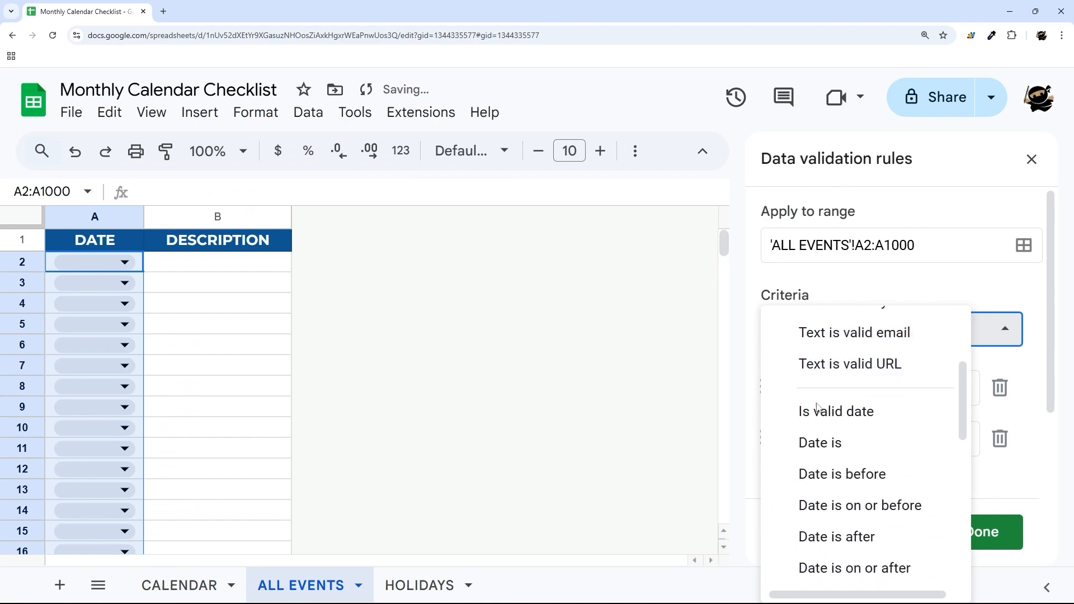
pyautogui.click(822, 411)
# Make the date validation rule reject invalid input, save the rule and leave the data validation settings.
pyautogui.scroll(-2, 859, 429)
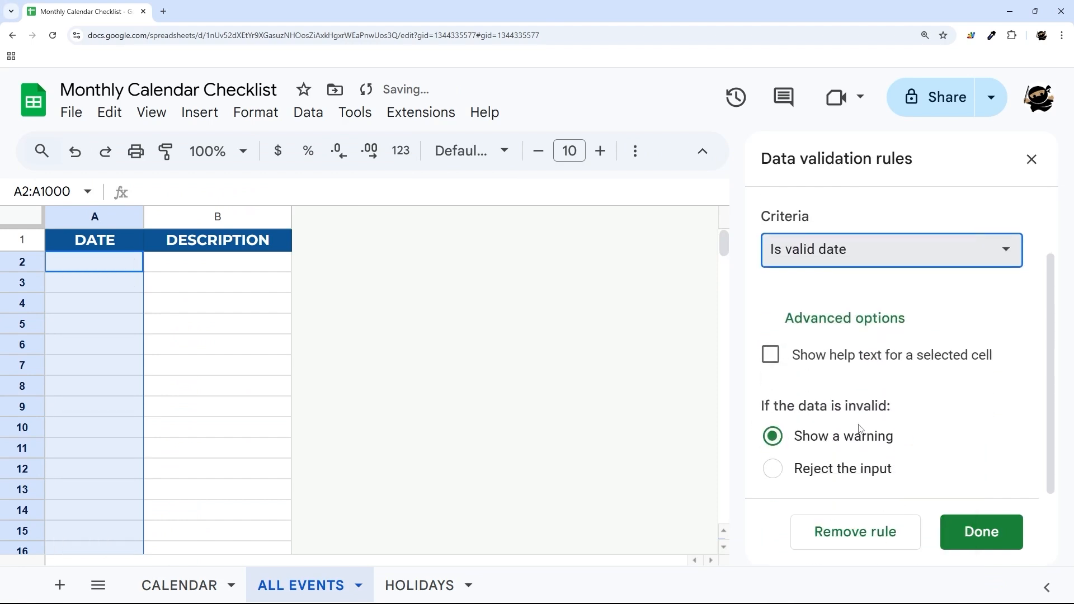
pyautogui.click(829, 465)
pyautogui.click(980, 532)
pyautogui.click(1031, 160)
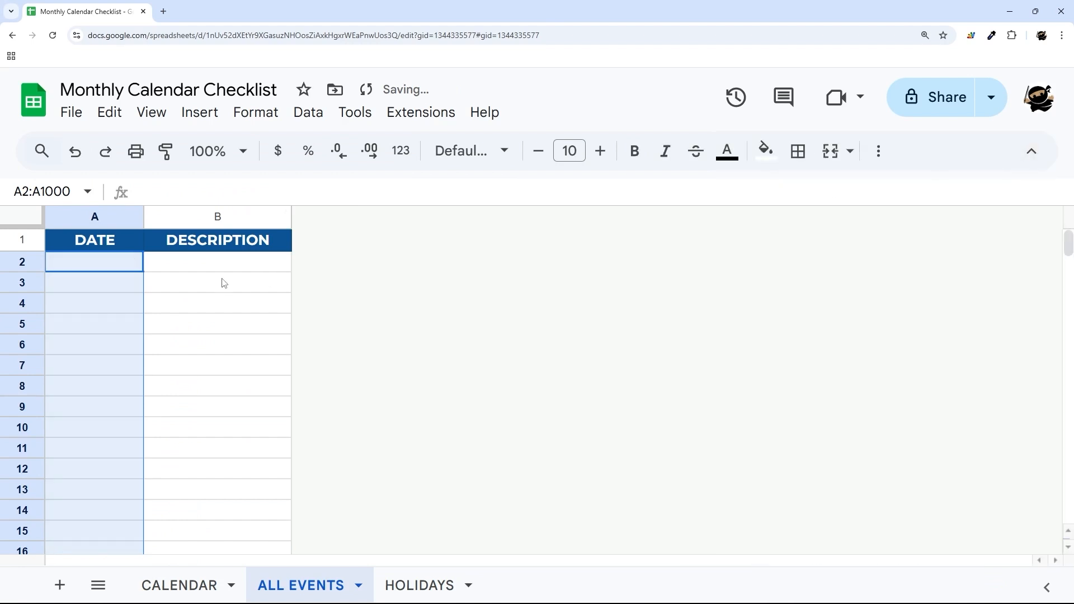
pyautogui.click(167, 583)
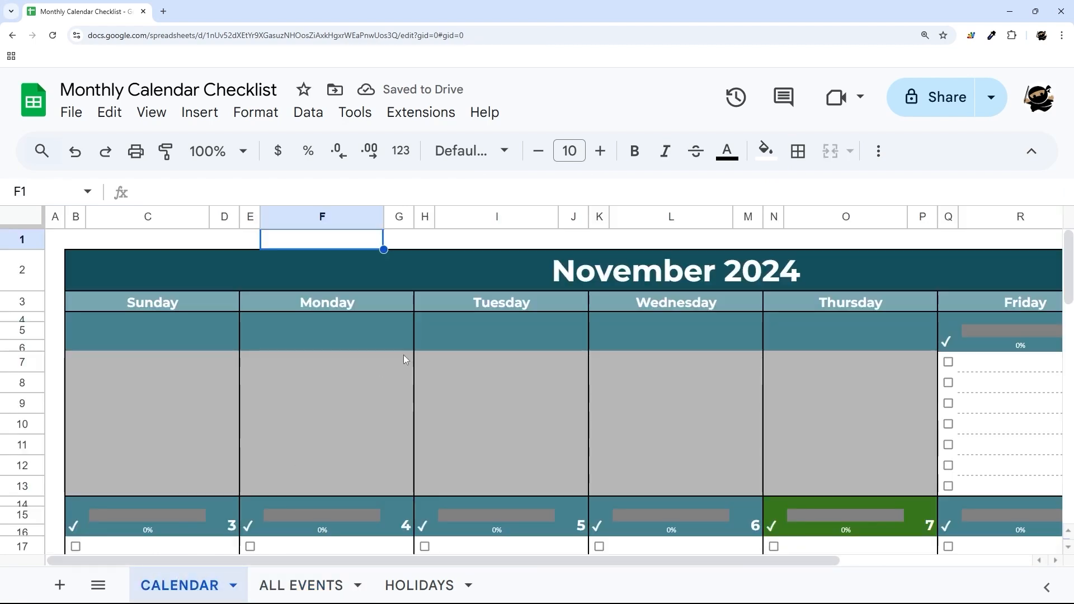
pyautogui.scroll(-1, 539, 366)
pyautogui.scroll(-2, 542, 370)
pyautogui.click(301, 585)
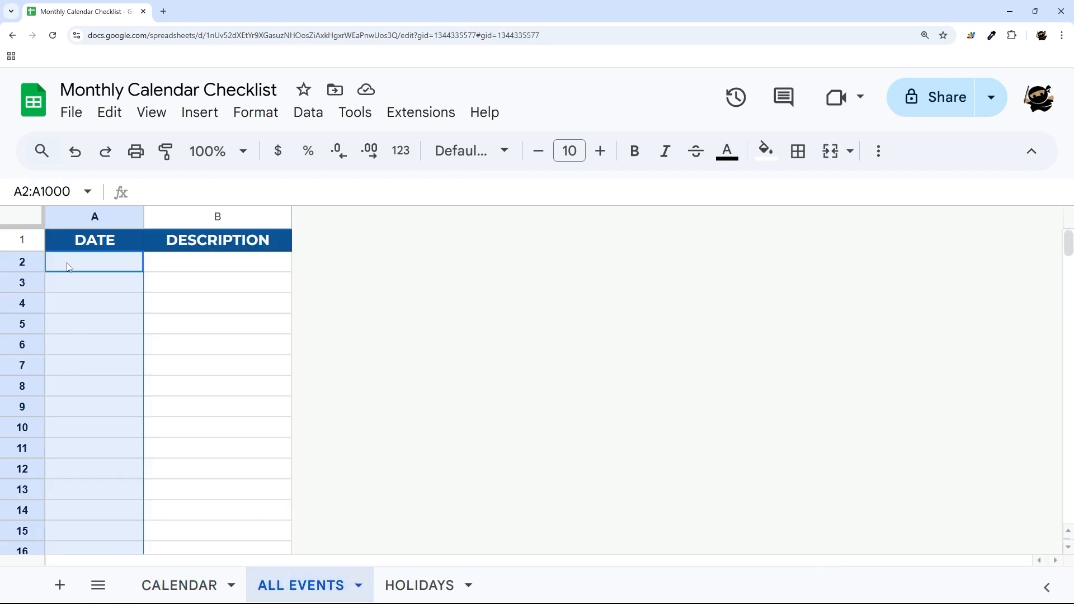
# Pick the date 11/7/2024 for cell A2 and center the contents of column A horizontally.
pyautogui.doubleClick(83, 264)
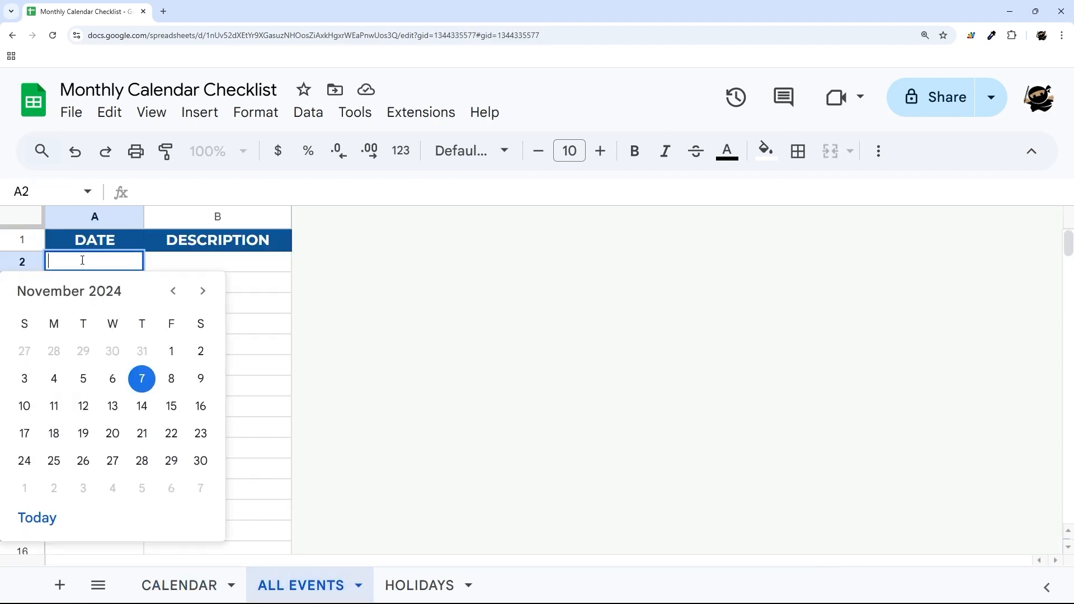
pyautogui.click(143, 379)
pyautogui.click(95, 217)
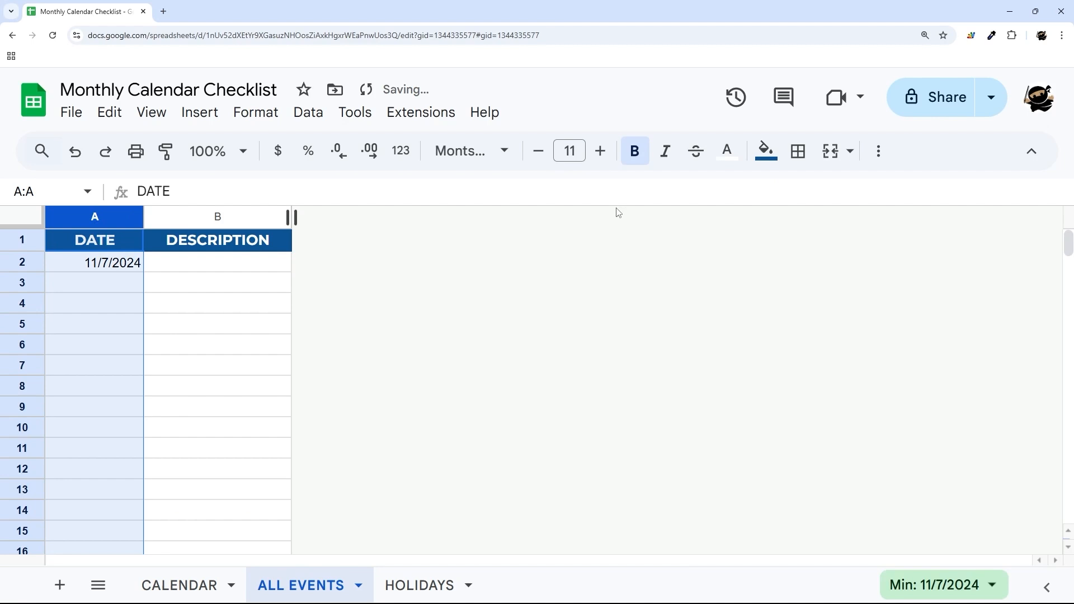
pyautogui.click(878, 151)
pyautogui.click(555, 190)
pyautogui.click(586, 226)
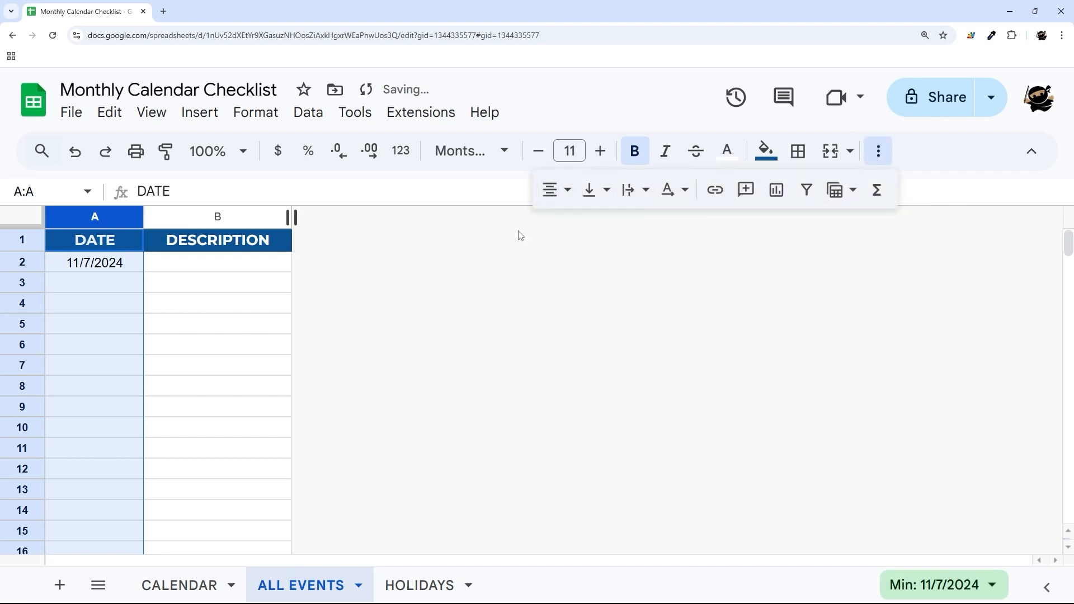
# Enter the description Test Event in cell B2.
pyautogui.click(177, 271)
pyautogui.write('Test Event')
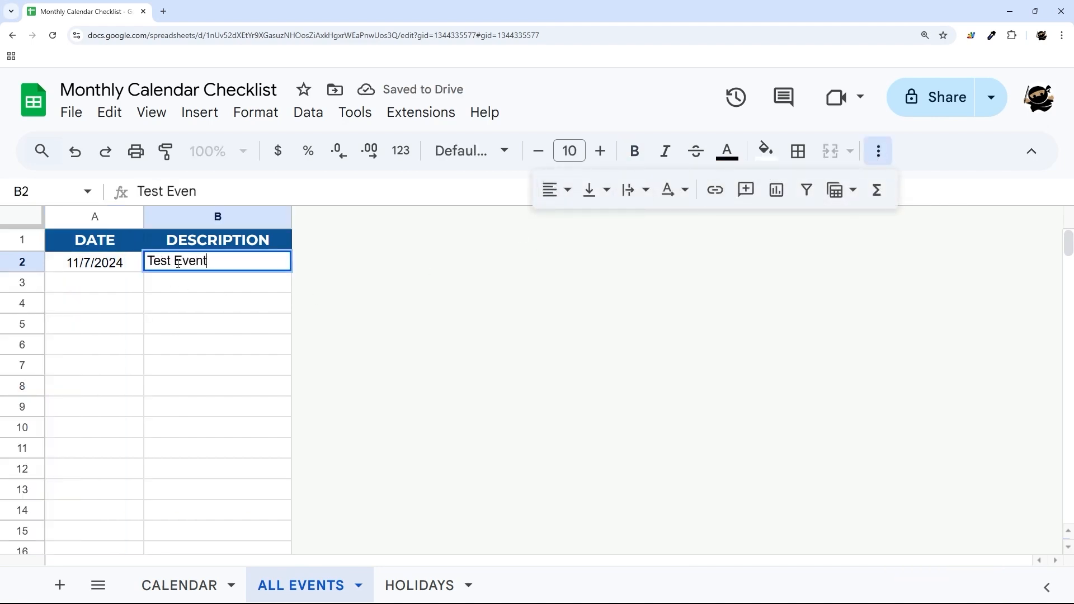
pyautogui.press('Return')
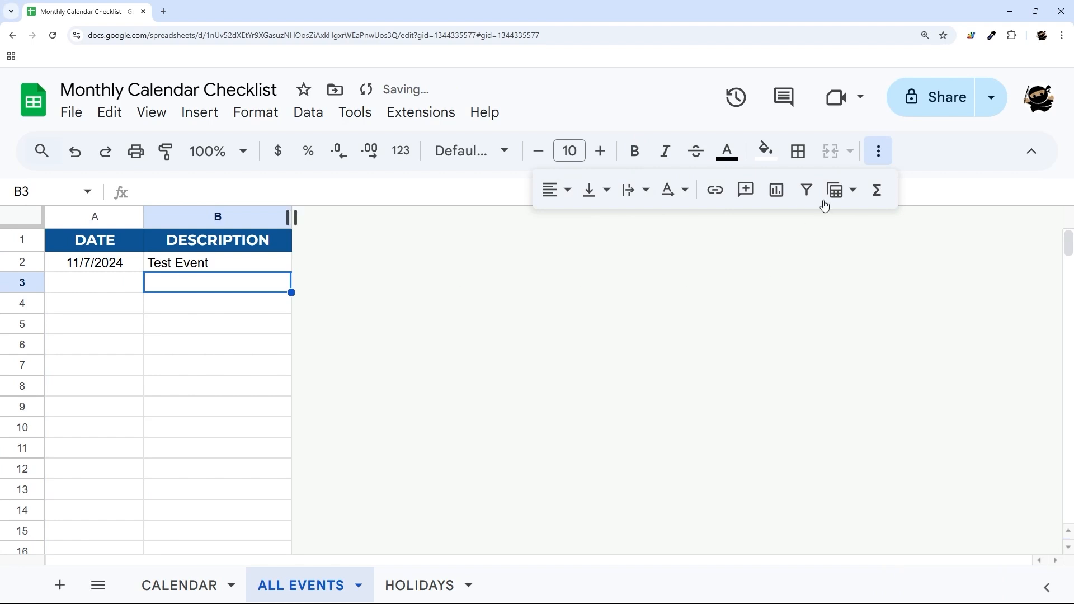
# Add a second event in row 3 of ALL EVENTS with the date 11/8/2024 and the description Test 2.
pyautogui.doubleClick(124, 280)
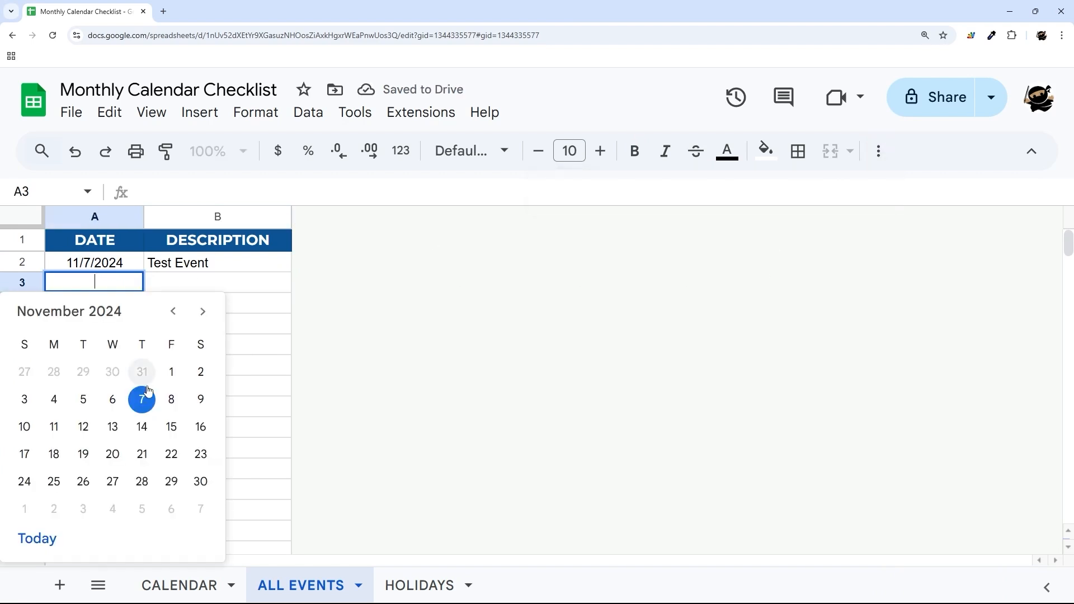
pyautogui.click(171, 399)
pyautogui.click(176, 292)
pyautogui.write('Test 2')
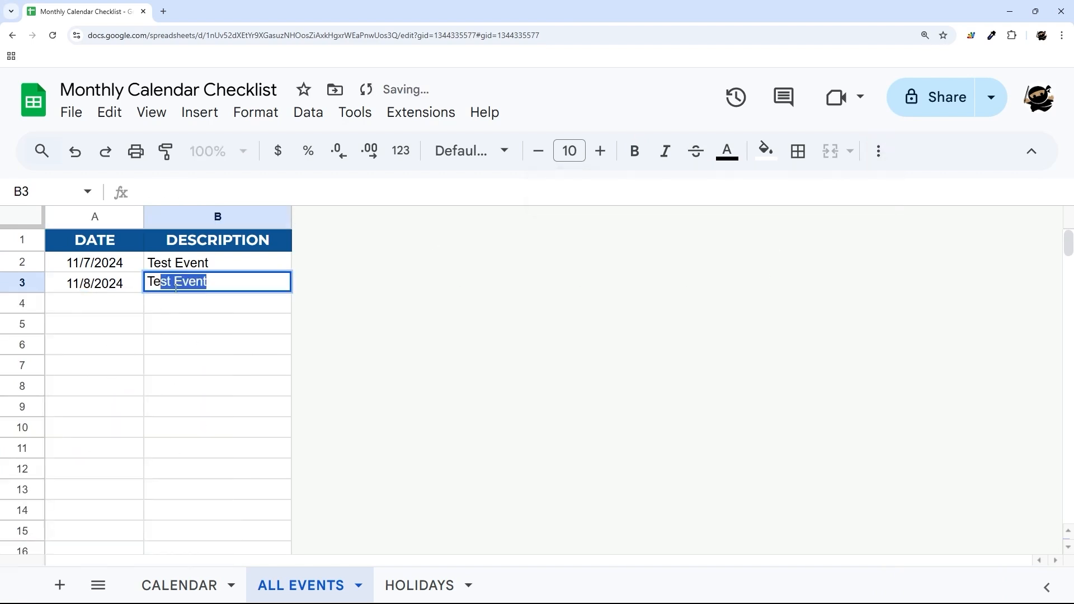
pyautogui.press('Return')
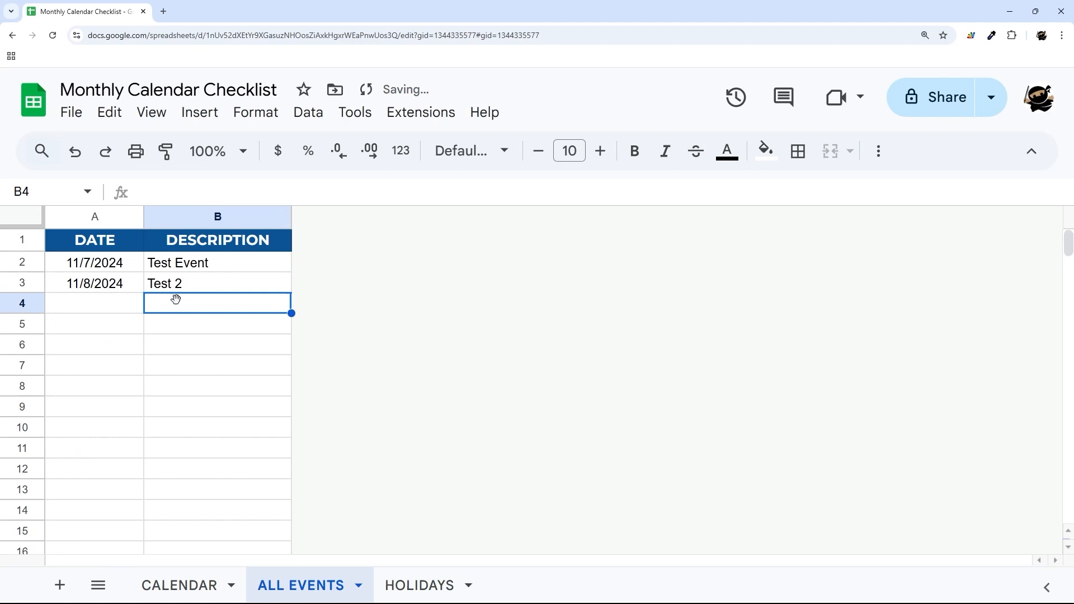
# Enter =filter('ALL EVENTS'!B:B,'ALL EVENTS'!A:A=P14) in cell O17 of the CALENDAR sheet, the first checklist line of day 7.
pyautogui.click(211, 583)
pyautogui.moveTo(403, 560); pyautogui.dragTo(628, 568)
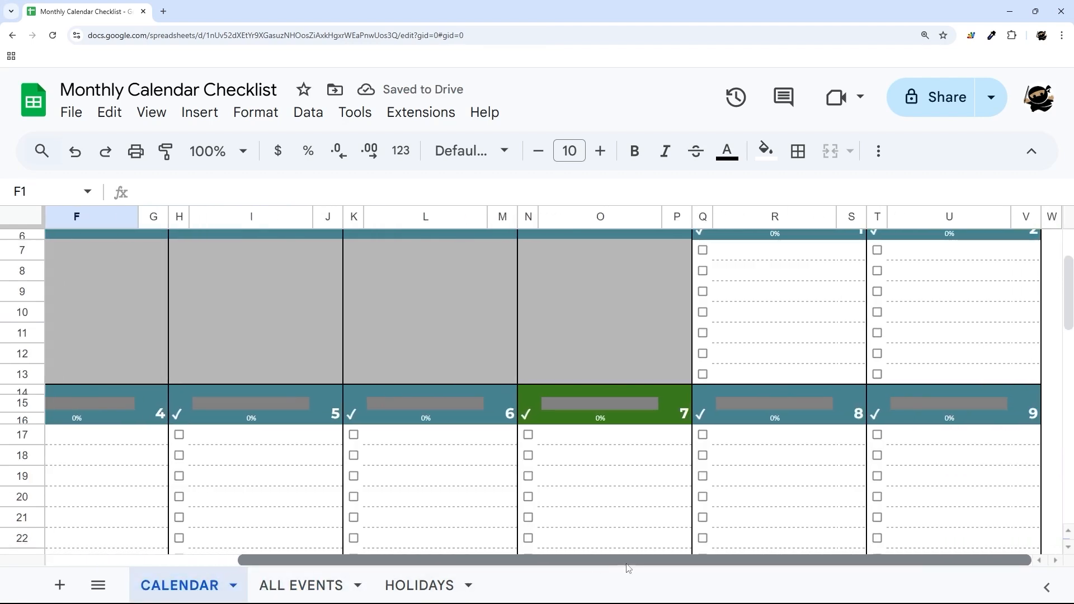
pyautogui.click(620, 442)
pyautogui.write('=filter(')
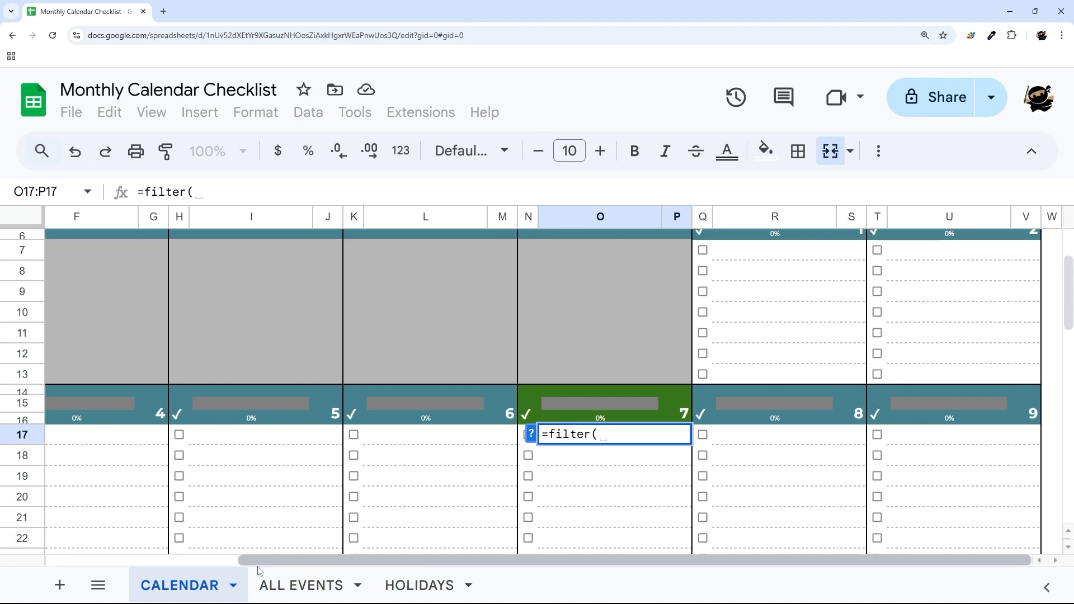
pyautogui.click(302, 585)
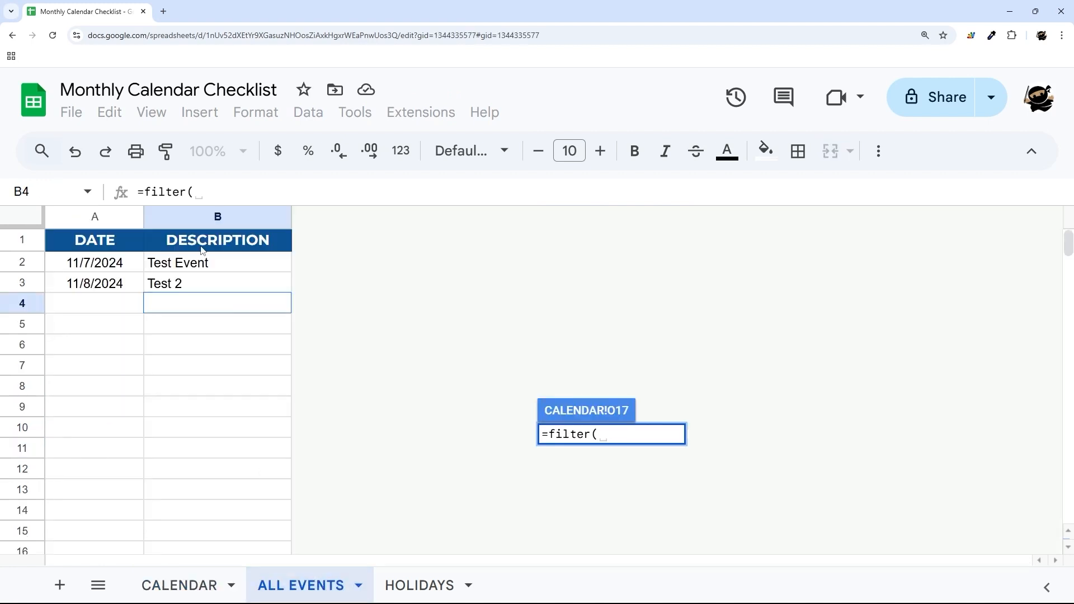
pyautogui.click(181, 215)
pyautogui.write(',')
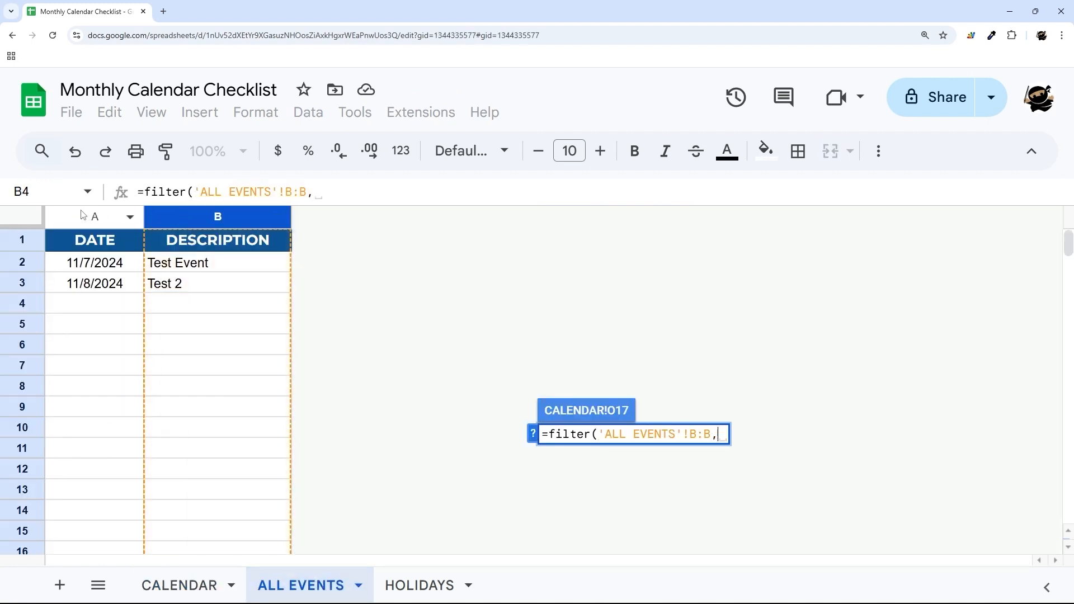
pyautogui.click(83, 217)
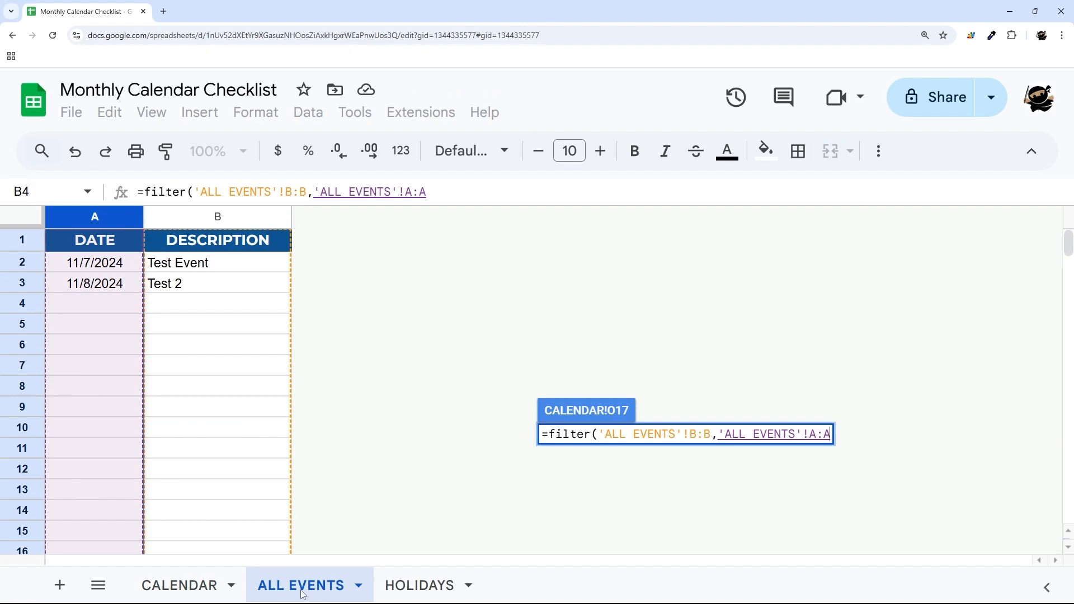
pyautogui.write('=')
pyautogui.click(168, 584)
pyautogui.click(688, 407)
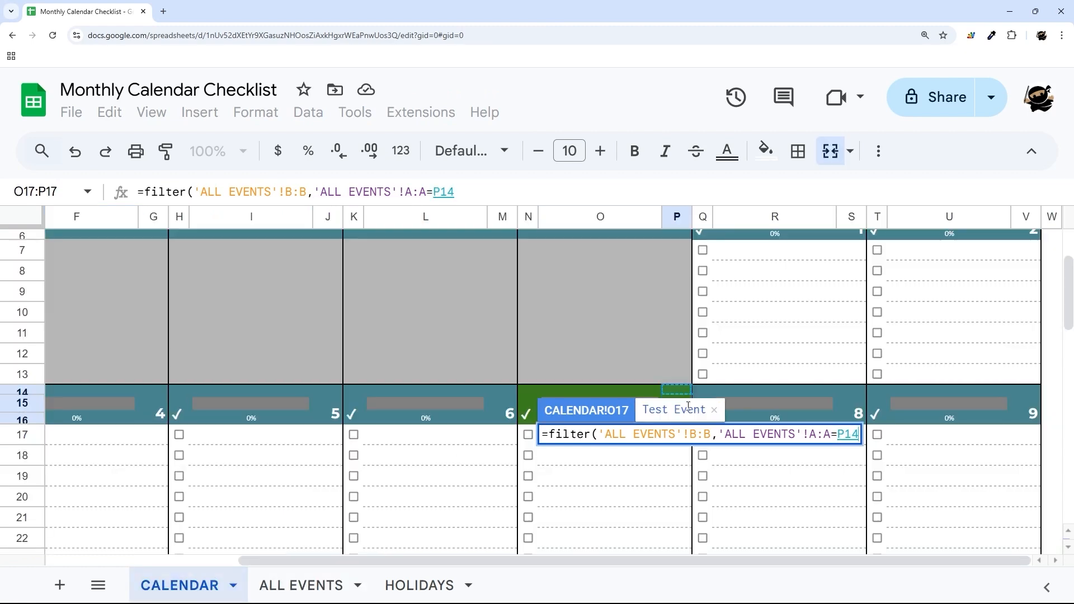
pyautogui.press('Return')
# Make both ALL EVENTS column references in the O17 filter formula absolute as $B:$B and $A:$A, keeping P14 relative.
pyautogui.click(606, 434)
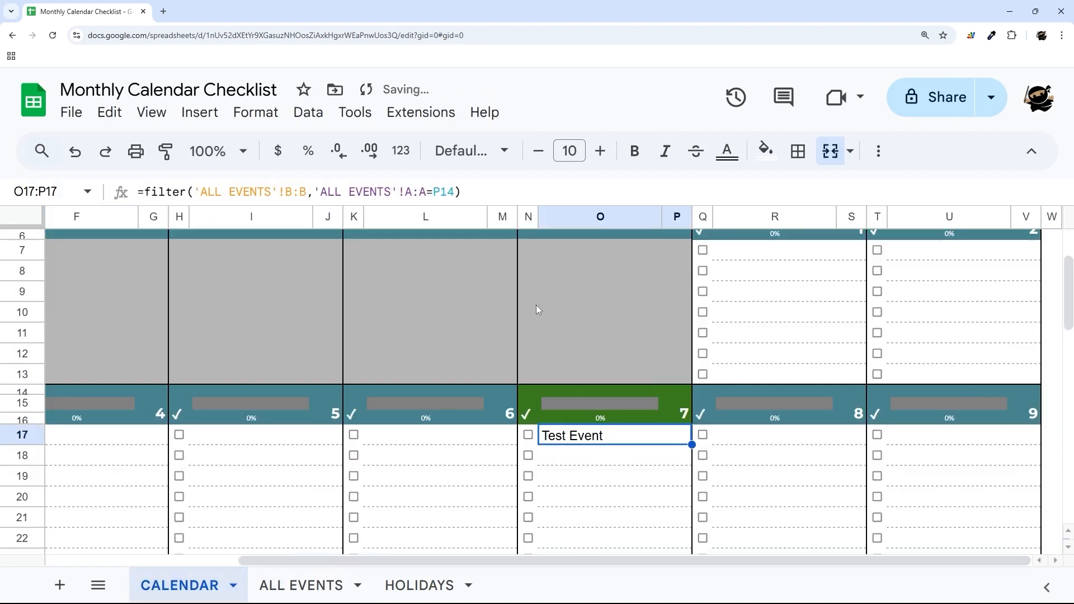
pyautogui.click(297, 192)
pyautogui.press('F4')
pyautogui.click(403, 192)
pyautogui.press('F4')
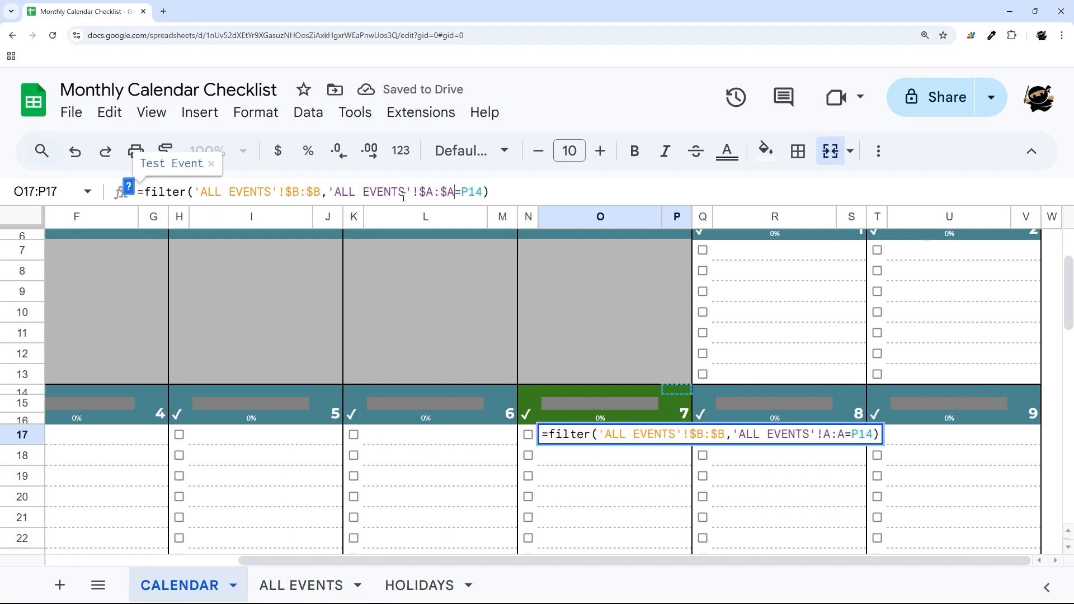
pyautogui.press('Return')
# Copy cell O17 and paste only its formula into R17, the first line of day 8.
pyautogui.click(579, 438)
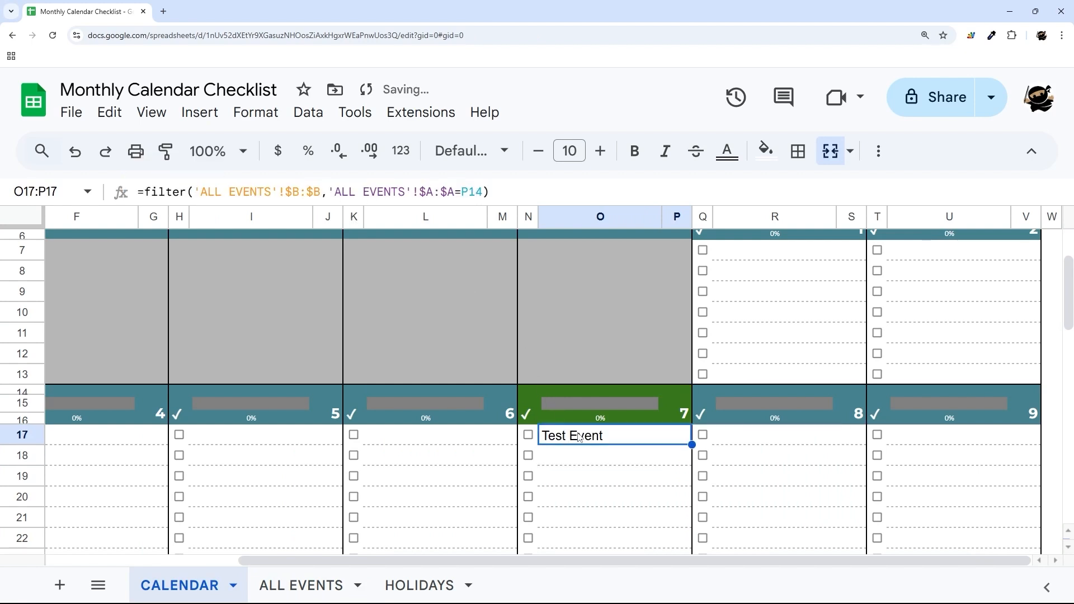
pyautogui.rightClick(578, 438)
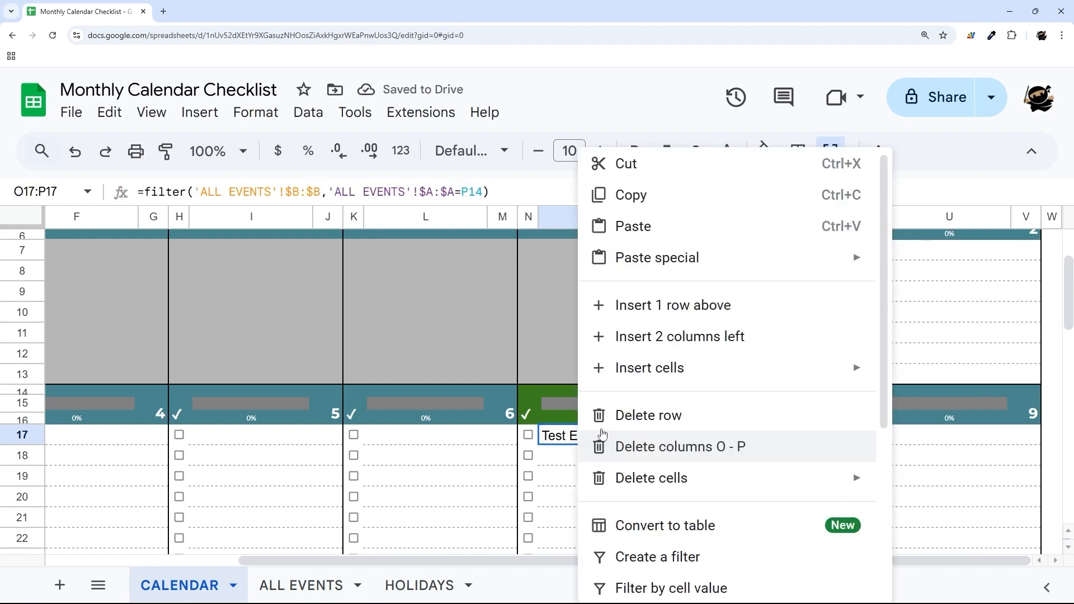
pyautogui.click(439, 189)
pyautogui.moveTo(194, 192); pyautogui.dragTo(462, 191)
pyautogui.click(471, 190)
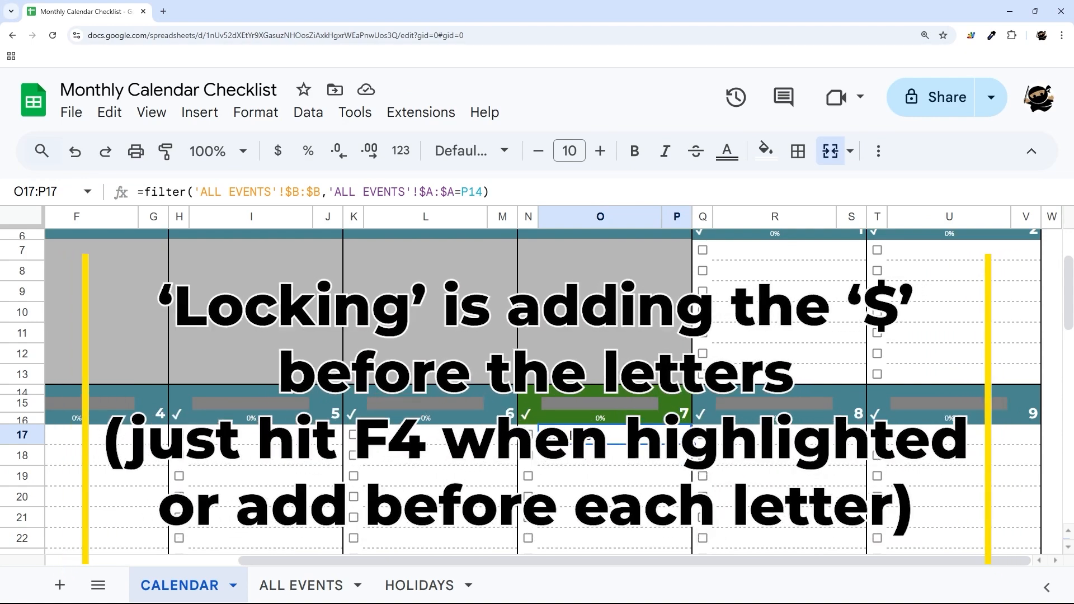
pyautogui.rightClick(600, 436)
pyautogui.click(664, 207)
pyautogui.click(750, 436)
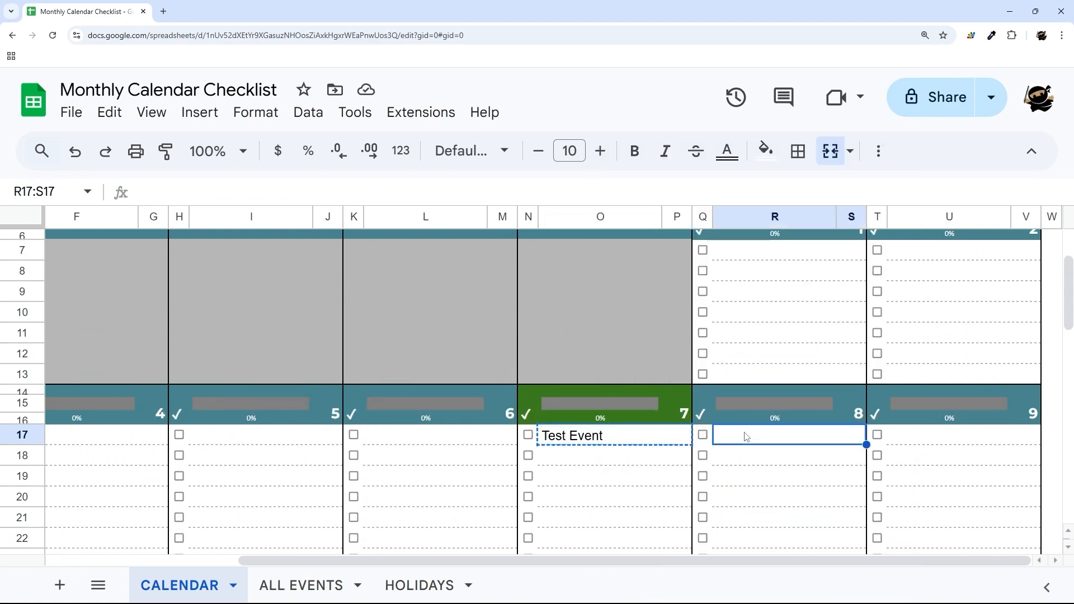
pyautogui.rightClick(747, 436)
pyautogui.moveTo(818, 260)
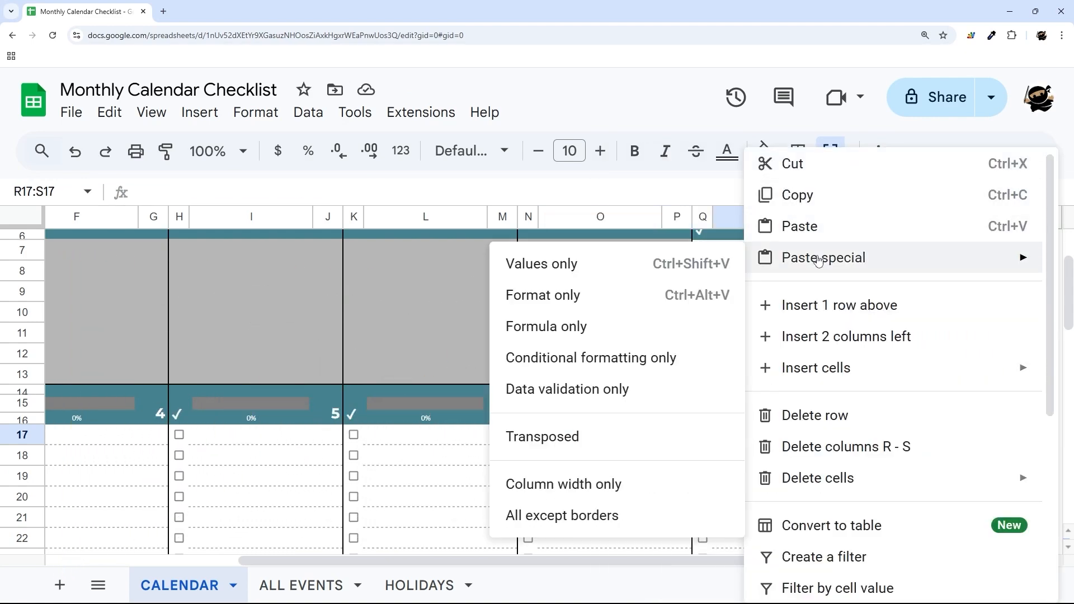
pyautogui.click(531, 327)
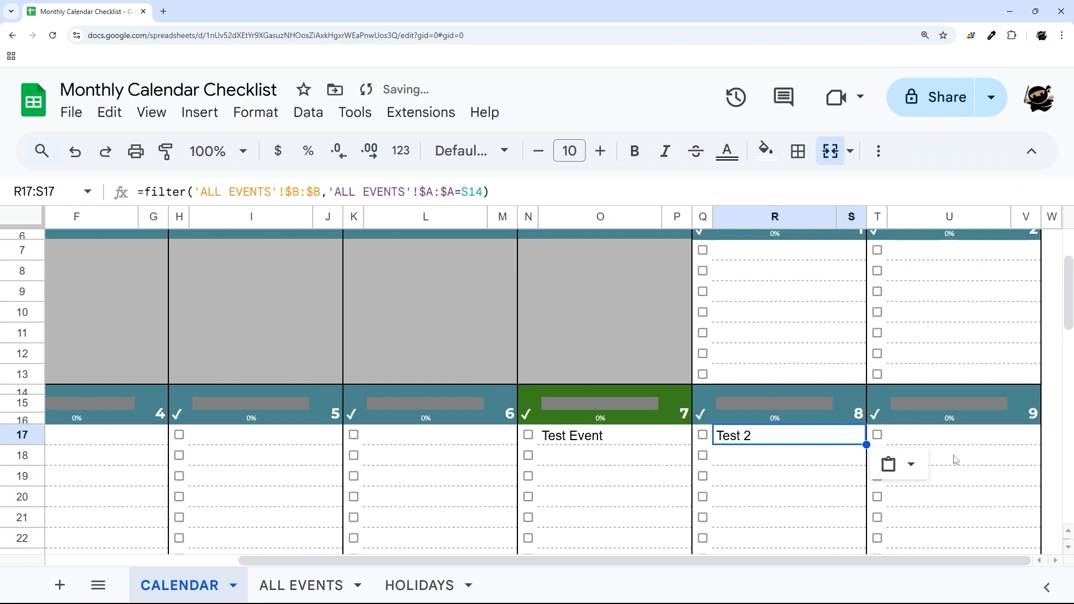
# Paste only the copied filter formula into U17, the first line of day 9.
pyautogui.click(956, 438)
pyautogui.rightClick(957, 439)
pyautogui.moveTo(1035, 262)
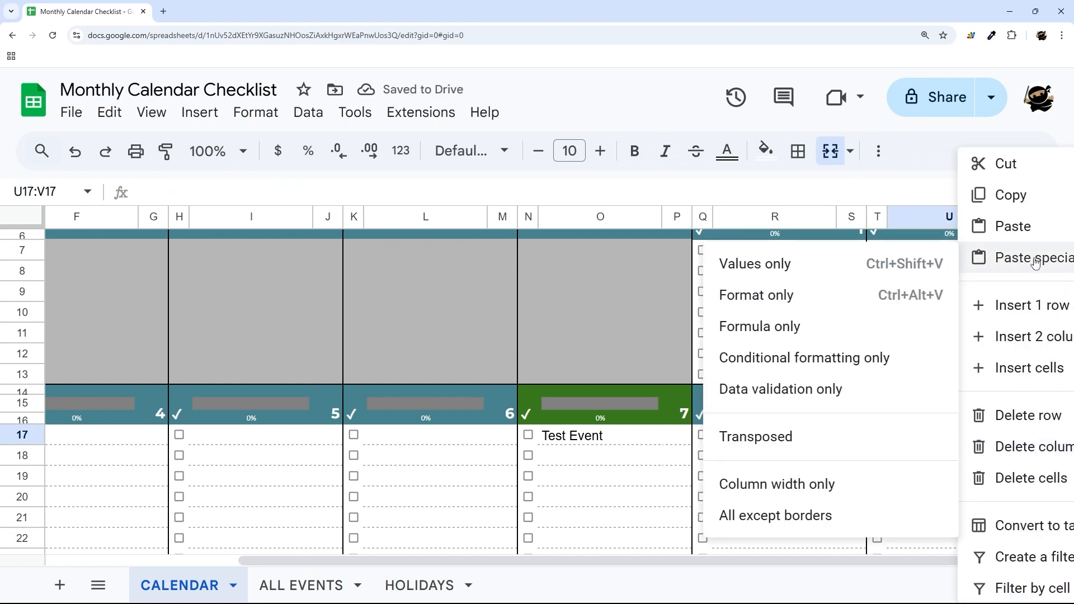
pyautogui.click(760, 327)
pyautogui.moveTo(956, 440)
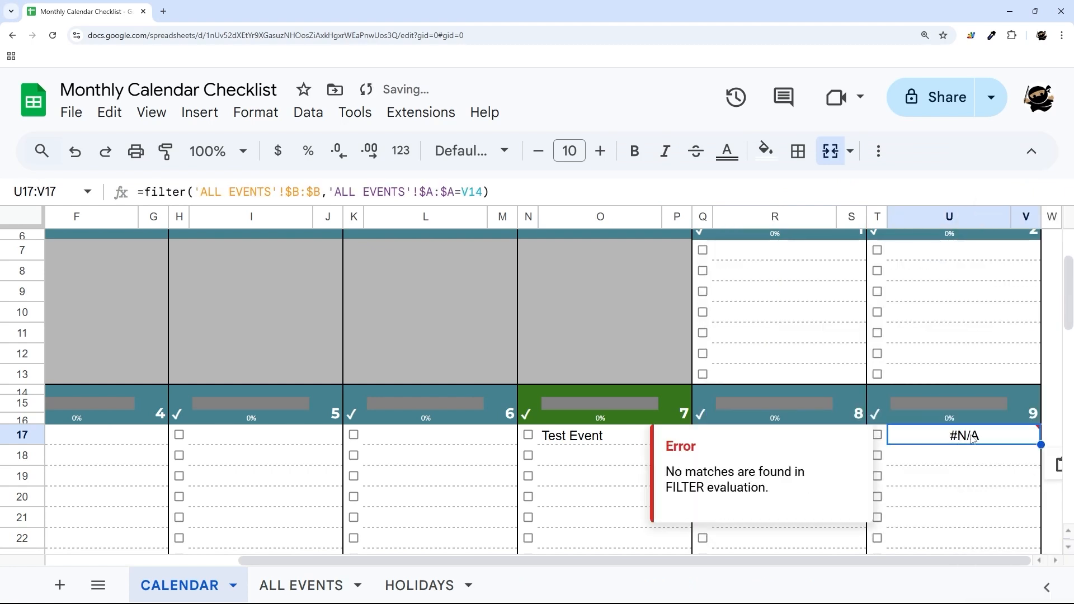
# Clear the pasted filter formulas from cells U17 and R17.
pyautogui.press('Delete')
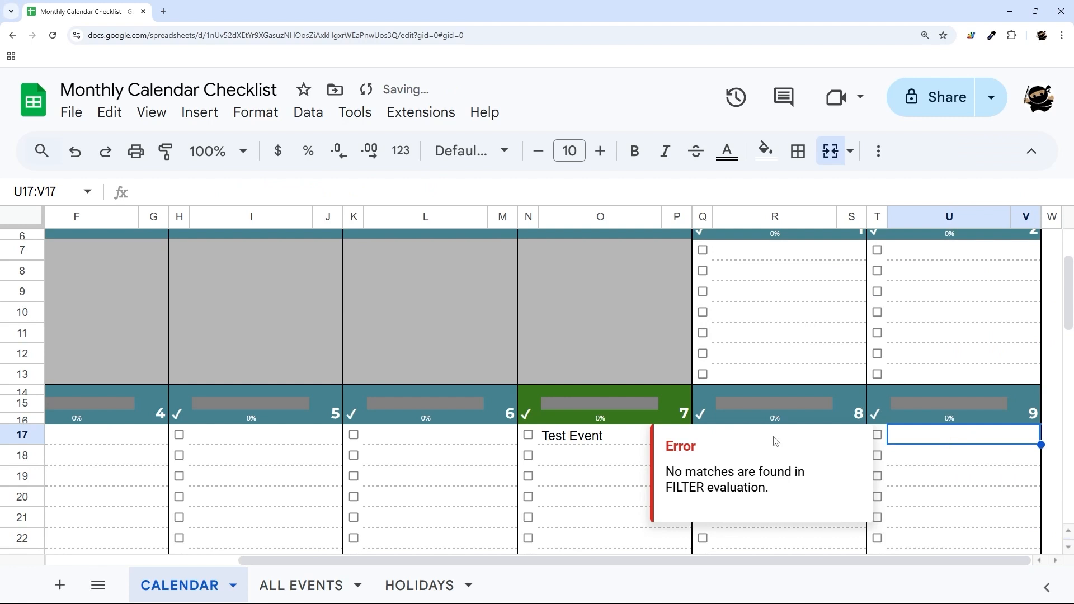
pyautogui.click(567, 445)
pyautogui.click(761, 438)
pyautogui.press('Delete')
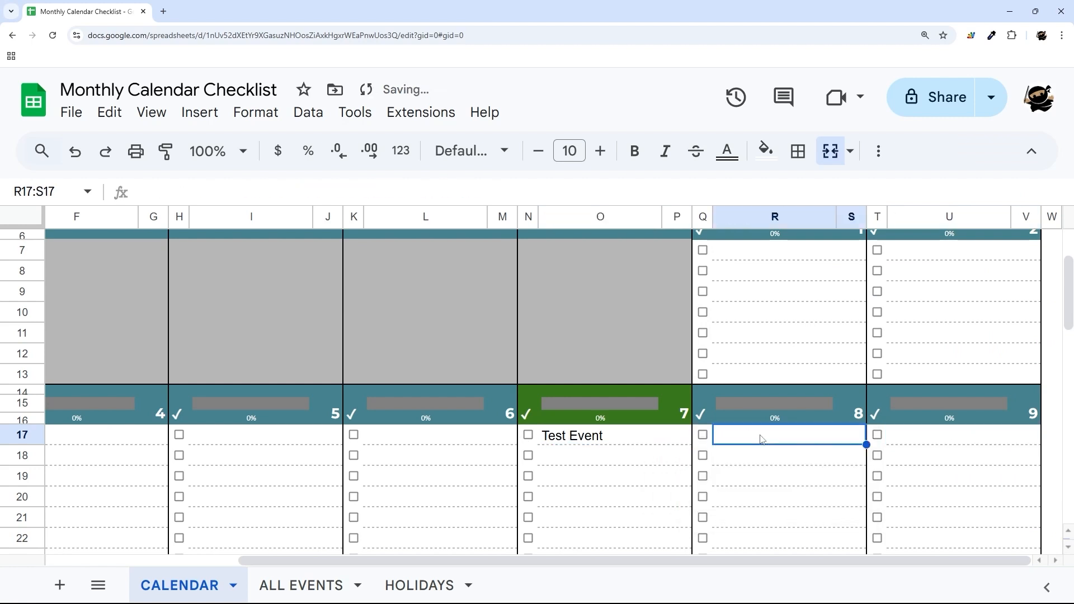
# Wrap the filter formula in O17 in an IFERROR function.
pyautogui.click(566, 439)
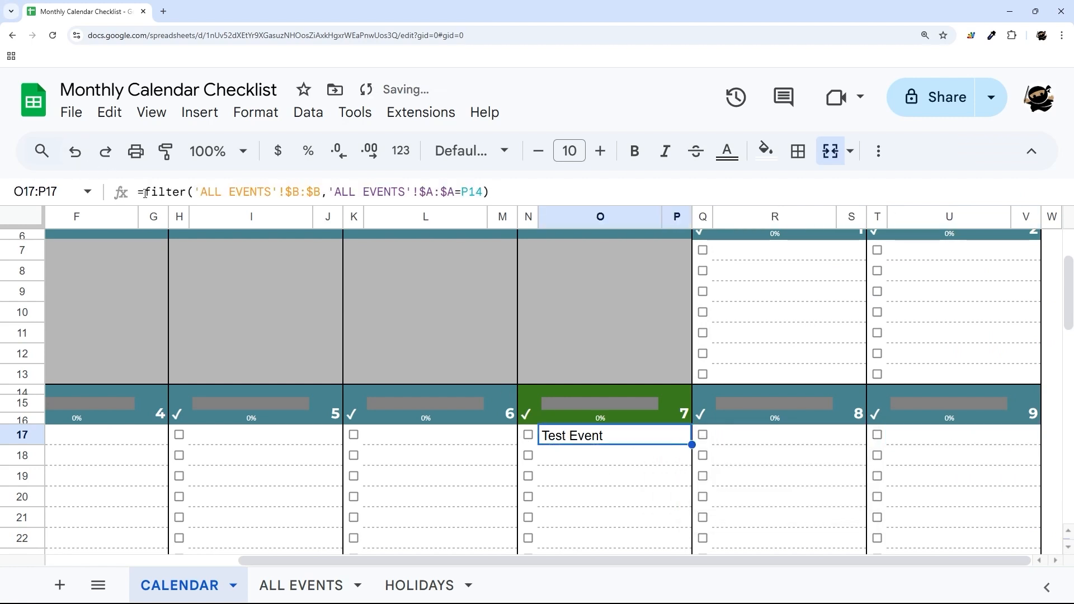
pyautogui.click(145, 193)
pyautogui.write('IFERROR(')
pyautogui.press('End')
pyautogui.write(')')
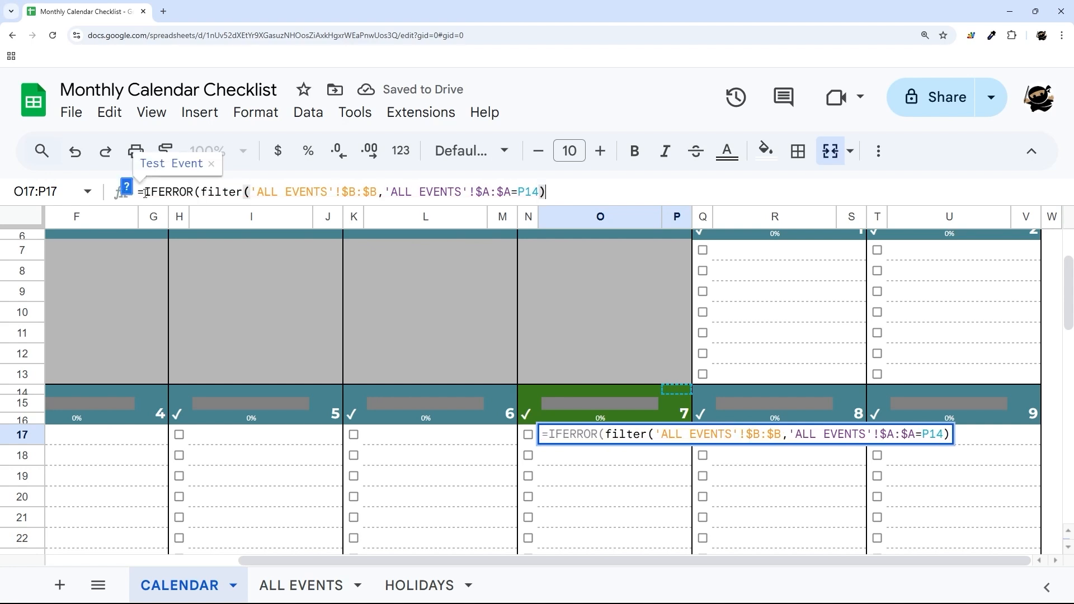
pyautogui.press('Return')
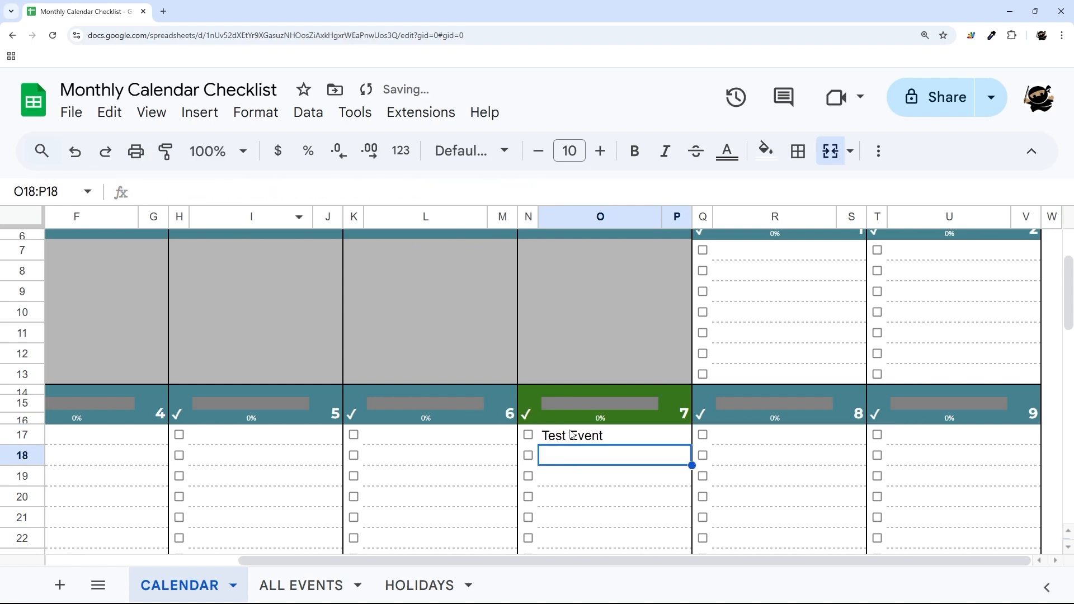
# Copy the IFERROR formula of O17 and paste it as formula only into R17 and U17.
pyautogui.click(593, 438)
pyautogui.hotkey('ctrl', 'c')
pyautogui.rightClick(760, 438)
pyautogui.moveTo(825, 271)
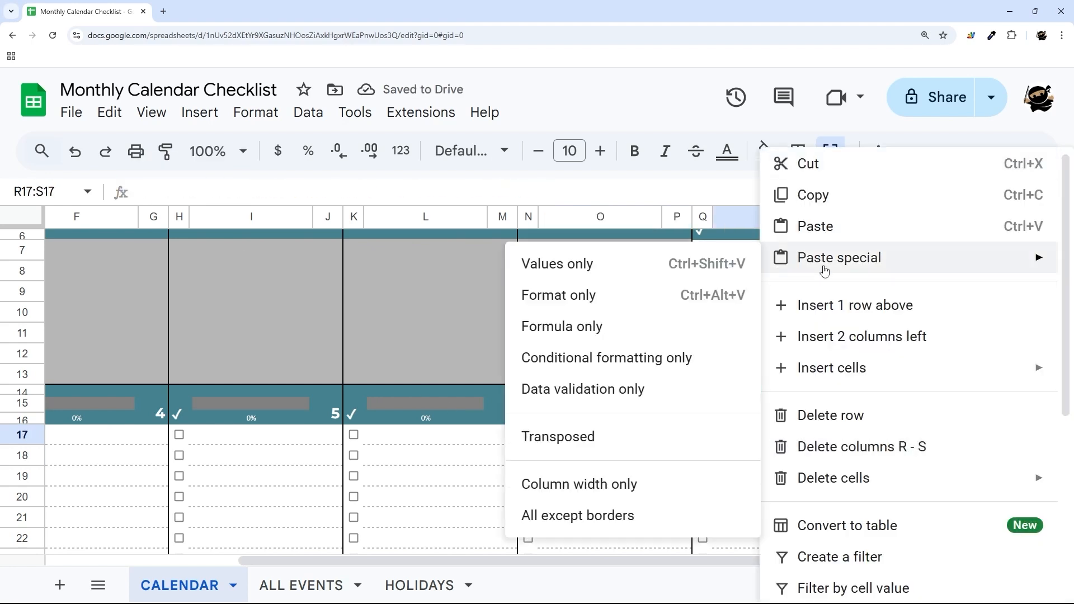
pyautogui.click(522, 329)
pyautogui.click(954, 440)
pyautogui.rightClick(954, 440)
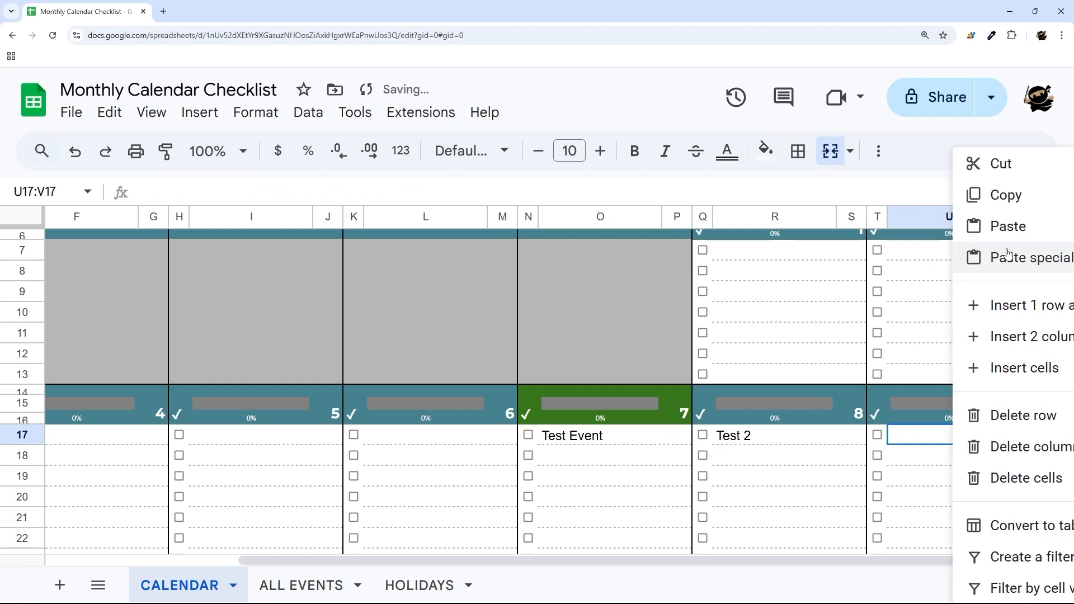
pyautogui.moveTo(1001, 257)
pyautogui.click(738, 327)
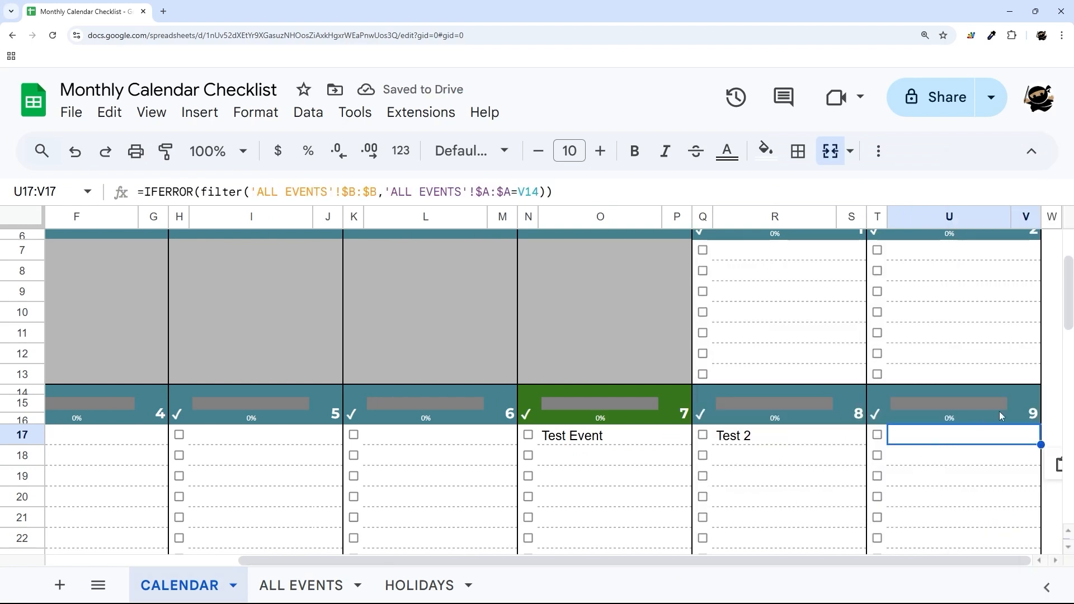
pyautogui.click(1033, 417)
pyautogui.click(958, 439)
# Add an event dated 11/9/2024 with the description Day Off! in row 4 of ALL EVENTS, and return to the CALENDAR sheet.
pyautogui.click(301, 584)
pyautogui.click(112, 304)
pyautogui.doubleClick(112, 303)
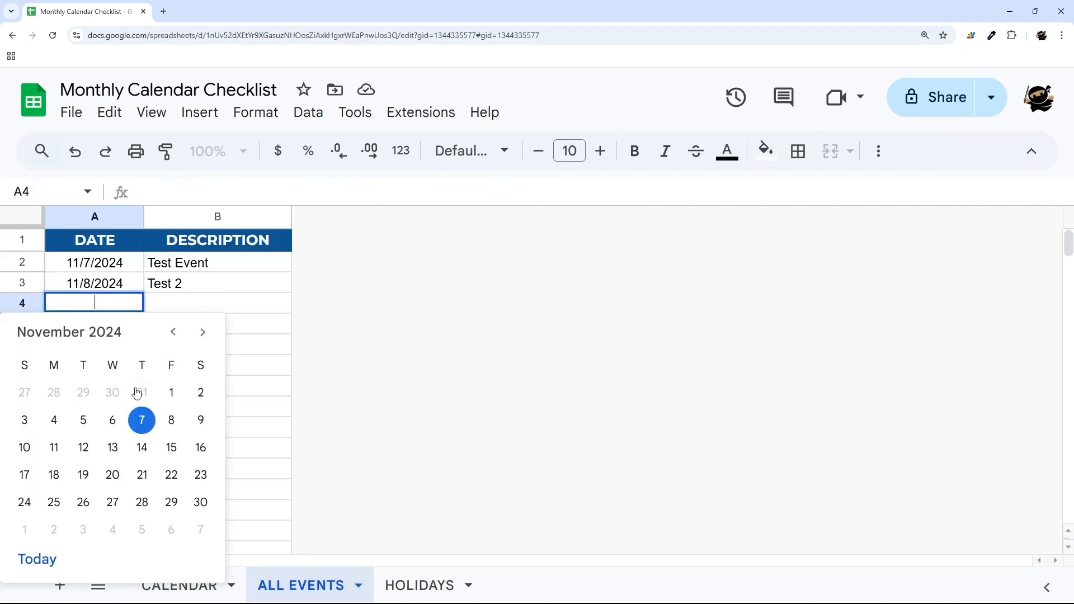
pyautogui.click(200, 420)
pyautogui.click(195, 307)
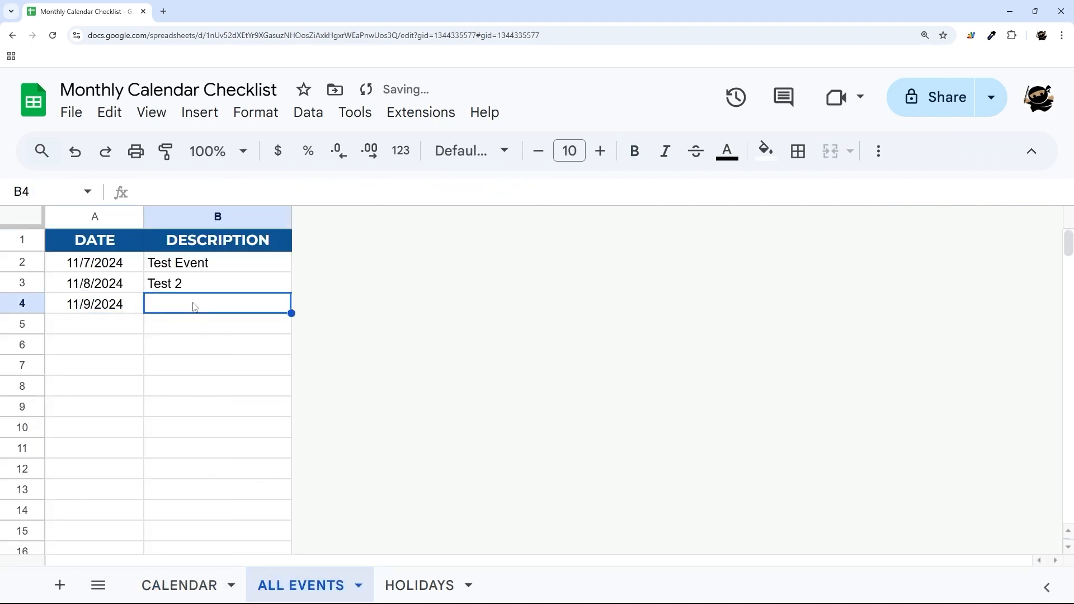
pyautogui.write('Day Off!')
pyautogui.press('Return')
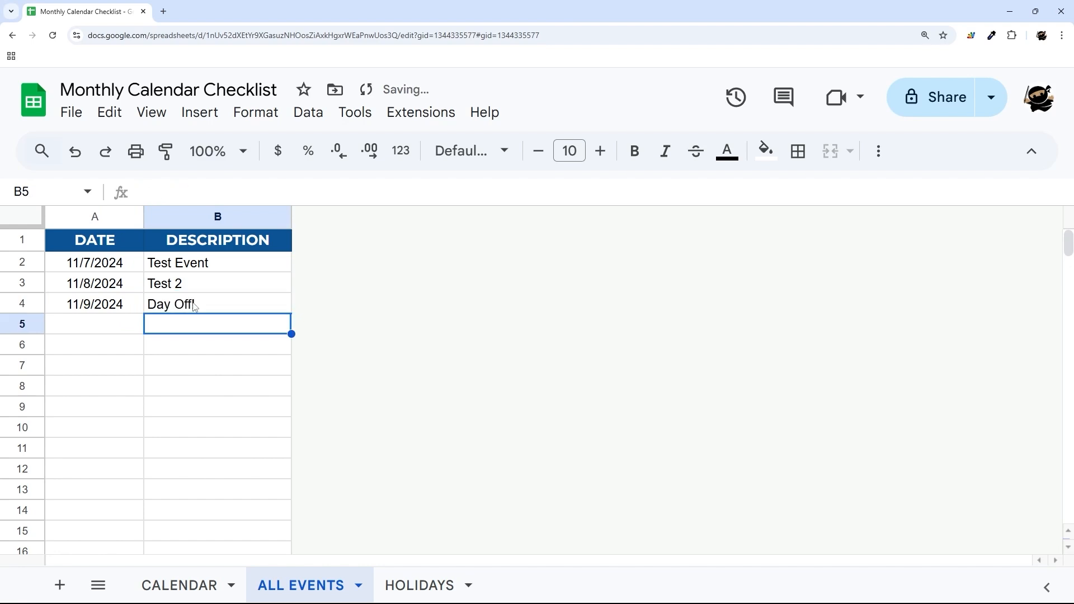
pyautogui.click(179, 585)
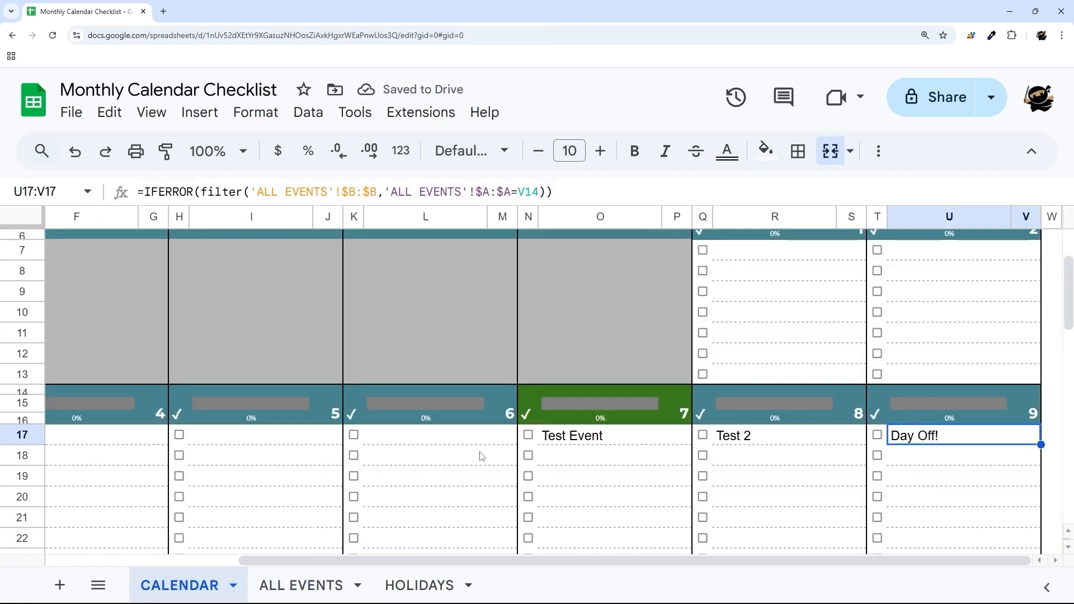
# Change the dates in A3 and A4 of ALL EVENTS to 11/7/2024.
pyautogui.click(300, 585)
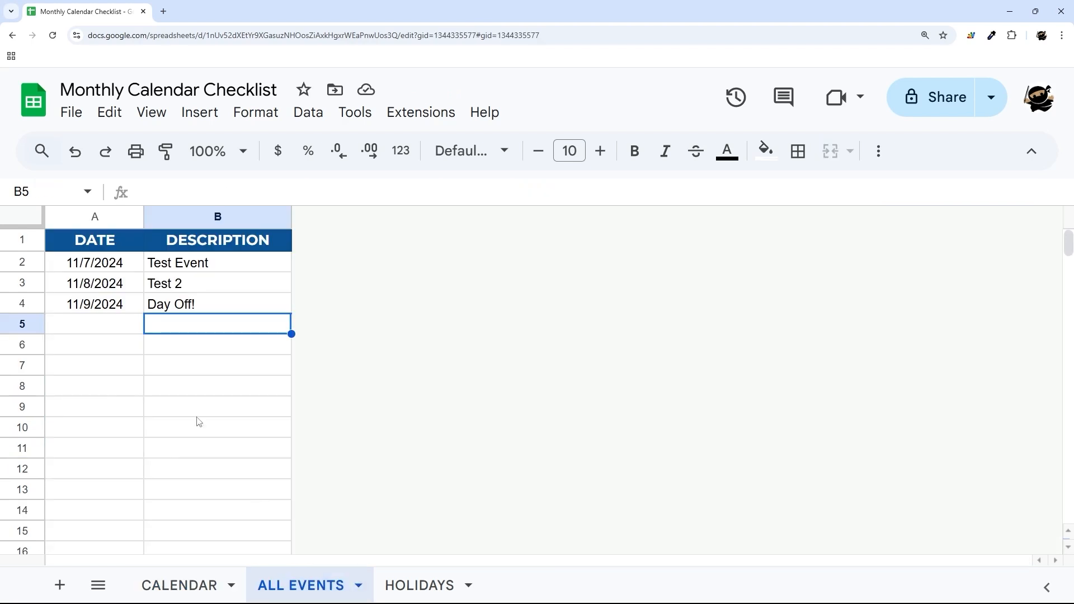
pyautogui.moveTo(99, 270); pyautogui.dragTo(184, 476)
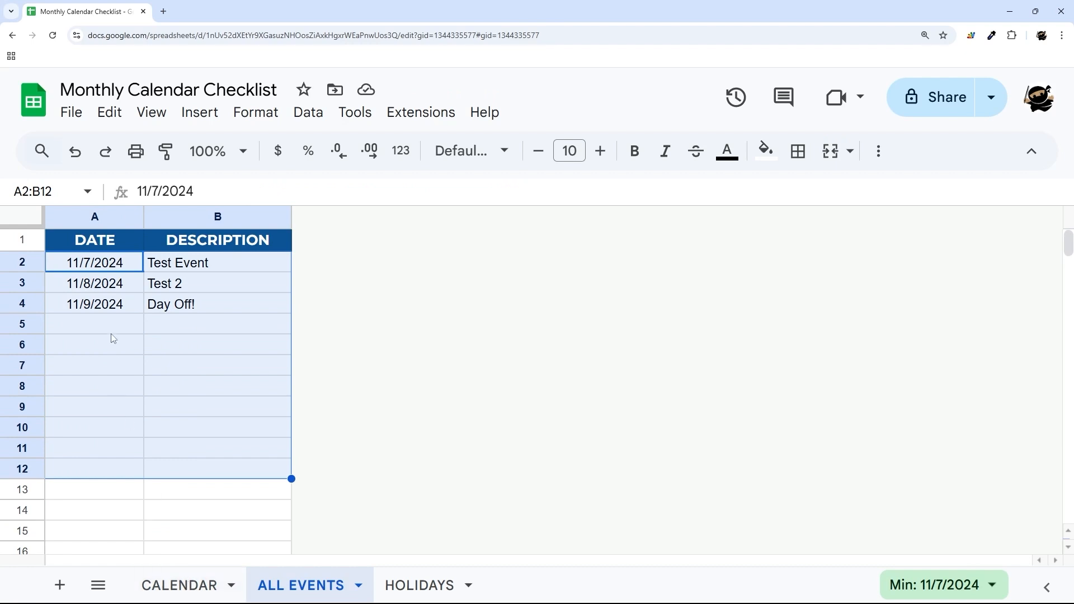
pyautogui.doubleClick(94, 289)
pyautogui.click(142, 399)
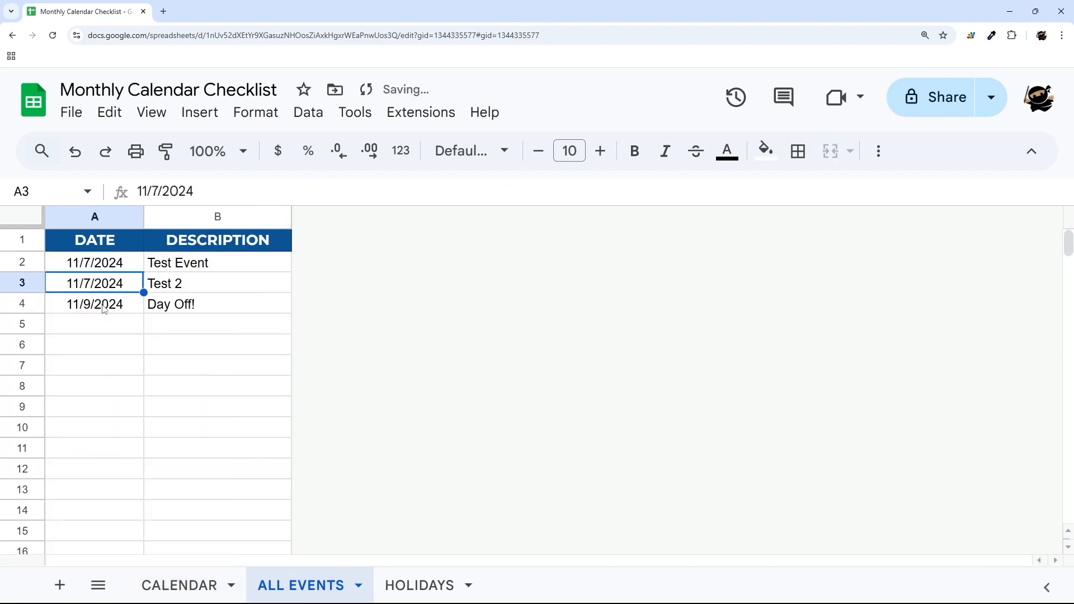
pyautogui.click(103, 312)
pyautogui.doubleClick(103, 312)
pyautogui.click(141, 420)
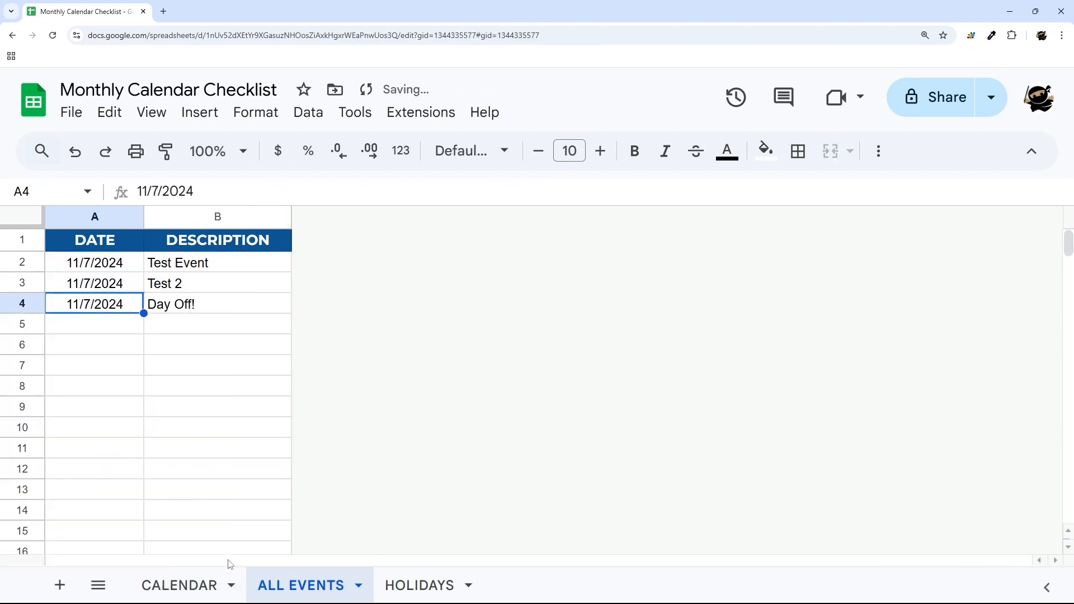
# On the CALENDAR sheet, tick the checkboxes in N17, N18 and N19 for the three events under November 7.
pyautogui.click(216, 583)
pyautogui.scroll(-2, 633, 392)
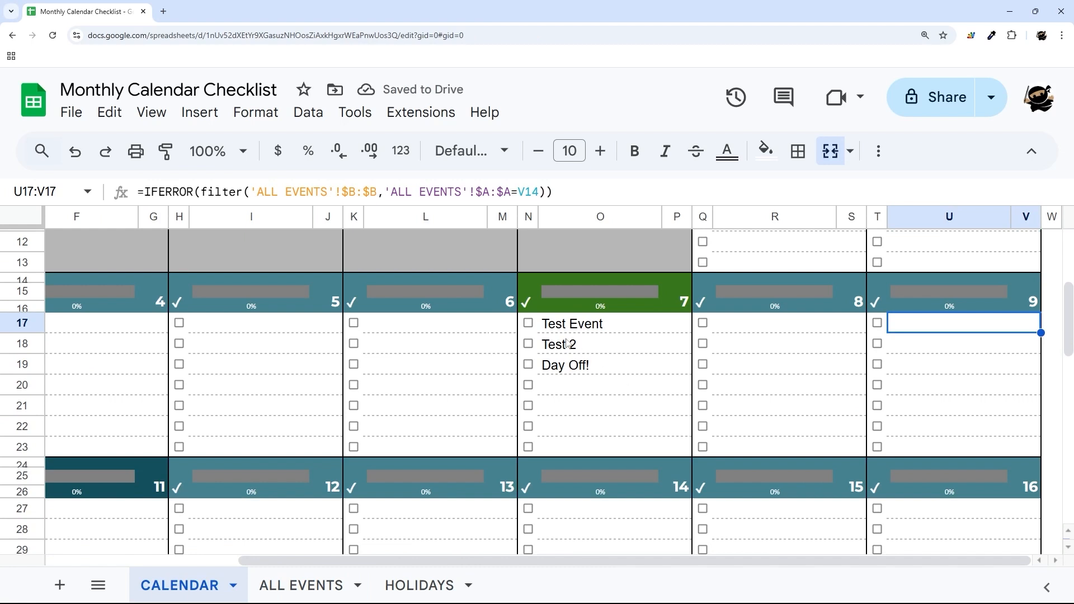
pyautogui.moveTo(555, 331); pyautogui.dragTo(556, 433)
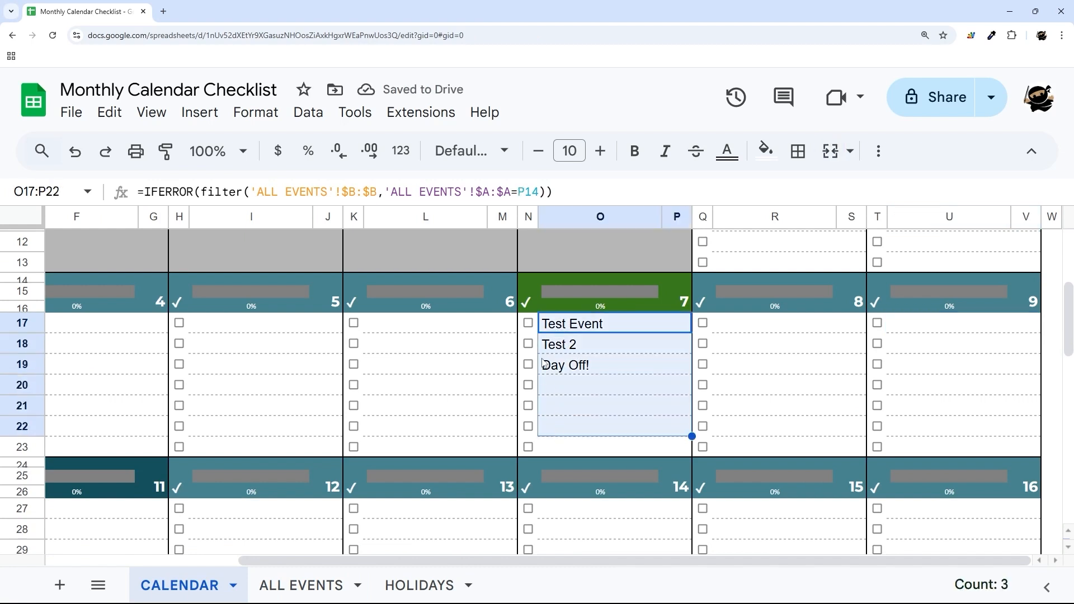
pyautogui.moveTo(578, 330); pyautogui.dragTo(592, 414)
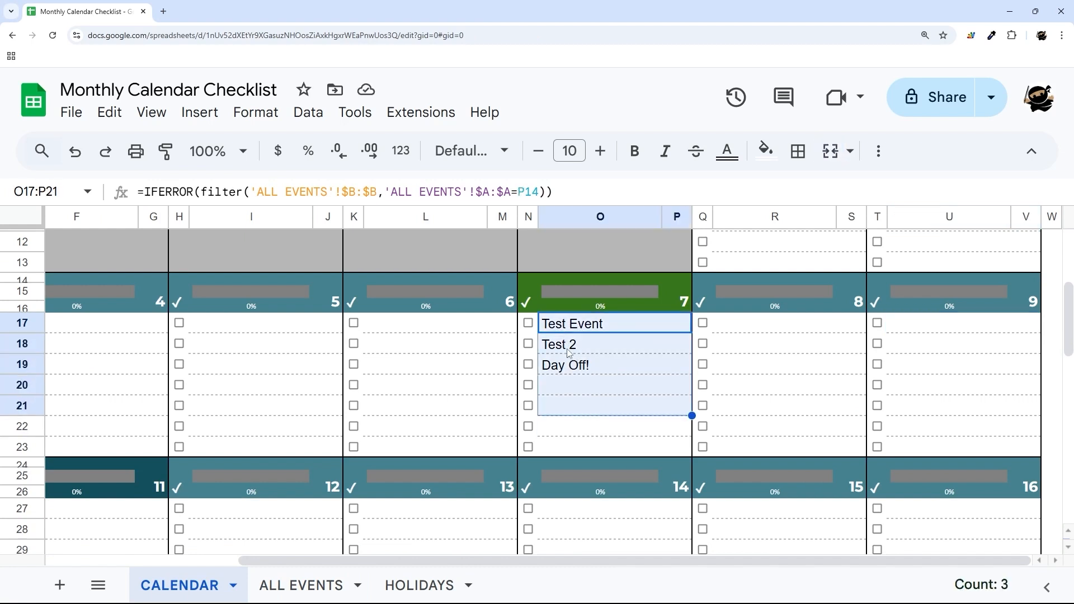
pyautogui.click(528, 322)
pyautogui.click(528, 344)
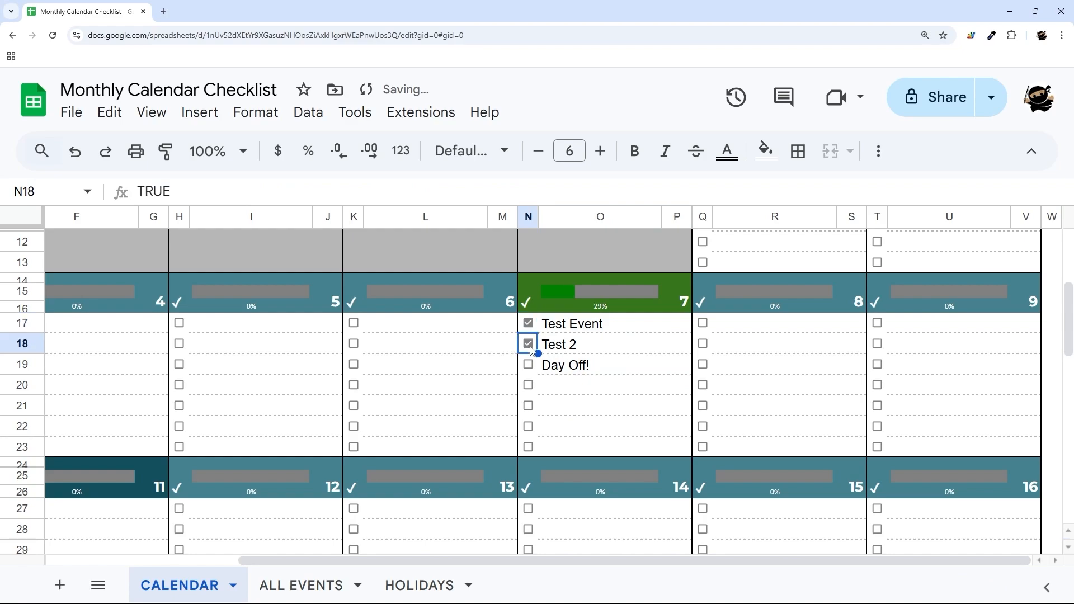
pyautogui.click(528, 364)
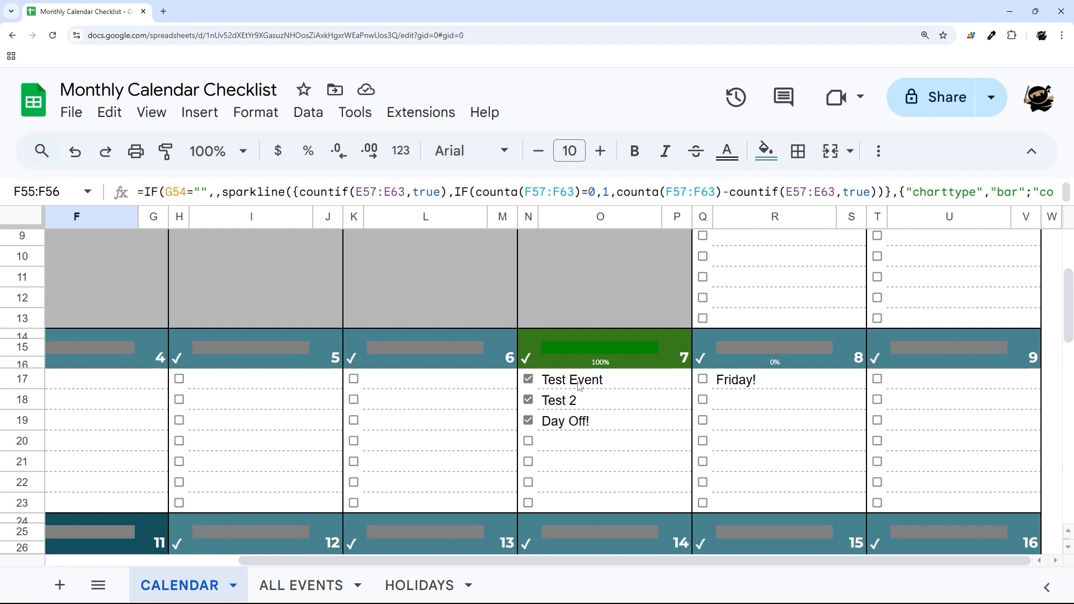
pyautogui.moveTo(578, 386); pyautogui.dragTo(576, 429)
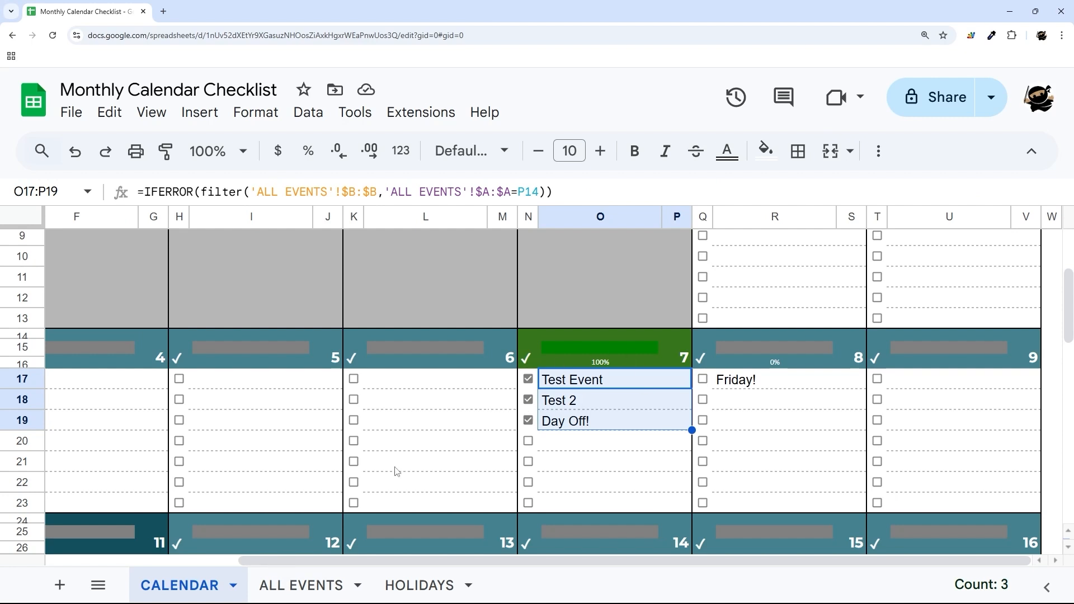
# Insert a row above row 3 of ALL EVENTS dated 11/7/2024 with the description Inserted, and check the November 7 list on CALENDAR.
pyautogui.click(285, 585)
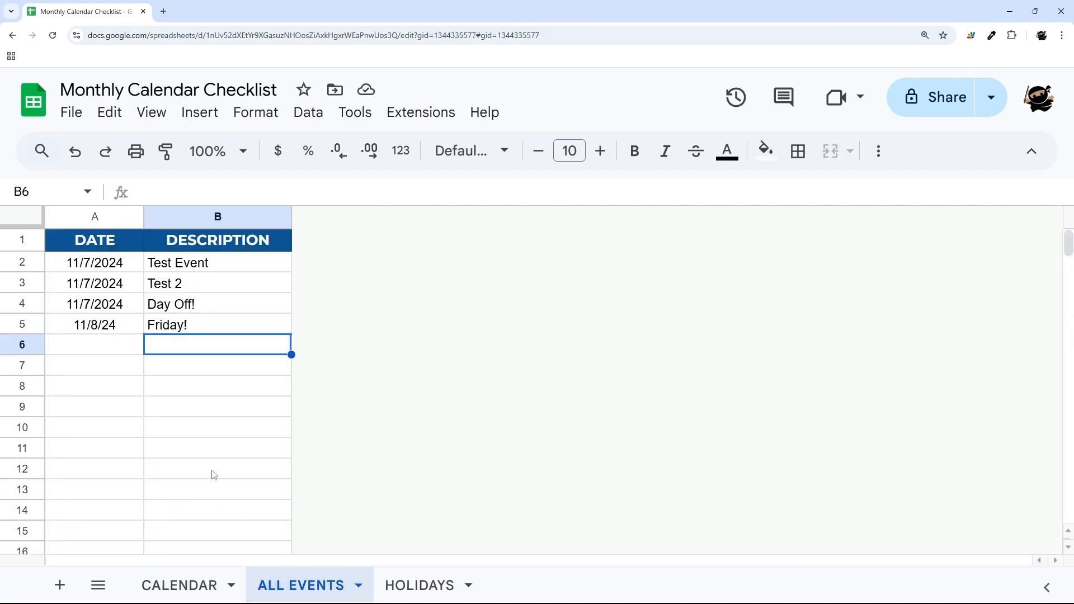
pyautogui.rightClick(31, 289)
pyautogui.click(70, 311)
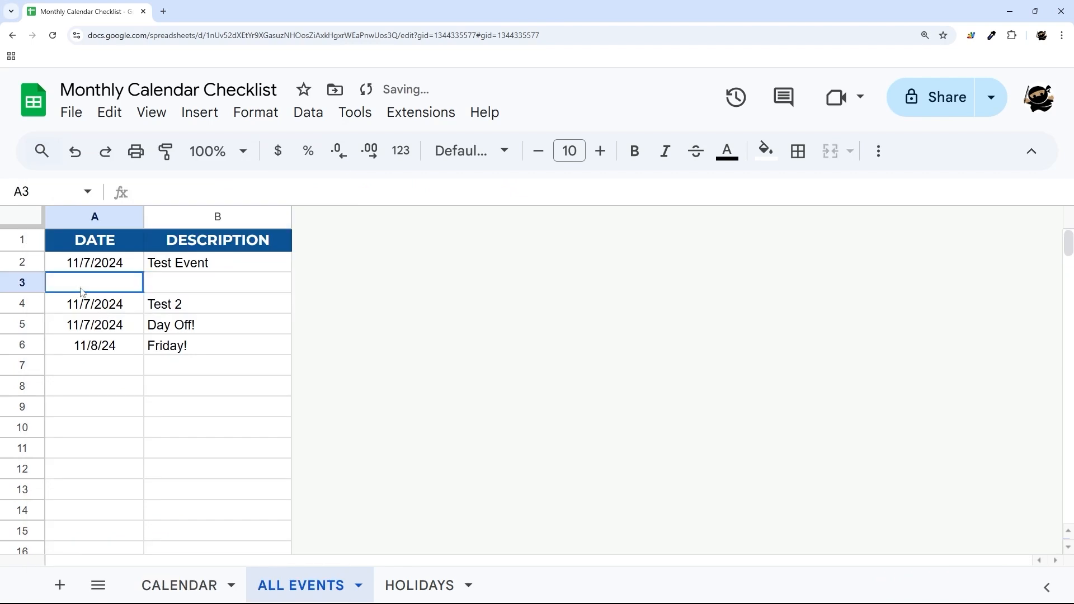
pyautogui.doubleClick(81, 290)
pyautogui.click(139, 396)
pyautogui.click(169, 289)
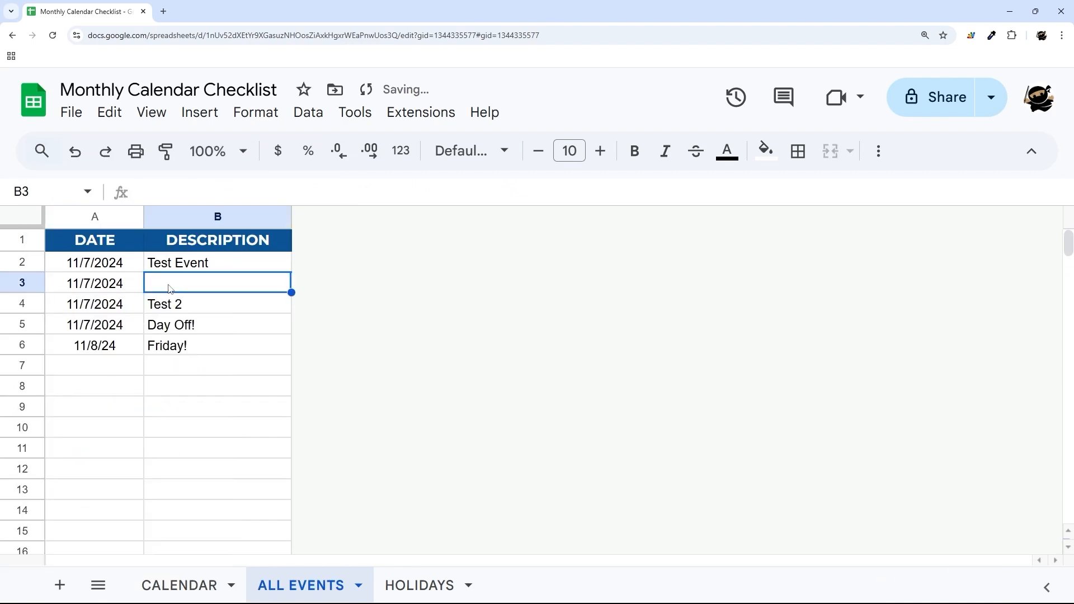
pyautogui.write('Inserted')
pyautogui.press('Return')
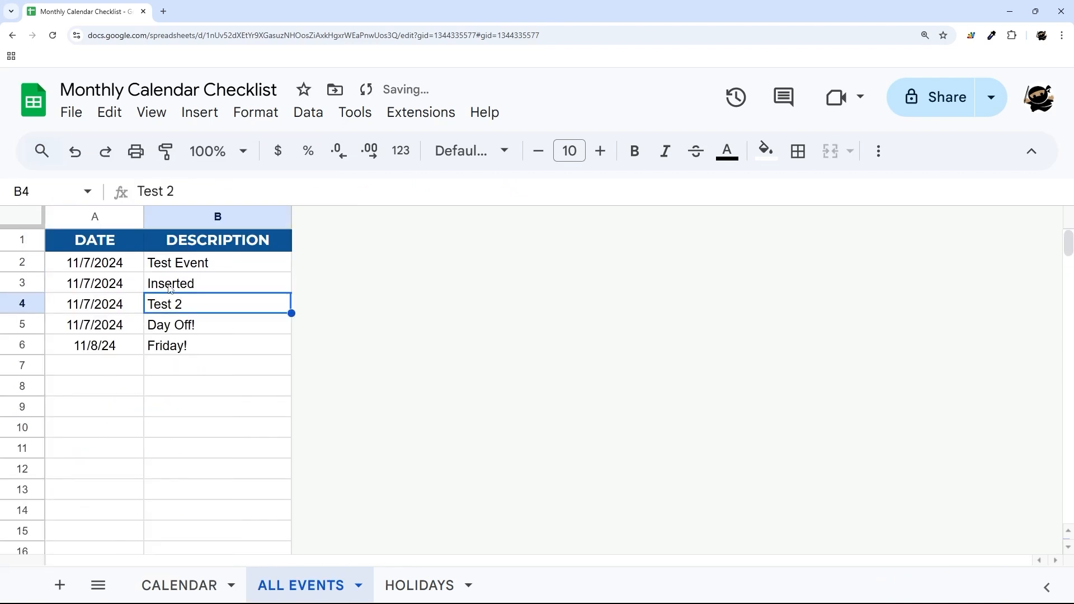
pyautogui.click(158, 583)
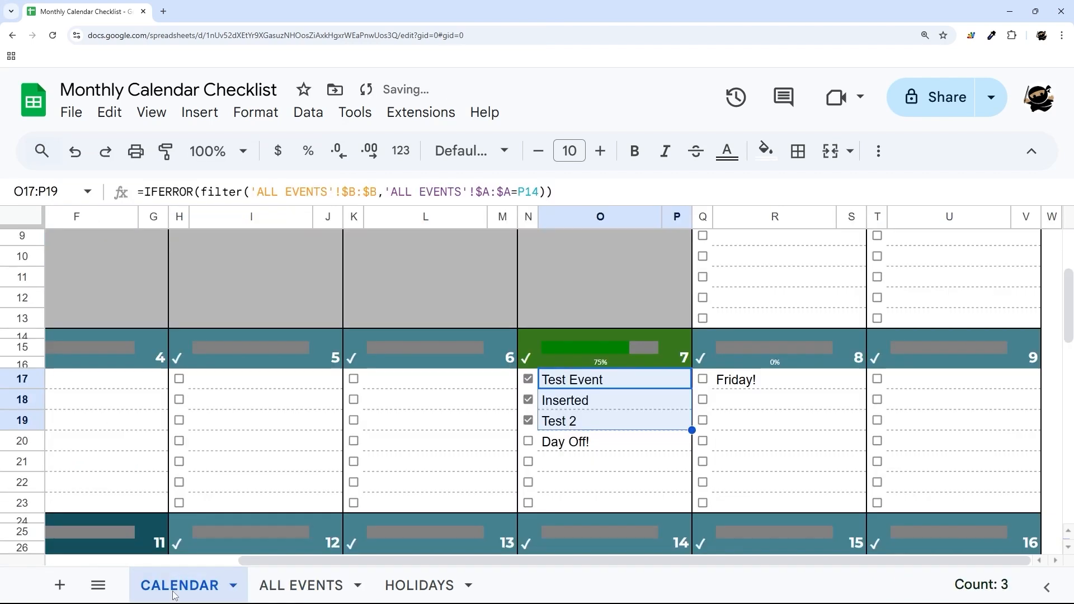
pyautogui.click(591, 440)
pyautogui.click(540, 406)
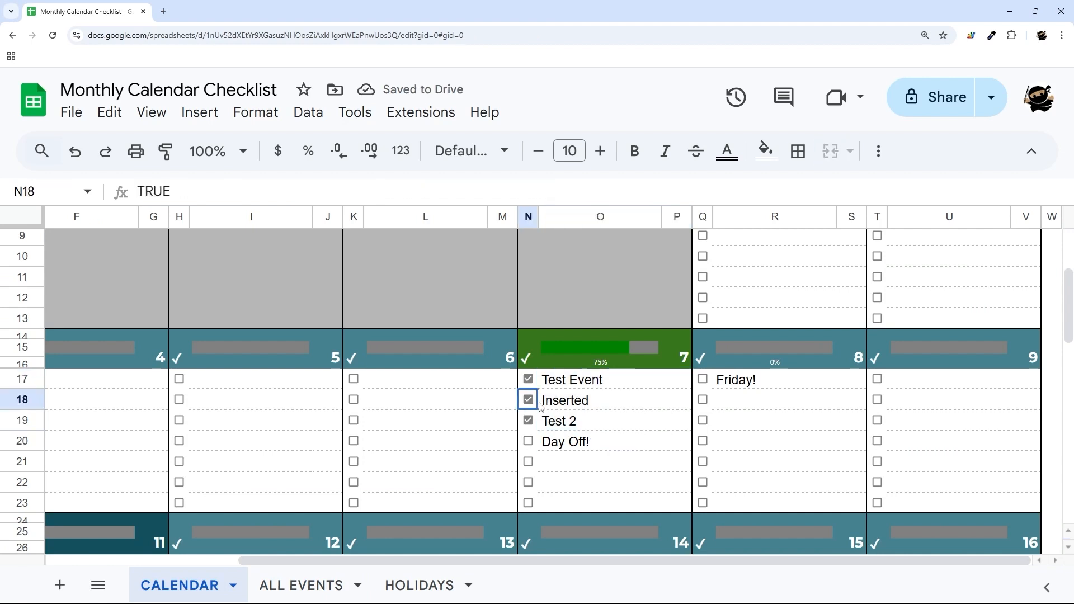
pyautogui.moveTo(540, 406); pyautogui.dragTo(590, 407)
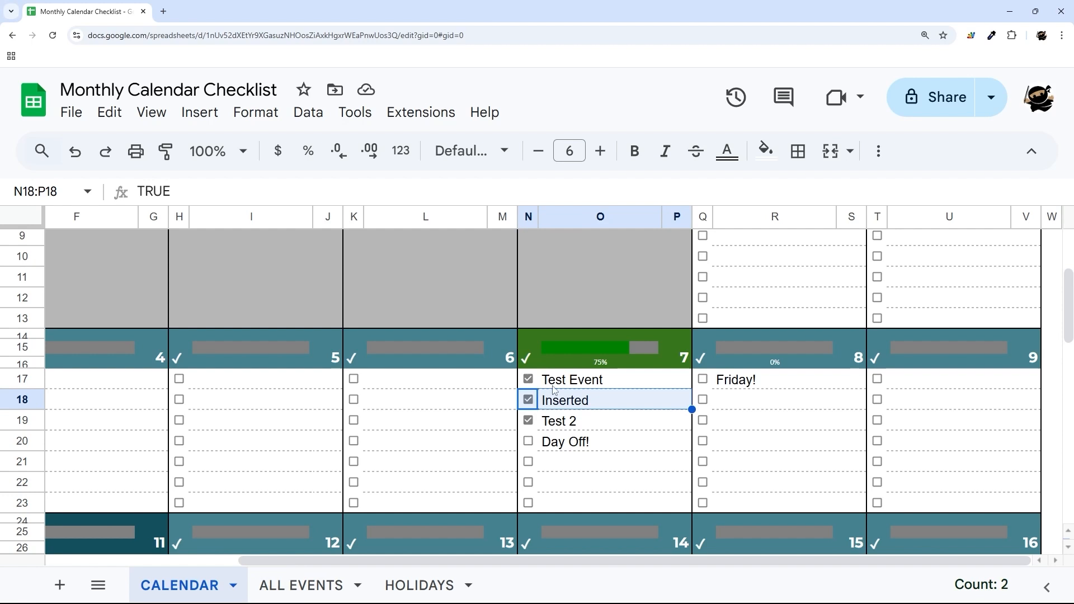
# Move the Inserted row on ALL EVENTS below the Friday! row, and check the November 7 list on CALENDAR.
pyautogui.click(301, 585)
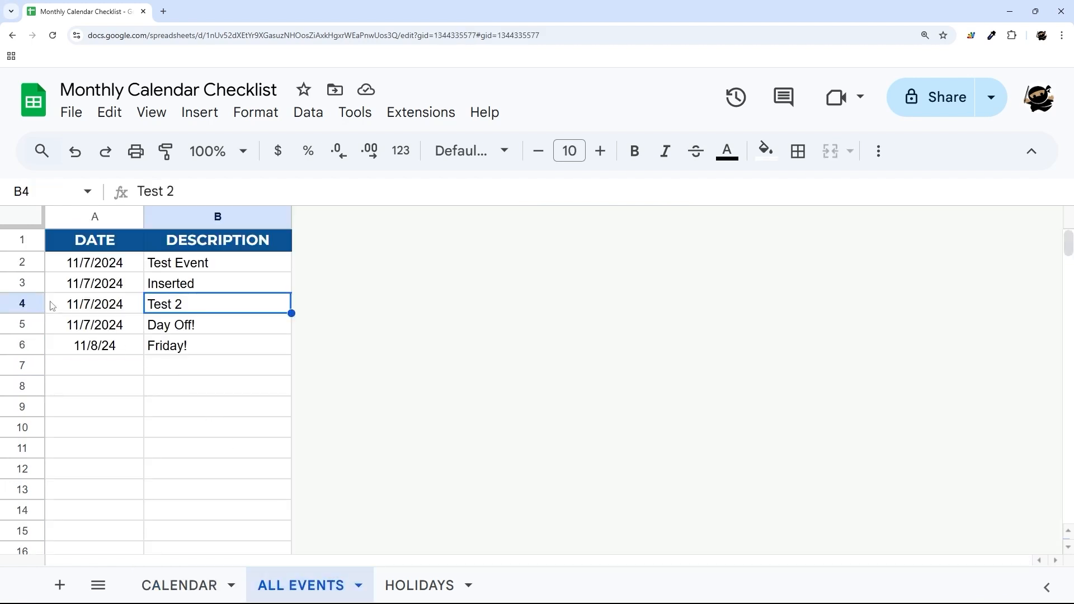
pyautogui.click(22, 283)
pyautogui.moveTo(24, 282); pyautogui.dragTo(26, 348)
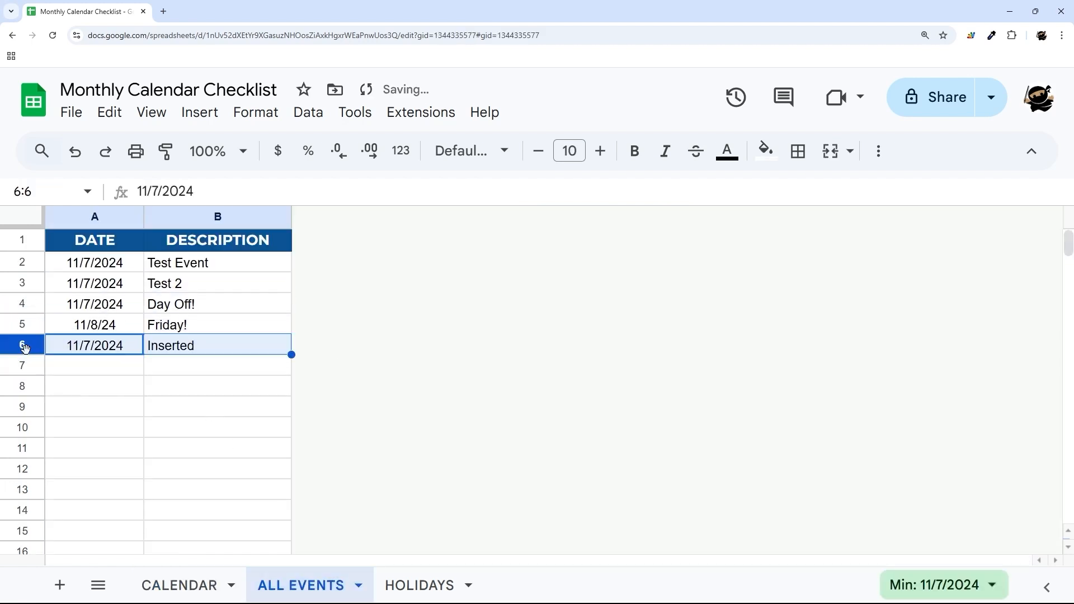
pyautogui.click(180, 585)
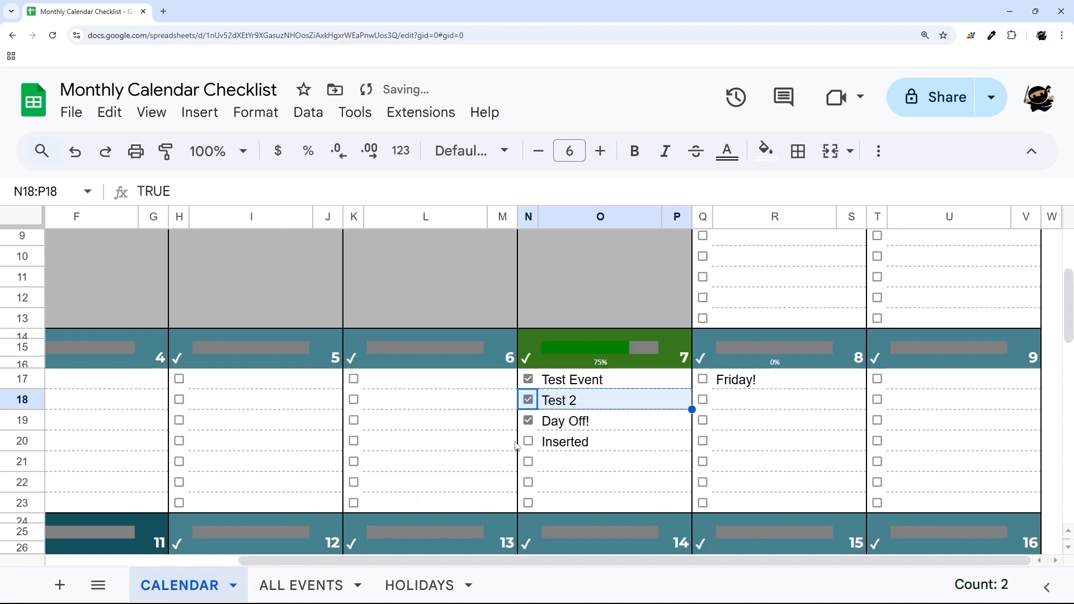
pyautogui.click(537, 449)
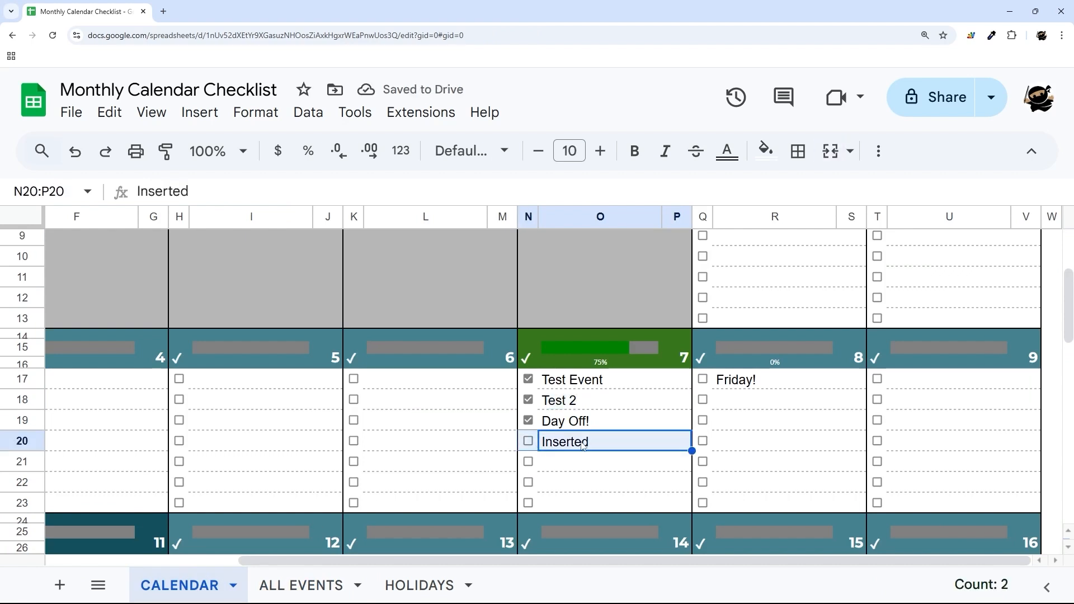
# Compare the order of the event rows on ALL EVENTS with the IFERROR/filter formula in O17 of CALENDAR.
pyautogui.click(297, 585)
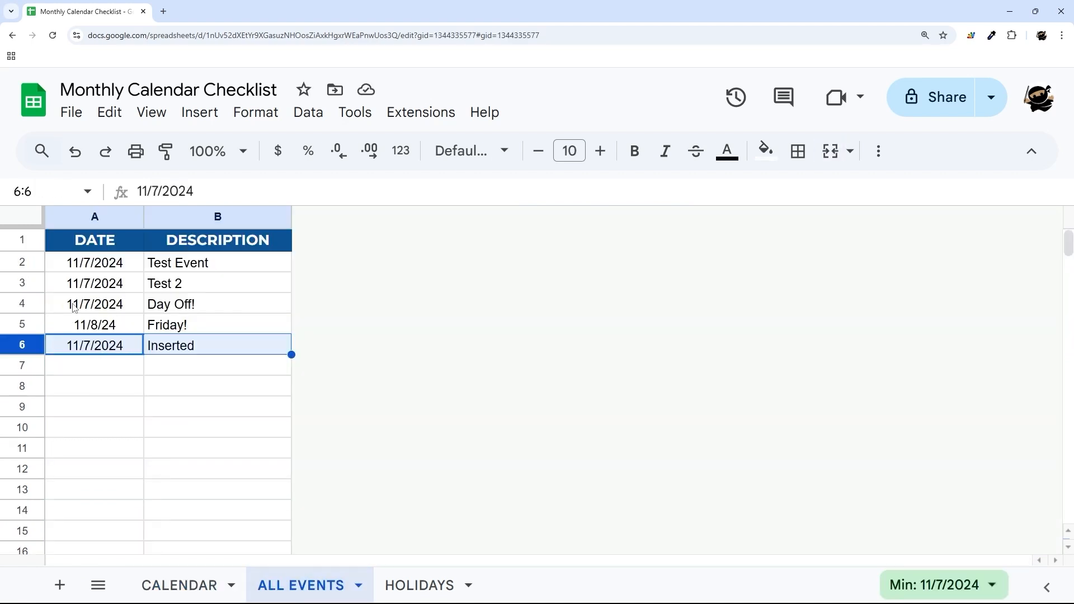
pyautogui.moveTo(38, 307); pyautogui.dragTo(27, 262)
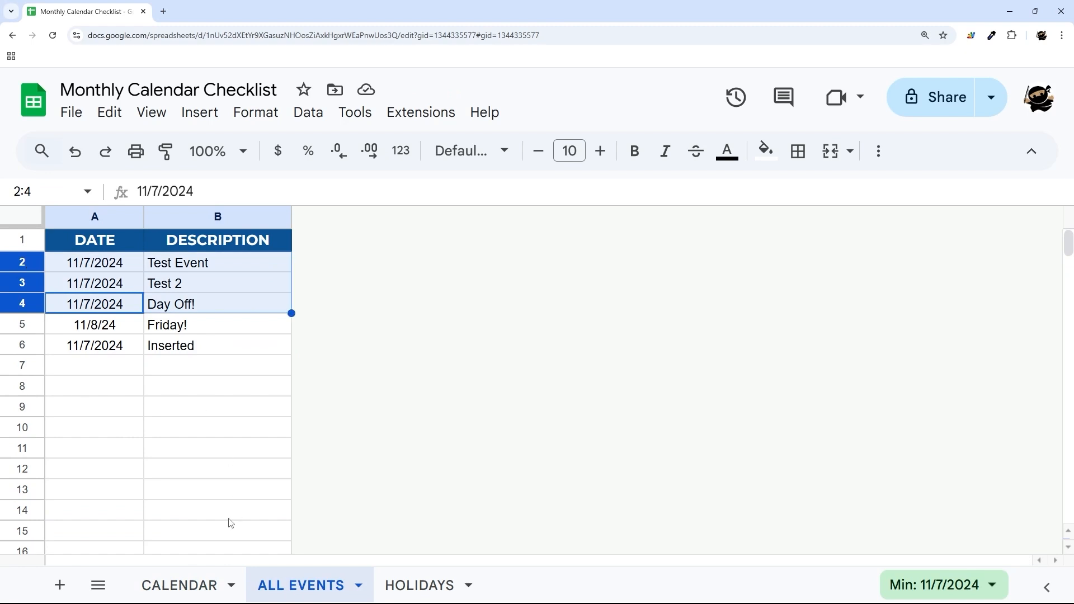
pyautogui.click(203, 582)
pyautogui.click(563, 381)
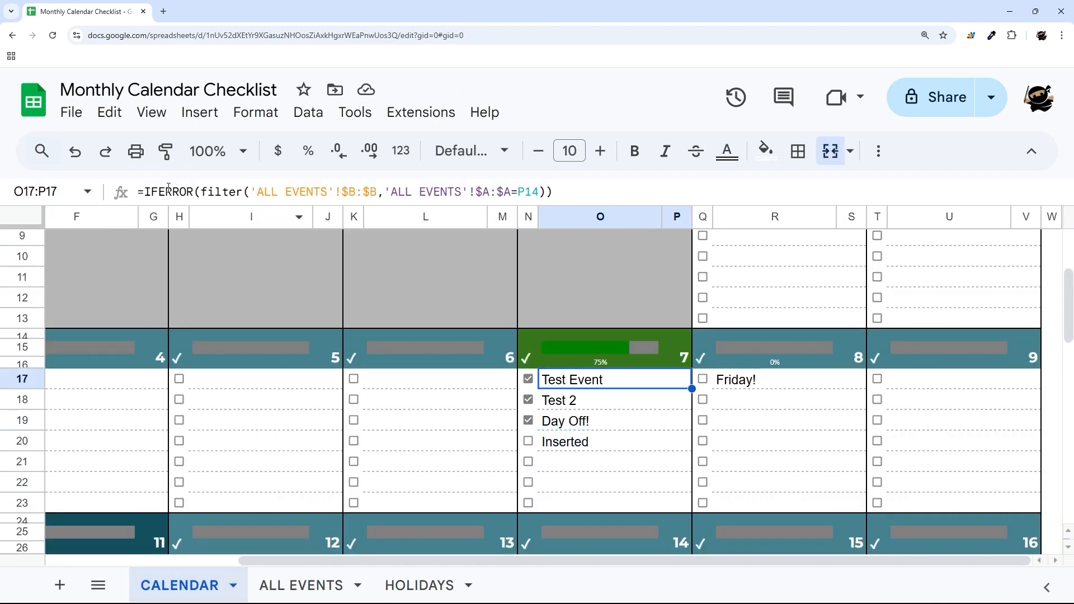
pyautogui.moveTo(196, 192); pyautogui.dragTo(620, 191)
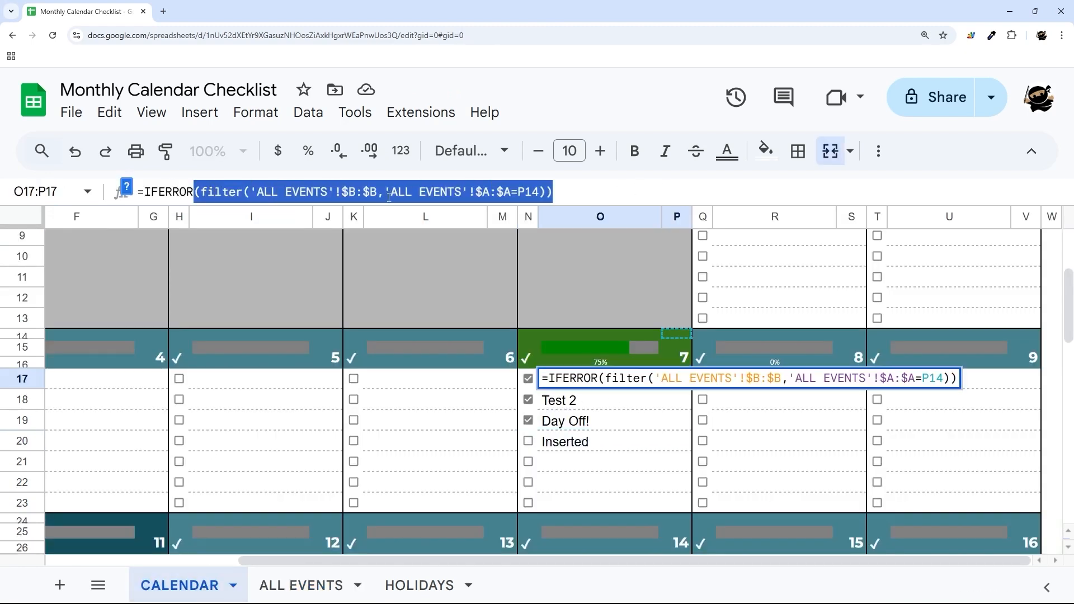
pyautogui.press('Escape')
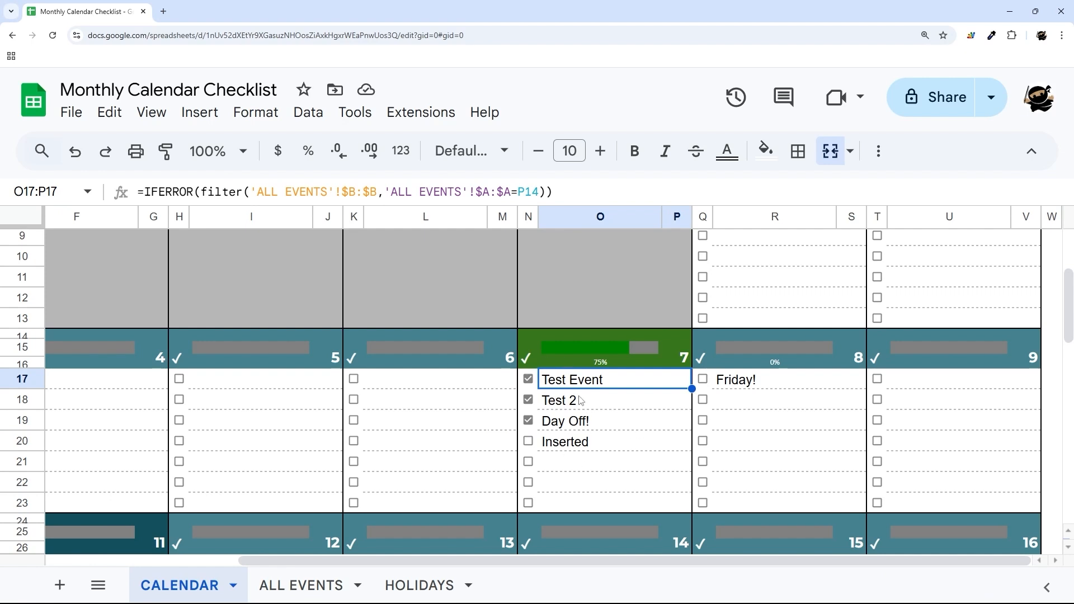
pyautogui.click(301, 584)
pyautogui.click(35, 364)
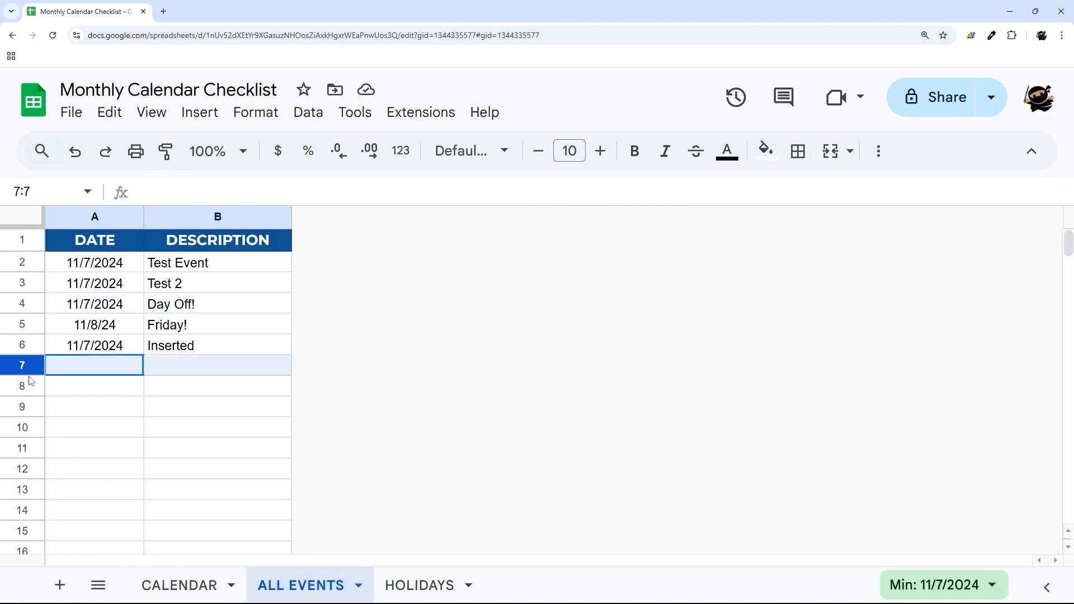
pyautogui.keyDown('shift'); pyautogui.click(23, 469); pyautogui.keyUp('shift')
pyautogui.click(179, 585)
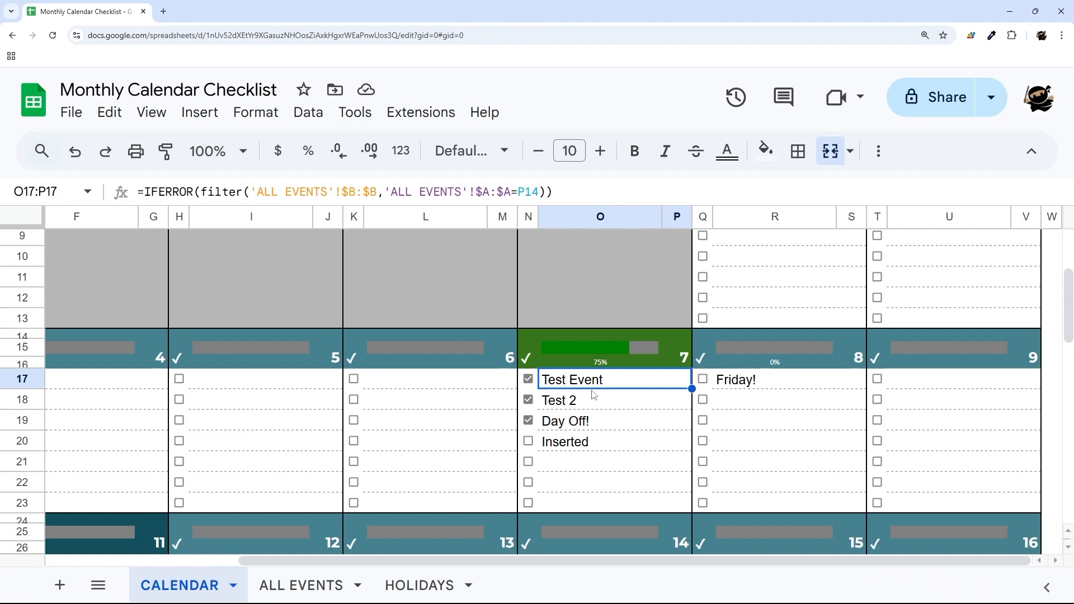
# Reduce the browser zoom to 150% and show the November 2024 calendar from its first column.
pyautogui.scroll(3, 594, 394)
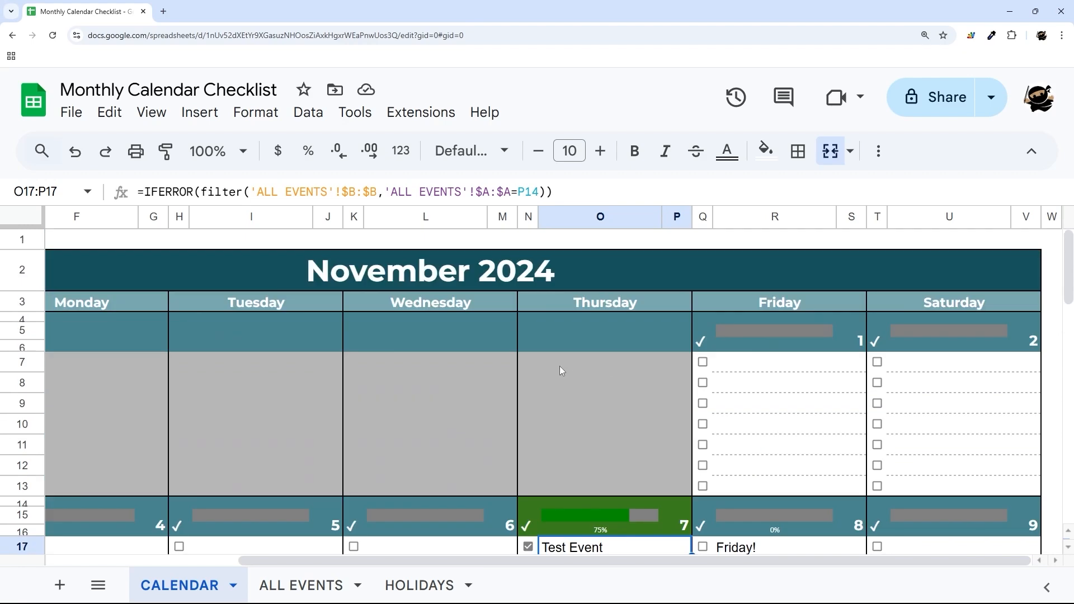
pyautogui.click(1060, 35)
pyautogui.click(987, 259)
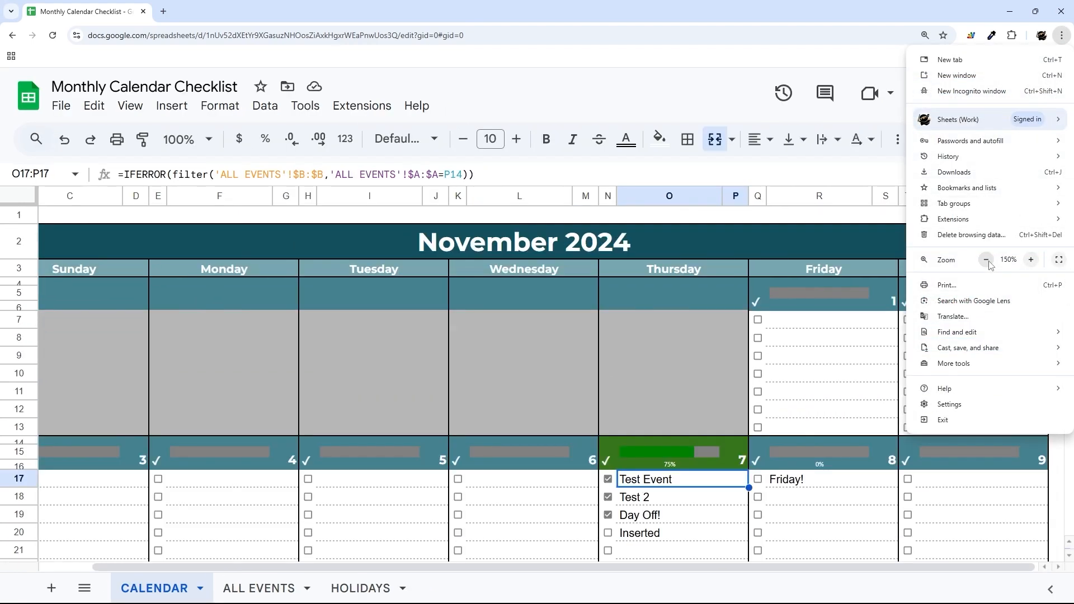
pyautogui.click(632, 222)
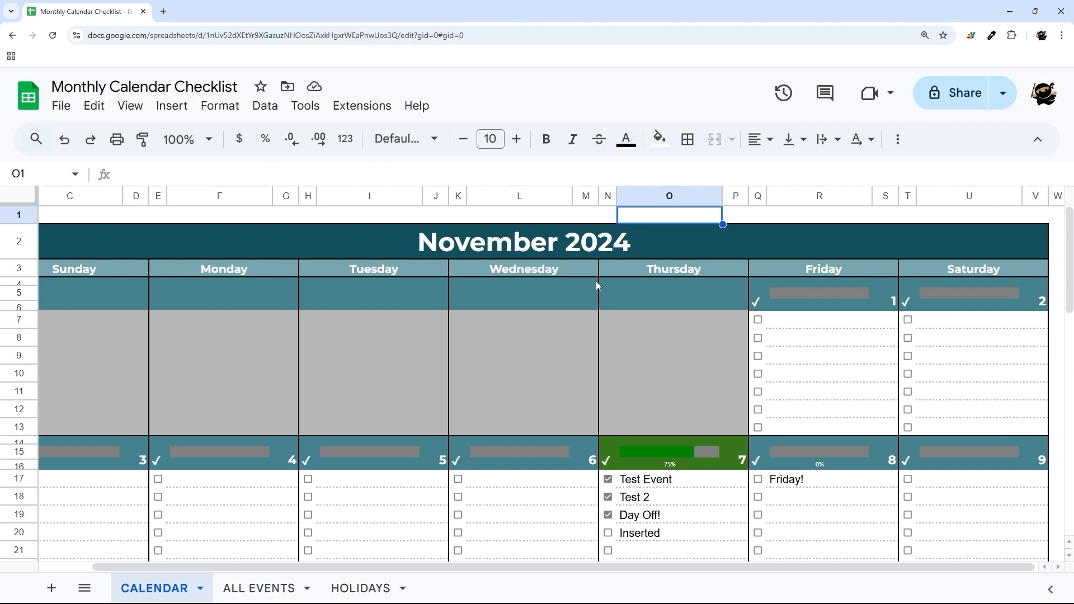
pyautogui.moveTo(623, 567); pyautogui.dragTo(439, 567)
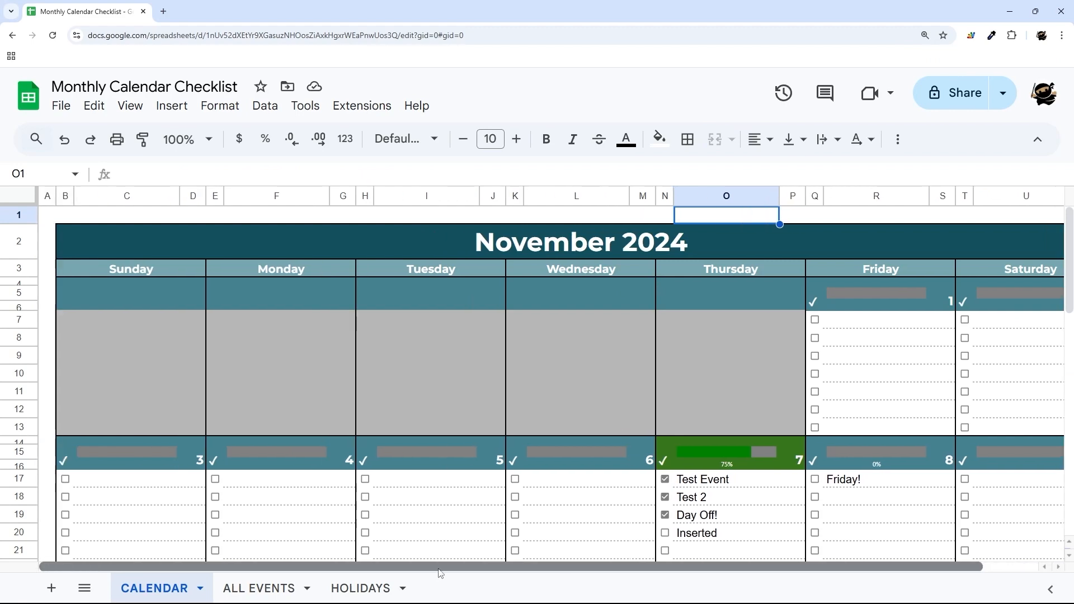
# Apply left, right and top borders in a thicker line style to the calendar range B2:V53.
pyautogui.click(134, 247)
pyautogui.scroll(-15, 255, 292)
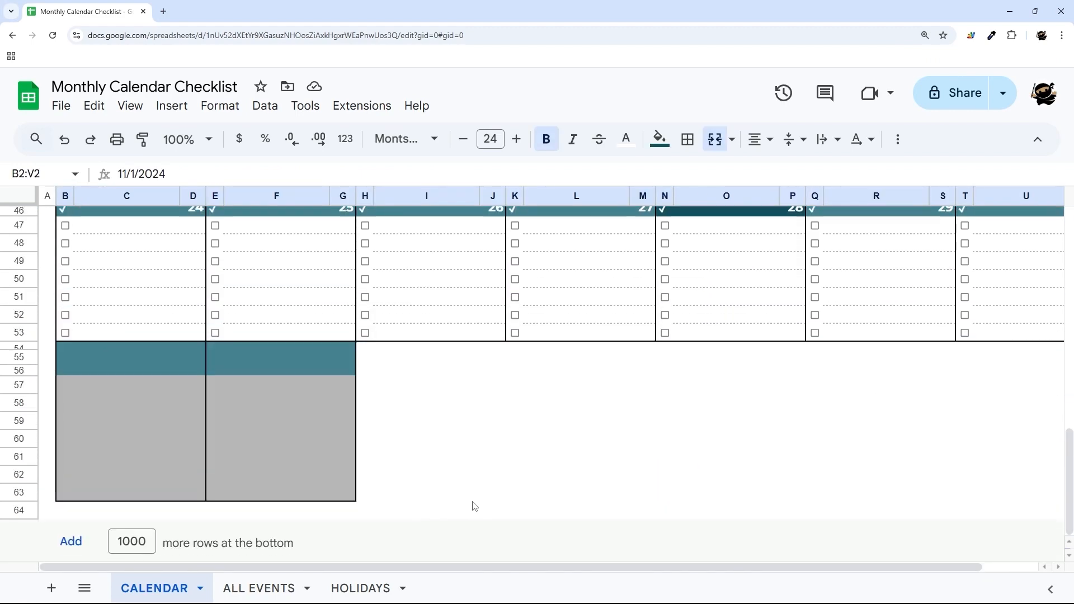
pyautogui.hscroll(1, 555, 565)
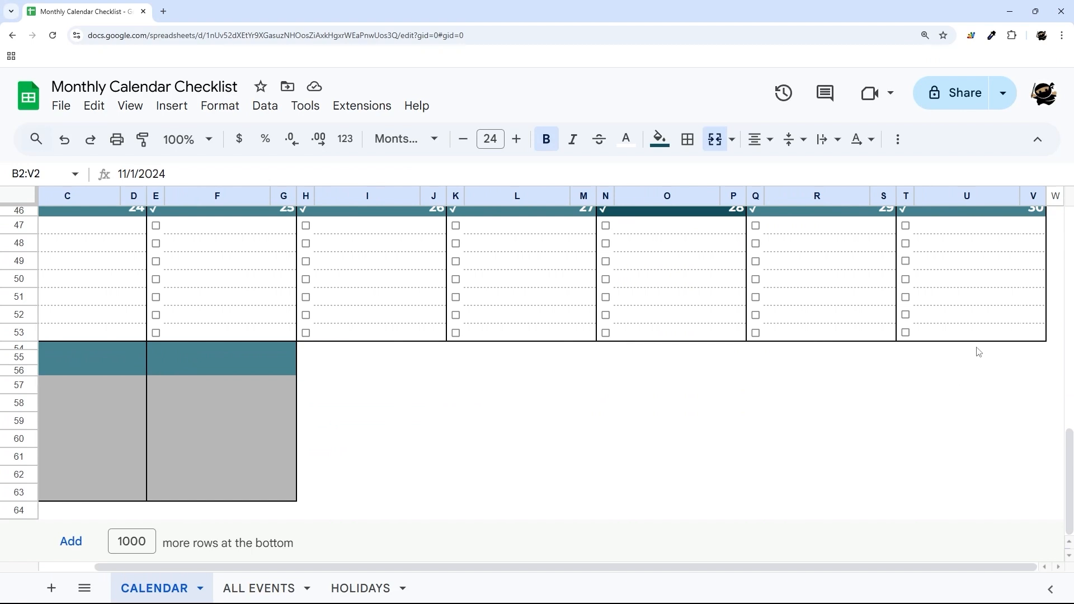
pyautogui.scroll(1, 976, 350)
pyautogui.keyDown('shift'); pyautogui.click(988, 390); pyautogui.keyUp('shift')
pyautogui.click(687, 139)
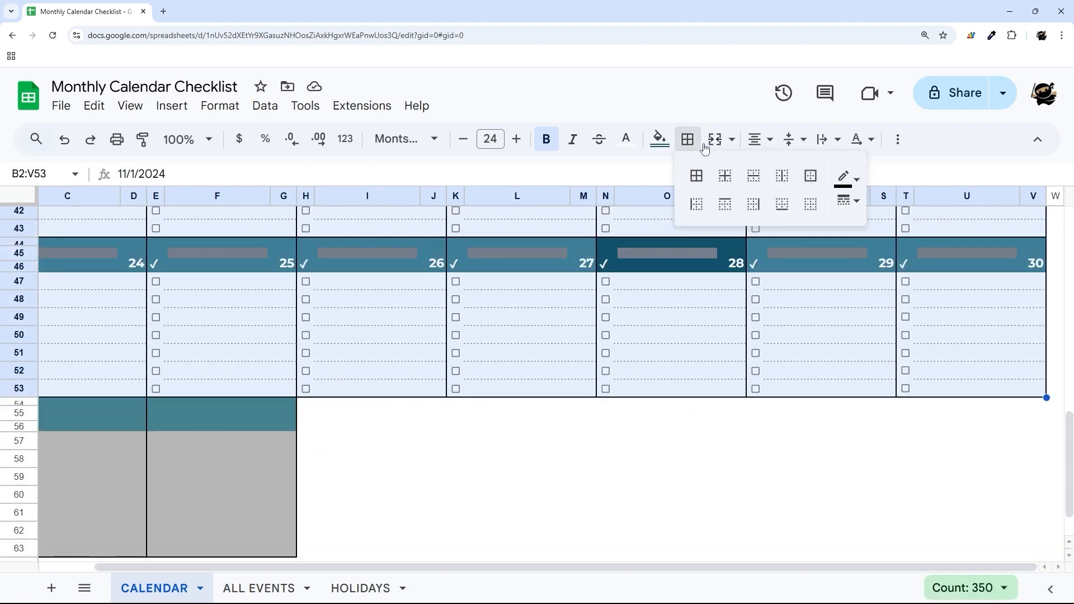
pyautogui.click(847, 201)
pyautogui.click(869, 252)
pyautogui.click(696, 204)
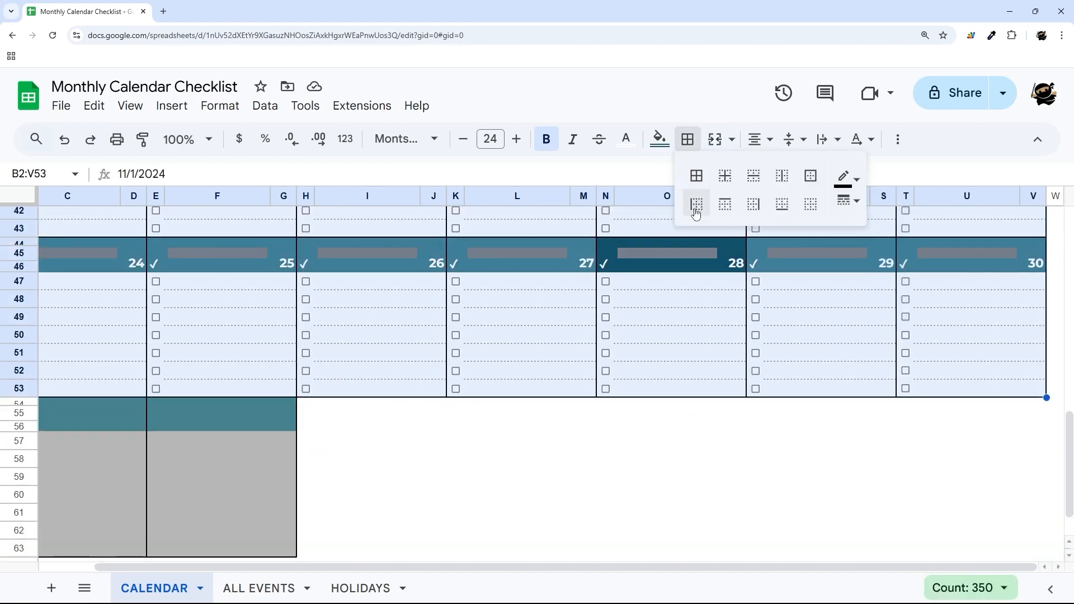
pyautogui.moveTo(539, 566); pyautogui.dragTo(235, 581)
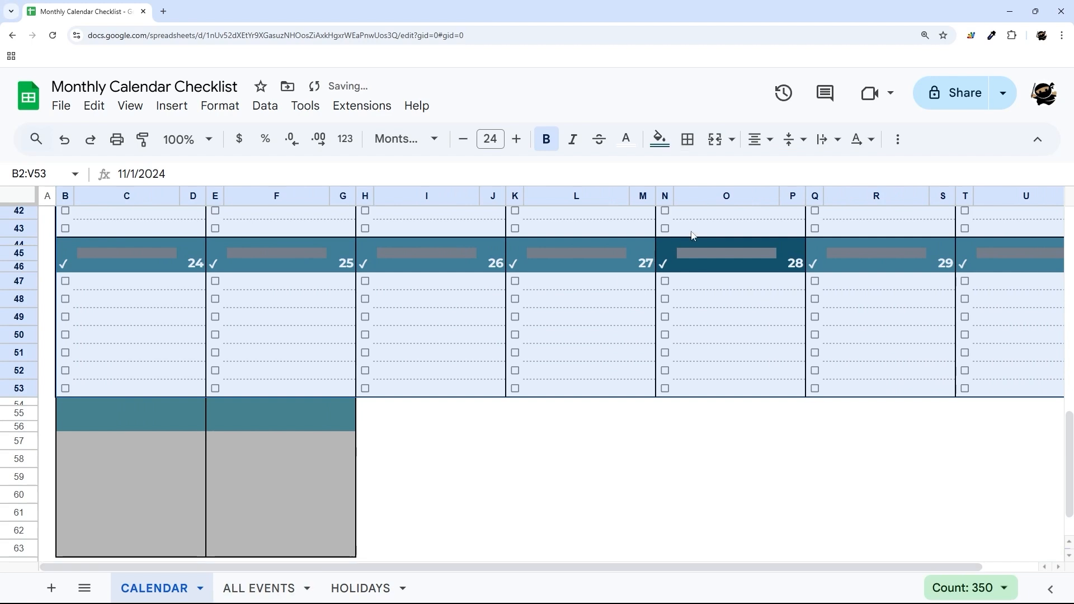
pyautogui.click(684, 143)
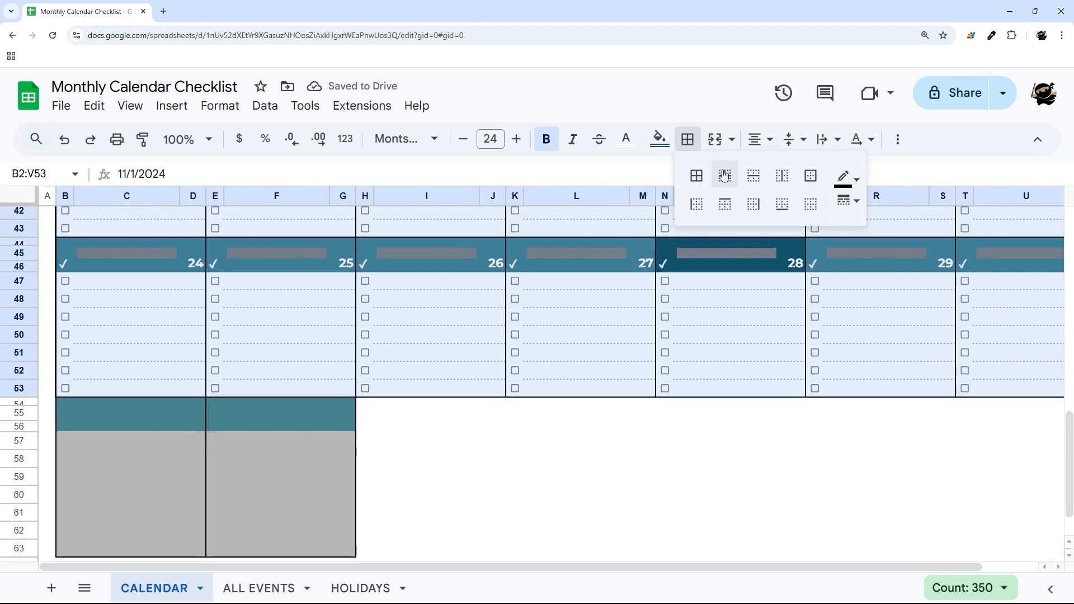
pyautogui.click(758, 206)
pyautogui.click(726, 208)
# Add left, bottom and right borders in the thicker line style to the last calendar week, B54:G63.
pyautogui.moveTo(102, 406); pyautogui.dragTo(301, 506)
pyautogui.moveTo(60, 411); pyautogui.dragTo(334, 545)
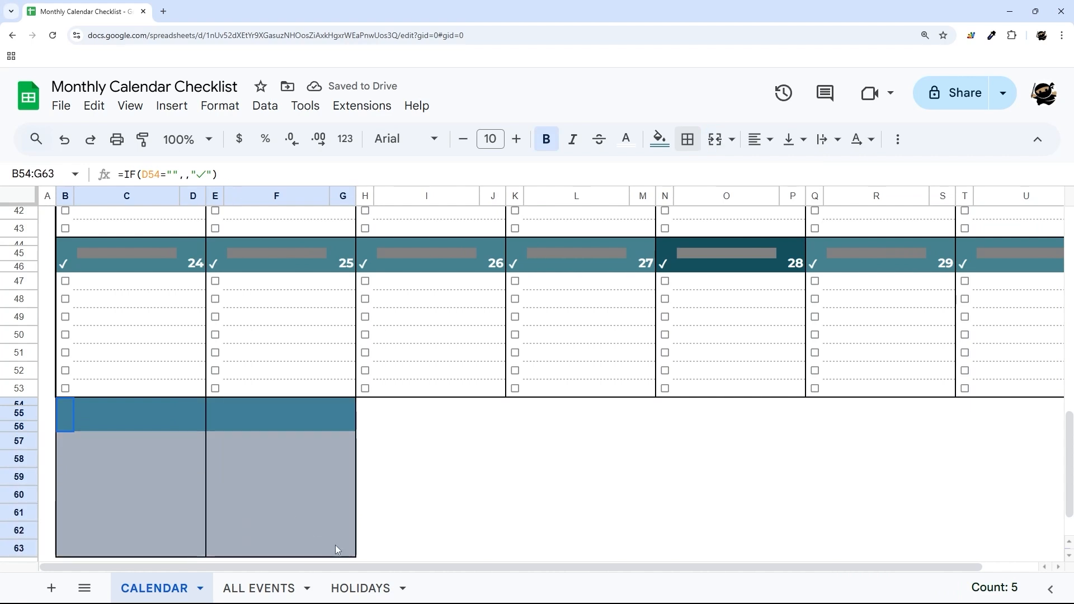
pyautogui.click(687, 139)
pyautogui.click(697, 209)
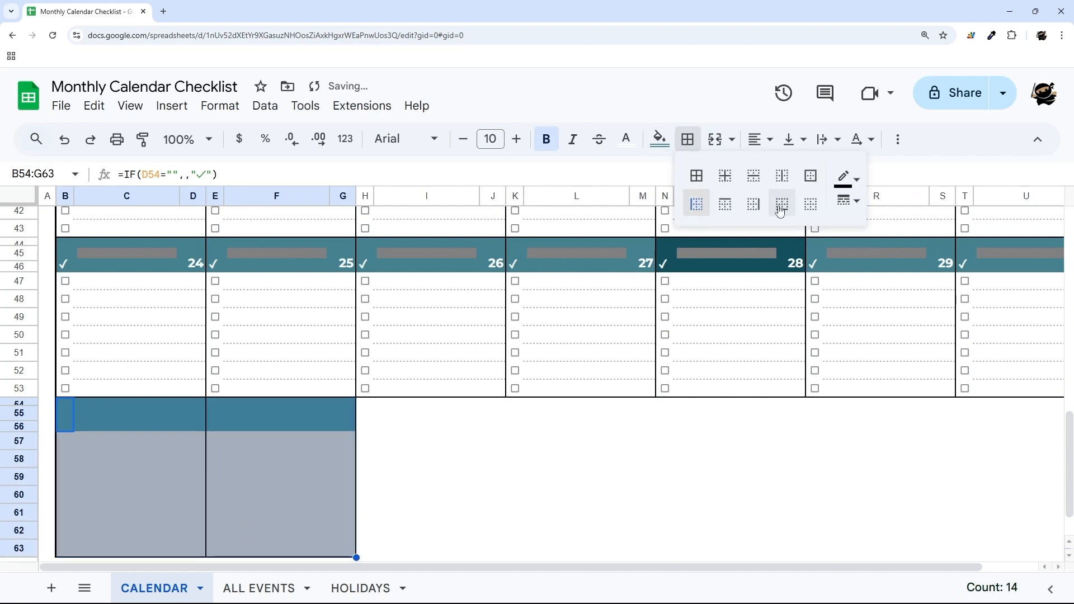
pyautogui.click(781, 209)
pyautogui.click(755, 209)
# Add a thicker bottom border to H53:V53 and clear the checkbox in H53.
pyautogui.moveTo(368, 392); pyautogui.dragTo(1034, 393)
pyautogui.click(687, 139)
pyautogui.click(781, 204)
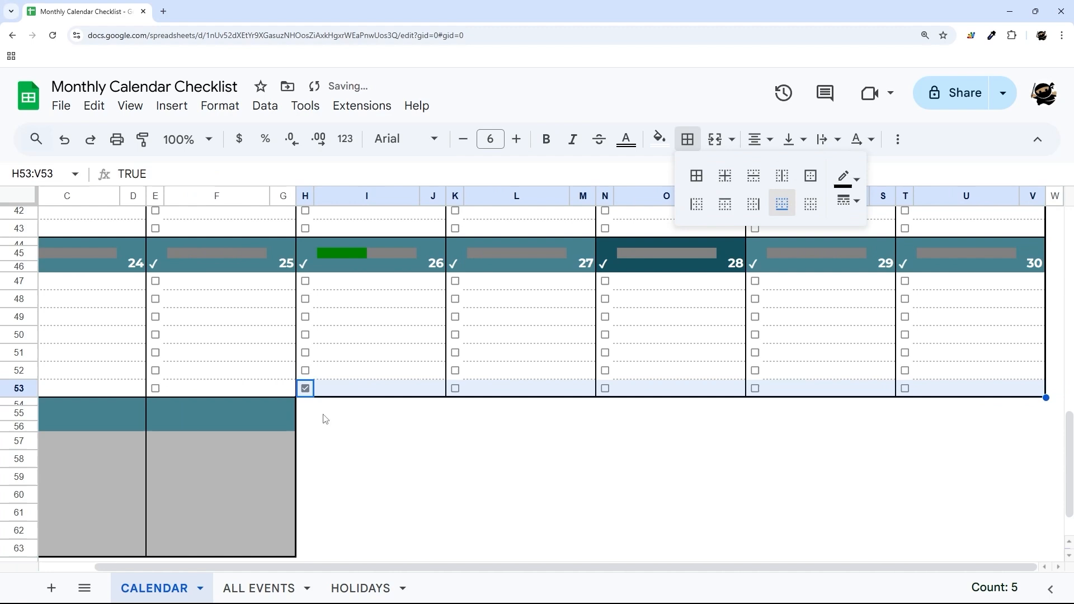
pyautogui.click(305, 390)
pyautogui.click(348, 394)
pyautogui.moveTo(454, 565); pyautogui.dragTo(289, 492)
pyautogui.scroll(12, 269, 454)
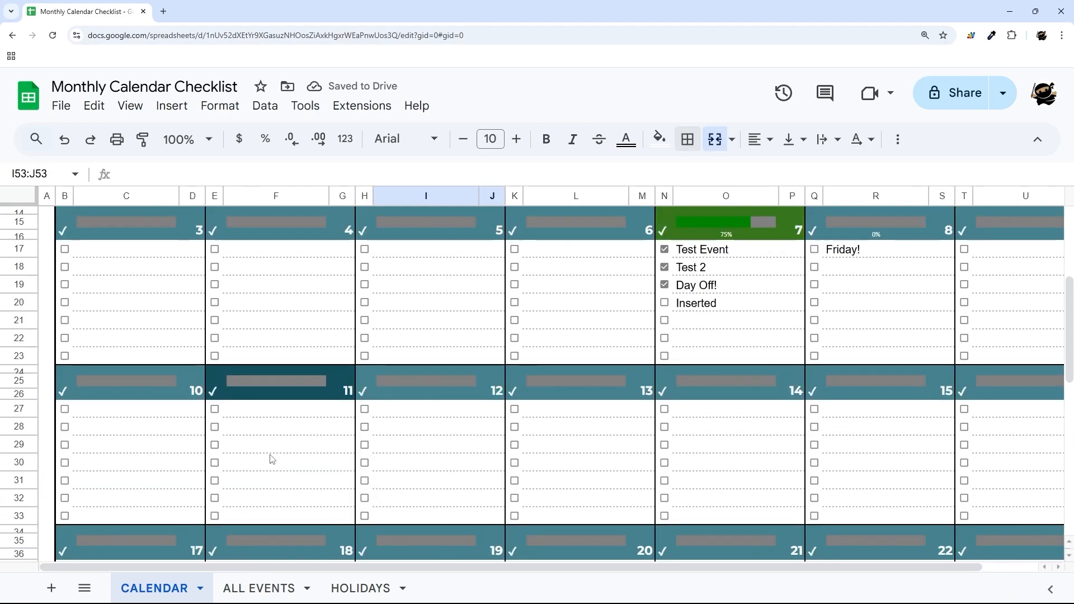